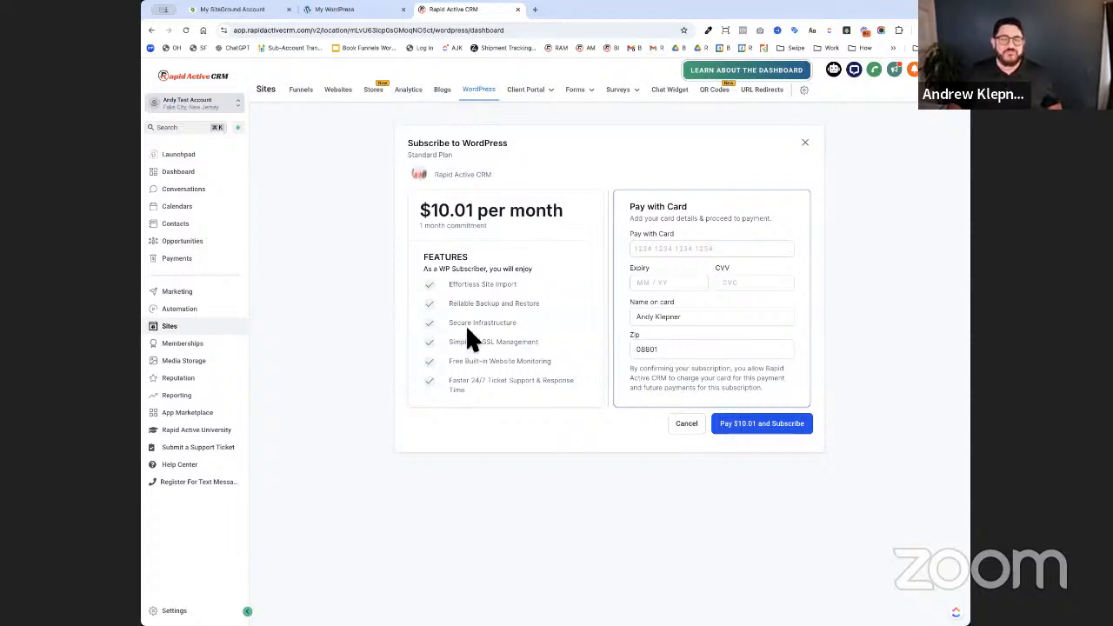
- Switch to the SiteGround account, open the websites list and start adding a new website on Hosting Plan 2
click(246, 11)
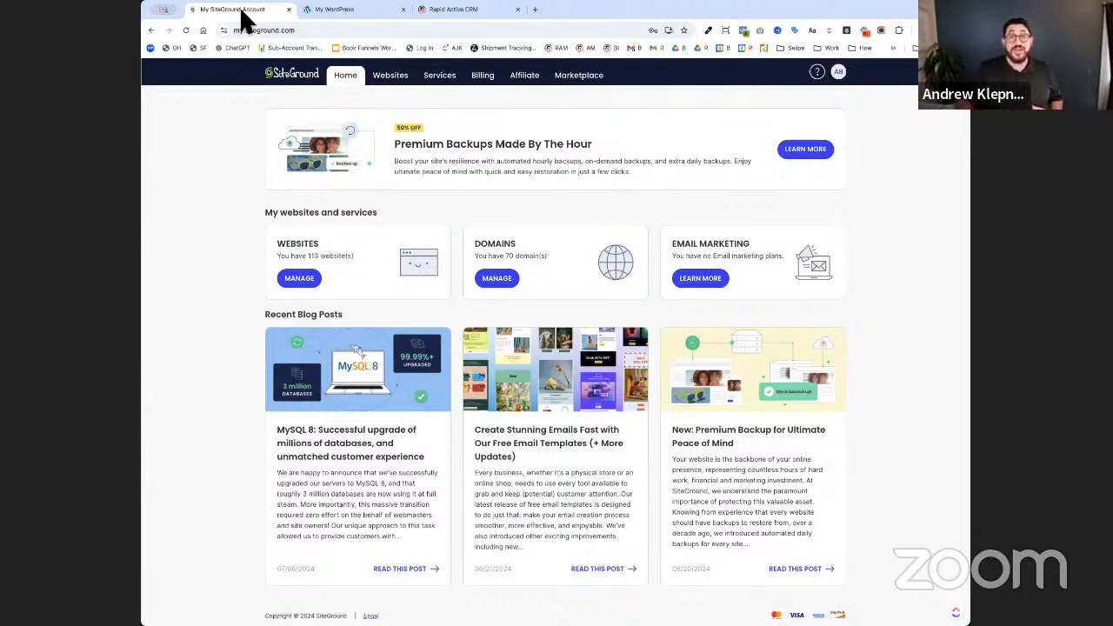
click(459, 9)
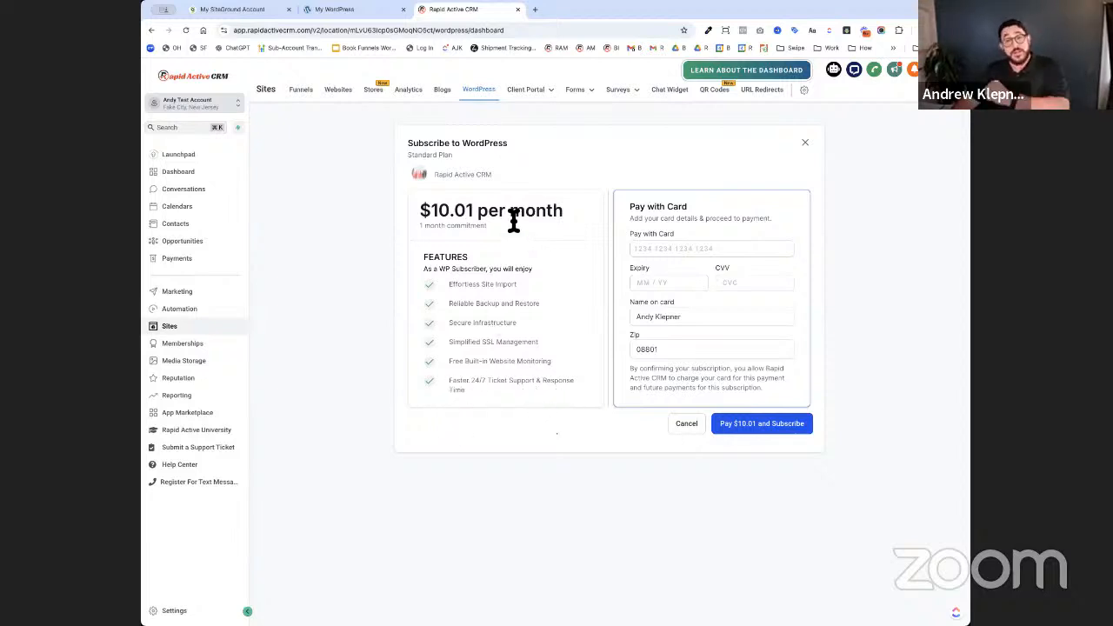
click(243, 11)
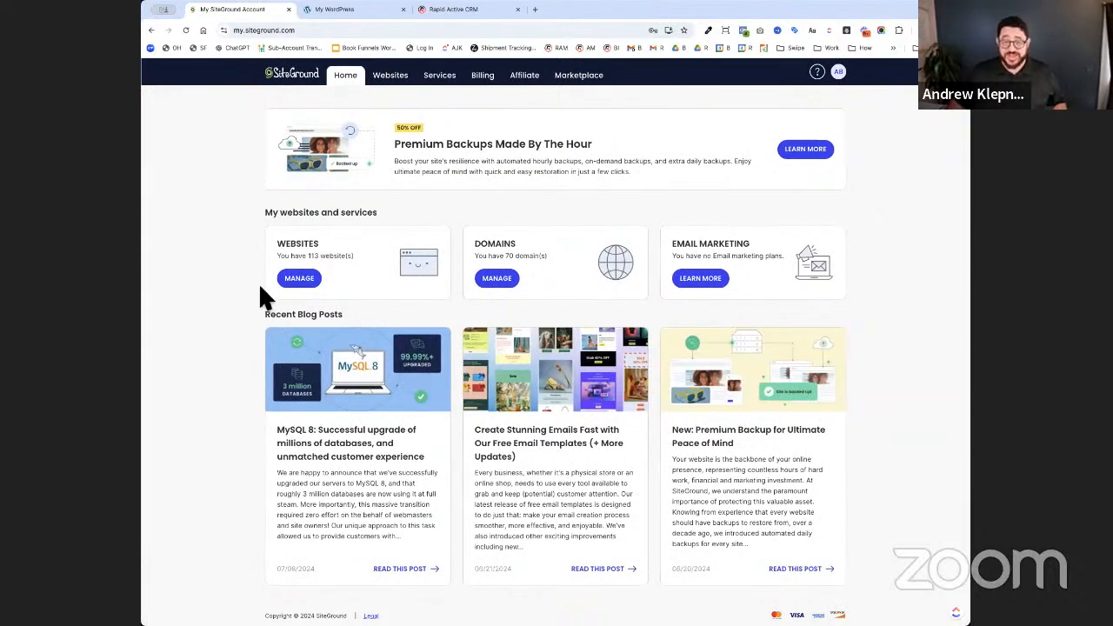
click(299, 280)
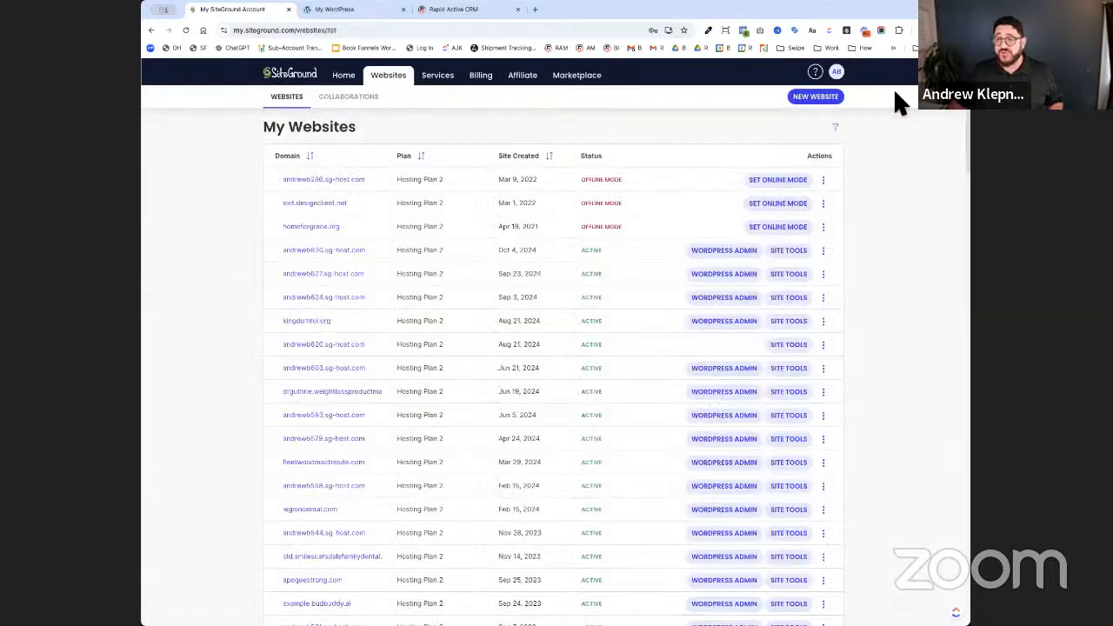
click(817, 97)
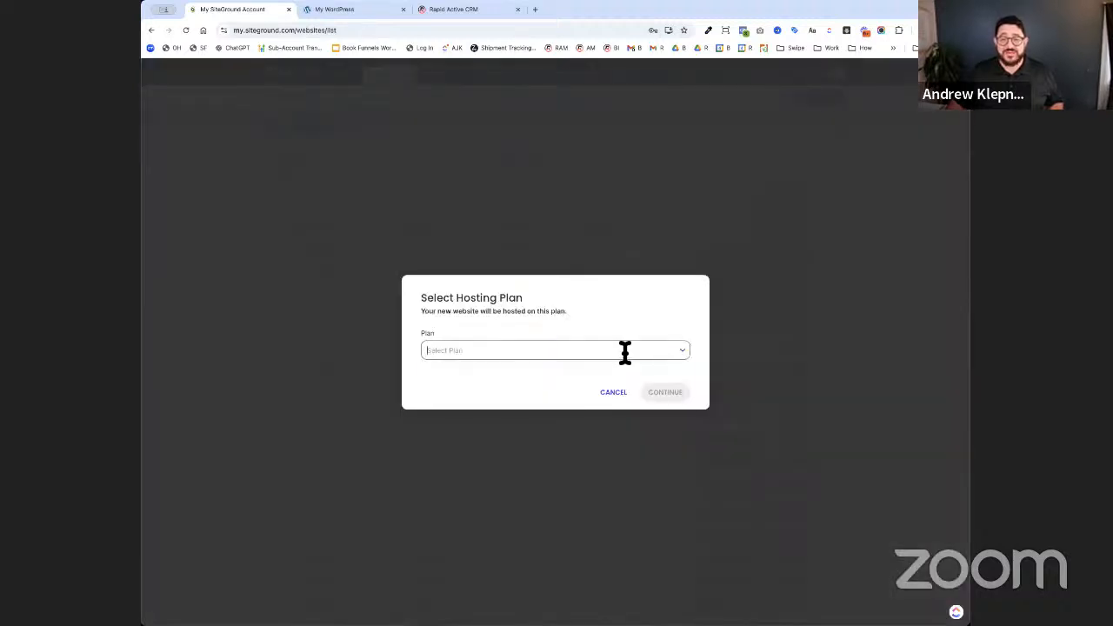
click(624, 351)
click(527, 374)
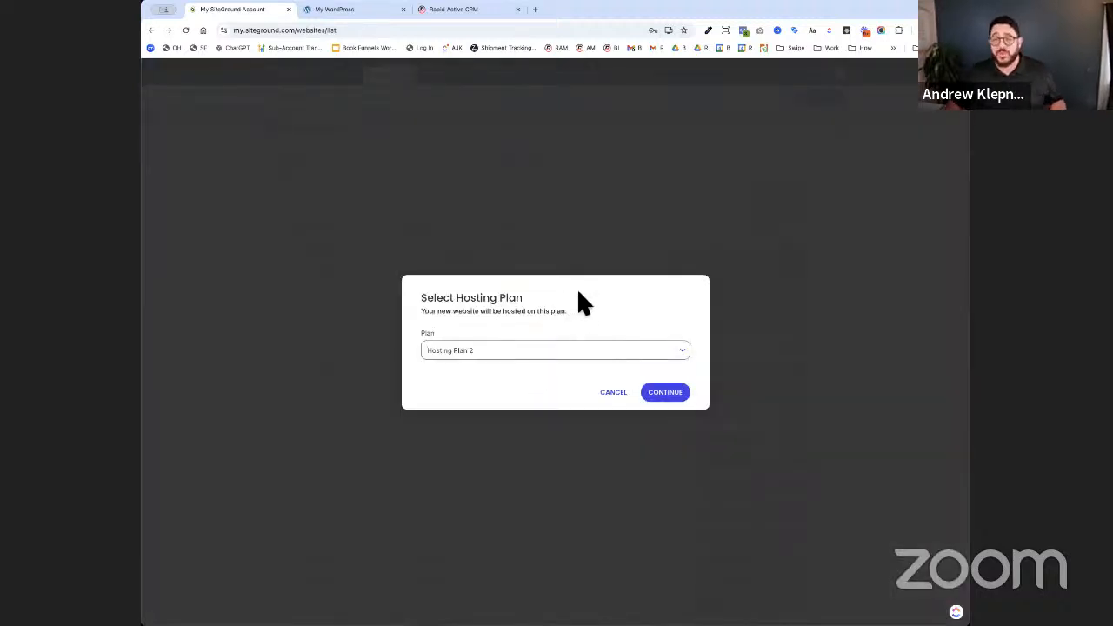
click(682, 396)
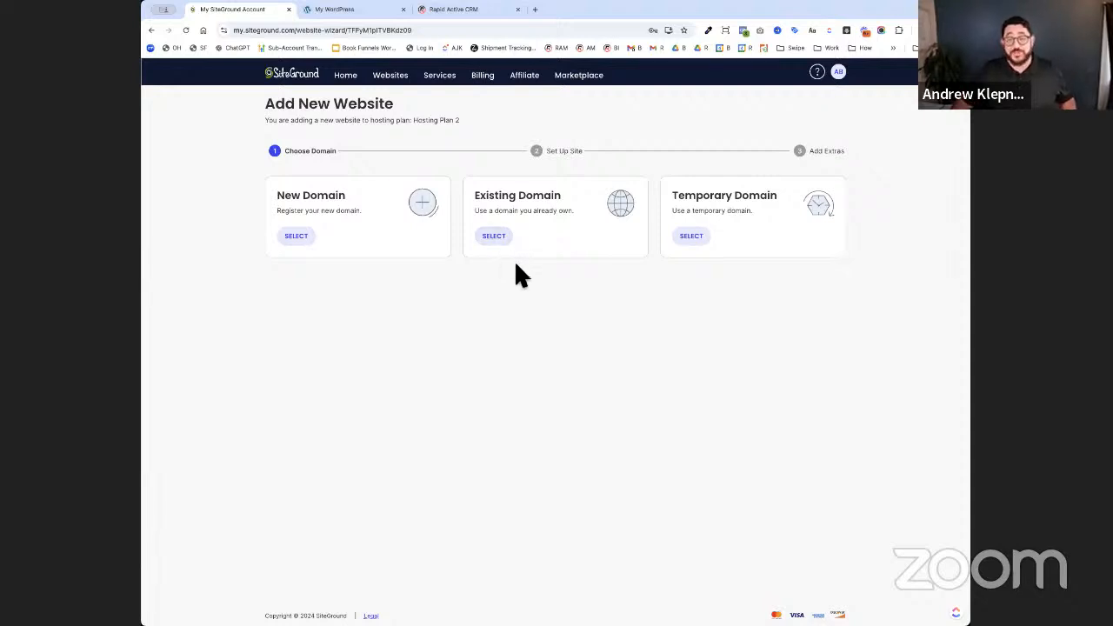
- Choose the free temporary domain for the website and set it up as a new WordPress installation
click(708, 244)
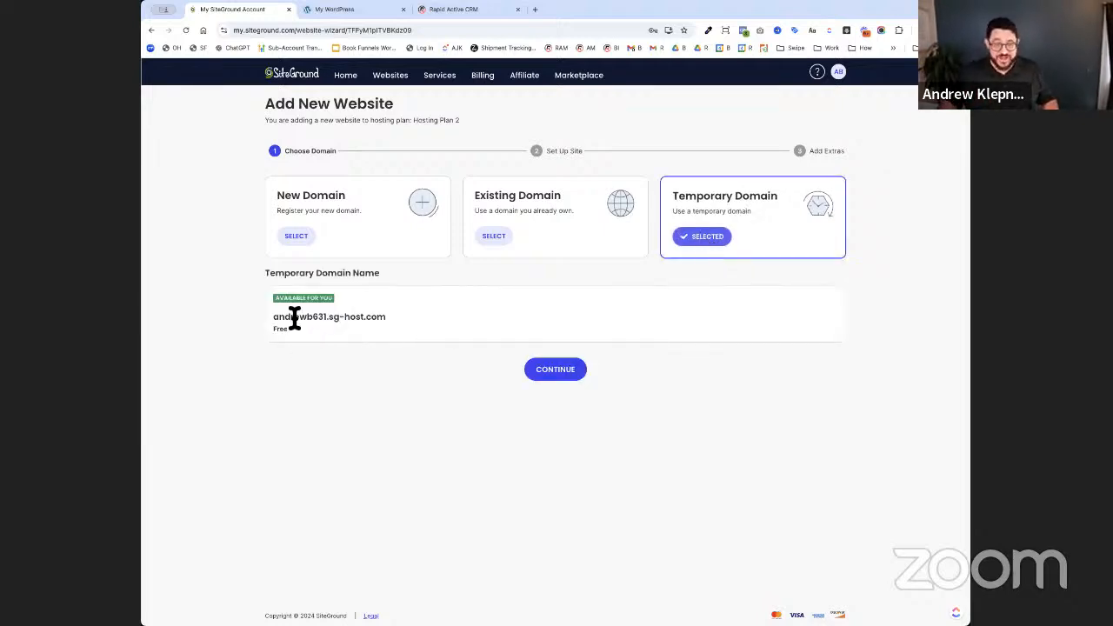
click(556, 383)
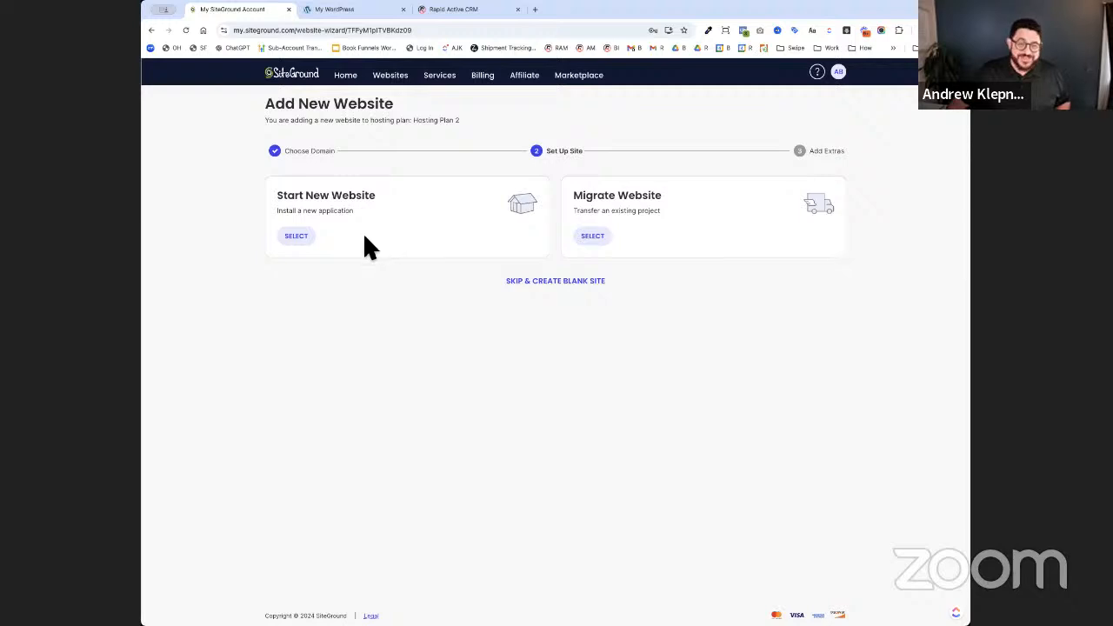
click(297, 237)
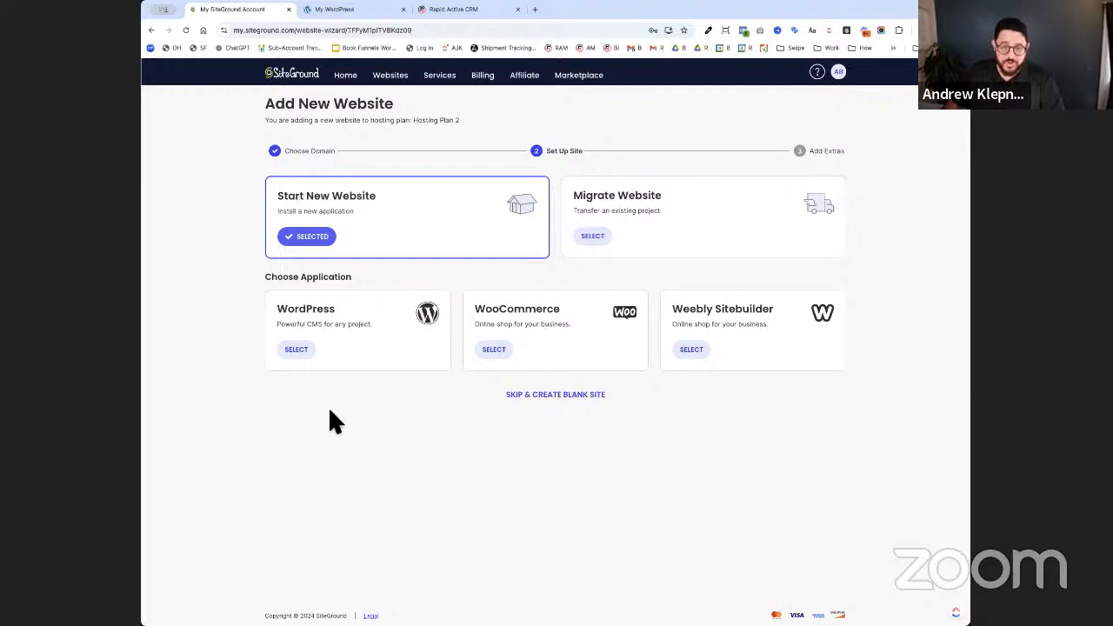
click(311, 353)
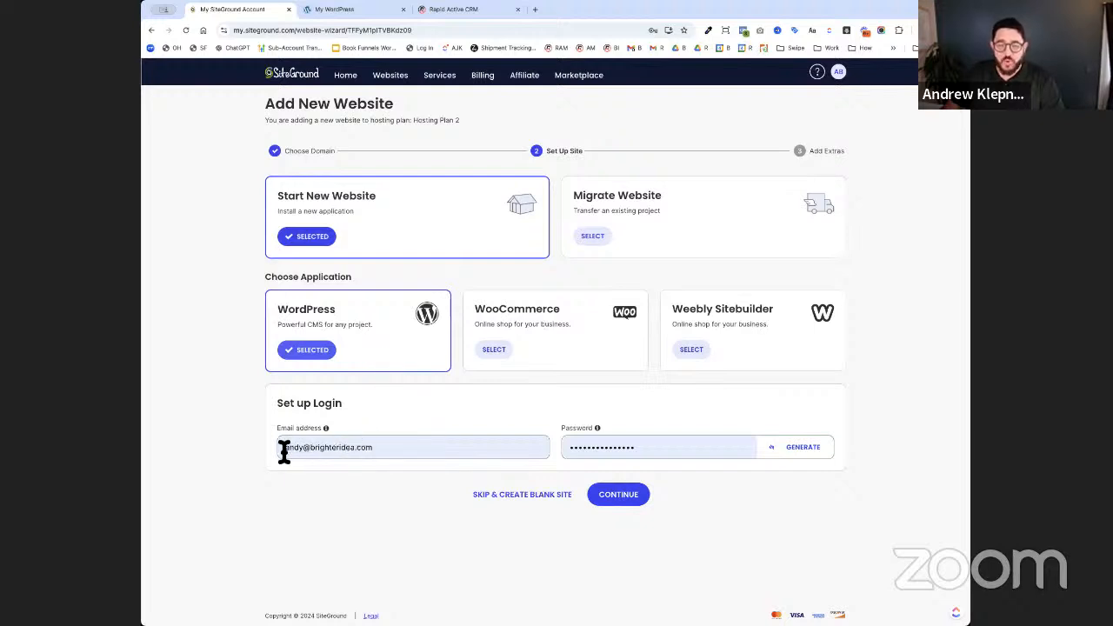
- Replace the WordPress login email and password with another saved credential and continue the setup
drag(286, 450, 386, 452)
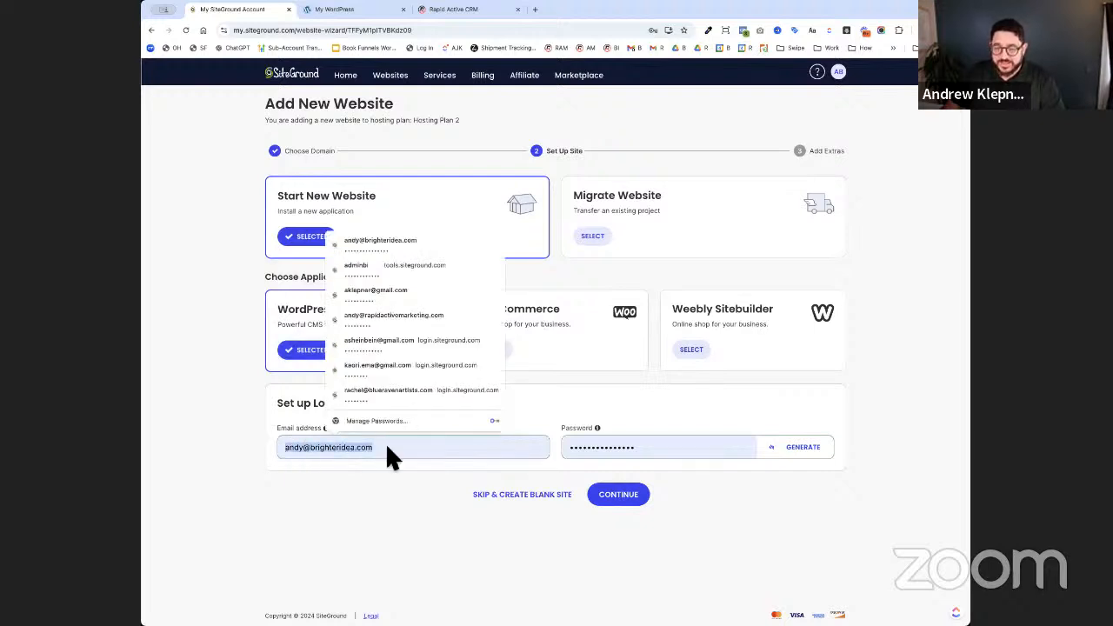
click(420, 314)
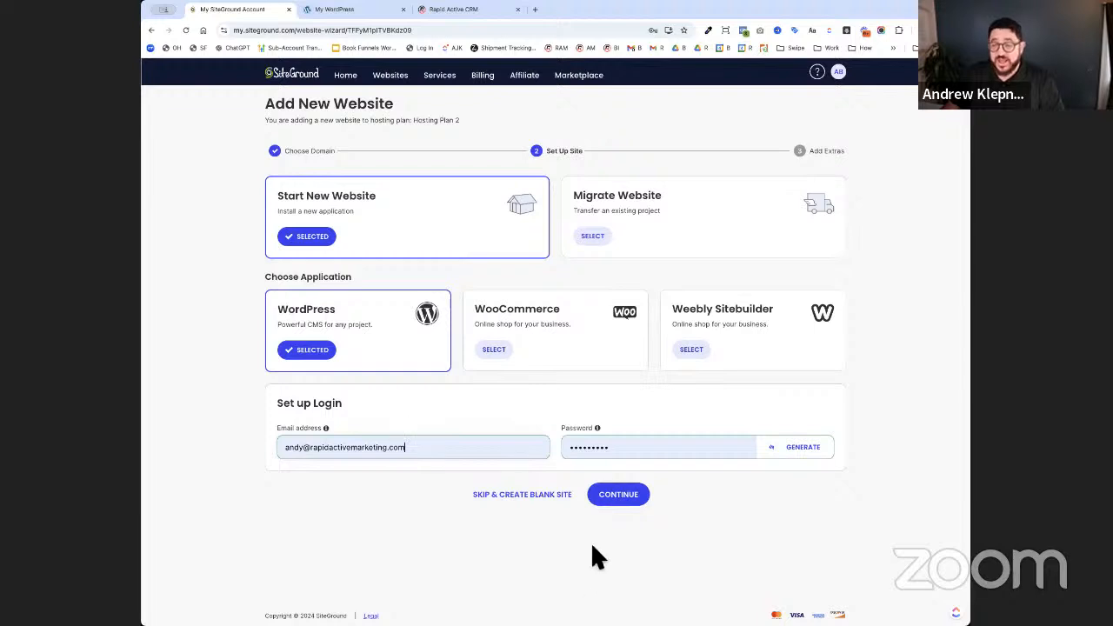
click(622, 499)
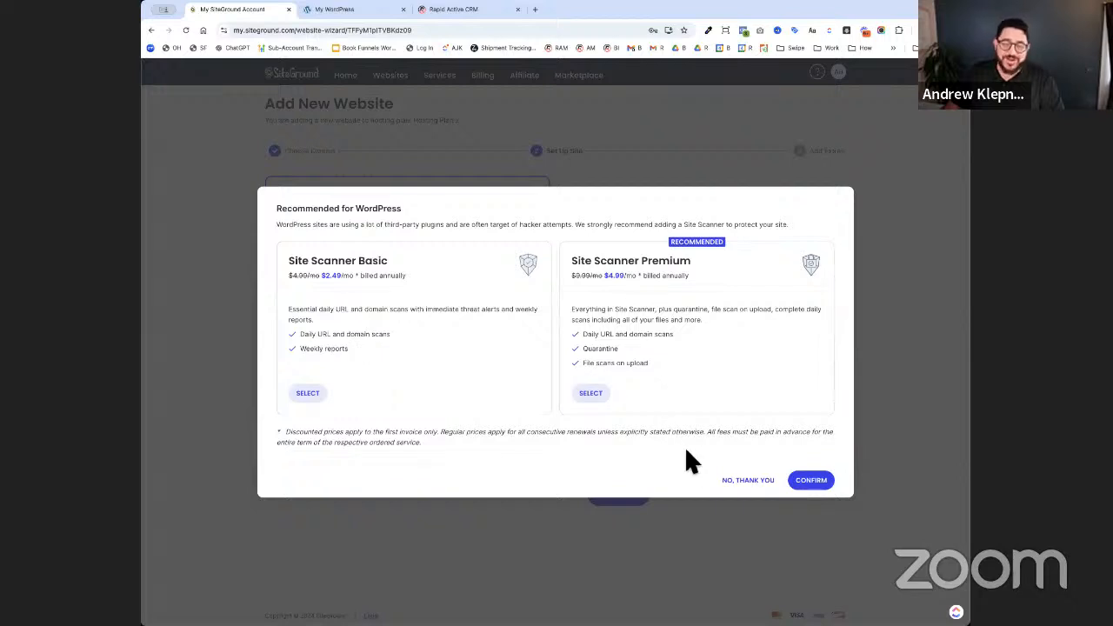
- Decline the Site Scanner offer and finish creating the website without adding Email Marketing or Premium Backup
click(736, 485)
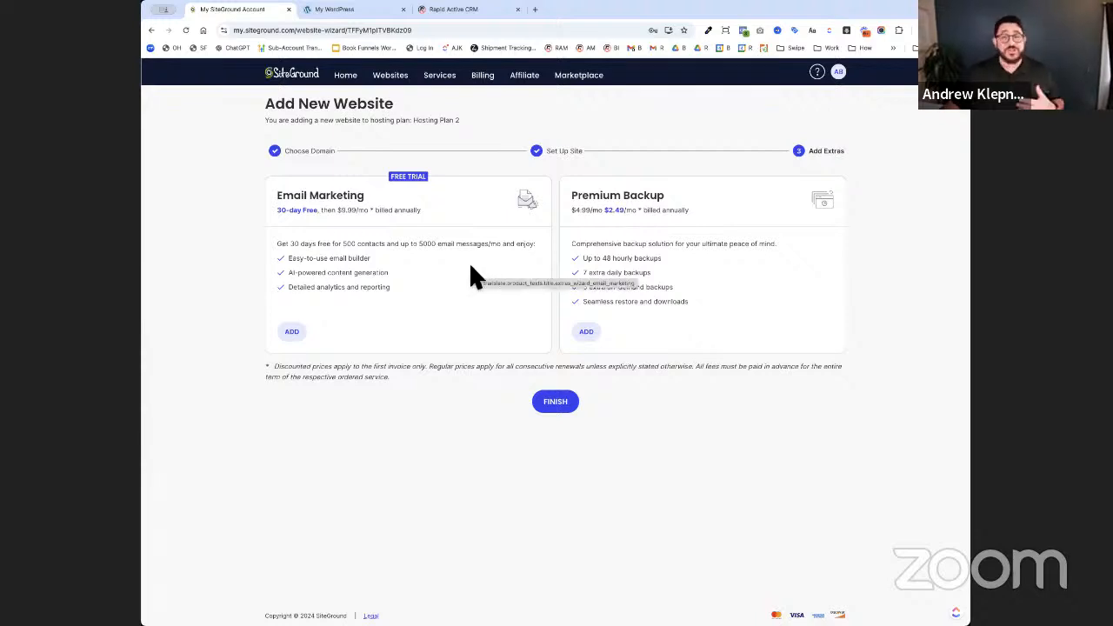
click(561, 411)
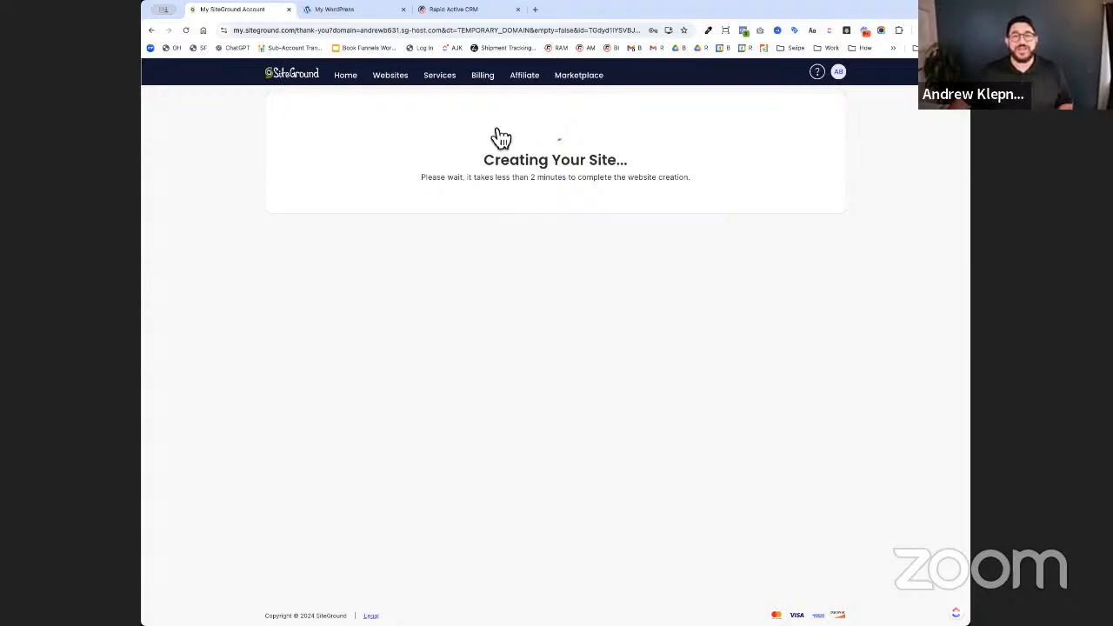
- Switch to the existing My WordPress site and open its list of installed plugins from the admin dashboard
click(323, 9)
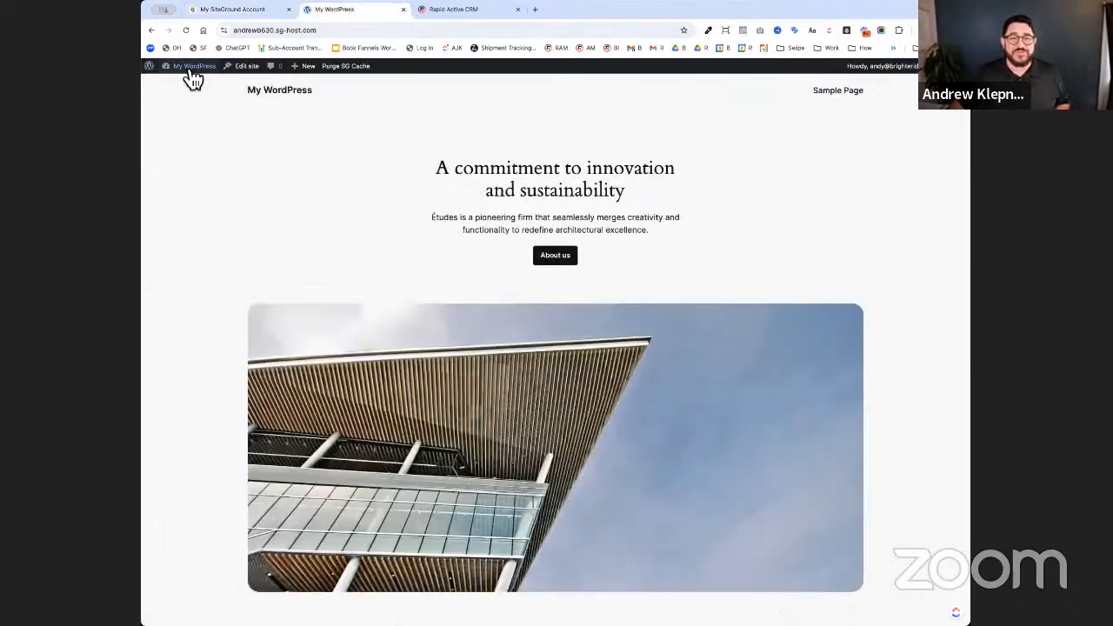
click(190, 83)
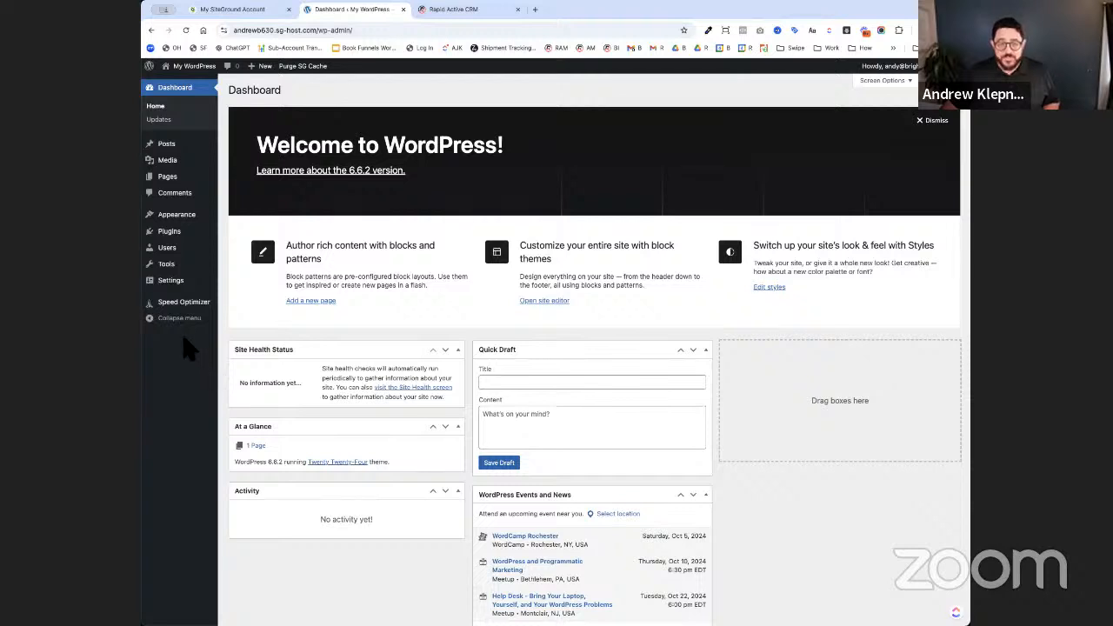
click(192, 238)
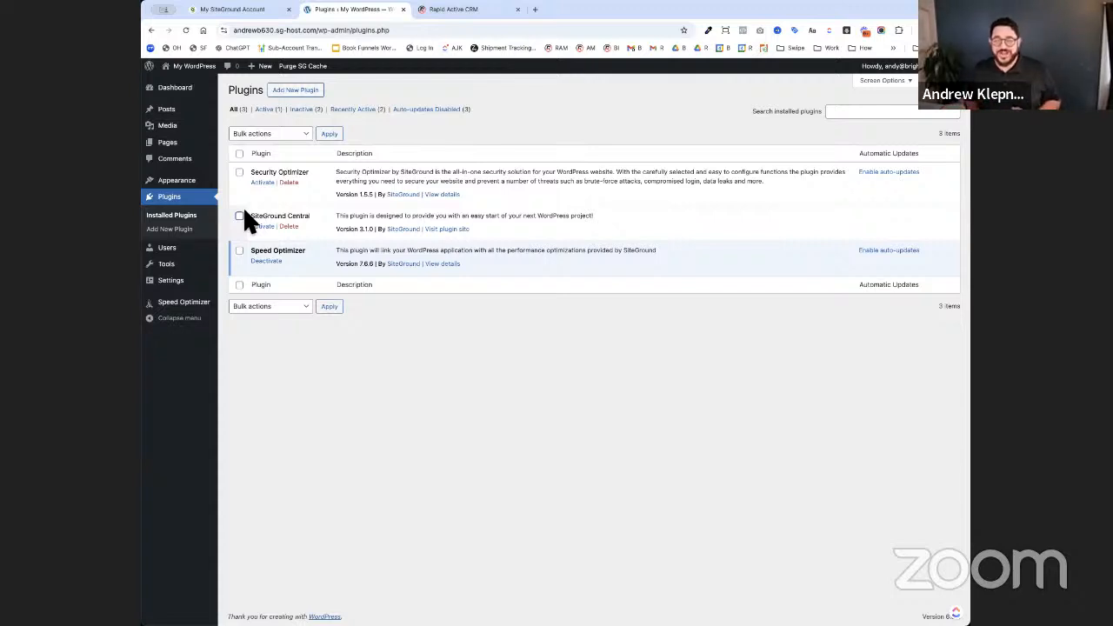
click(258, 18)
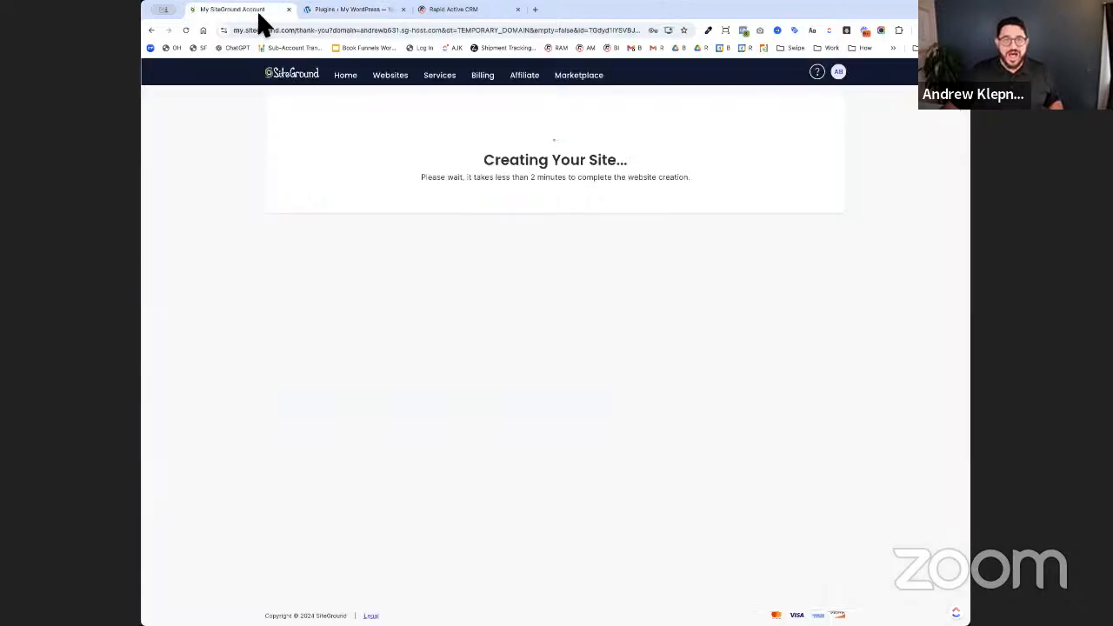
click(352, 10)
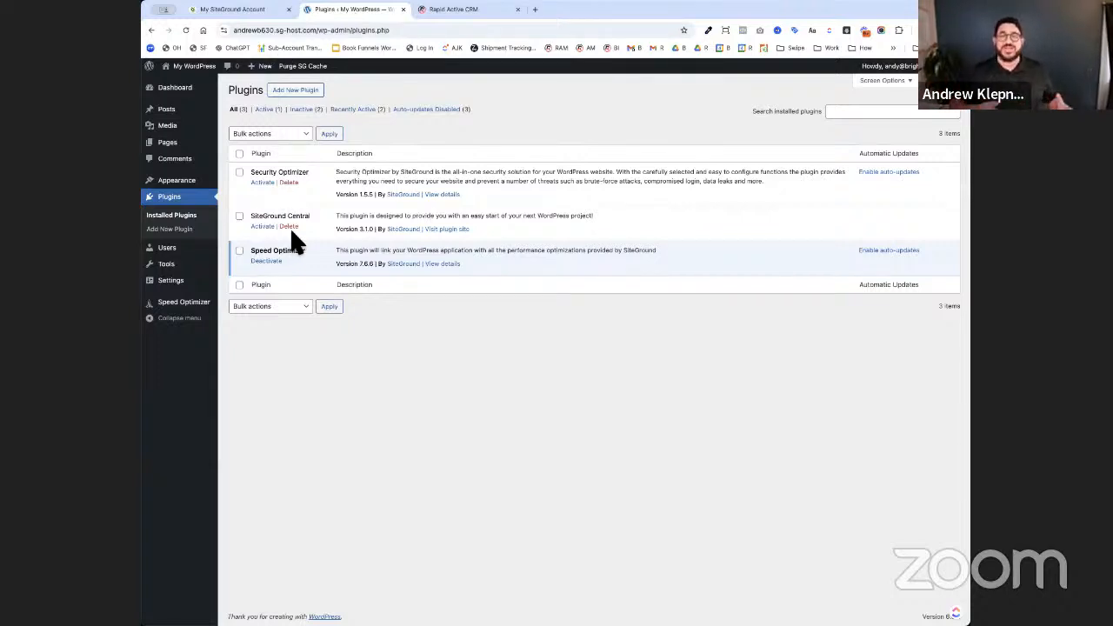
- Activate the SiteGround Central plugin, view its details and check it for updates
click(263, 226)
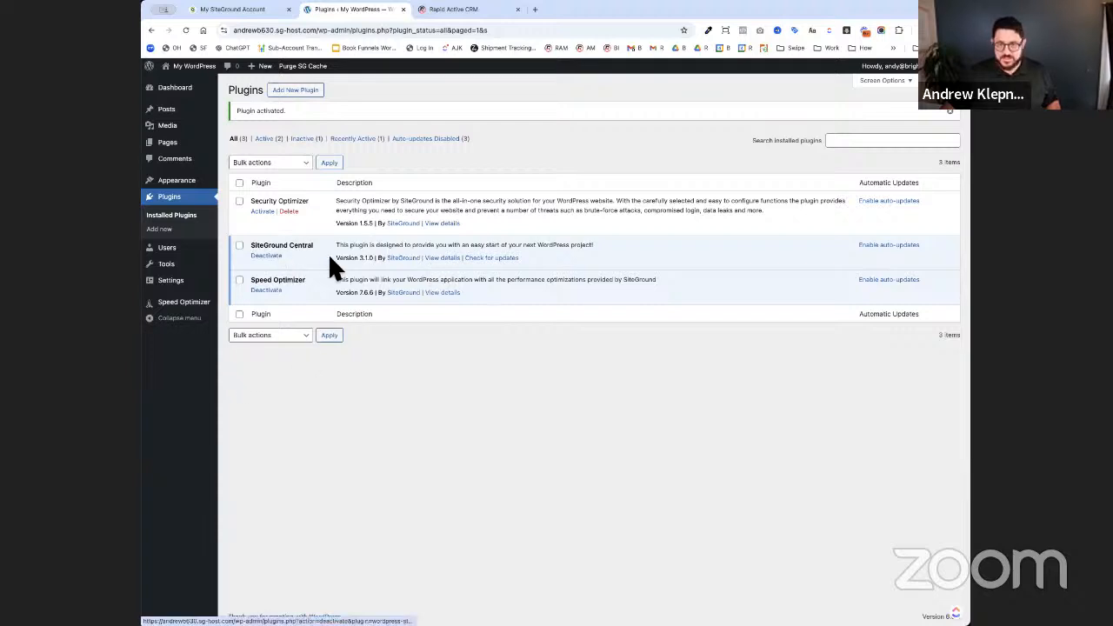
click(432, 257)
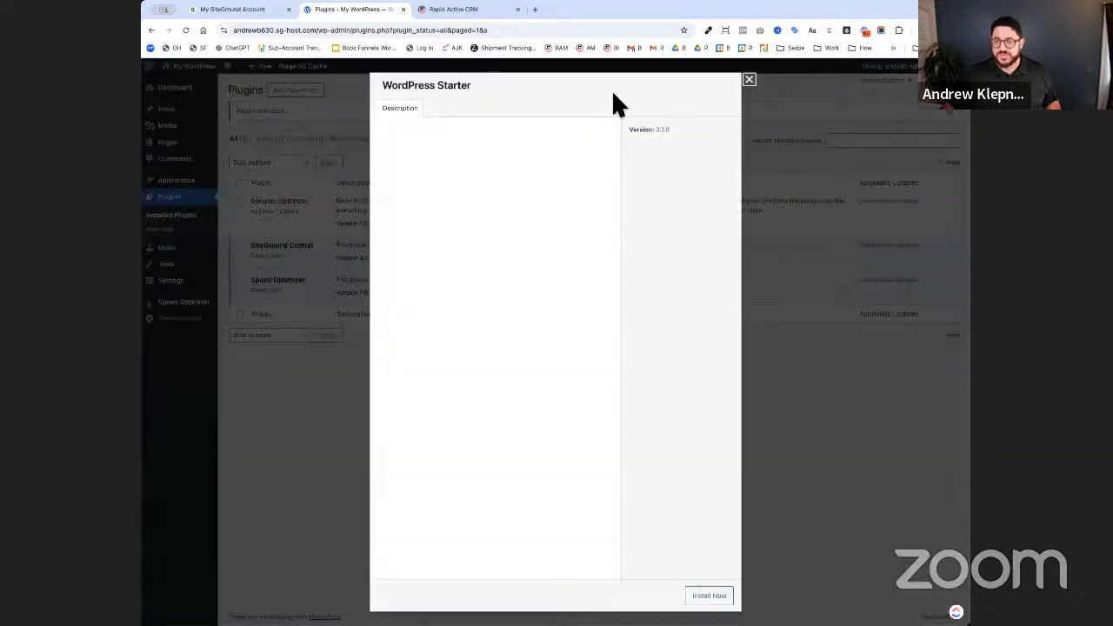
click(750, 80)
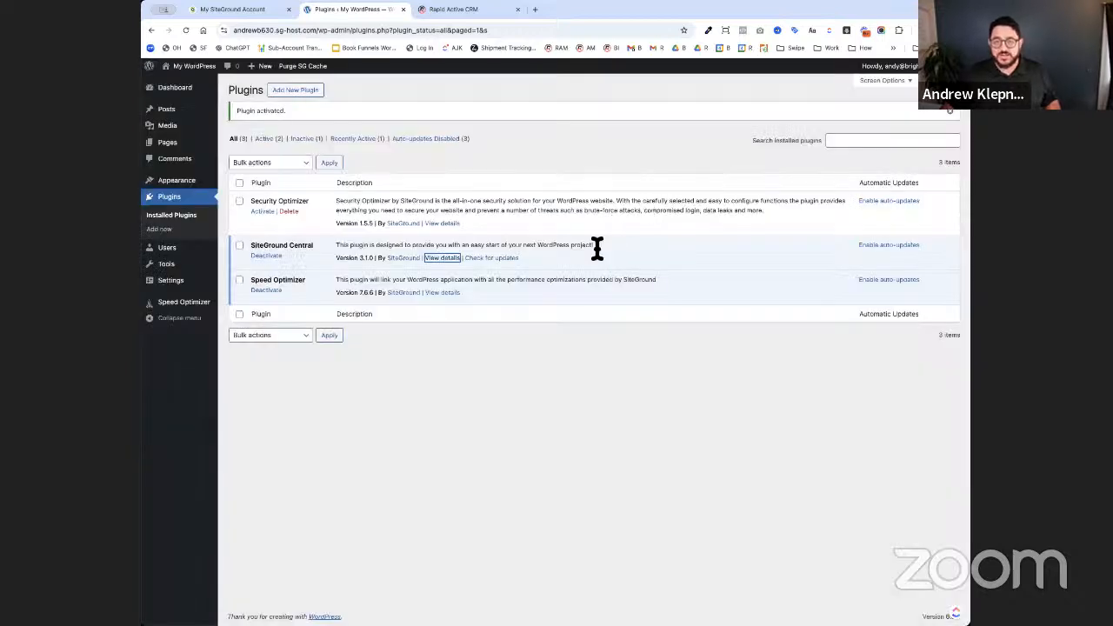
click(518, 260)
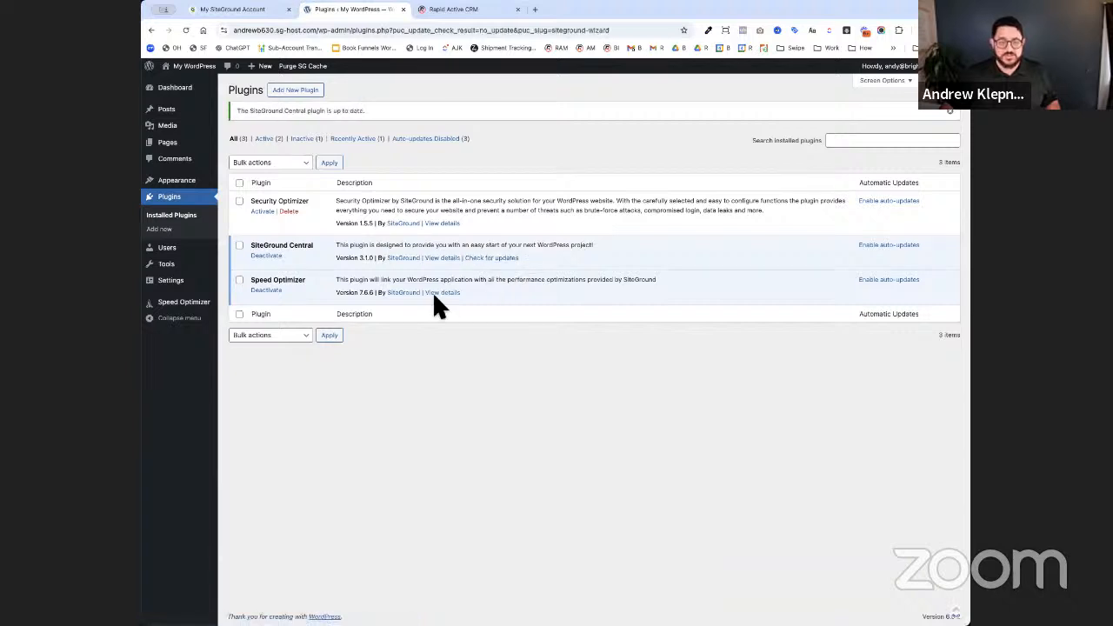
- Look at the installed themes, then return to the plugins and deactivate SiteGround Central
mouse_move(212, 275)
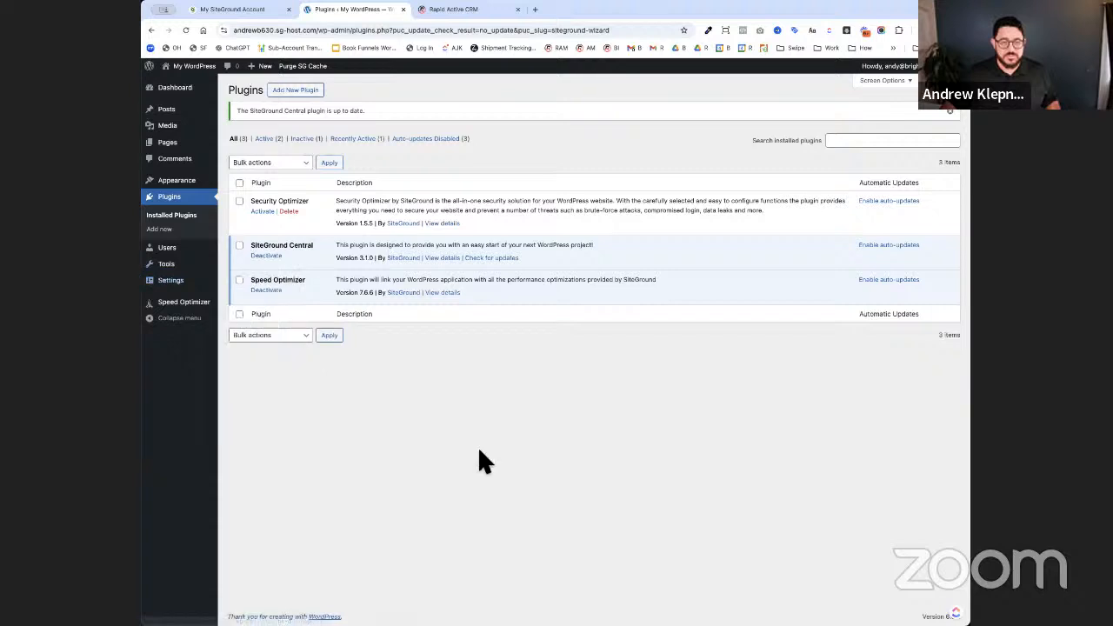
click(218, 189)
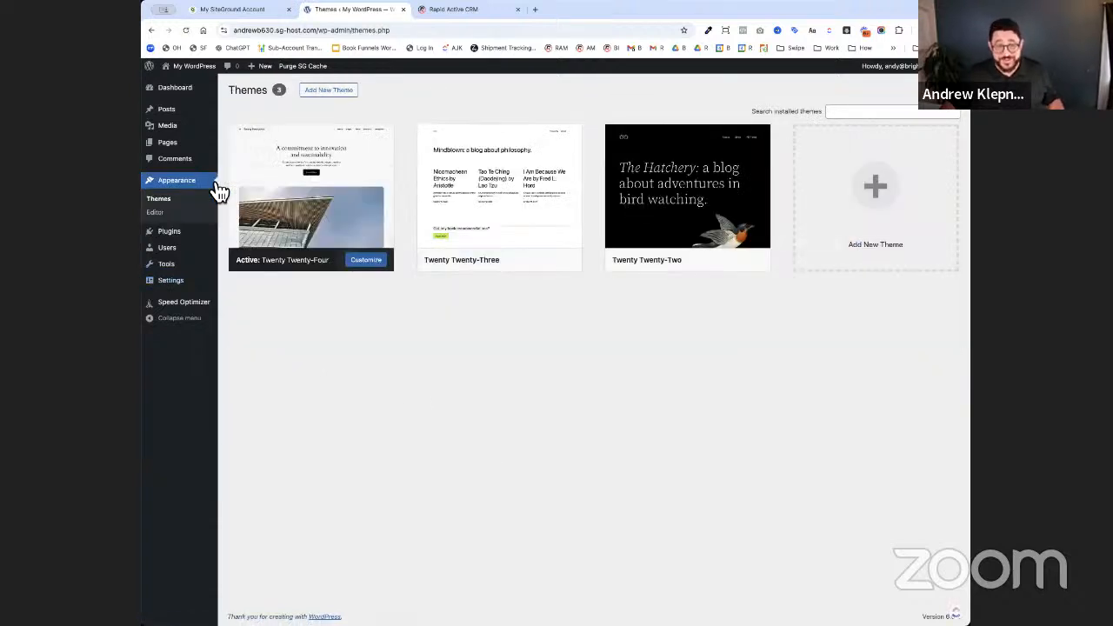
click(191, 236)
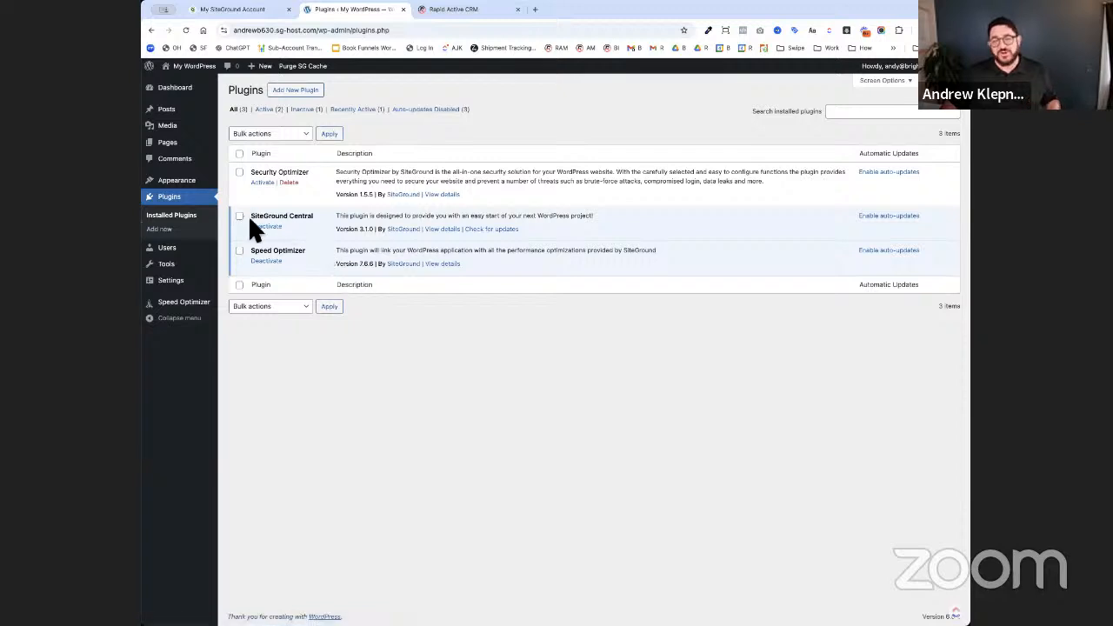
click(266, 227)
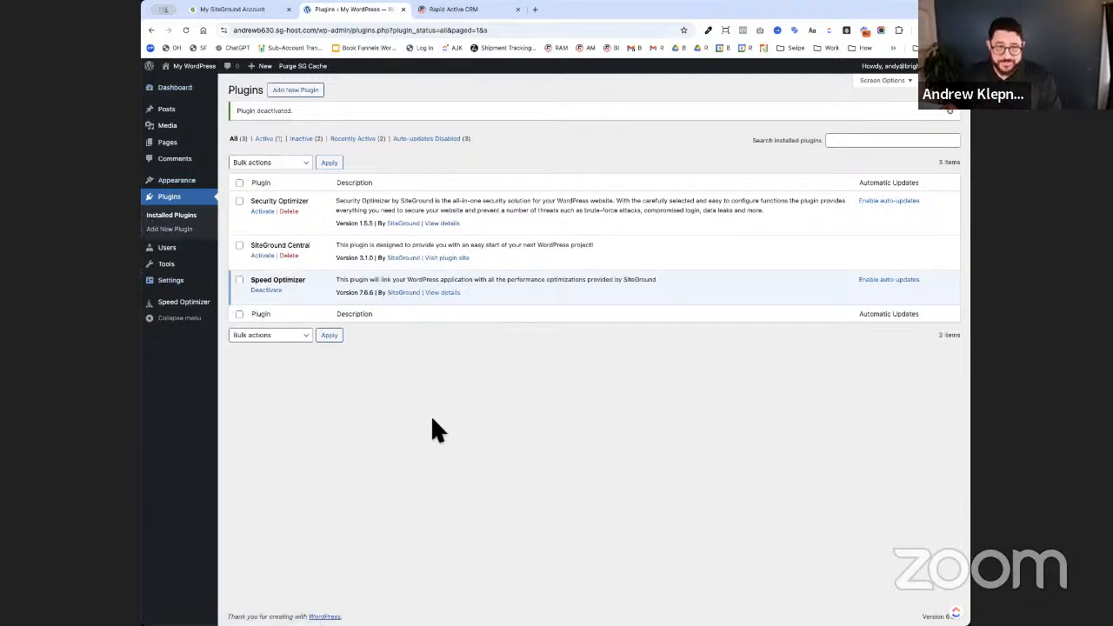
- View the public front end of the site from the admin area and return to the dashboard
mouse_move(206, 79)
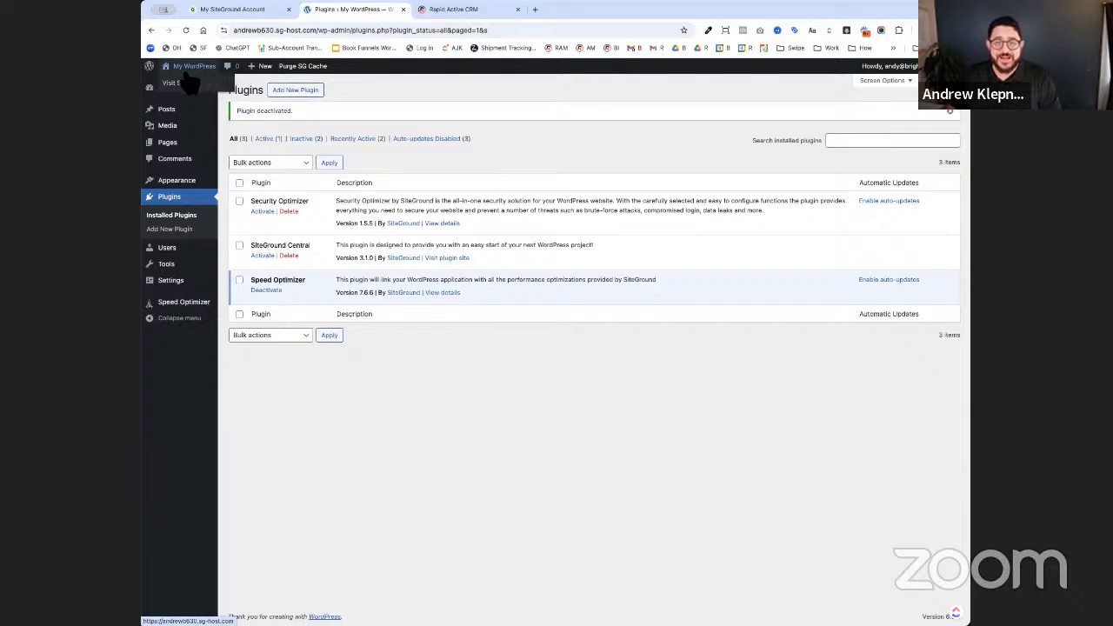
click(172, 87)
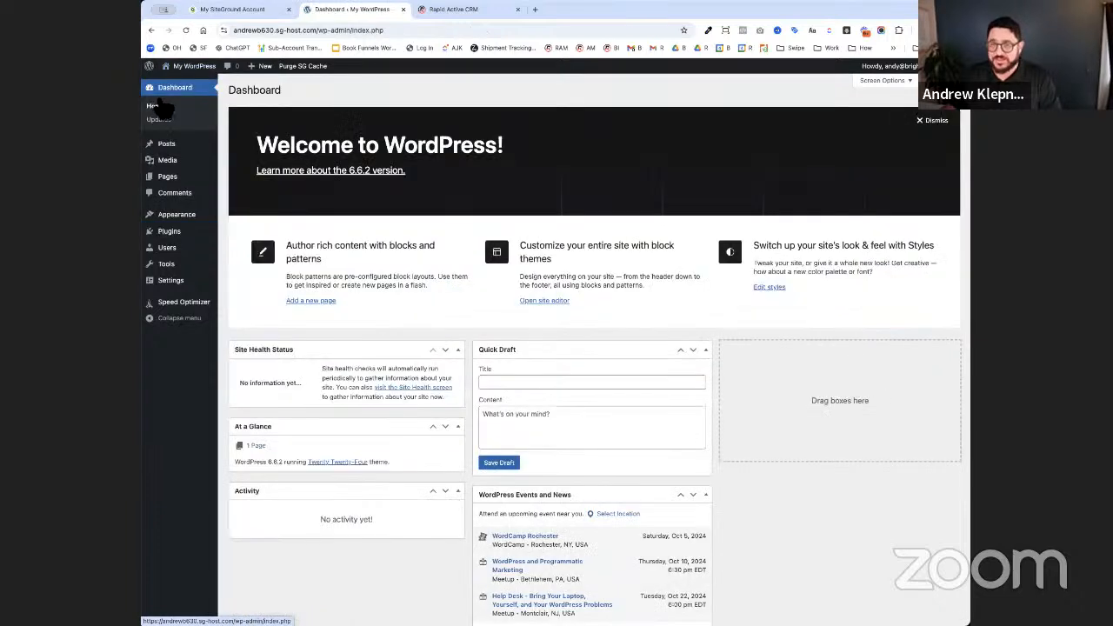
mouse_move(175, 83)
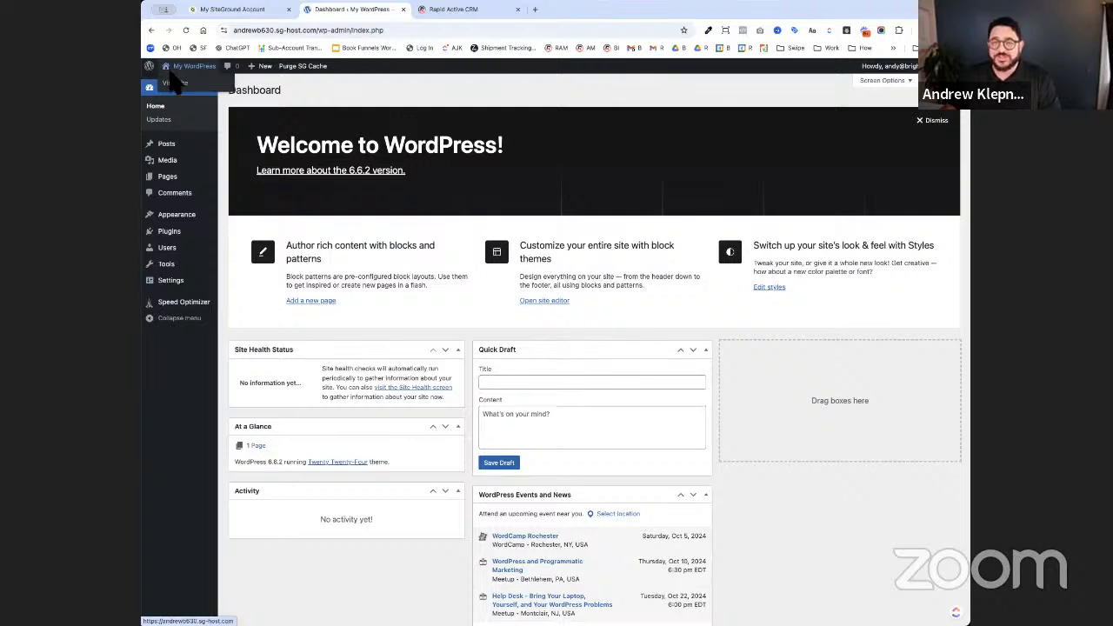
click(174, 83)
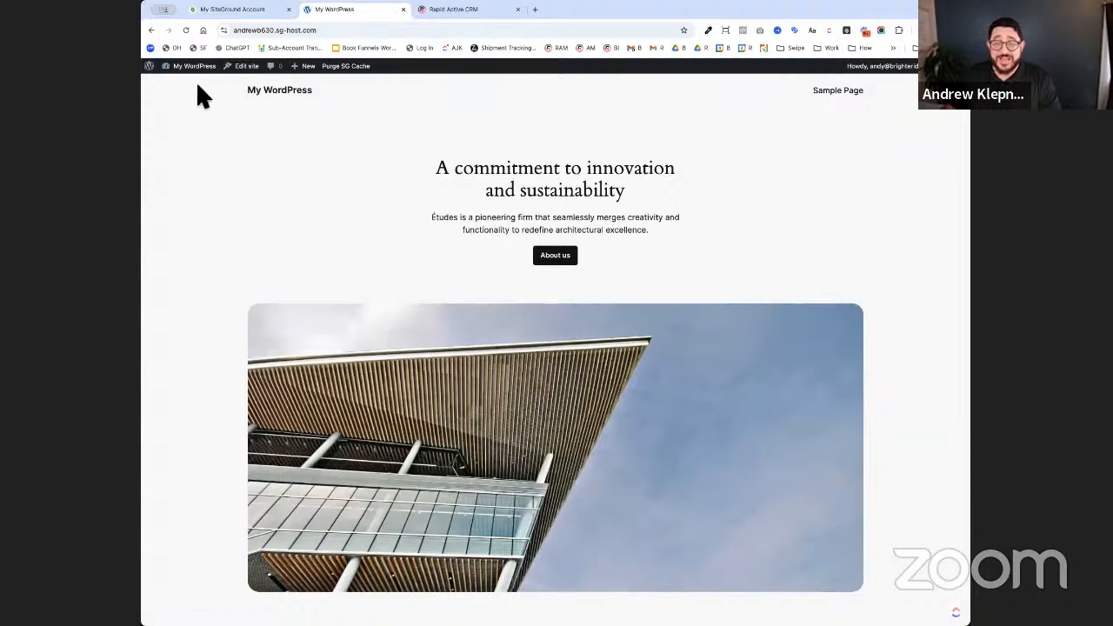
mouse_move(177, 72)
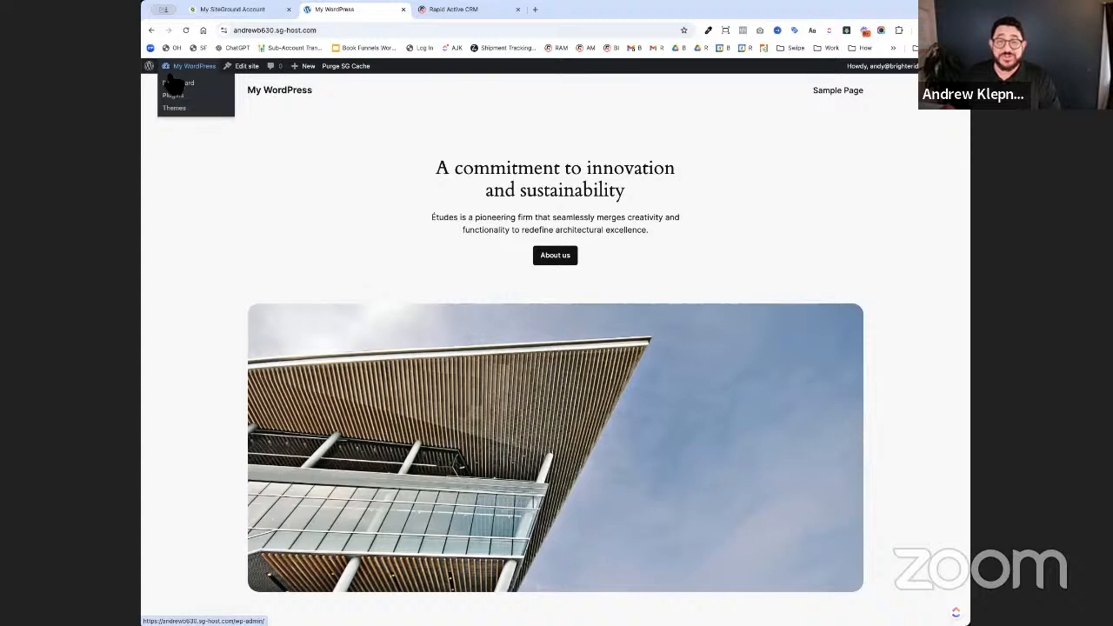
click(176, 83)
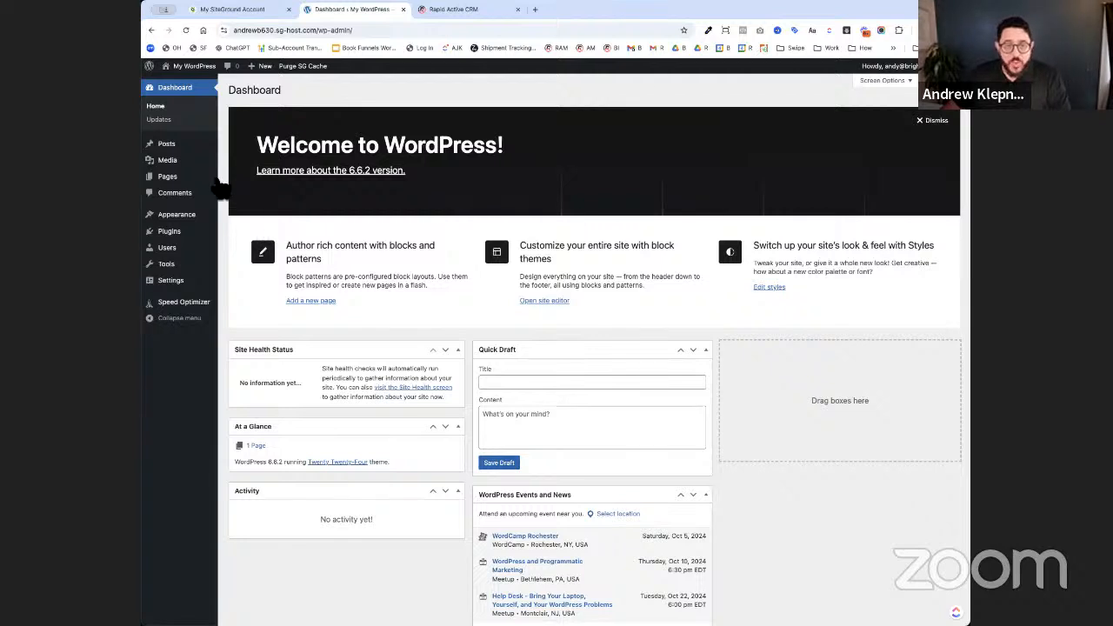
- Look at the media library, then open the list of all pages
mouse_move(191, 153)
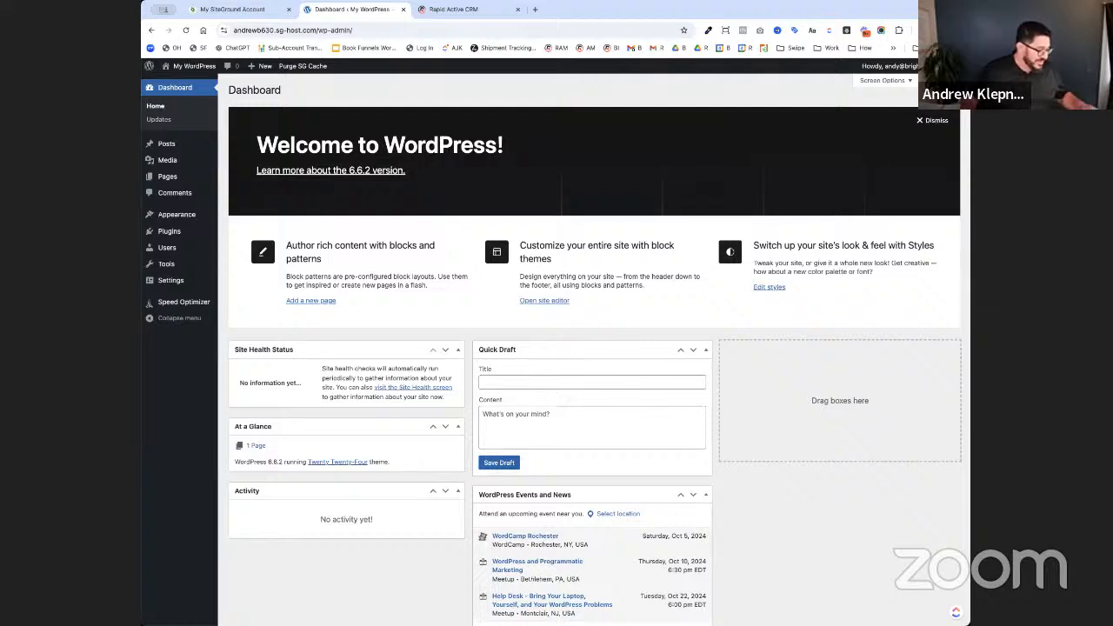
click(174, 162)
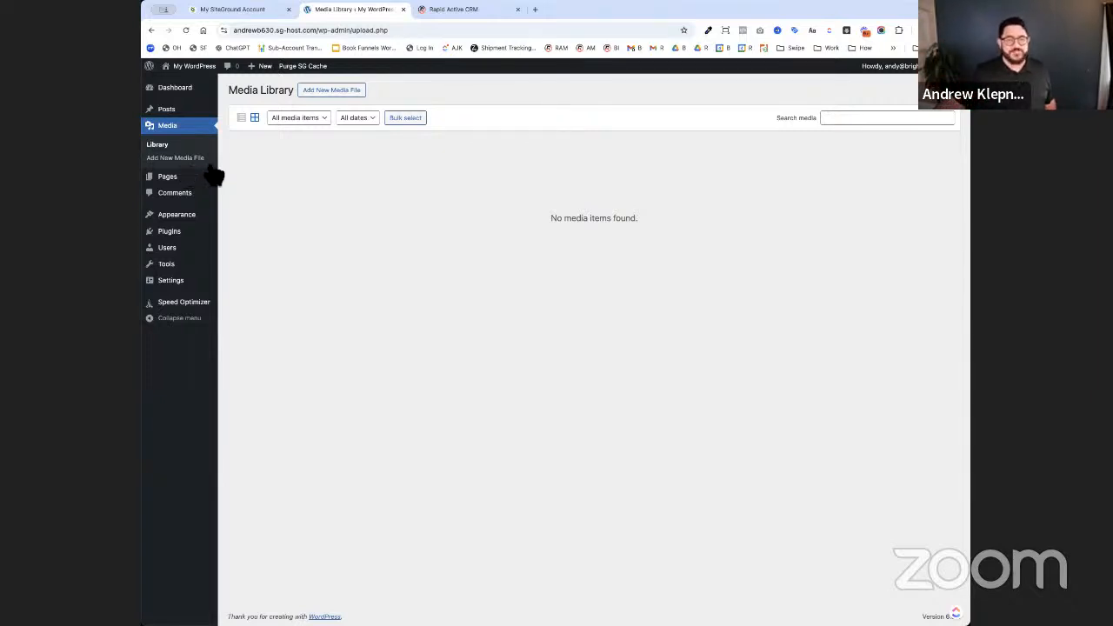
click(197, 183)
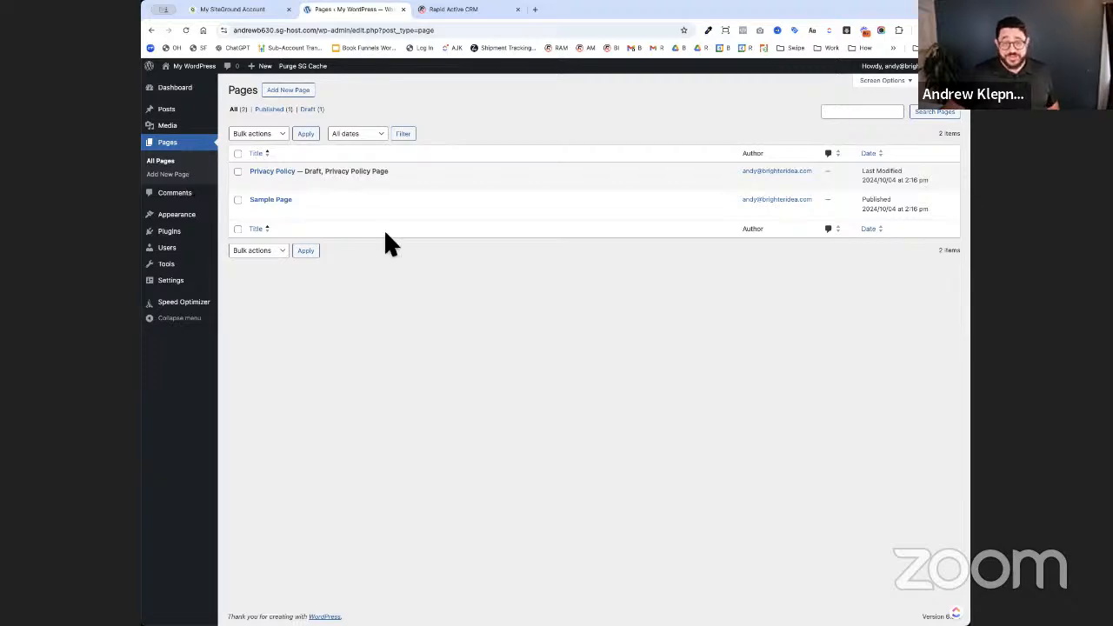
- View the published Sample Page in a separate browser tab and return to the list of pages
right_click(328, 211)
click(340, 216)
click(435, 14)
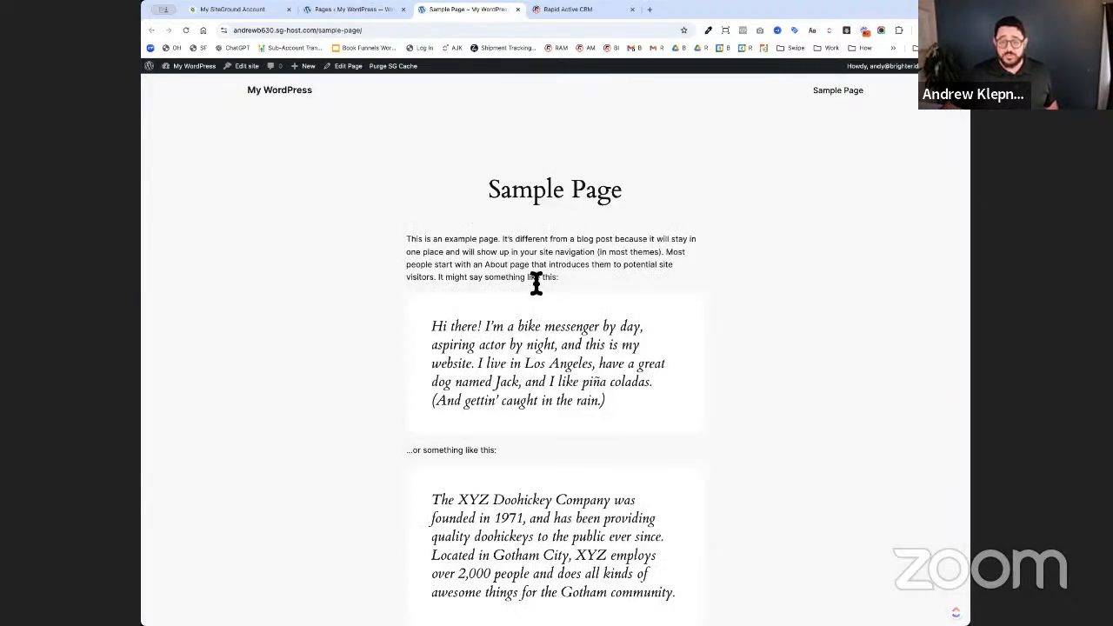
scroll(534, 281, down, 5)
scroll(537, 283, up, 3)
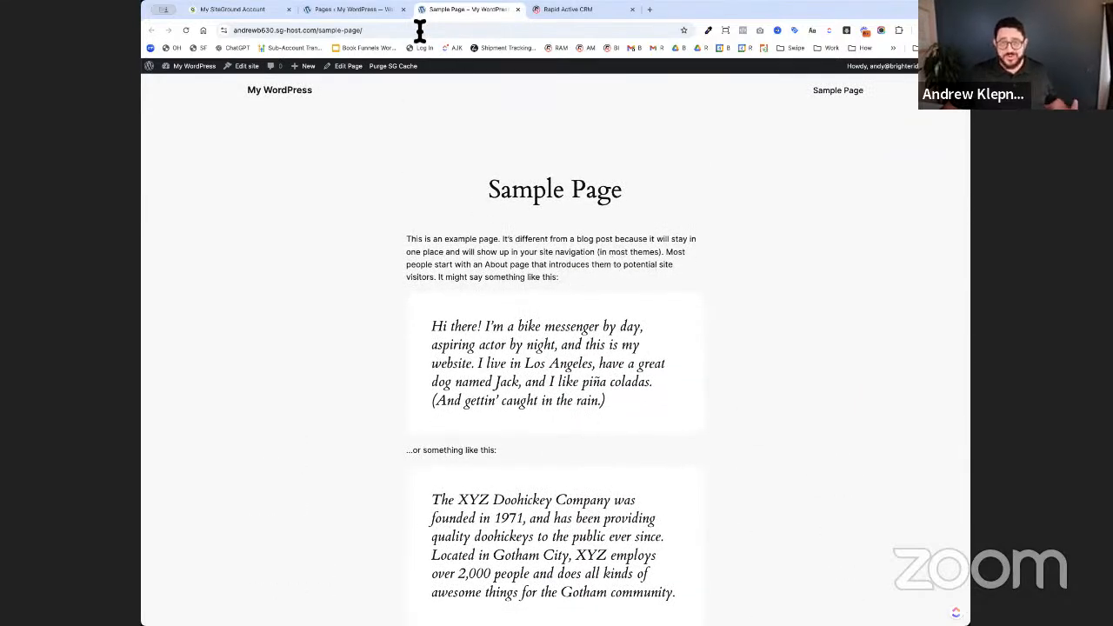
click(389, 10)
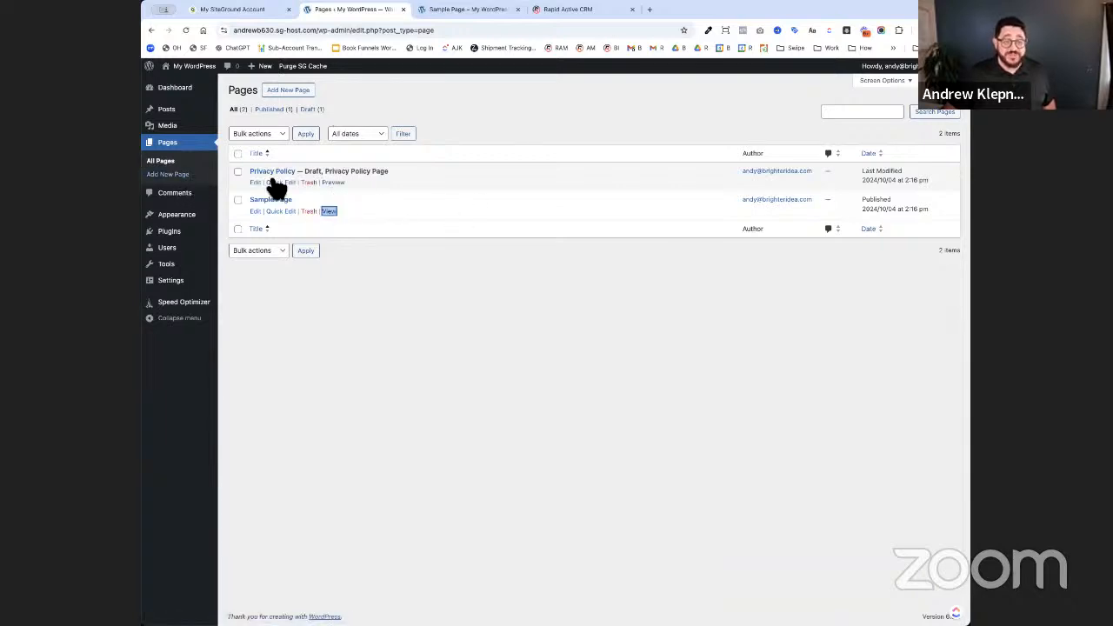
- Start a new page, browse the starter patterns, and return to the page list without choosing a pattern
click(202, 178)
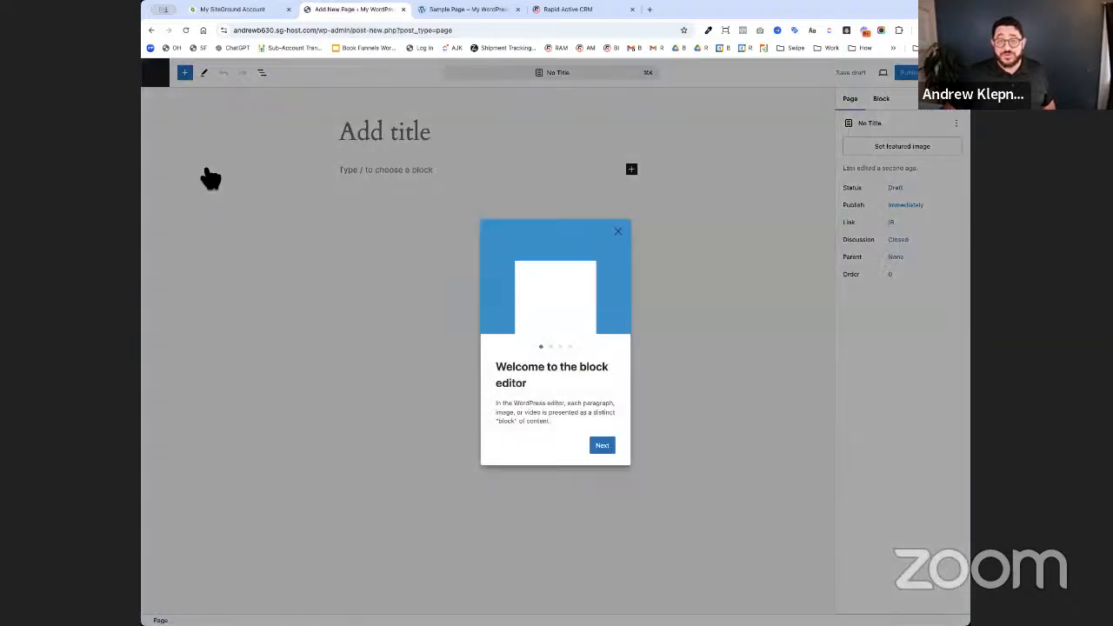
click(206, 172)
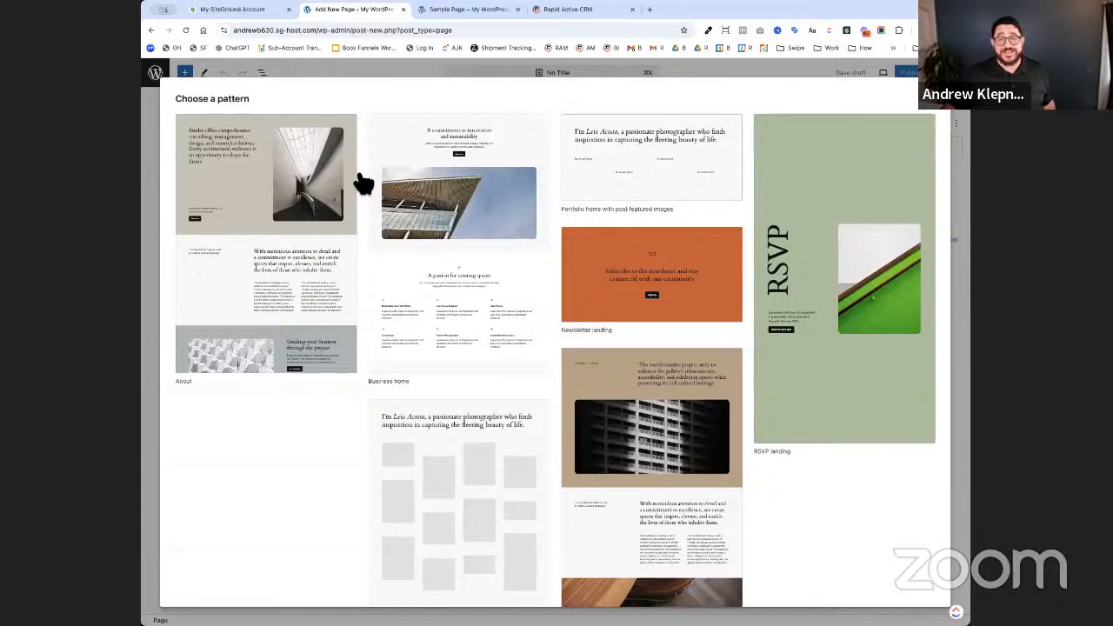
scroll(362, 161, down, 1)
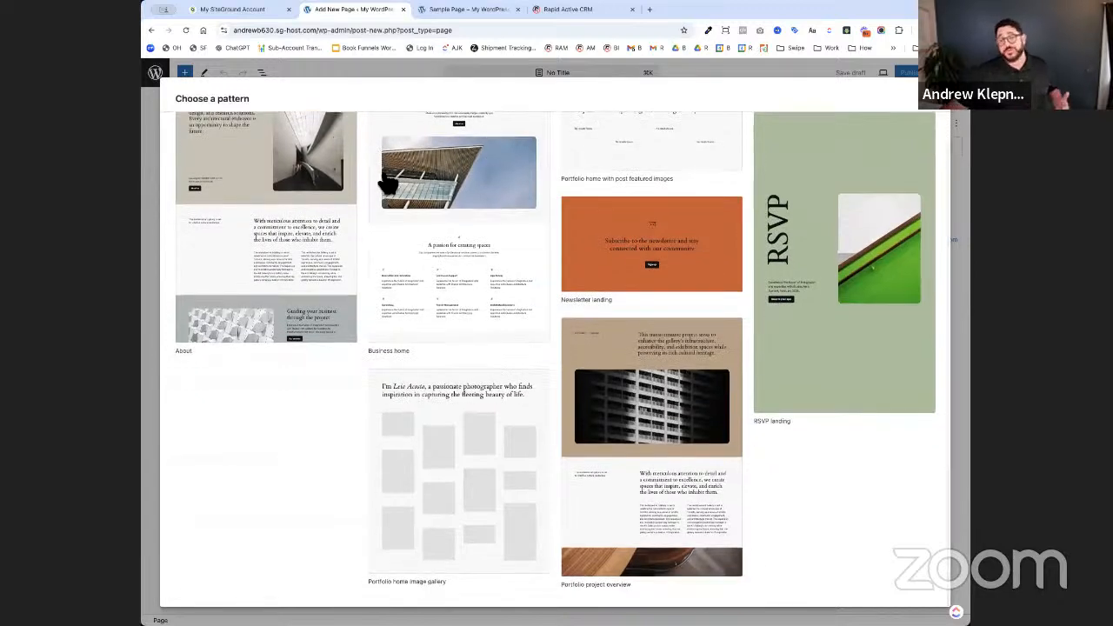
scroll(780, 150, up, 1)
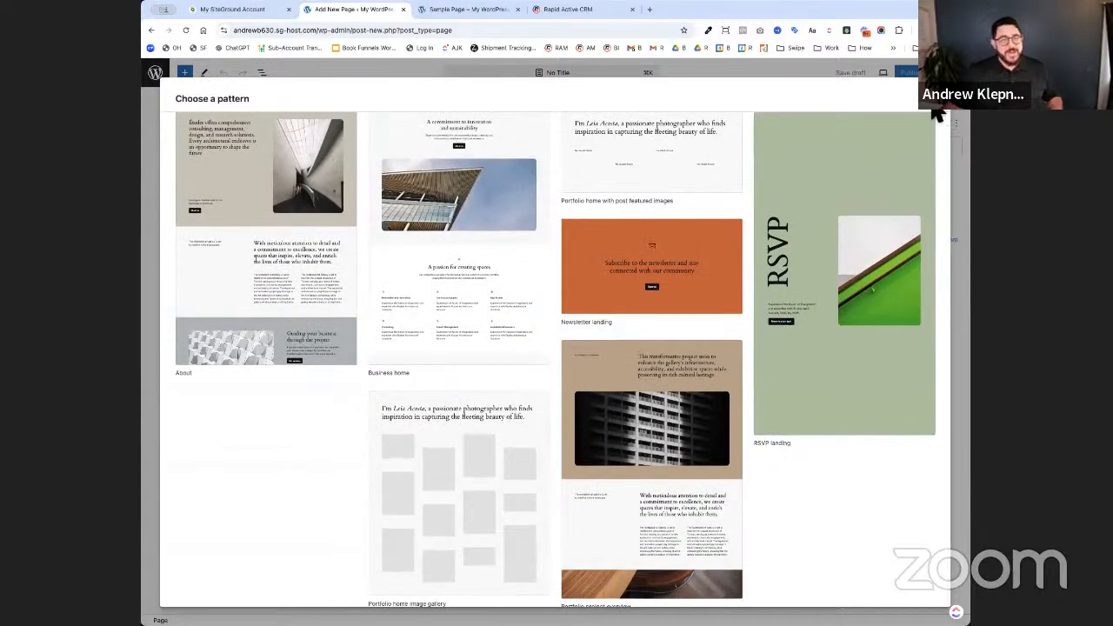
click(934, 99)
click(155, 73)
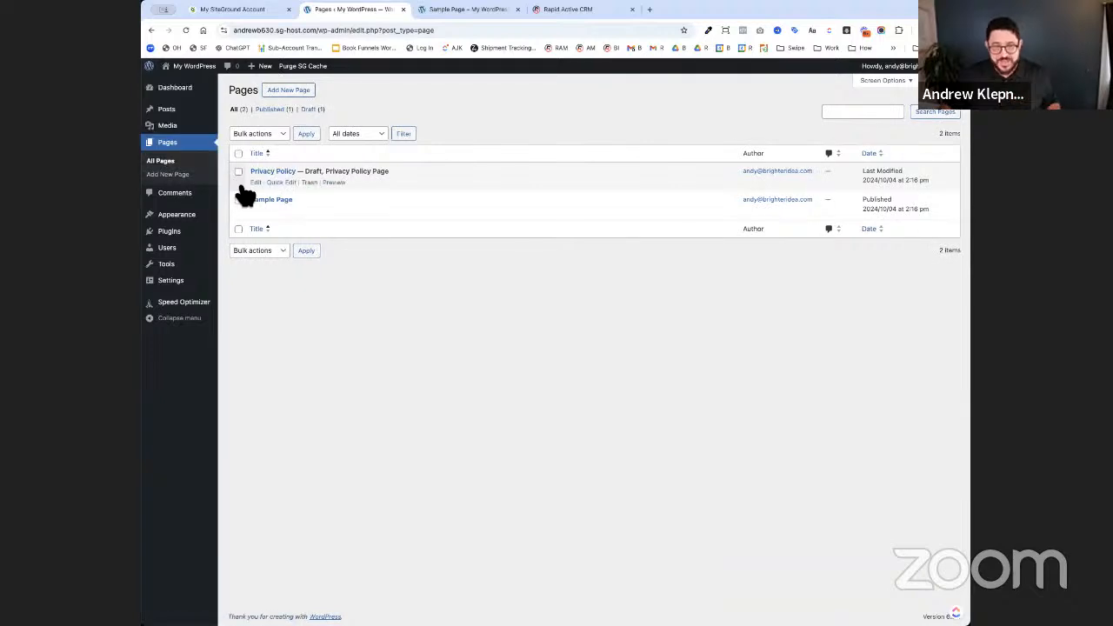
- Look at the installed themes, then open the site editor and view the site's navigation menu
mouse_move(190, 118)
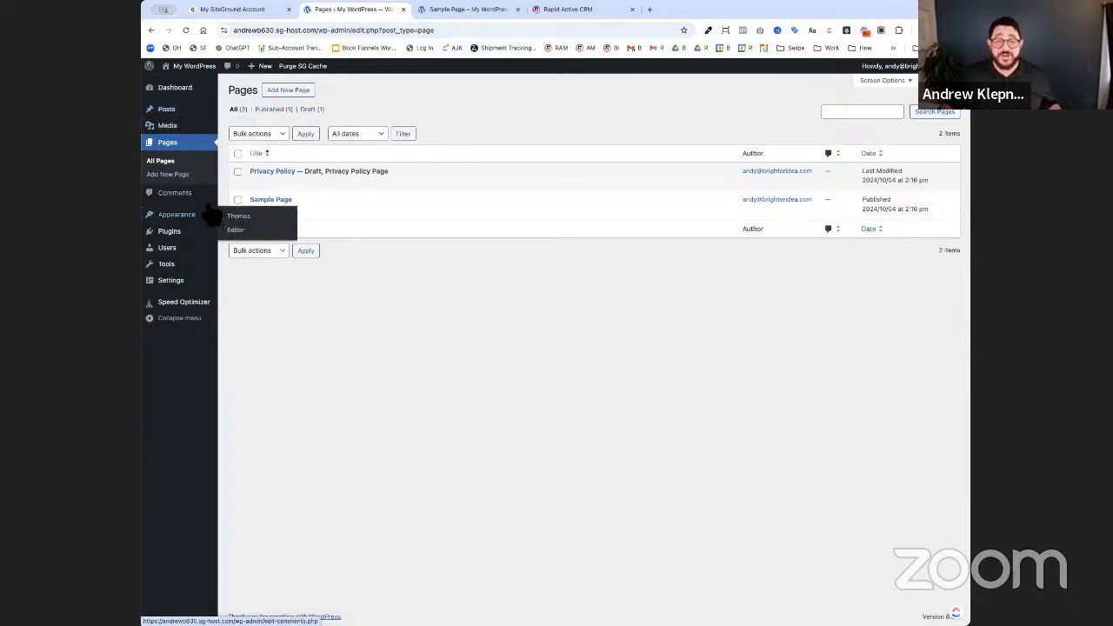
mouse_move(197, 219)
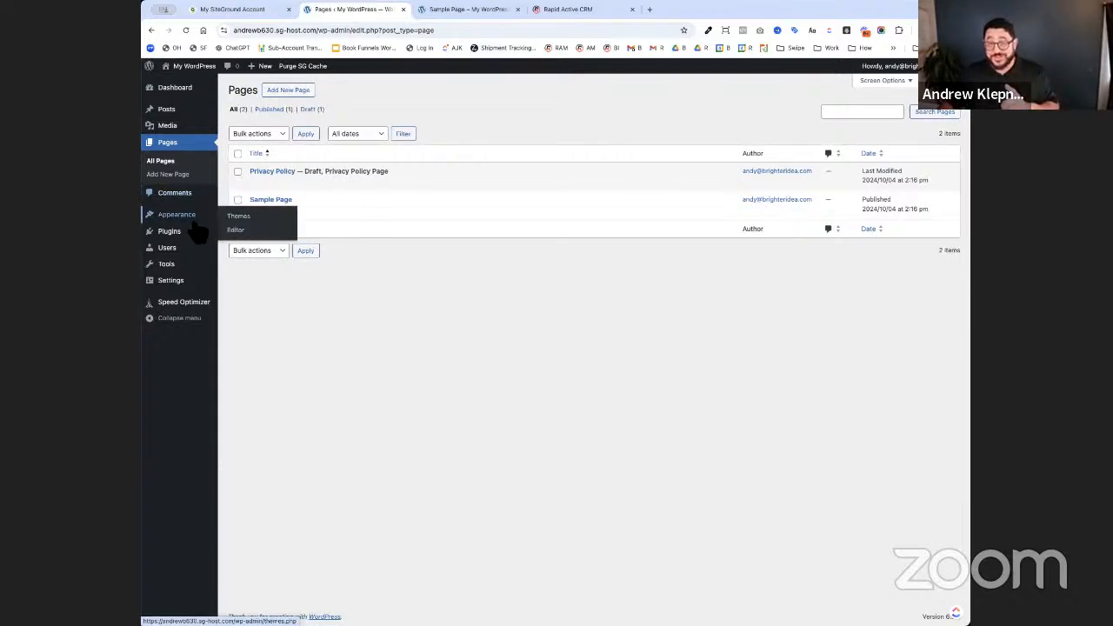
click(198, 226)
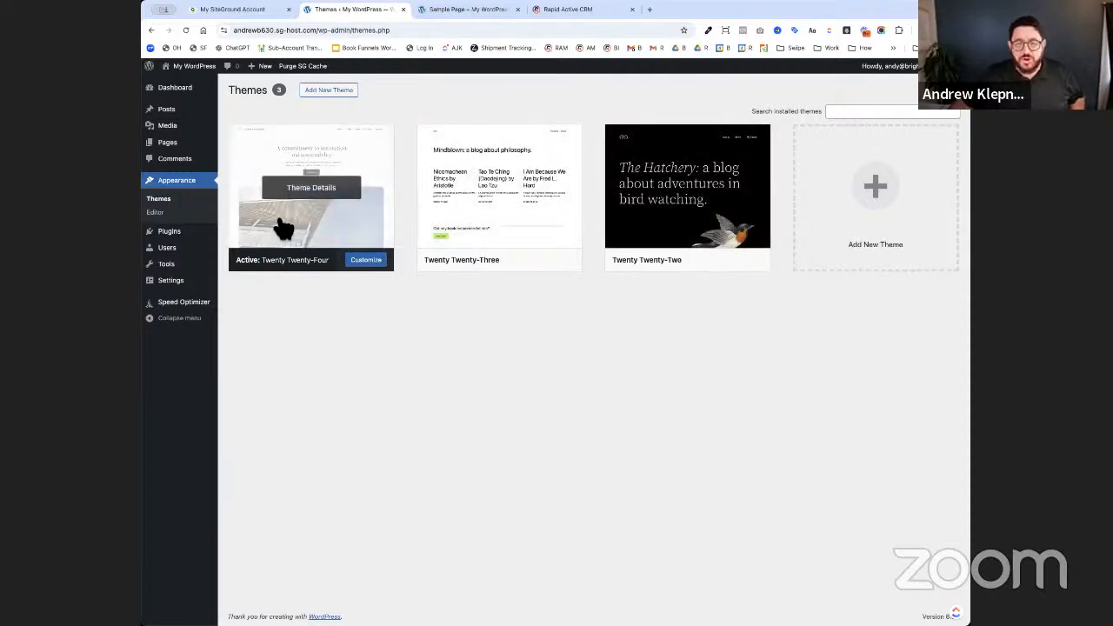
click(209, 228)
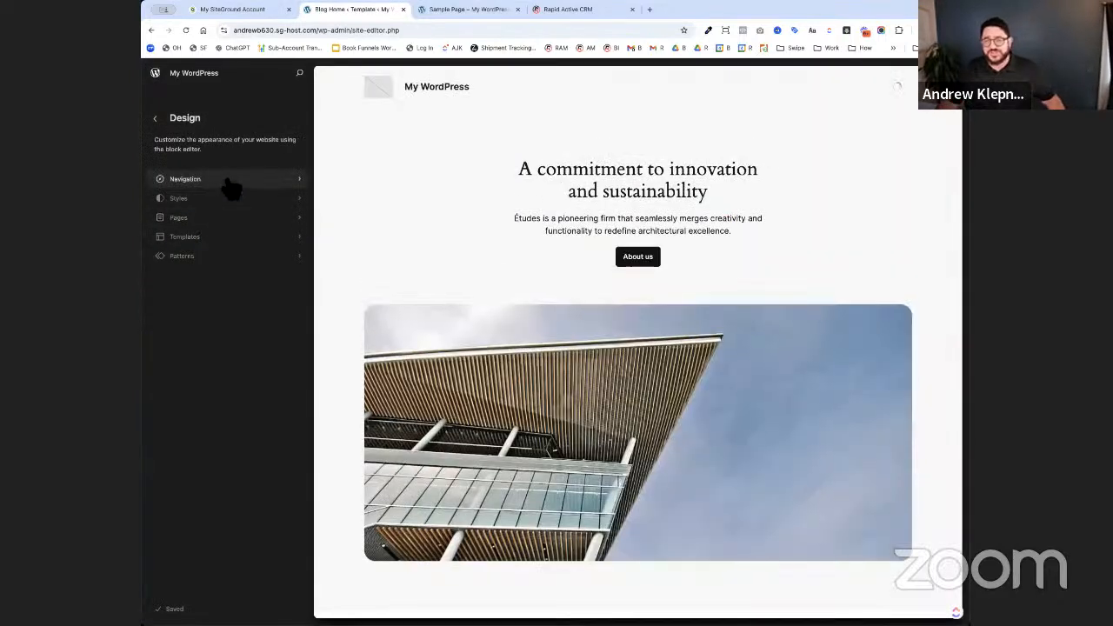
click(229, 181)
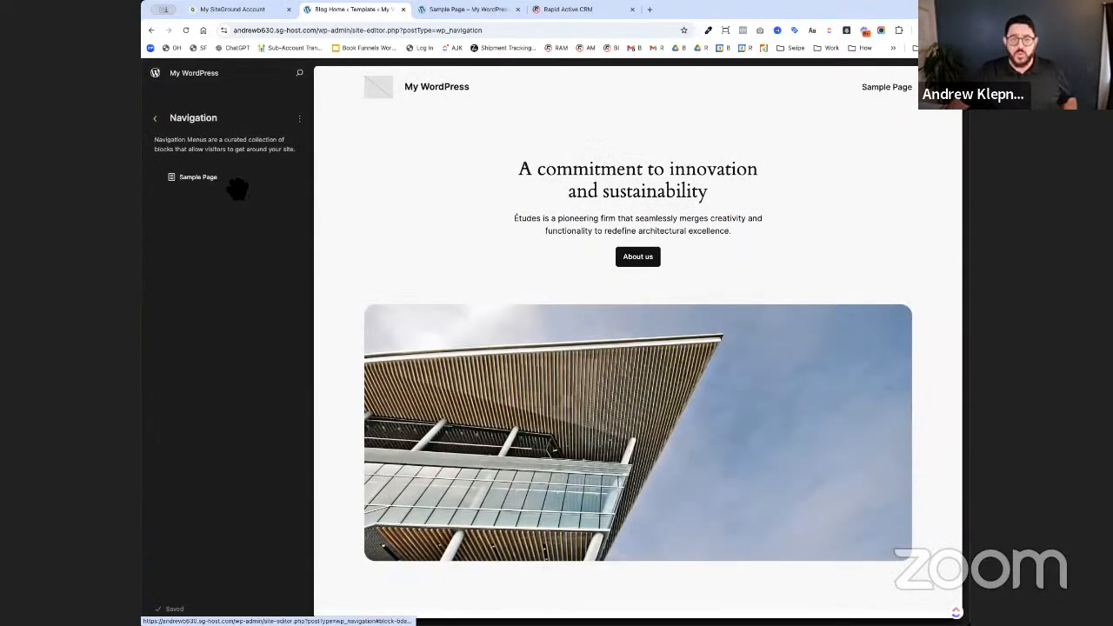
click(155, 117)
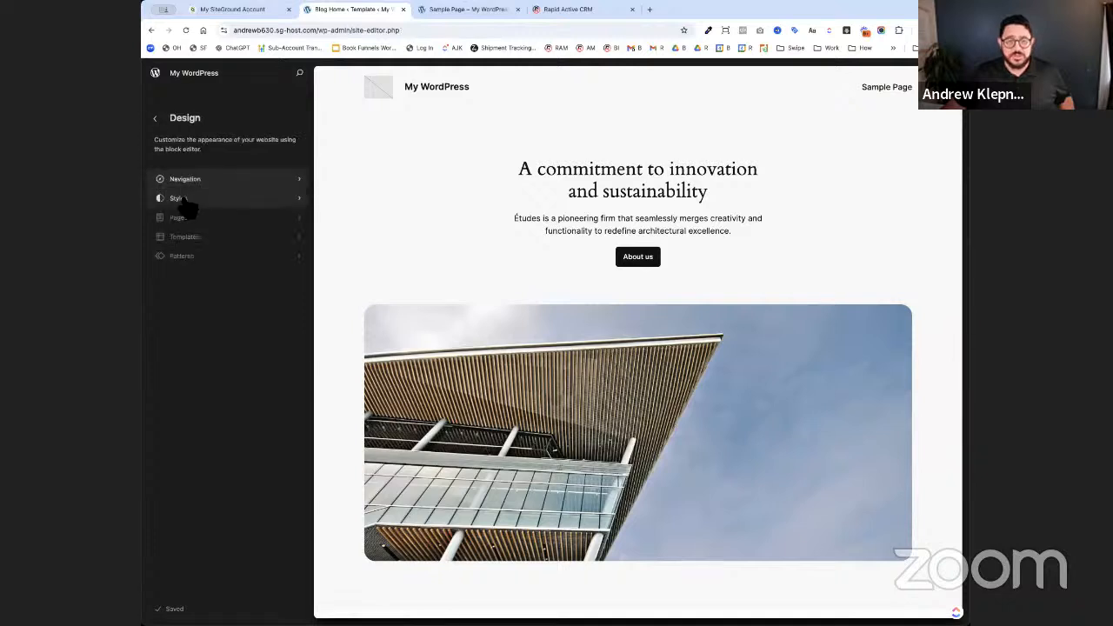
- Try the pale green style combination with black dots in the site editor and view its typography settings
click(182, 199)
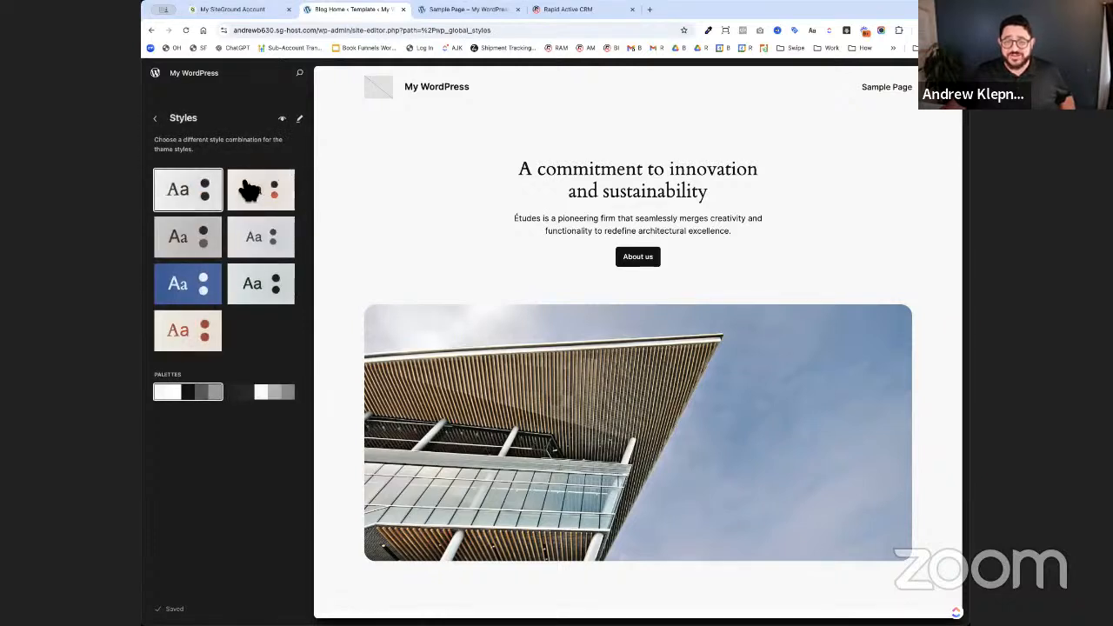
click(243, 298)
click(299, 119)
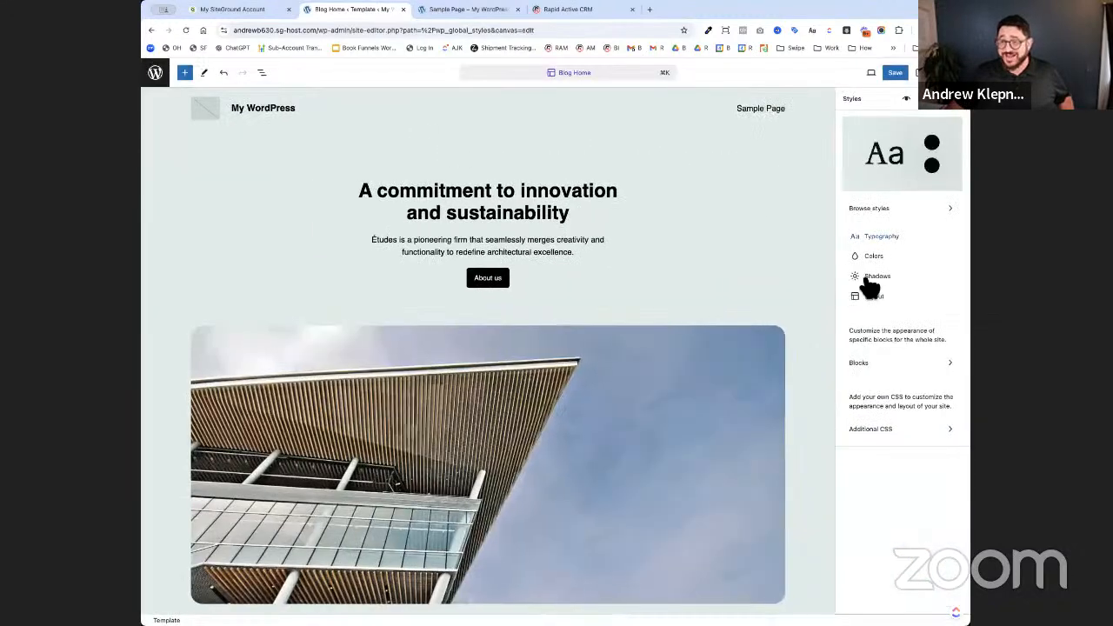
click(885, 240)
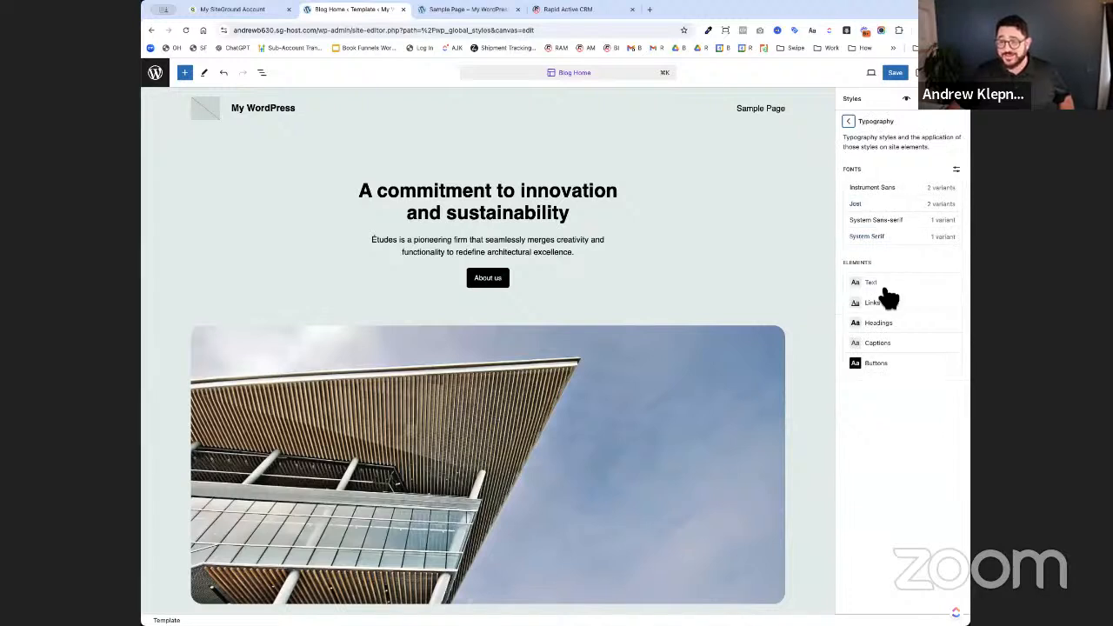
click(151, 31)
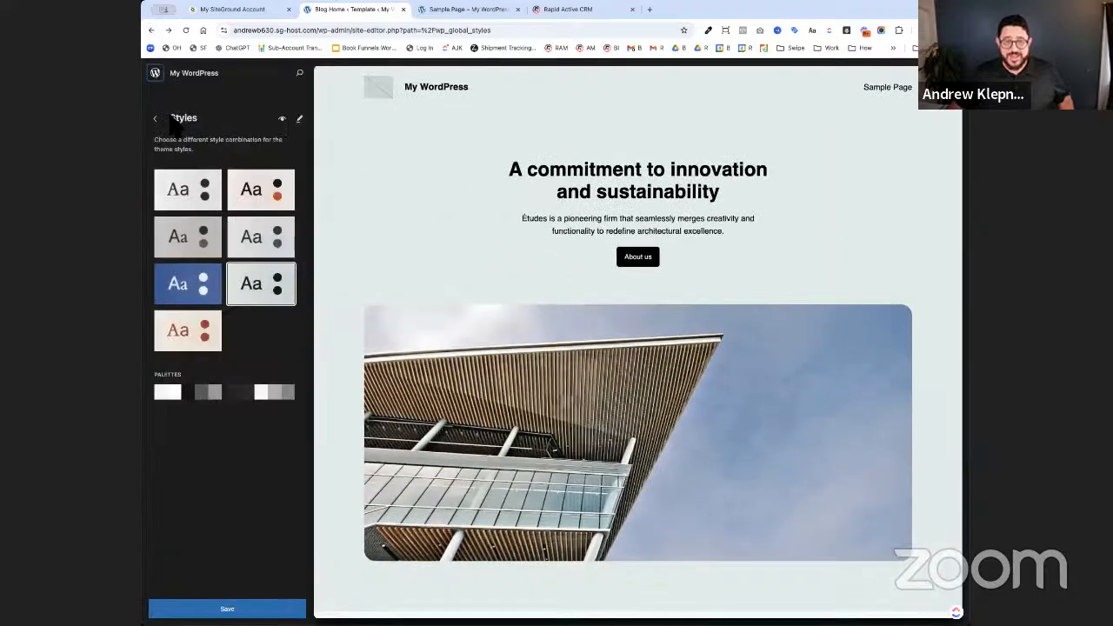
click(156, 119)
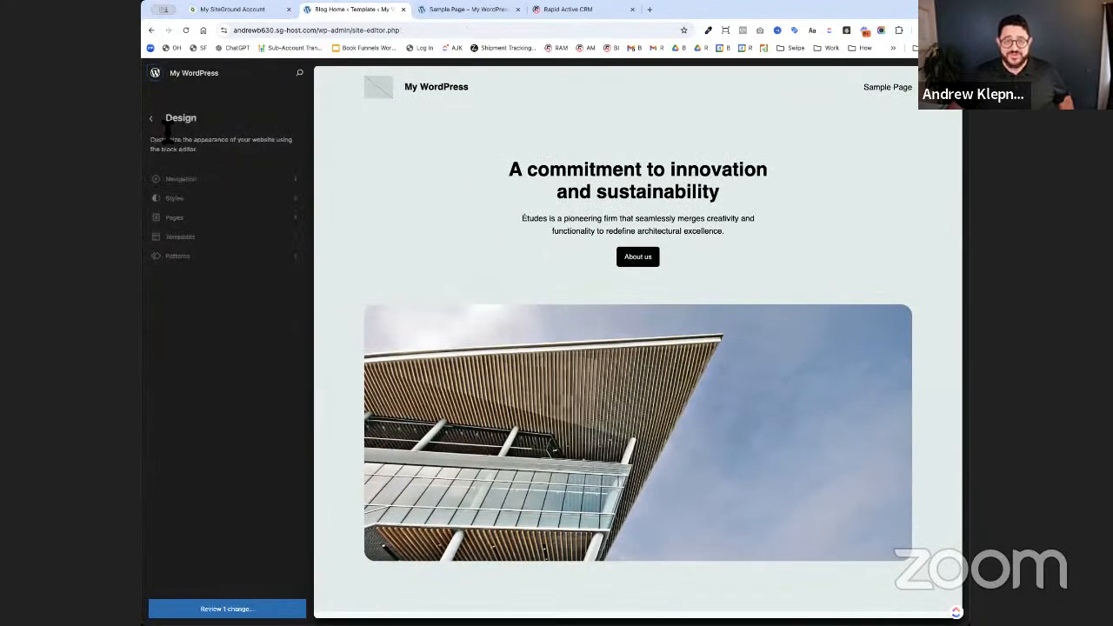
- Look through the site editor's page list and all theme templates, then return to the Design overview
click(199, 218)
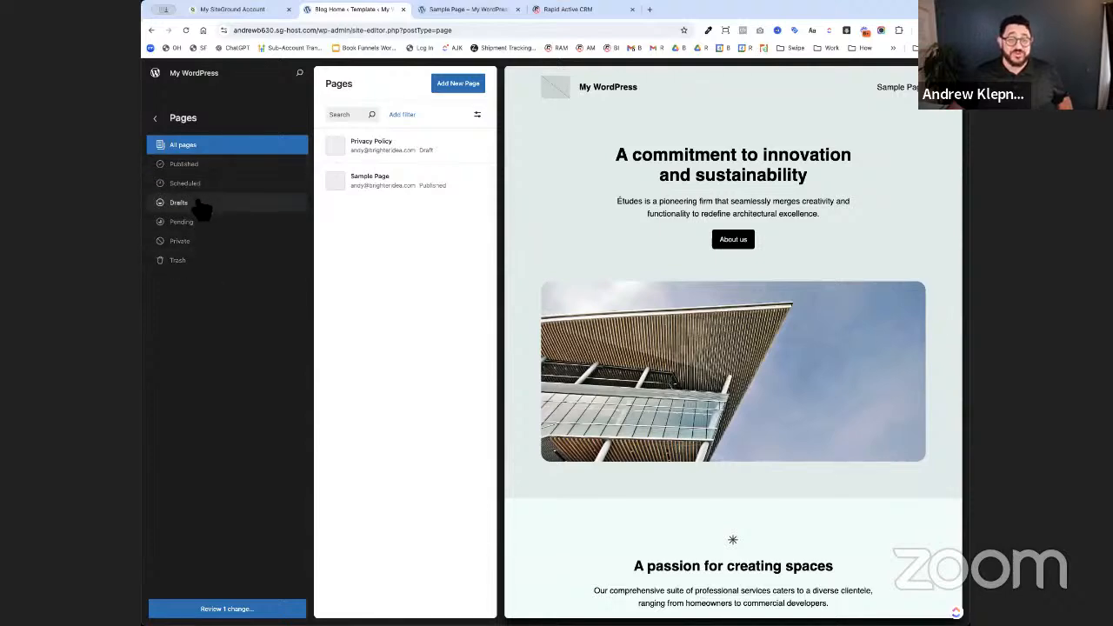
click(155, 118)
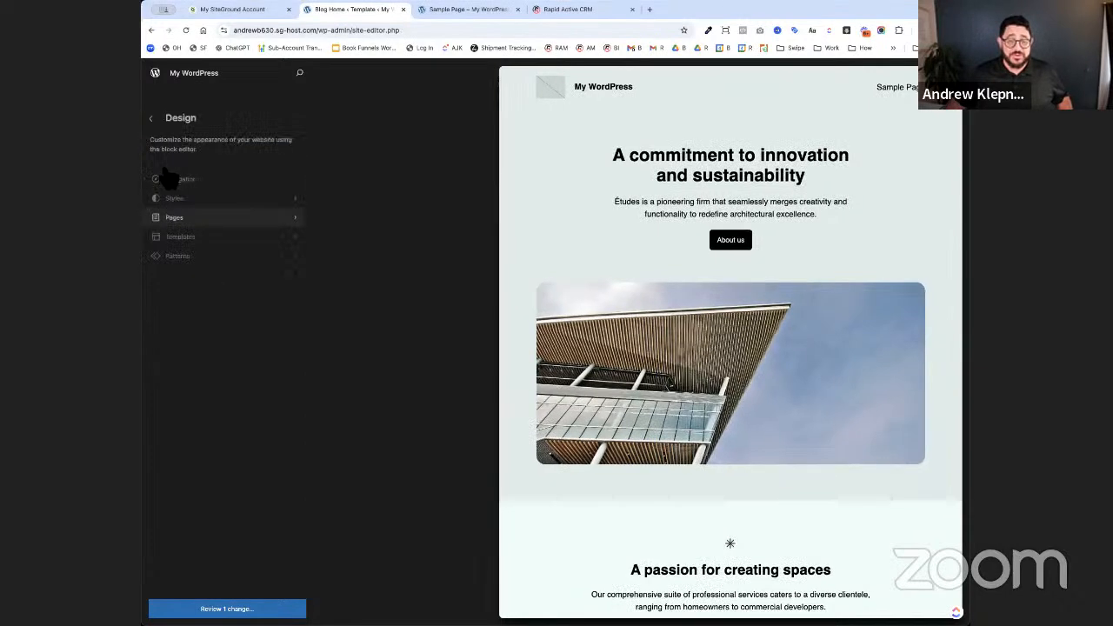
click(199, 239)
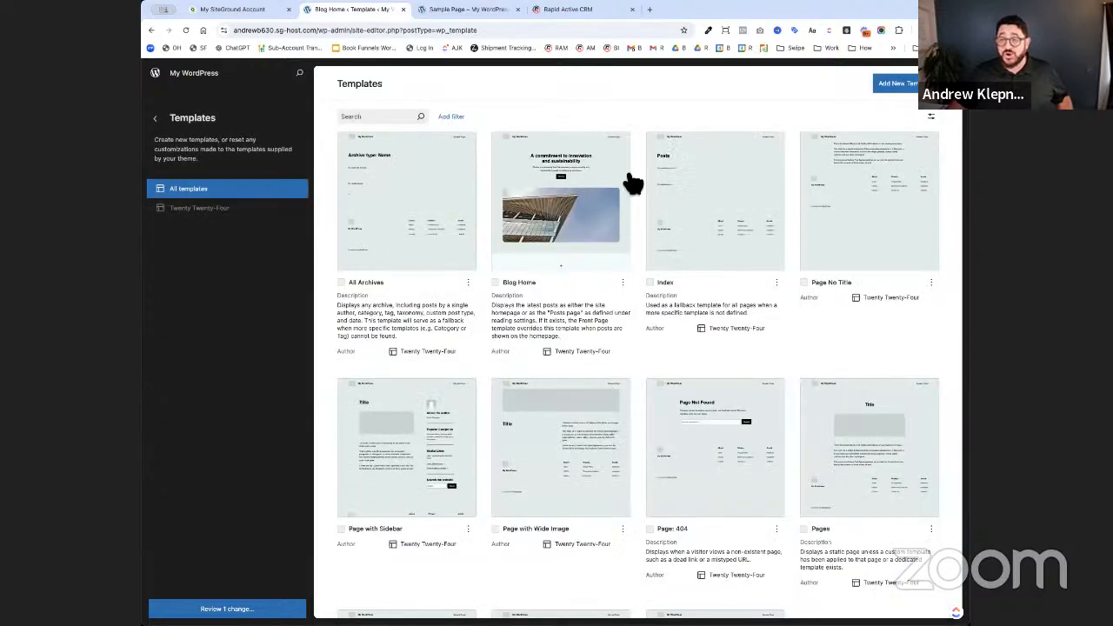
scroll(701, 310, down, 3)
scroll(701, 311, up, 3)
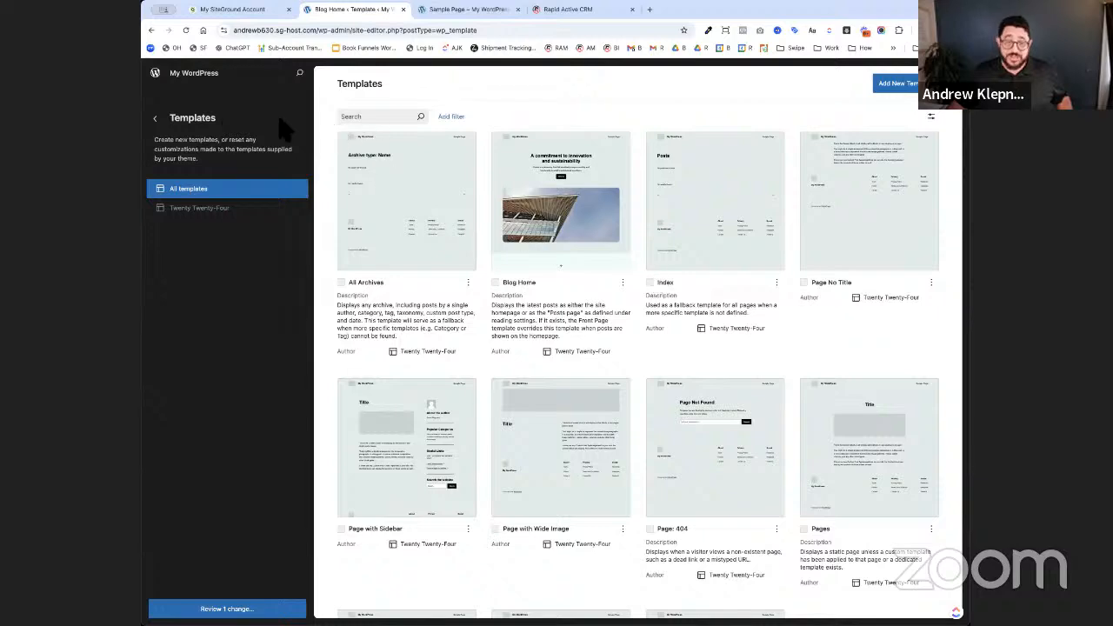
click(156, 119)
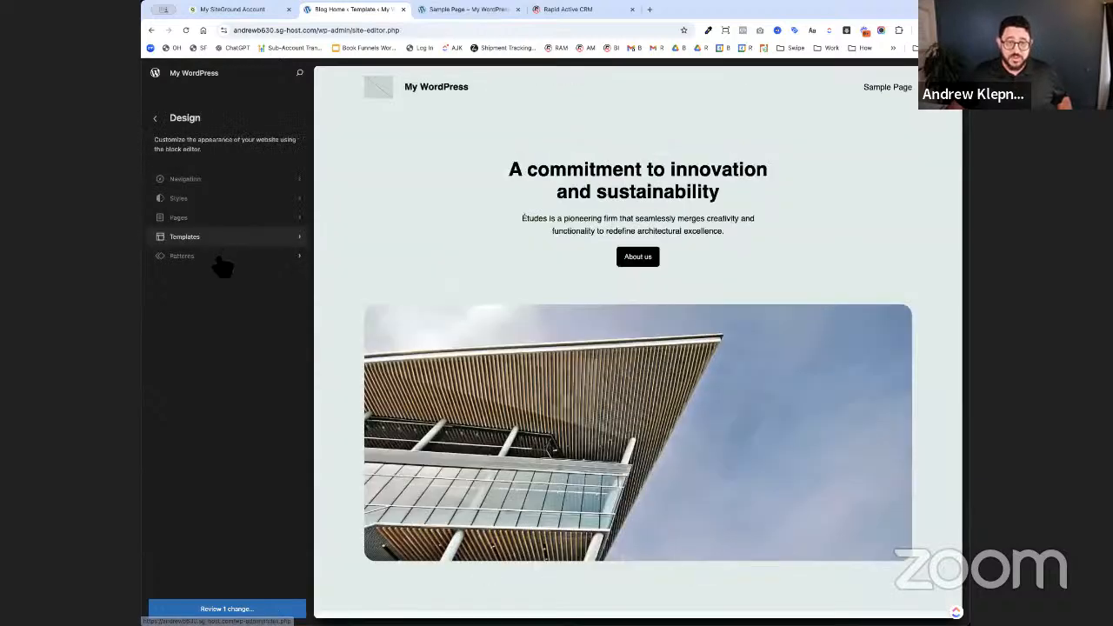
- Browse all design patterns, then leave the site editor for the dashboard, discarding the unsaved style change
click(221, 259)
scroll(700, 276, down, 6)
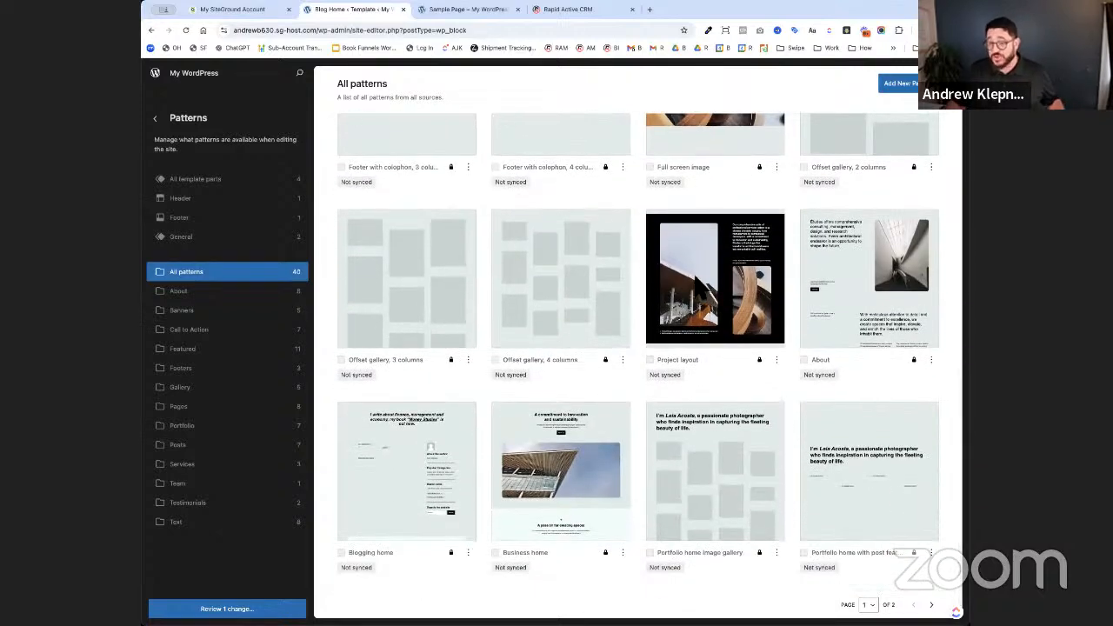
scroll(707, 267, up, 6)
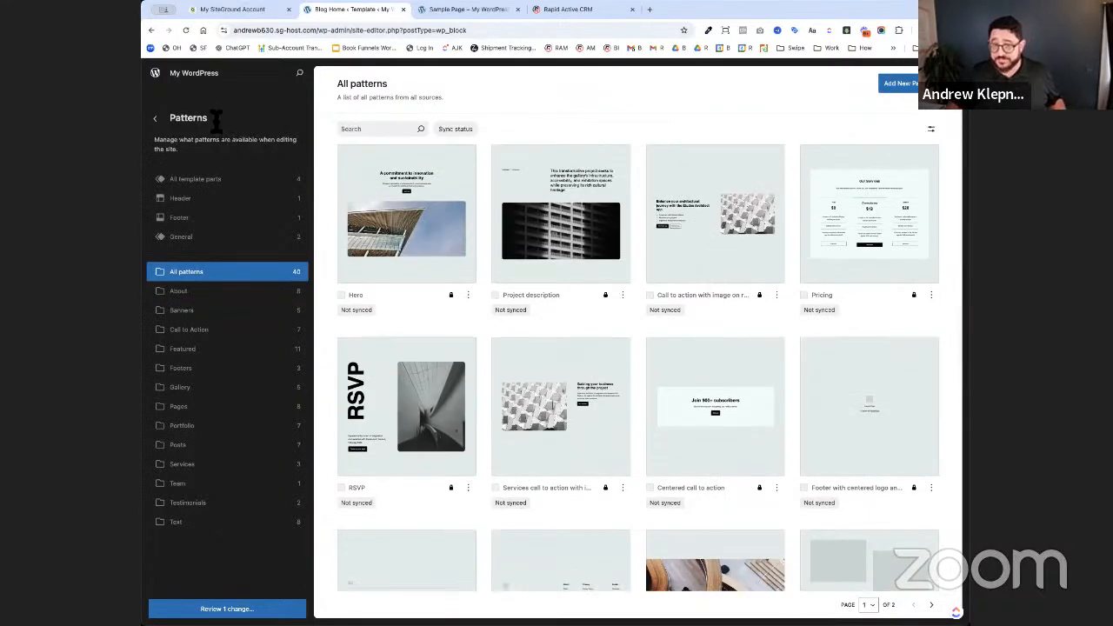
click(160, 121)
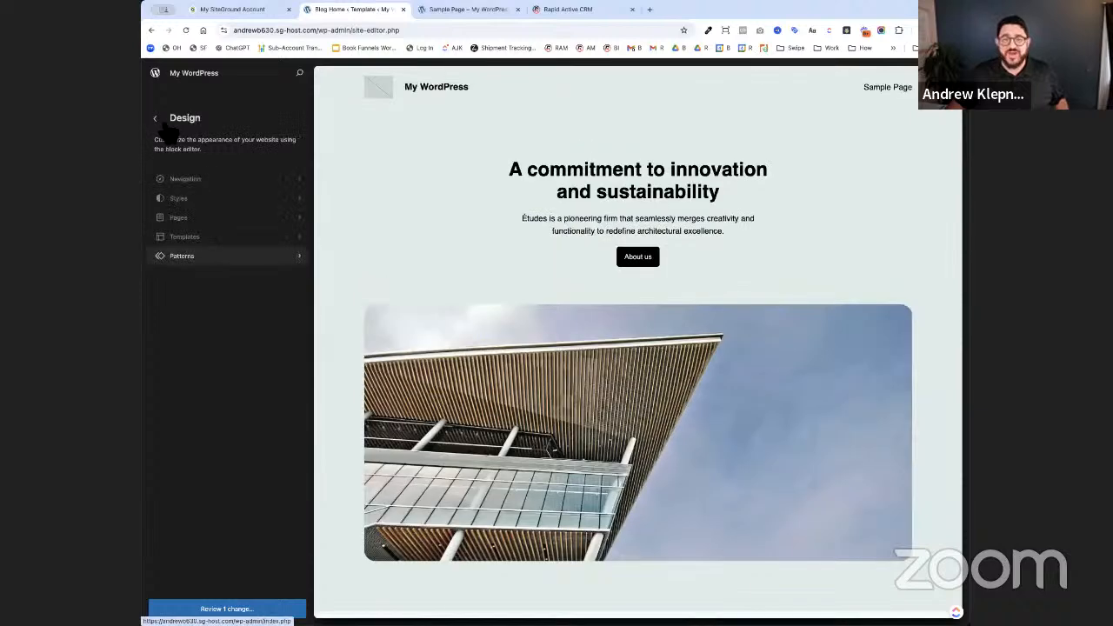
click(157, 119)
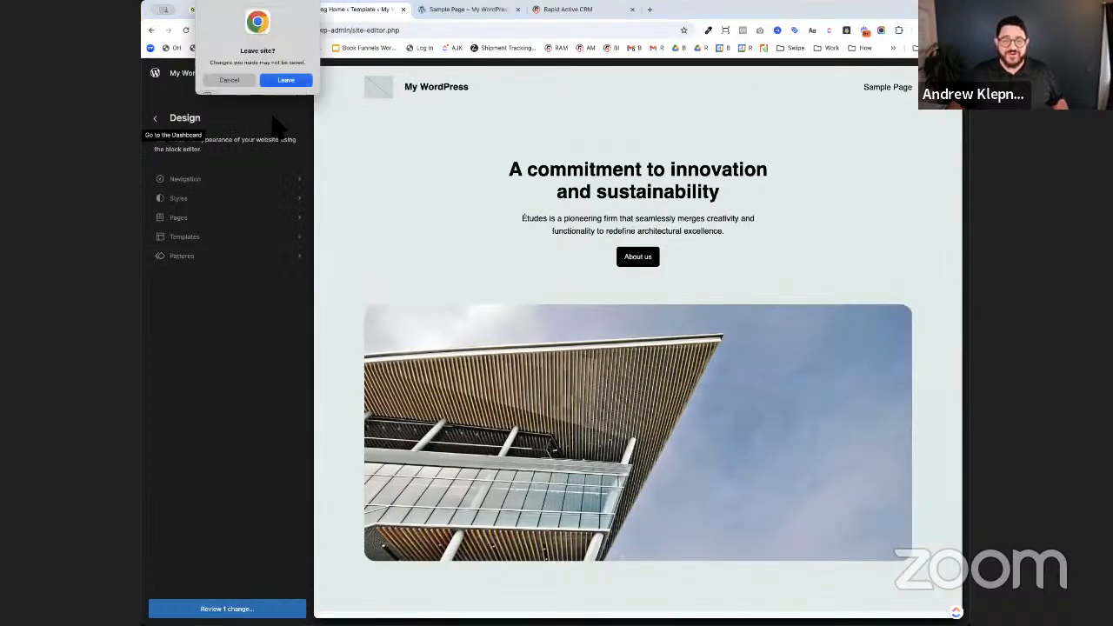
click(285, 79)
- Open the list of installed plugins and search it for "seo"
mouse_move(198, 222)
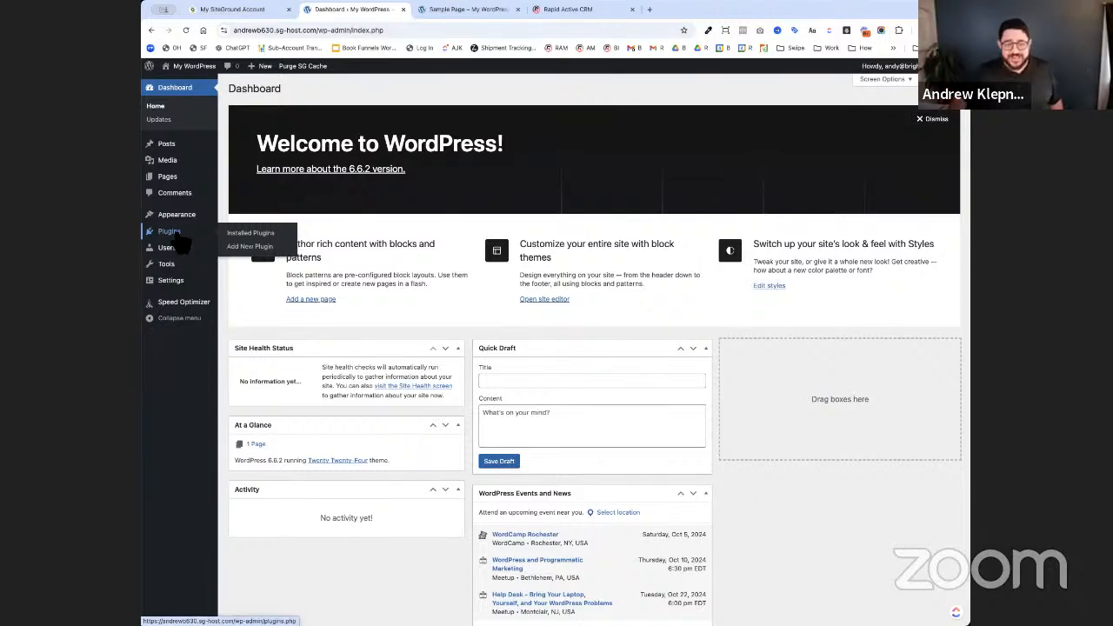
click(255, 233)
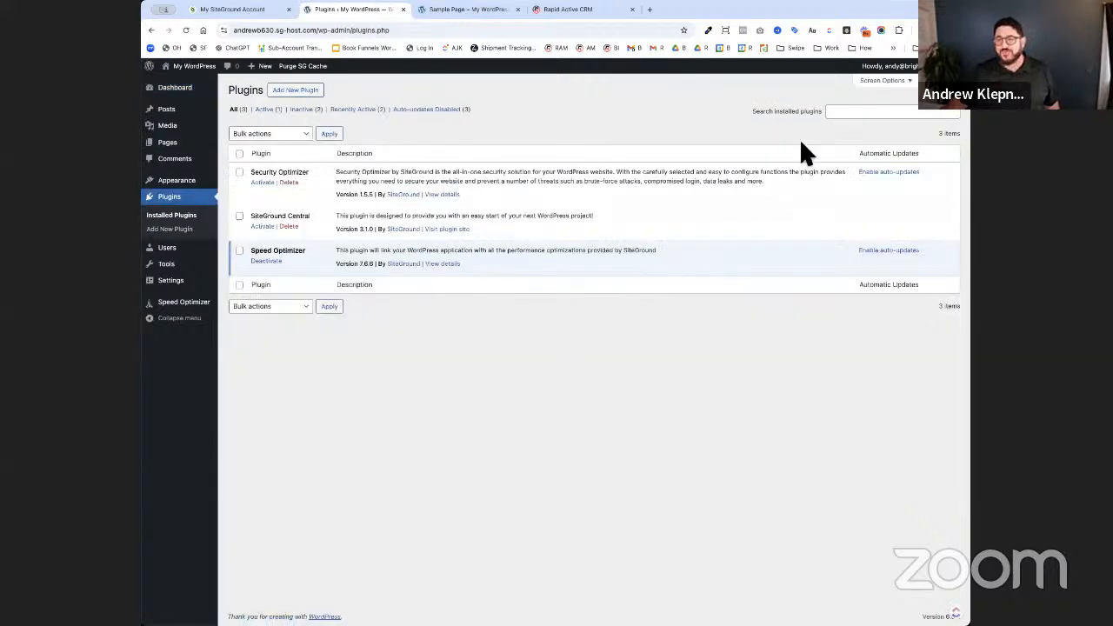
click(897, 115)
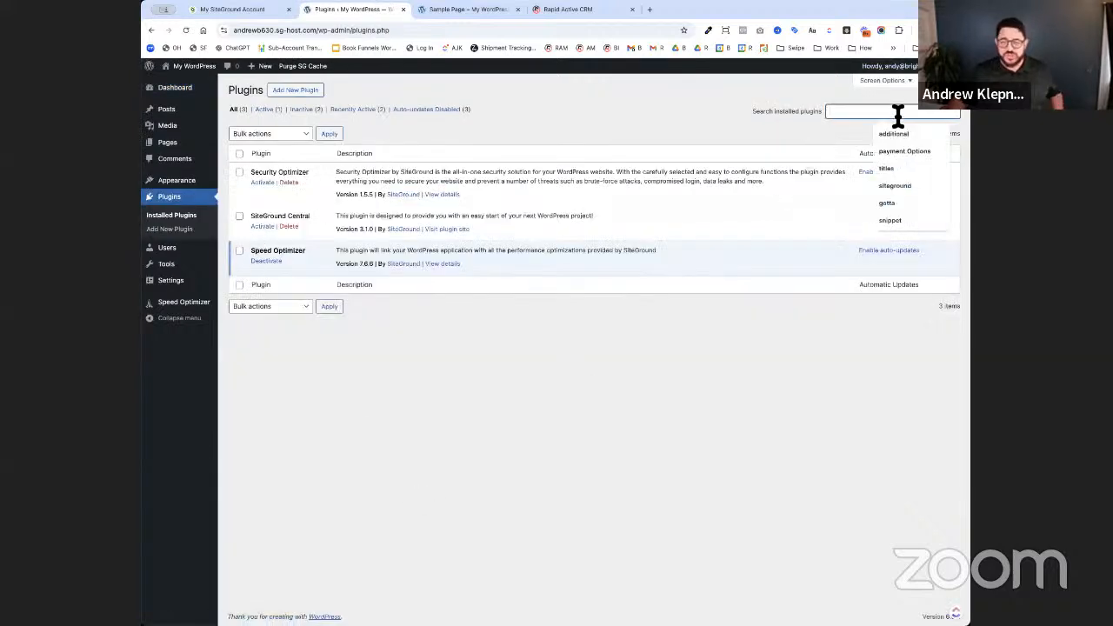
text(seo)
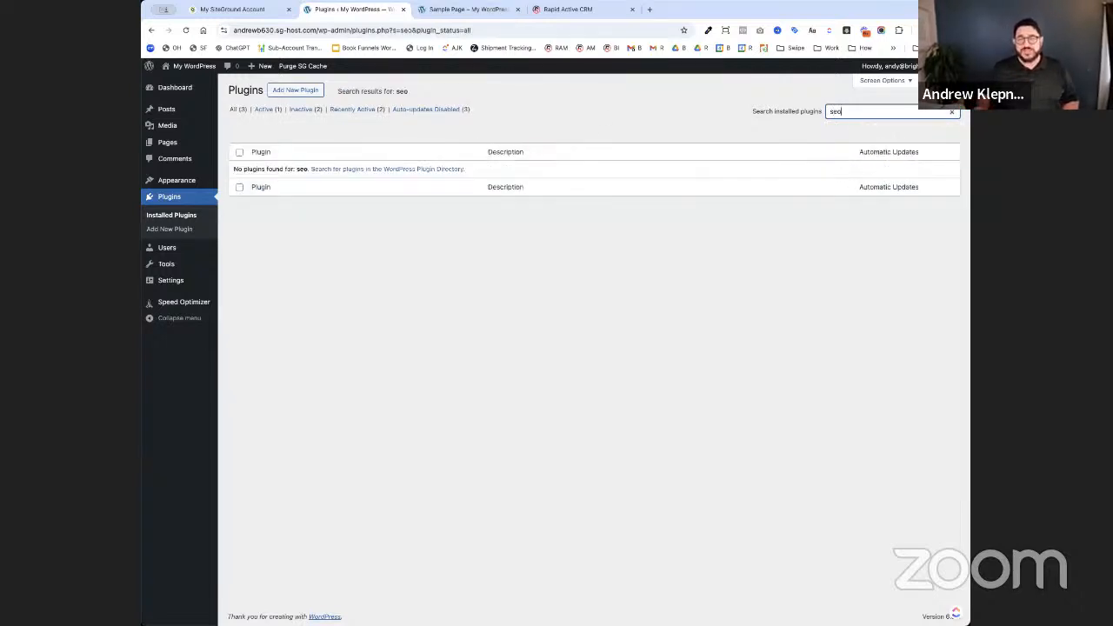
- Search the WordPress plugin directory for "seo" and browse the plugins offered
click(312, 92)
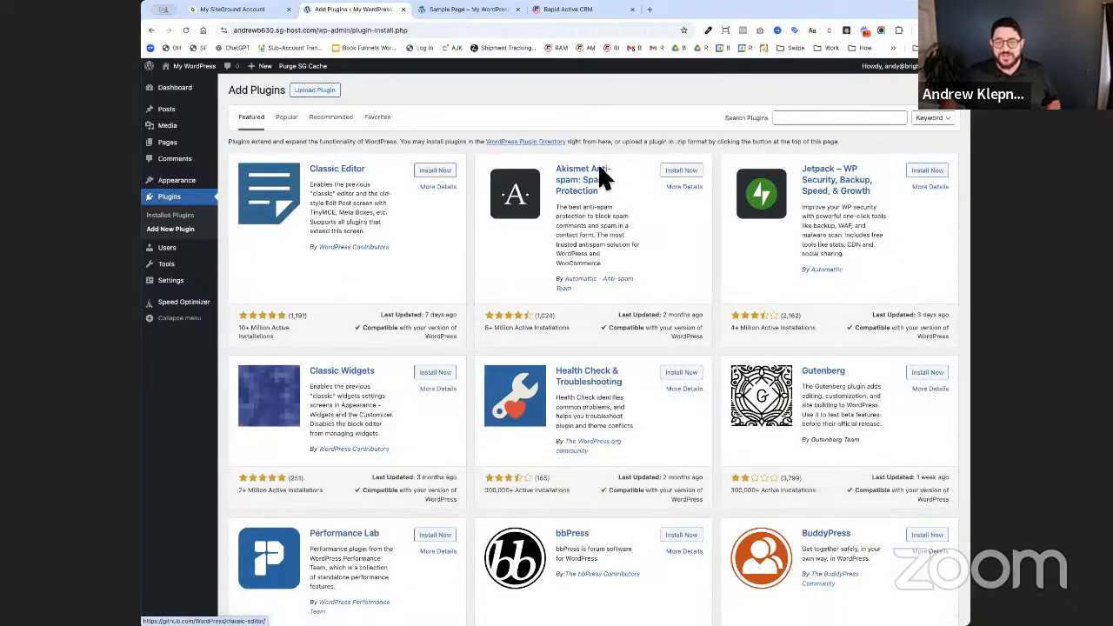
click(800, 118)
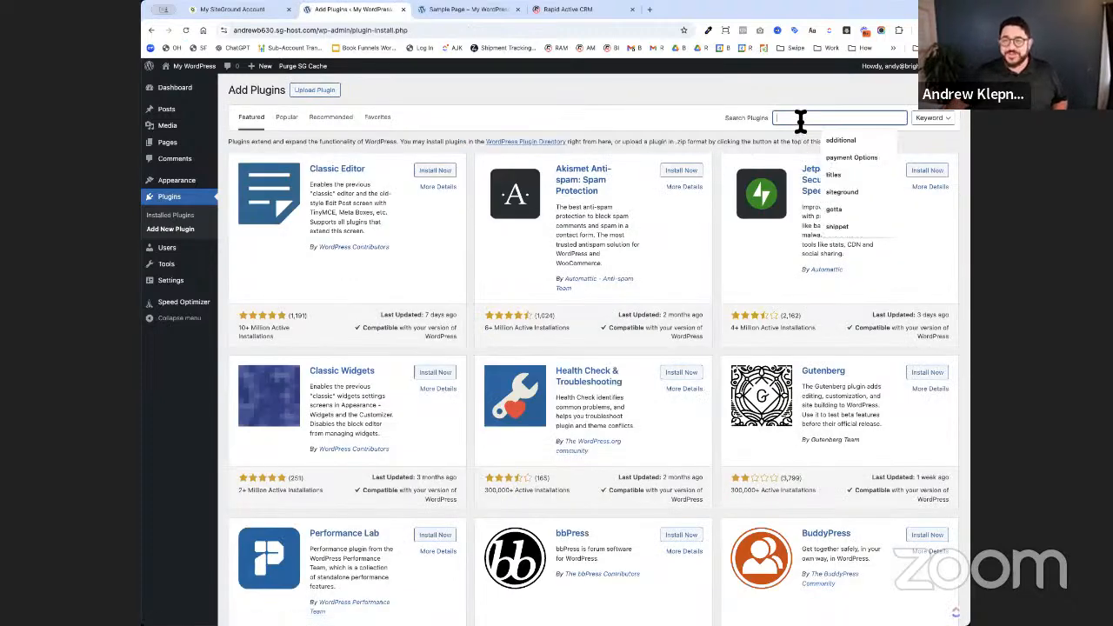
text(seo)
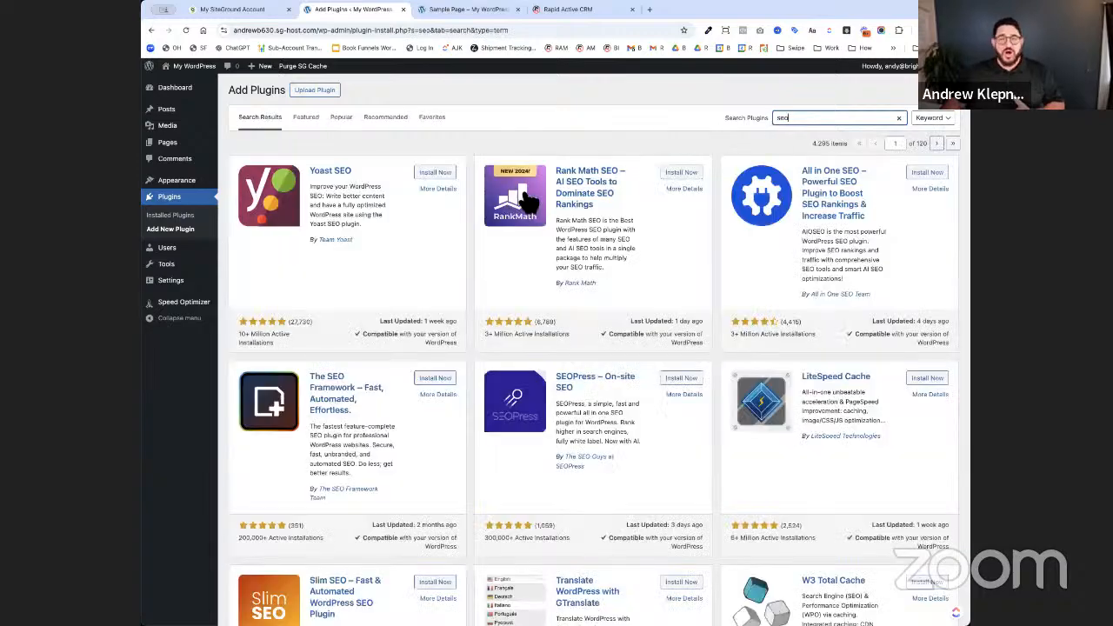
scroll(526, 196, down, 3)
scroll(528, 180, down, 15)
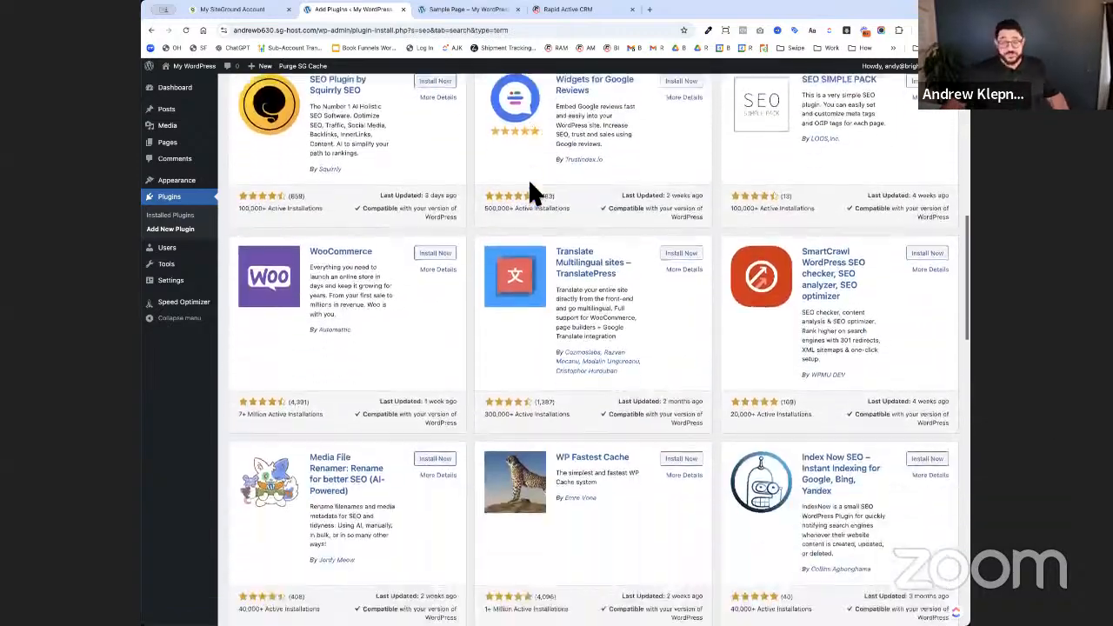
scroll(537, 199, up, 15)
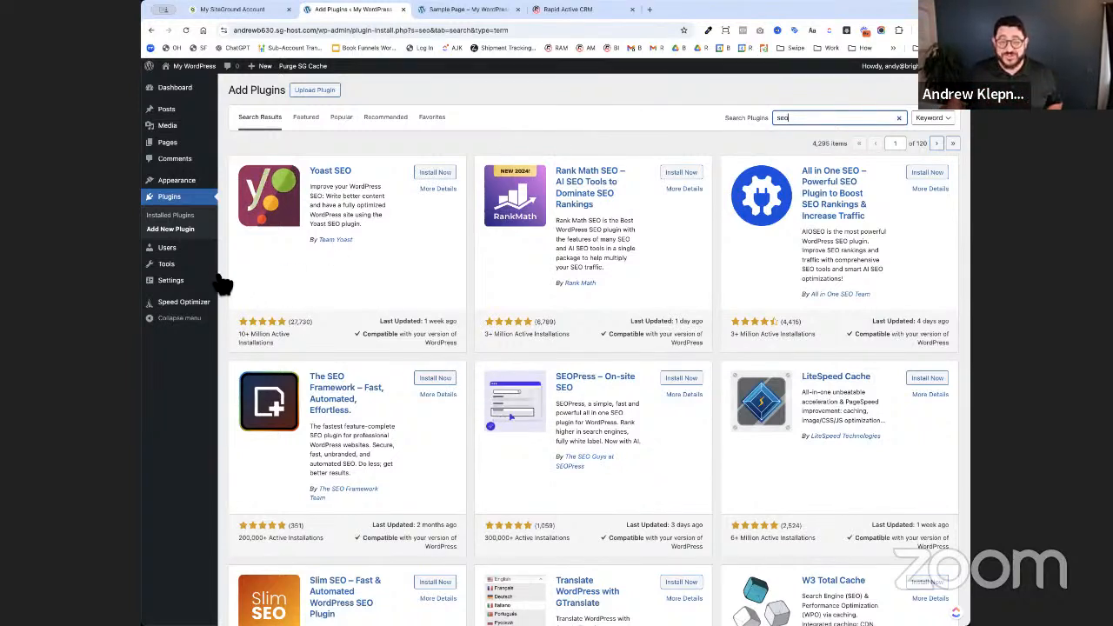
- Open the new-user form from the user list and view the roles that can be assigned
click(200, 251)
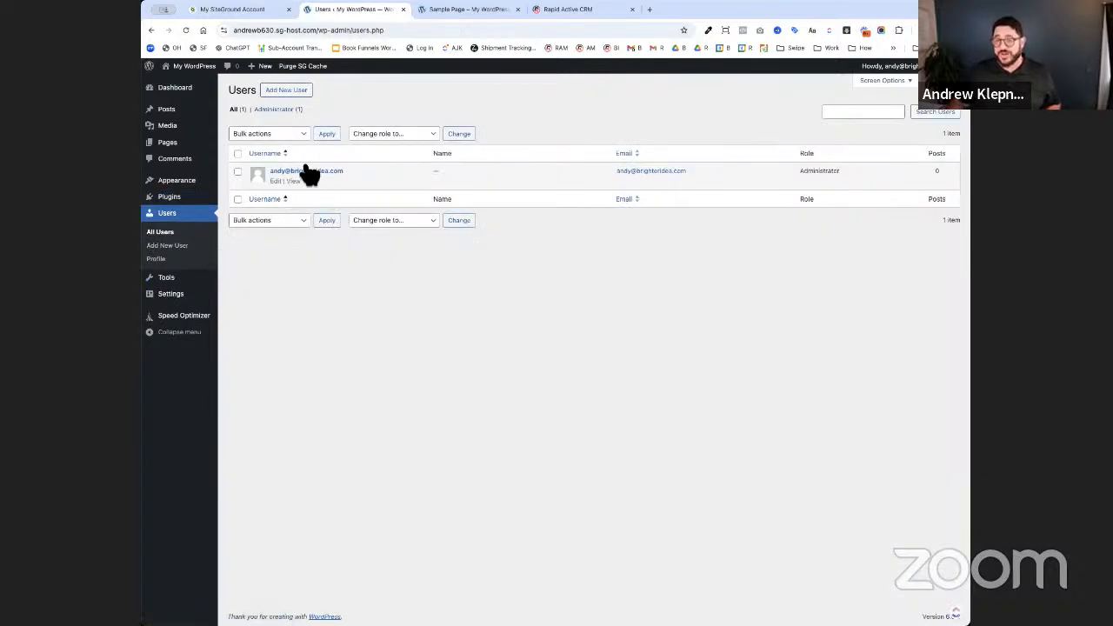
click(286, 90)
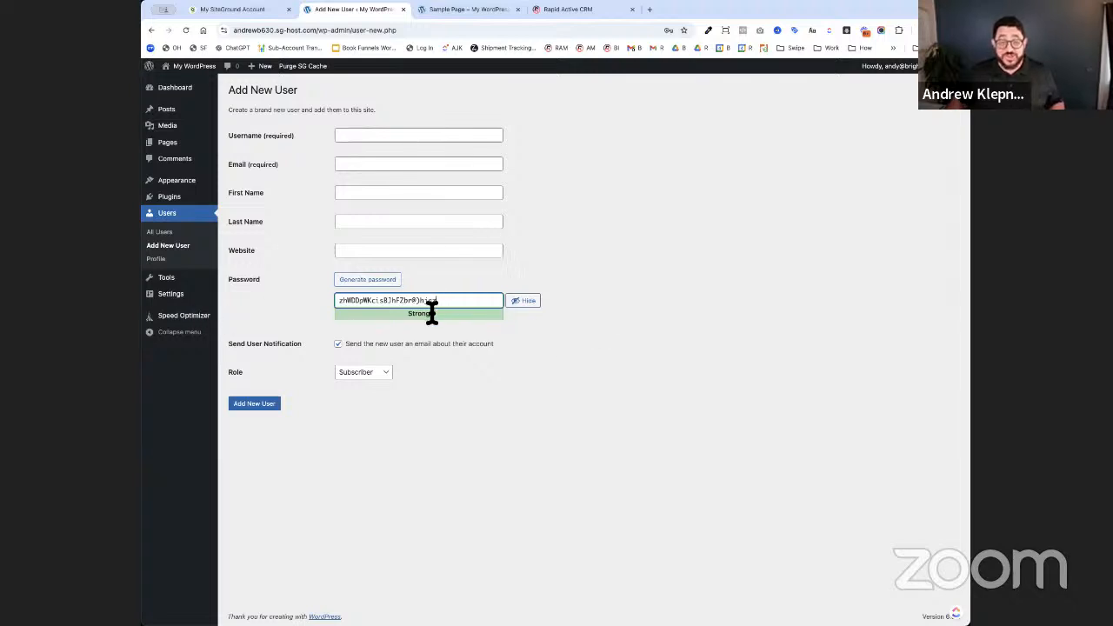
click(375, 377)
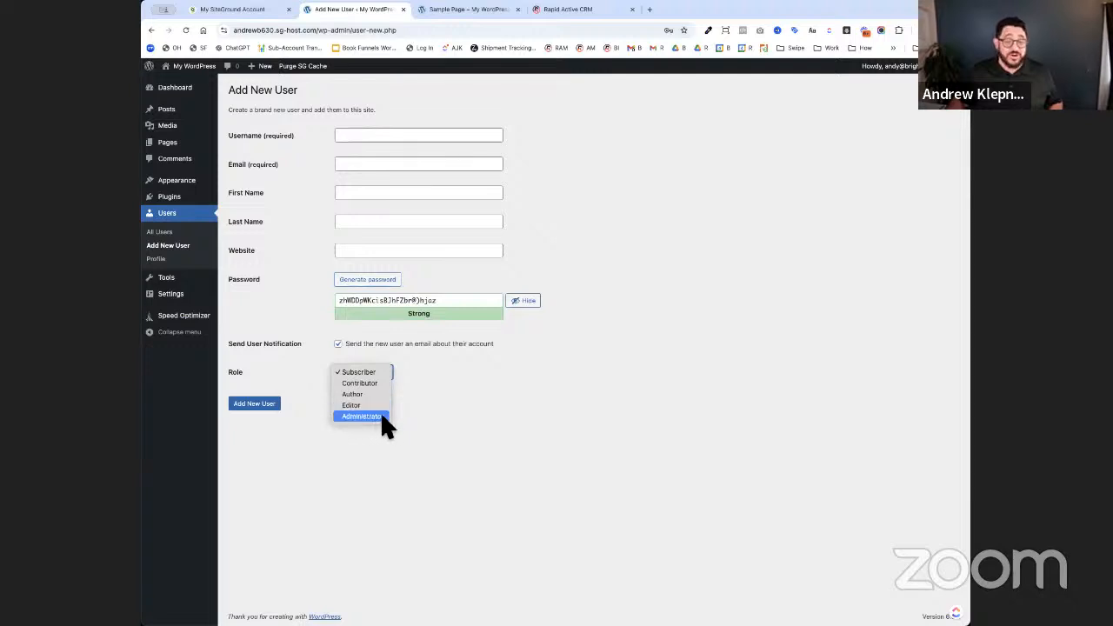
- Leave the new-user form without adding a user and look through the profile settings
click(163, 262)
click(160, 260)
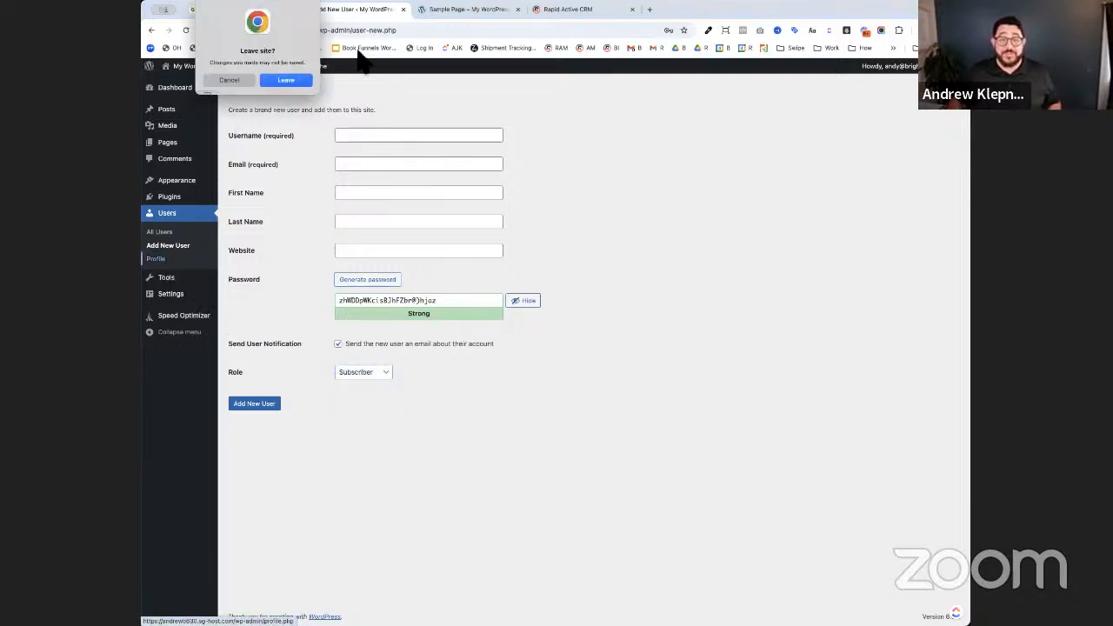
click(277, 80)
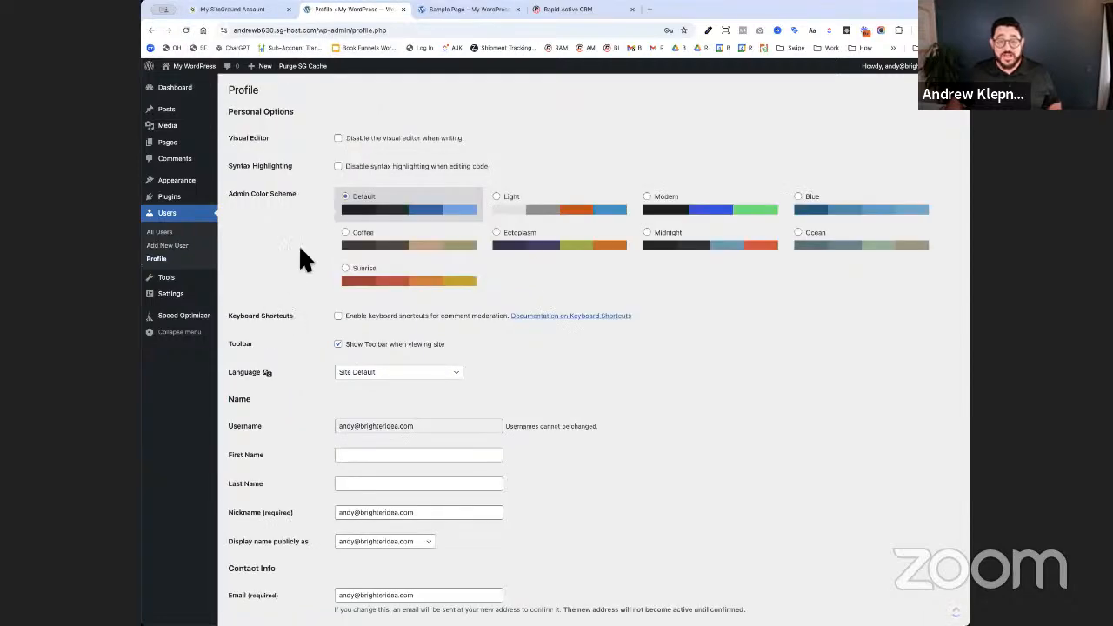
scroll(298, 252, down, 3)
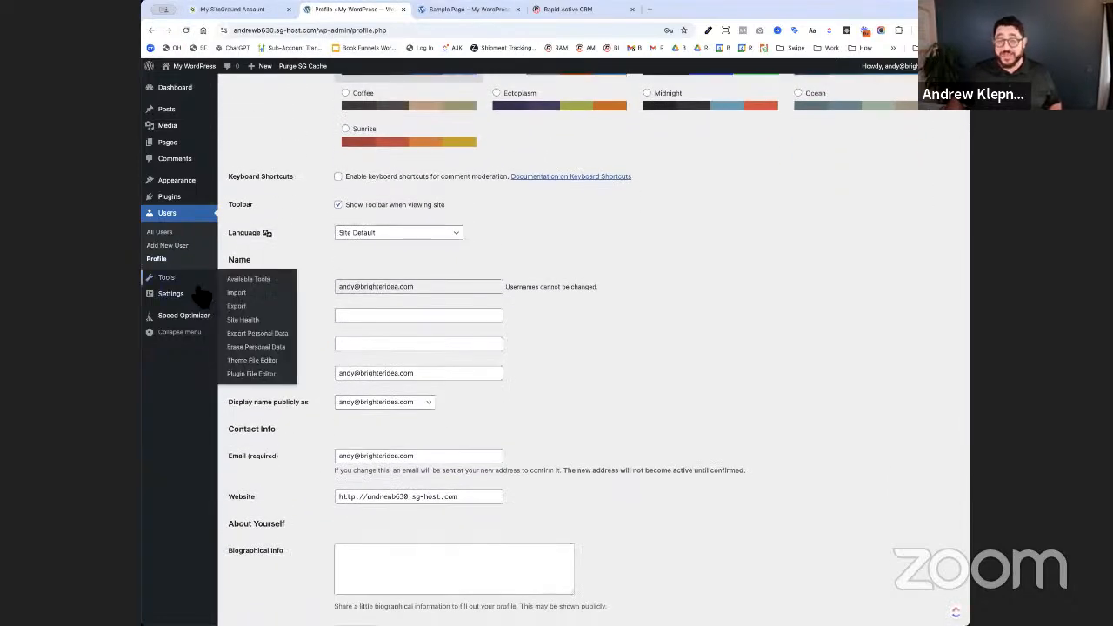
- View the available tools page, then review the general settings and the site language choices without changing them
click(169, 278)
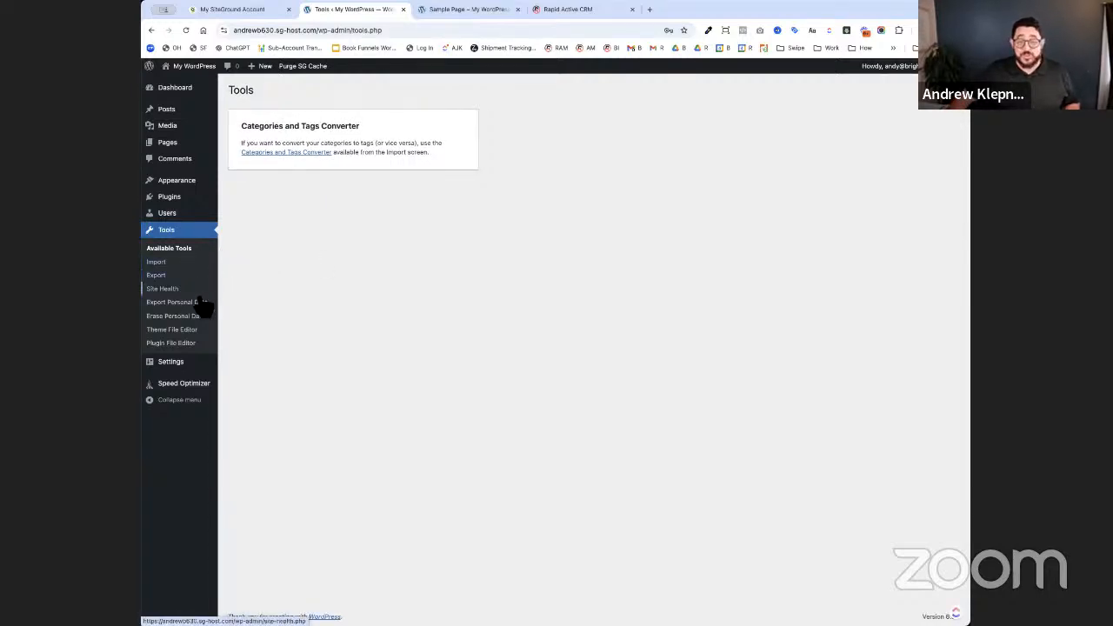
click(197, 365)
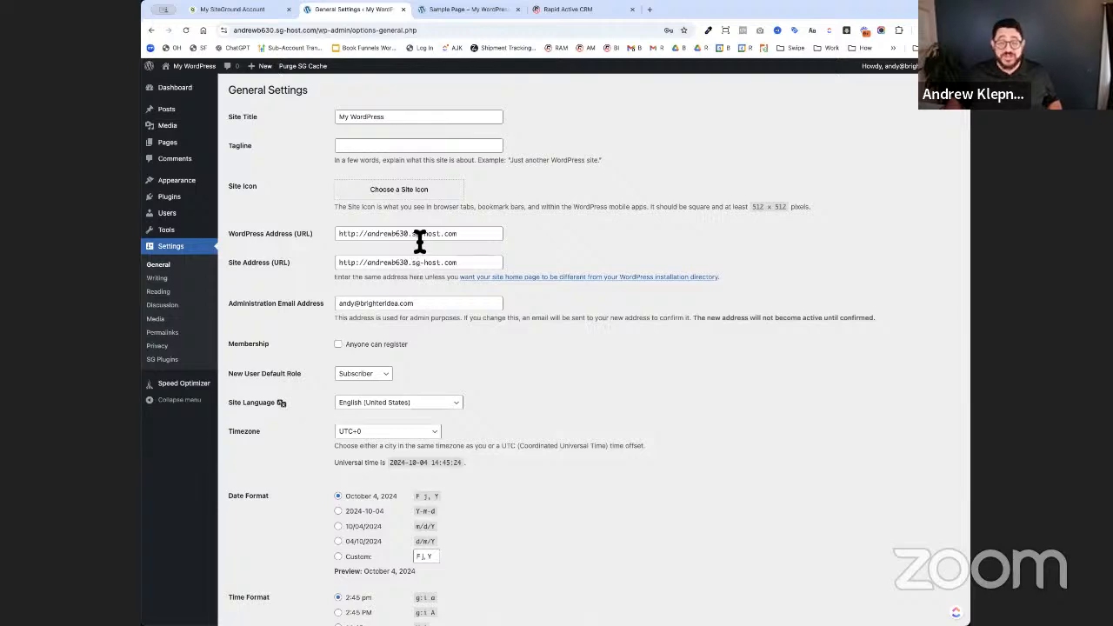
scroll(420, 241, down, 2)
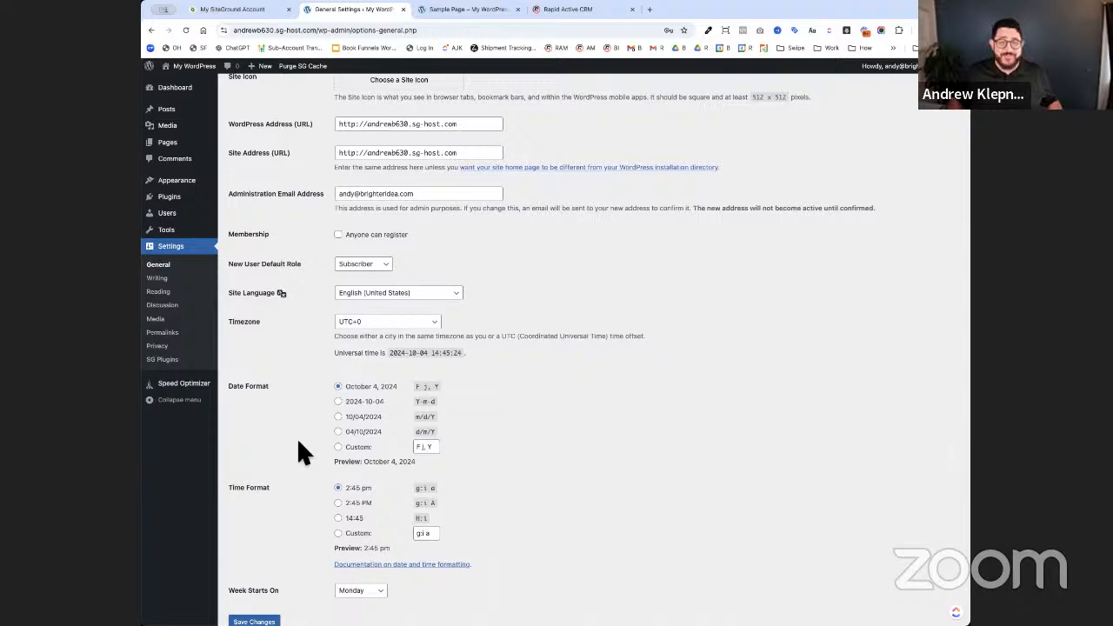
click(370, 294)
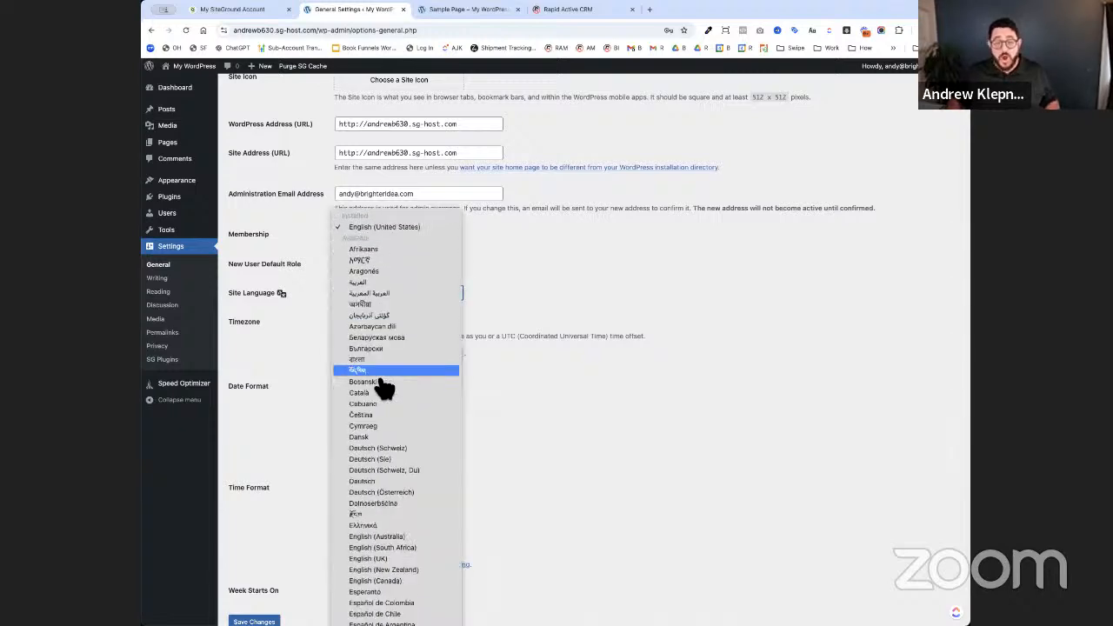
scroll(385, 382, down, 10)
click(783, 429)
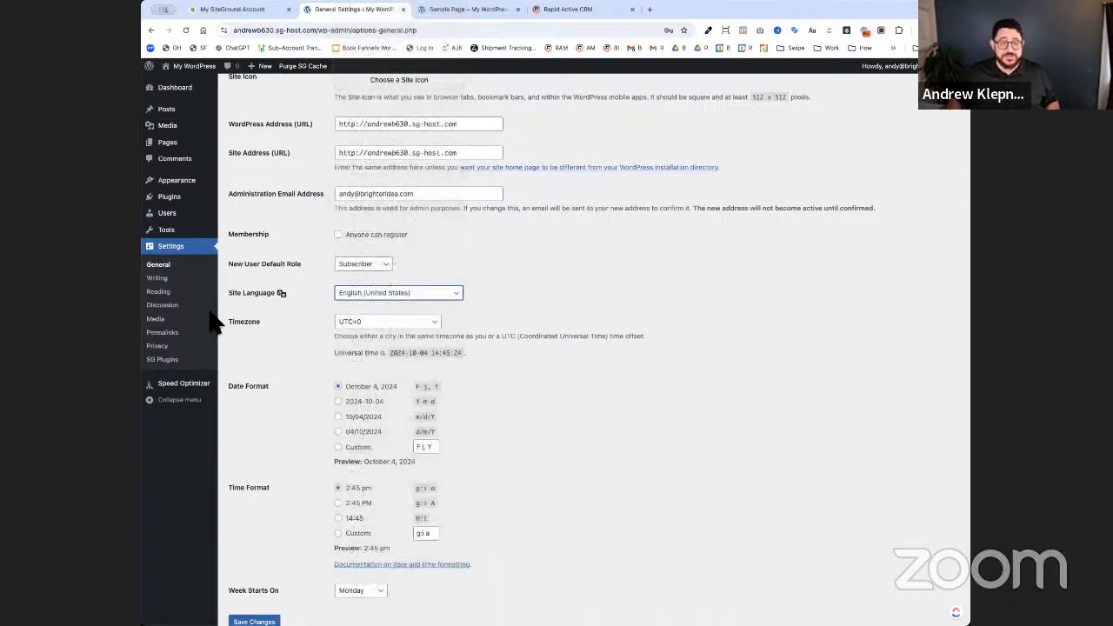
- Look through the remaining settings pages, including reading, media, permalinks, privacy and SG Plugins
click(157, 277)
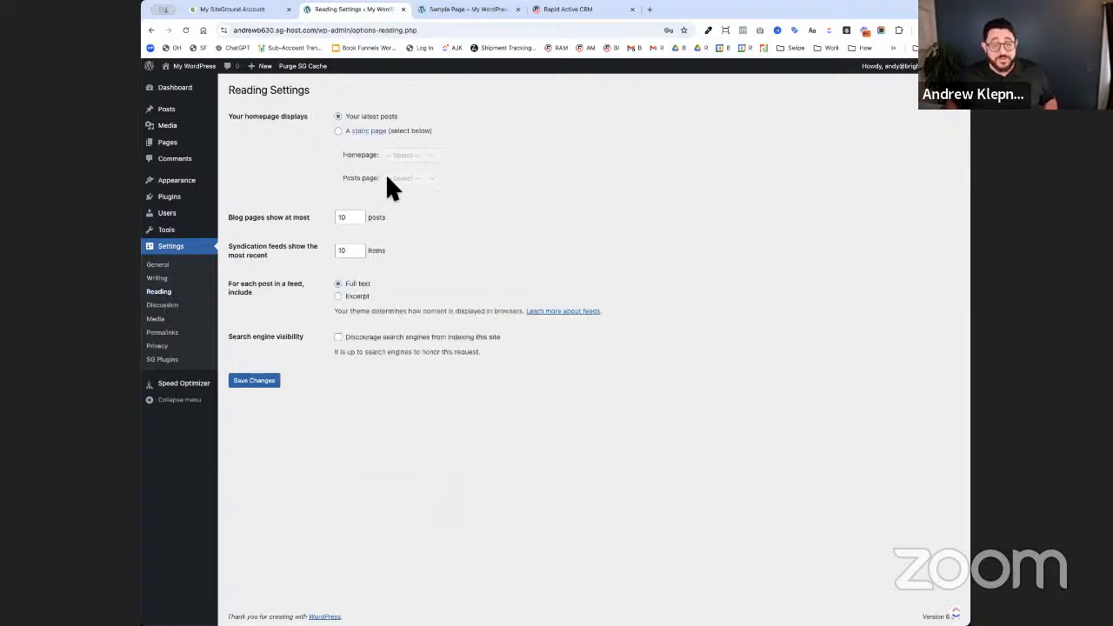
click(169, 306)
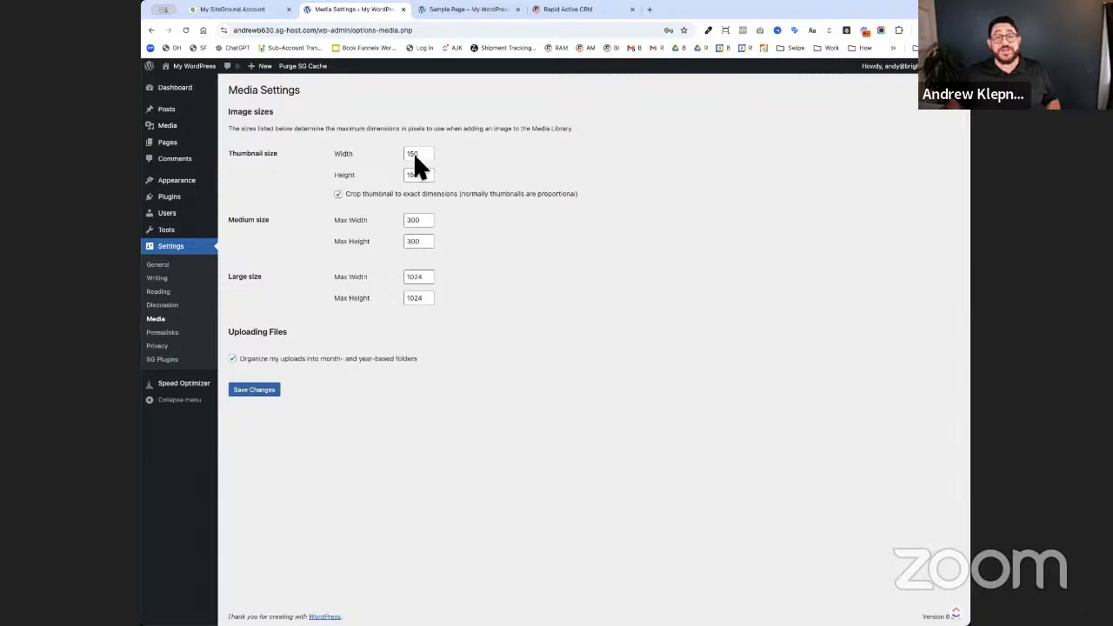
click(170, 333)
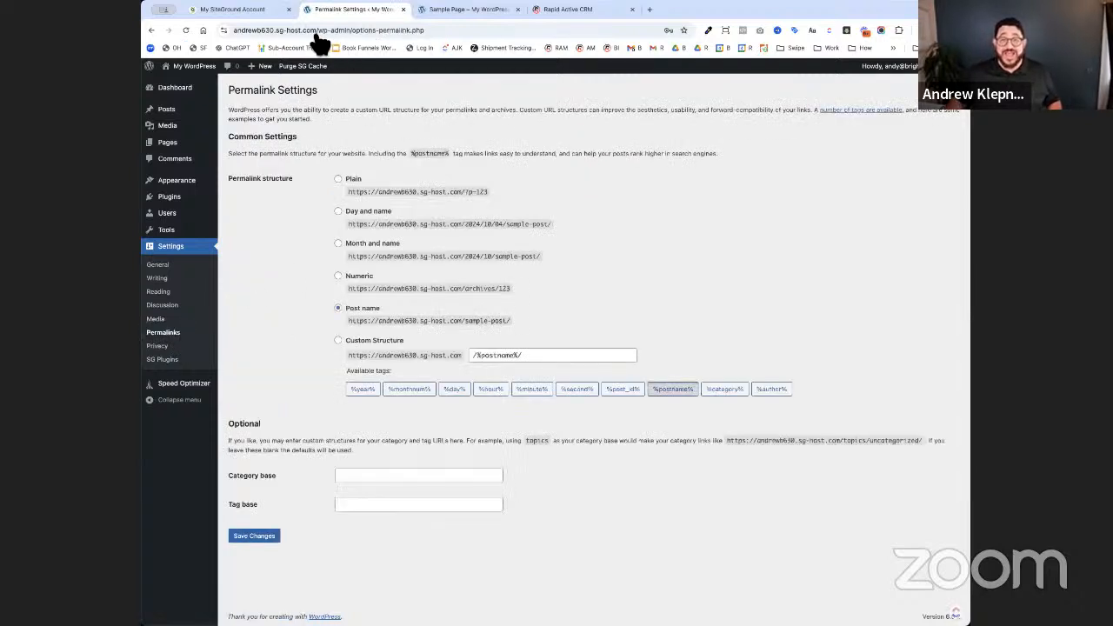
click(184, 349)
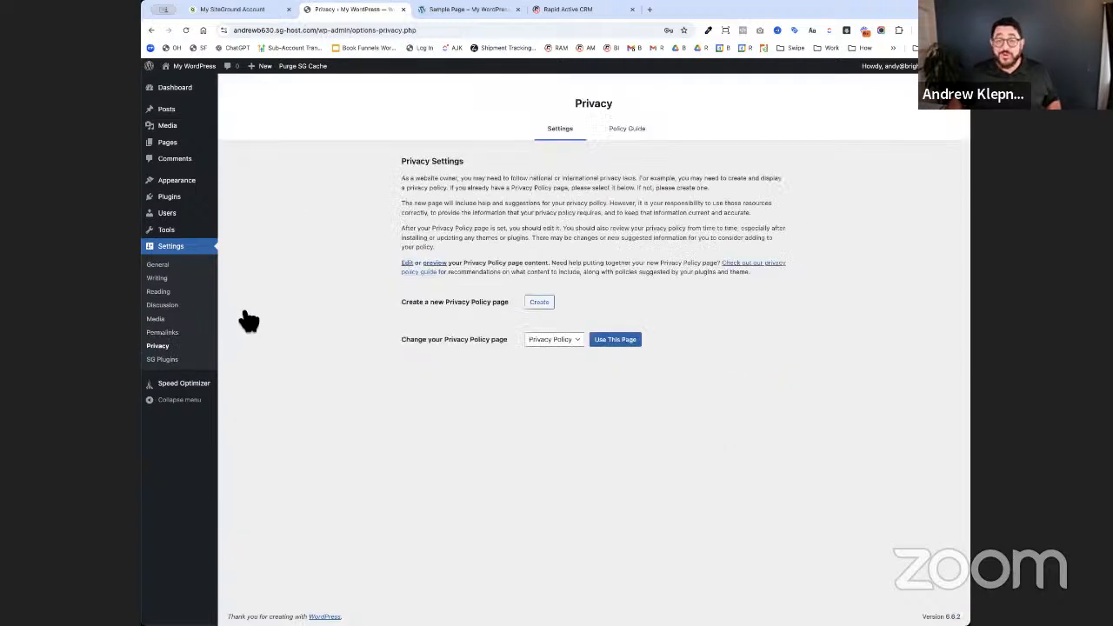
click(166, 360)
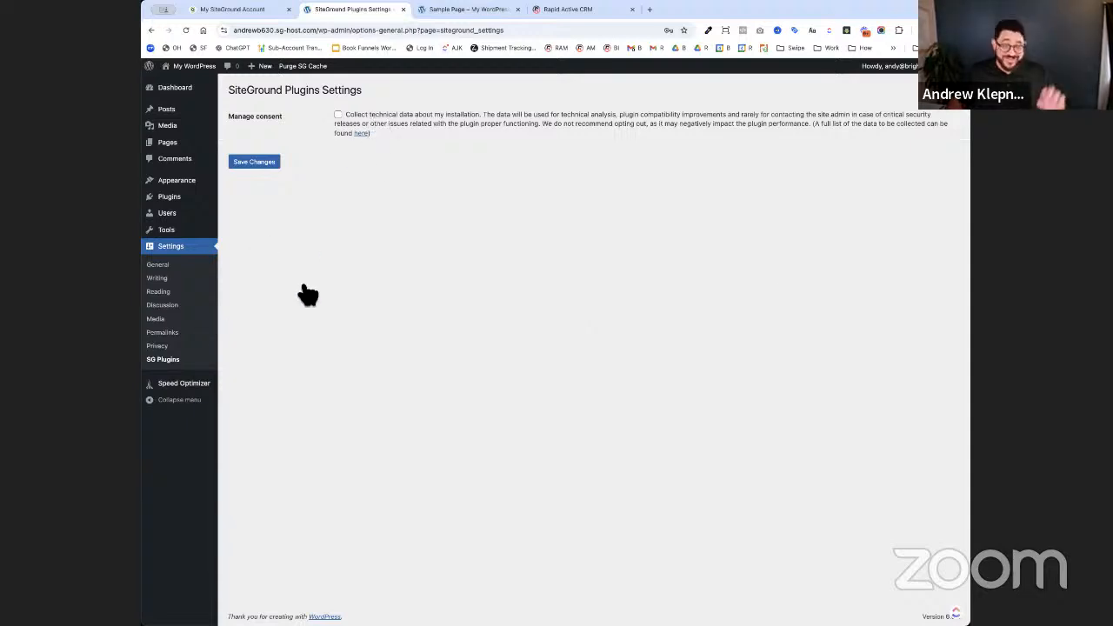
- Open Speed Optimizer, confirm its consent dialog with technical data collection left unchecked, and return to the main WordPress dashboard
click(200, 384)
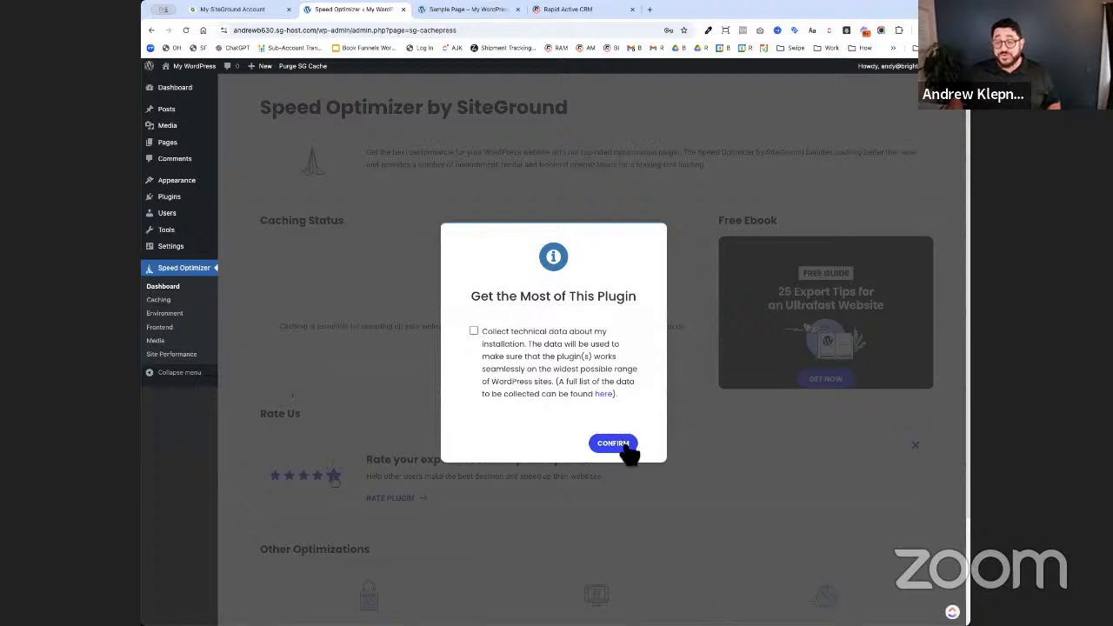
click(619, 442)
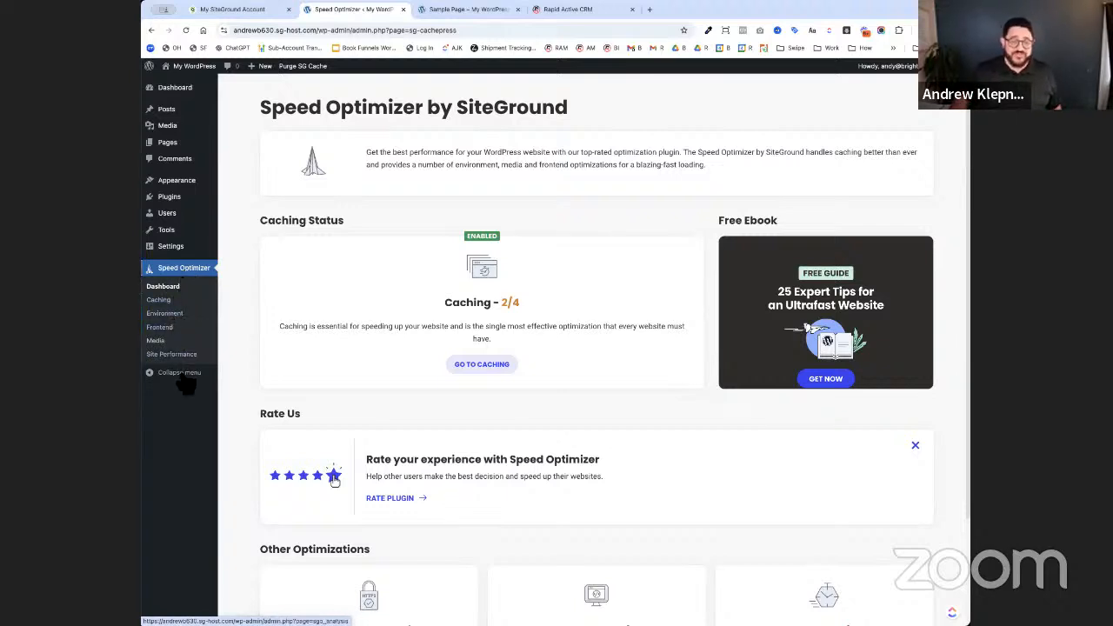
mouse_move(204, 87)
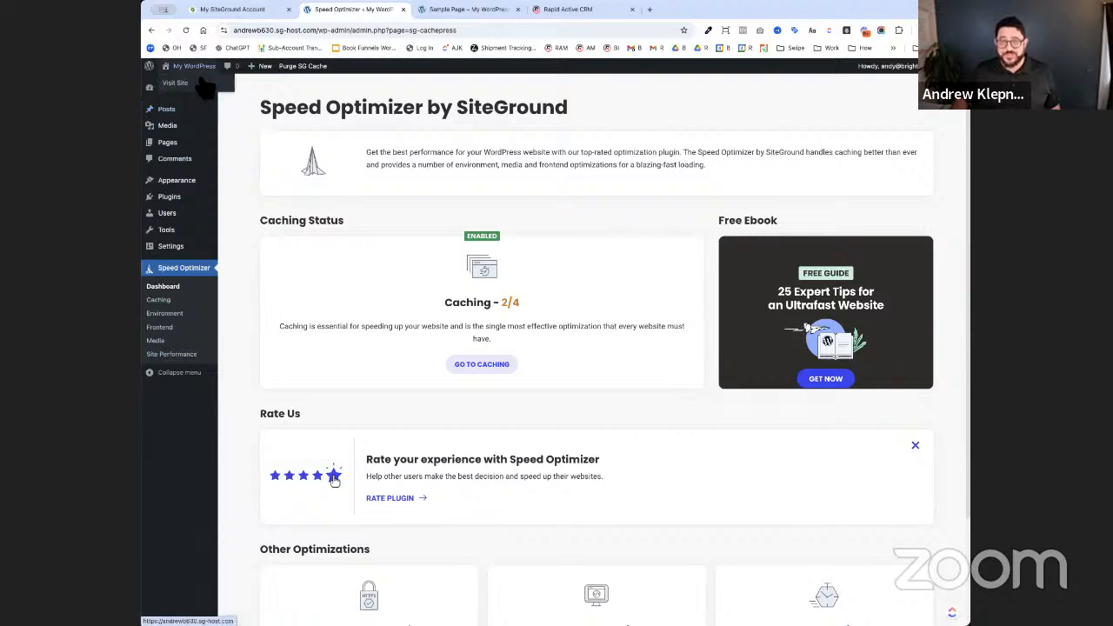
click(202, 83)
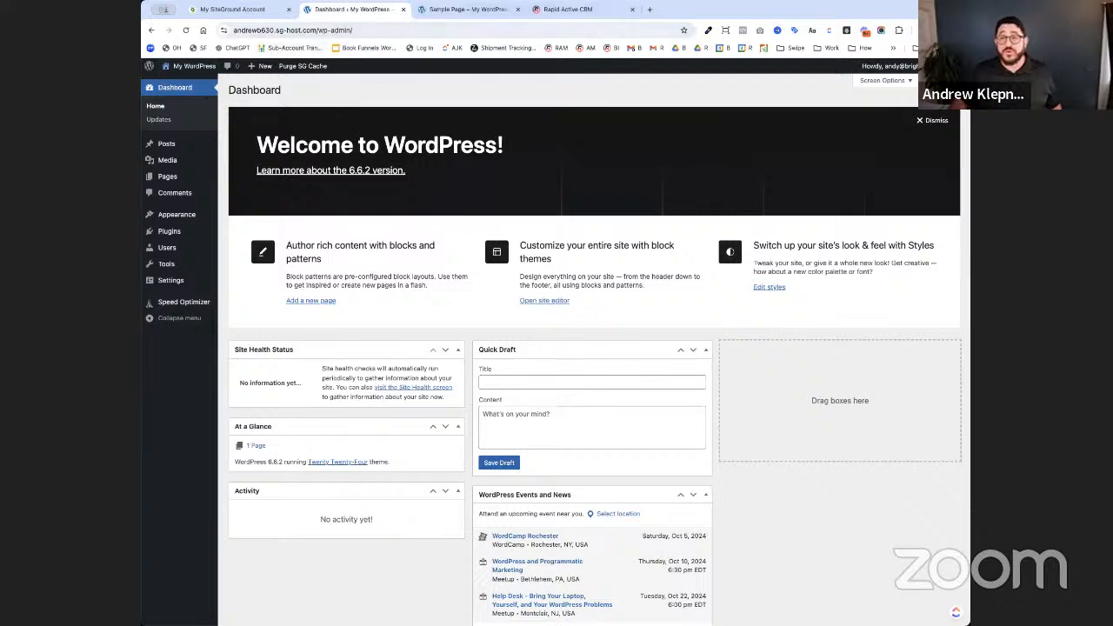
- Open the Divi layouts page at elegantthemes.com/layouts/ in a new browser tab
click(650, 9)
text(ele)
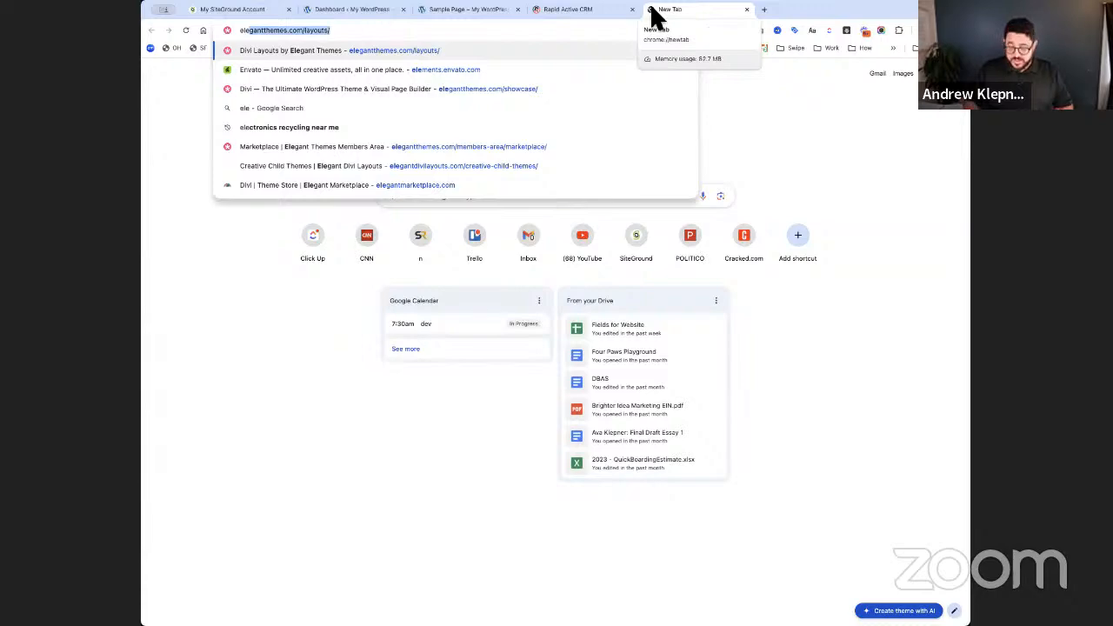
key(Return)
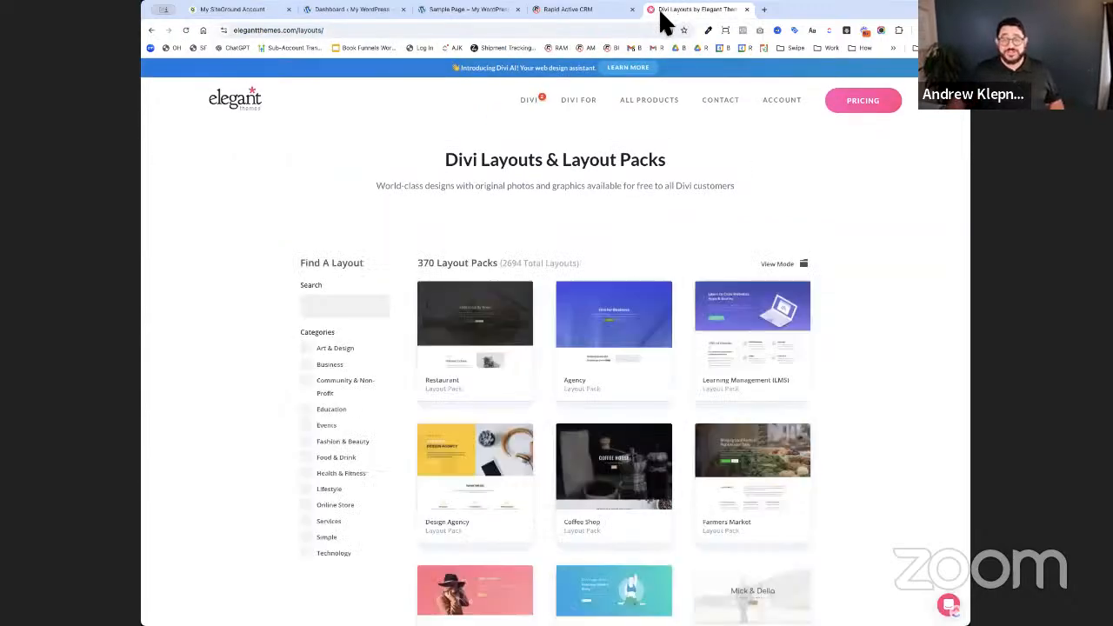
- Browse the Divi layout packs to examine the designs offered for different types of business
scroll(785, 336, down, 10)
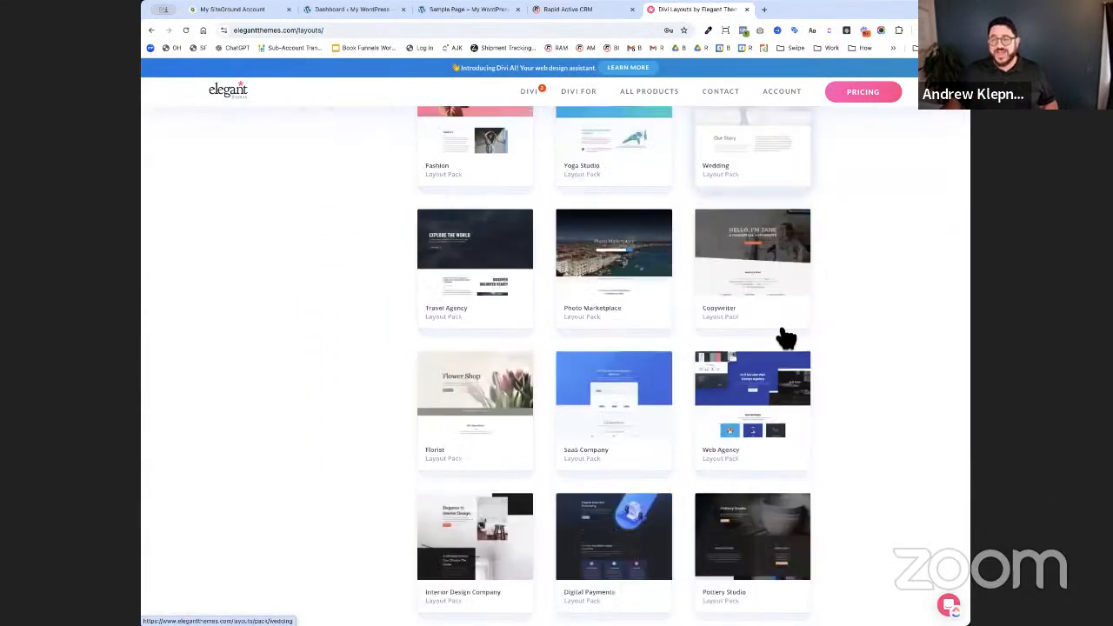
scroll(785, 335, down, 15)
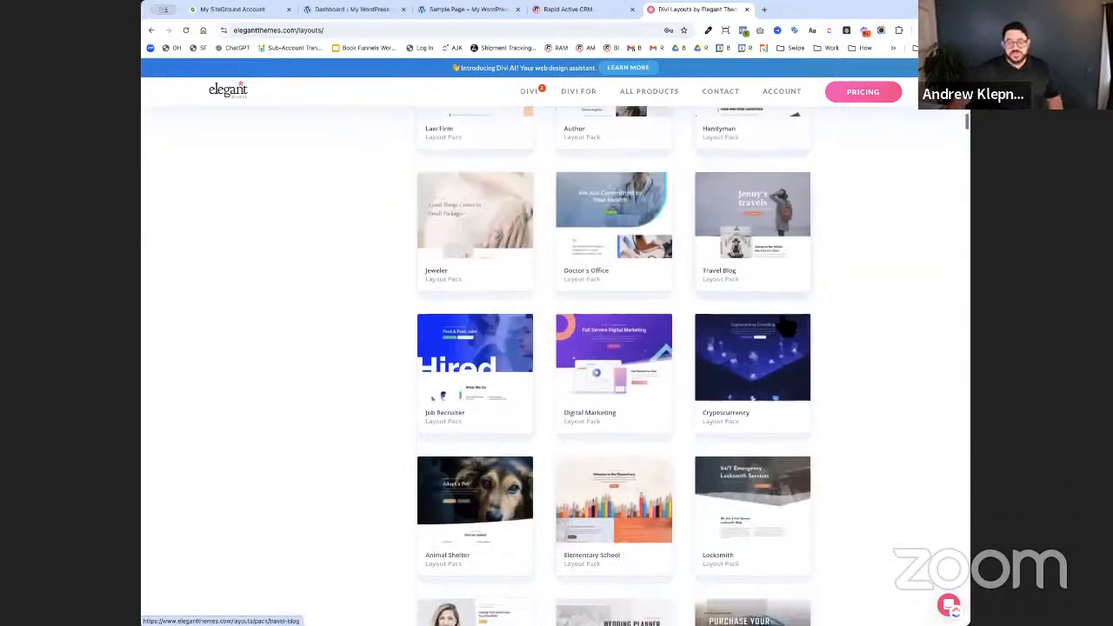
scroll(785, 329, down, 15)
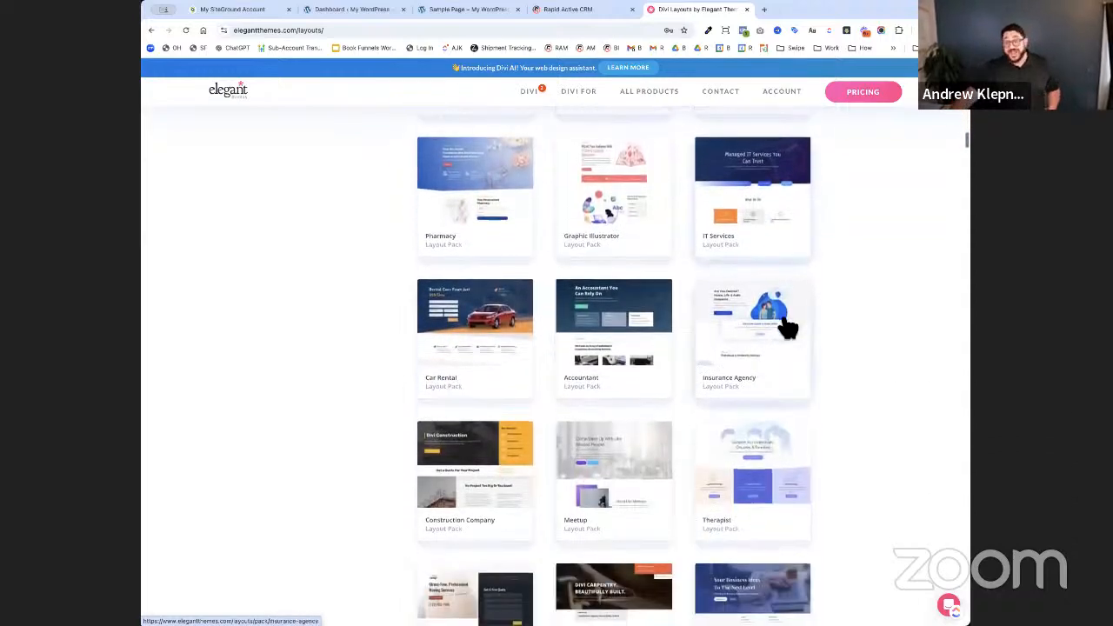
scroll(787, 327, down, 15)
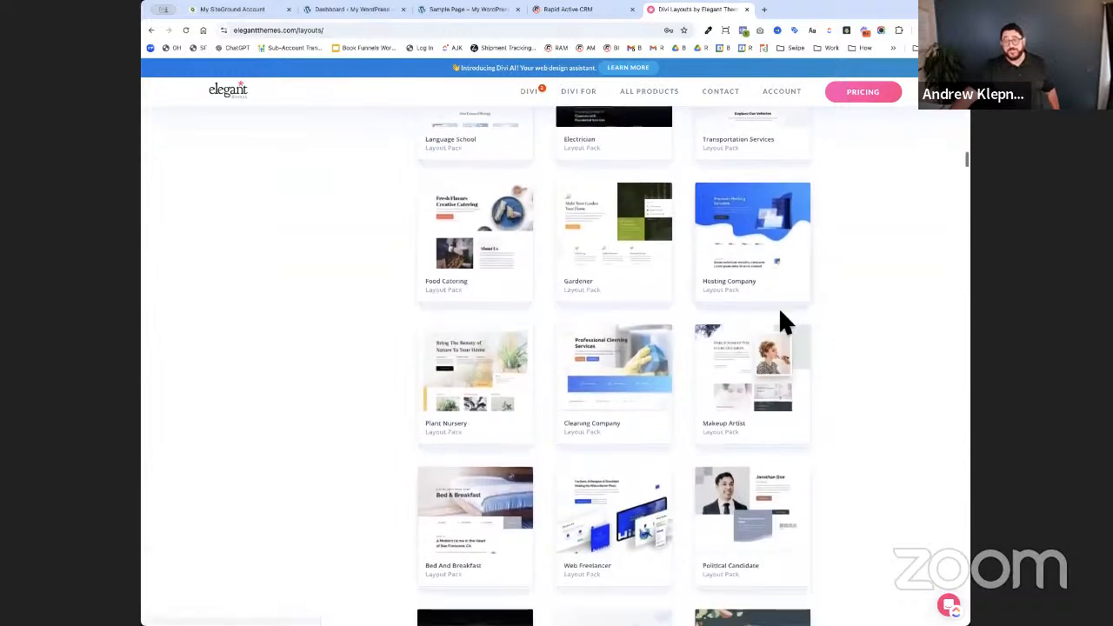
scroll(786, 328, down, 10)
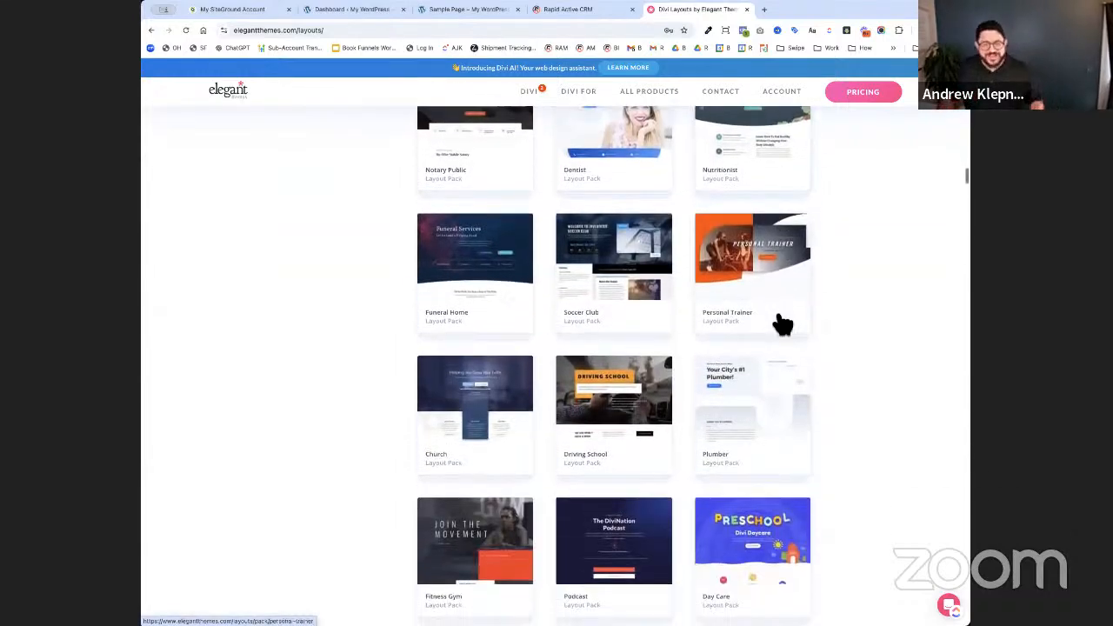
scroll(780, 319, down, 1)
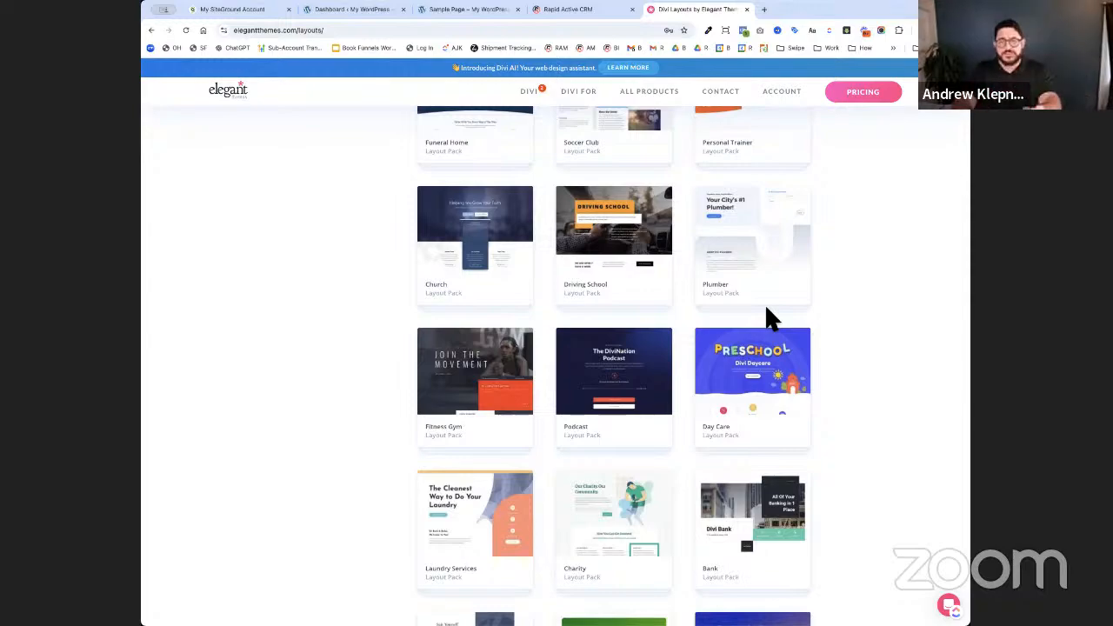
scroll(765, 320, down, 15)
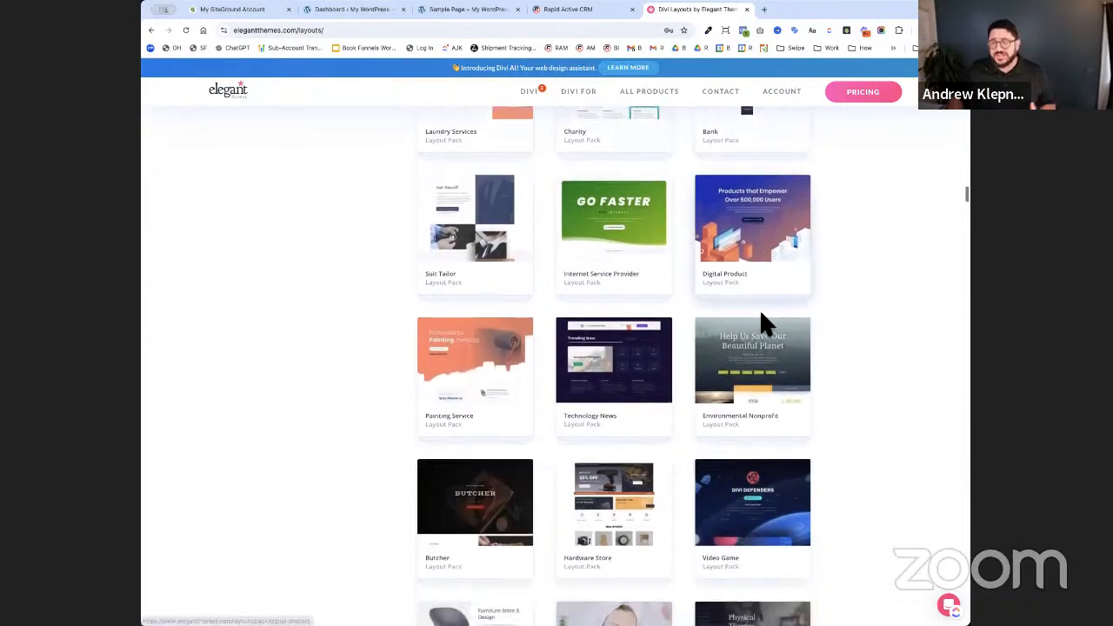
scroll(777, 327, down, 20)
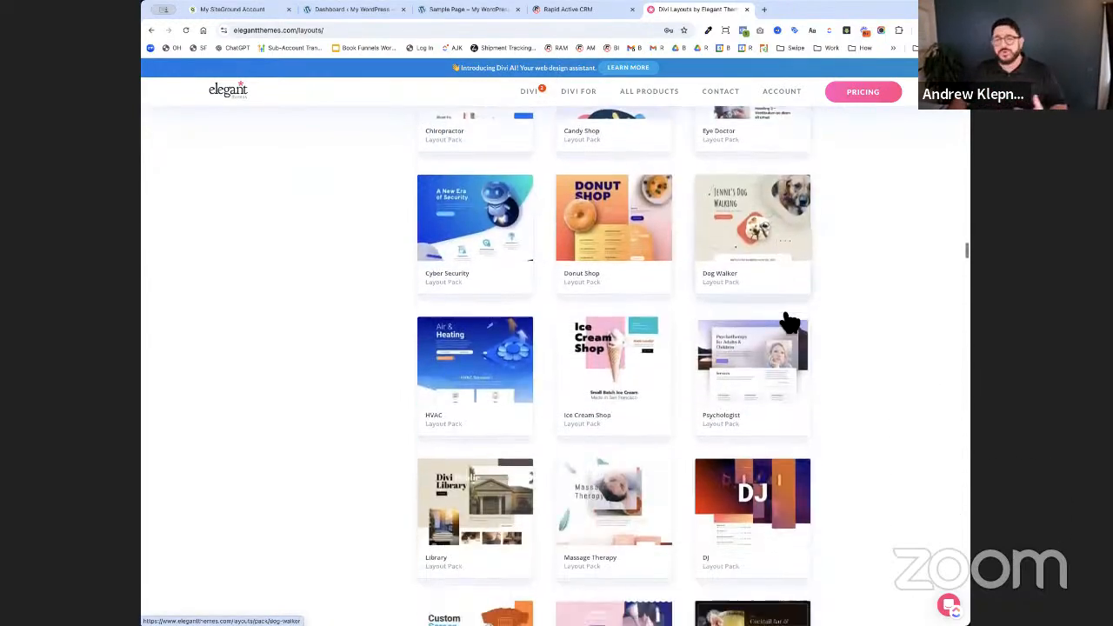
- Find the PR Firm pack among the Divi layout packs and examine its landing page design
scroll(786, 324, down, 20)
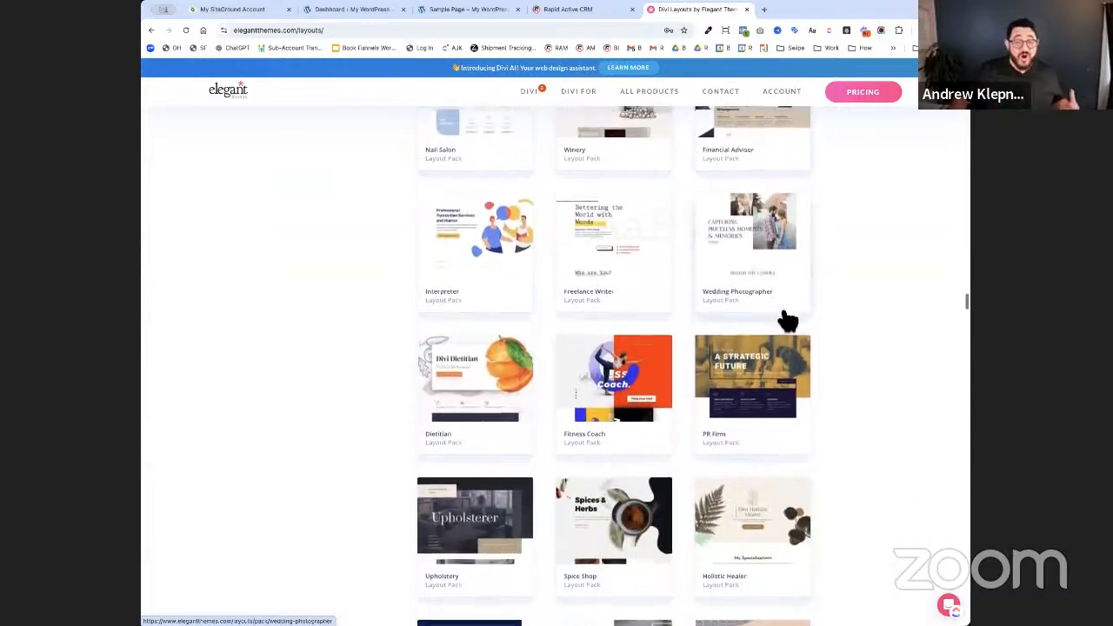
scroll(787, 321, down, 1)
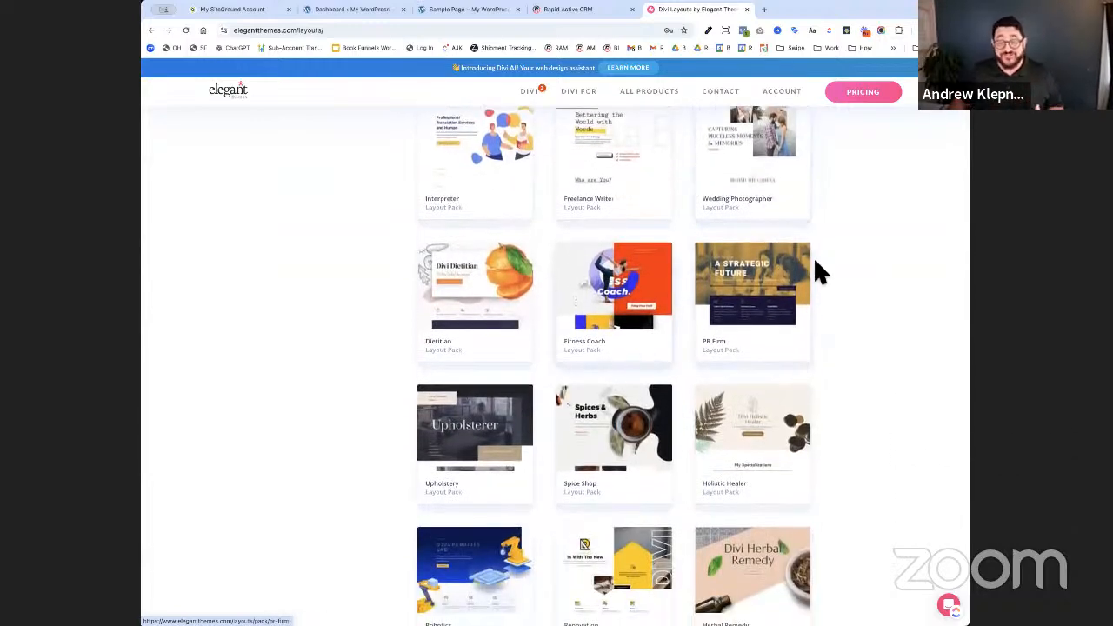
click(778, 300)
scroll(397, 304, down, 4)
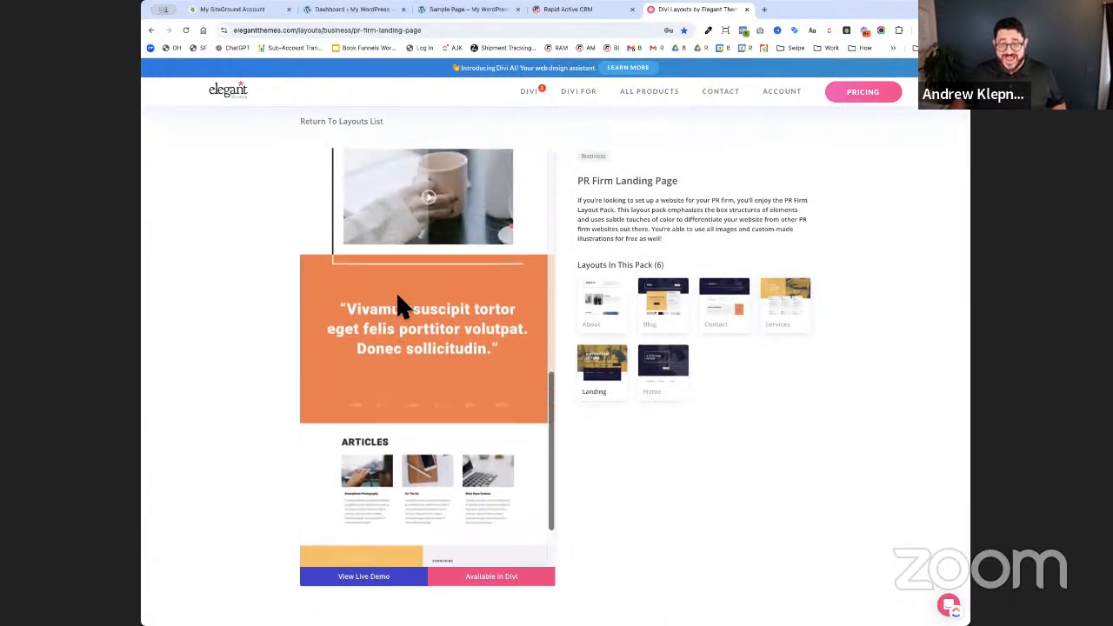
- Preview the PR Firm pack's blog, contact, services, landing, home and about layouts, and open the Elegant Themes pricing page
click(671, 323)
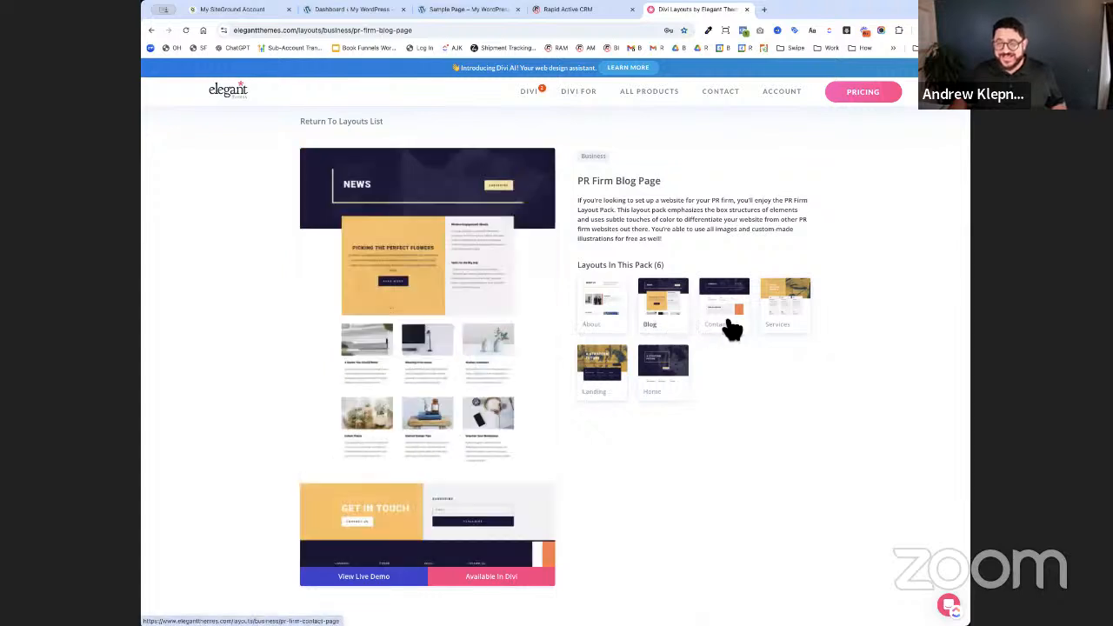
click(728, 324)
click(791, 328)
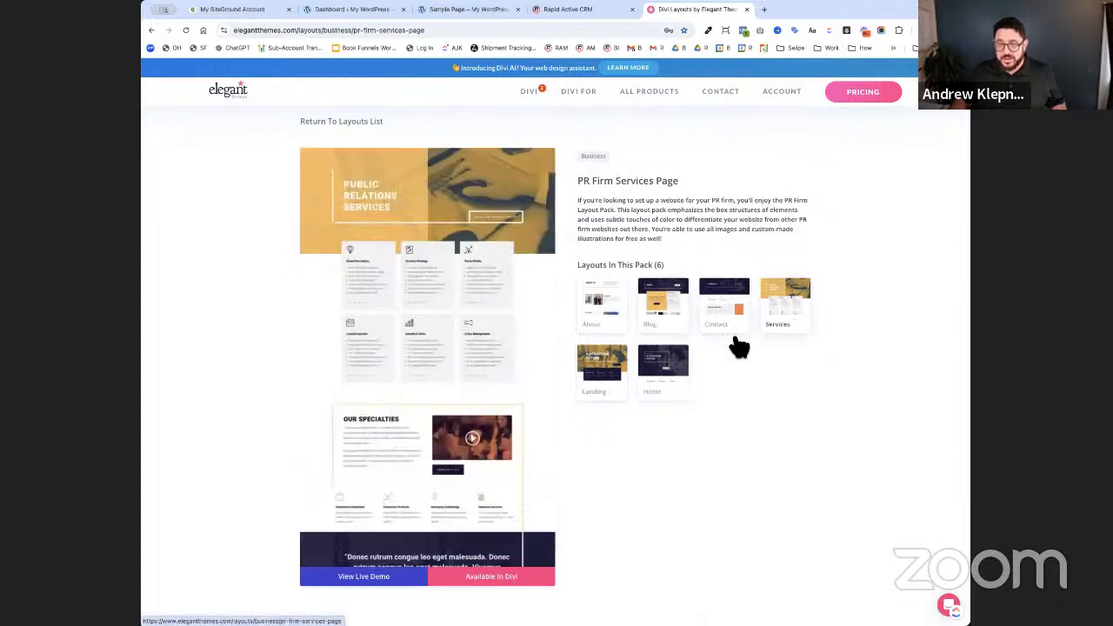
click(619, 375)
click(684, 380)
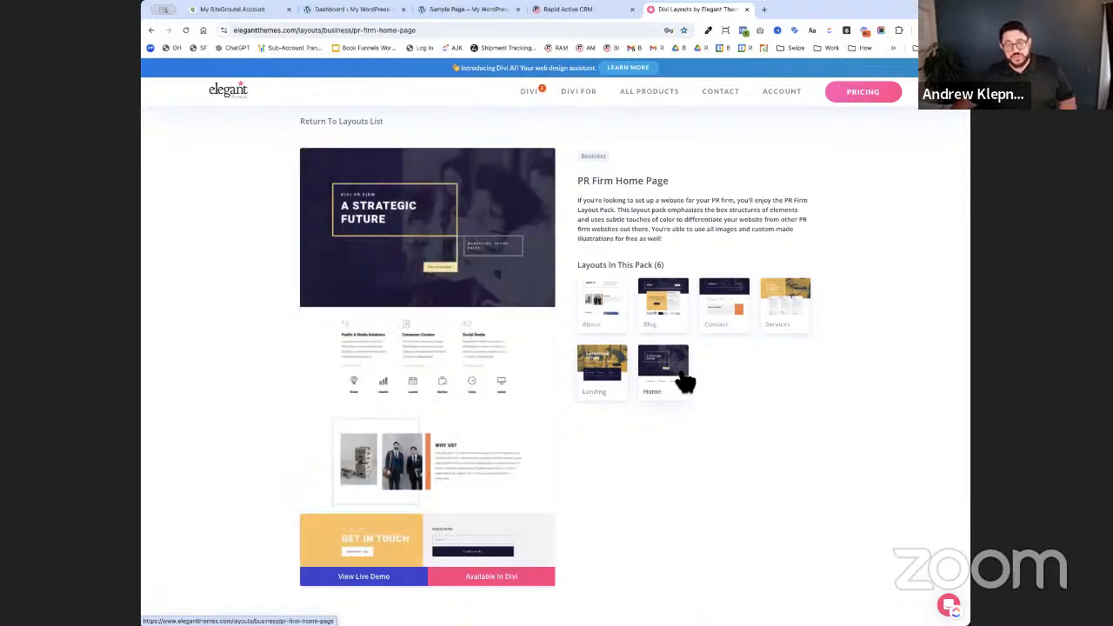
click(611, 299)
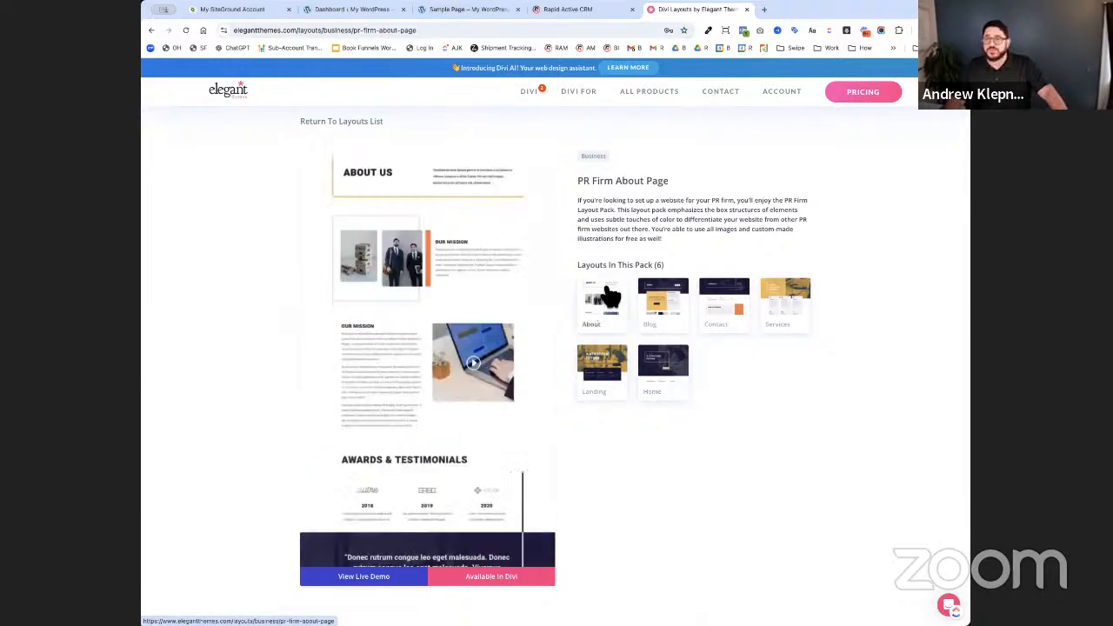
scroll(611, 297, up, 3)
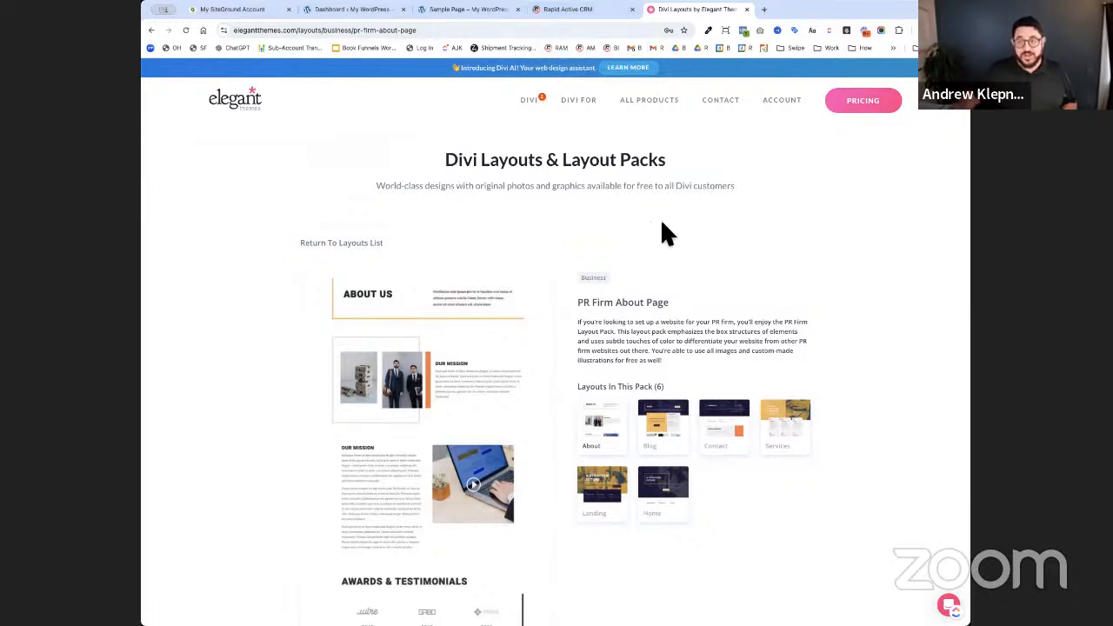
click(869, 103)
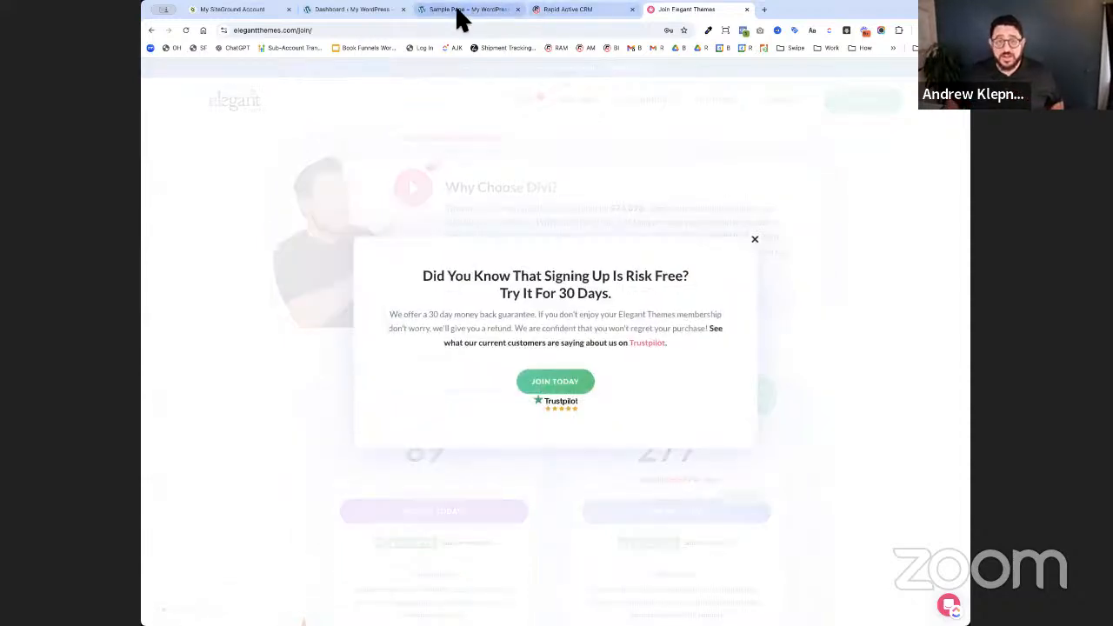
- Return to the WordPress dashboard in its browser tab and open the page for adding a new theme
click(337, 12)
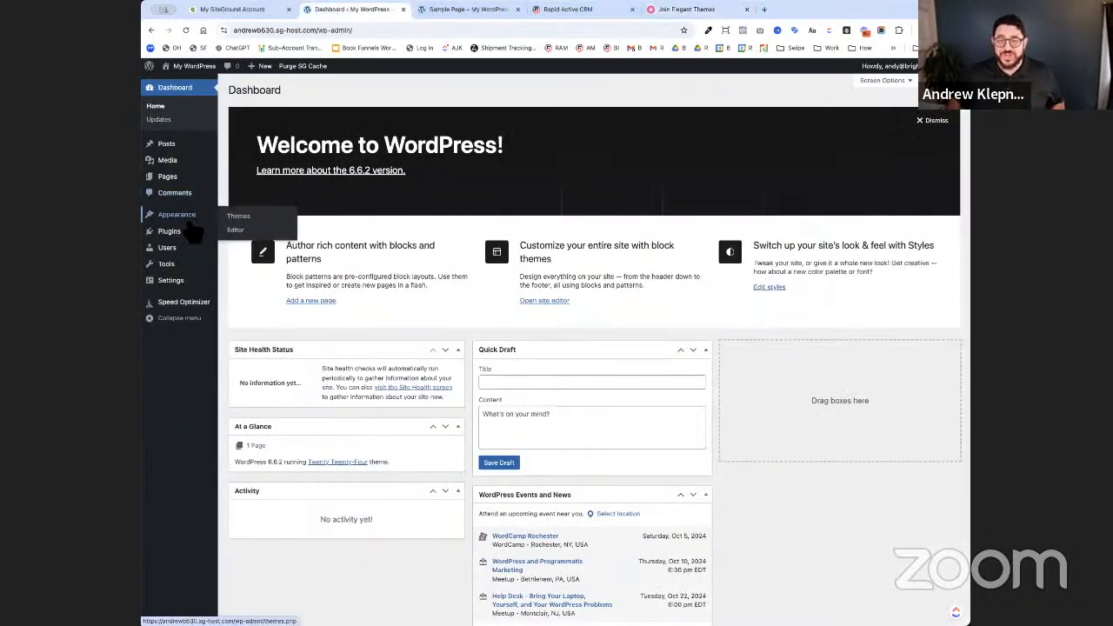
click(237, 218)
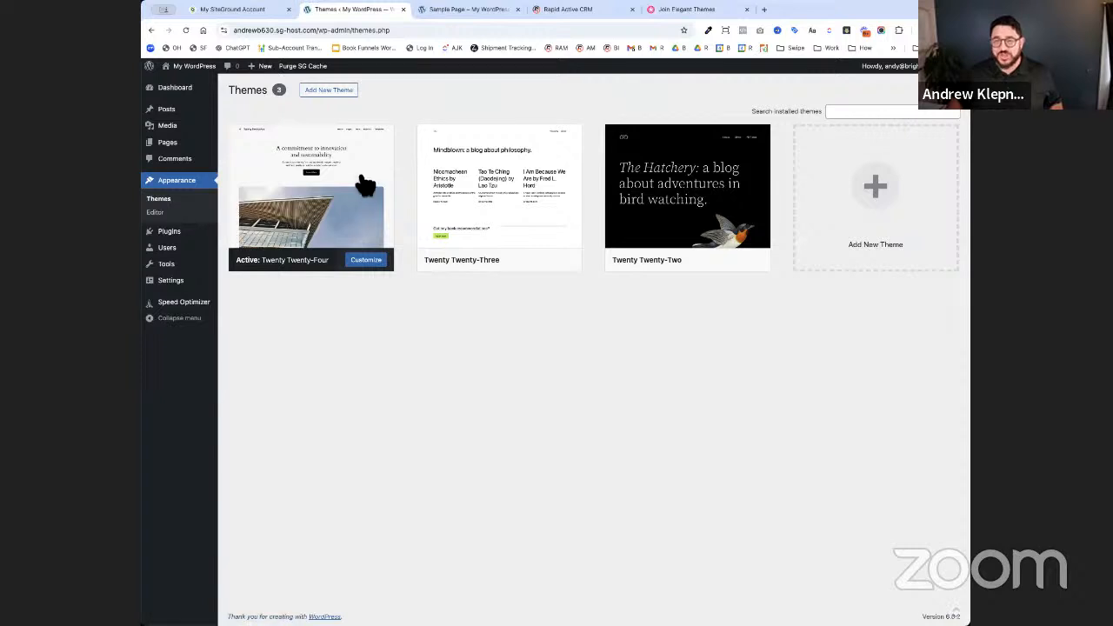
click(335, 98)
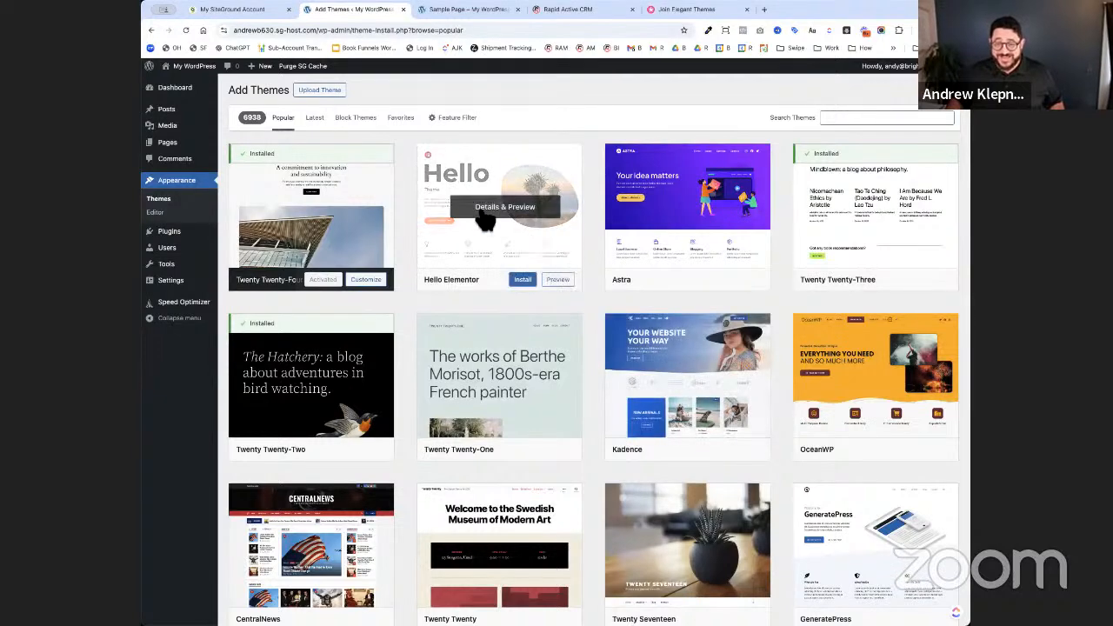
- Browse the popular WordPress themes available for installation
scroll(678, 348, down, 2)
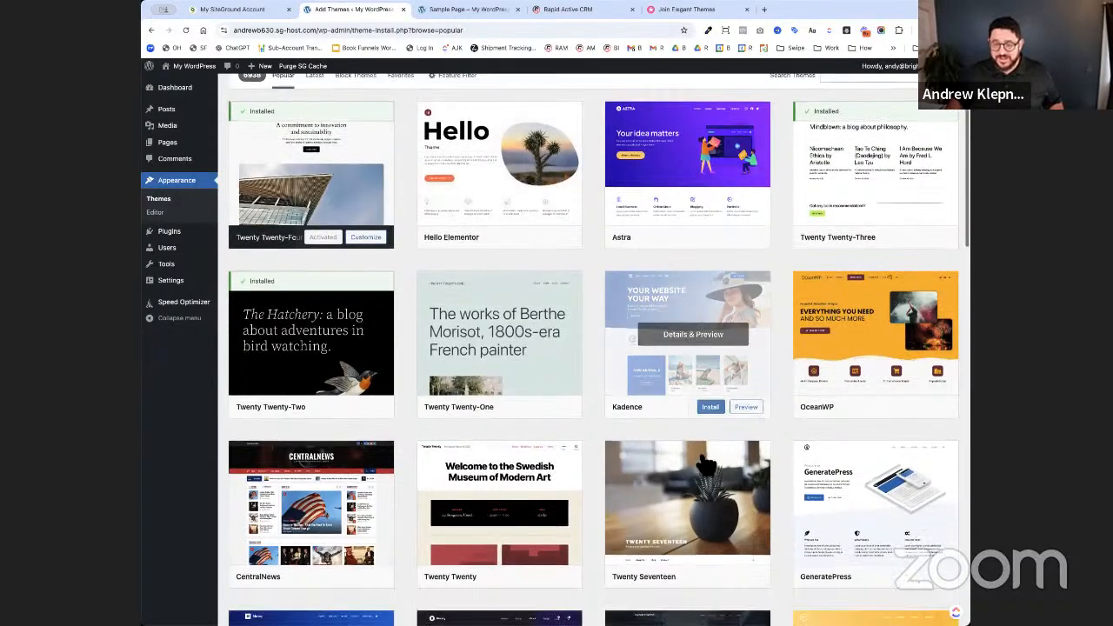
scroll(313, 487, down, 5)
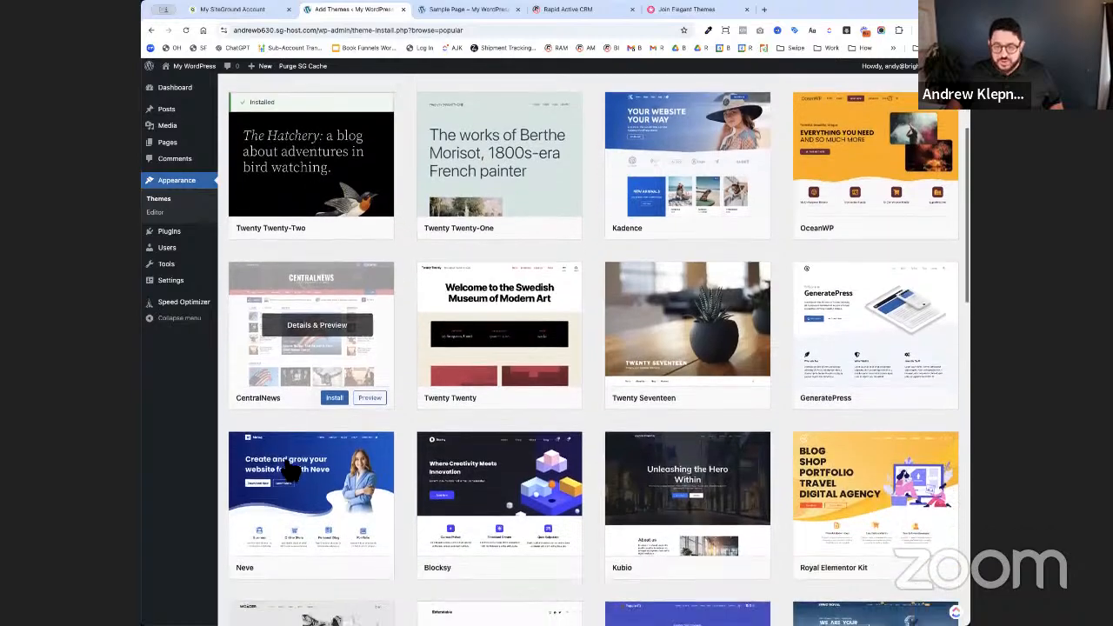
scroll(339, 505, down, 5)
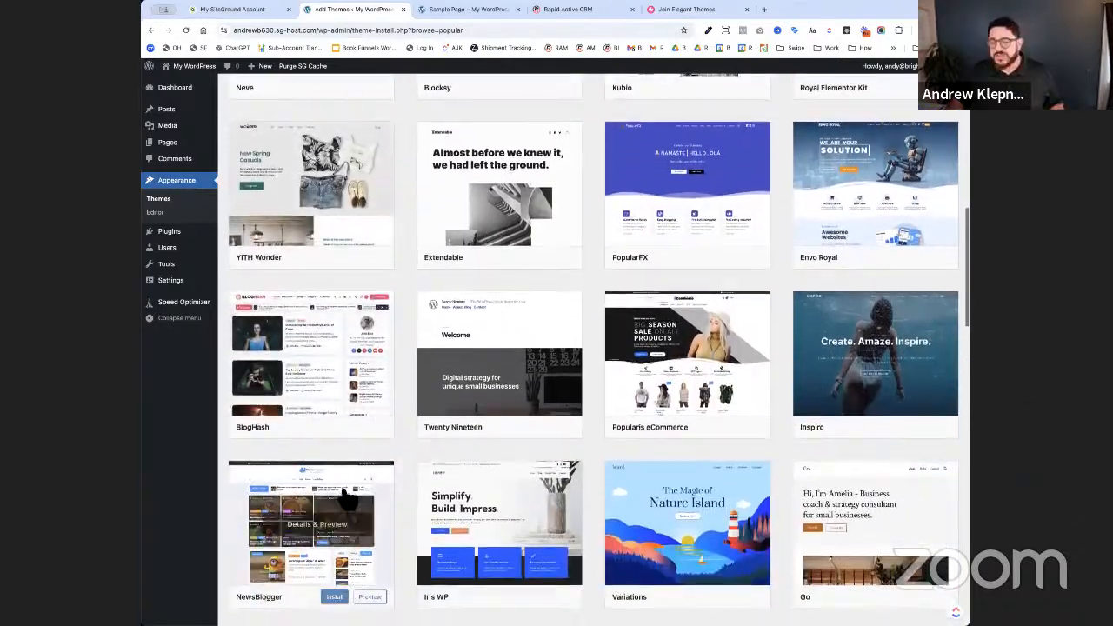
scroll(687, 199, up, 3)
scroll(687, 199, up, 6)
- Search the themes for "spa", preview the Spa Centric theme's page design and close the preview
click(902, 119)
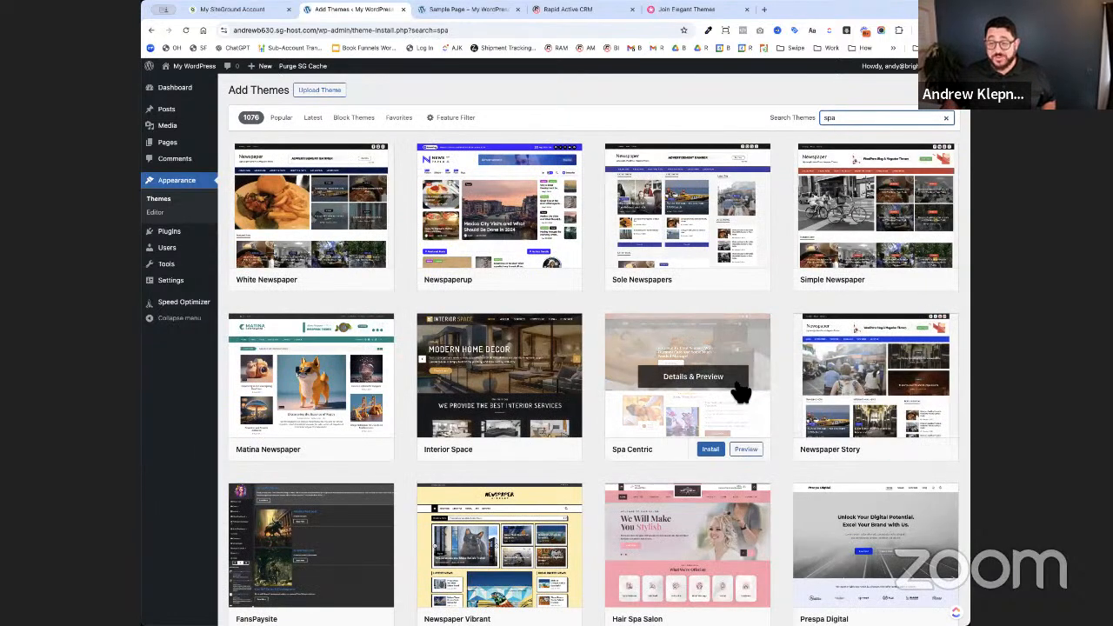
scroll(739, 387, down, 1)
click(733, 384)
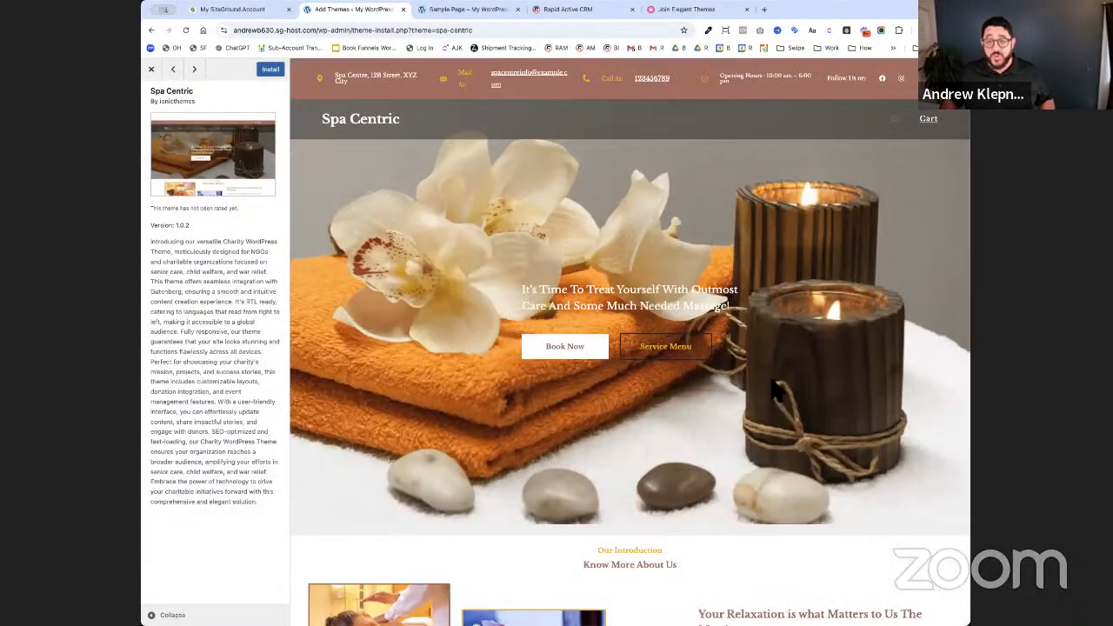
scroll(813, 390, down, 4)
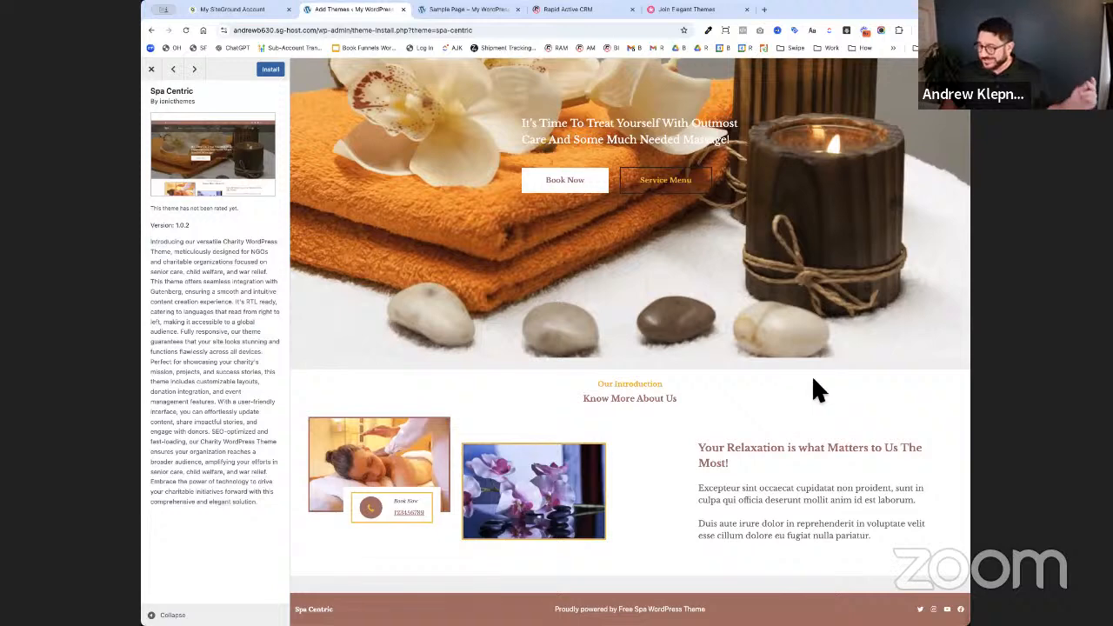
scroll(809, 377, up, 4)
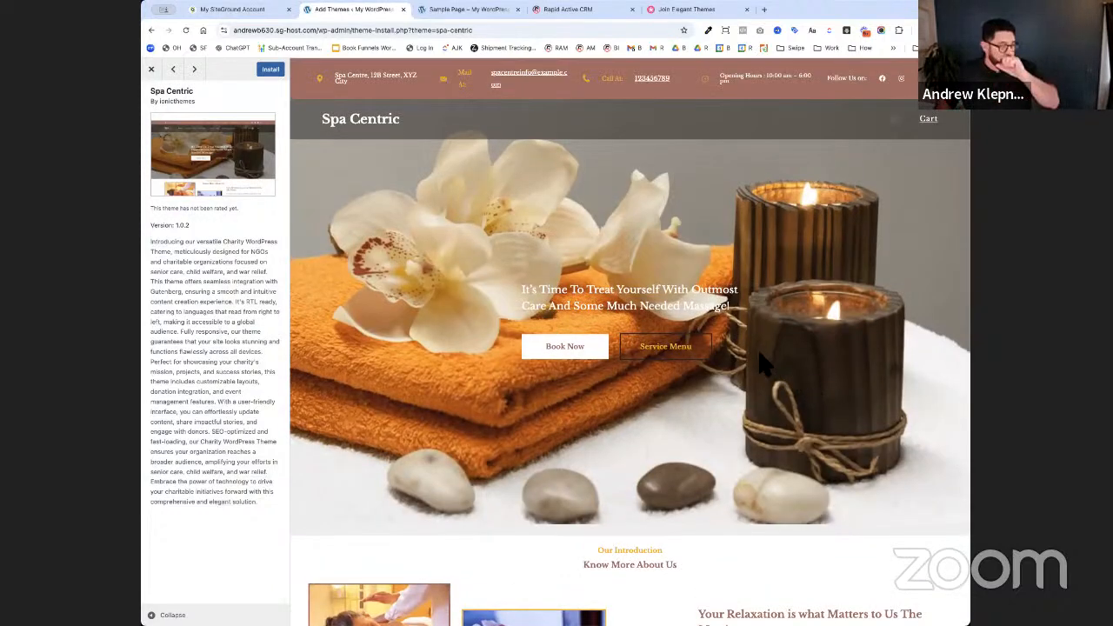
click(152, 69)
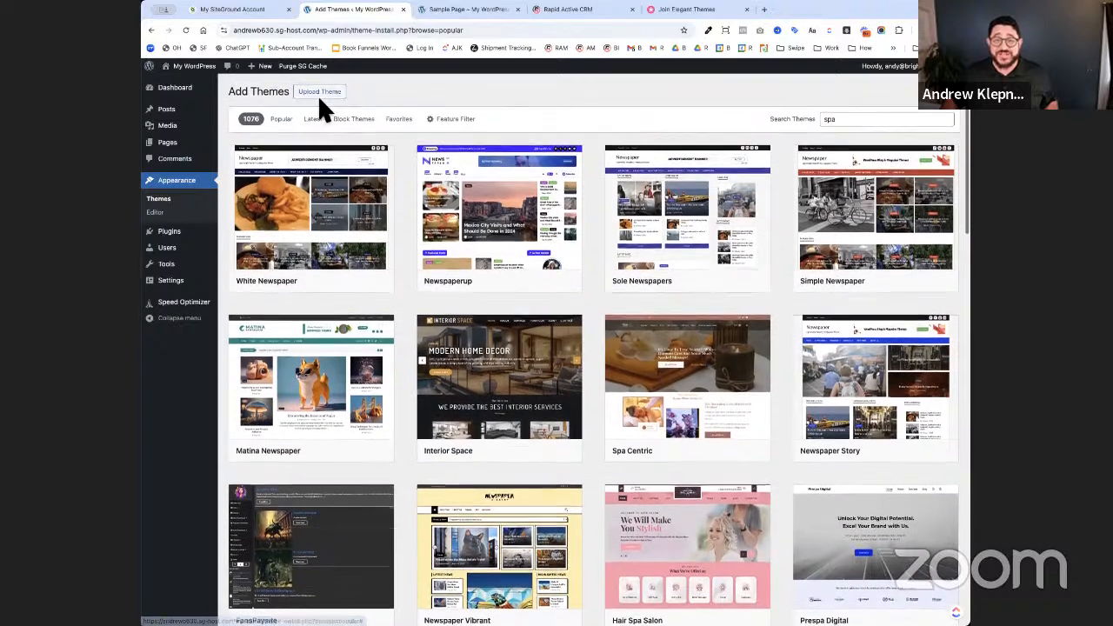
- Upload the theme file Divi.zip, install it and activate the Divi theme
click(334, 92)
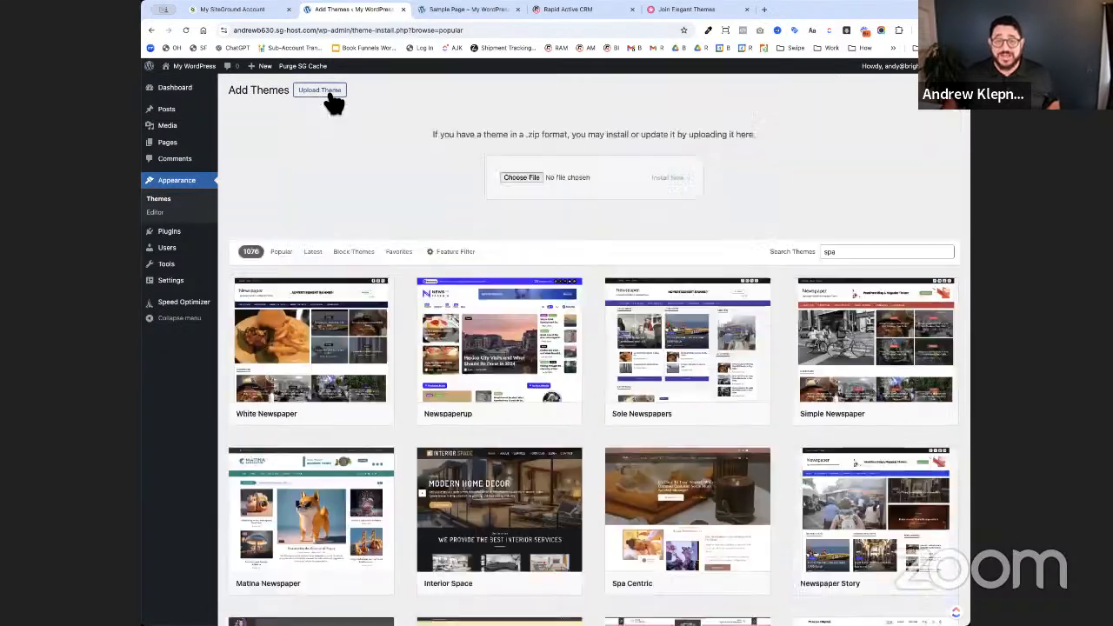
click(521, 175)
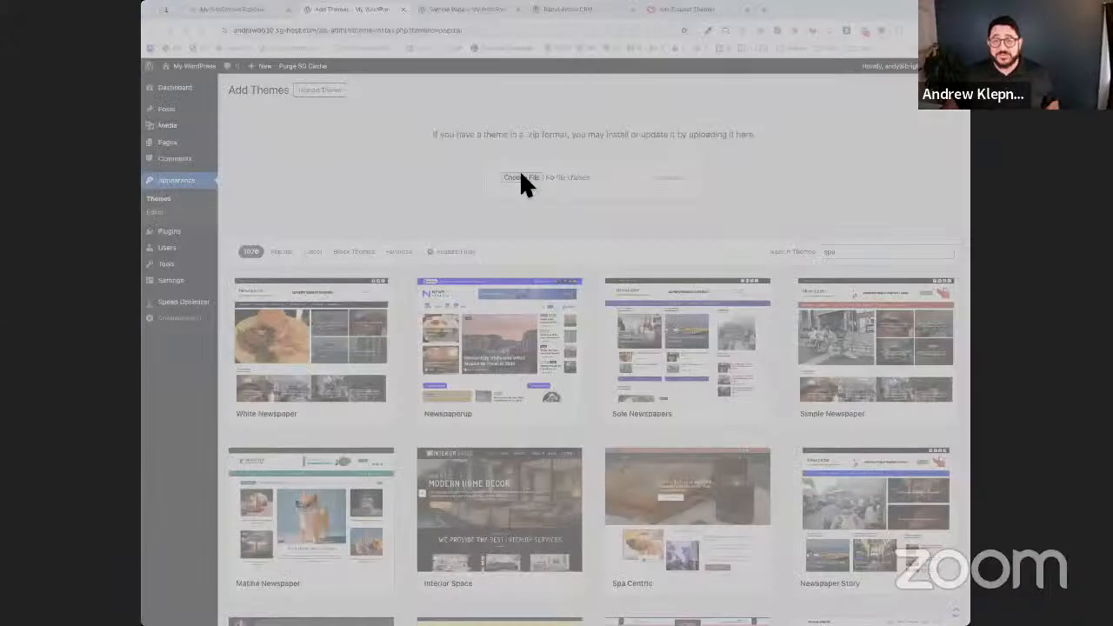
double_click(333, 140)
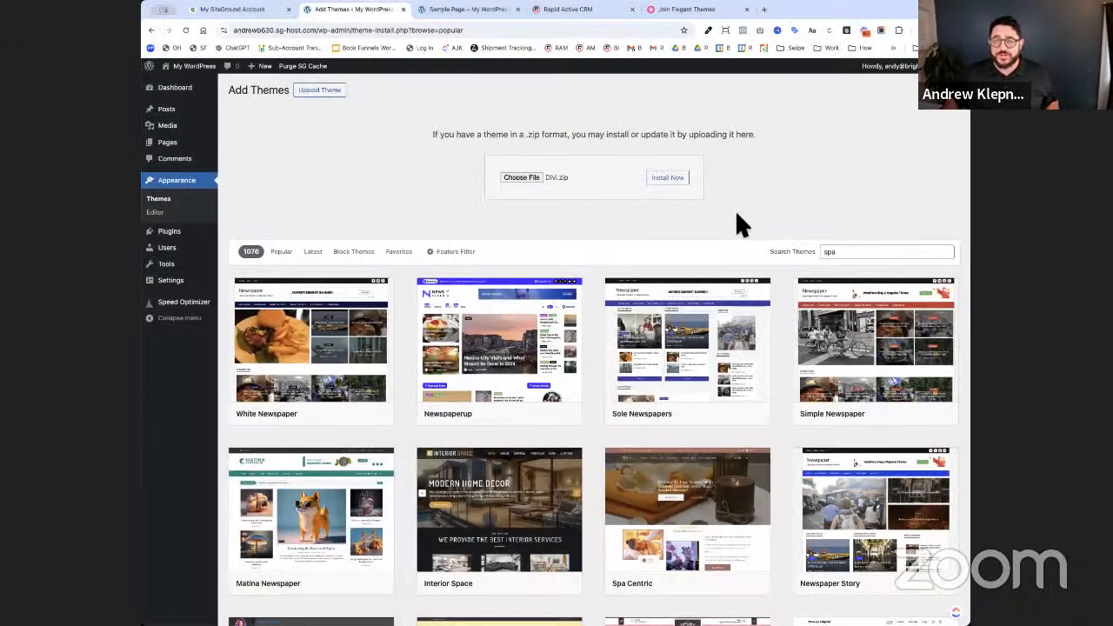
click(684, 184)
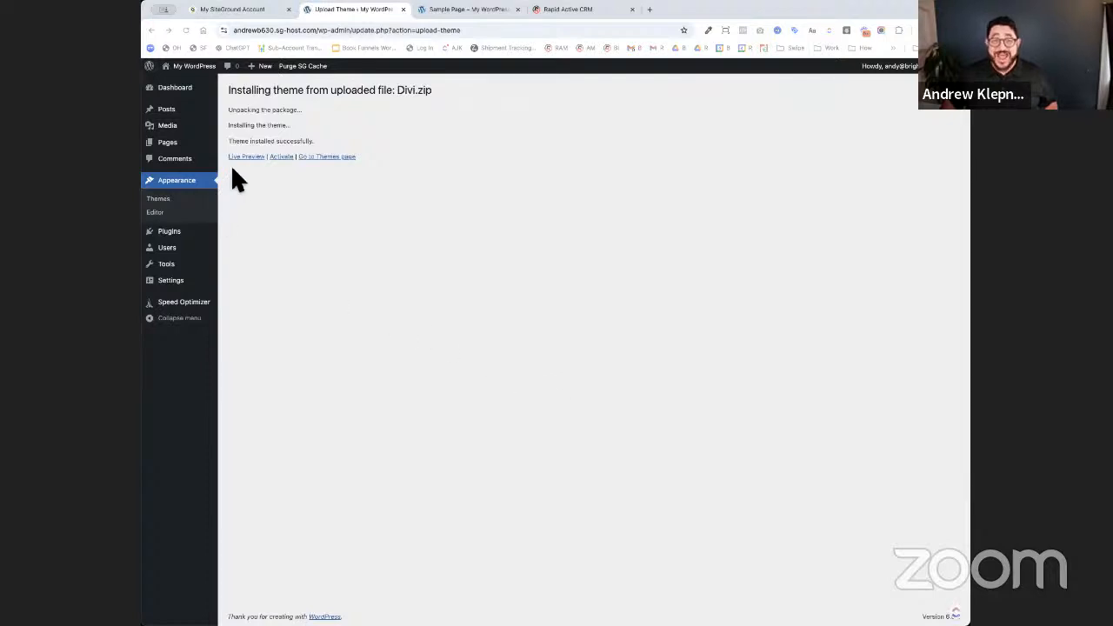
click(281, 157)
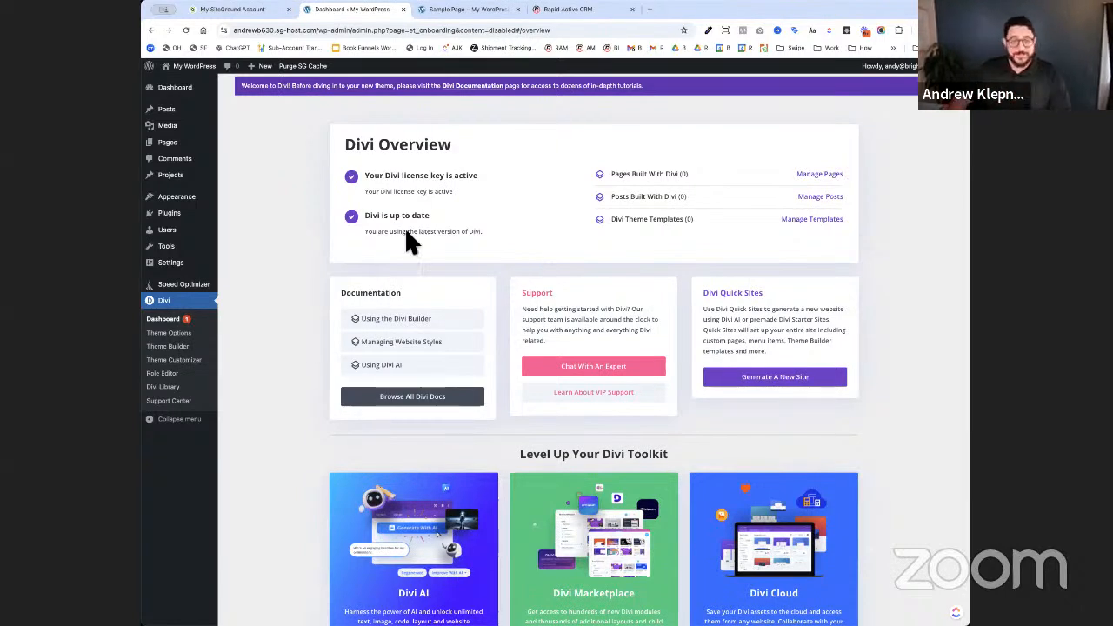
- Open the Divi Theme Options, upload final-logo-example.png and set it as the site logo
click(193, 336)
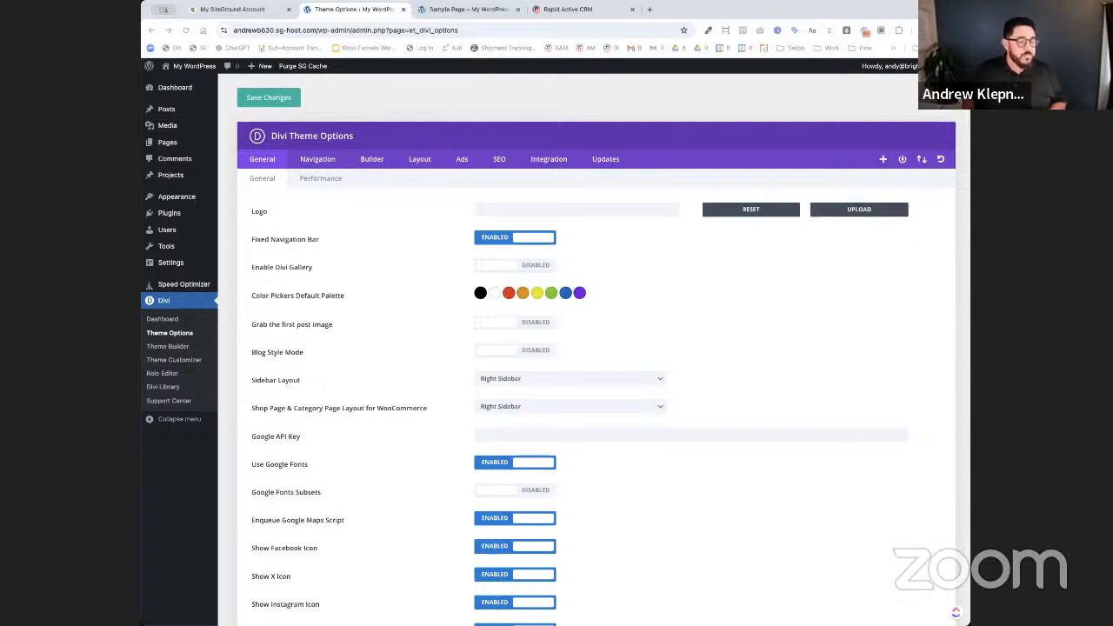
click(868, 212)
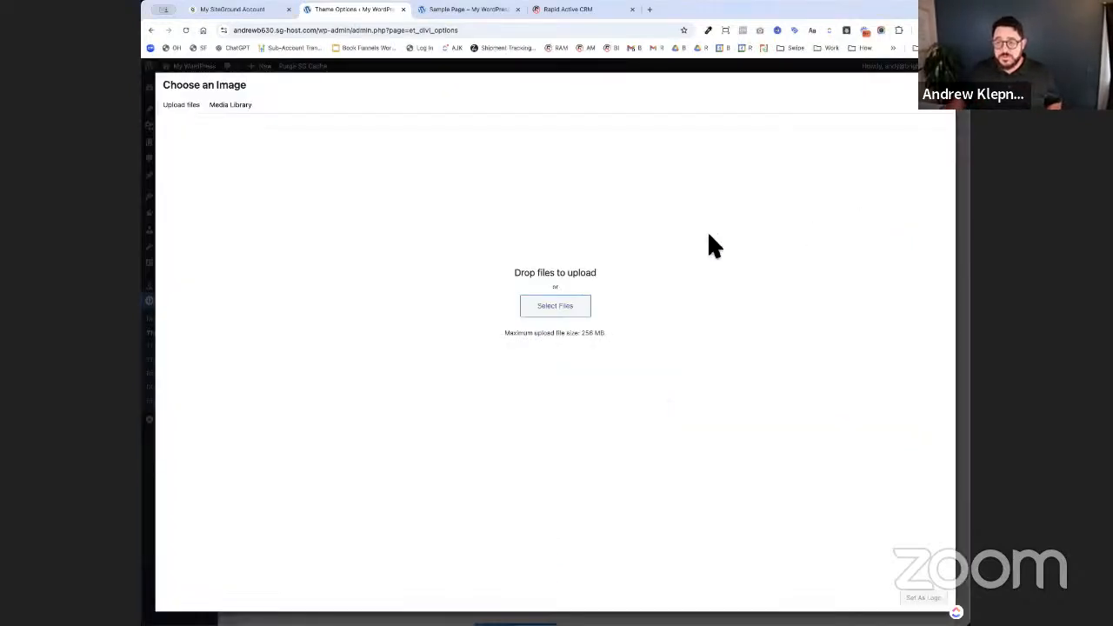
click(587, 307)
double_click(346, 137)
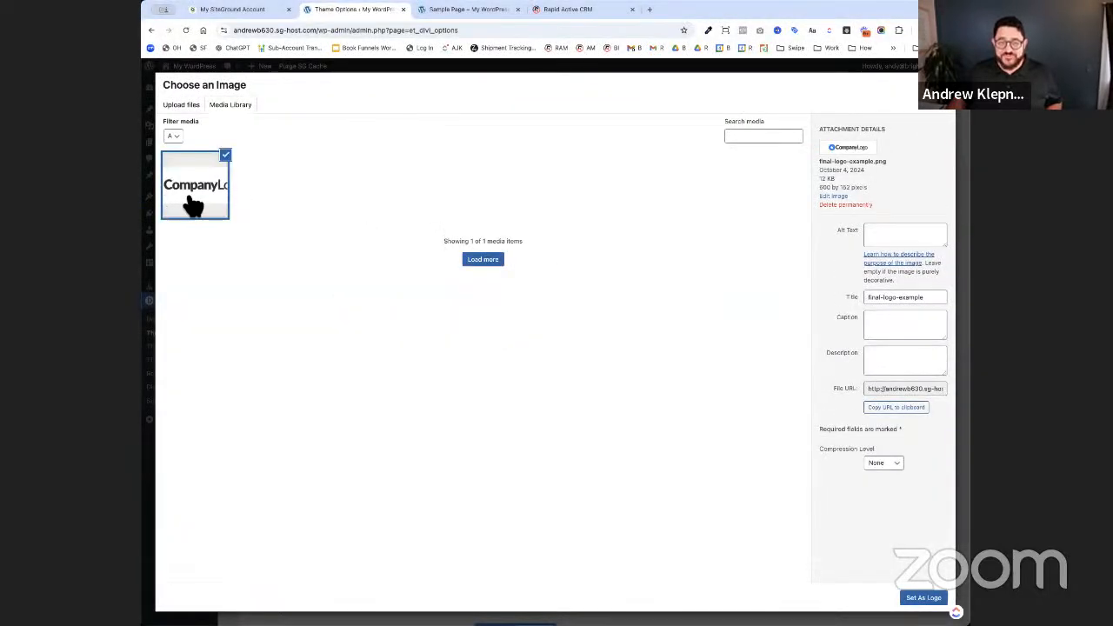
click(189, 199)
click(190, 200)
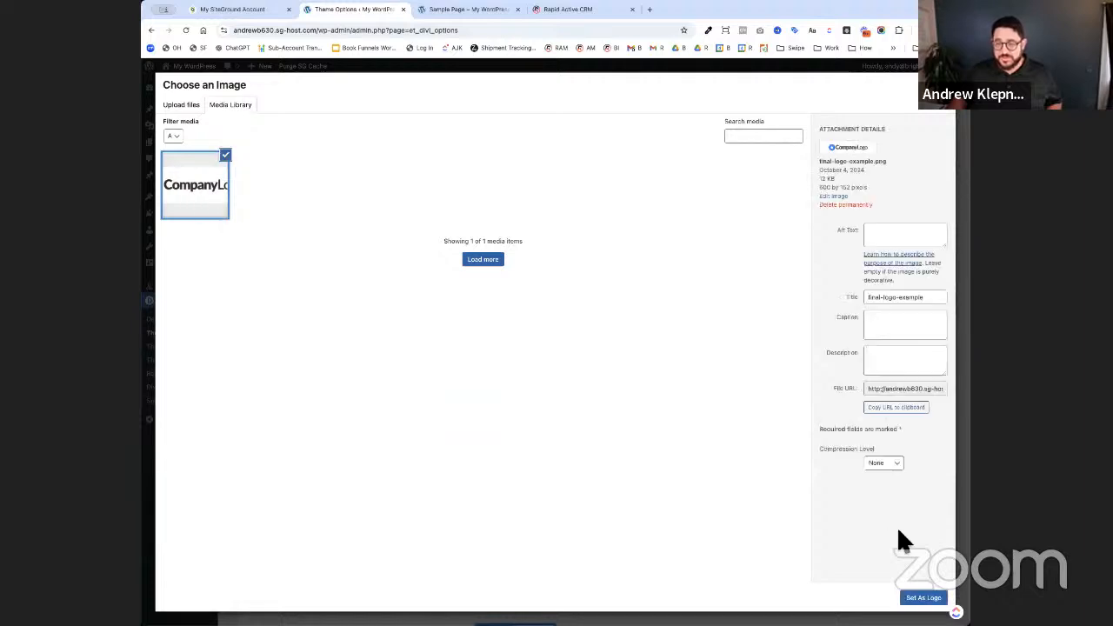
click(923, 598)
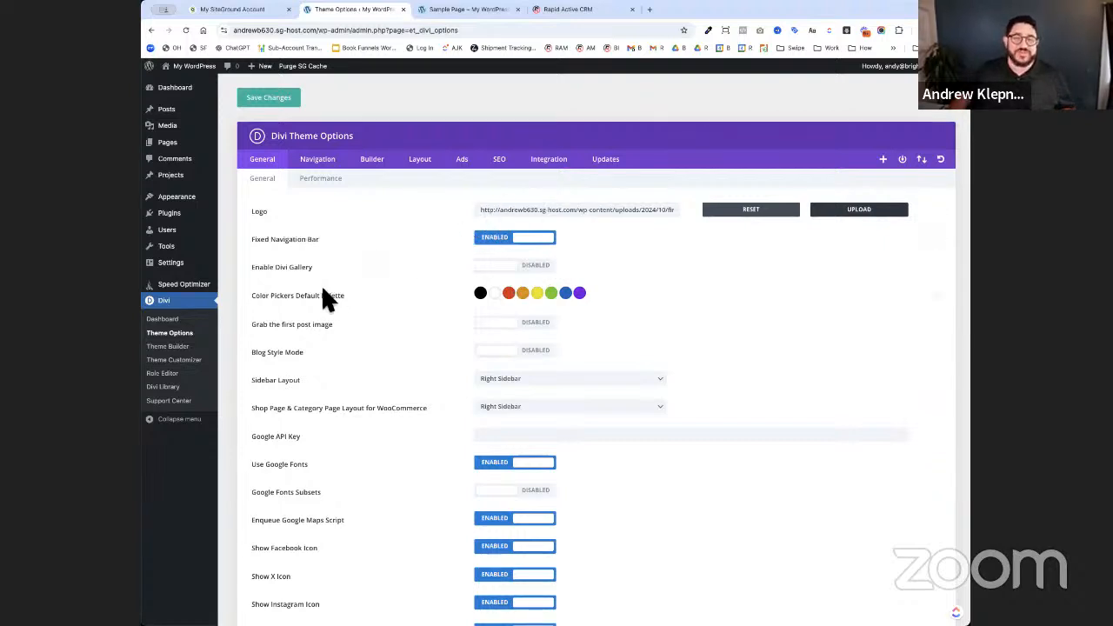
- Look through the general Divi theme options and save the changes
scroll(295, 300, down, 5)
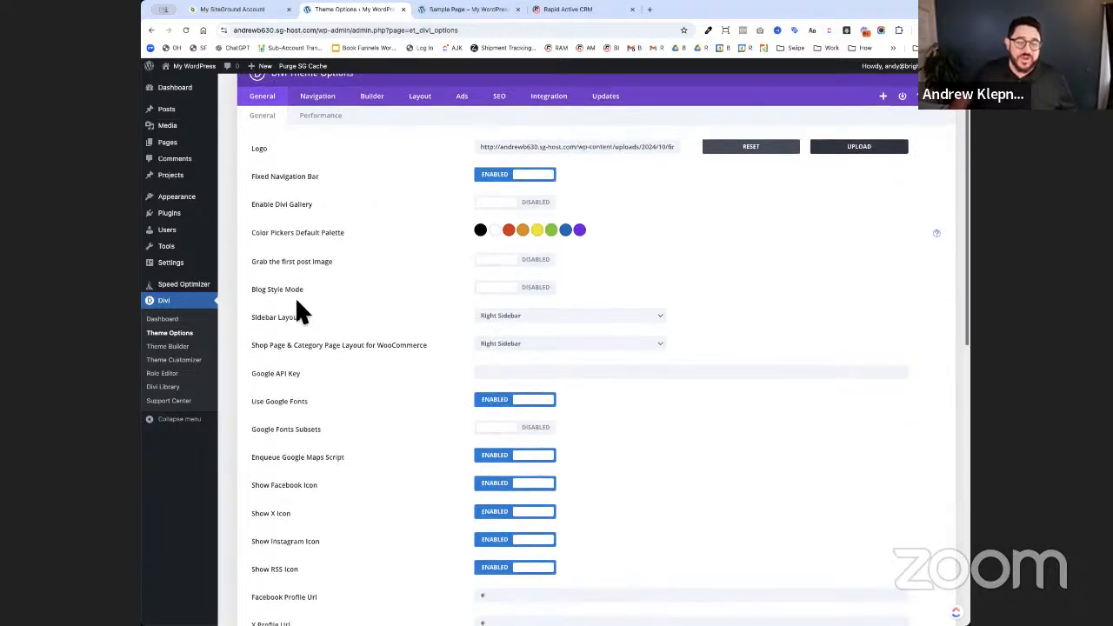
scroll(299, 299, down, 6)
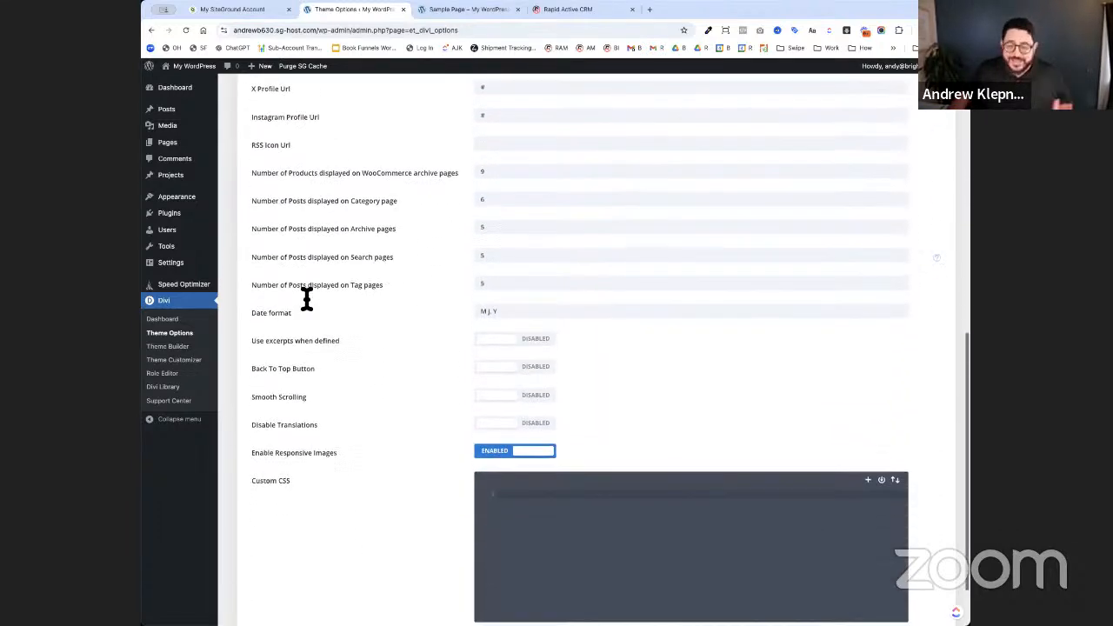
scroll(304, 291, up, 11)
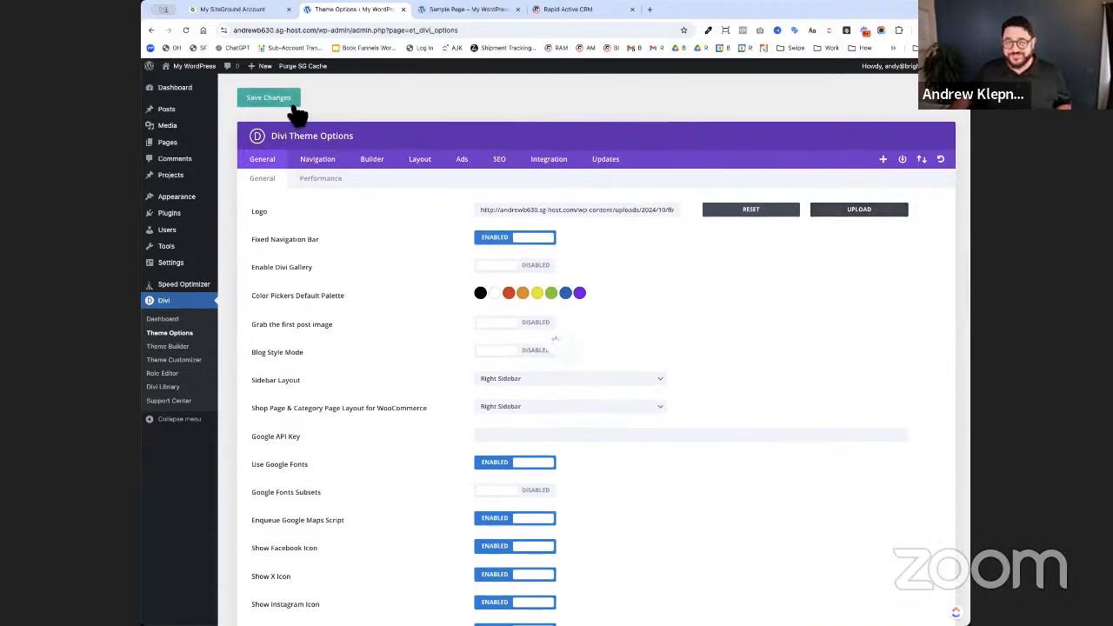
- Visit the live site's front page and its Sample Page to check the Divi theme and logo
click(197, 74)
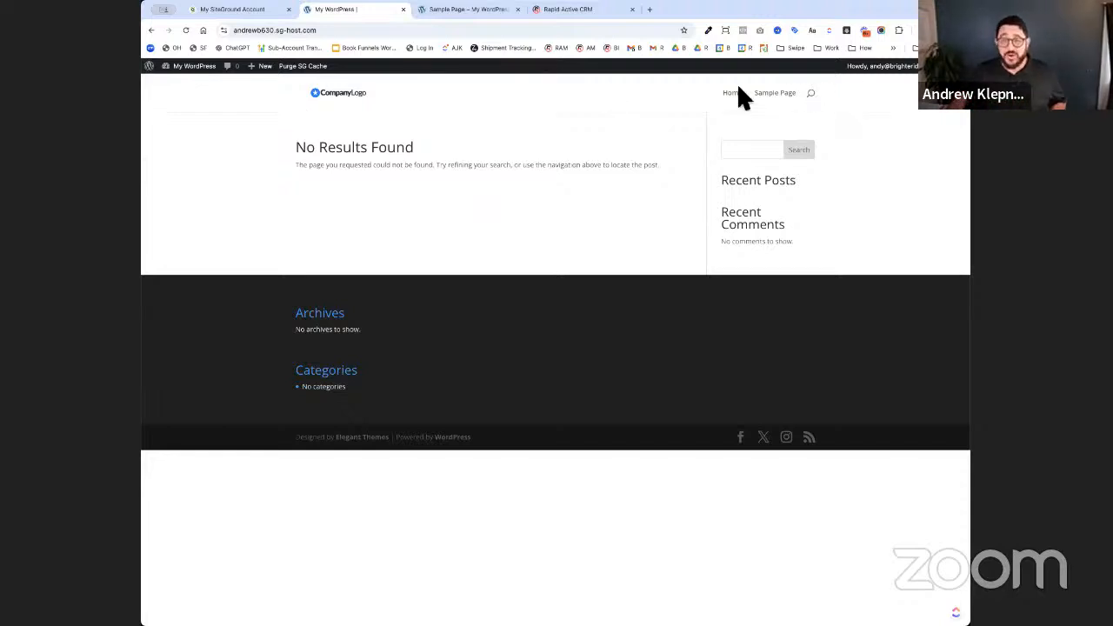
click(772, 96)
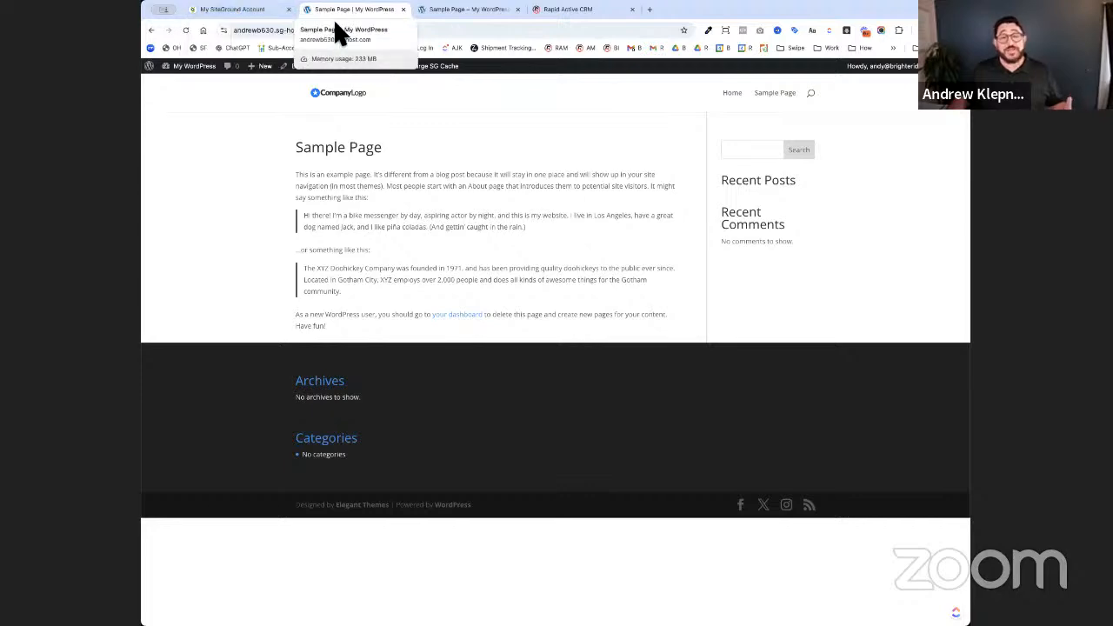
- Return to the WordPress dashboard, create a new page titled Home and publish it
click(186, 76)
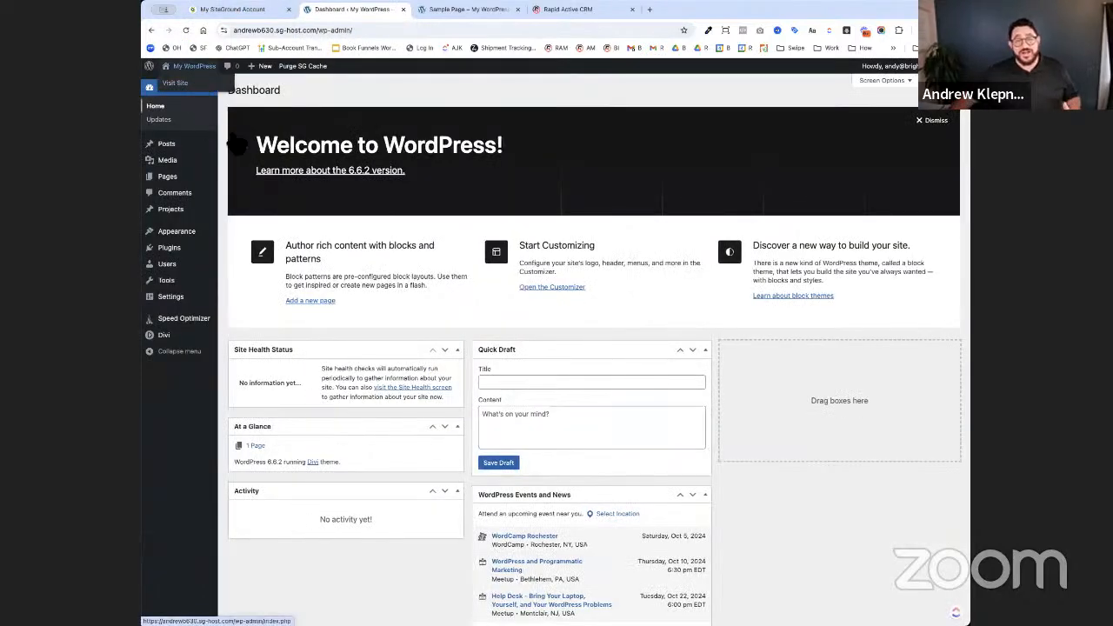
mouse_move(198, 233)
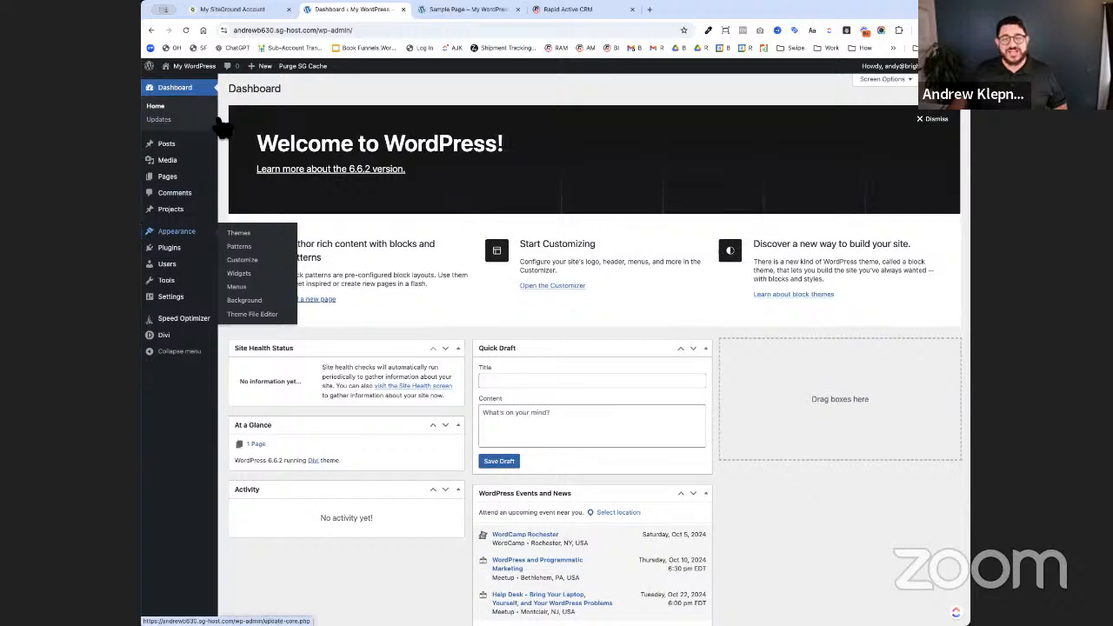
mouse_move(179, 180)
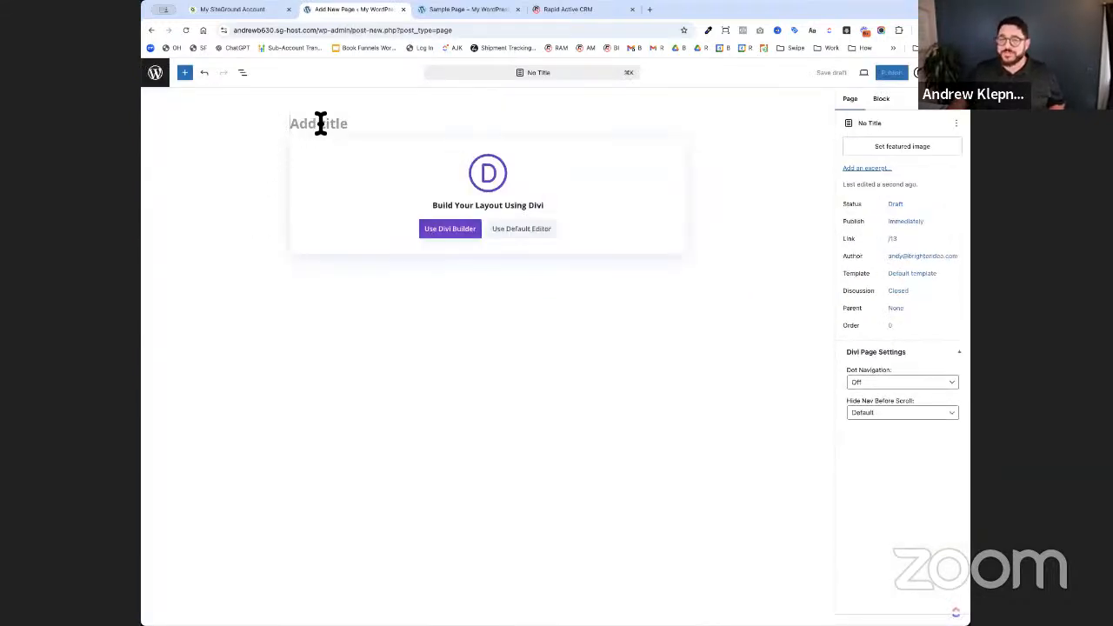
text(Homepag)
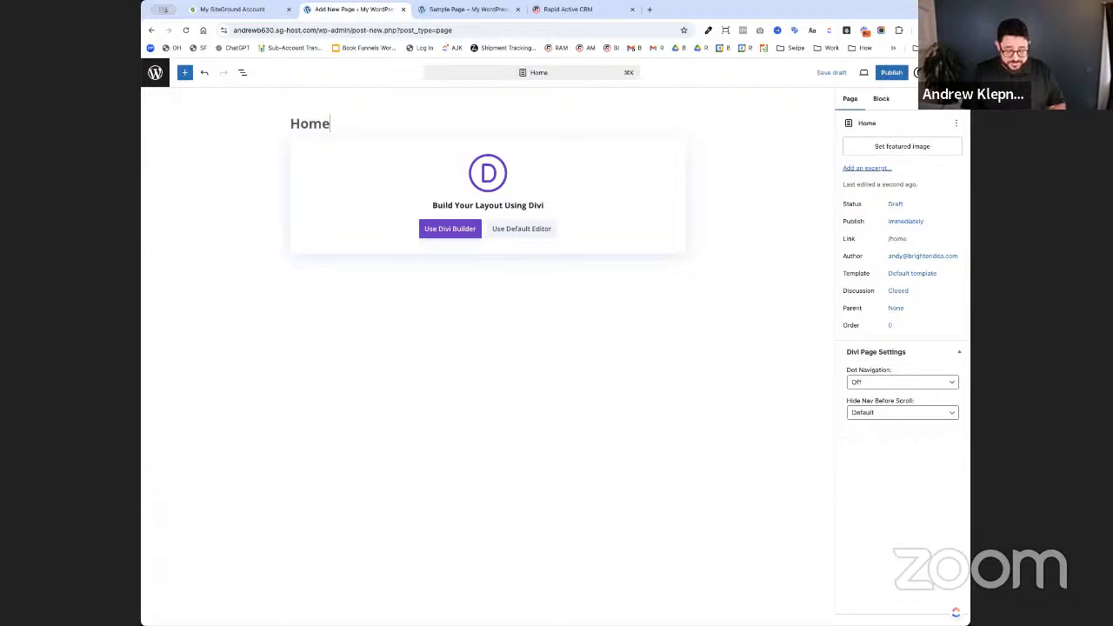
key(BackSpace)
key(BackSpace)
key(BackSpace)
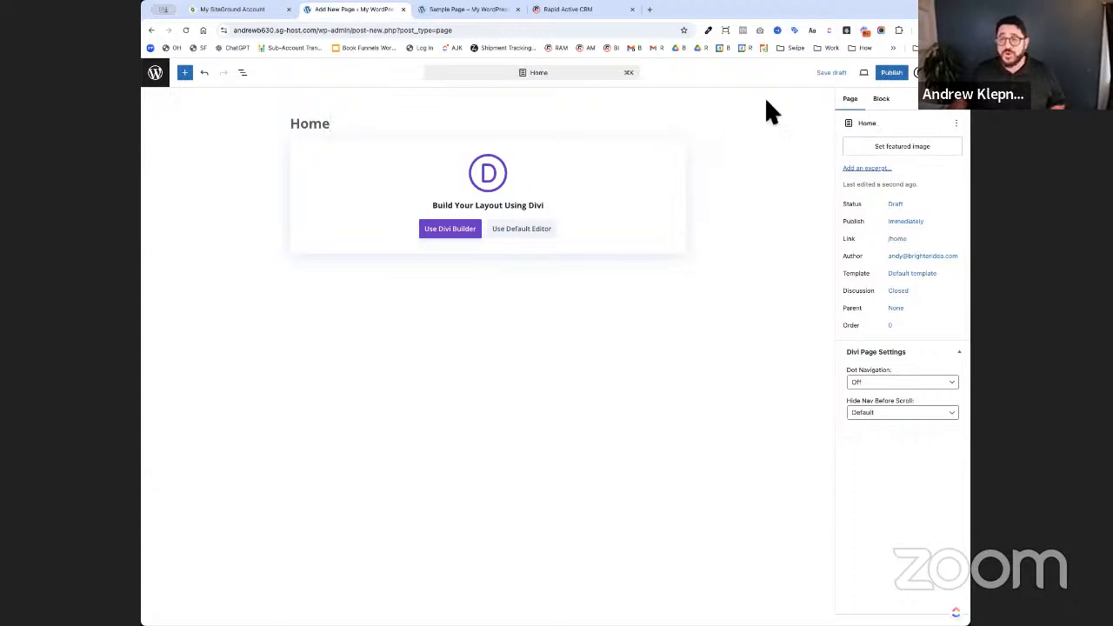
click(893, 73)
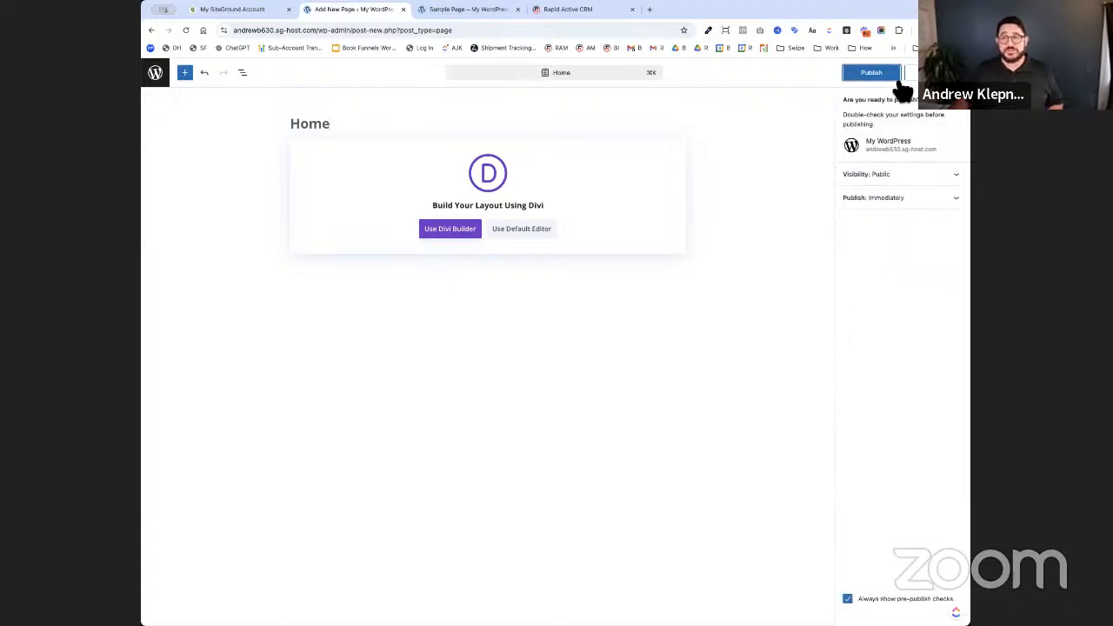
click(892, 74)
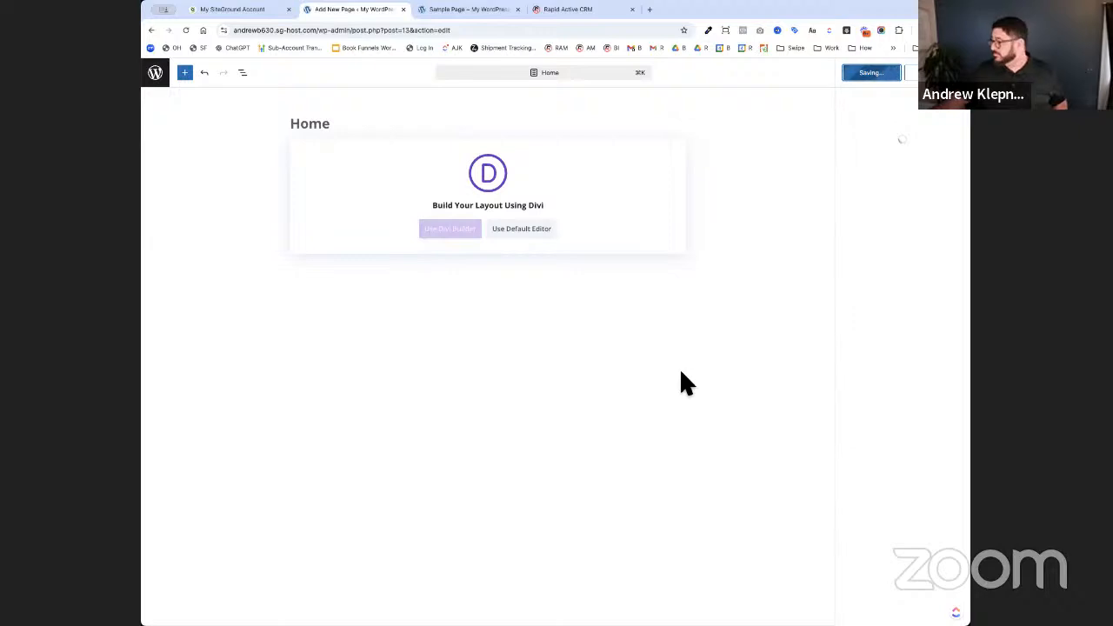
- Open the Home page in the Divi Builder and choose to start from a premade layout
click(440, 236)
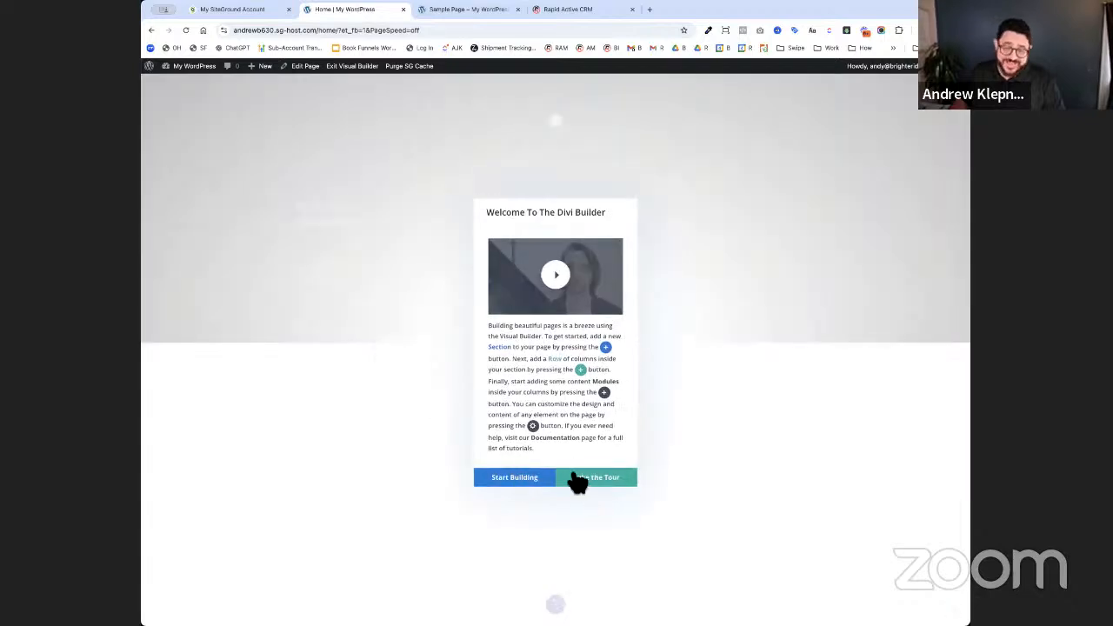
click(528, 486)
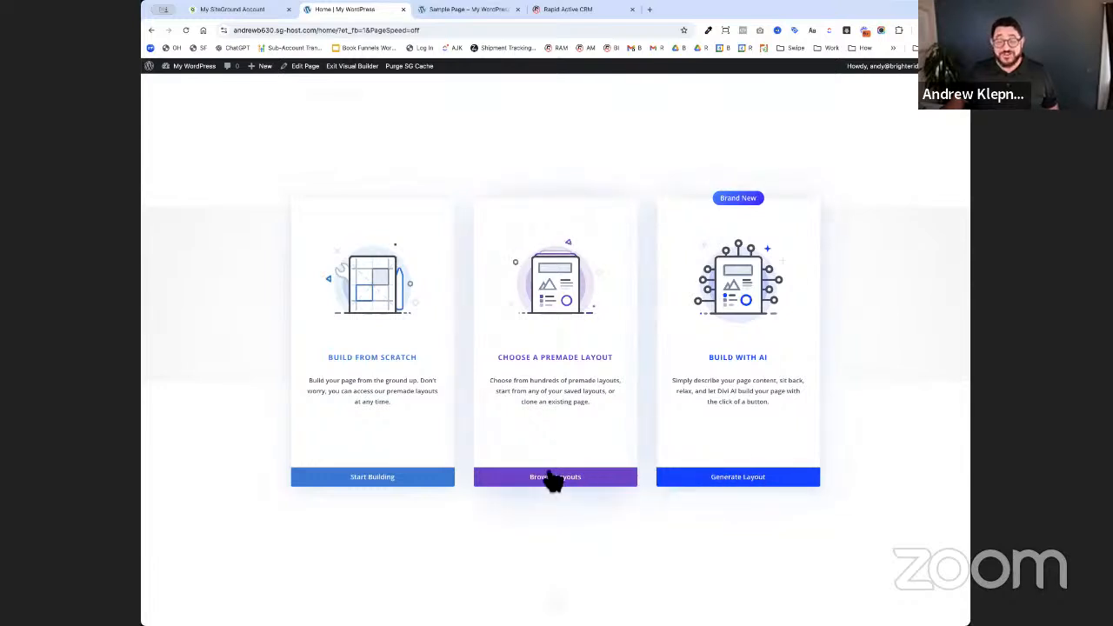
click(591, 477)
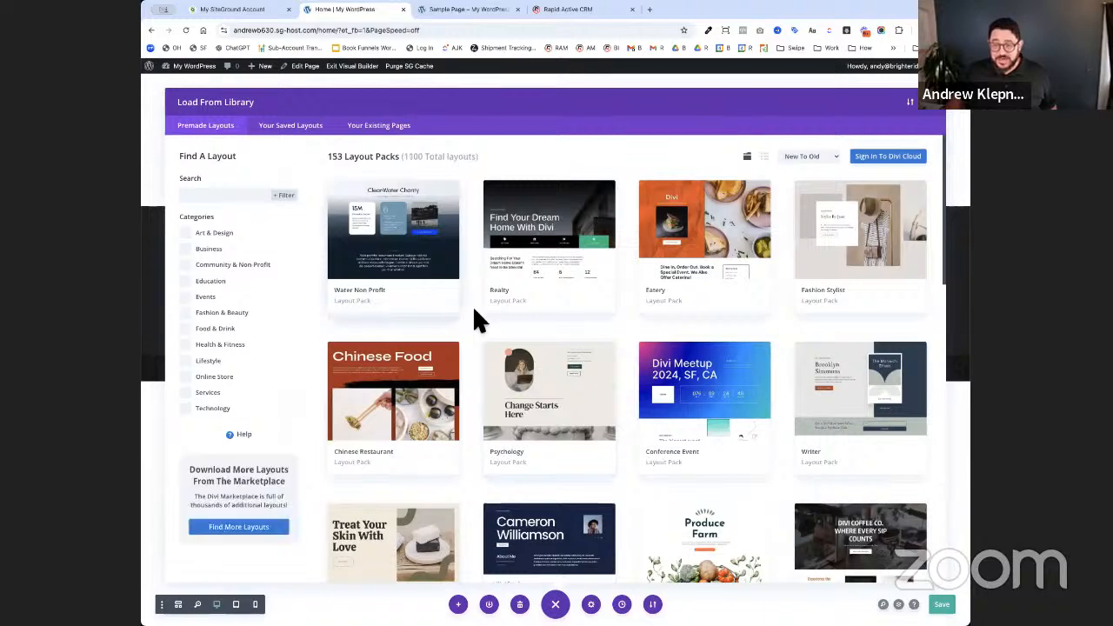
- Search the premade layout library for "spa" and look through the matching layouts
scroll(472, 305, down, 8)
scroll(474, 309, up, 10)
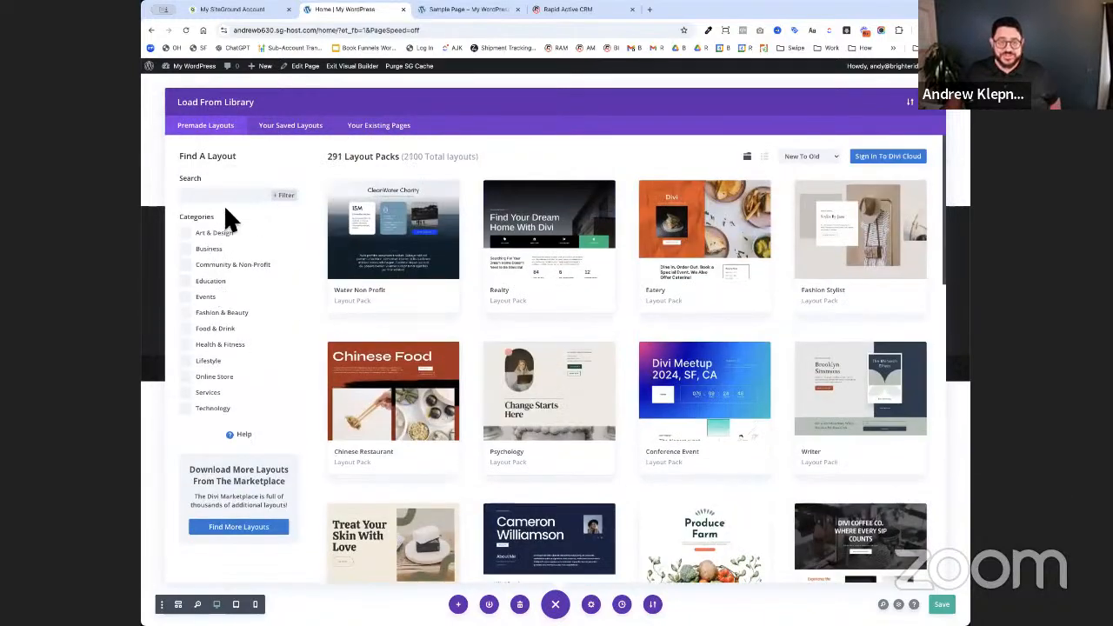
text(spa)
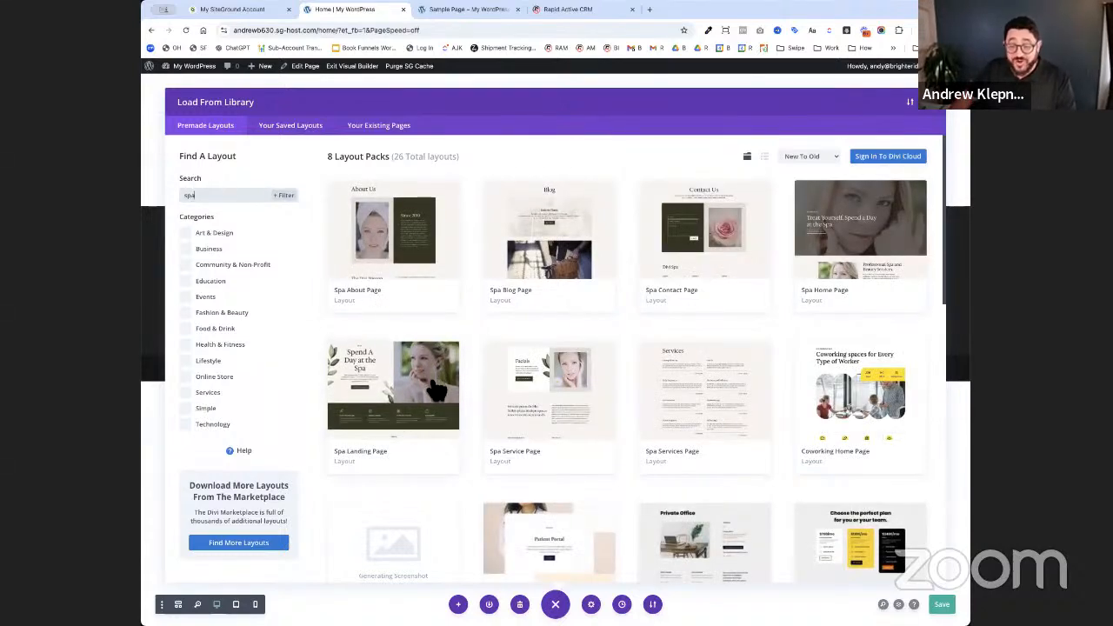
scroll(434, 389, down, 5)
scroll(439, 389, down, 6)
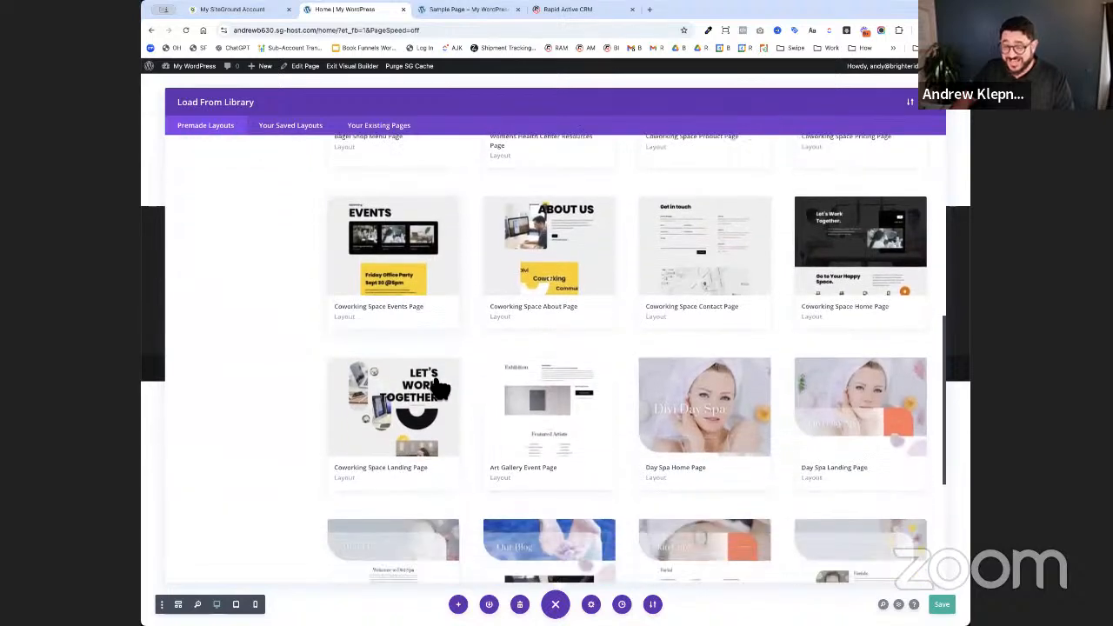
scroll(439, 388, up, 15)
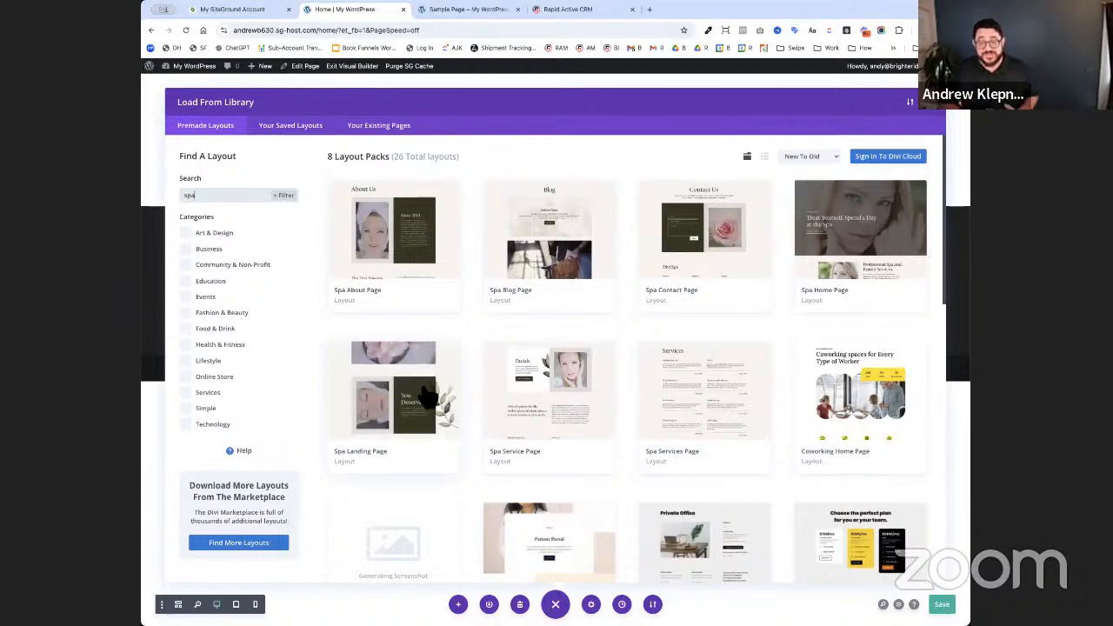
- Open the spa layout pack, select the Spa Landing Page layout and import it with its design presets
click(859, 252)
scroll(387, 330, down, 5)
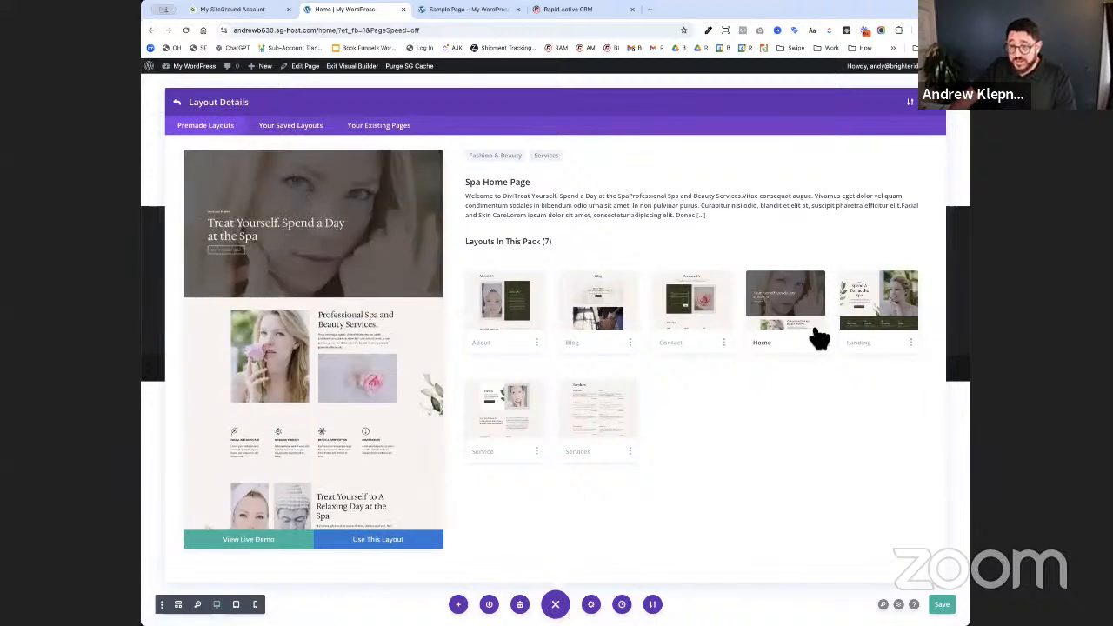
click(872, 329)
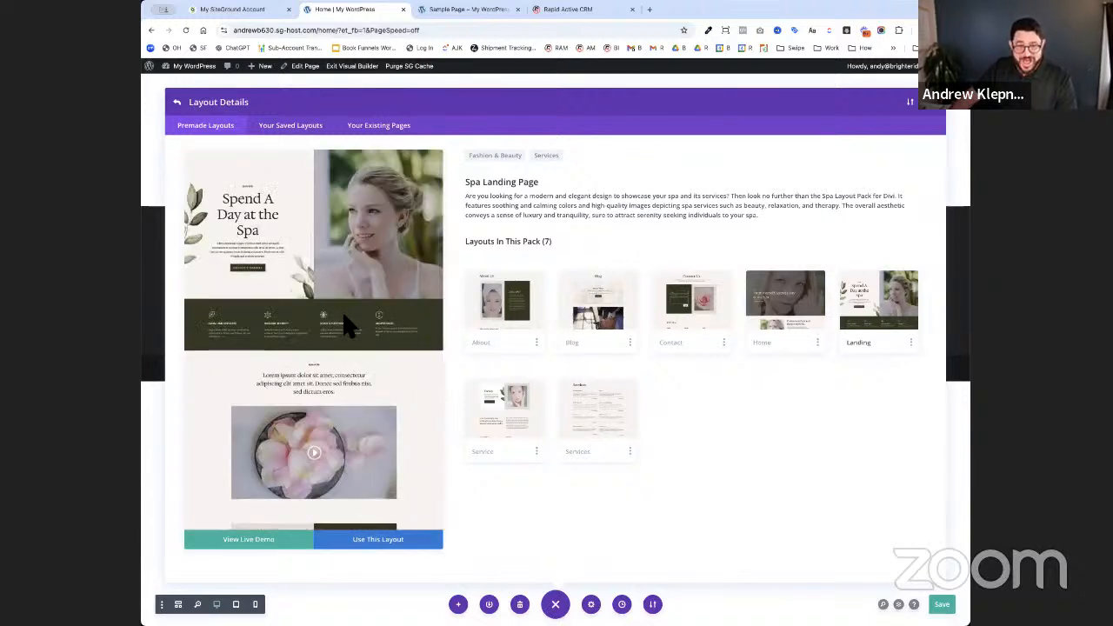
click(402, 543)
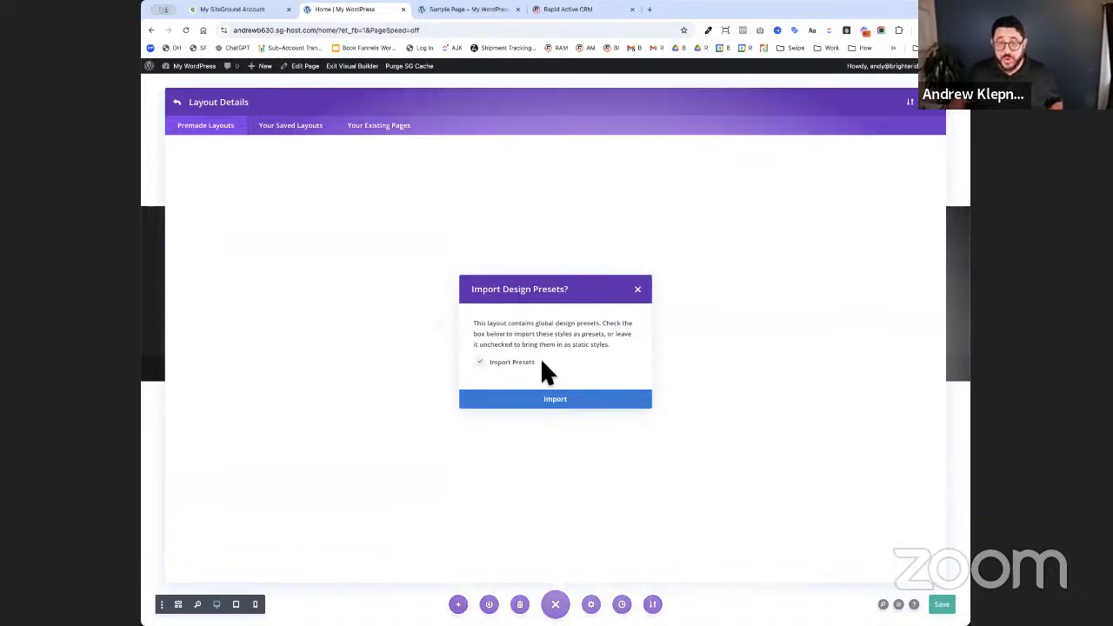
click(582, 402)
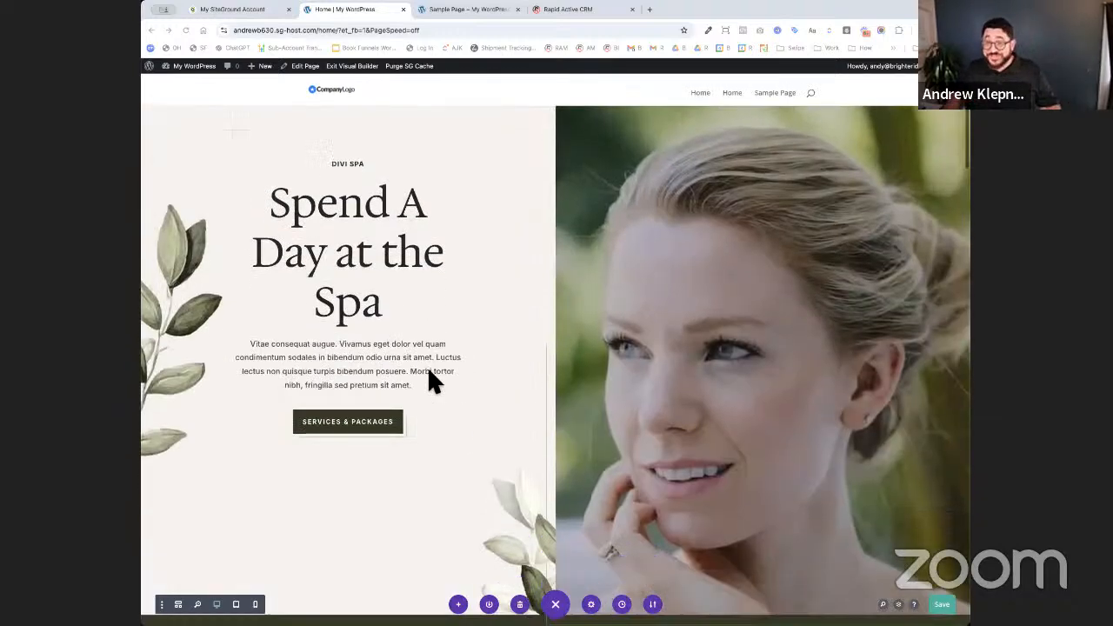
- Review the imported spa landing layout on the Home page, from the hero section through the services to the contact and footer areas
scroll(427, 369, down, 5)
scroll(430, 370, up, 5)
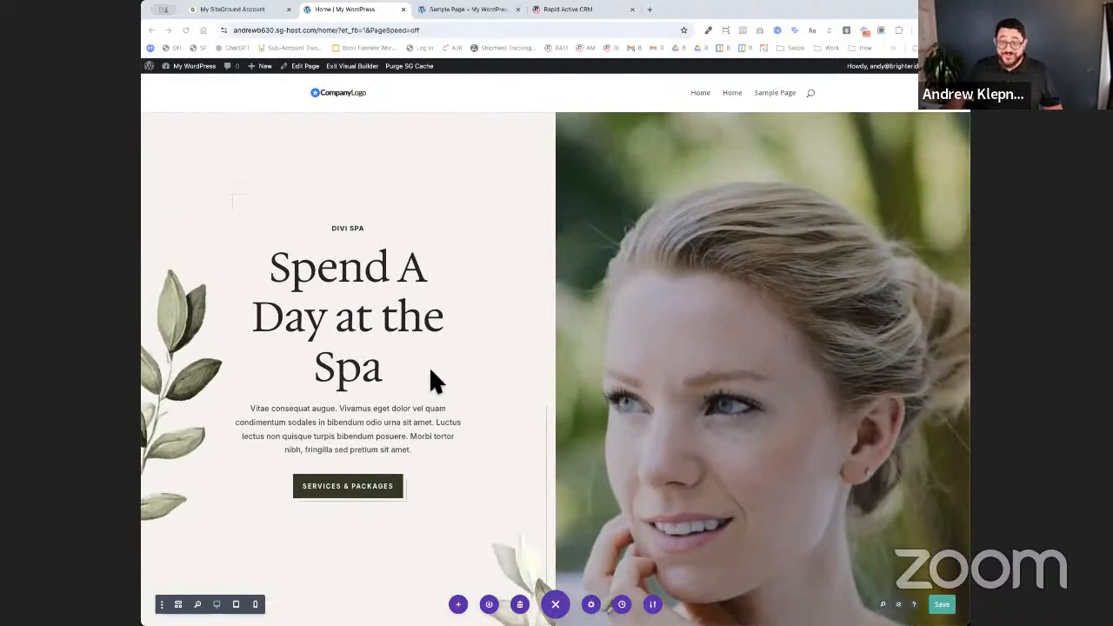
scroll(430, 371, down, 1)
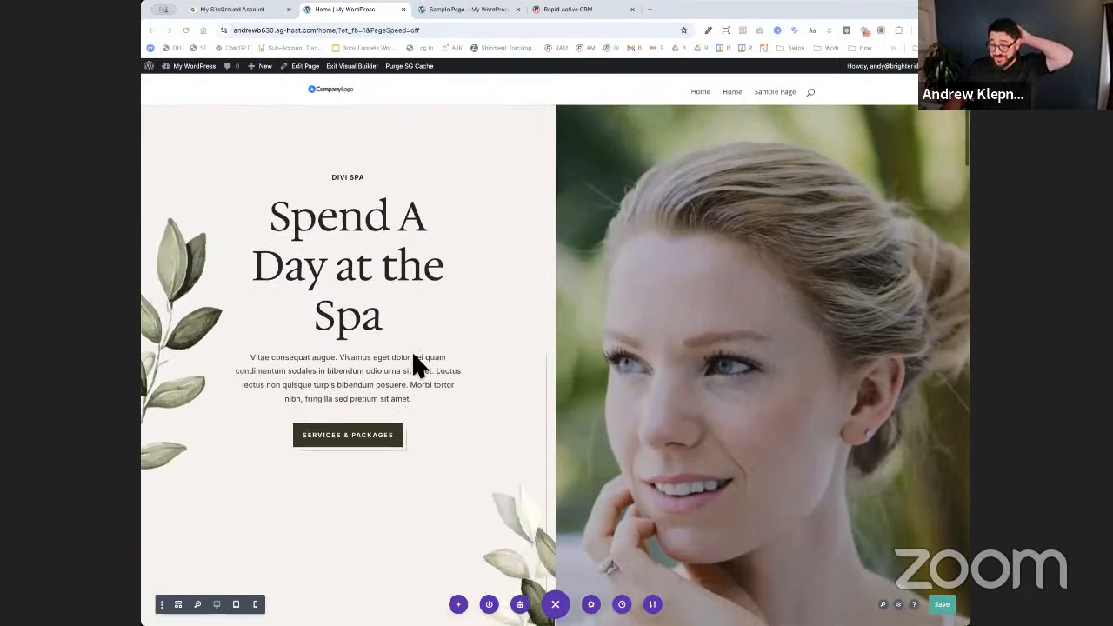
scroll(402, 322, down, 4)
scroll(404, 324, down, 8)
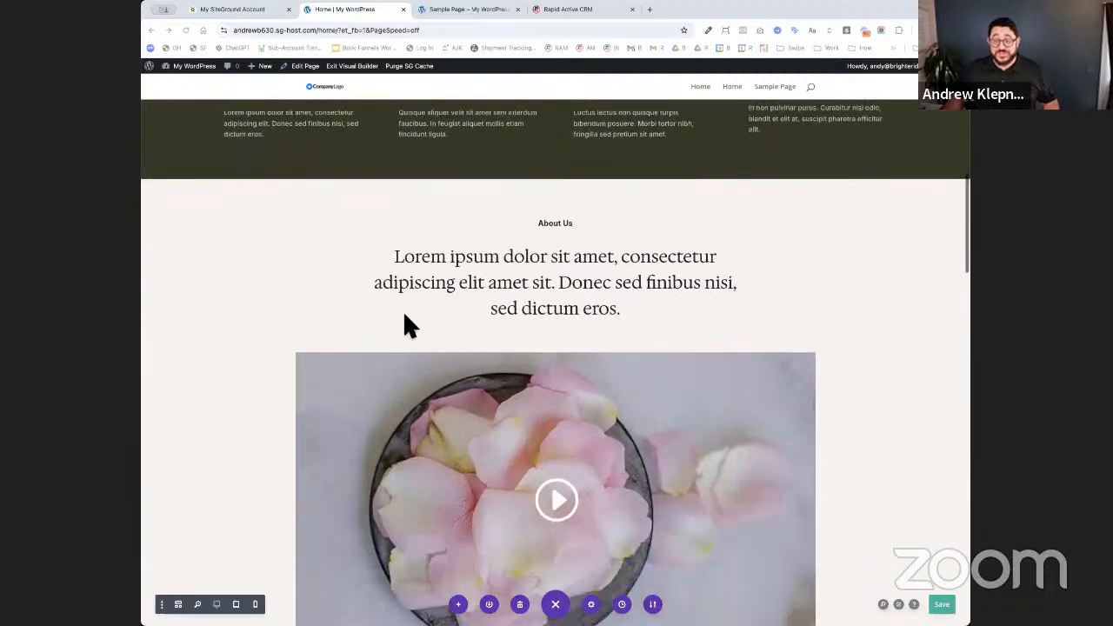
scroll(413, 320, down, 7)
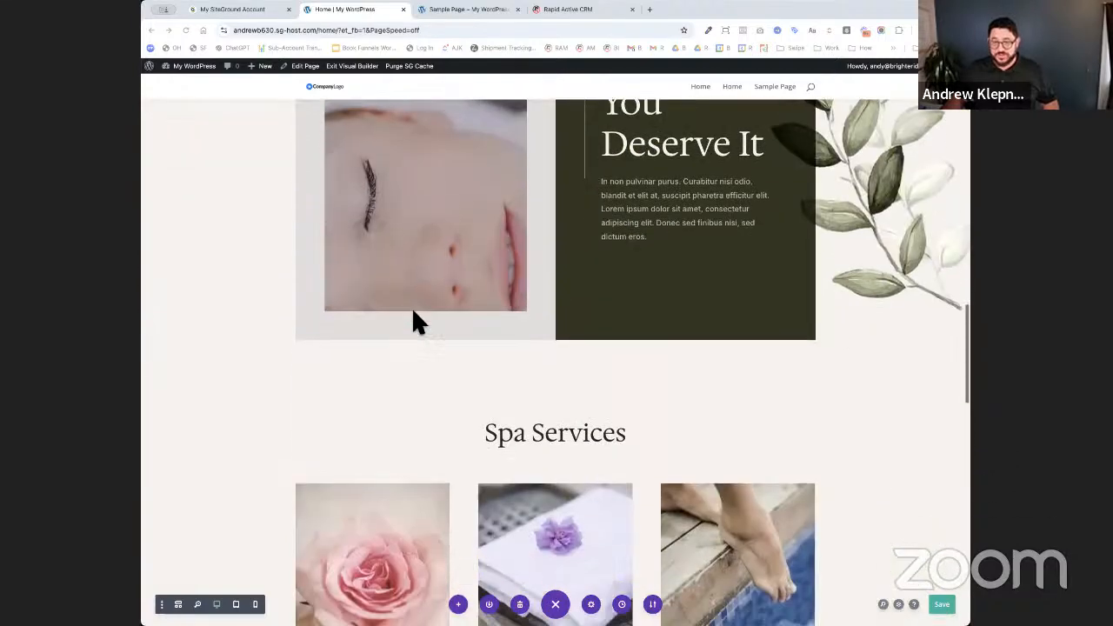
scroll(696, 265, up, 2)
scroll(696, 264, down, 6)
scroll(687, 270, down, 5)
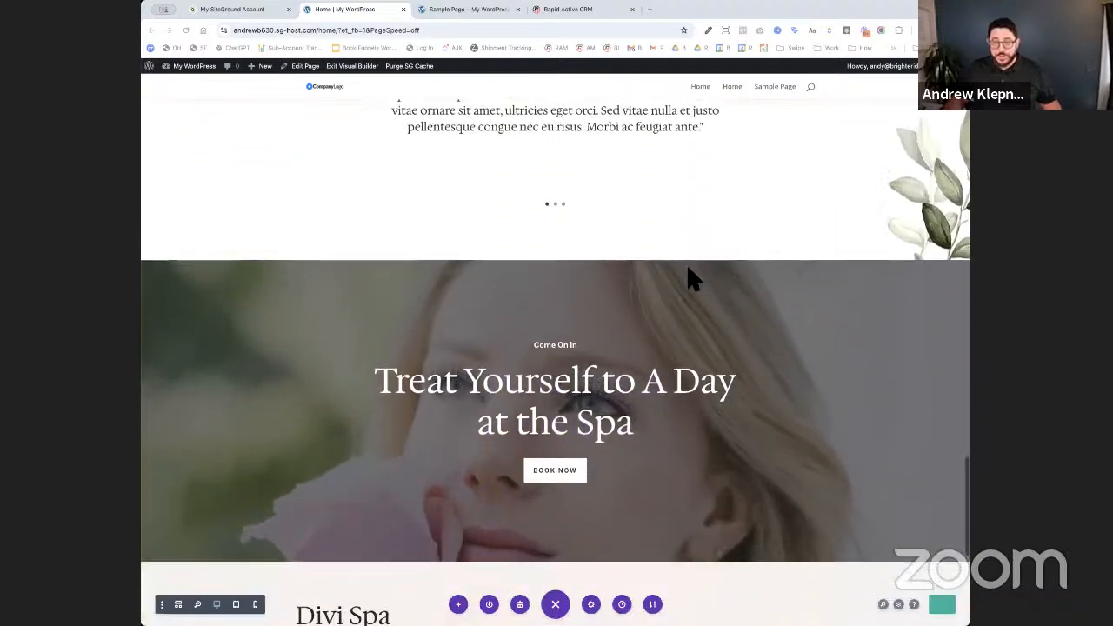
scroll(447, 405, down, 2)
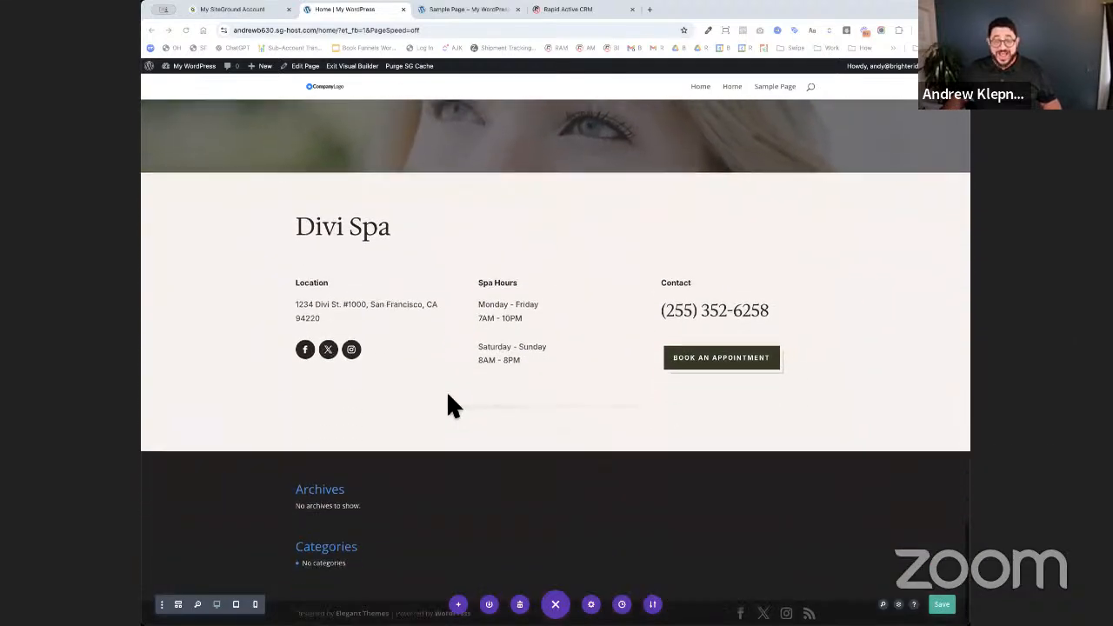
scroll(457, 392, up, 2)
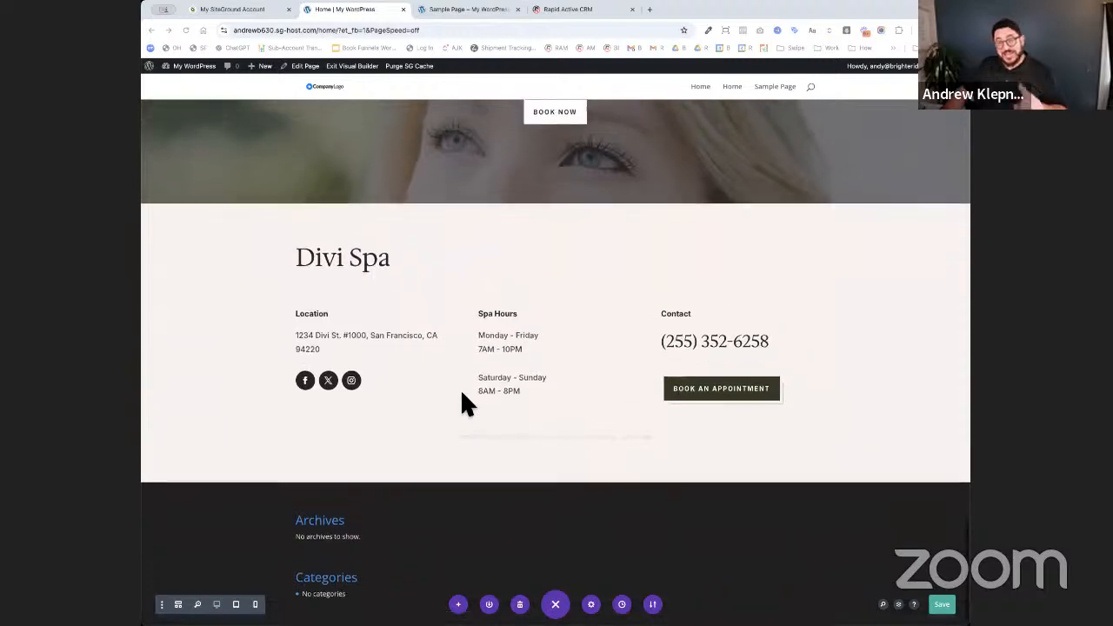
scroll(483, 402, down, 2)
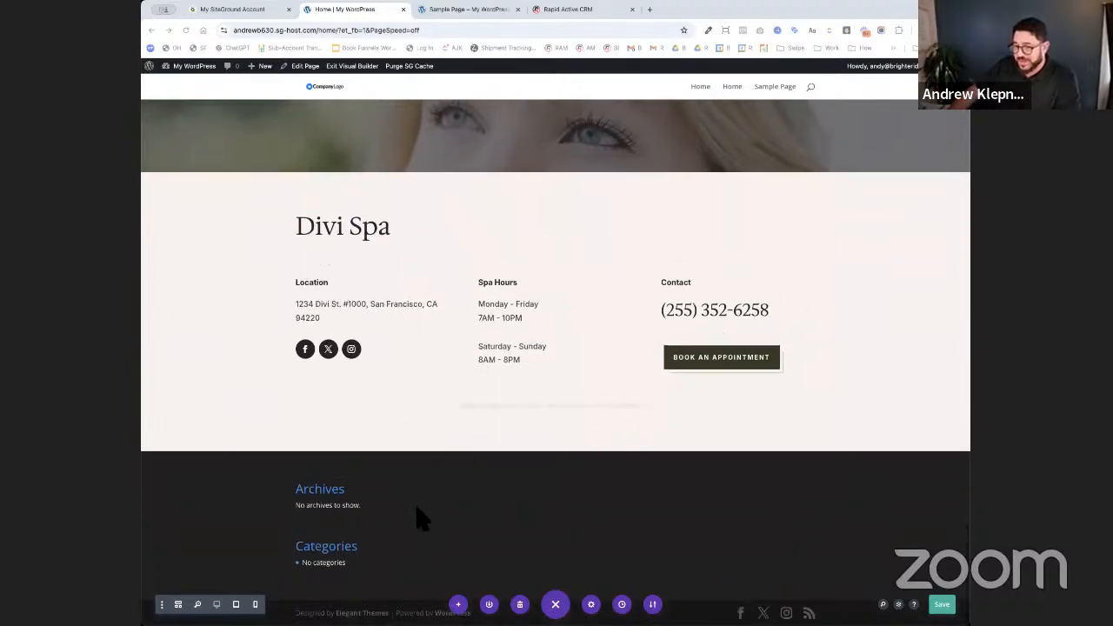
scroll(417, 504, up, 20)
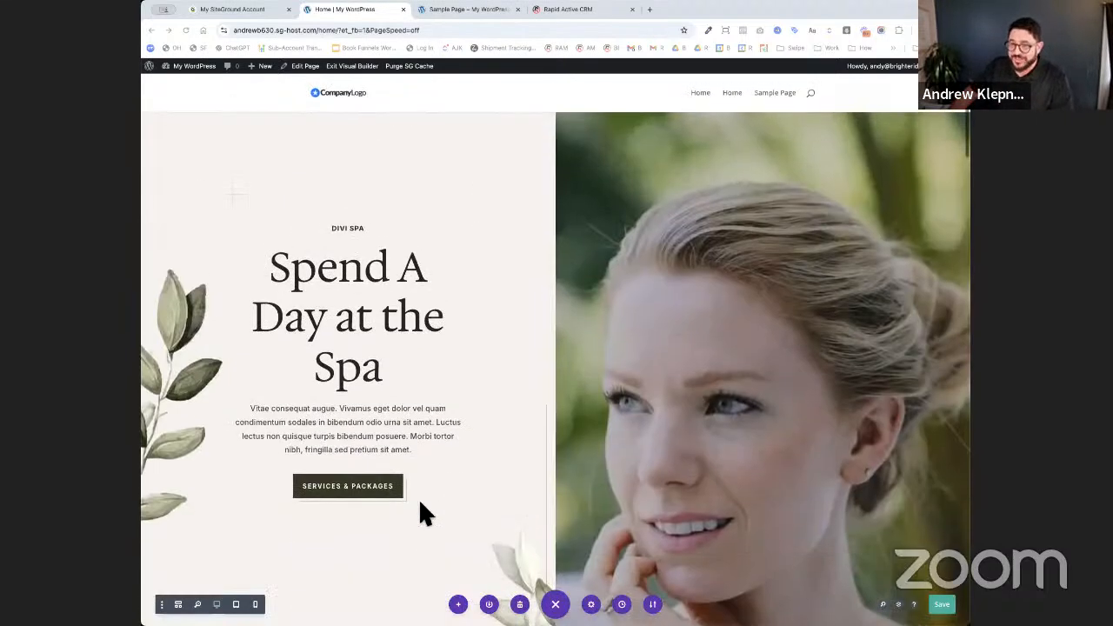
scroll(420, 504, down, 20)
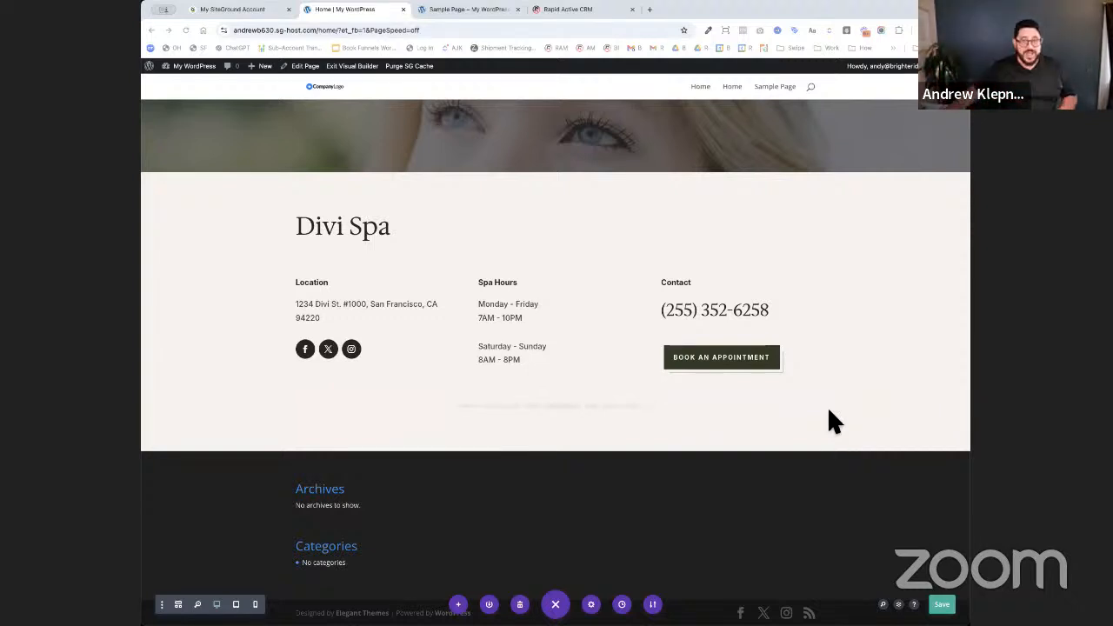
scroll(830, 405, up, 15)
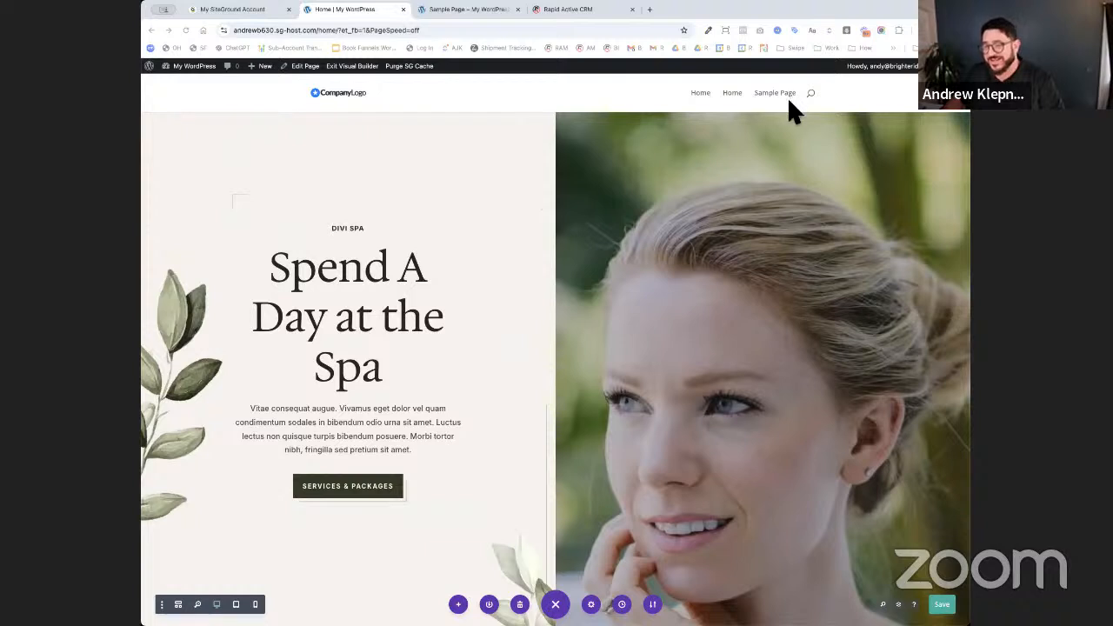
scroll(580, 268, down, 1)
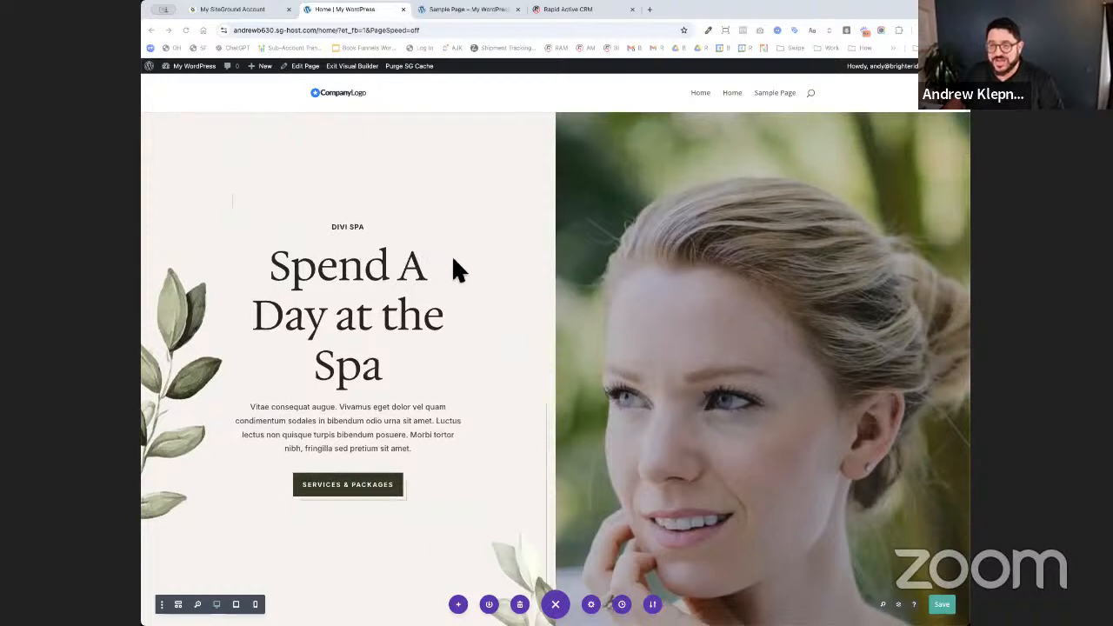
scroll(347, 487, down, 1)
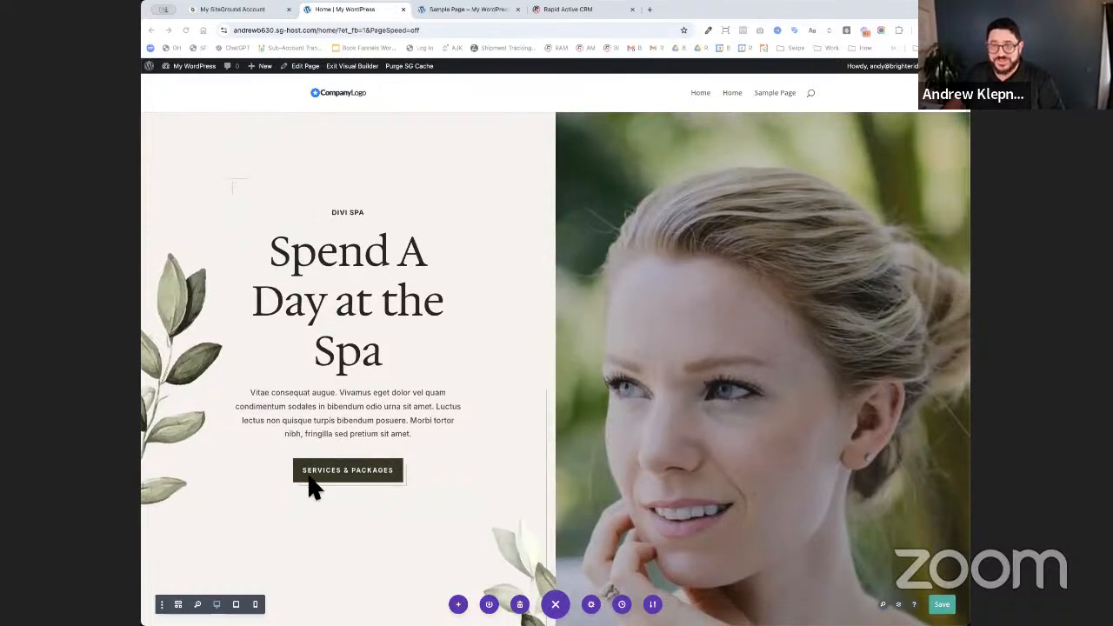
scroll(409, 406, down, 5)
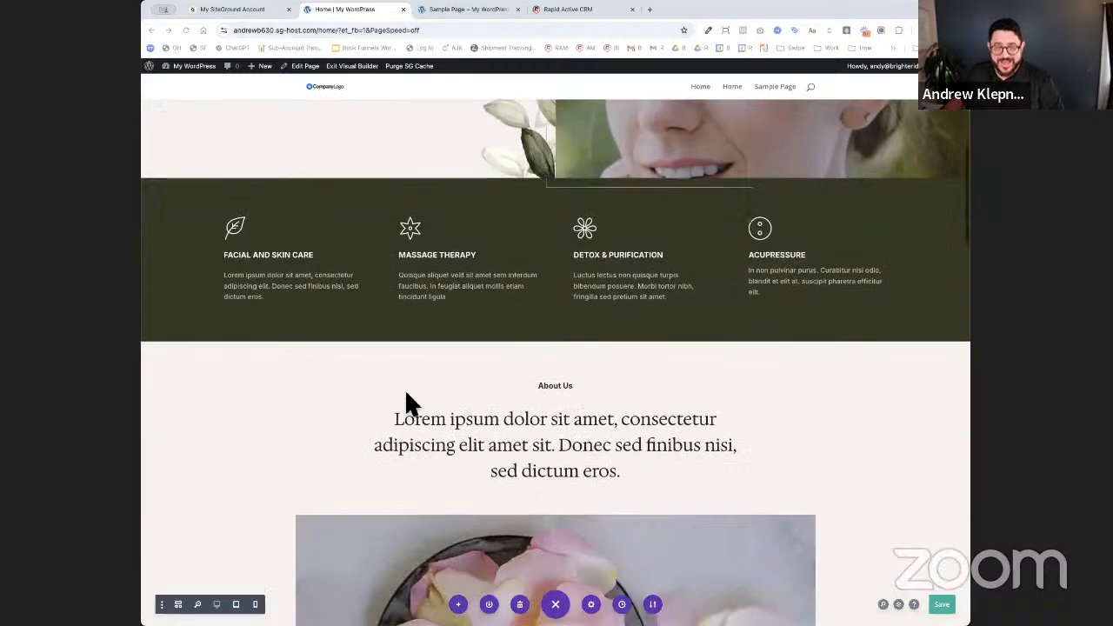
scroll(408, 393, up, 5)
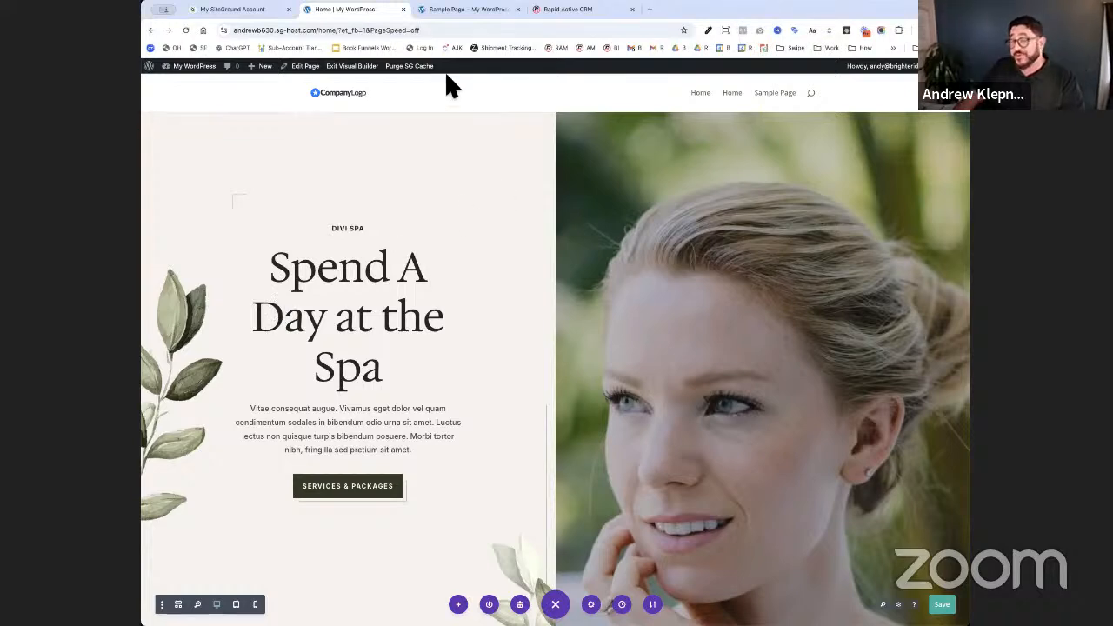
scroll(629, 345, down, 5)
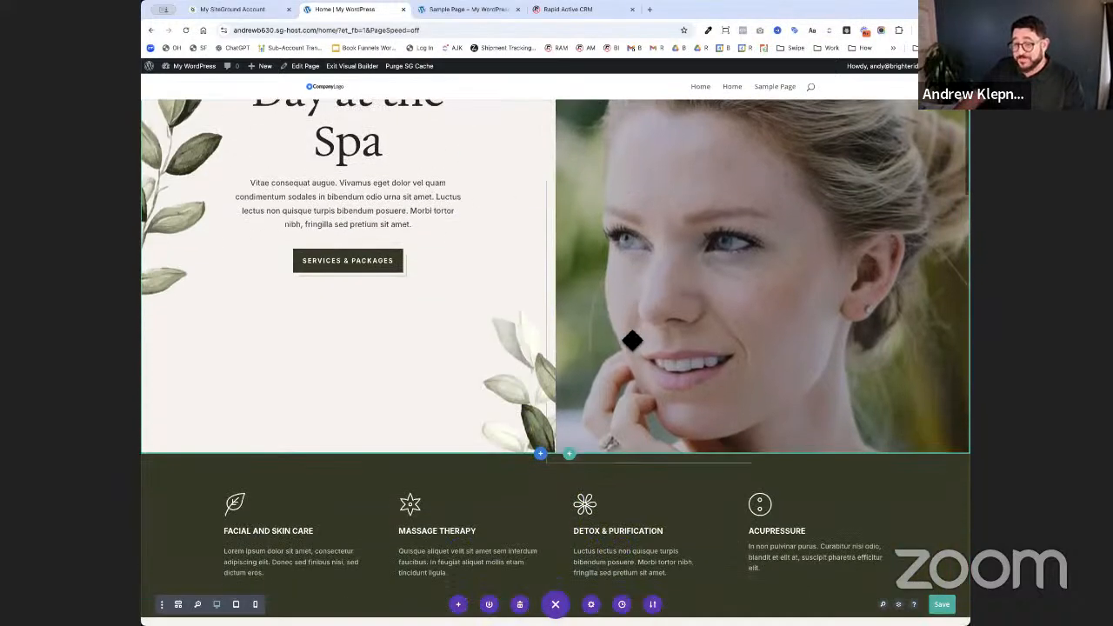
scroll(633, 341, up, 5)
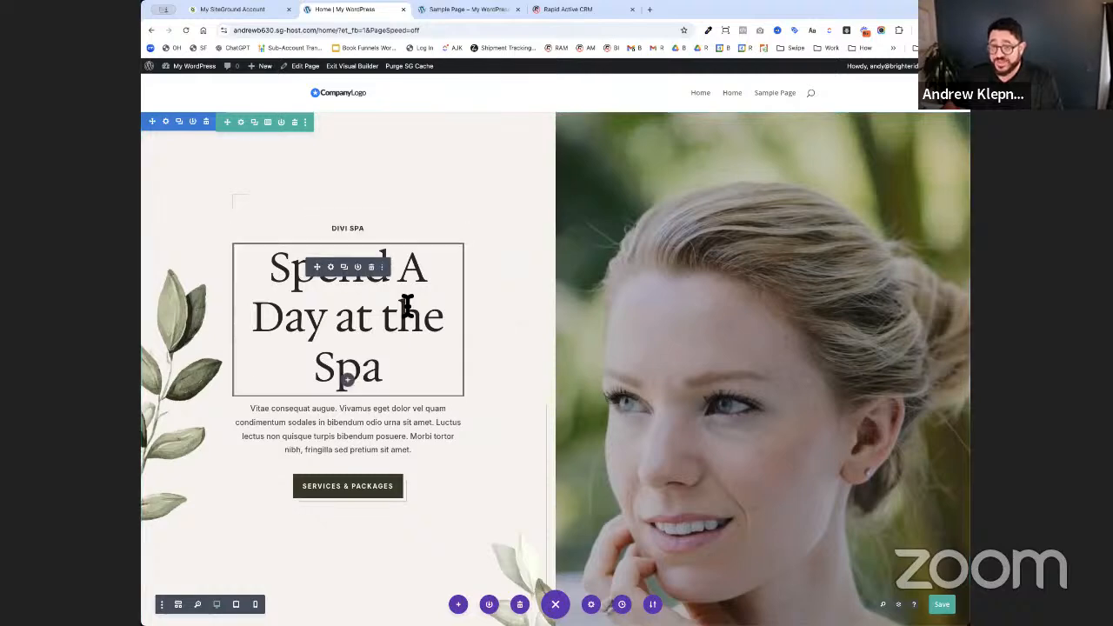
- Insert a regular section with a three-column row between the dark services section and the About Us section
scroll(409, 308, down, 2)
scroll(439, 300, down, 2)
scroll(348, 217, up, 4)
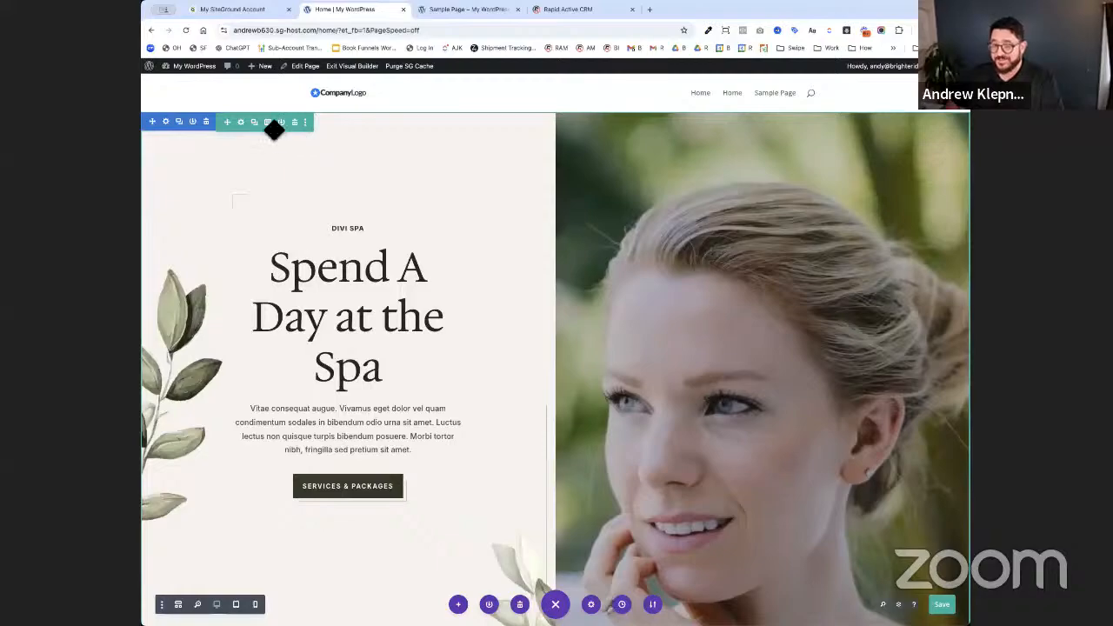
scroll(350, 242, down, 20)
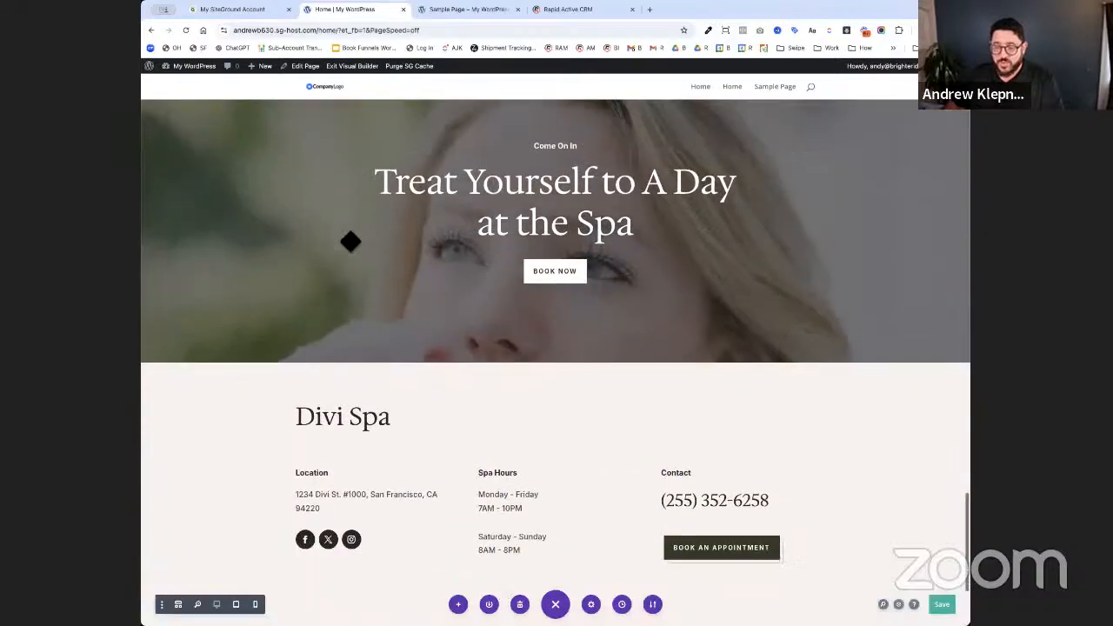
scroll(352, 247, up, 10)
scroll(355, 249, down, 4)
scroll(698, 230, down, 1)
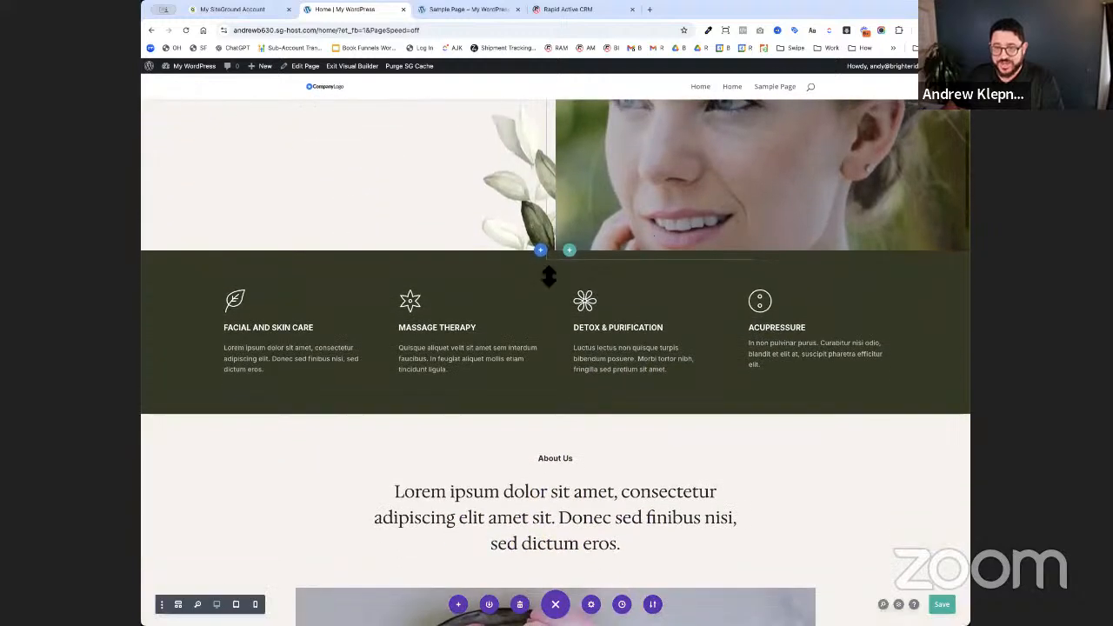
click(556, 410)
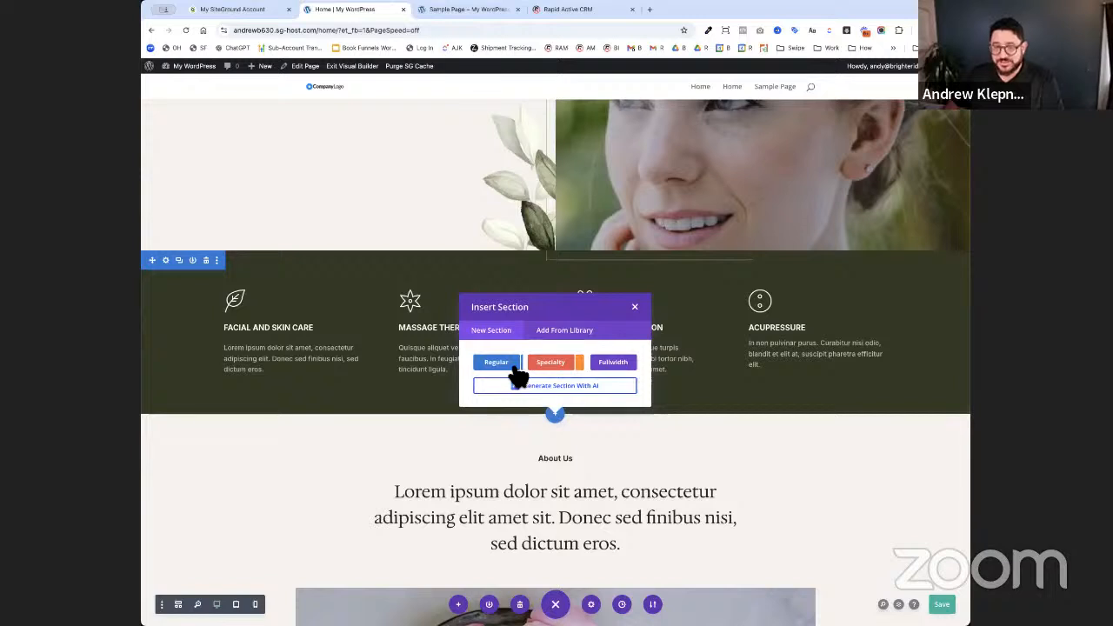
click(515, 370)
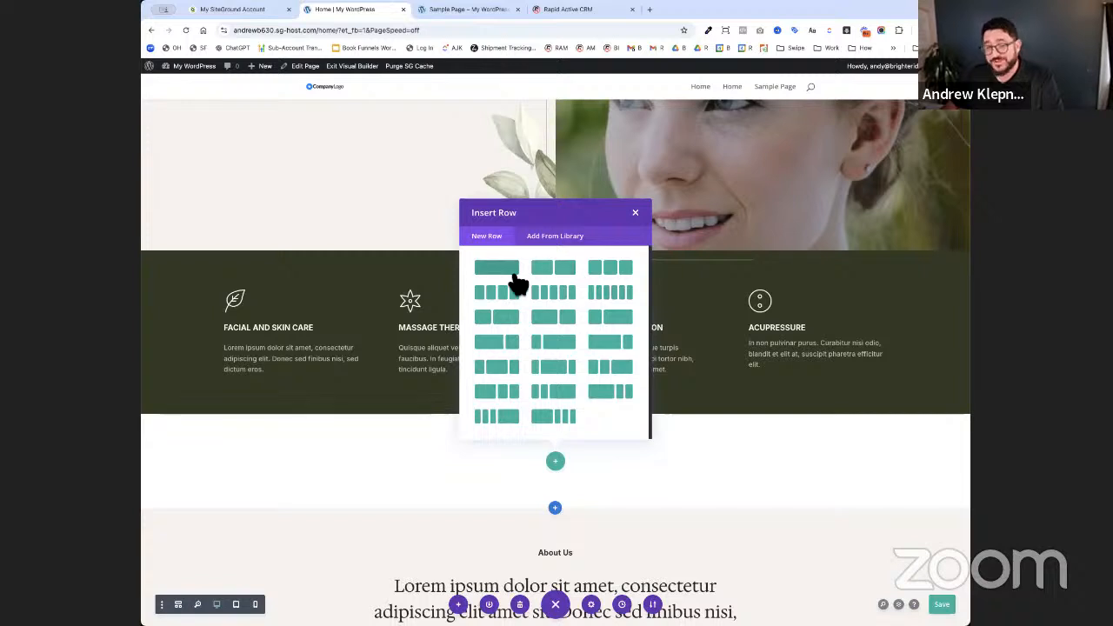
click(599, 275)
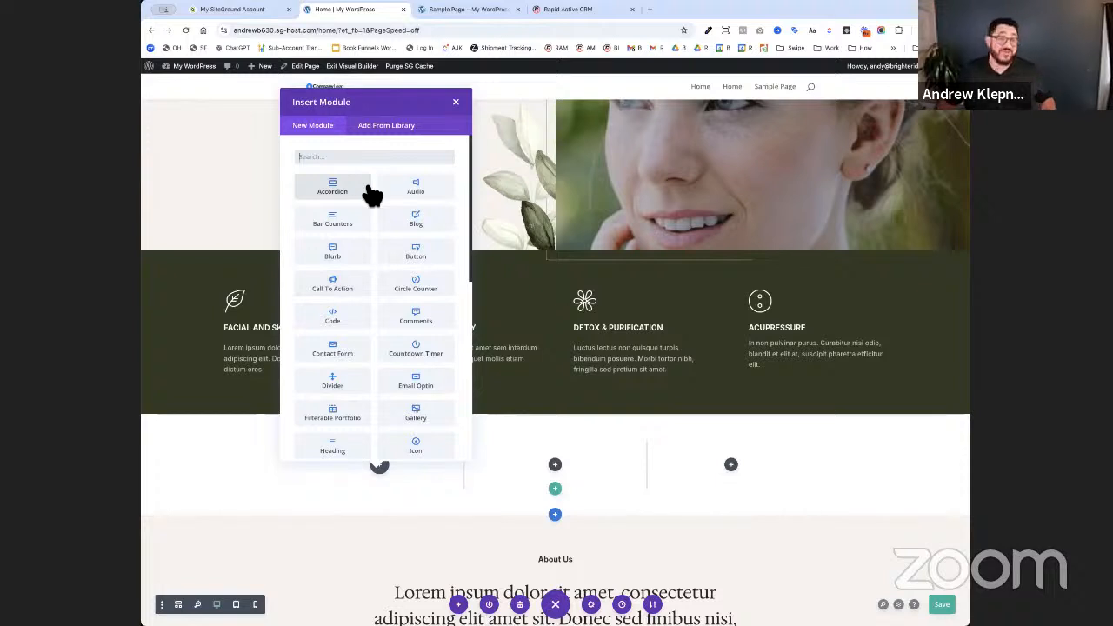
- Add a Blurb module to the first column of the new row and open its image and icon settings
scroll(421, 236, down, 3)
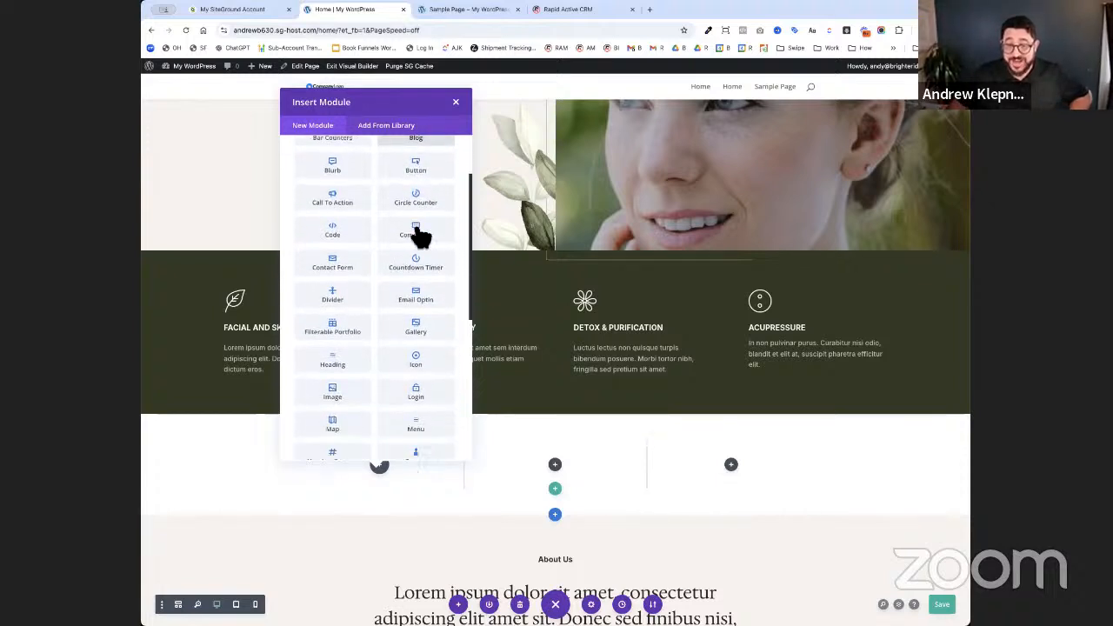
scroll(420, 236, down, 3)
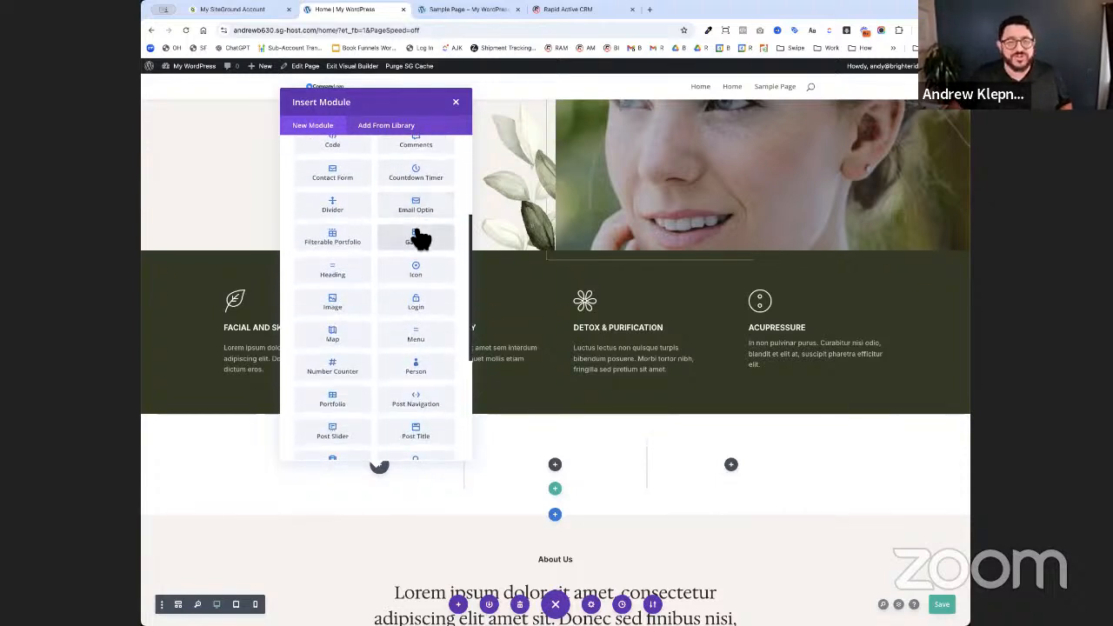
scroll(420, 236, down, 5)
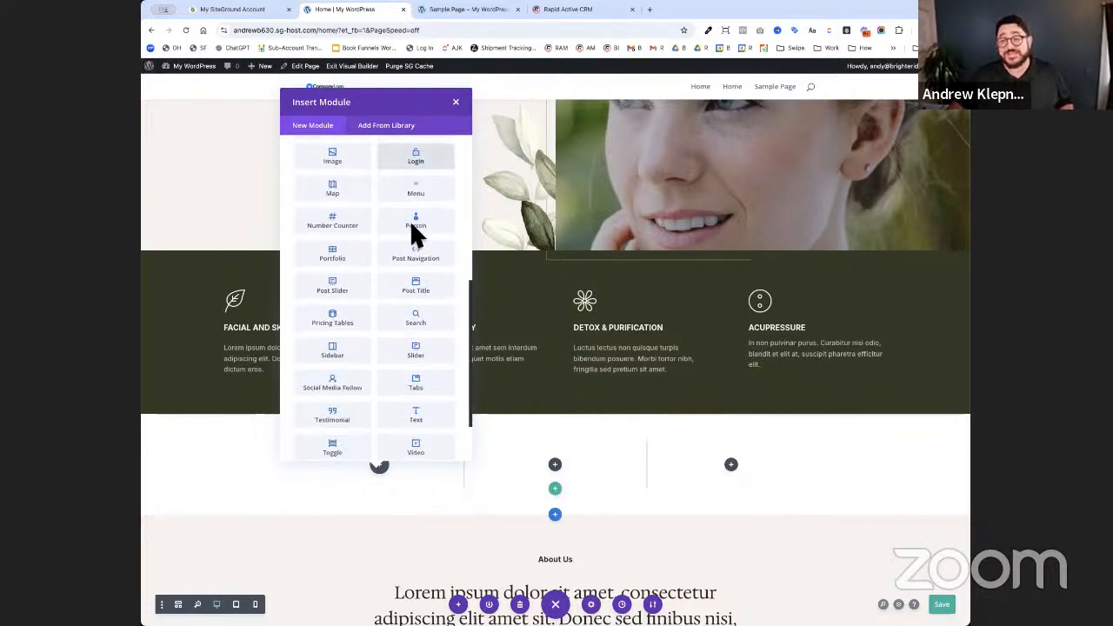
scroll(421, 237, up, 10)
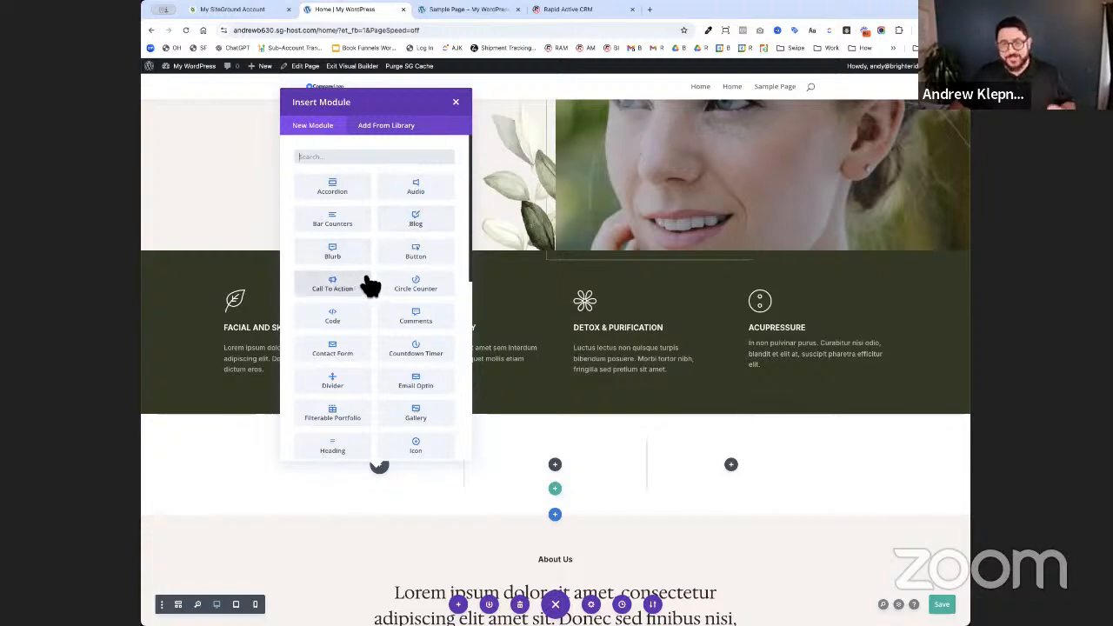
click(346, 257)
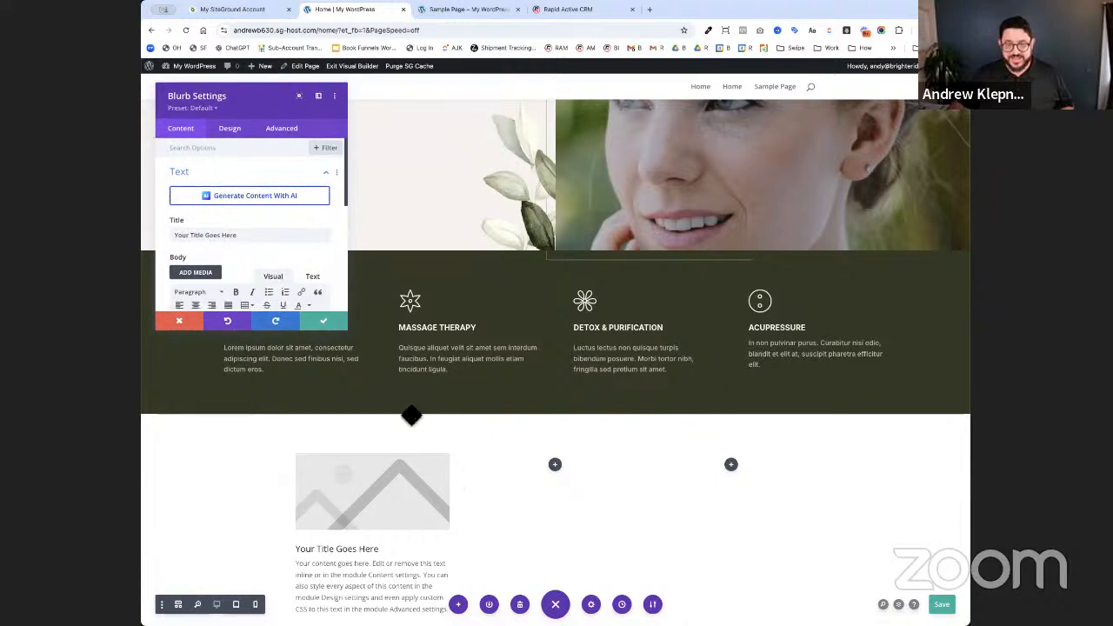
scroll(404, 487, down, 2)
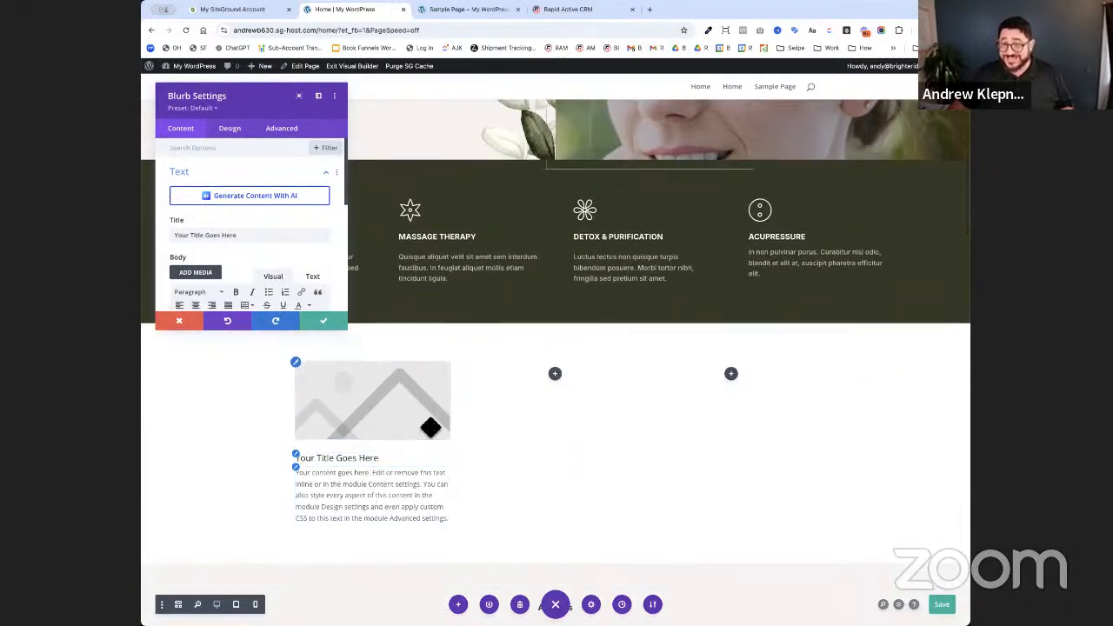
scroll(272, 224, down, 5)
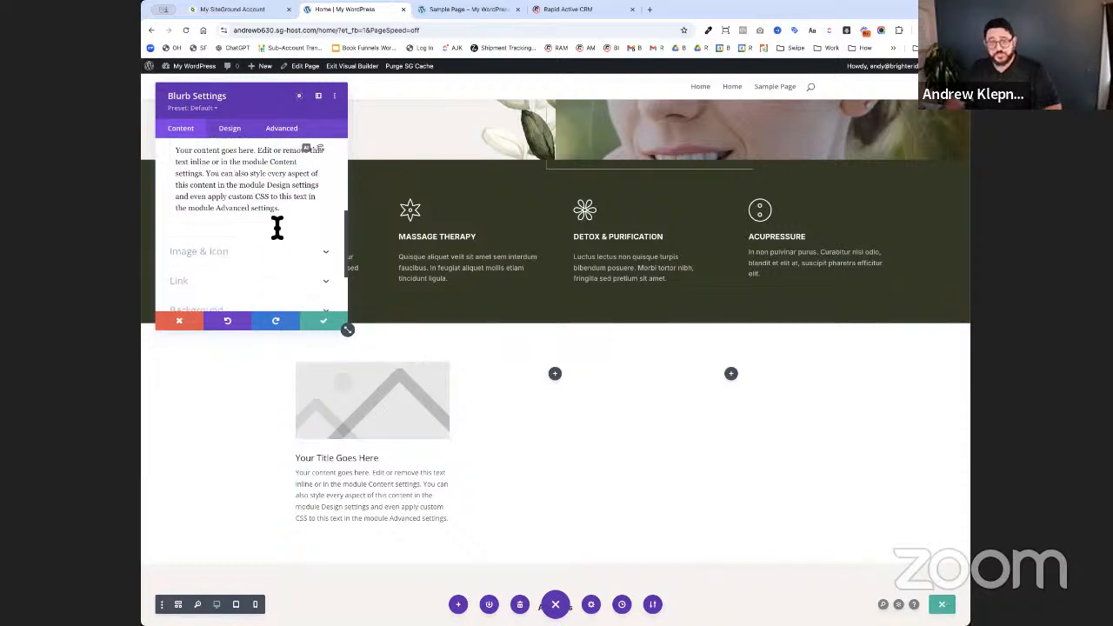
click(217, 254)
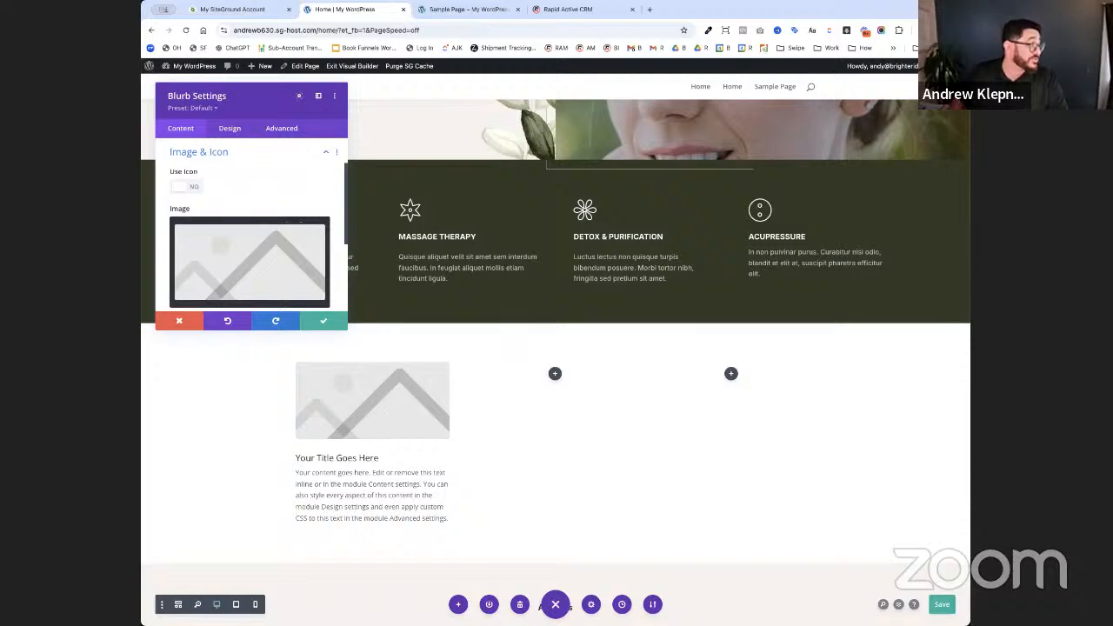
- Open pexels.com in a new browser tab, browse the free stock photos and search them for "spa"
drag(724, 12, 739, 30)
scroll(628, 259, down, 9)
scroll(628, 258, down, 10)
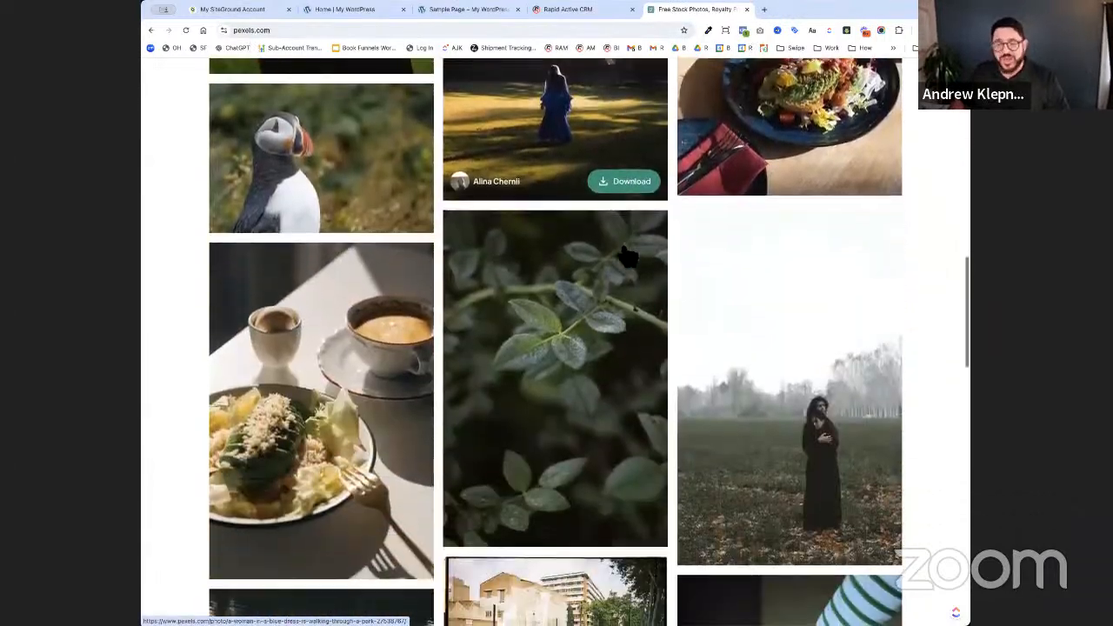
scroll(628, 258, down, 3)
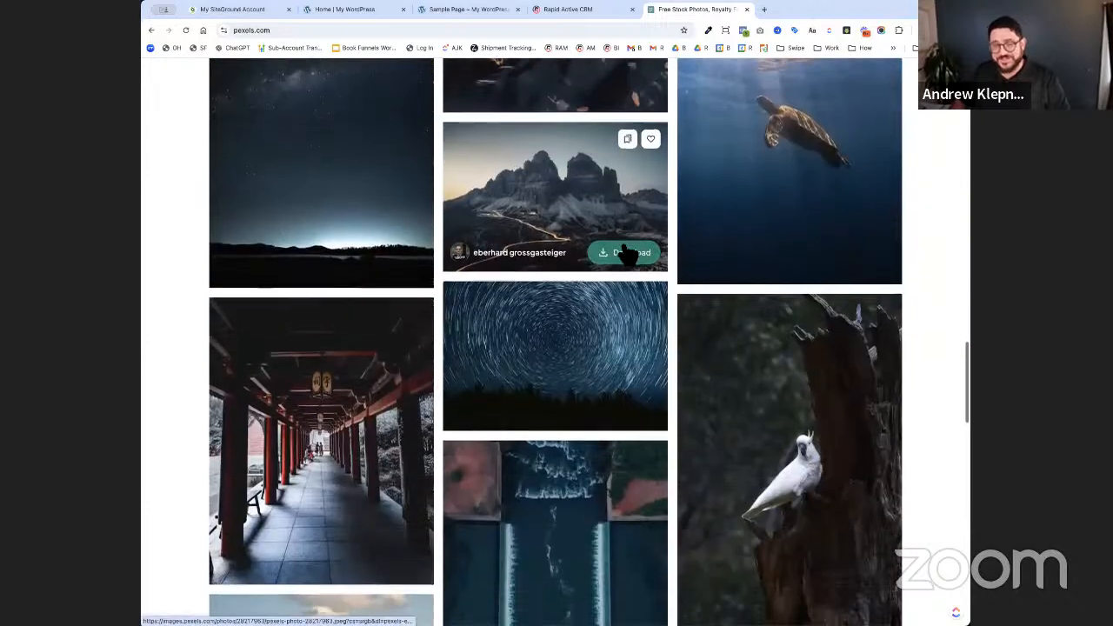
scroll(789, 298, up, 10)
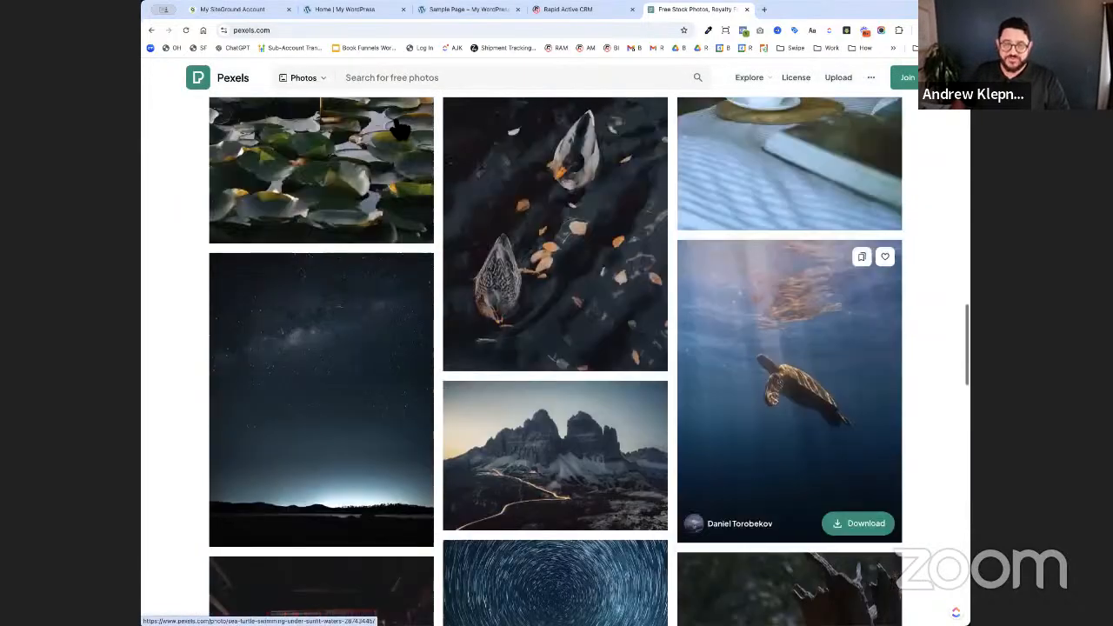
click(379, 80)
text(spa)
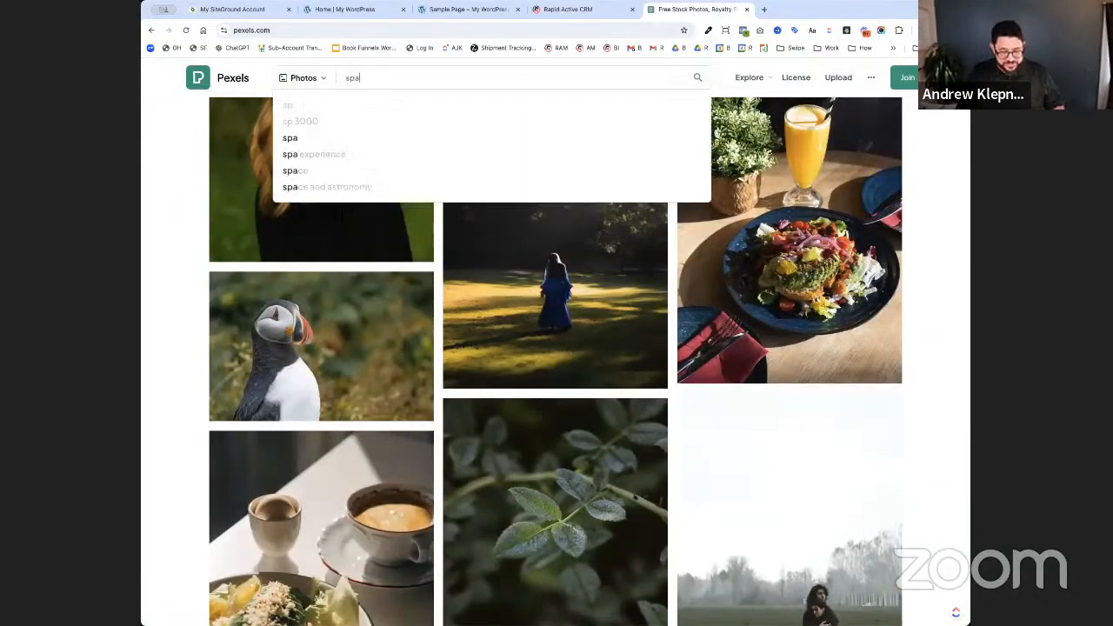
key(Return)
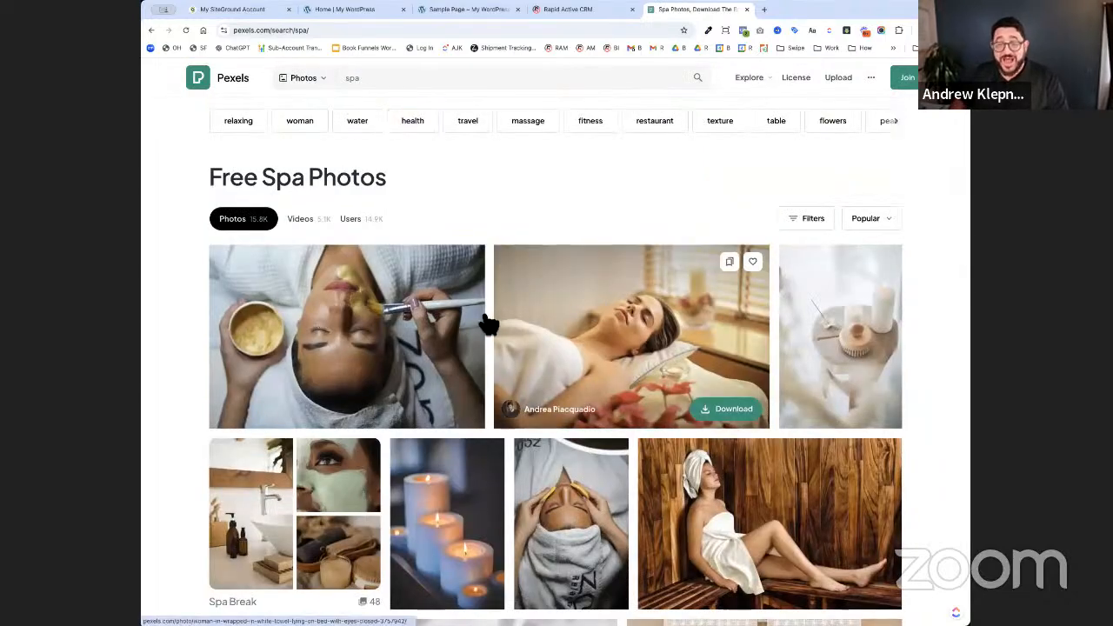
- Look over the spa photos and download the one of a woman getting a facial mask applied with a brush
scroll(490, 319, down, 3)
scroll(504, 323, up, 3)
scroll(500, 324, down, 3)
scroll(487, 324, up, 3)
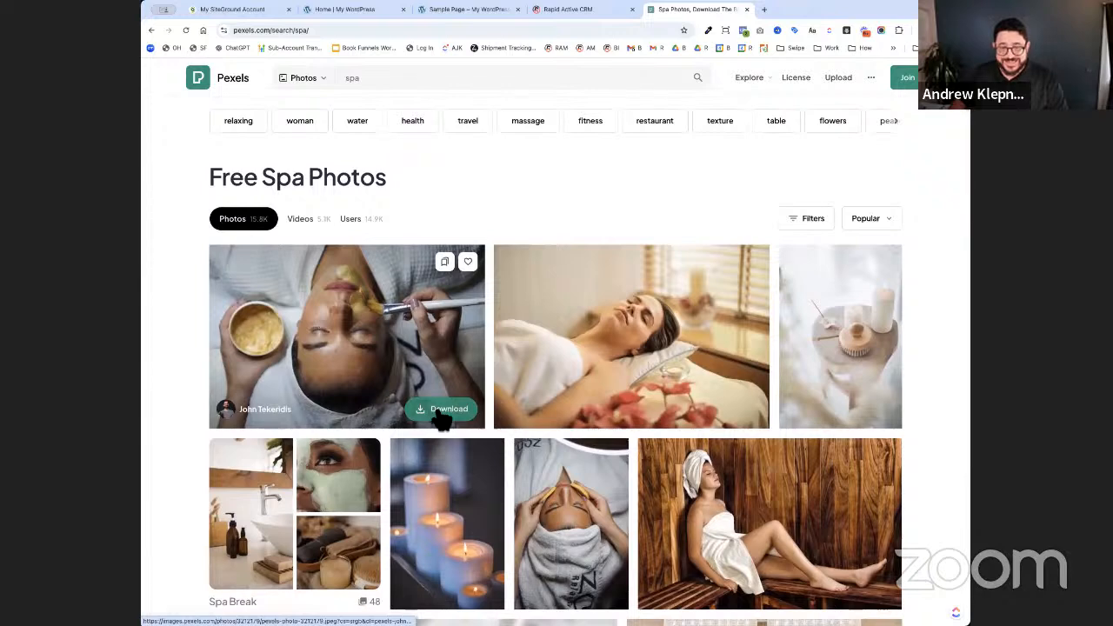
click(440, 416)
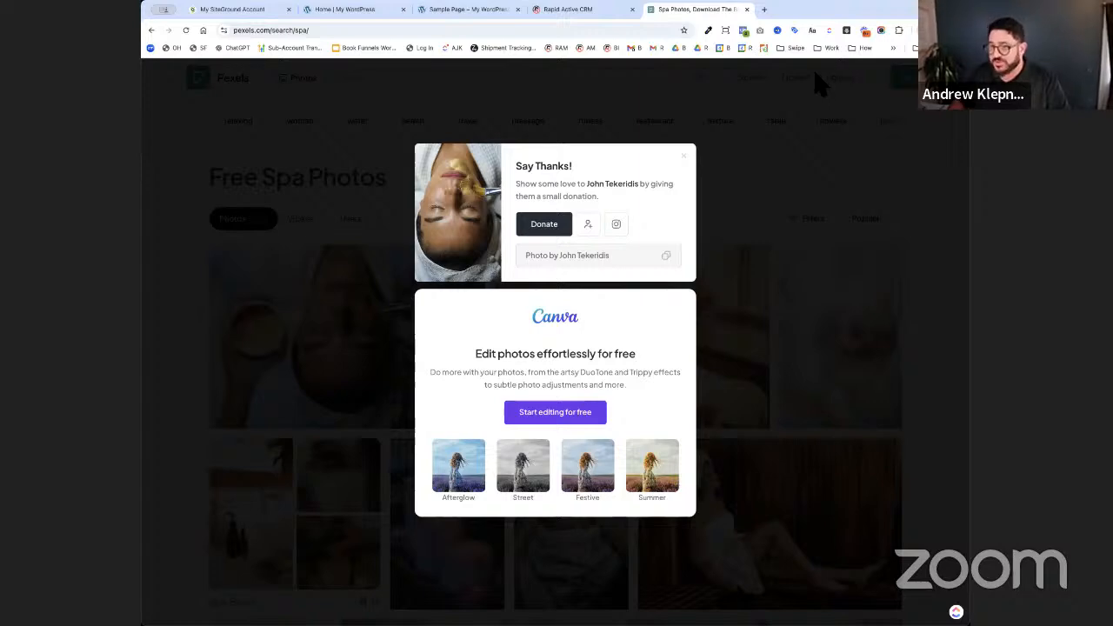
- Return to the Home page builder and close the Sample Page and Rapid Active CRM browser tabs
click(555, 10)
click(449, 13)
click(370, 13)
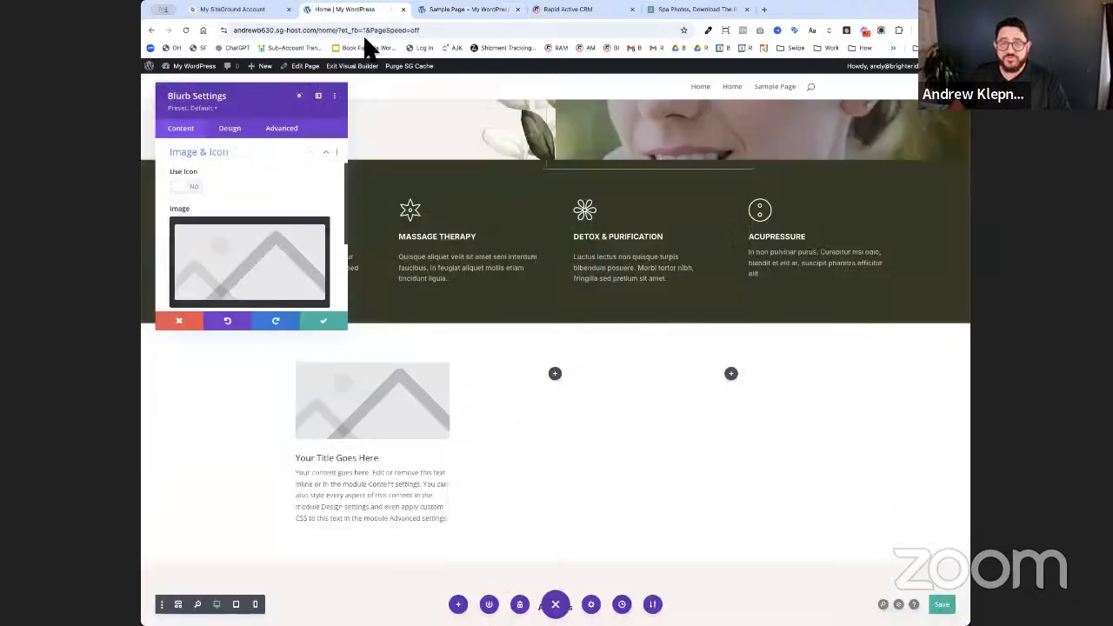
click(518, 8)
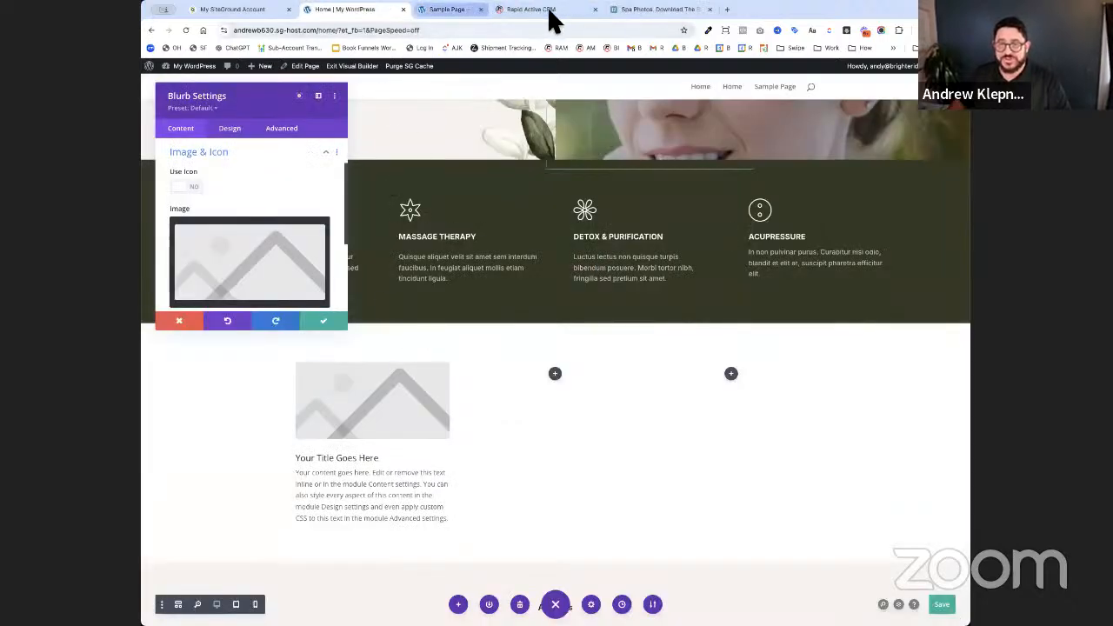
click(497, 11)
key(super+w)
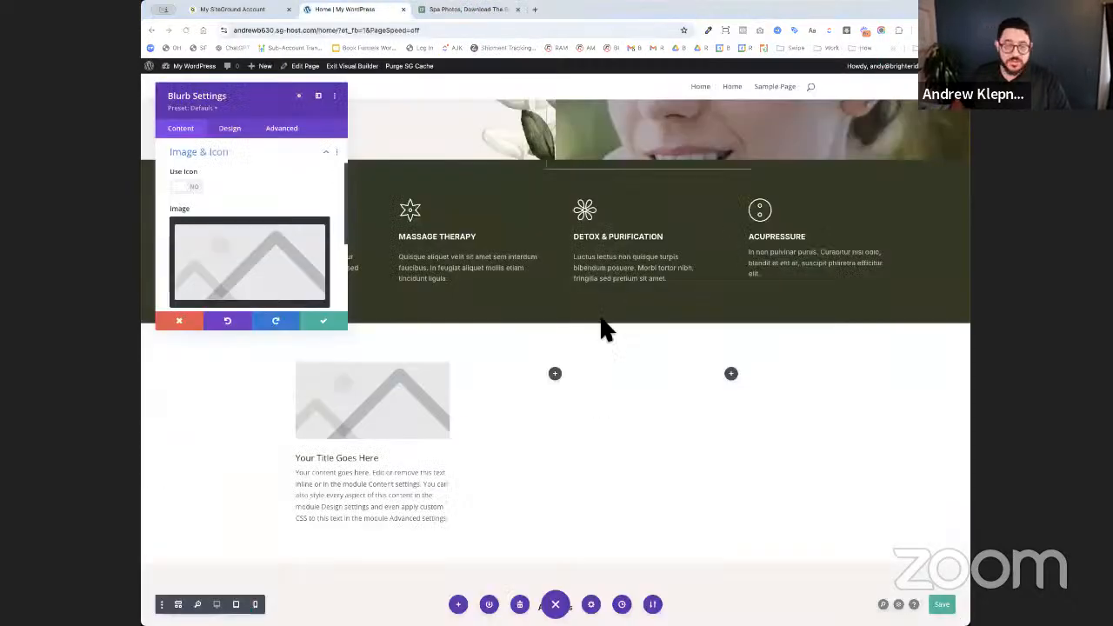
- Upload the downloaded facial mask photo to the media library and set it as the blurb's image
scroll(240, 212, down, 2)
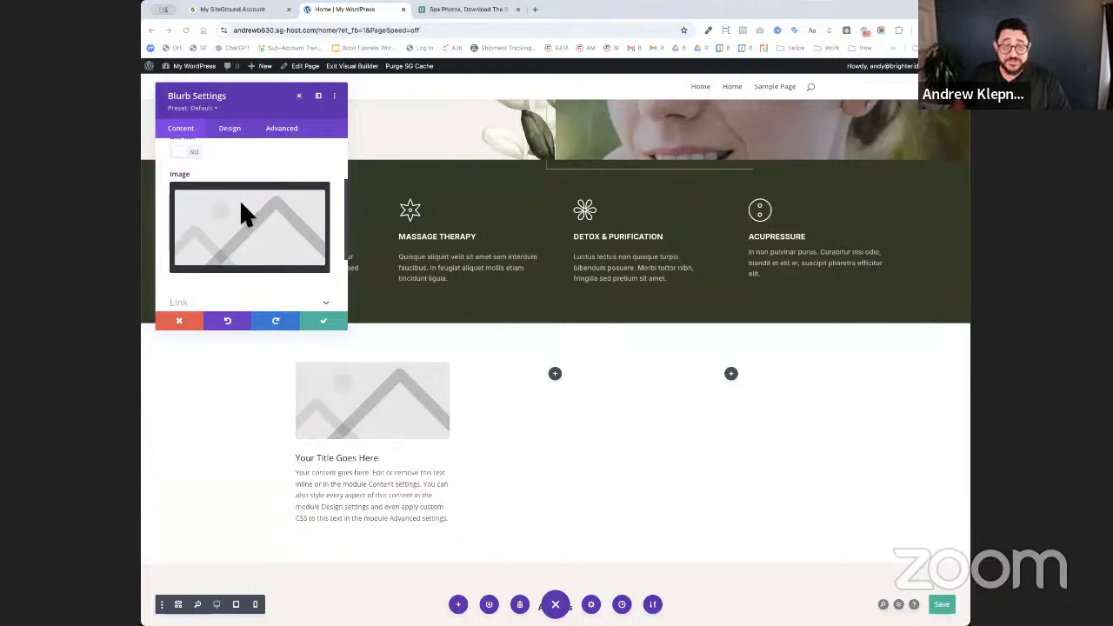
click(249, 223)
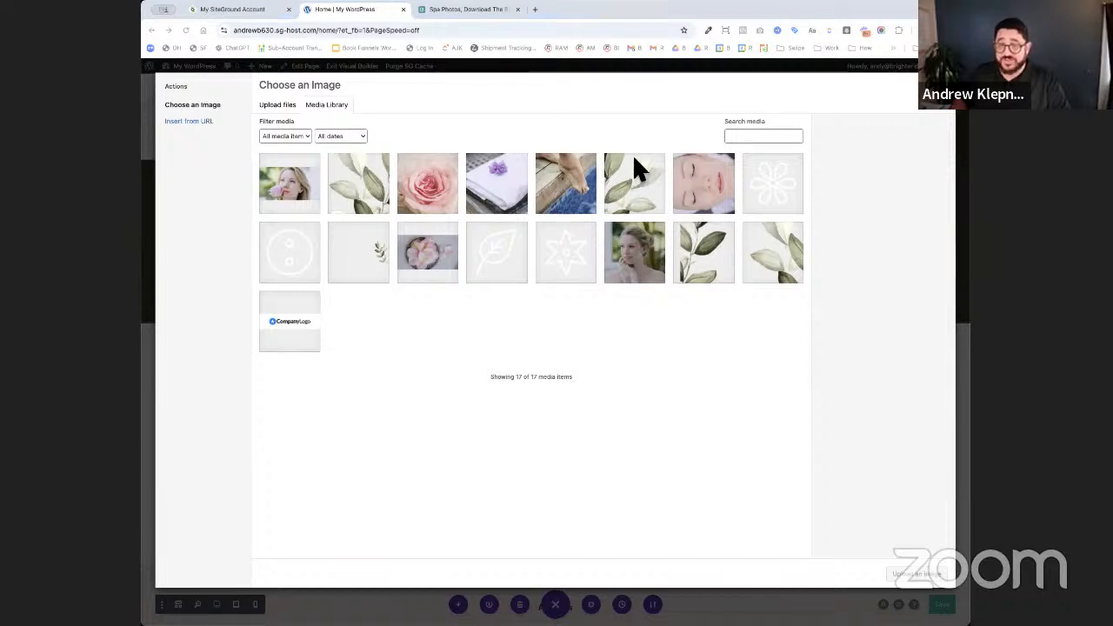
drag(660, 145, 447, 520)
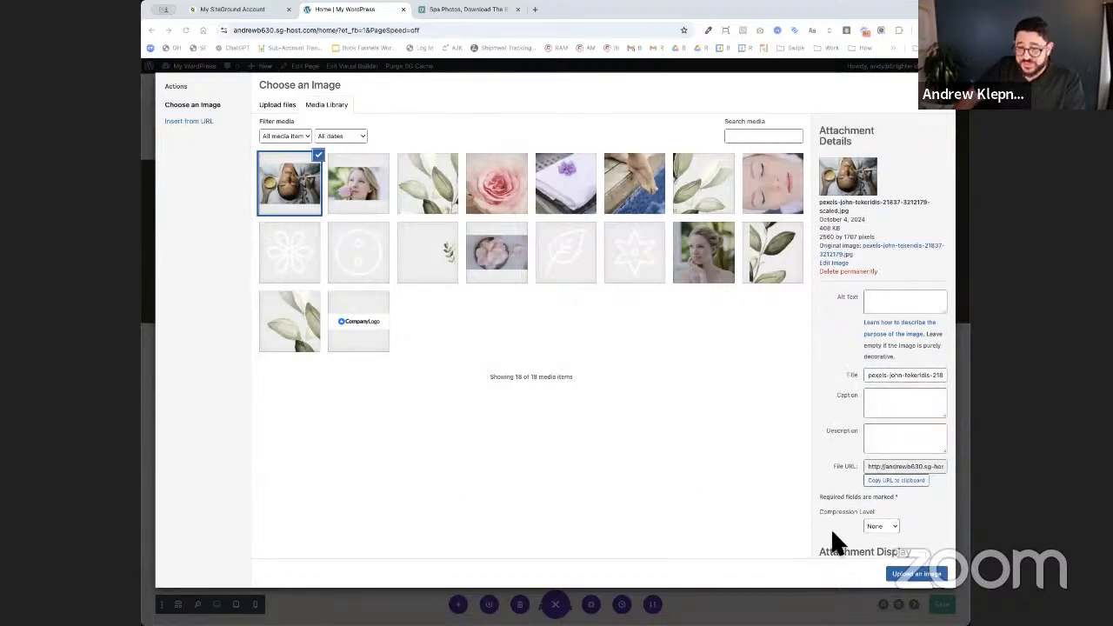
click(914, 577)
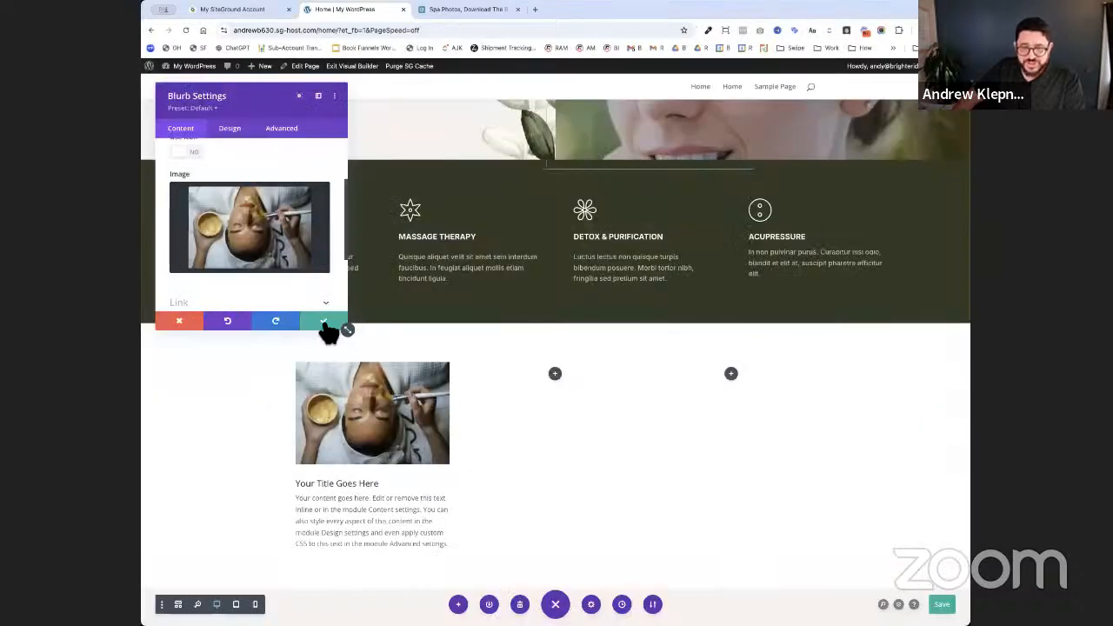
- Set the blurb's title to "Face Treatment"
scroll(283, 292, down, 1)
scroll(287, 292, up, 3)
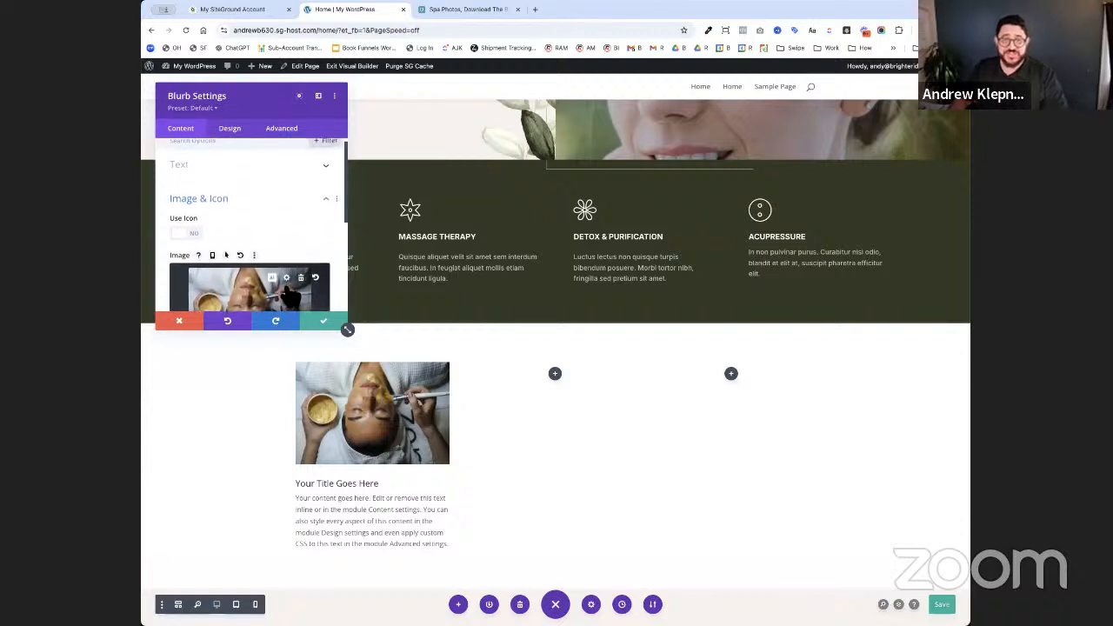
click(274, 181)
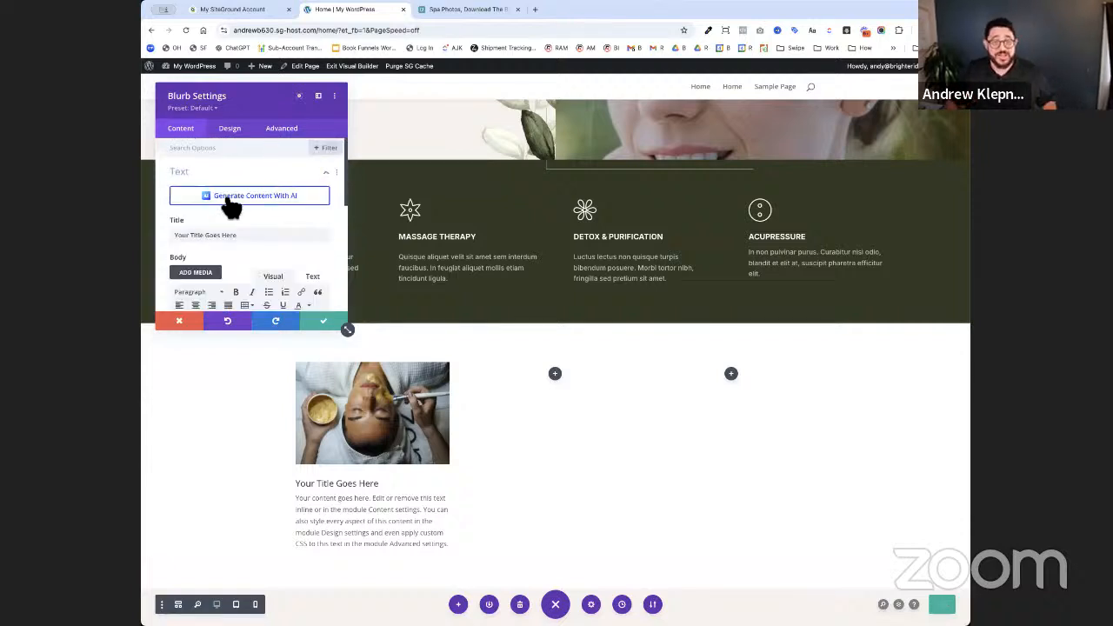
triple_click(251, 237)
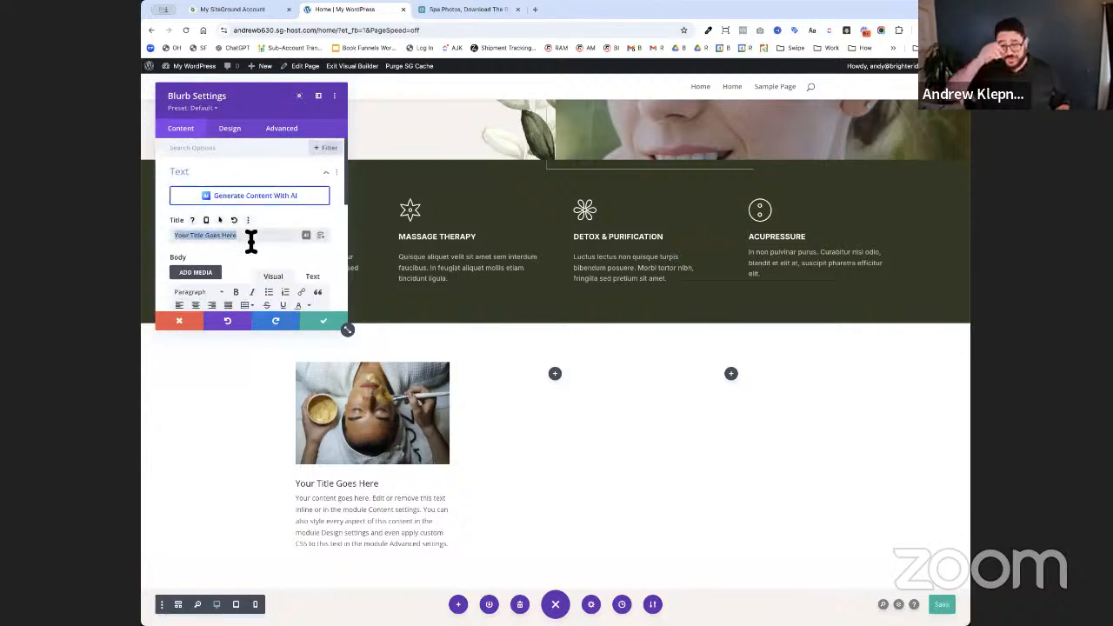
text(Face Treatment)
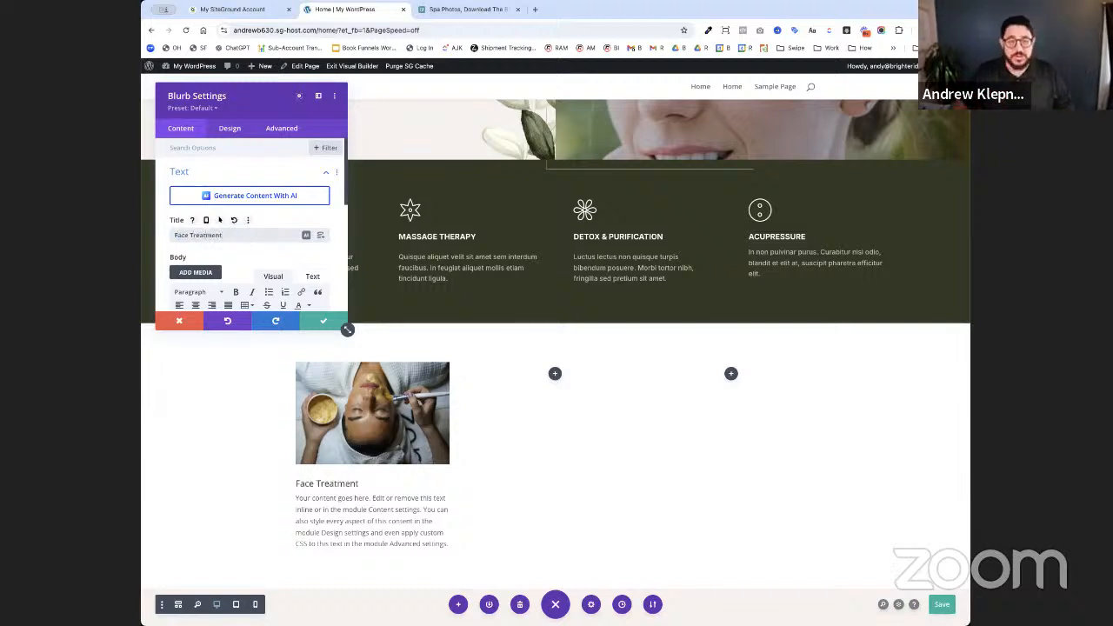
- Generate the blurb's body paragraph with Divi AI from the prompt "Spa Face Treatment" and use the resulting text
scroll(252, 245, down, 5)
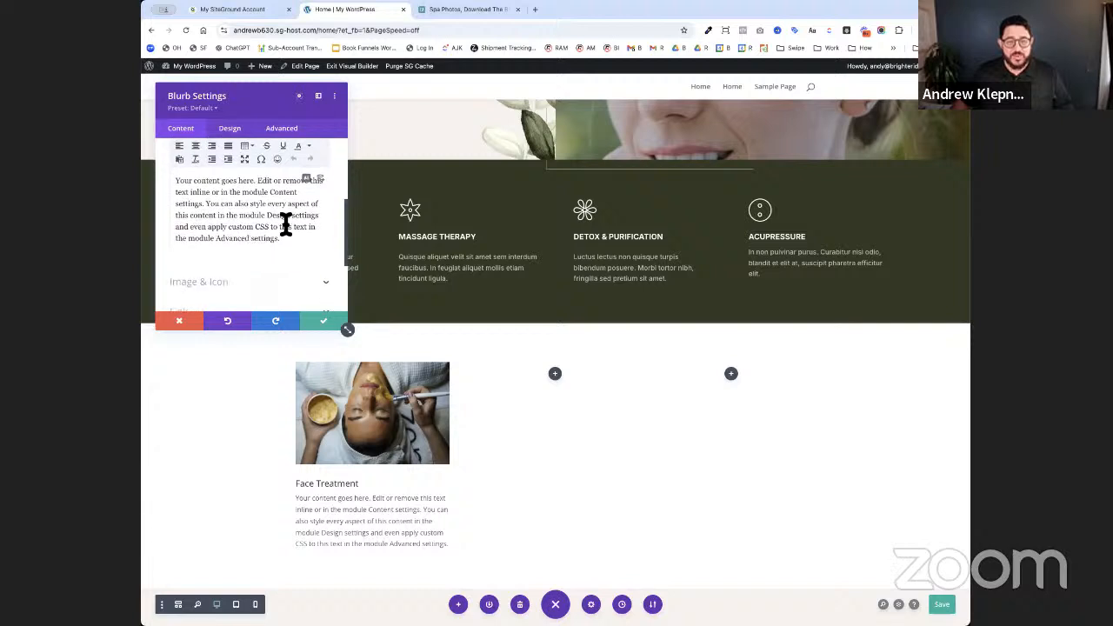
scroll(234, 239, up, 1)
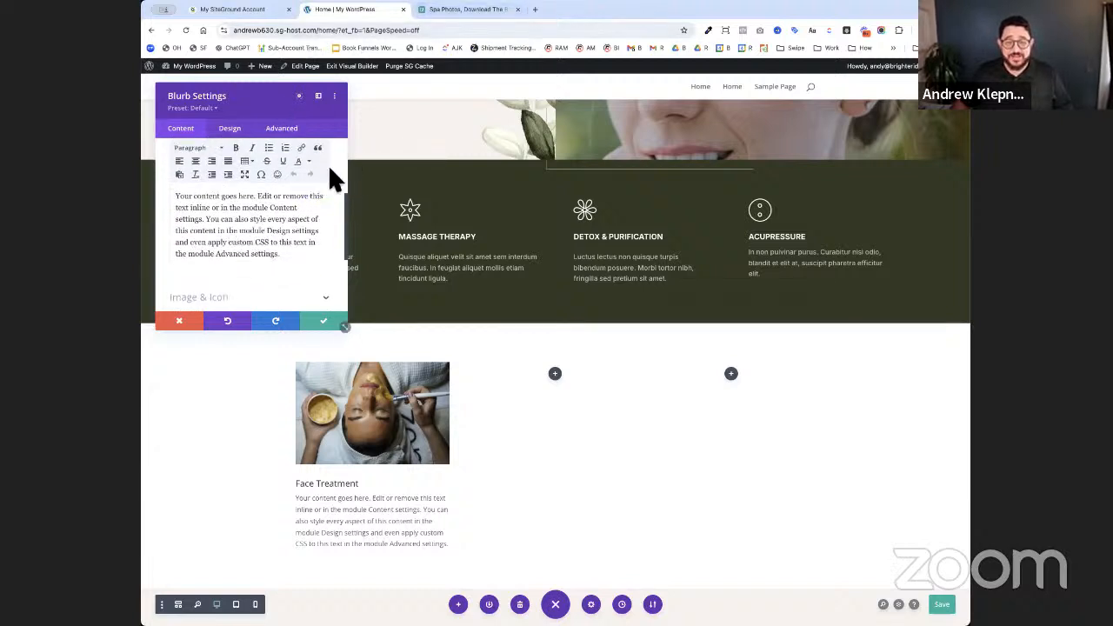
click(317, 199)
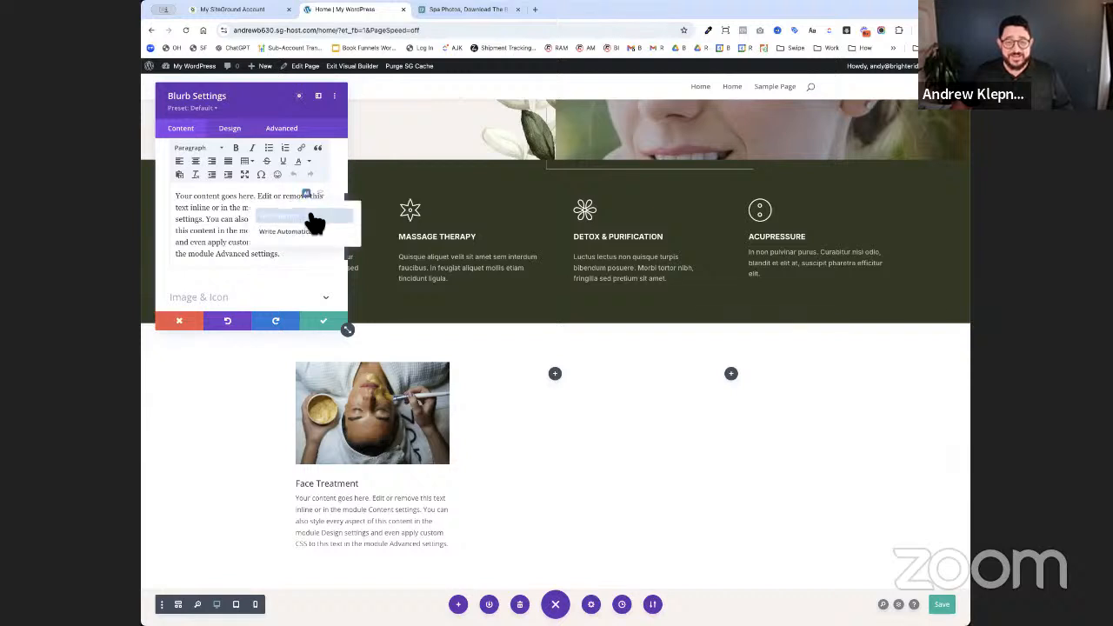
click(296, 215)
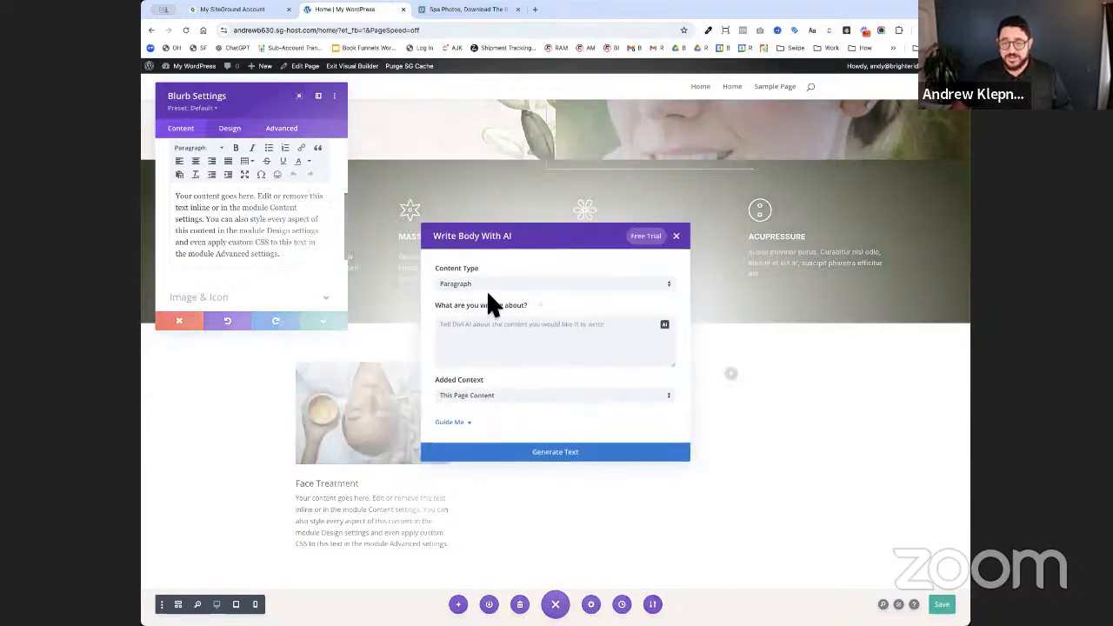
click(492, 330)
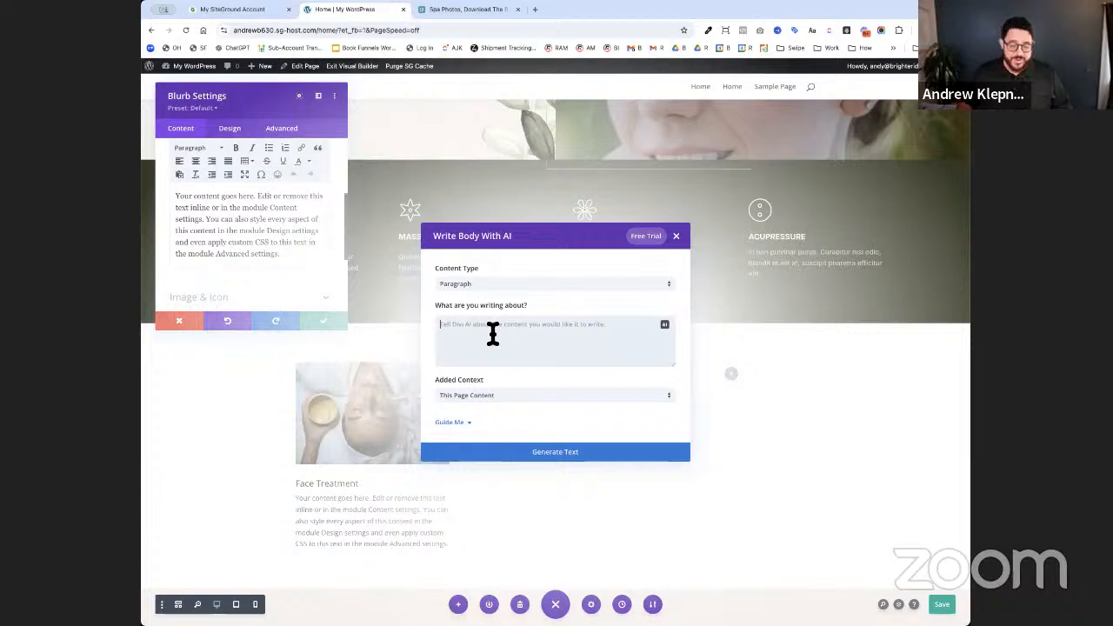
text(Spa Face Treatment)
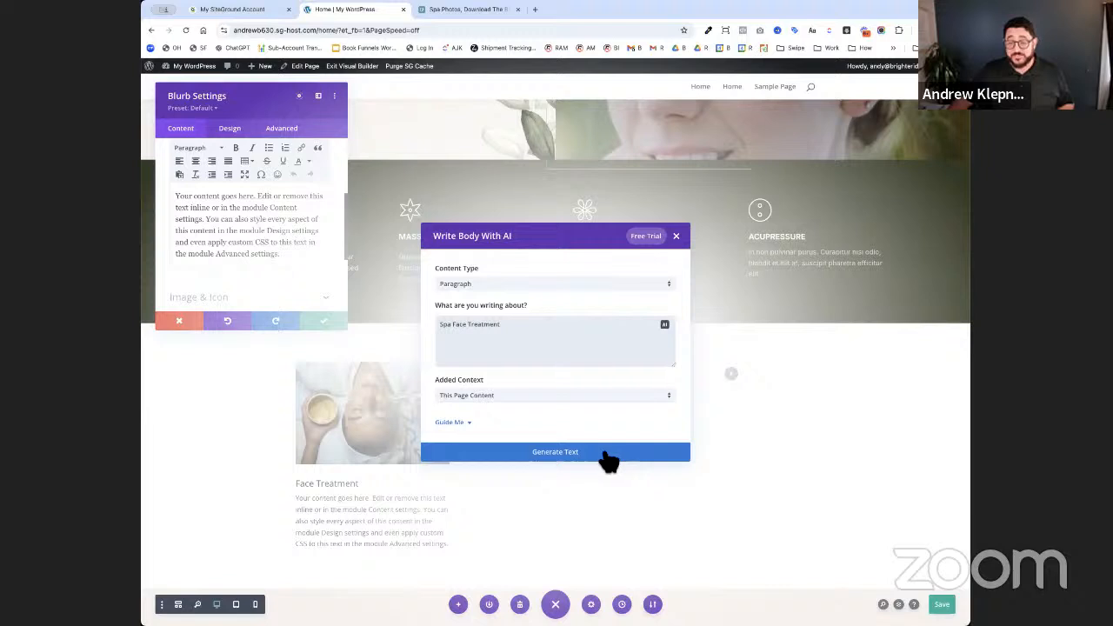
click(570, 456)
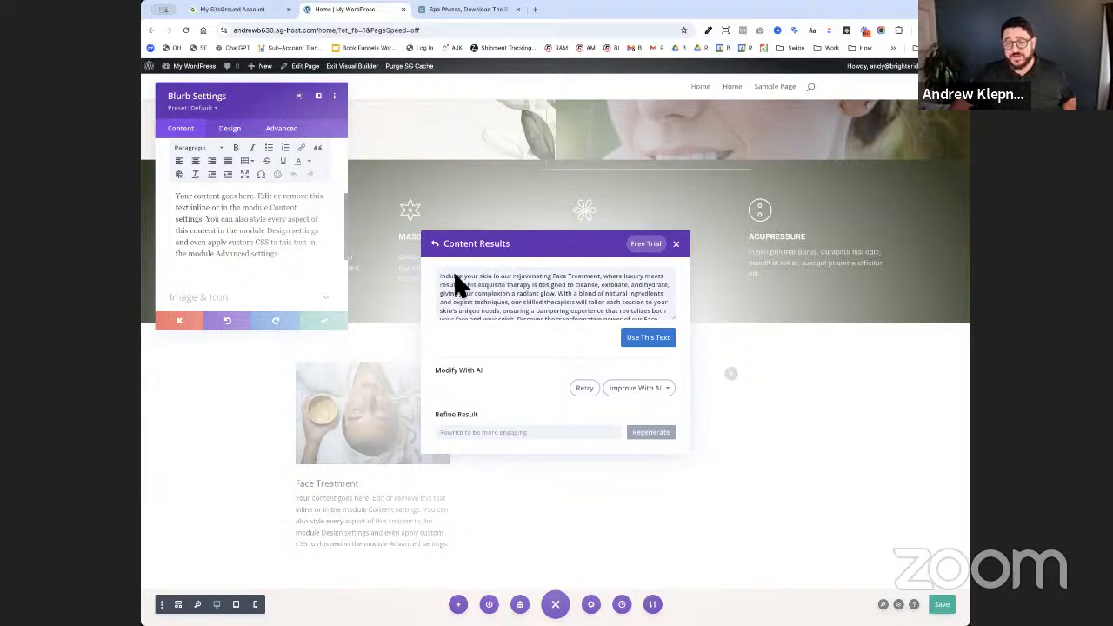
click(648, 338)
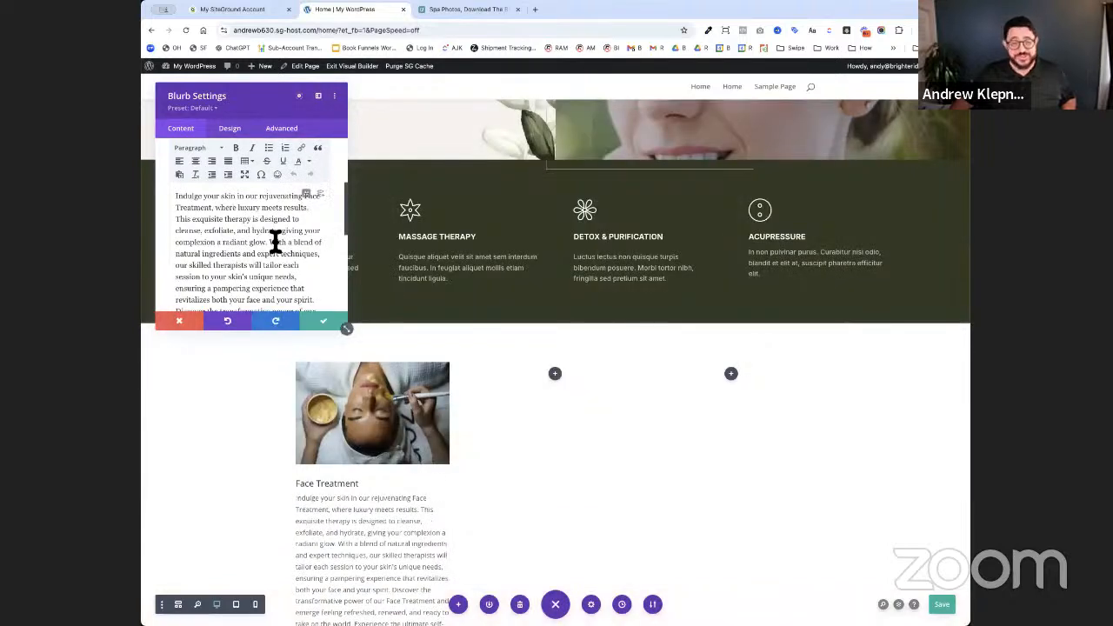
- Shorten the blurb's body text by deleting everything after "giving your complexion a radiant glow."
scroll(286, 258, down, 1)
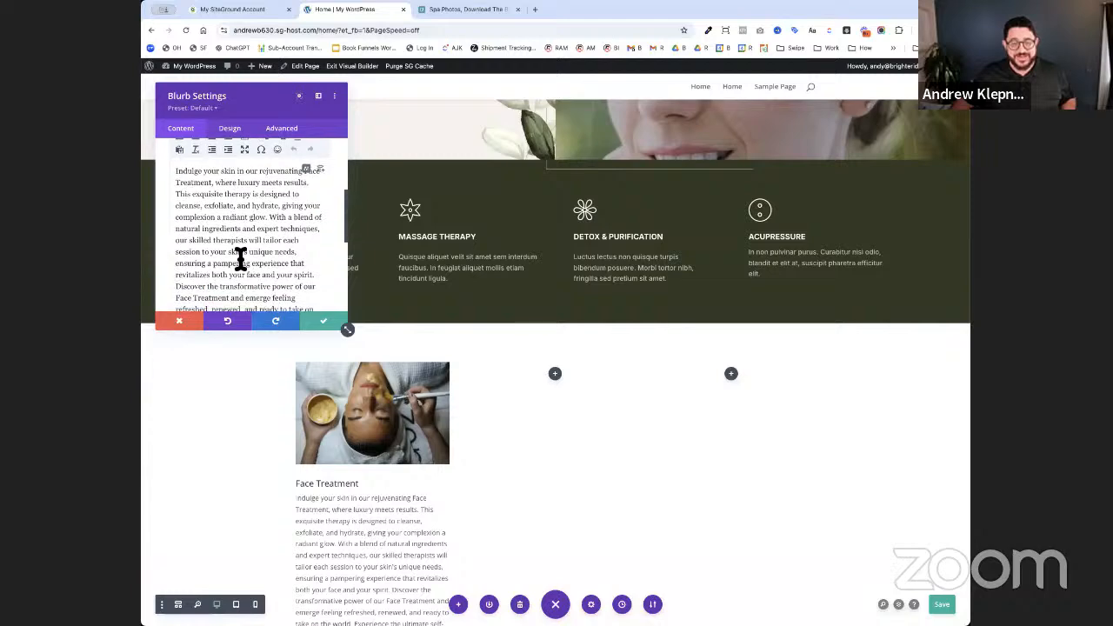
scroll(358, 459, down, 2)
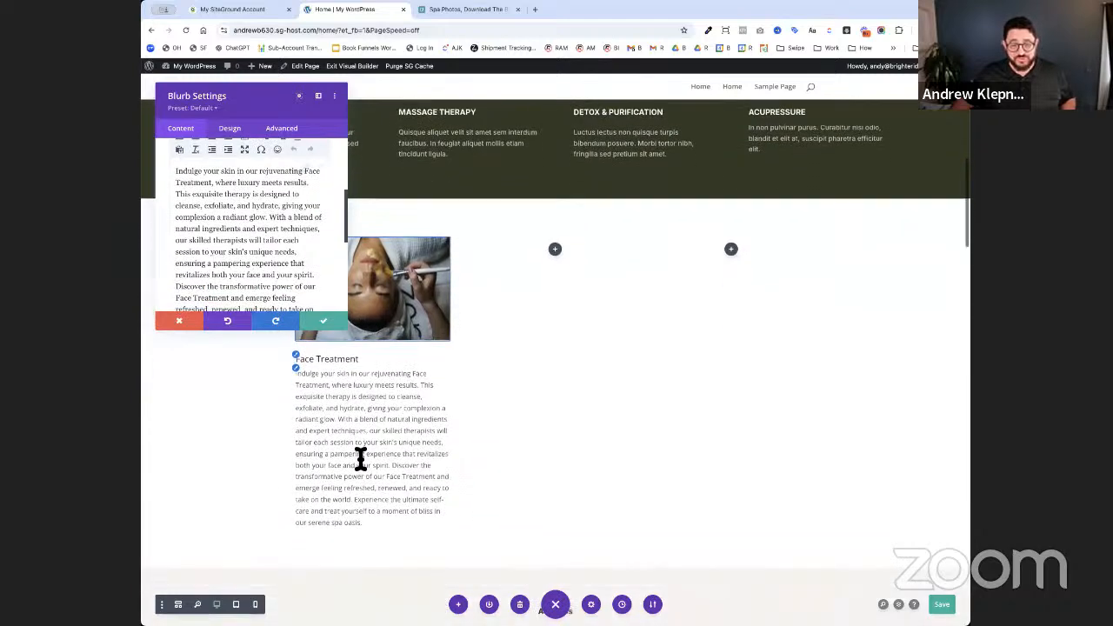
scroll(359, 458, up, 1)
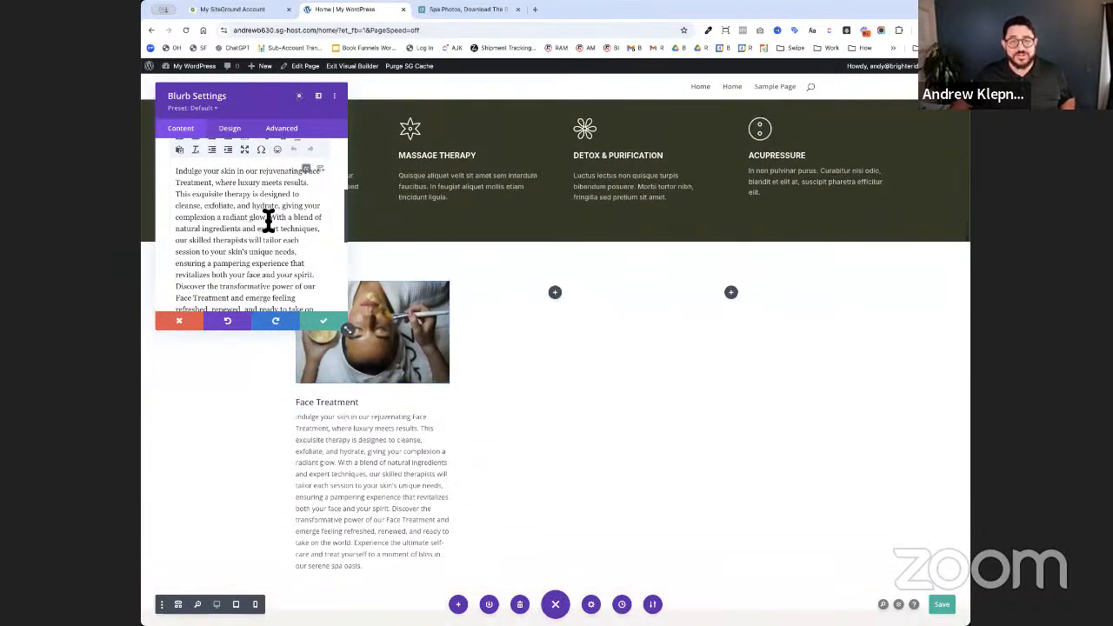
drag(273, 218, 317, 306)
key(BackSpace)
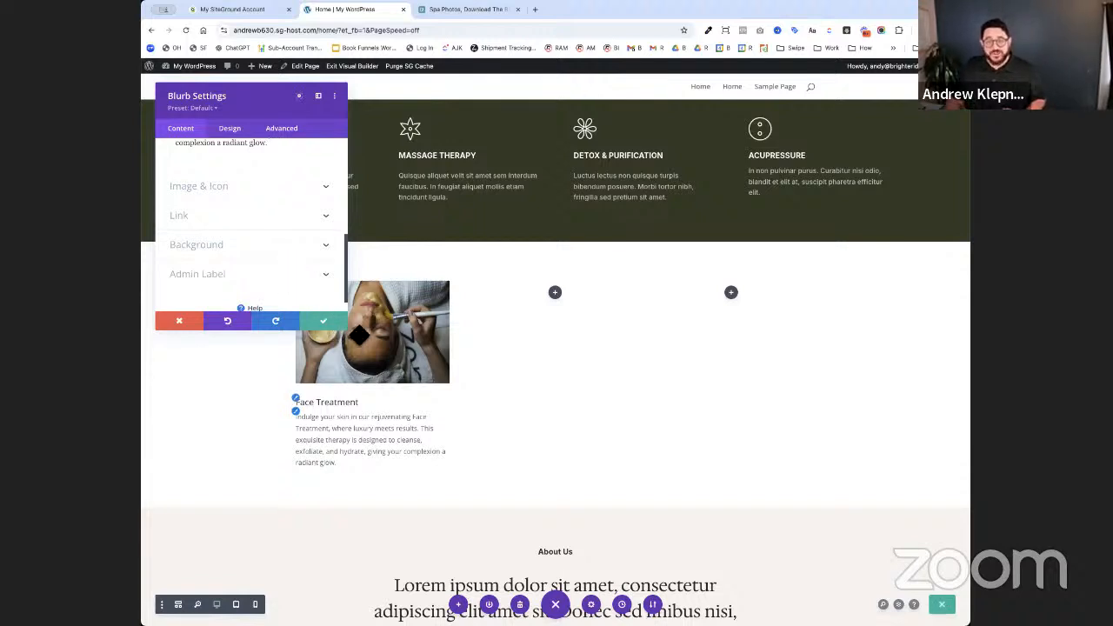
- Enlarge the Blurb Settings window and move it clear of the Face Treatment blurb
drag(347, 333, 444, 448)
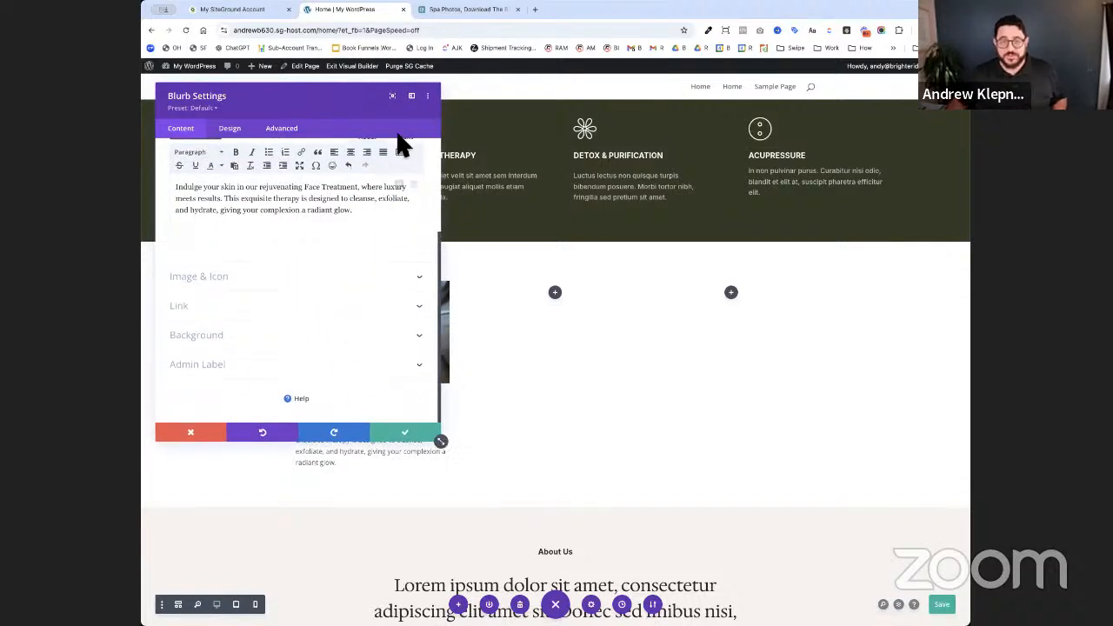
drag(348, 95, 789, 193)
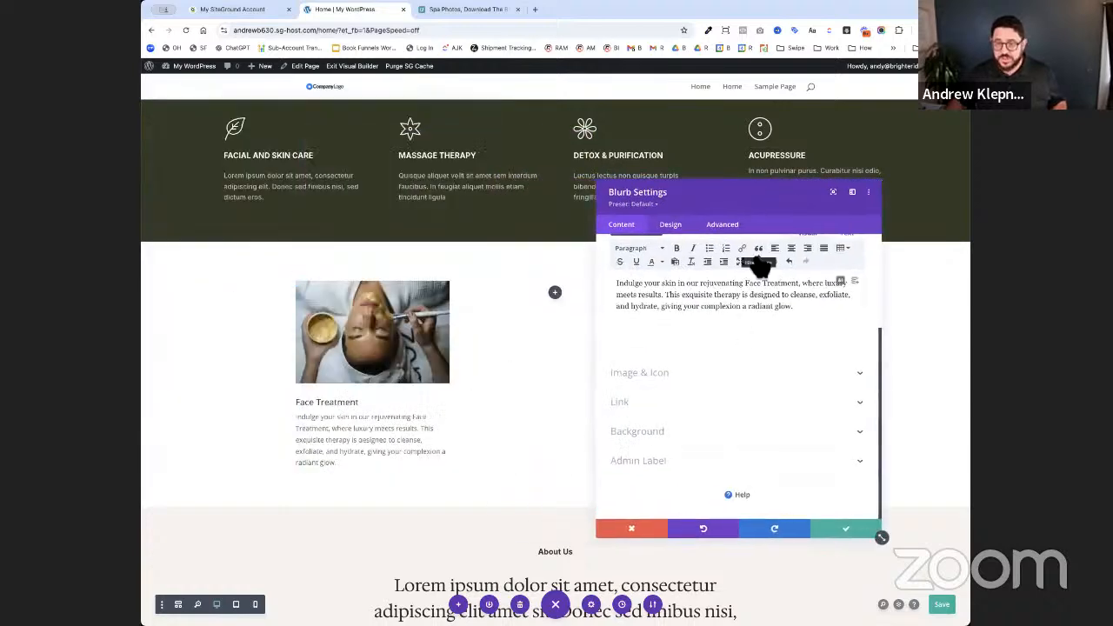
scroll(665, 313, up, 3)
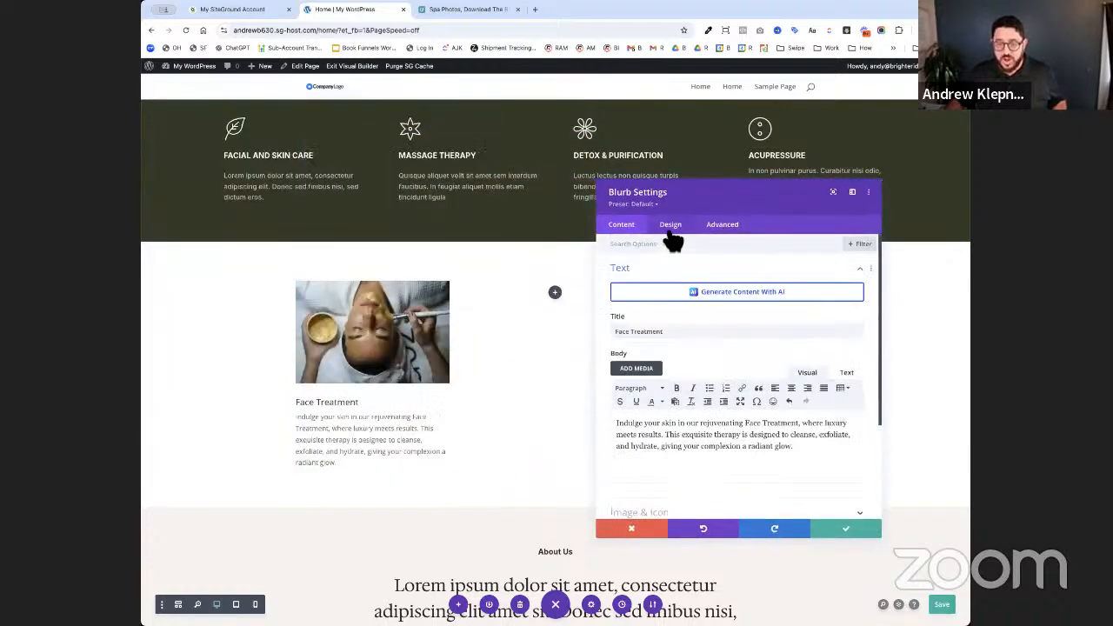
- Center the blurb's title text and save the blurb settings
click(671, 229)
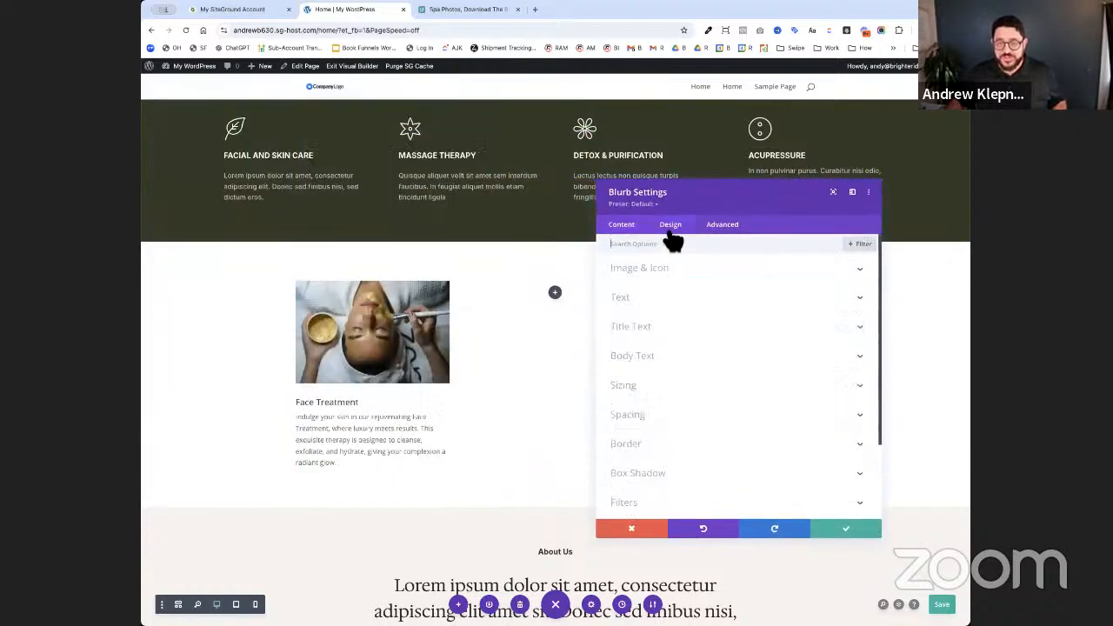
click(666, 330)
scroll(658, 355, down, 2)
click(706, 375)
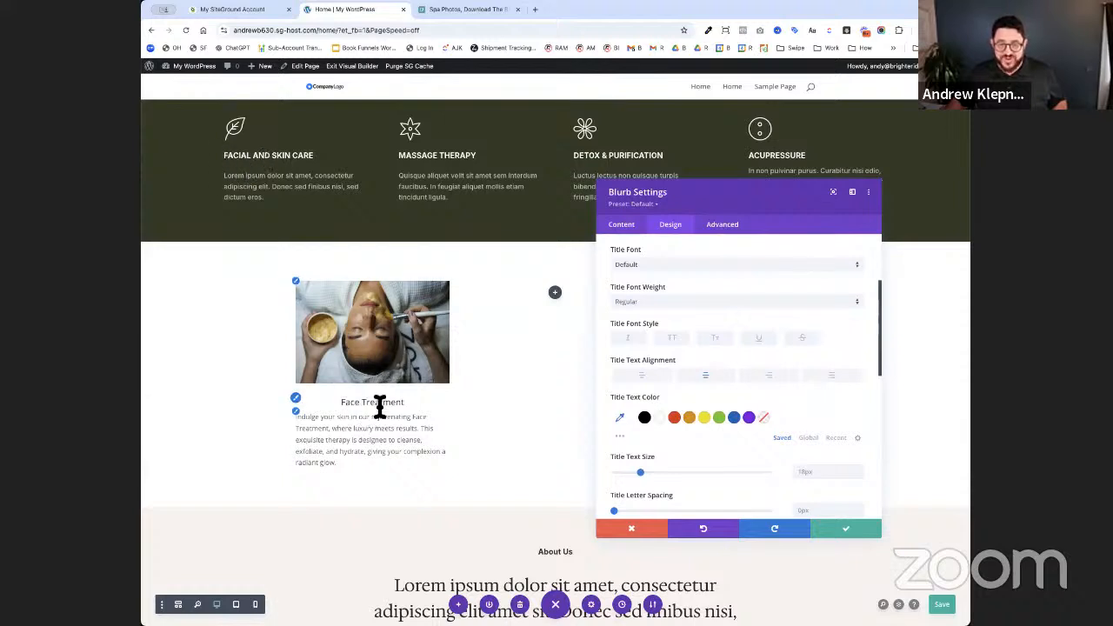
click(857, 530)
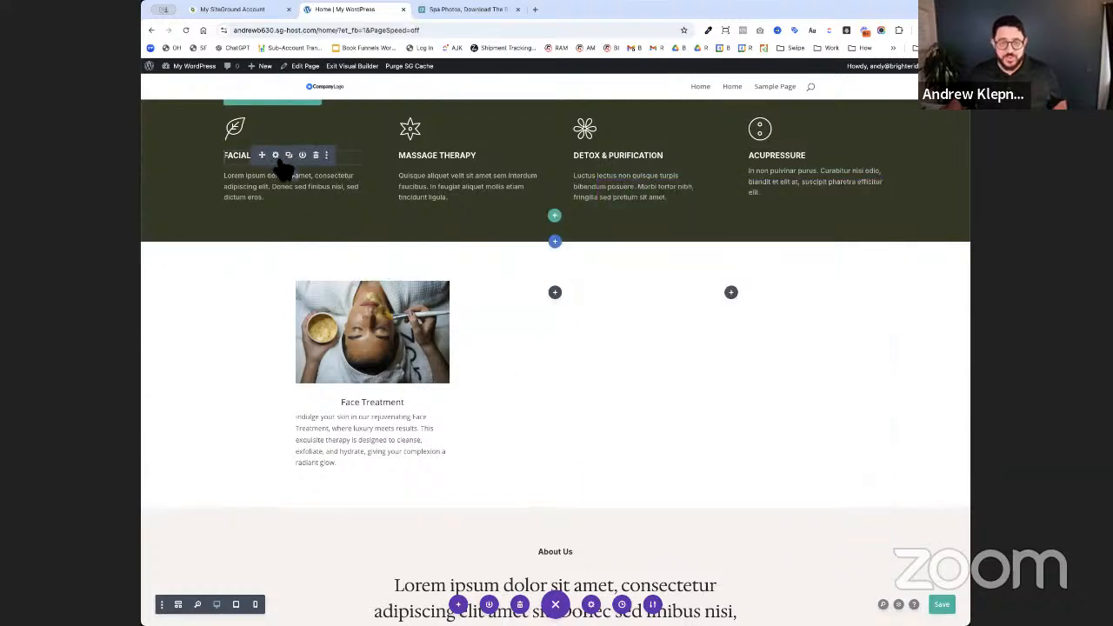
- Examine the "Facial and Skin Care" heading's level, font, weight and style, then close its settings without changes
click(276, 156)
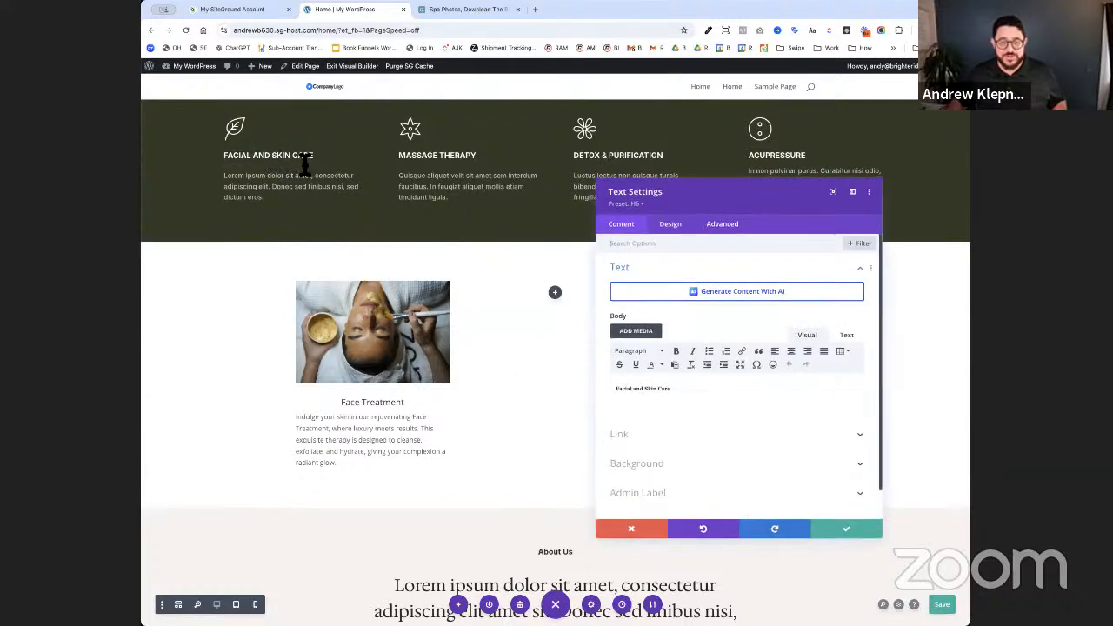
click(686, 226)
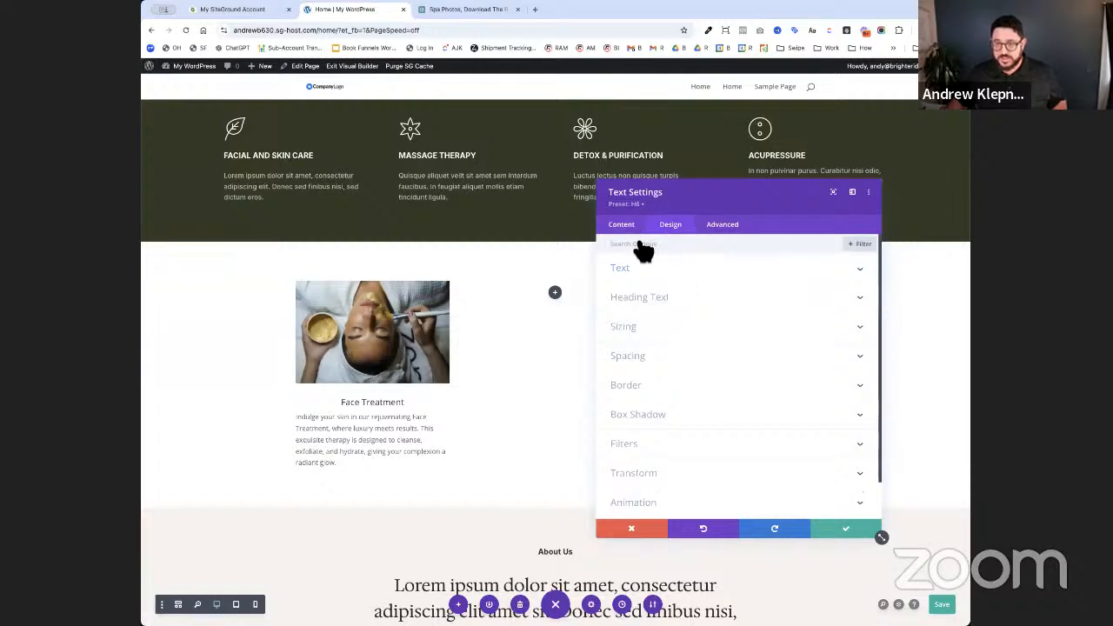
click(622, 225)
click(643, 270)
click(654, 271)
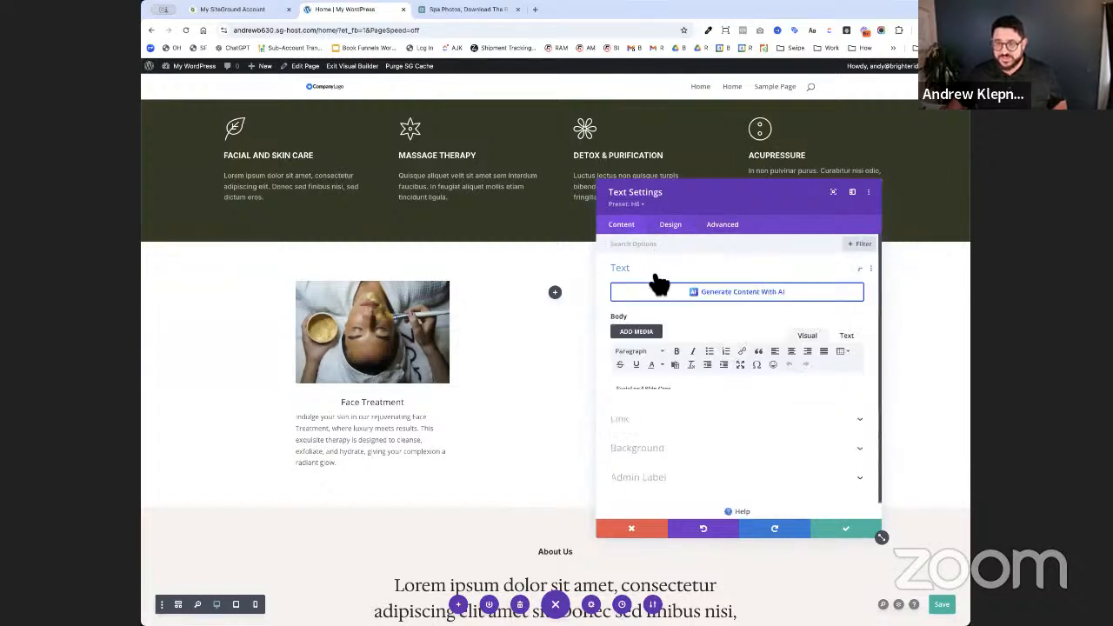
click(847, 337)
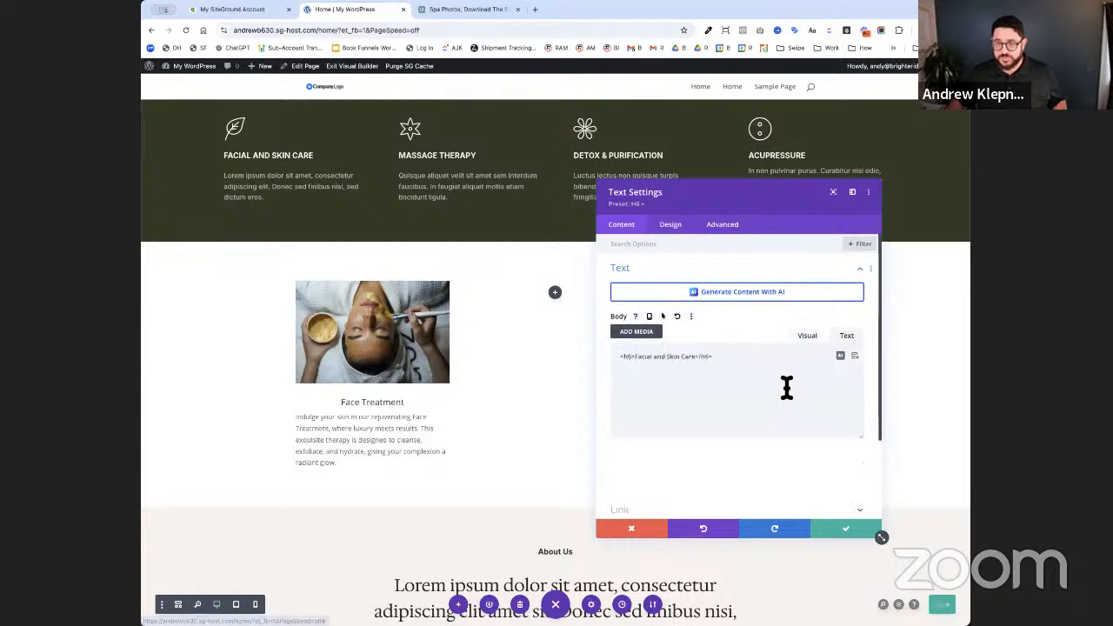
click(670, 226)
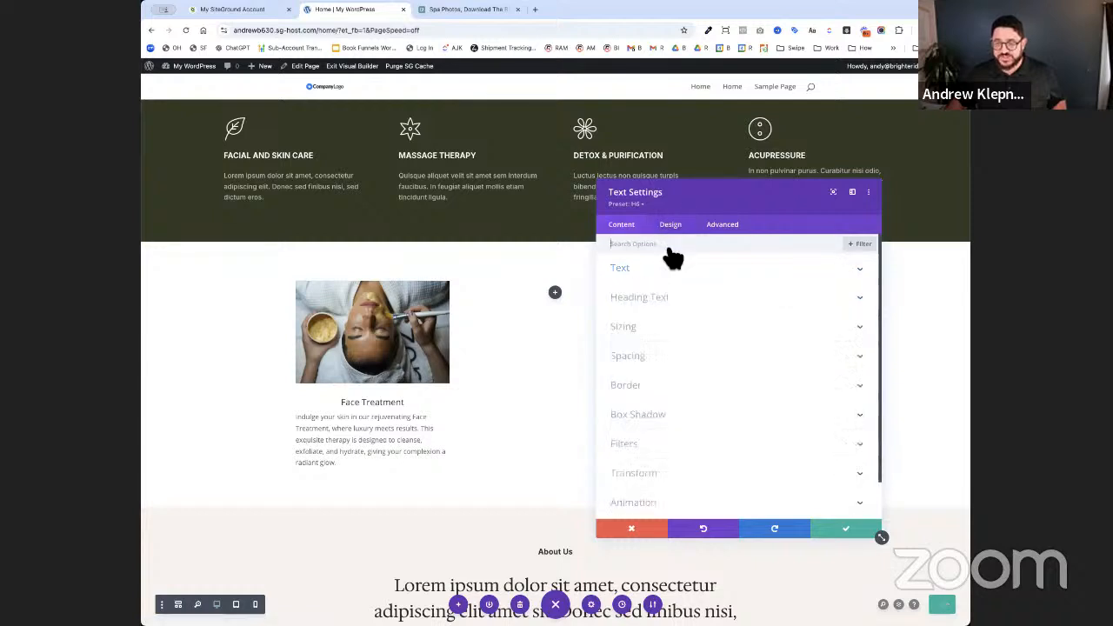
click(683, 303)
click(843, 275)
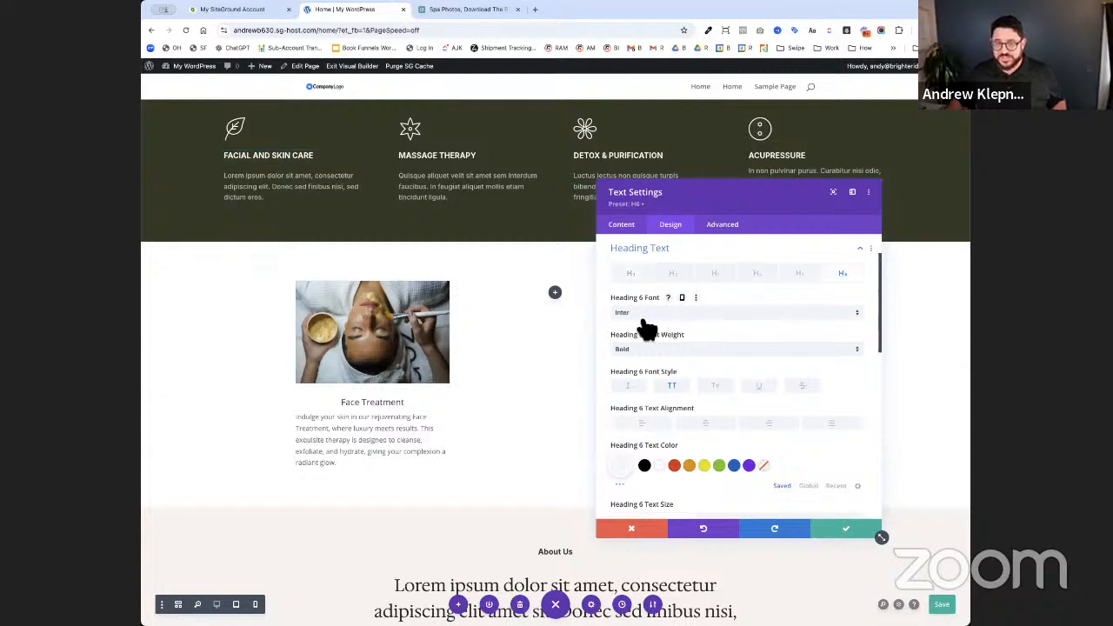
click(633, 528)
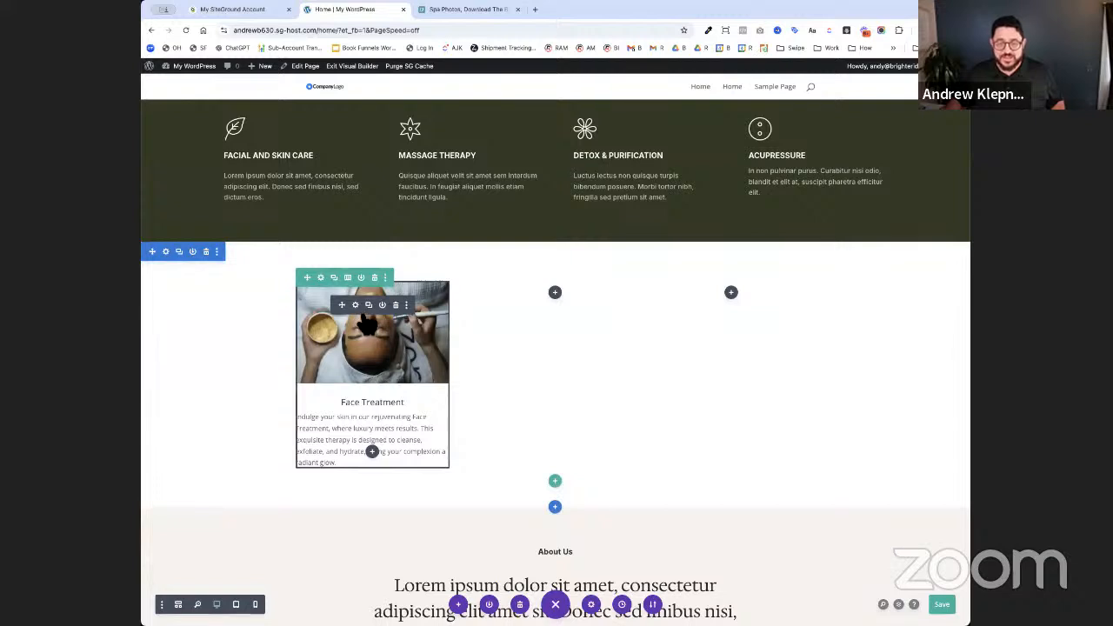
- Set the Face Treatment blurb's title font to Inter and its font style to uppercase
click(354, 305)
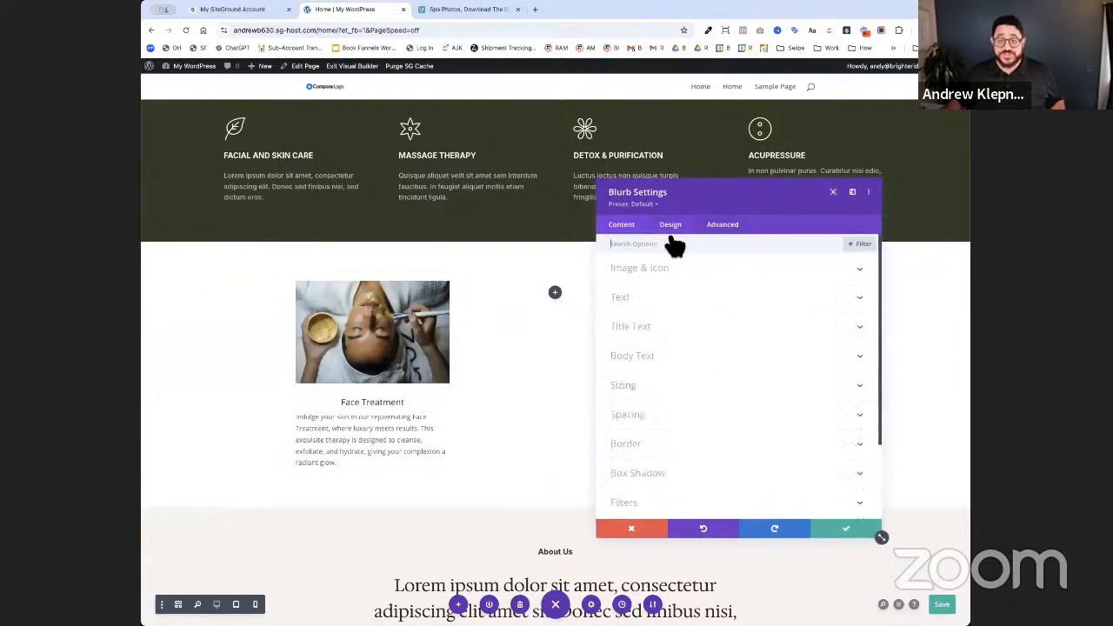
click(688, 331)
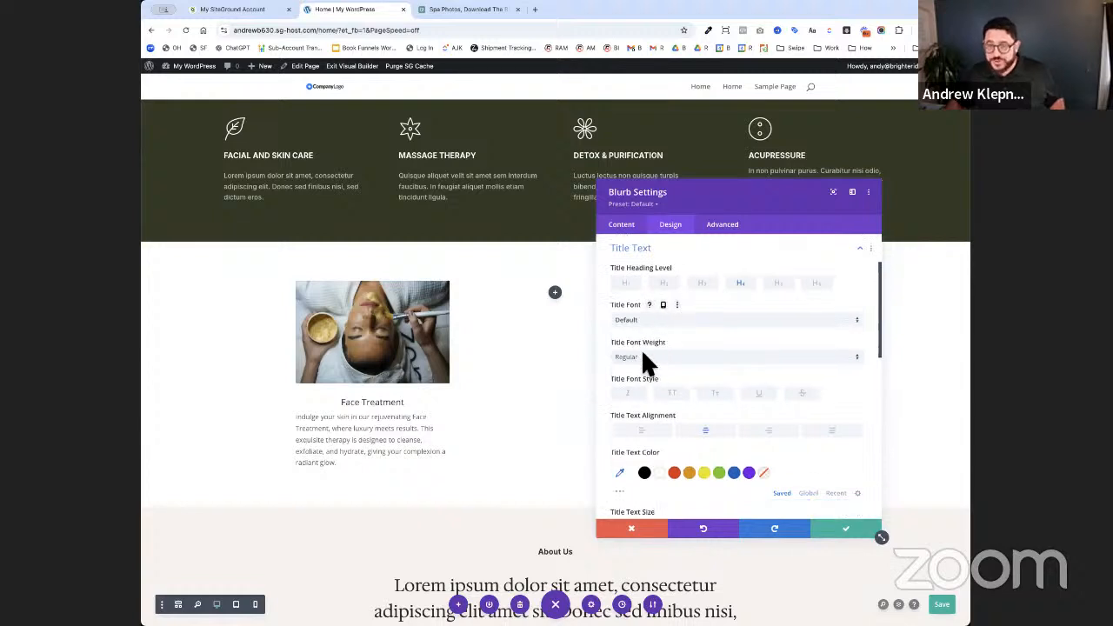
click(653, 321)
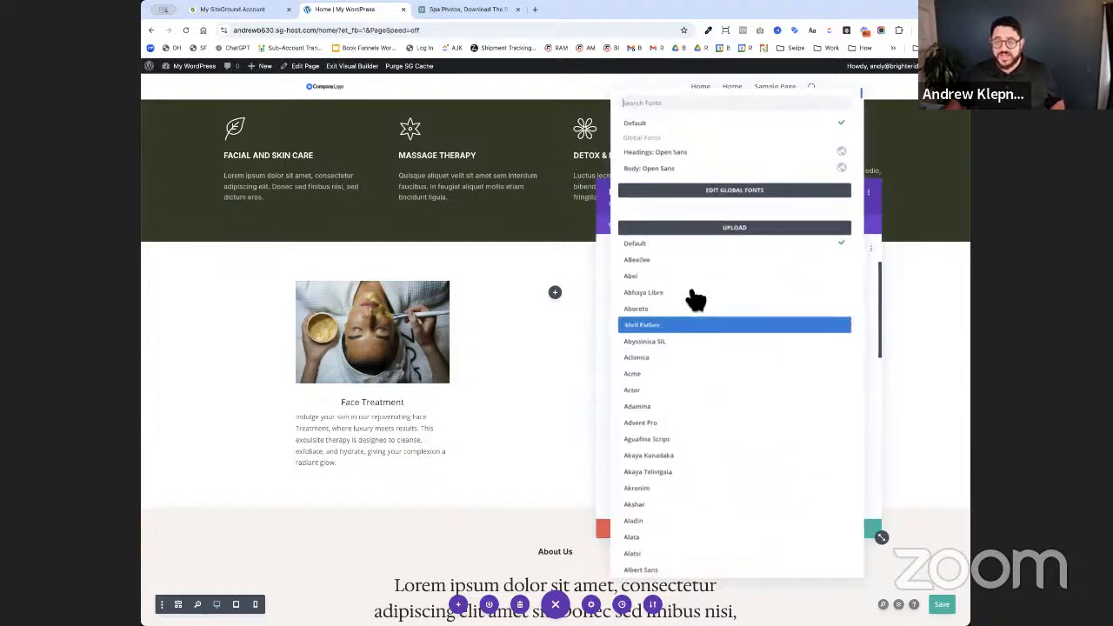
scroll(692, 304, up, 3)
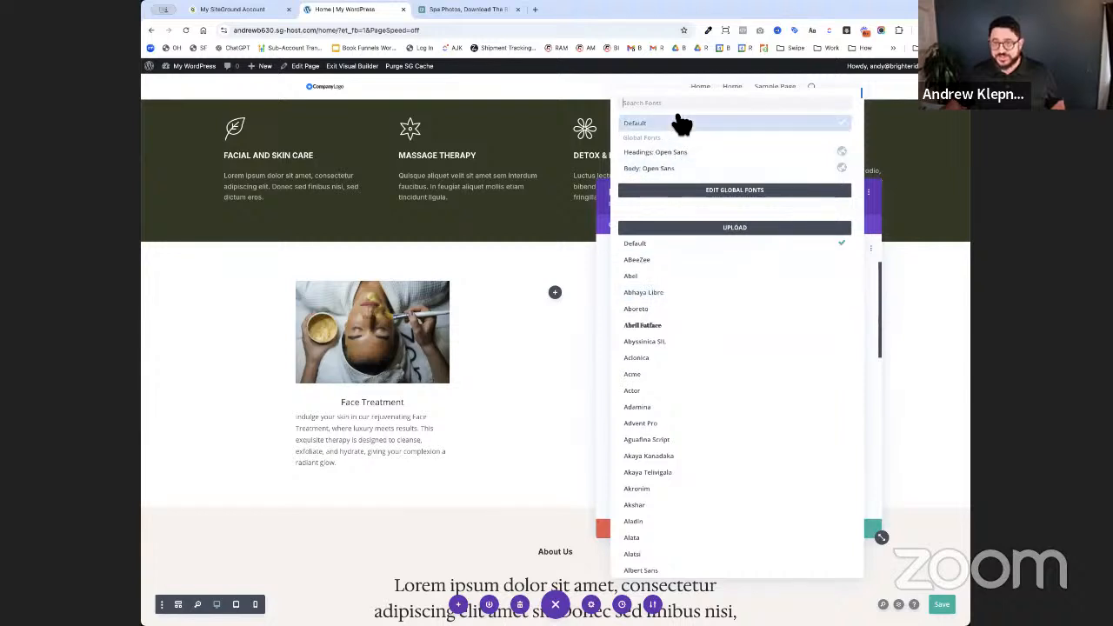
click(672, 111)
text(Inter)
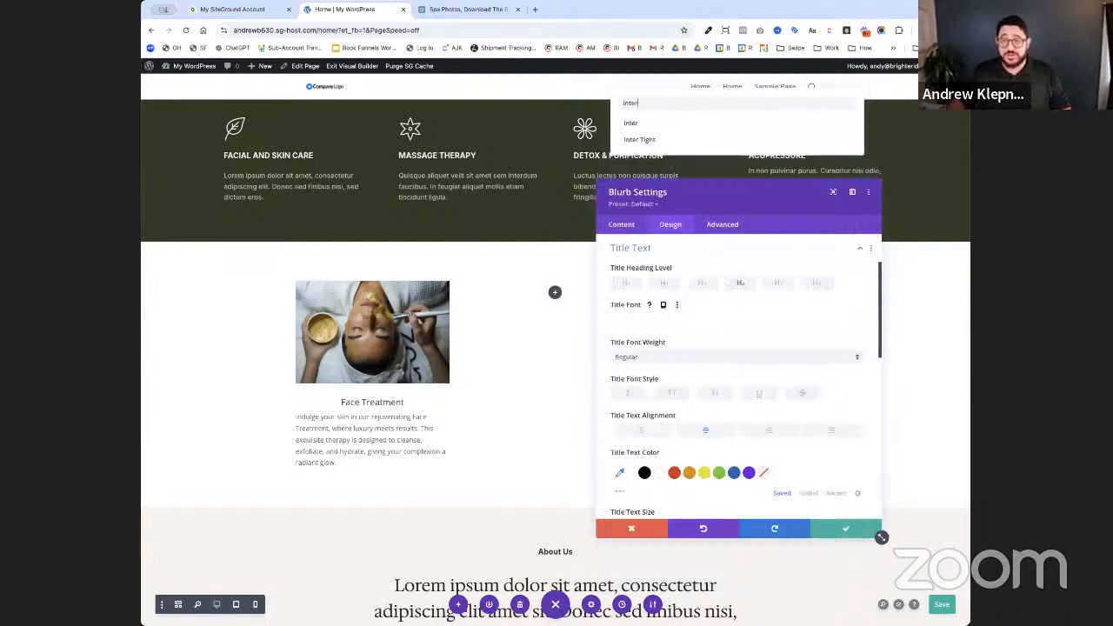
key(BackSpace)
key(BackSpace)
key(BackSpace)
key(BackSpace)
key(BackSpace)
scroll(705, 173, up, 5)
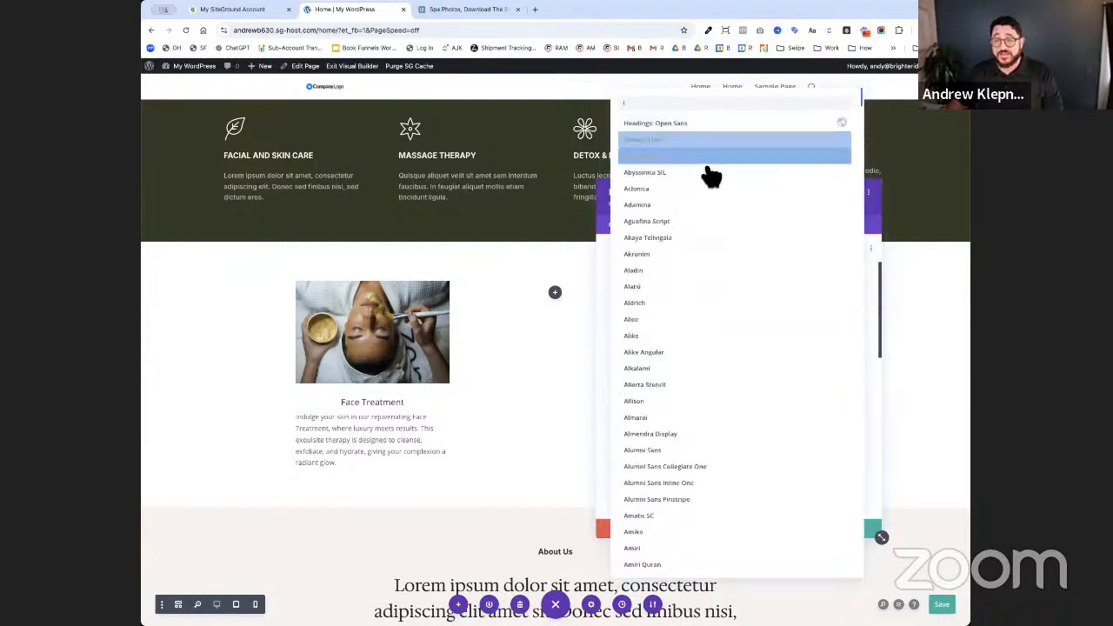
click(661, 104)
text(Inter)
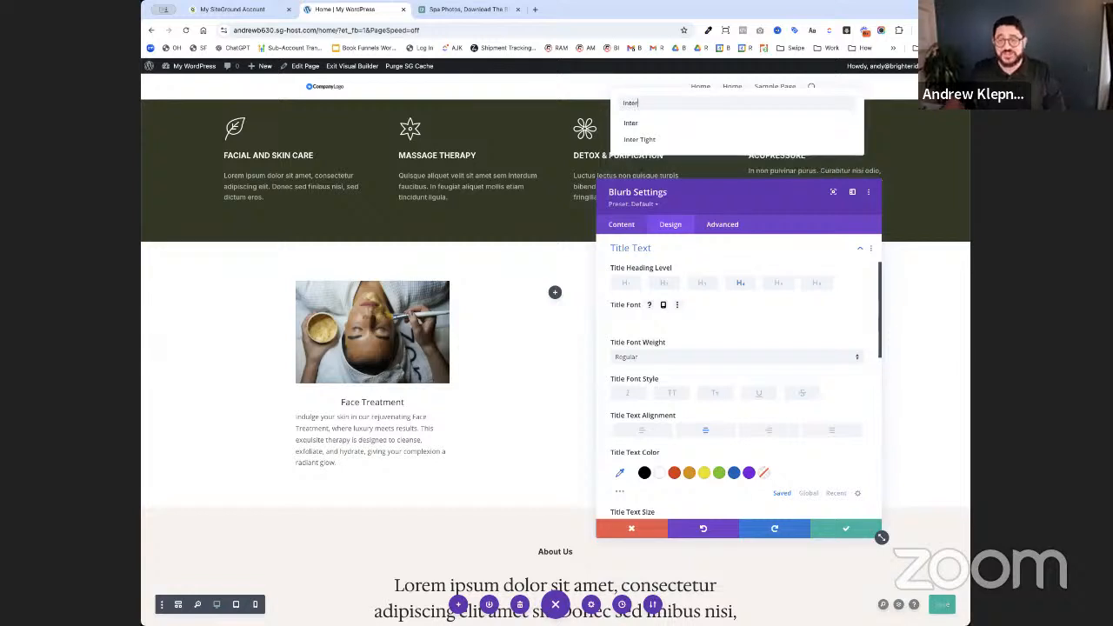
click(648, 123)
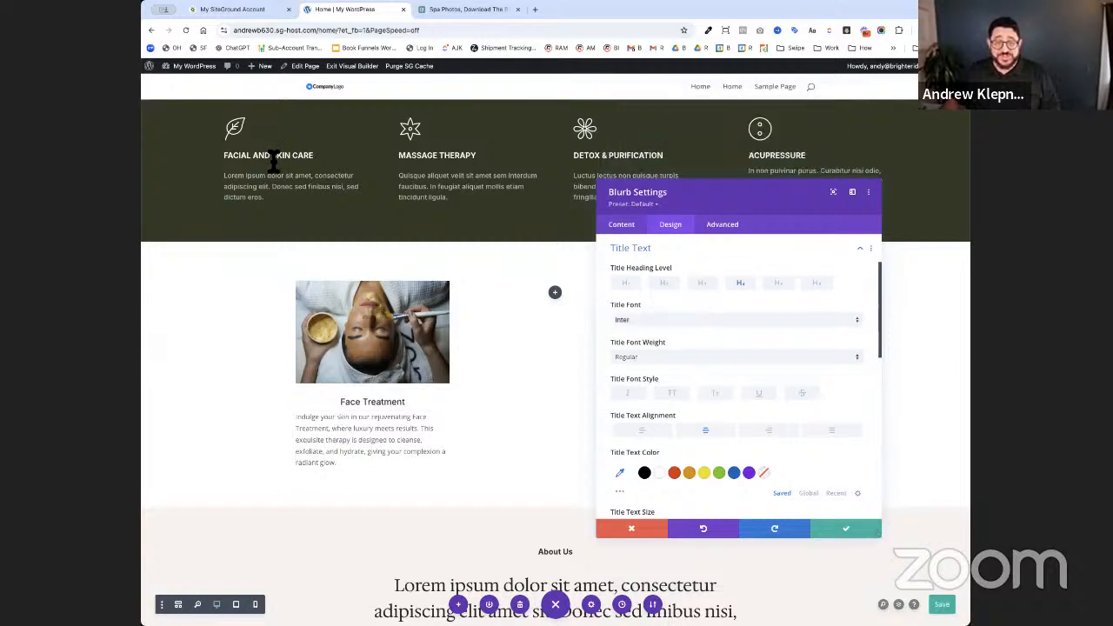
click(673, 394)
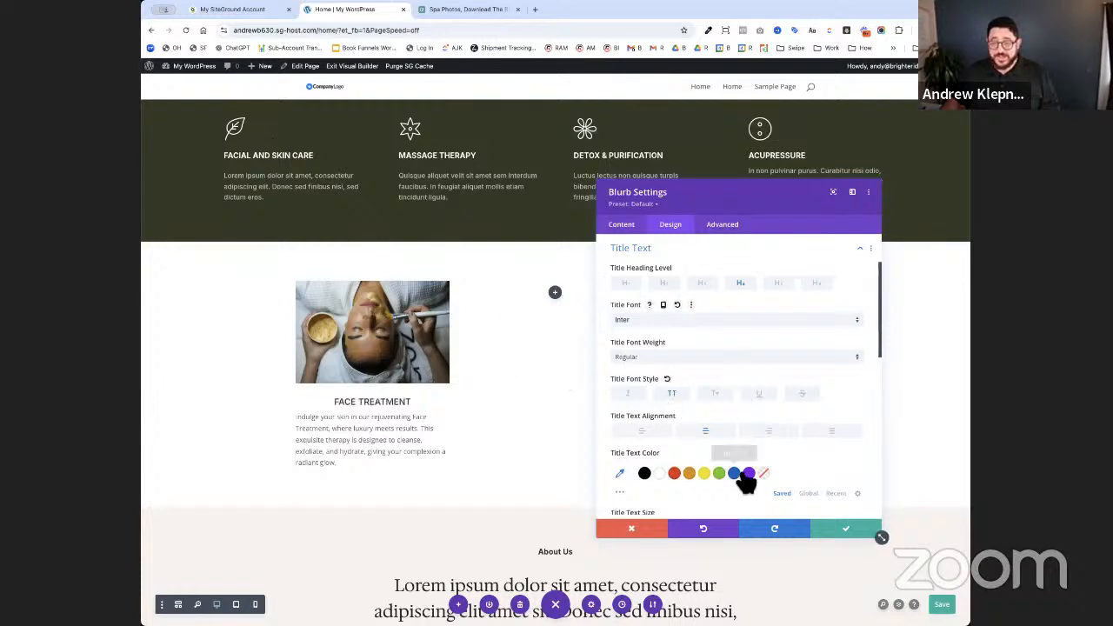
scroll(797, 396, down, 2)
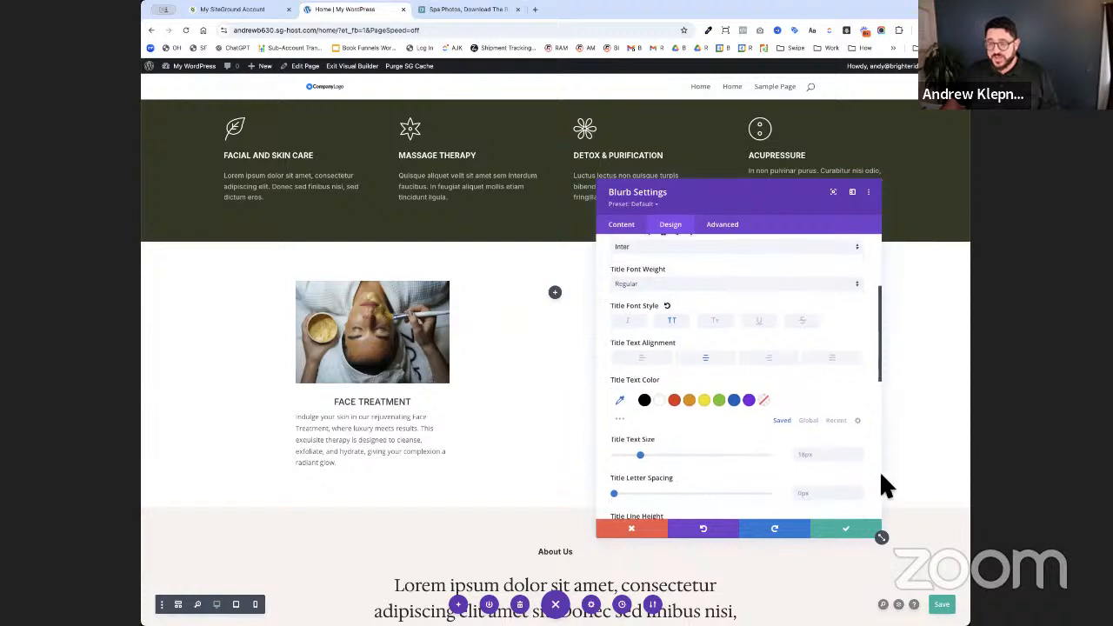
- Set the Face Treatment blurb's title text size to 20px and its font weight to Bold
click(858, 451)
click(859, 451)
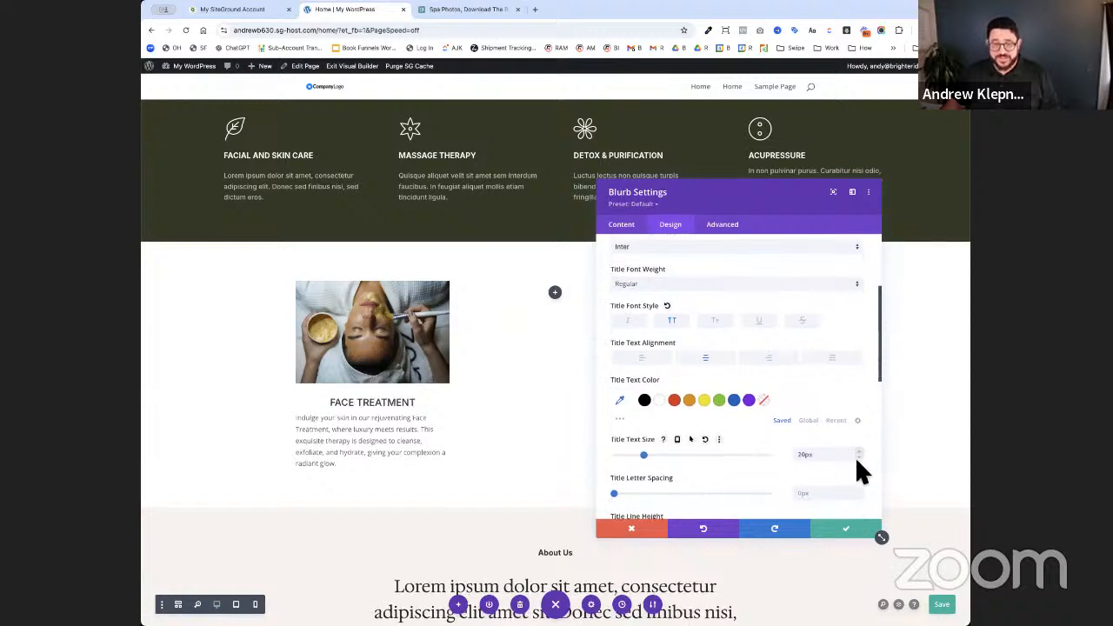
scroll(682, 326, up, 1)
click(670, 313)
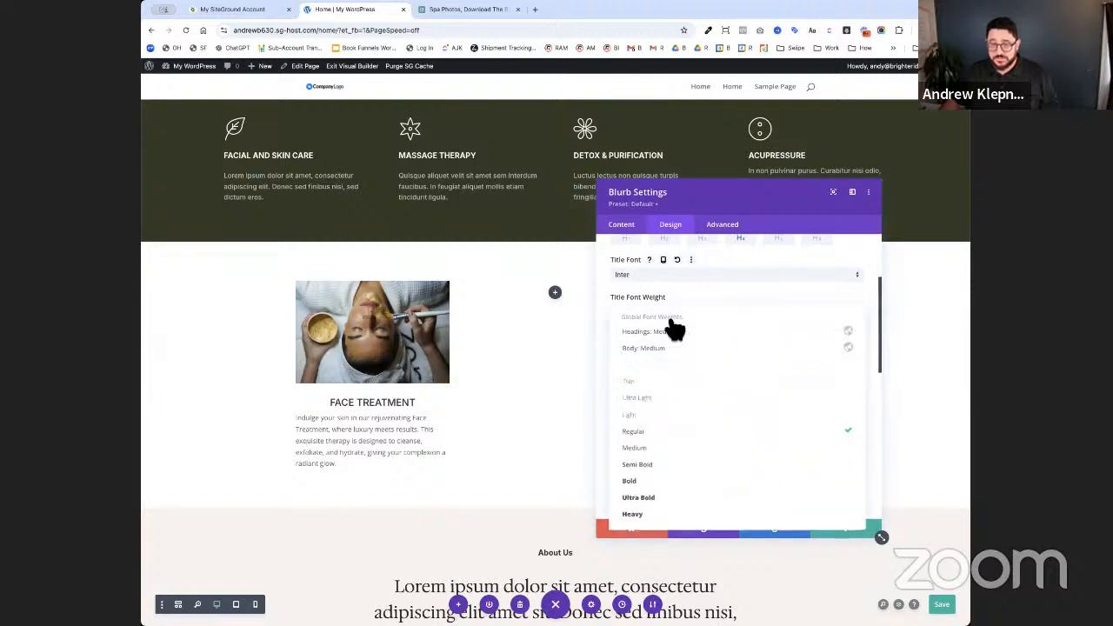
click(663, 480)
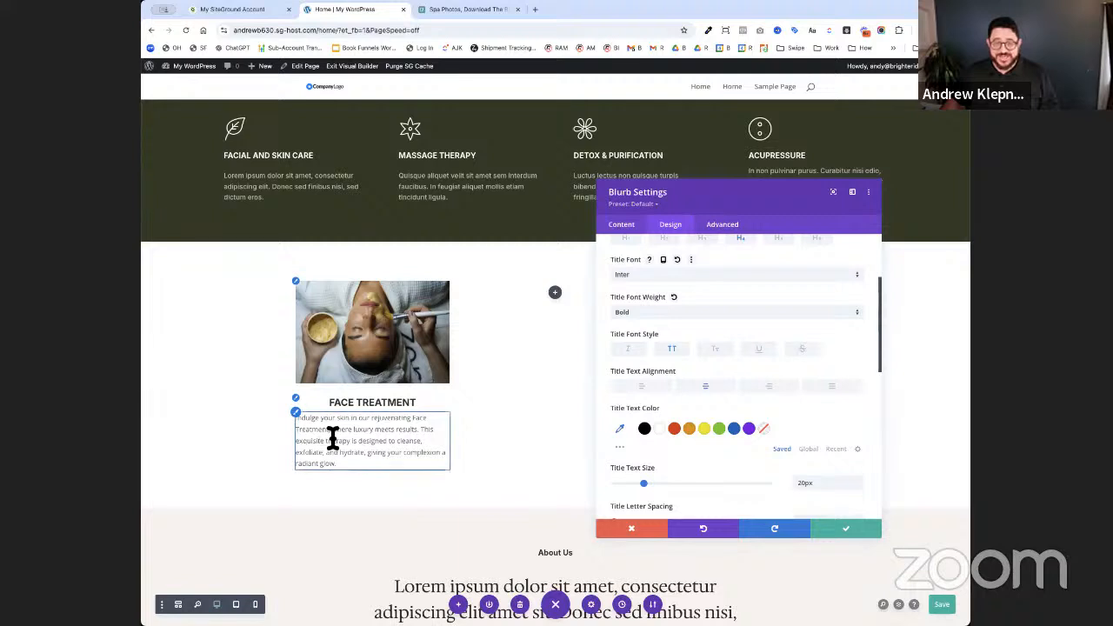
- Set the Face Treatment blurb's body text size to 16px
click(442, 449)
scroll(767, 415, up, 3)
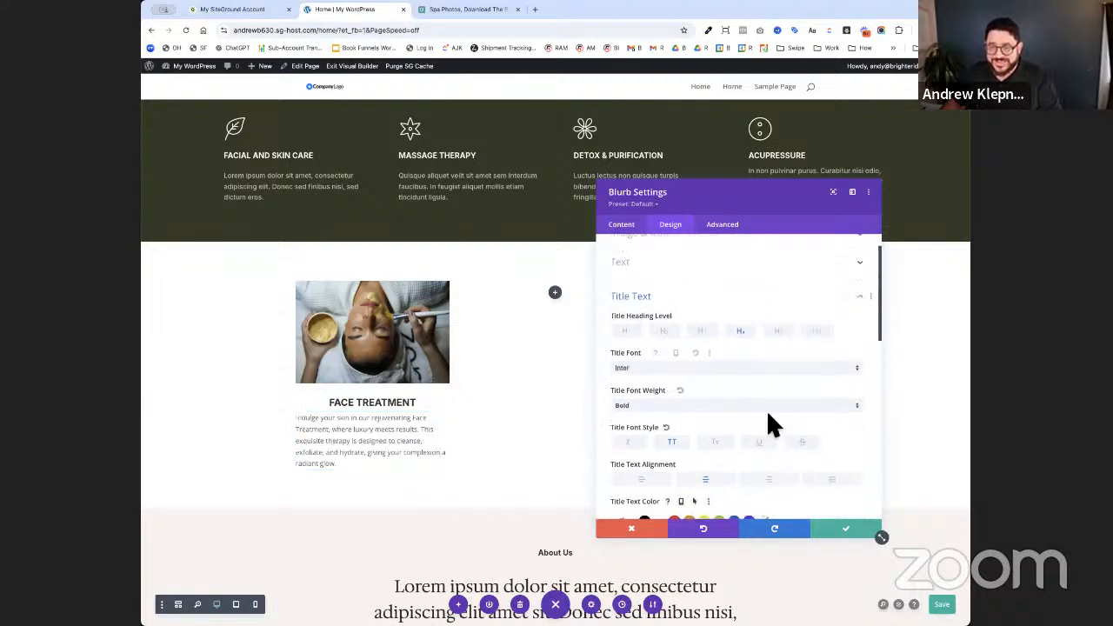
click(858, 343)
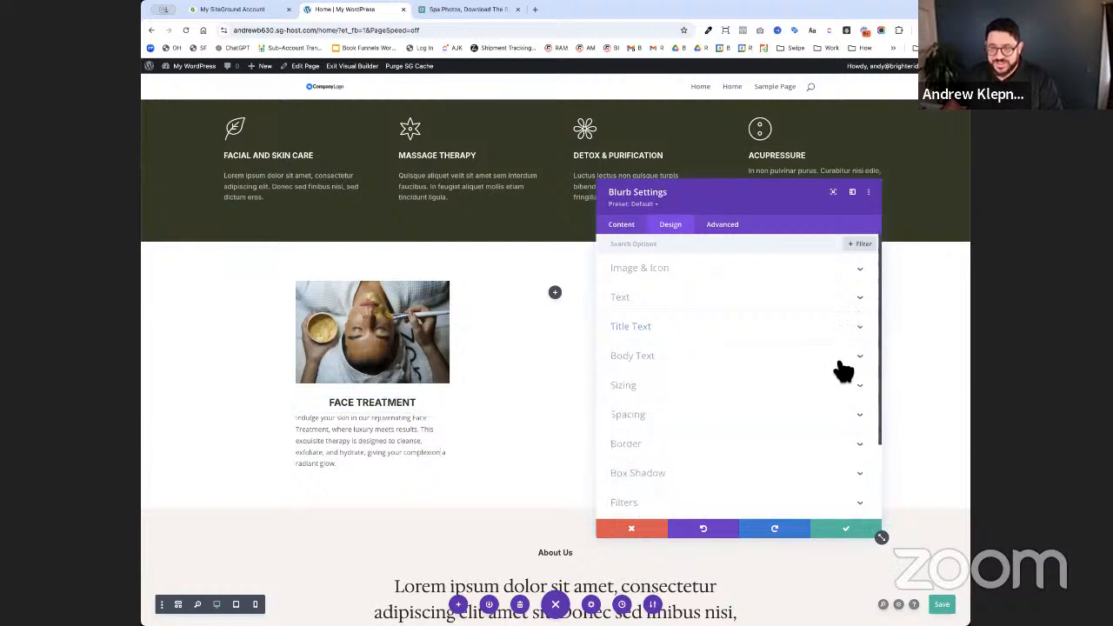
click(832, 352)
scroll(801, 458, down, 1)
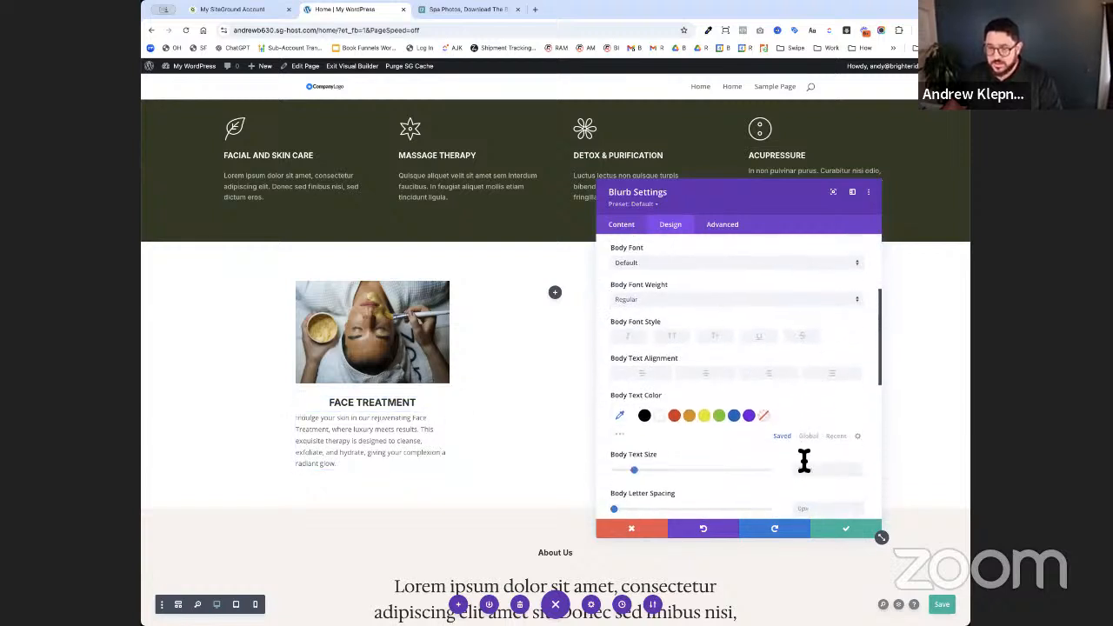
click(857, 465)
click(857, 465)
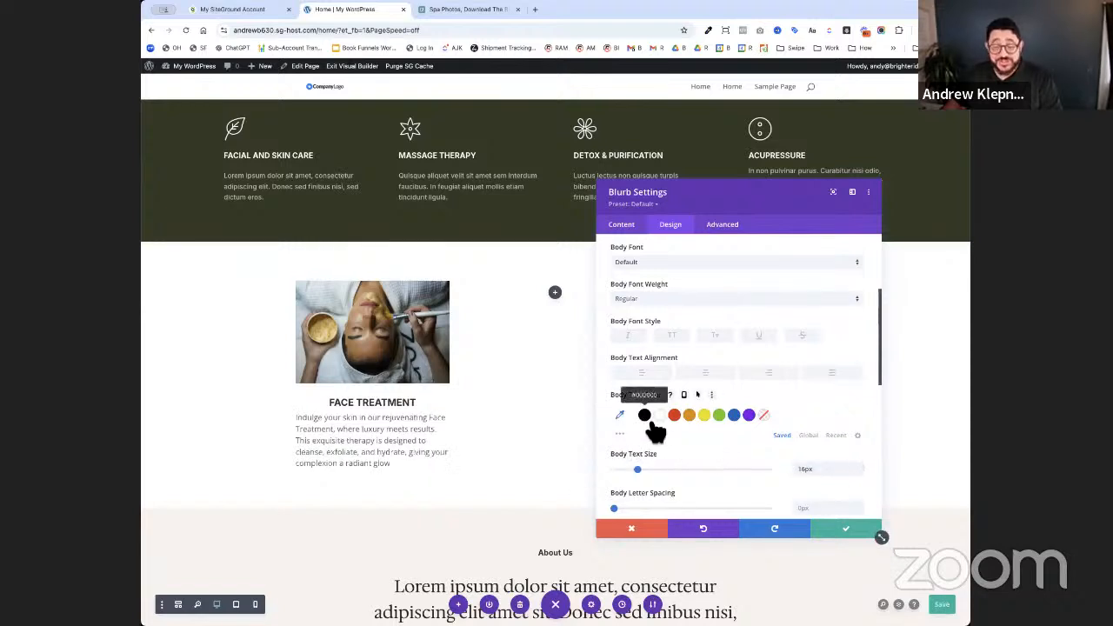
- Set the blurb's body text color to black, #000000, and save the blurb settings
click(621, 433)
scroll(626, 429, down, 3)
scroll(627, 429, up, 2)
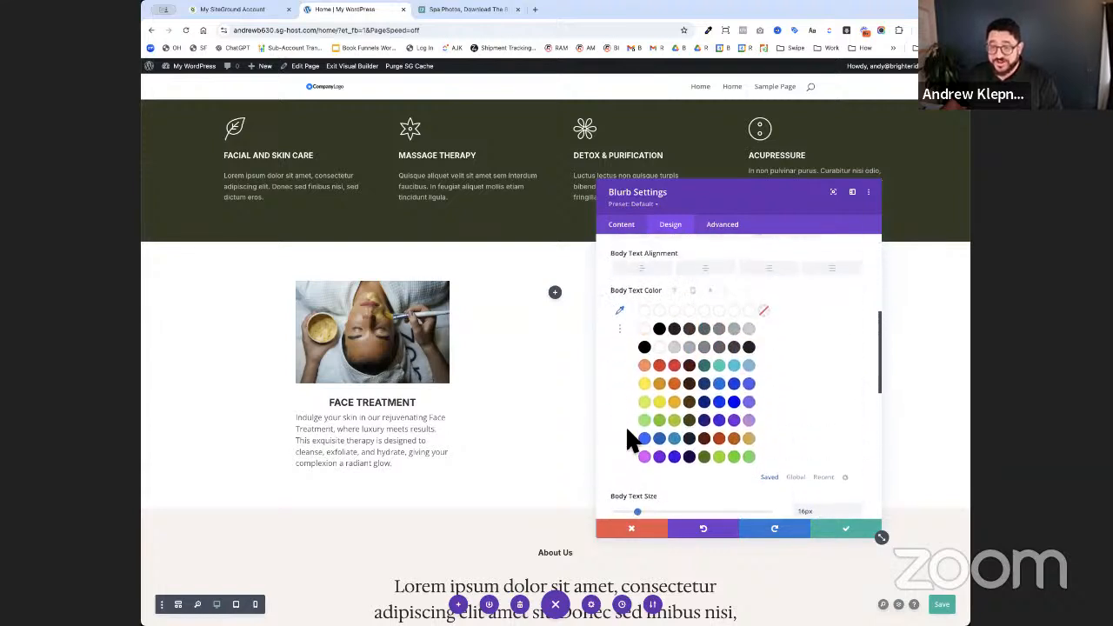
click(621, 311)
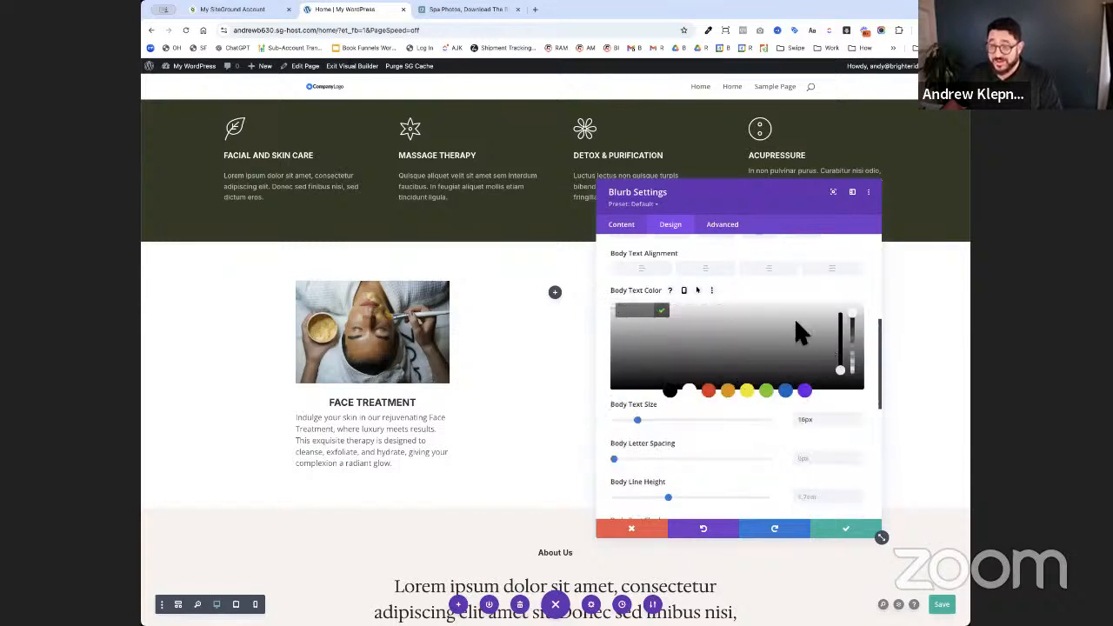
scroll(658, 352, up, 3)
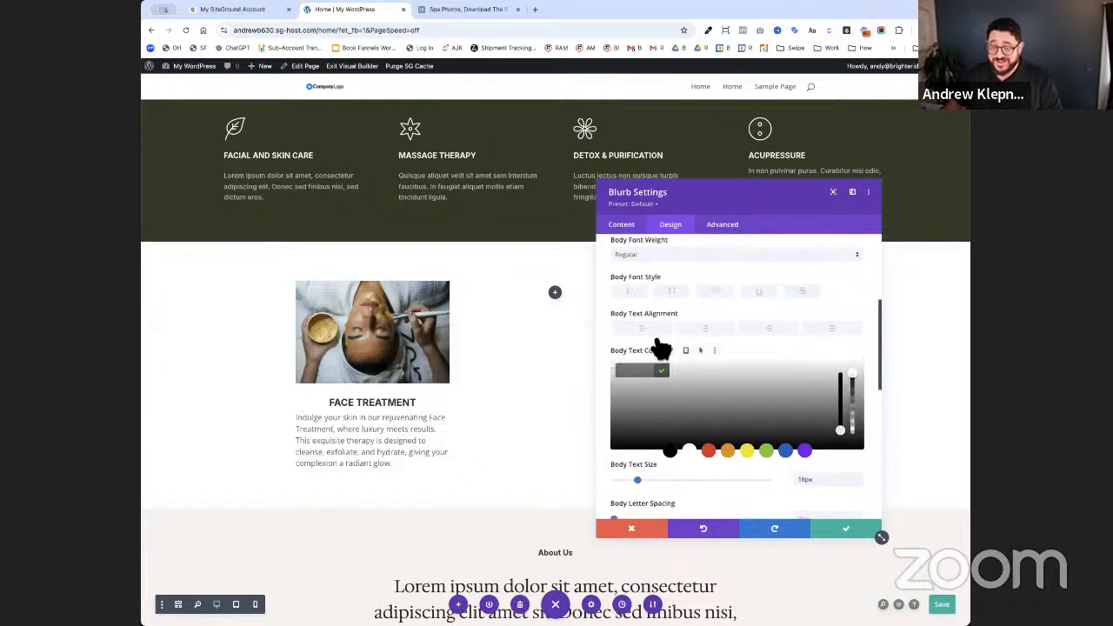
scroll(652, 334, down, 4)
click(690, 380)
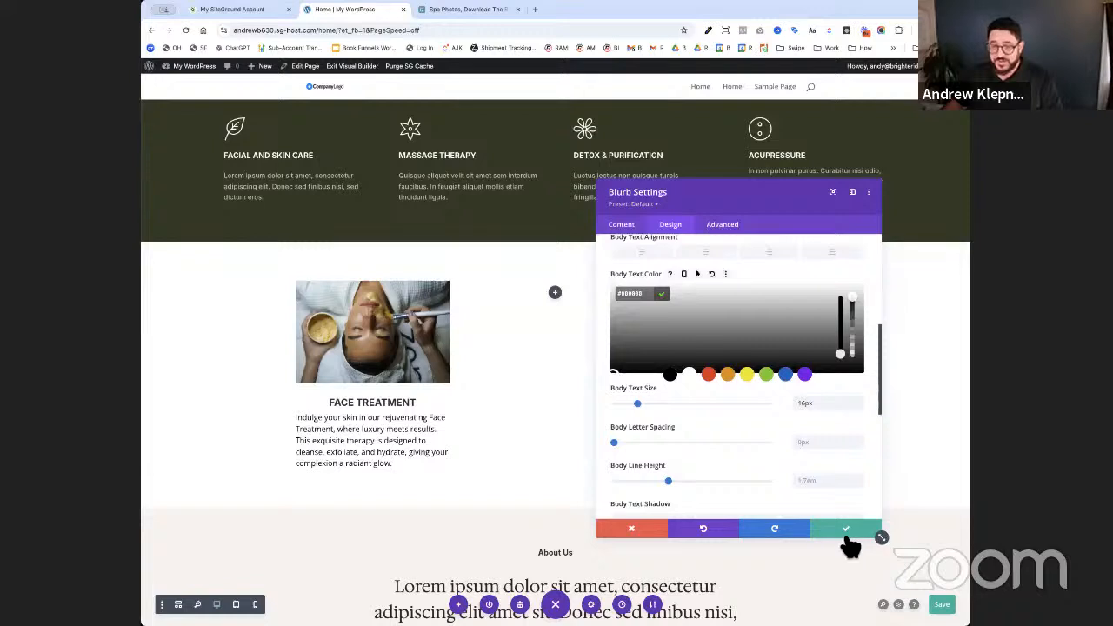
click(844, 530)
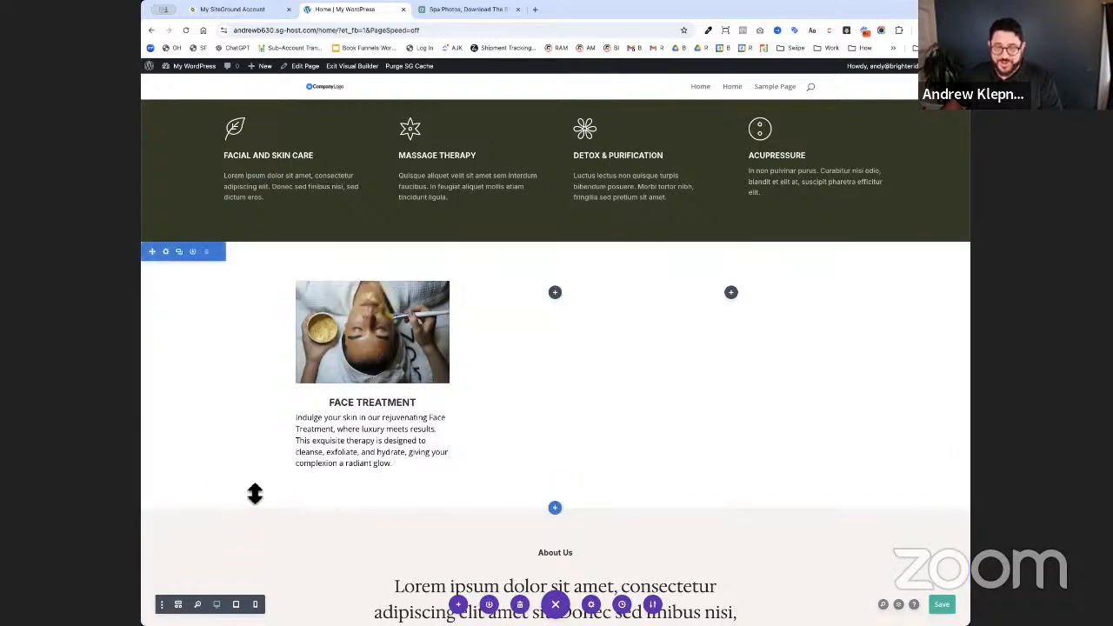
- Sample the About Us section's background color from the page and apply it, #f9f4f2, as the blurb section's background
click(708, 32)
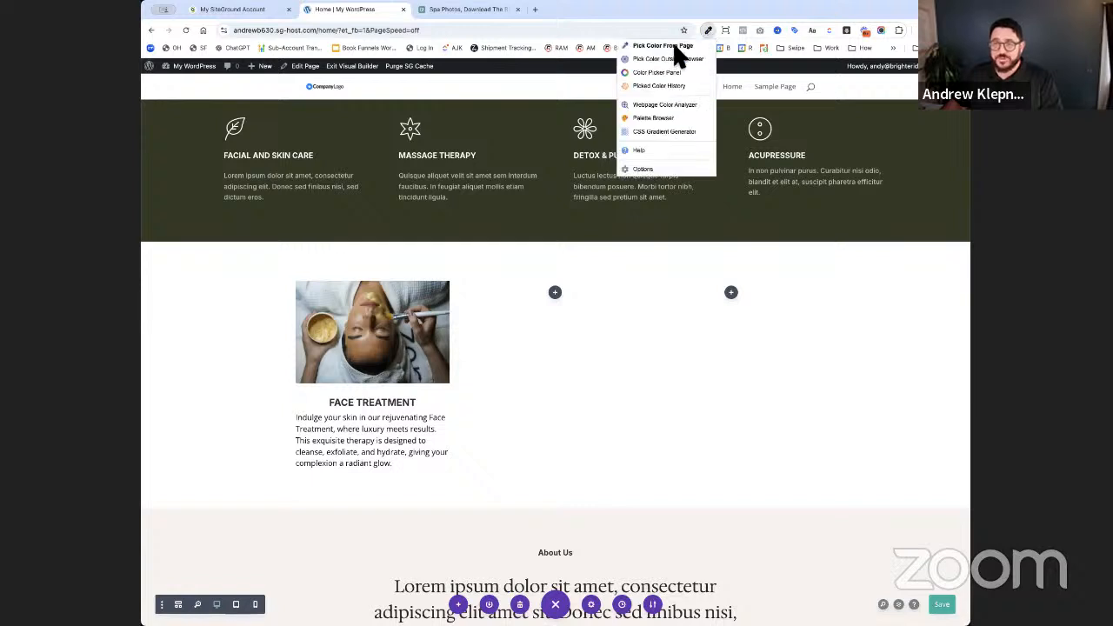
click(665, 42)
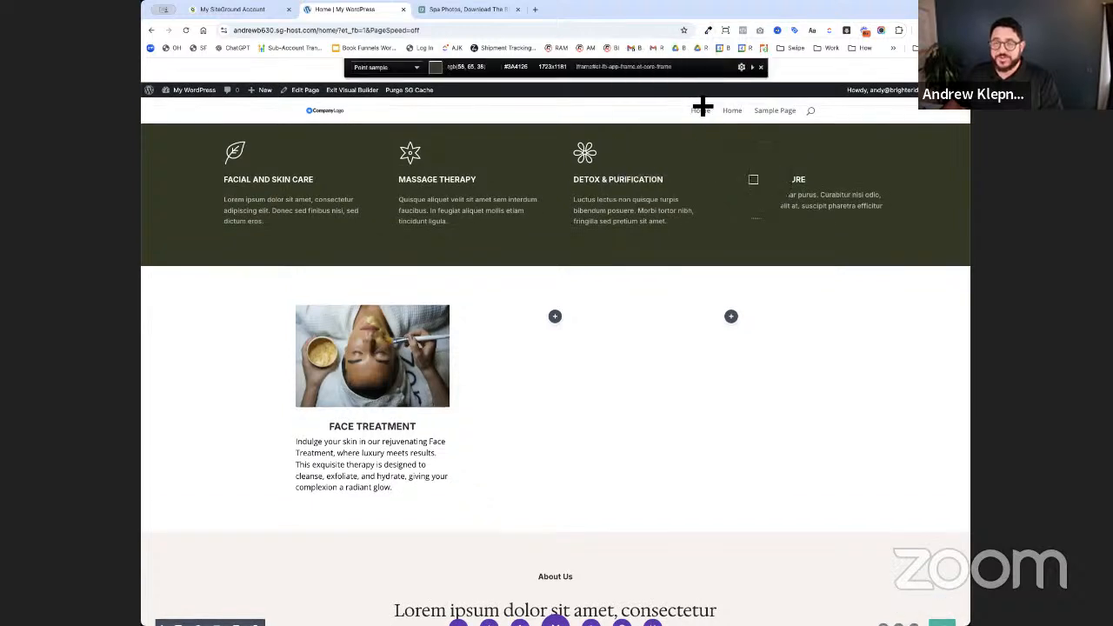
click(777, 588)
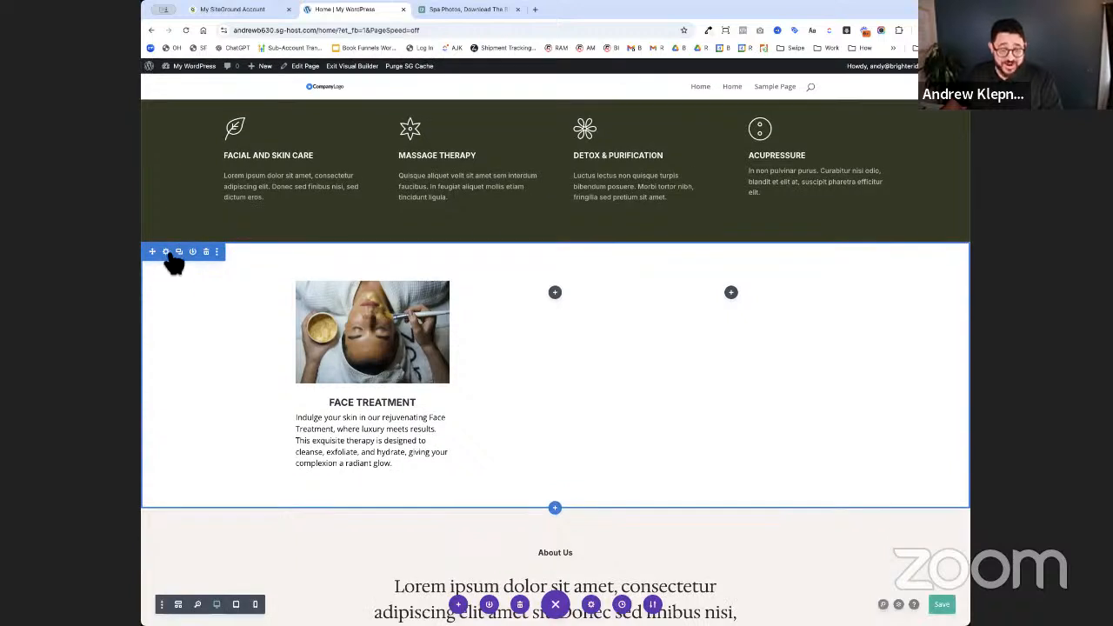
click(166, 252)
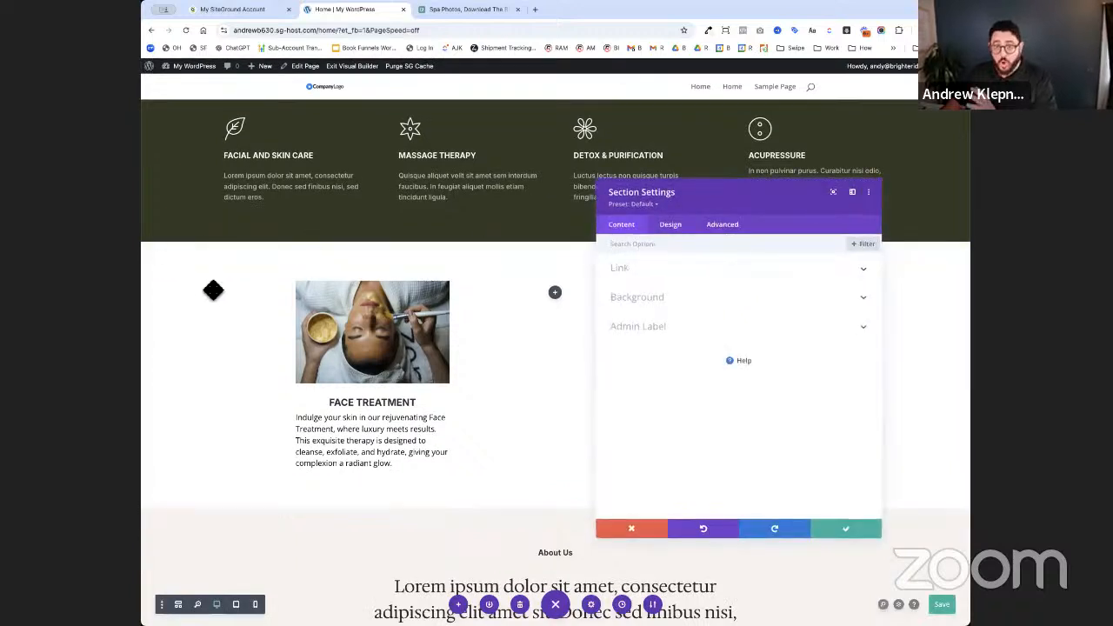
click(752, 298)
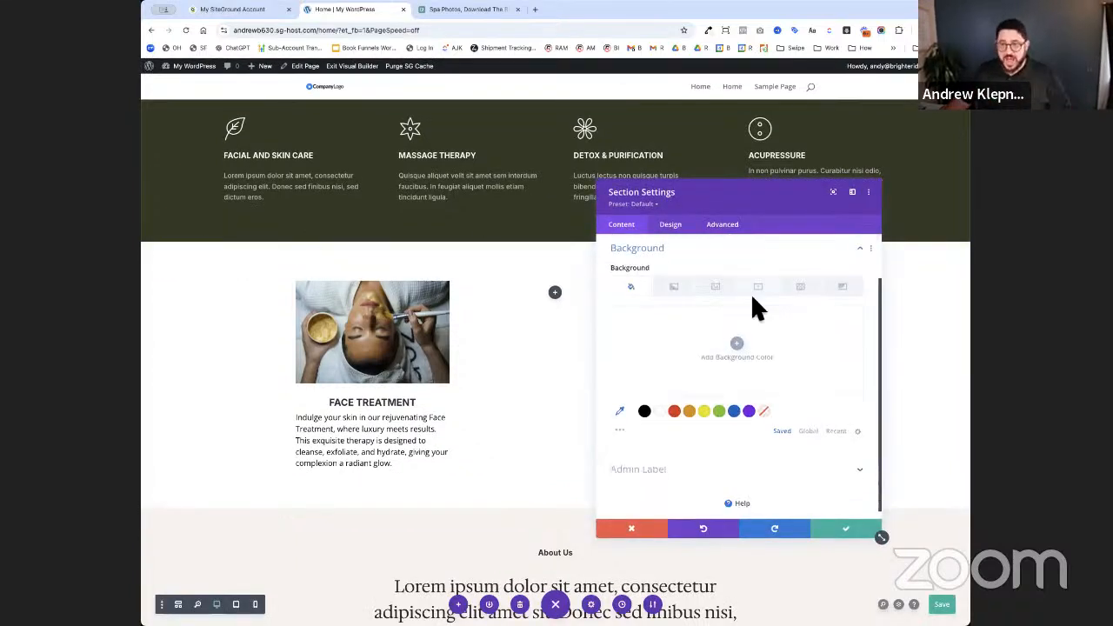
click(735, 349)
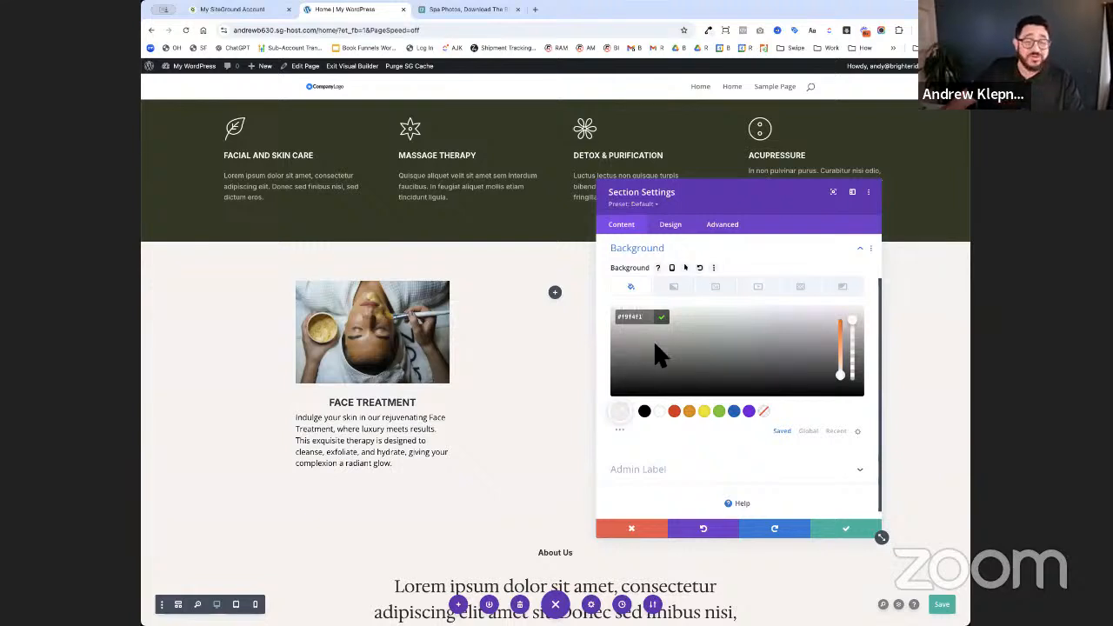
click(861, 531)
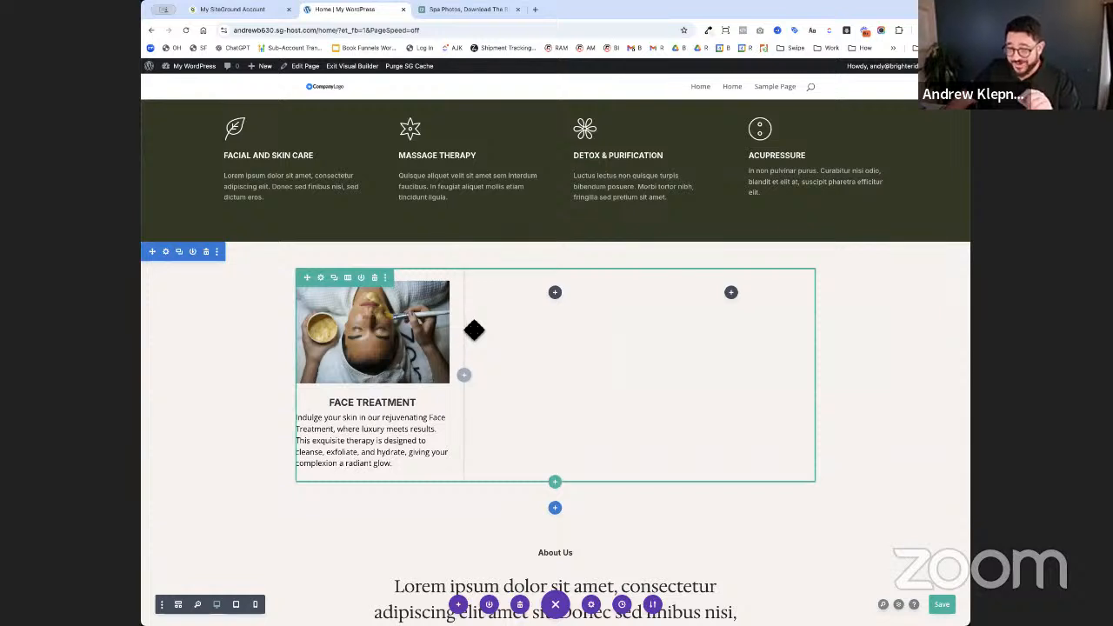
- Set the Face Treatment blurb's padding to 20px at the top, bottom and left, and 2px at the right
drag(448, 321, 476, 357)
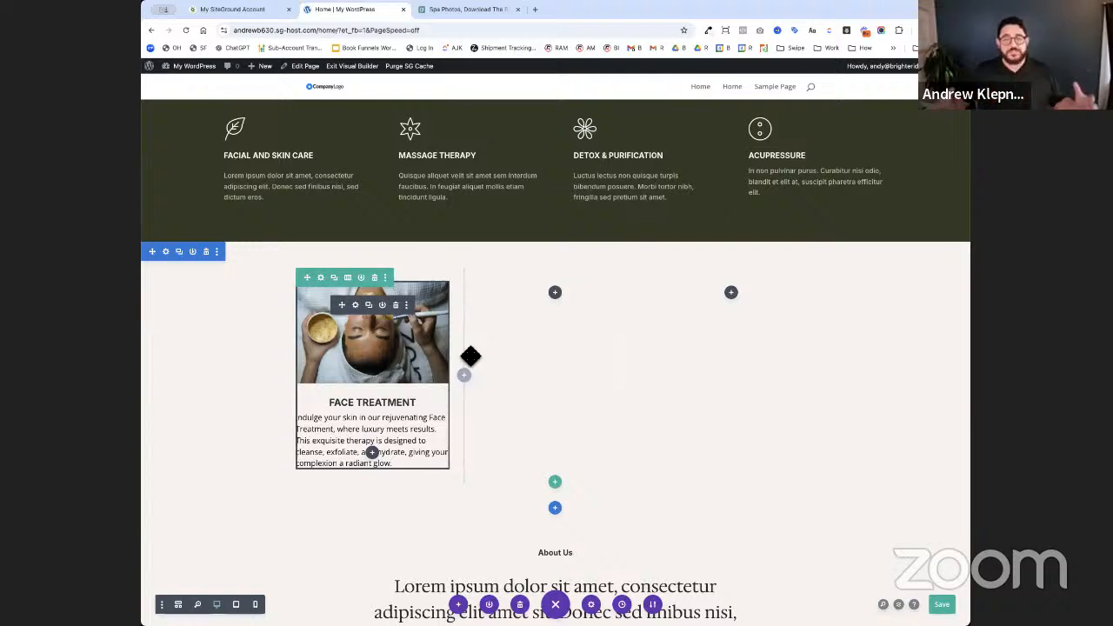
click(366, 314)
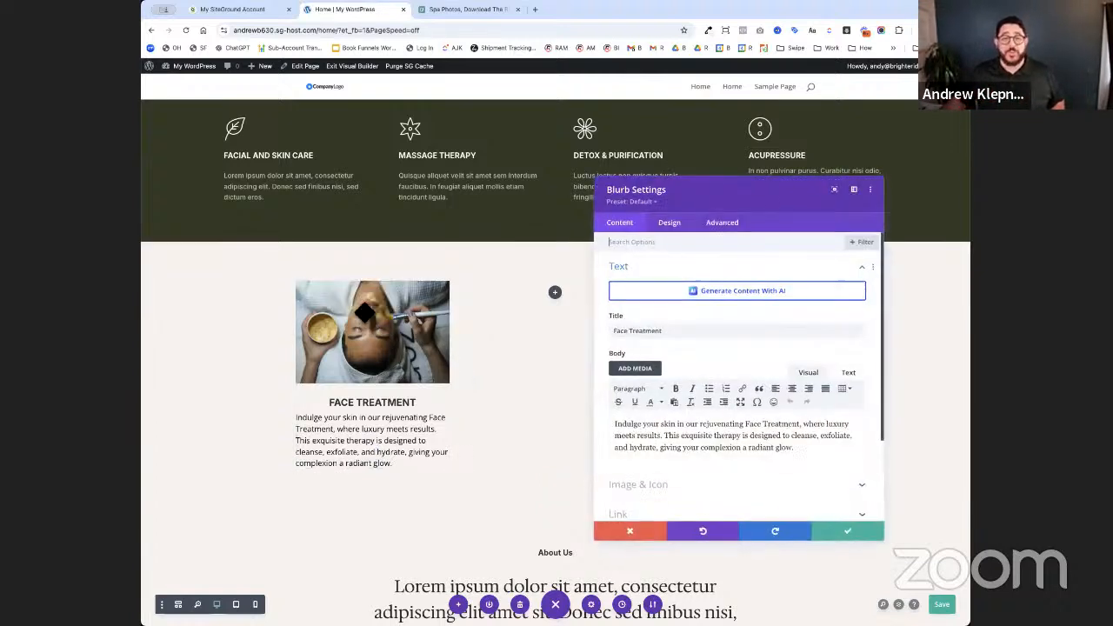
click(670, 226)
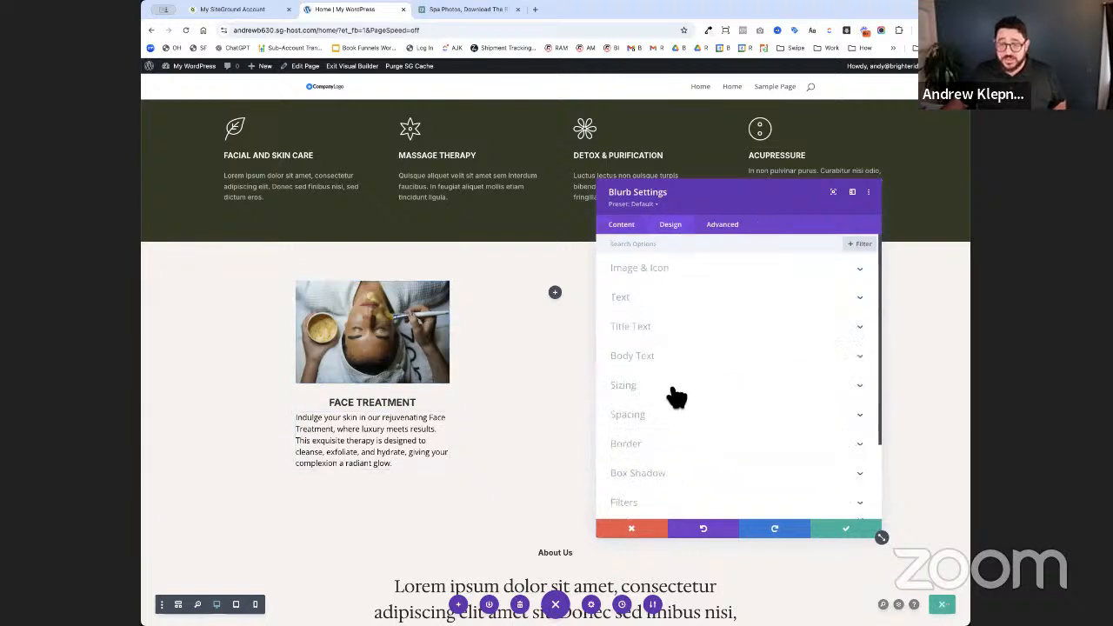
click(676, 419)
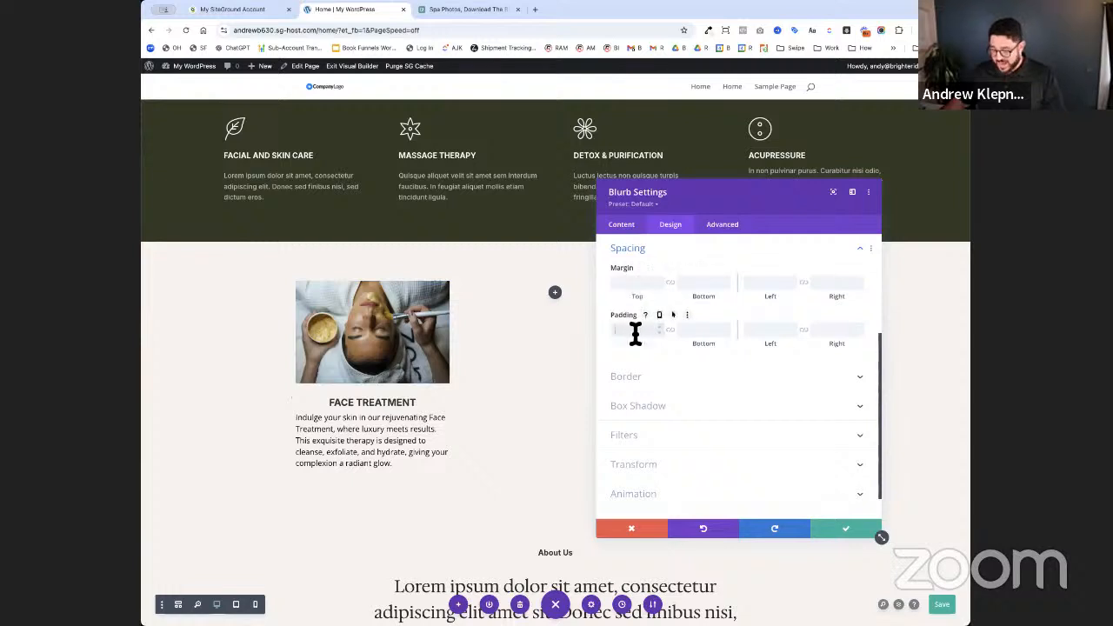
text(20px)
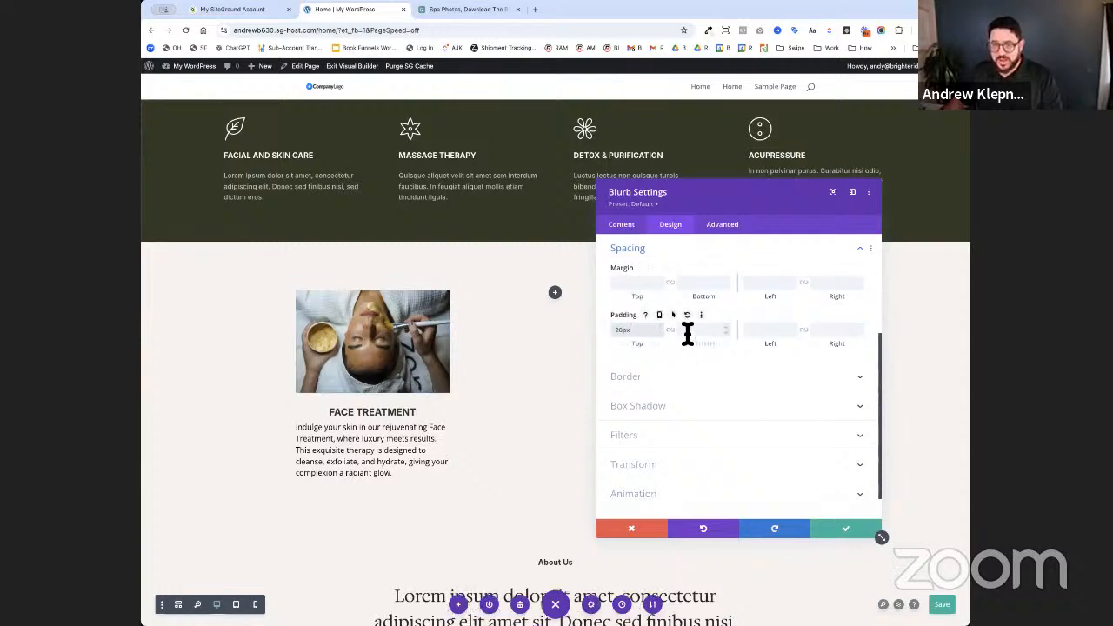
click(687, 330)
text(20px)
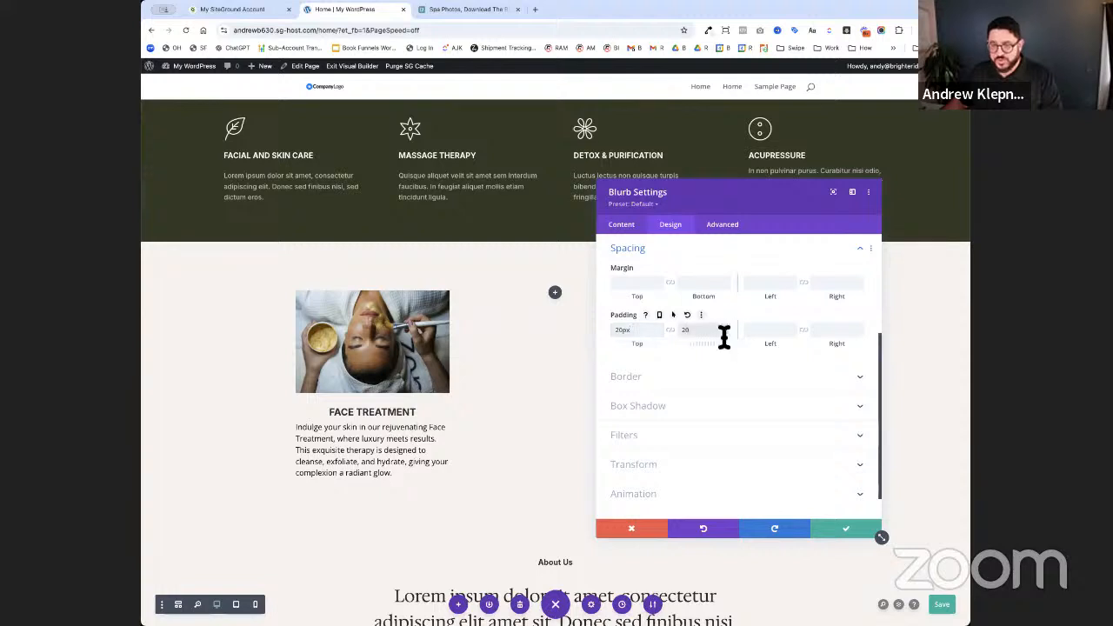
click(757, 332)
text(20px)
click(833, 337)
text(20px)
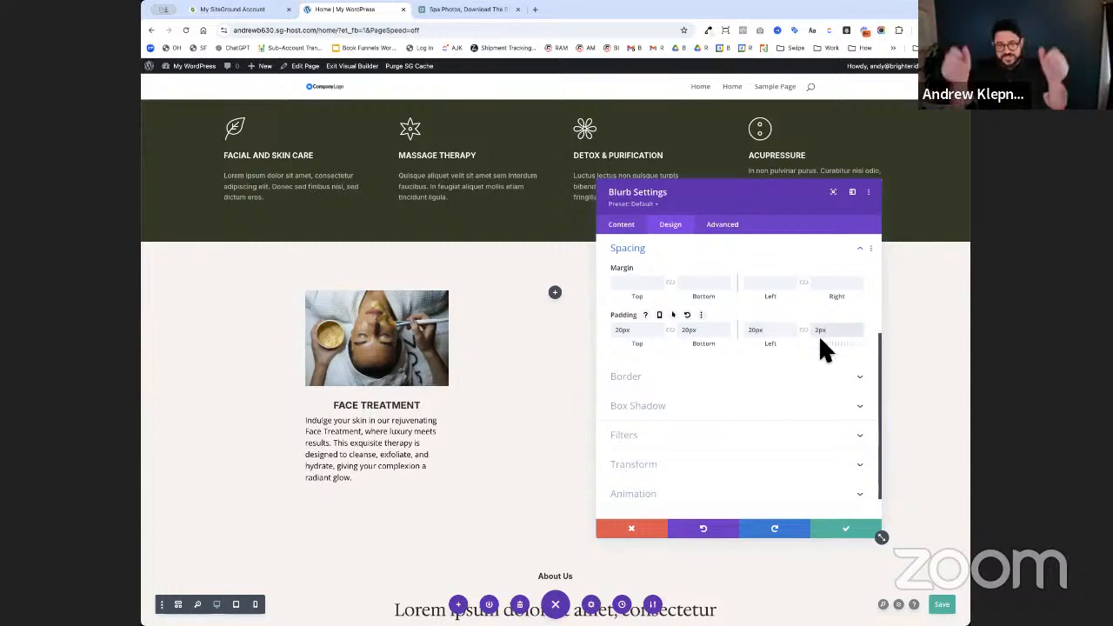
- Try a white background color on the Face Treatment blurb and reset it
scroll(820, 425, up, 5)
click(630, 228)
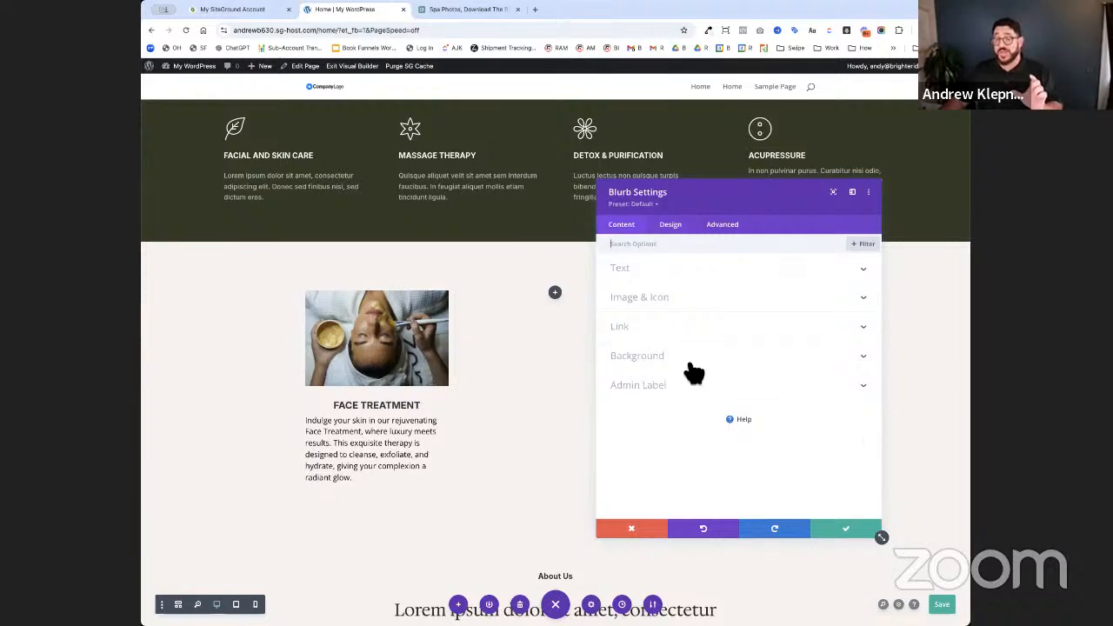
click(671, 365)
click(663, 415)
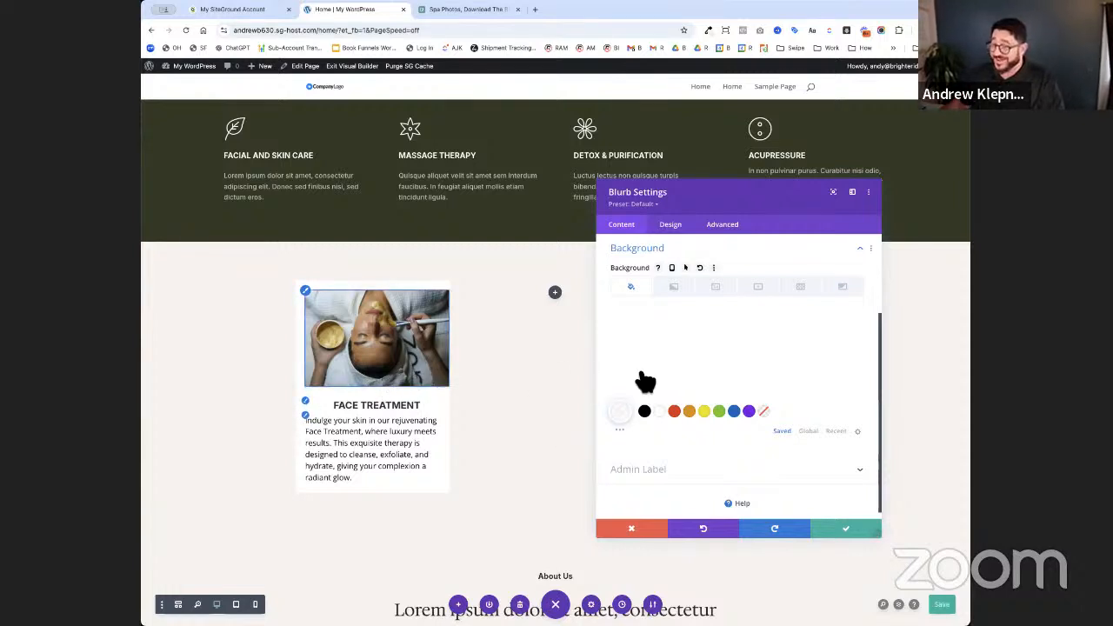
scroll(713, 374, up, 2)
scroll(838, 435, down, 1)
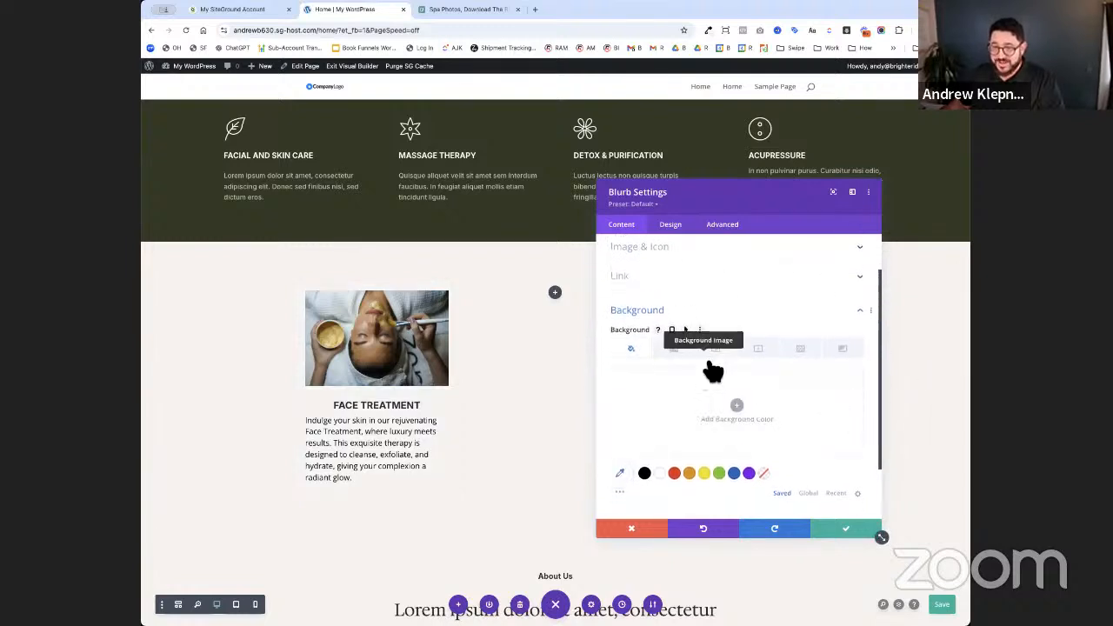
scroll(704, 366, up, 3)
click(679, 363)
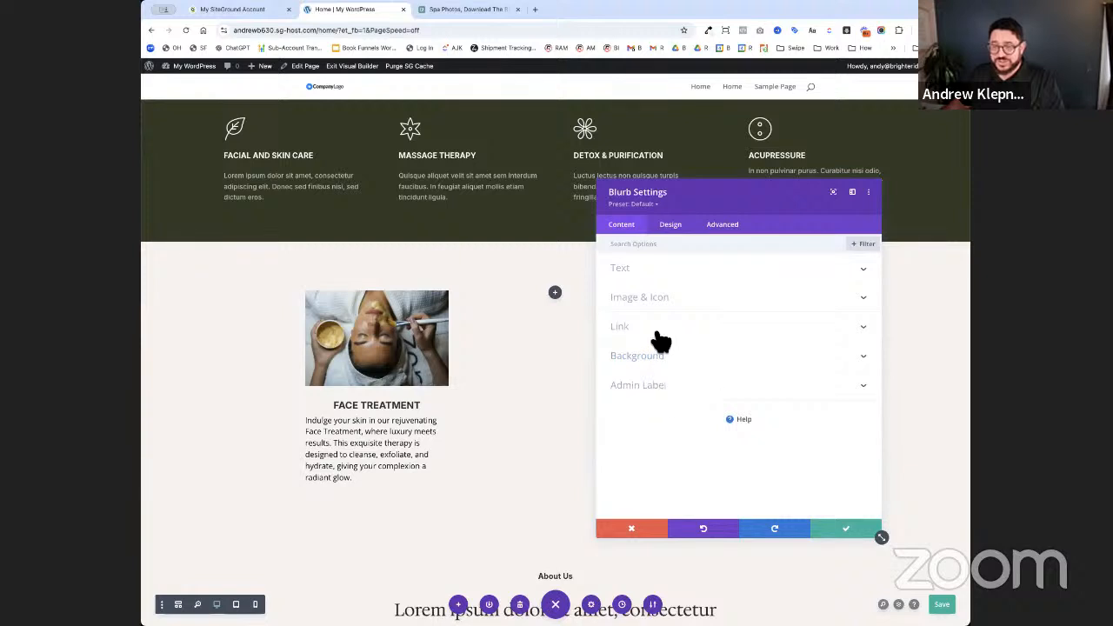
- Clear all four padding values of the Face Treatment blurb and save the blurb settings
click(672, 227)
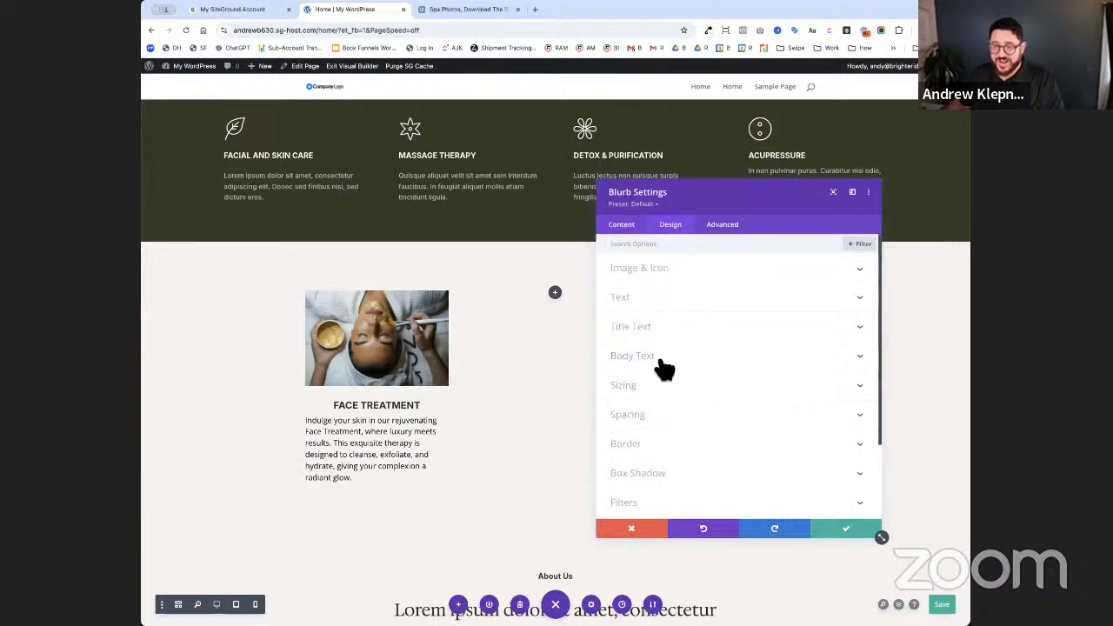
click(683, 425)
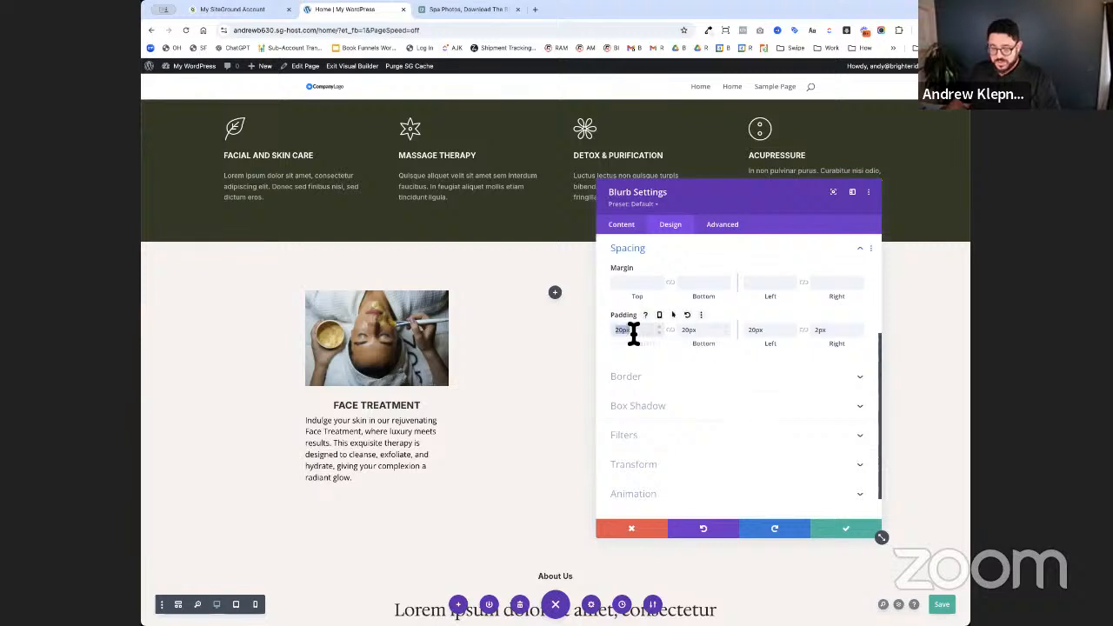
double_click(697, 334)
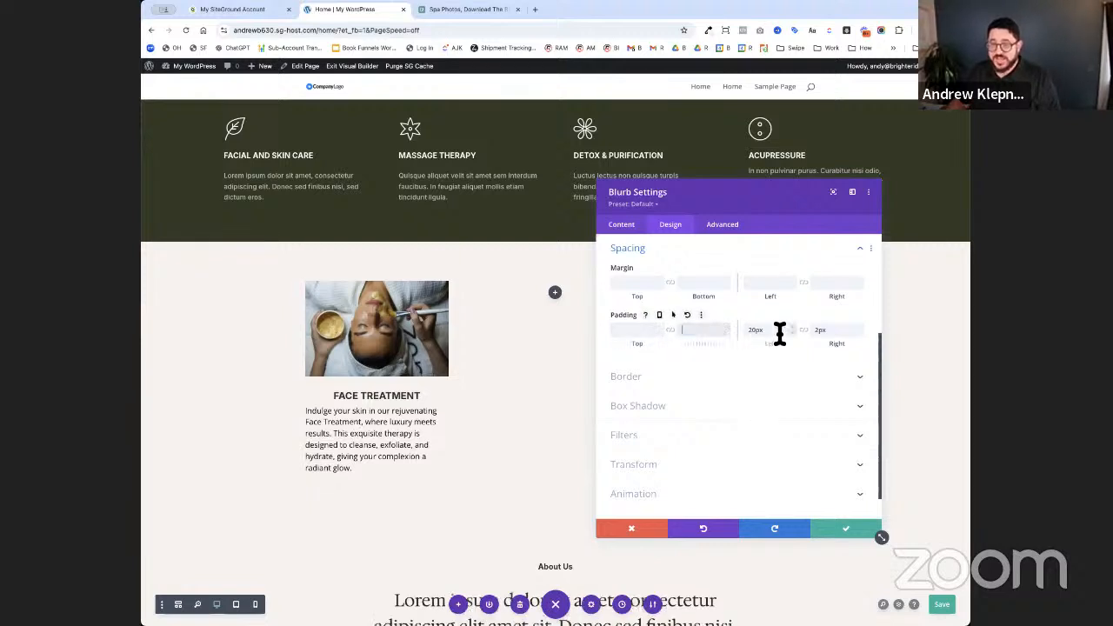
double_click(779, 332)
key(BackSpace)
double_click(845, 334)
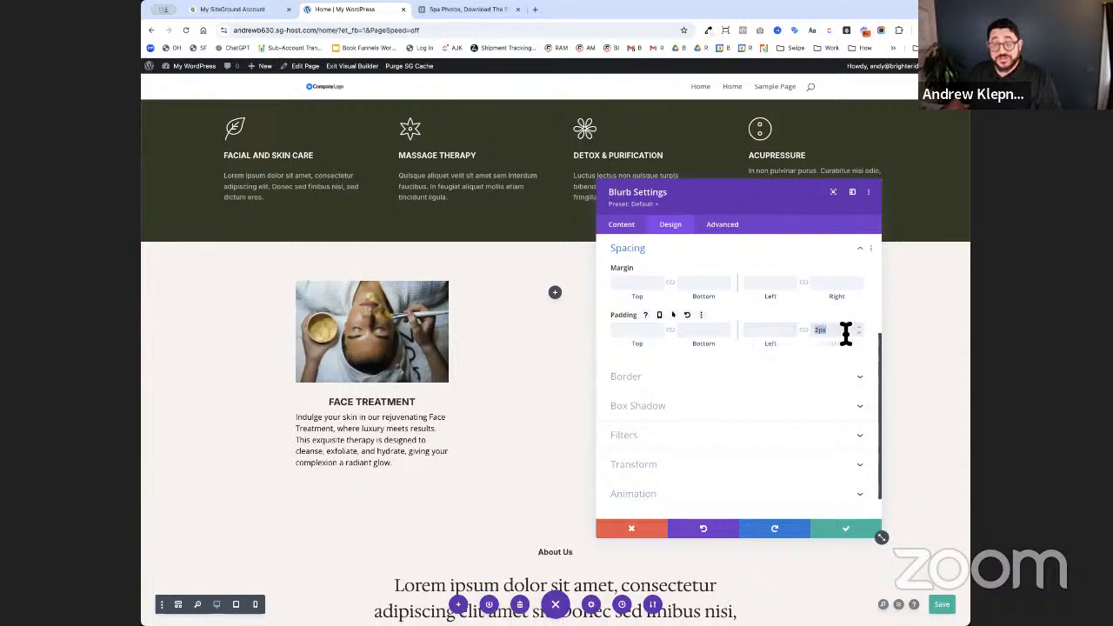
click(852, 527)
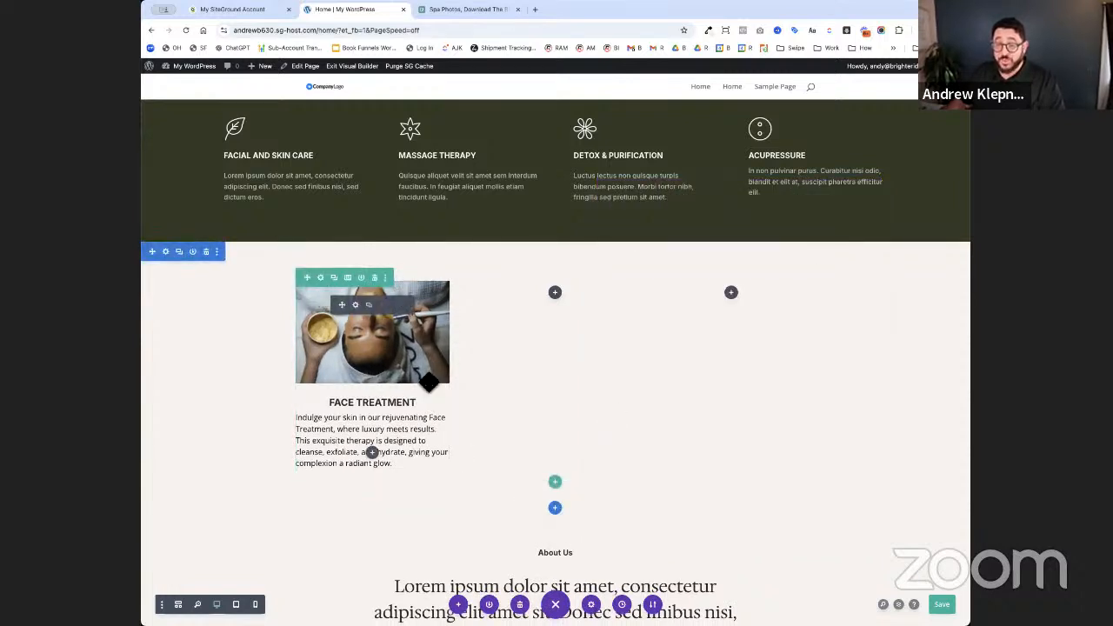
- Give the row's first column, which holds the Face Treatment blurb, a white background color
click(322, 278)
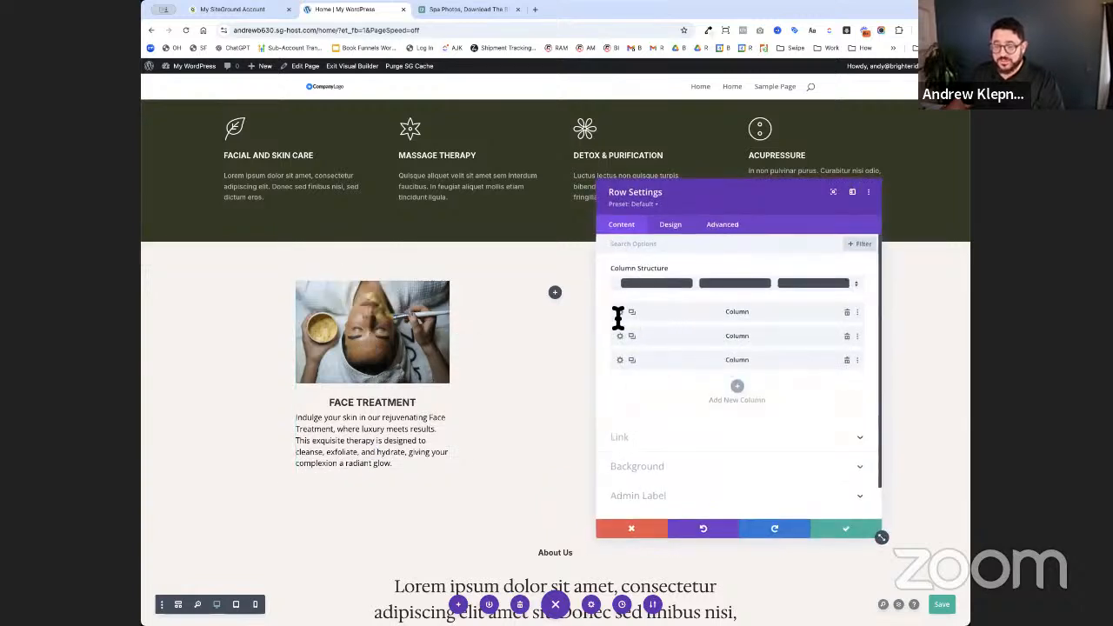
click(620, 311)
click(659, 382)
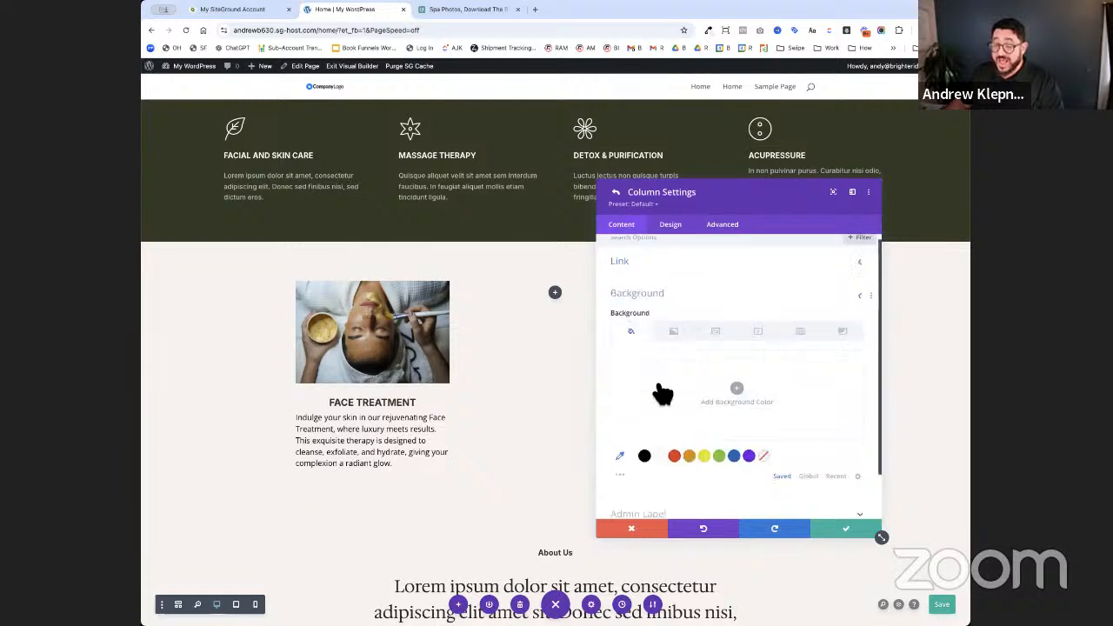
click(661, 414)
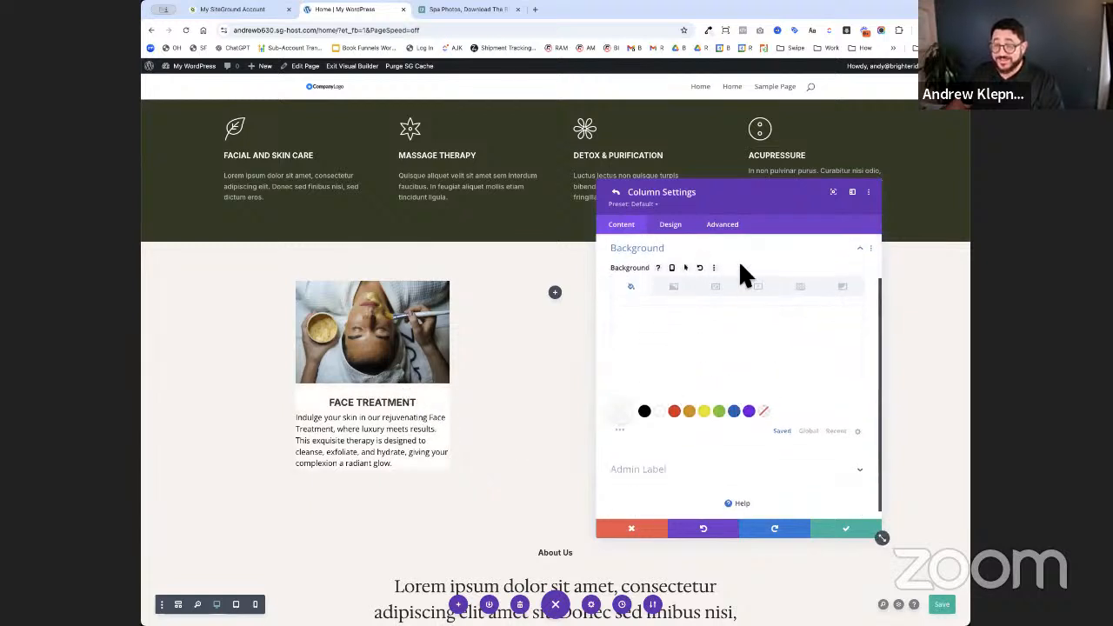
- Set the first column's padding to 20px at the top, bottom, left and right
click(670, 226)
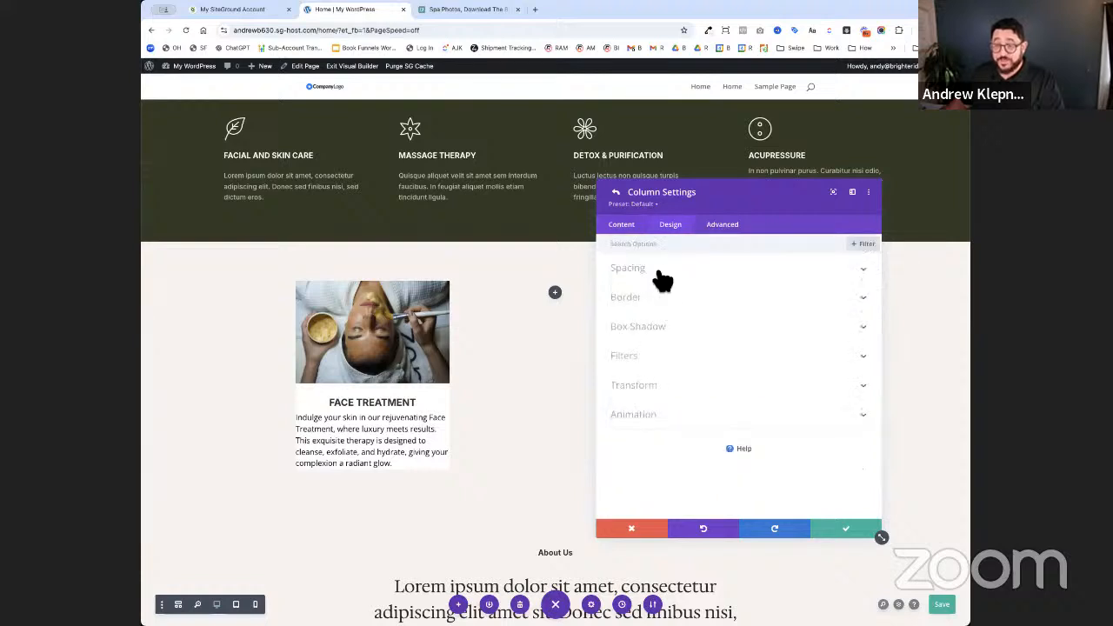
click(661, 271)
text(20)
click(703, 303)
text(20)
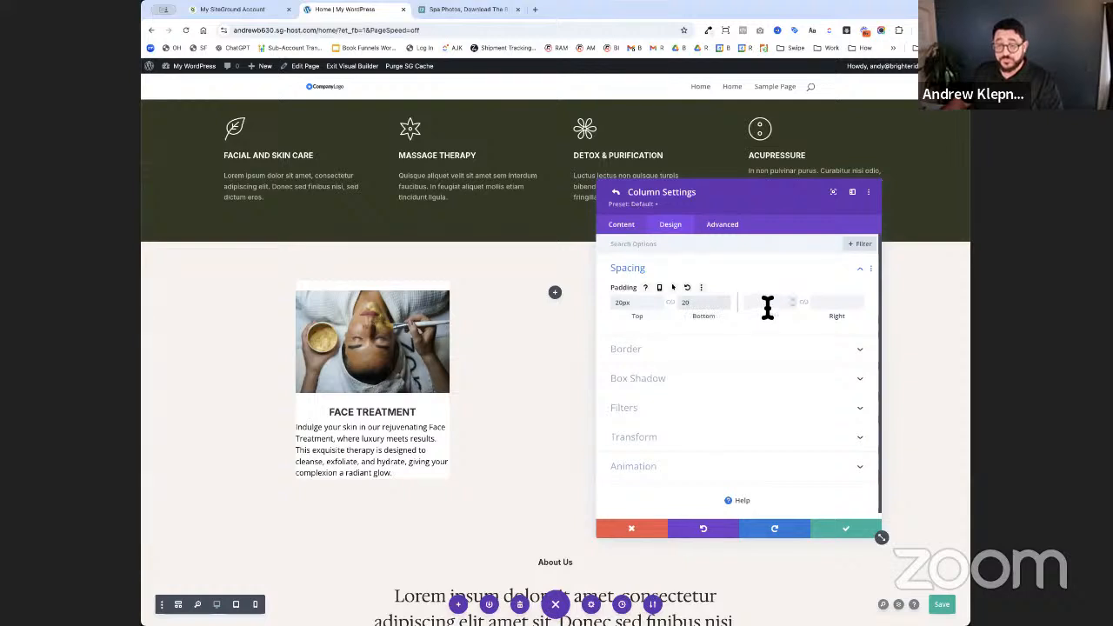
click(765, 305)
text(2)
click(816, 304)
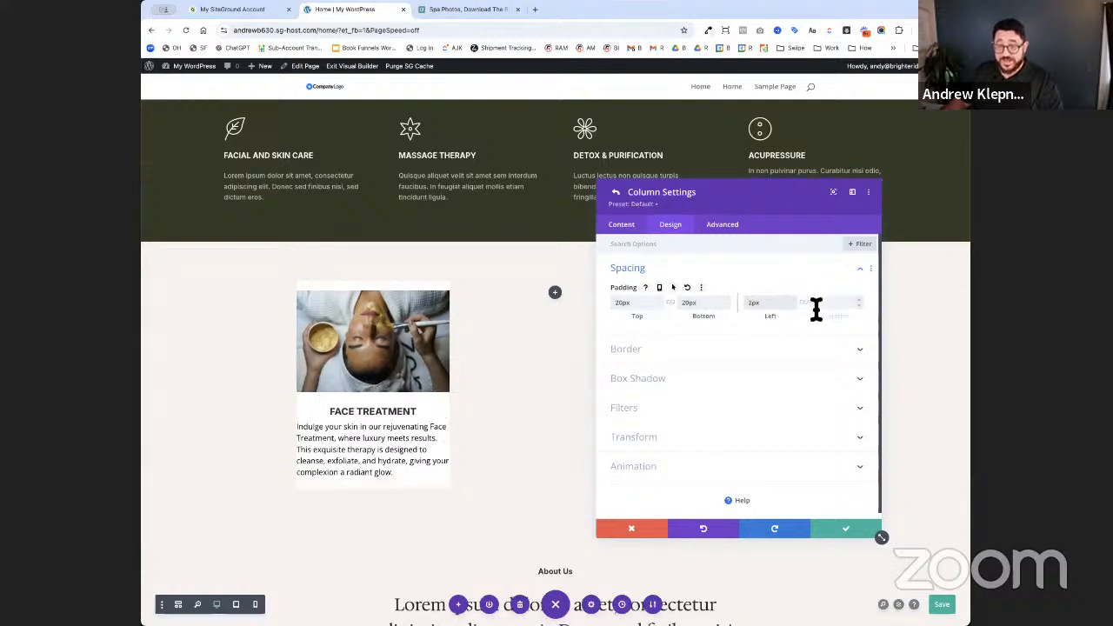
click(828, 305)
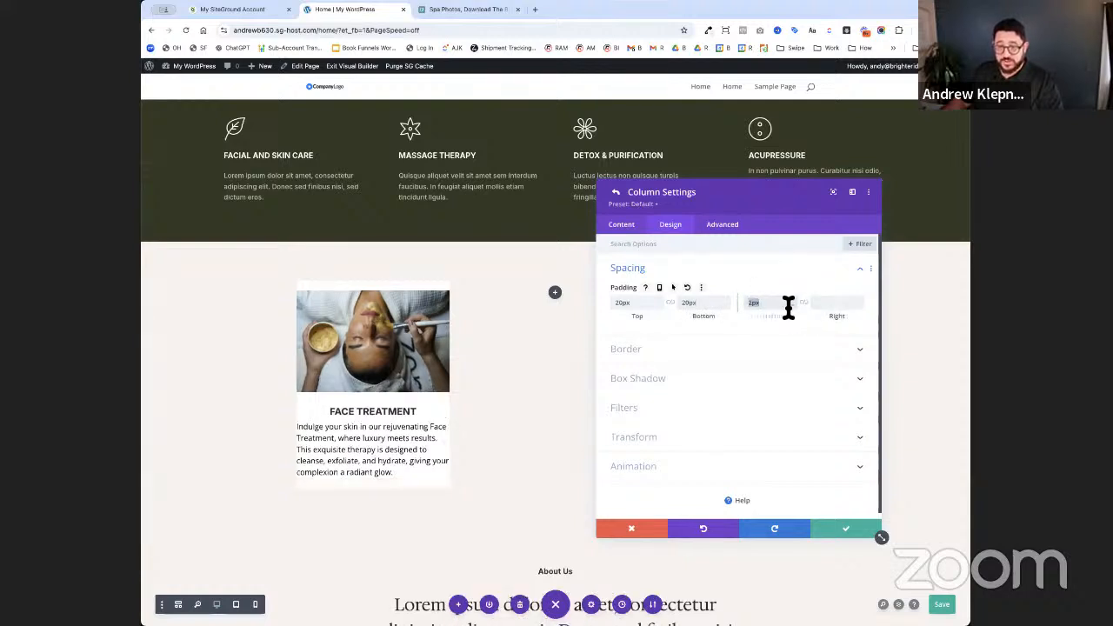
text(20)
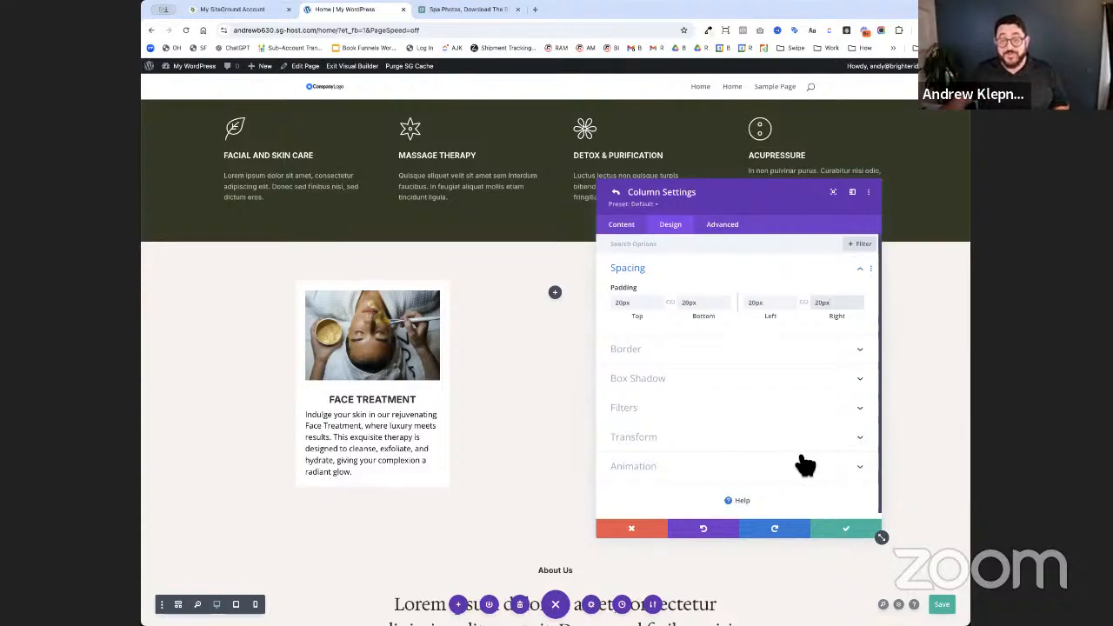
- Apply the first box shadow preset to the column with shadow color rgba(0,0,0,0.16), and save the column settings
click(659, 380)
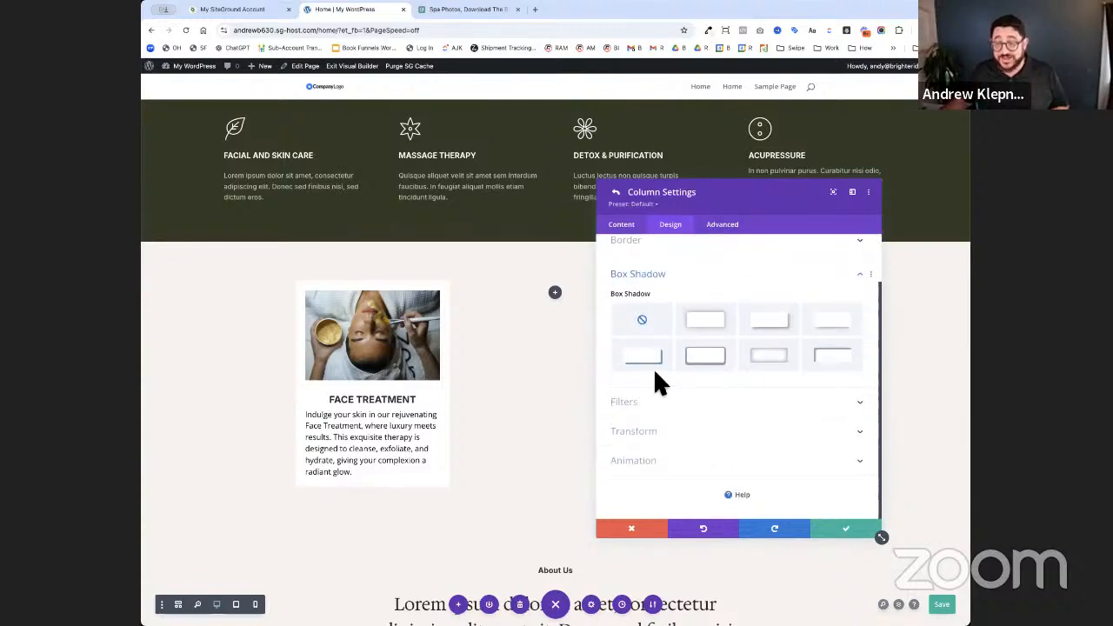
click(708, 326)
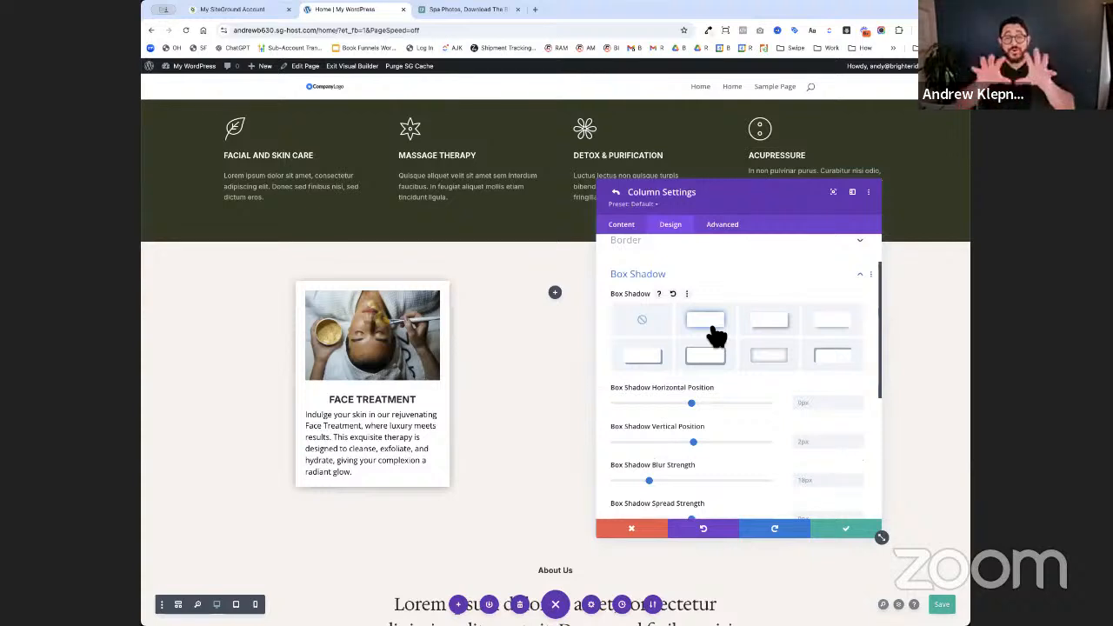
scroll(713, 404, down, 1)
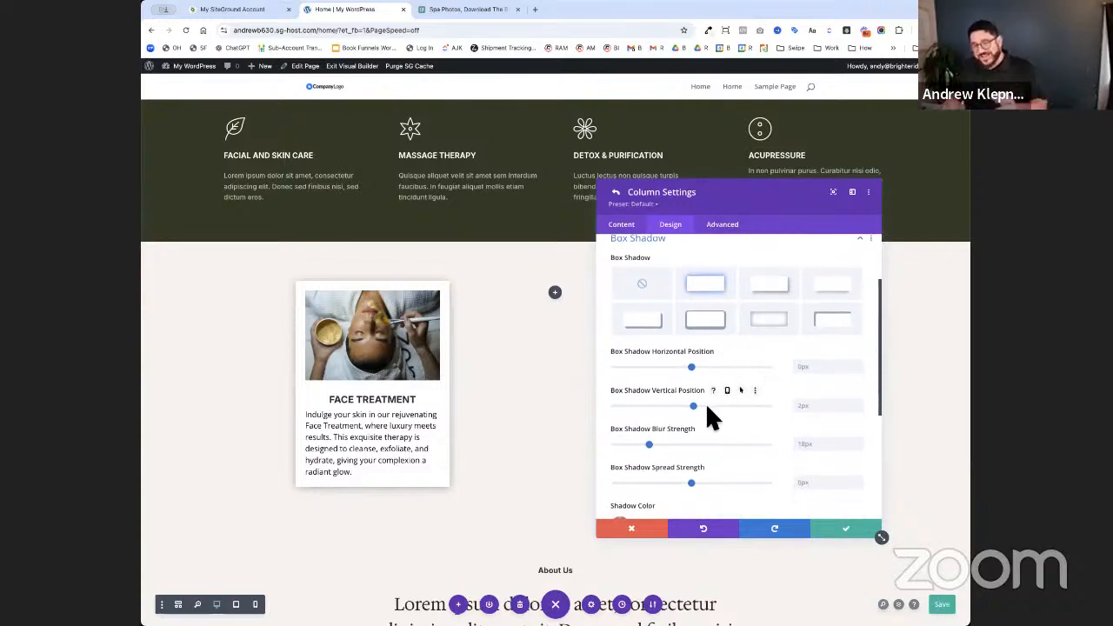
scroll(705, 407, down, 2)
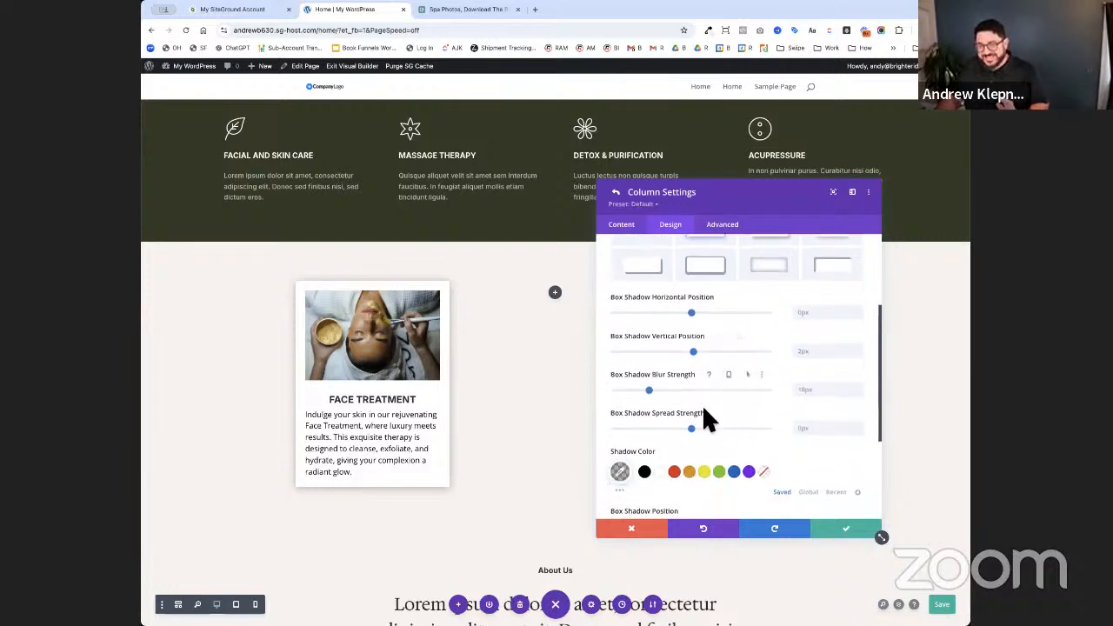
click(619, 472)
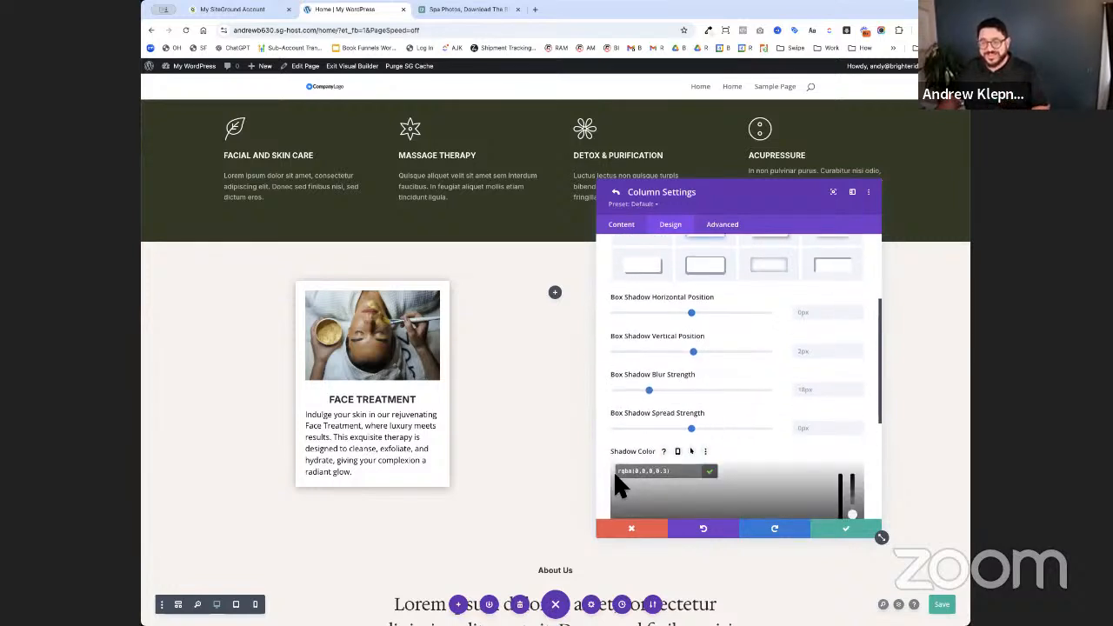
scroll(696, 435, down, 2)
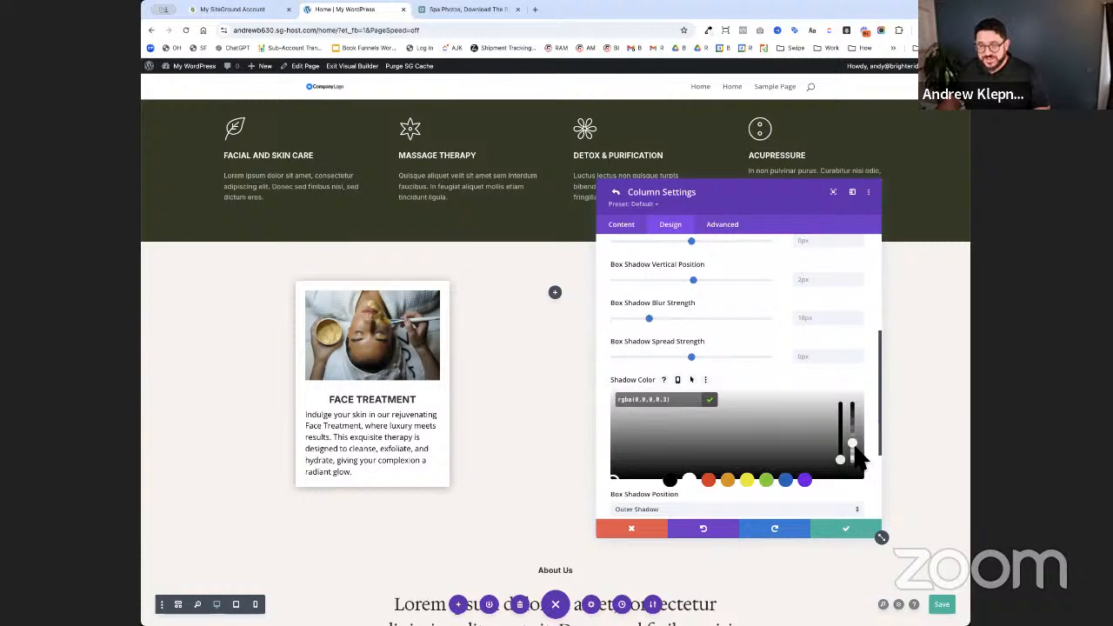
click(855, 446)
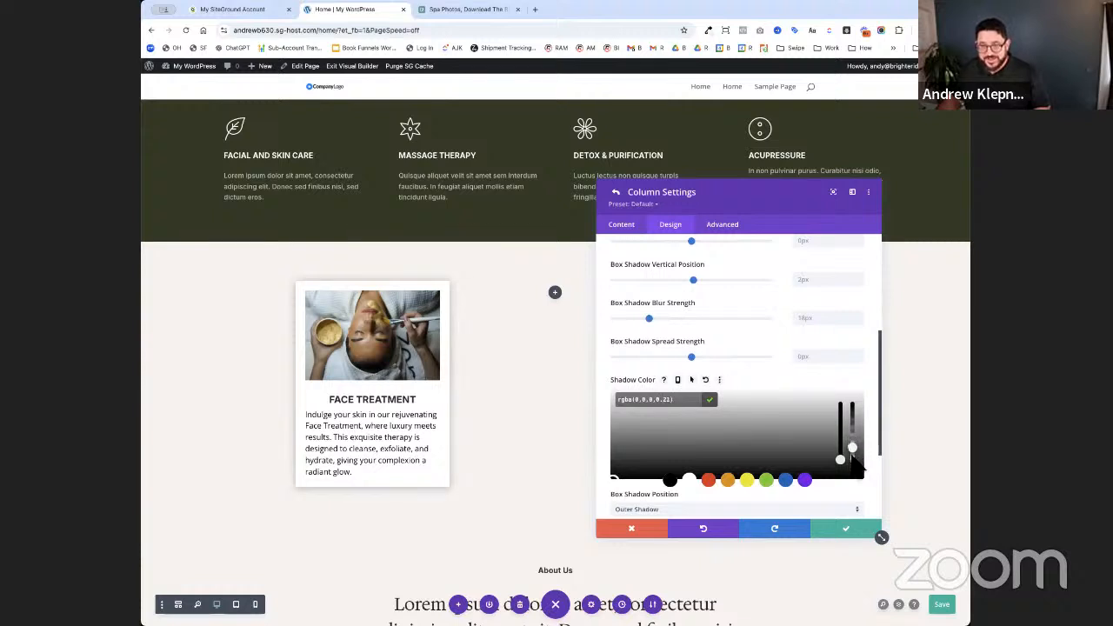
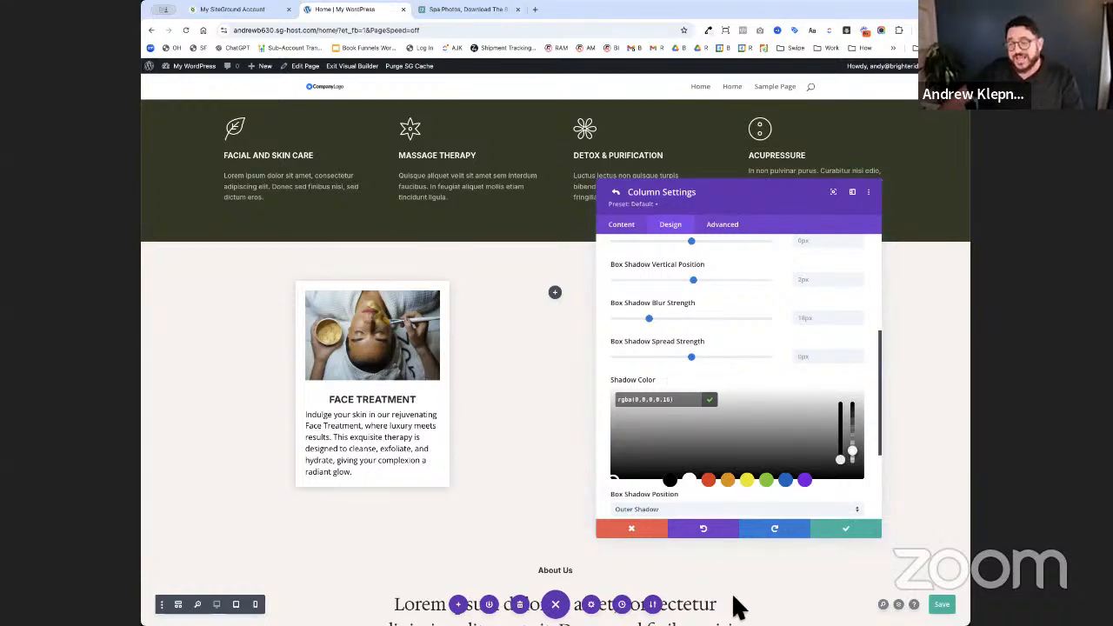
click(848, 530)
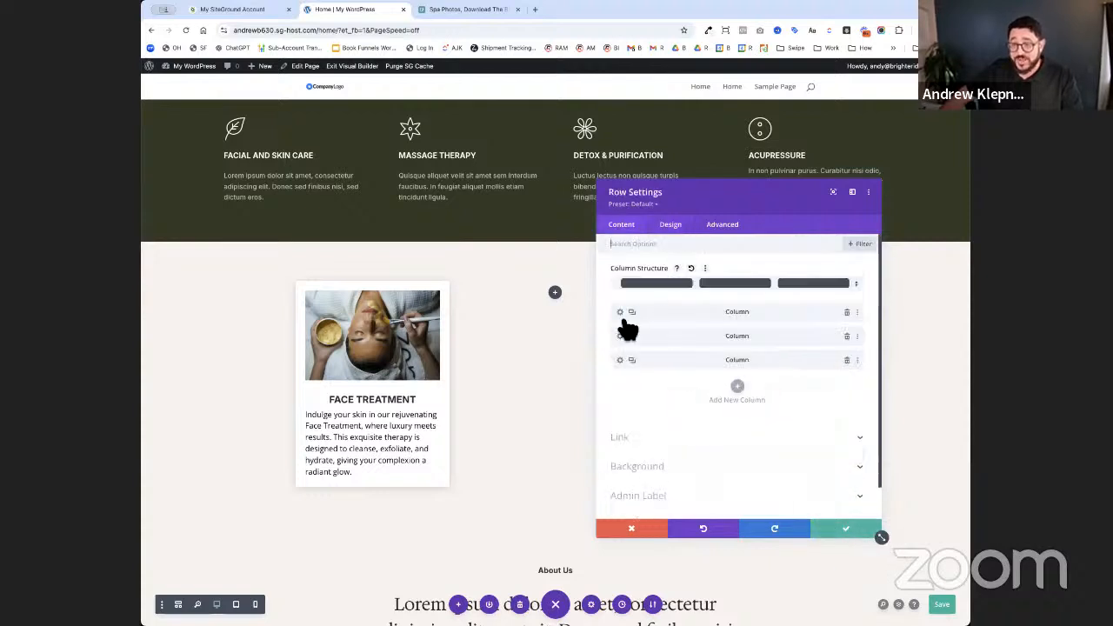
- Delete the row's two empty columns and duplicate the styled Face Treatment column twice to get three matching columns
click(855, 352)
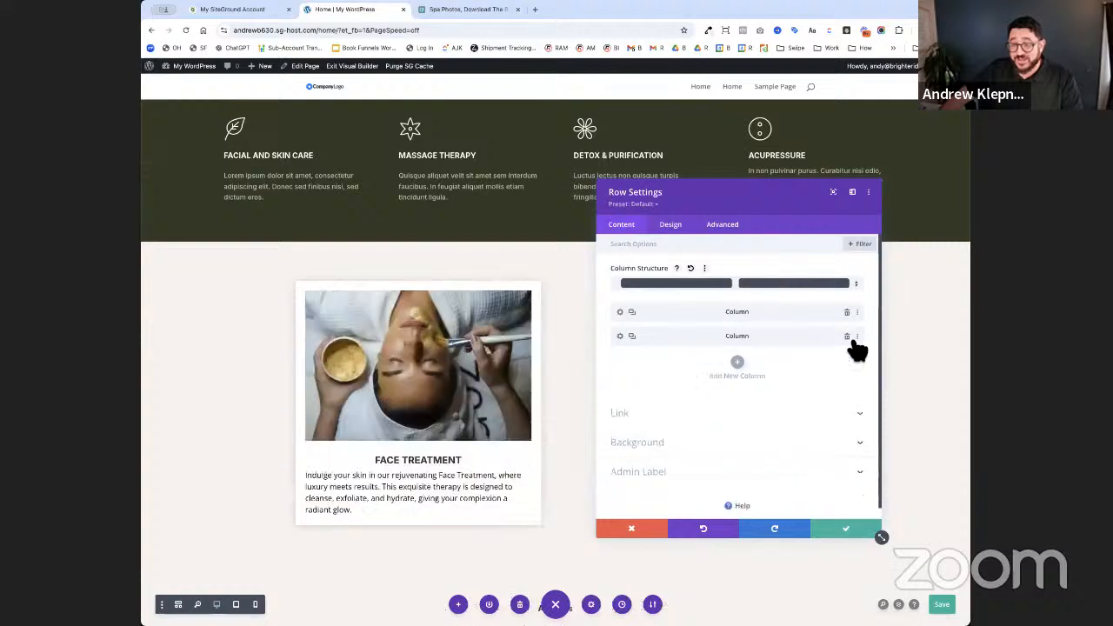
click(848, 337)
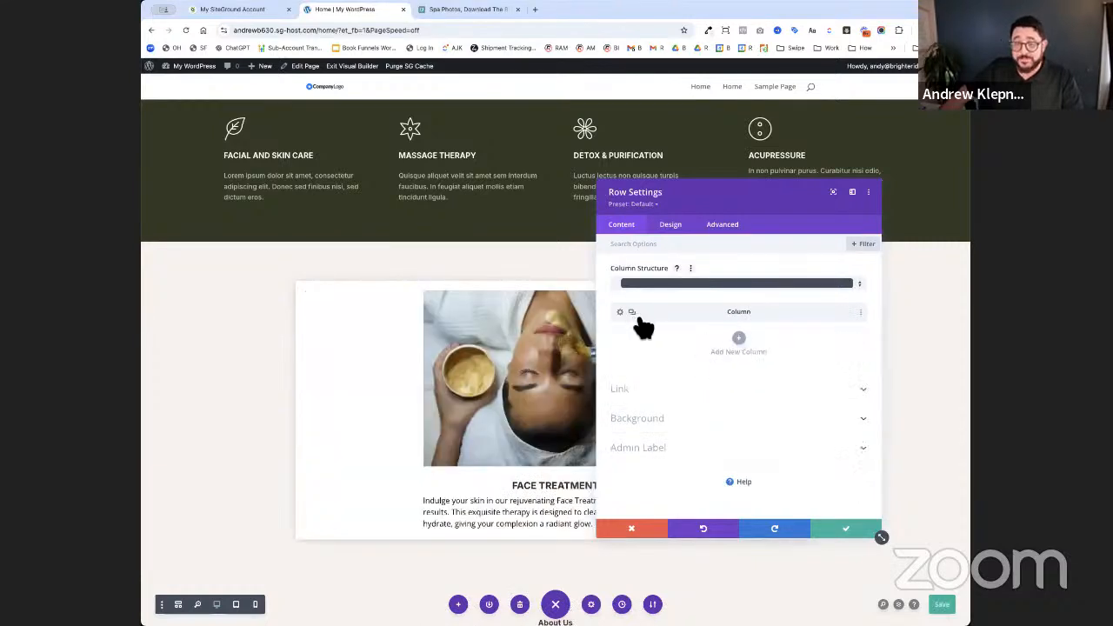
click(635, 314)
click(634, 313)
- Turn on Equalize Column Heights in the sizing options of the three-column blurb row
drag(707, 198, 770, 203)
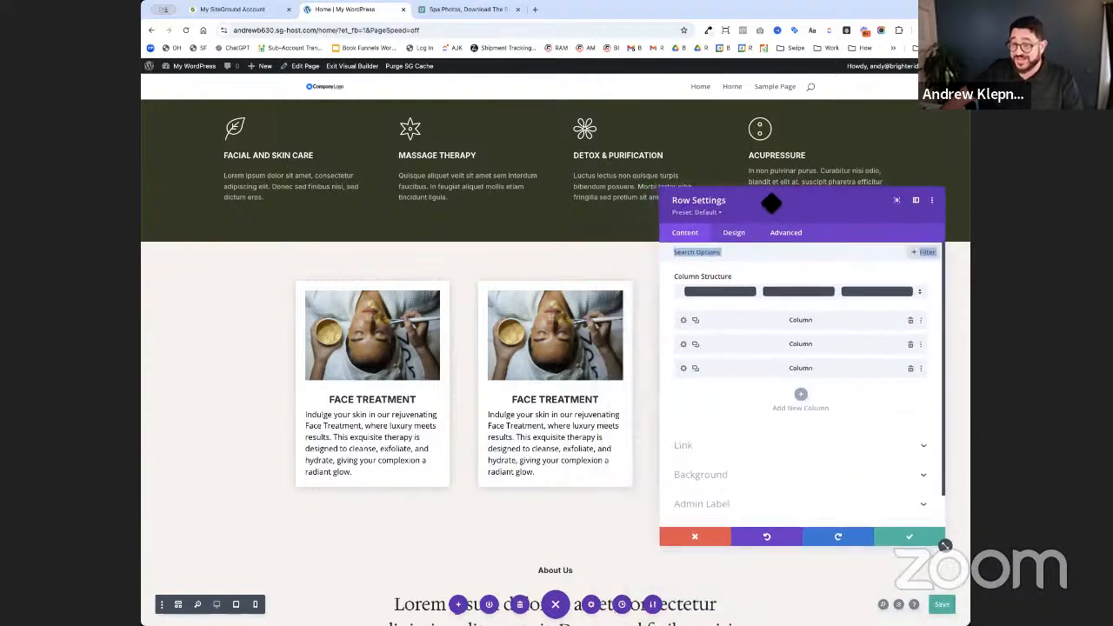
click(739, 241)
click(739, 278)
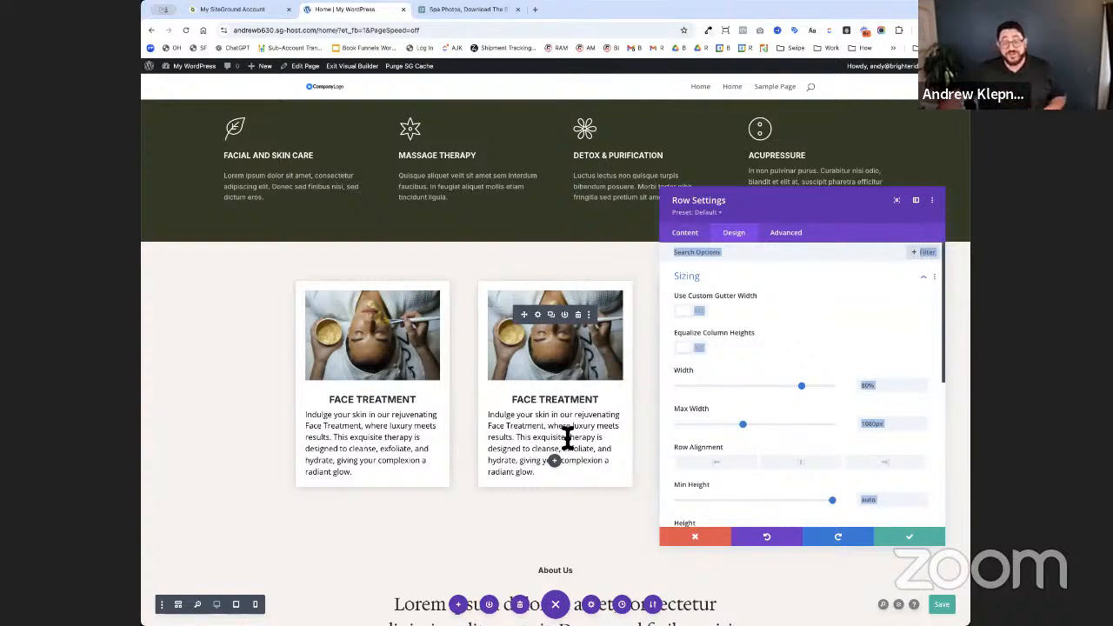
click(693, 349)
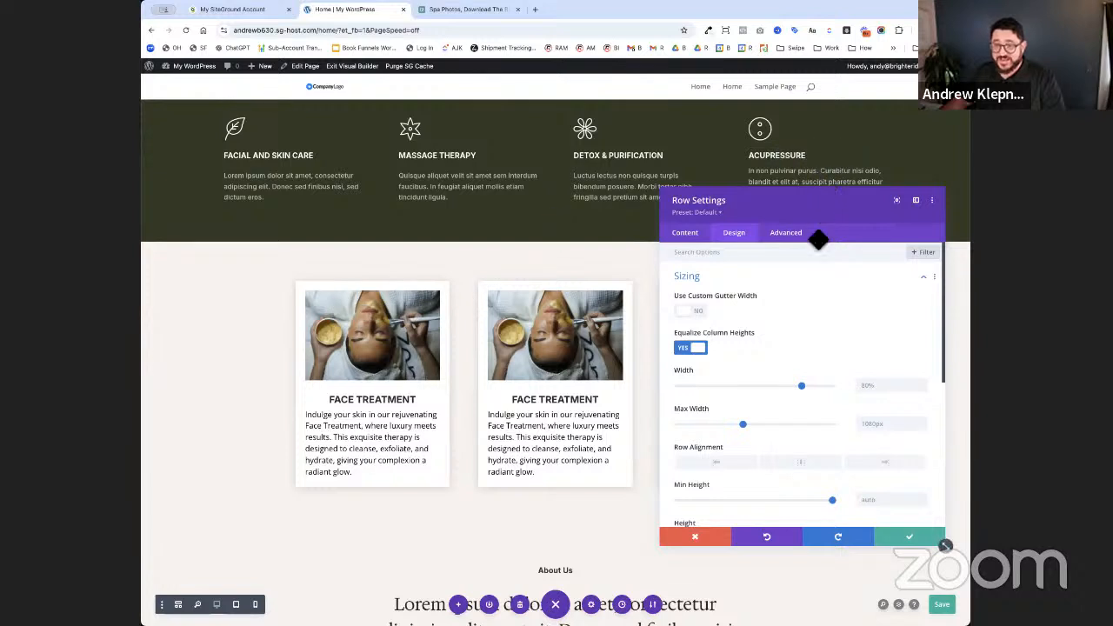
drag(894, 217, 824, 404)
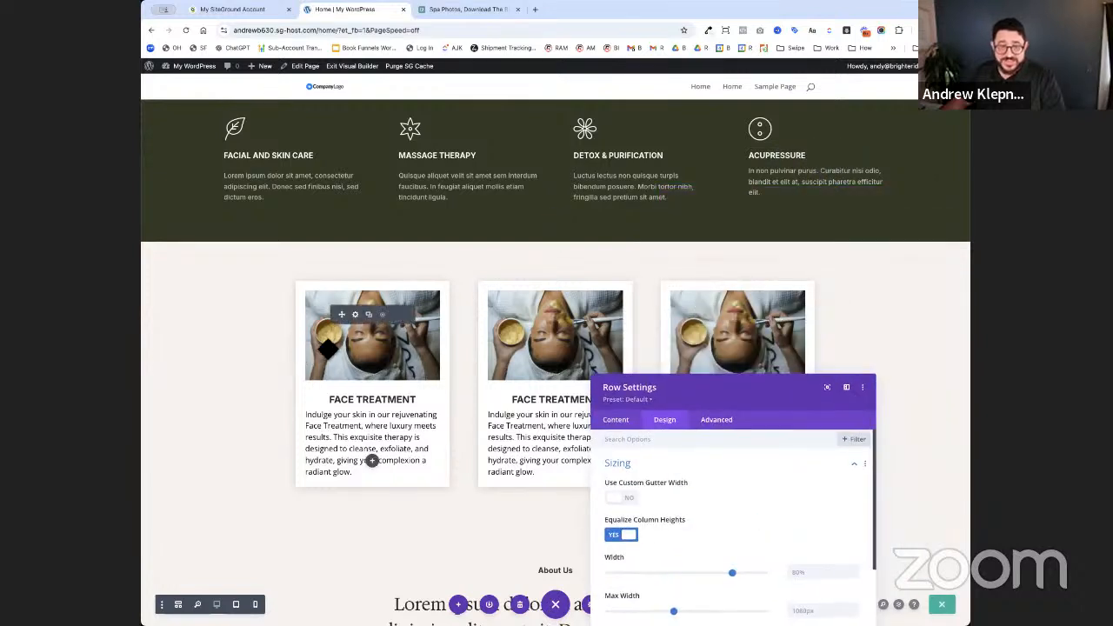
drag(776, 399, 829, 276)
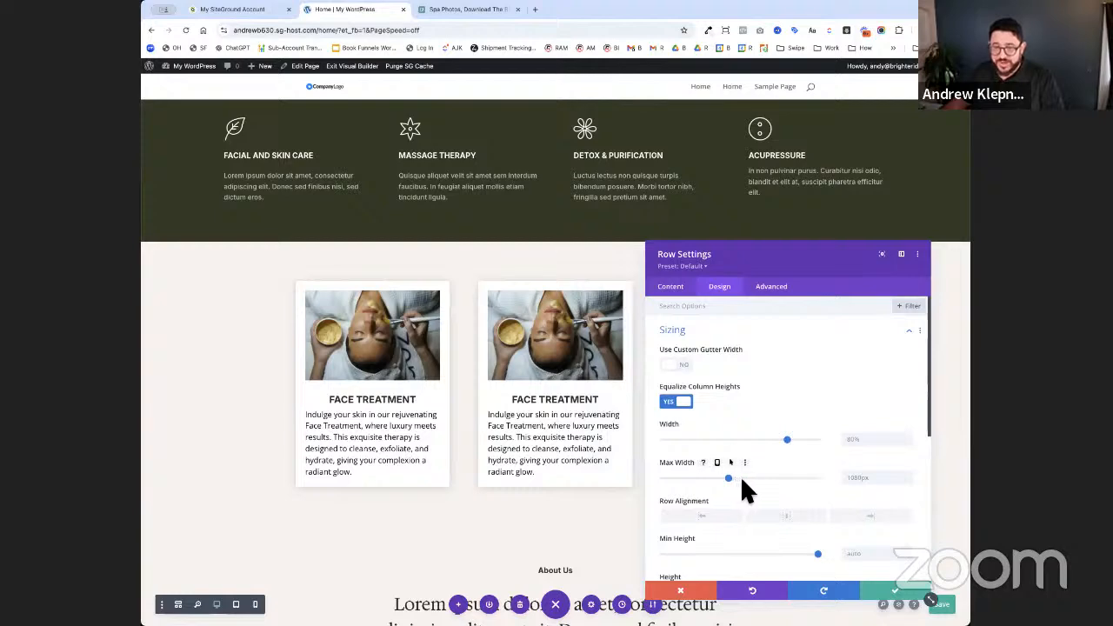
- Set the row's max width to 1200px and its custom gutter width to 2, and save the row settings
drag(732, 477, 744, 478)
text(1200px)
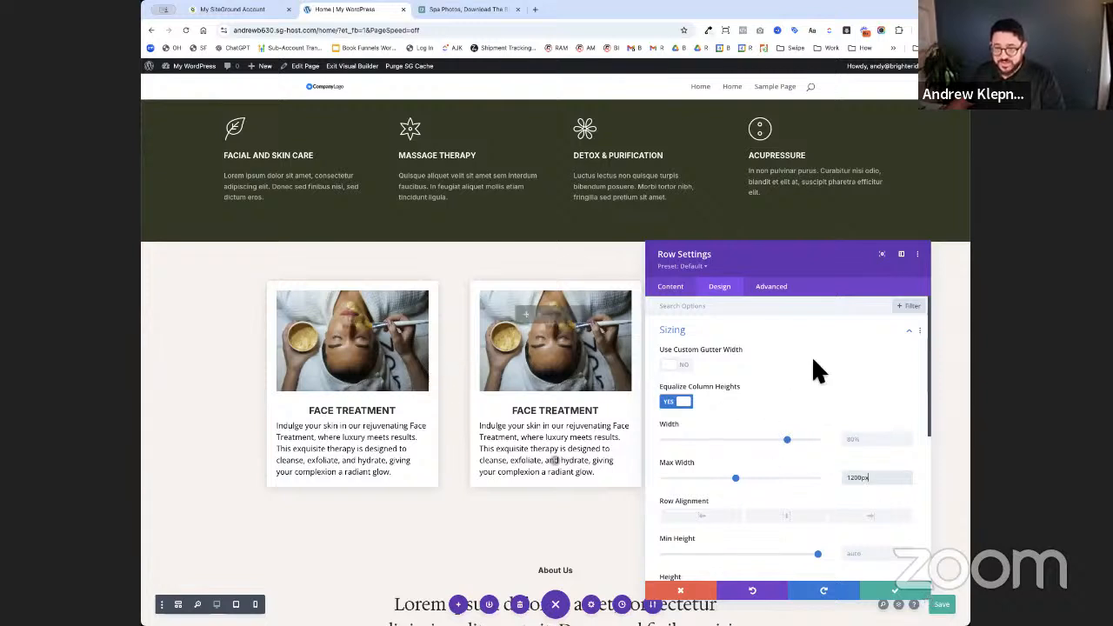
click(682, 366)
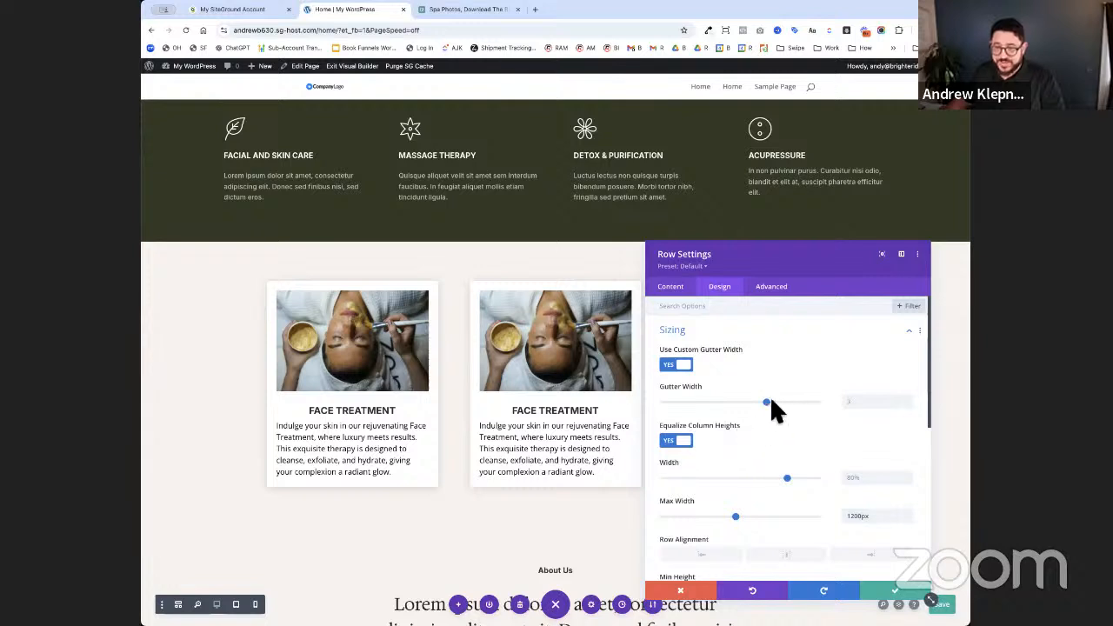
drag(765, 403, 652, 405)
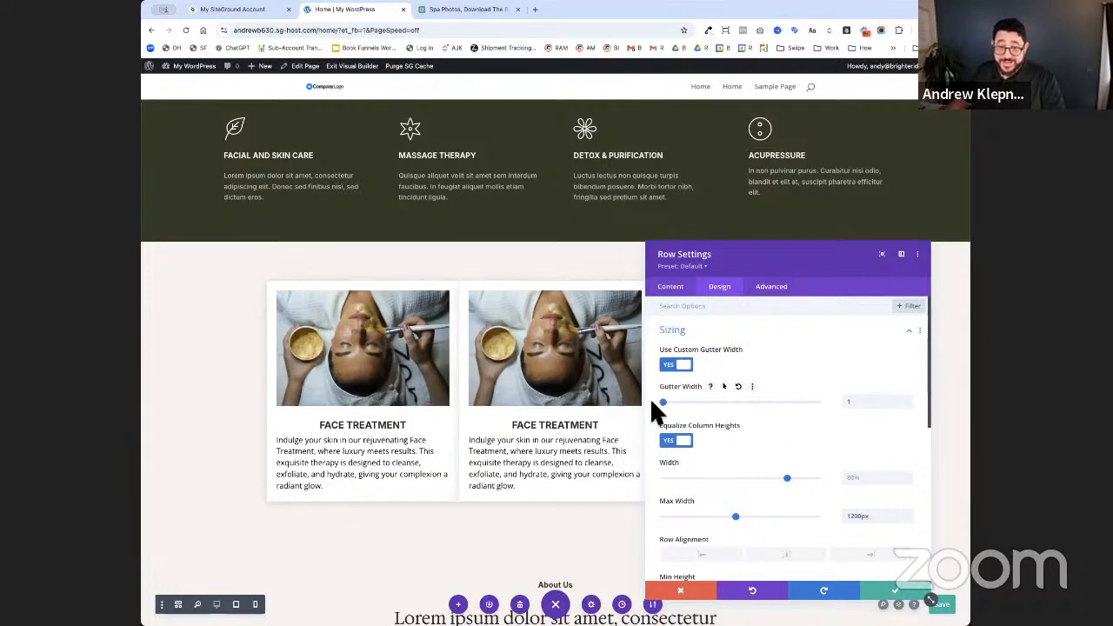
click(716, 403)
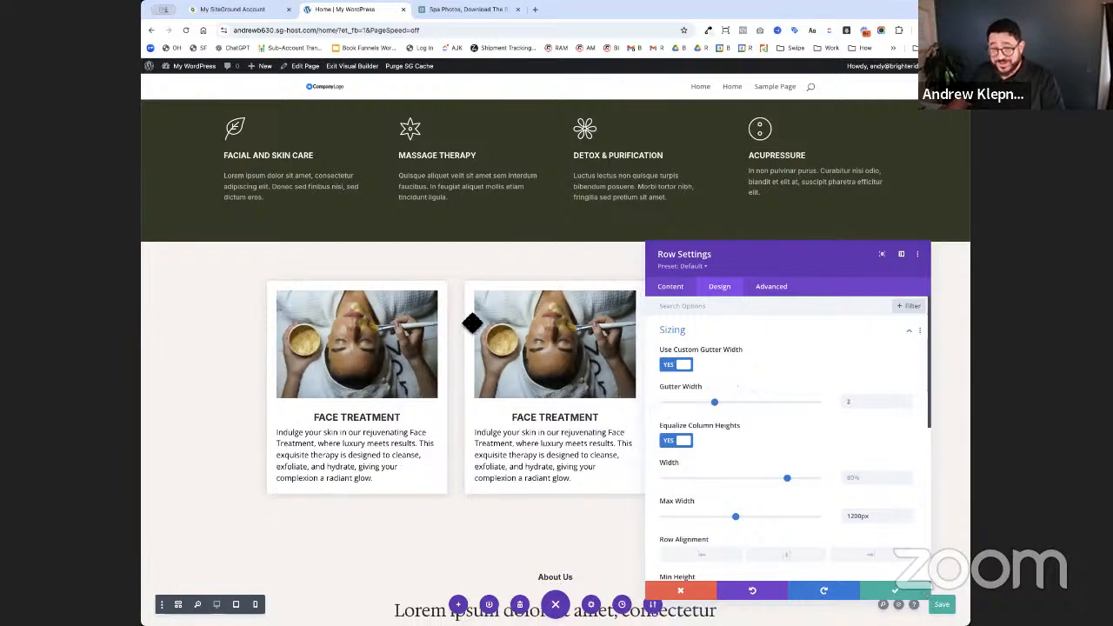
drag(764, 259, 695, 299)
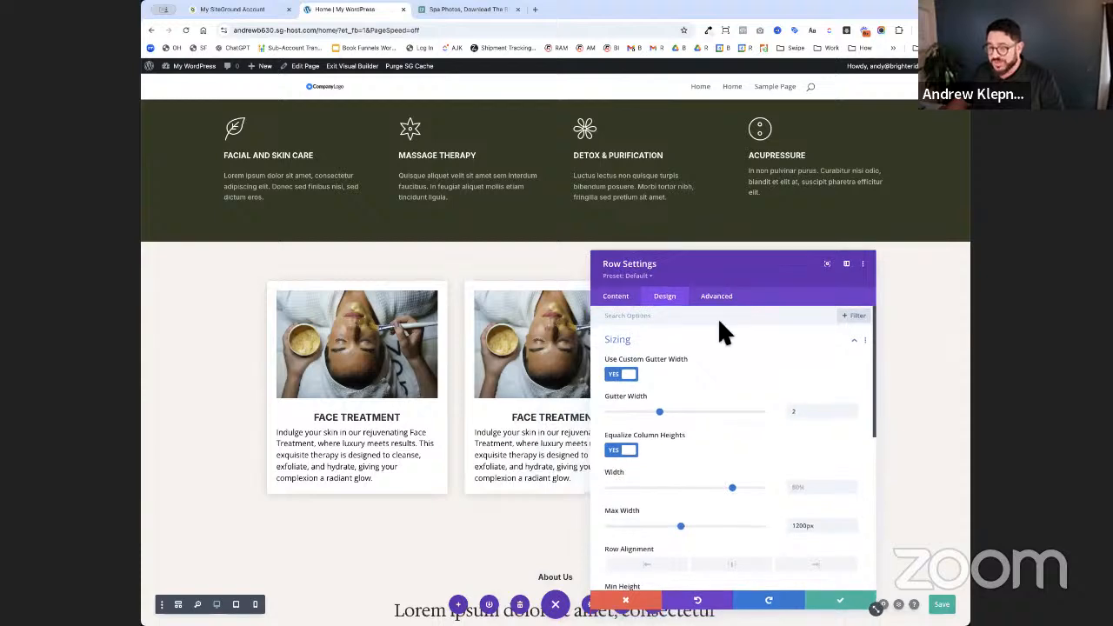
click(850, 602)
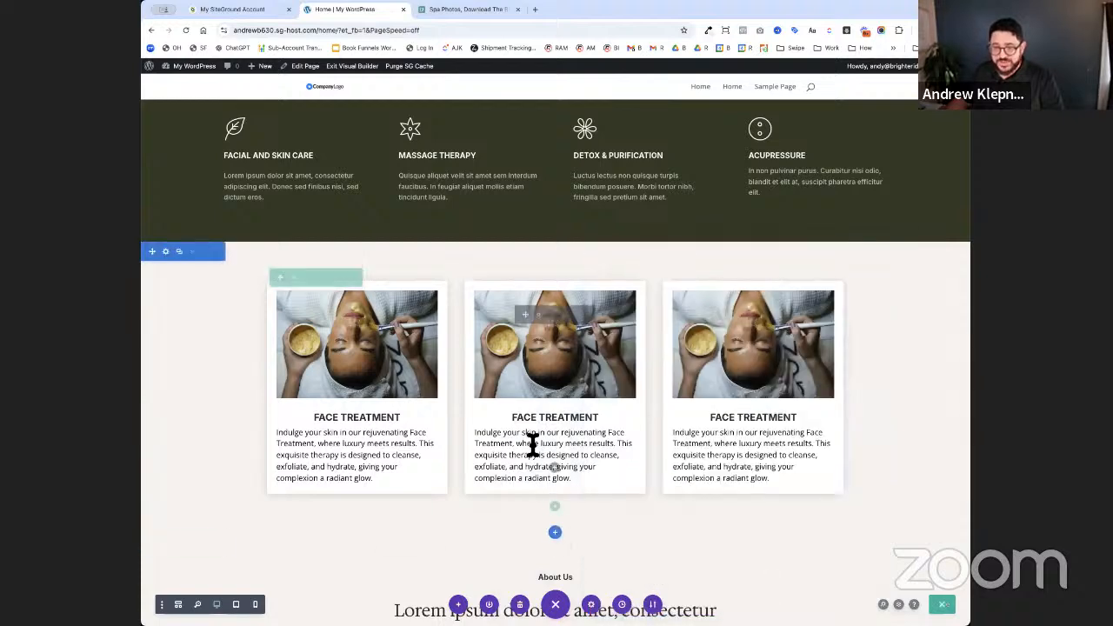
- Change the middle blurb's title to "Massage"
click(538, 315)
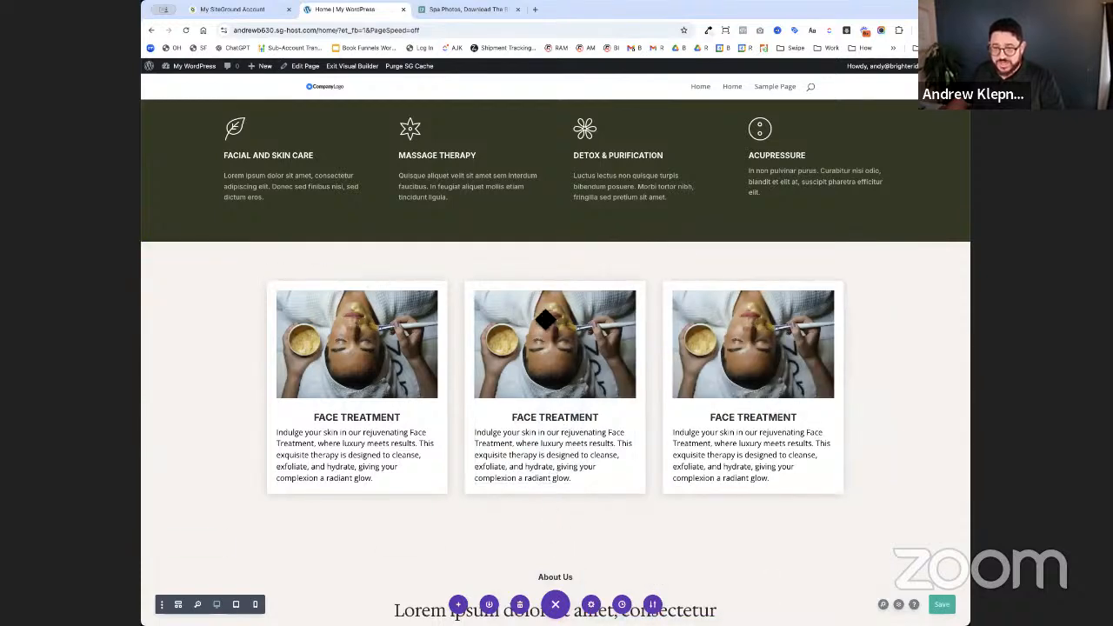
double_click(669, 405)
triple_click(669, 405)
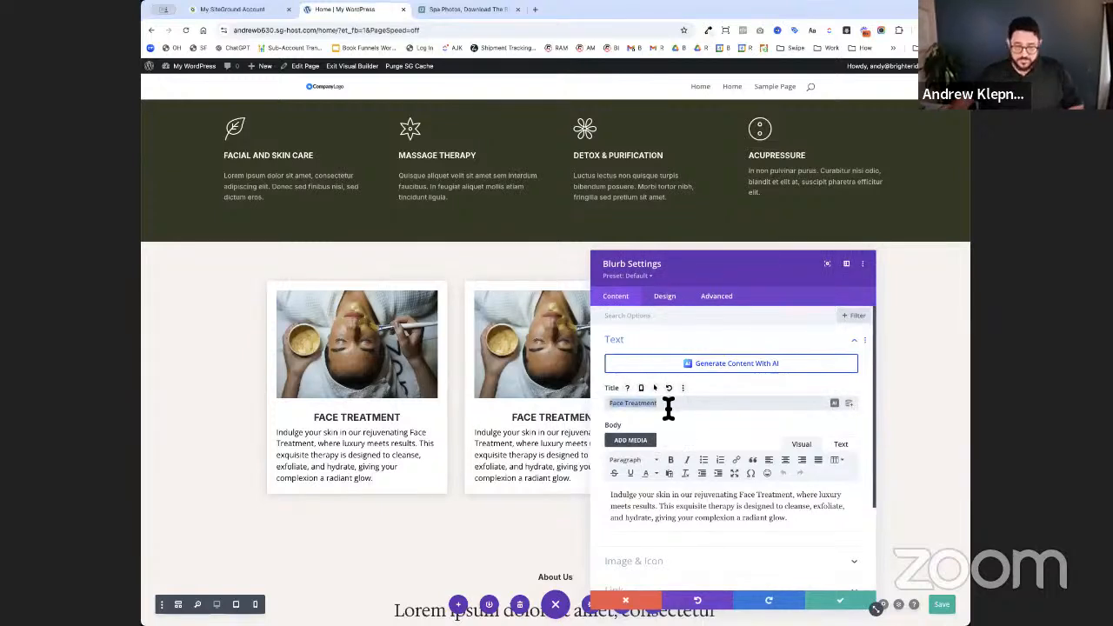
text(Massage)
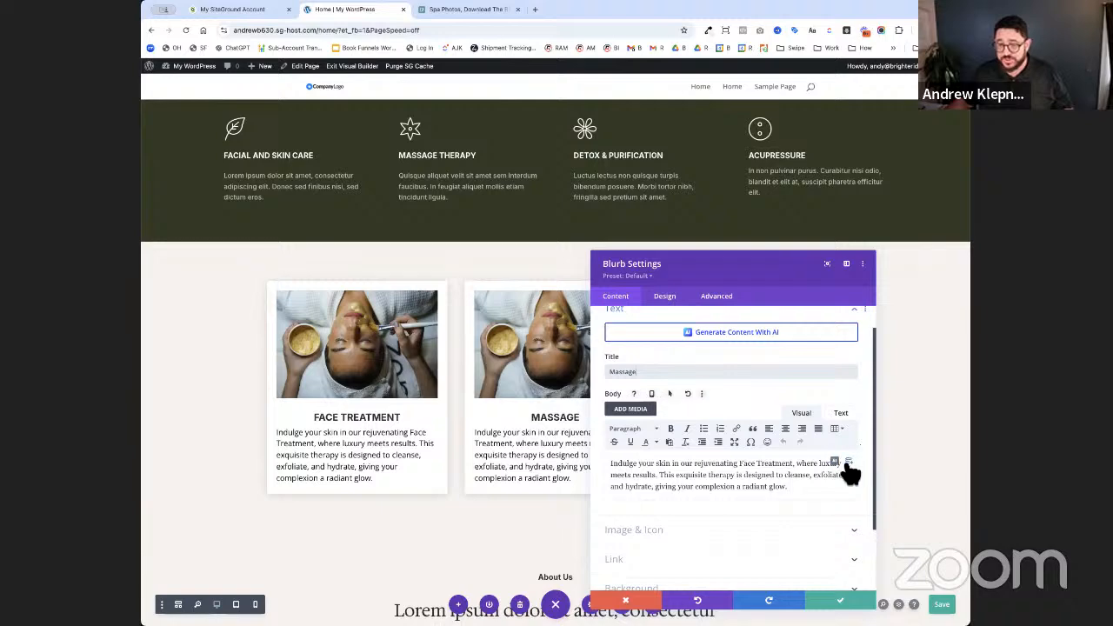
- Replace the Massage blurb's body with an AI-written paragraph using the prompt "3 Sentances about massage tratment"
click(847, 464)
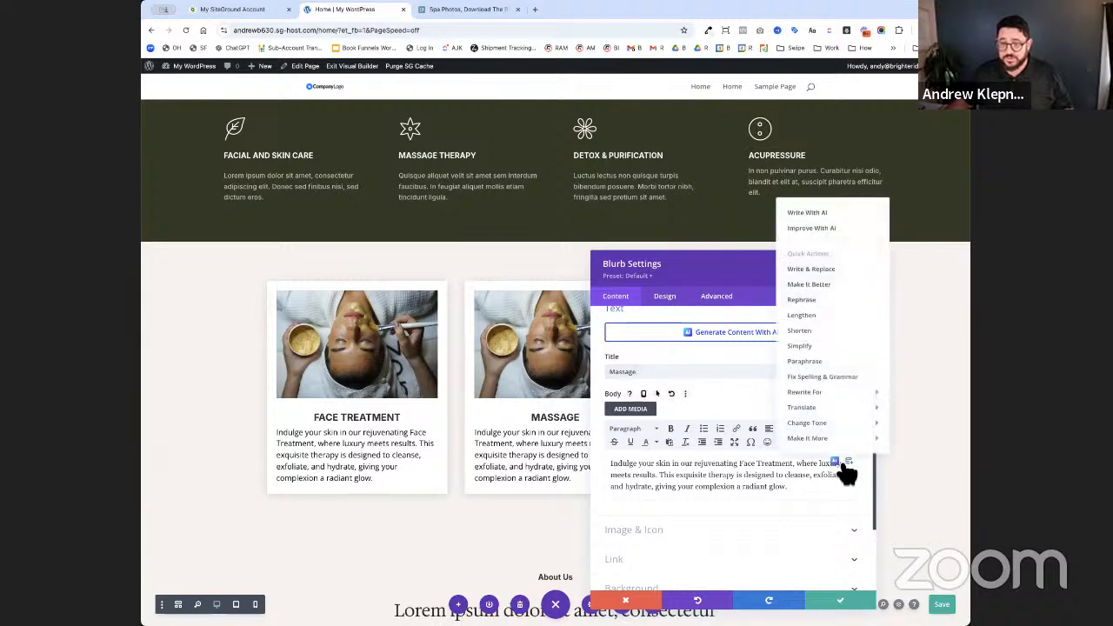
click(827, 214)
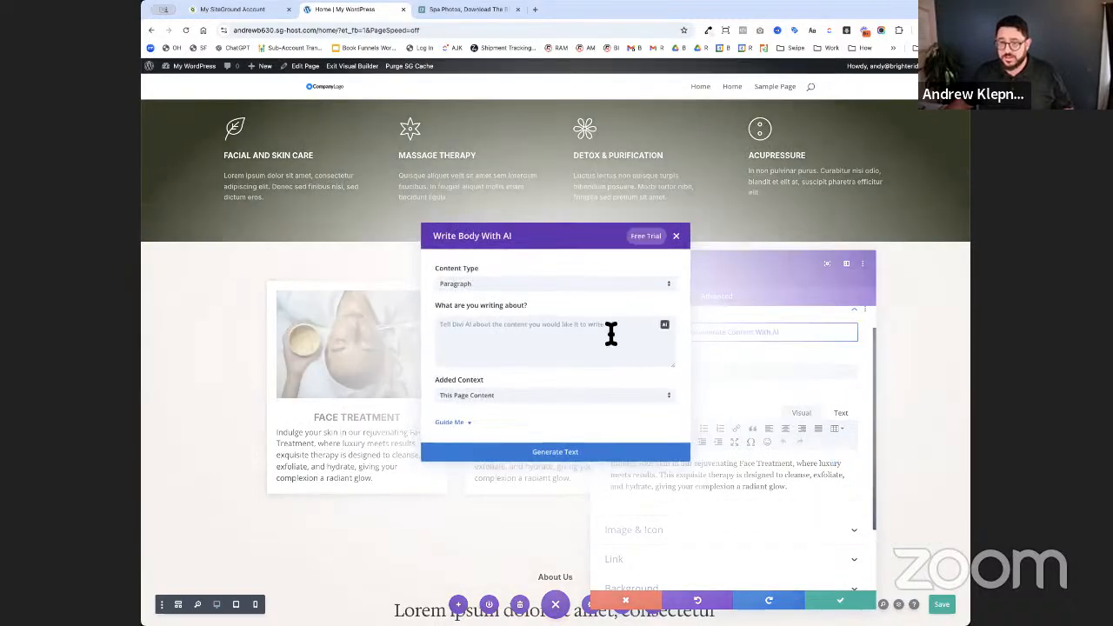
text(3)
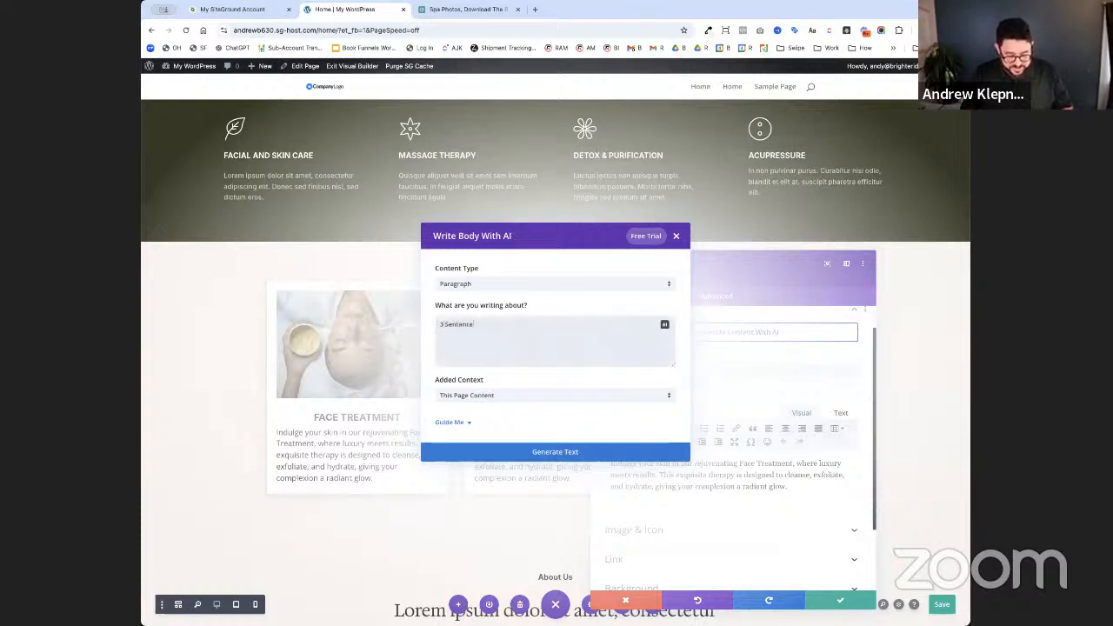
text( Sentences about massage tratment)
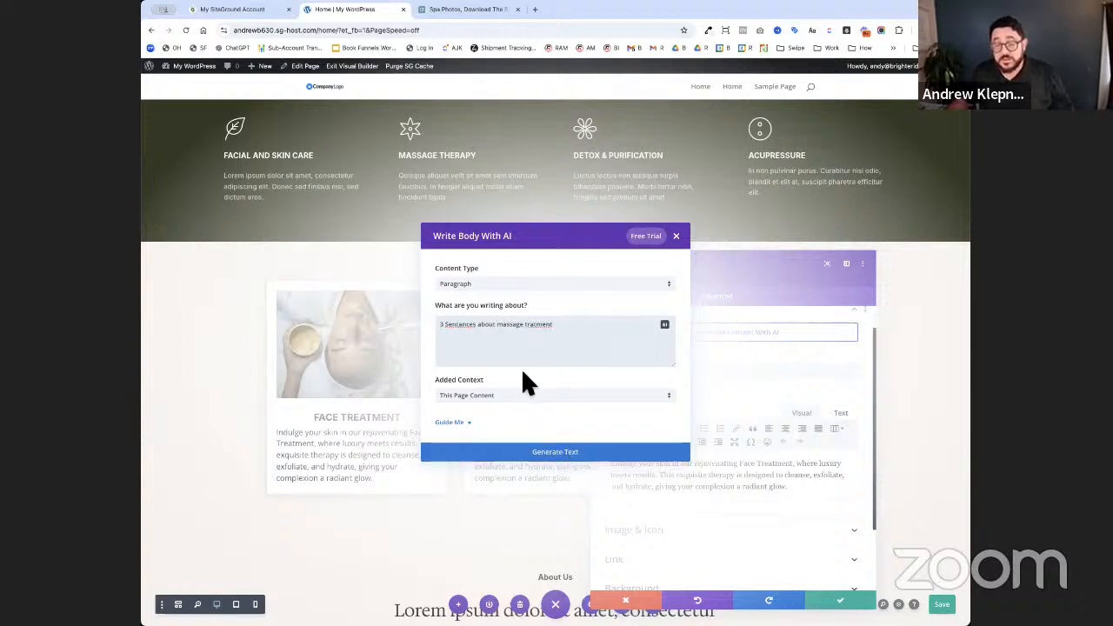
double_click(461, 324)
right_click(460, 322)
key(Escape)
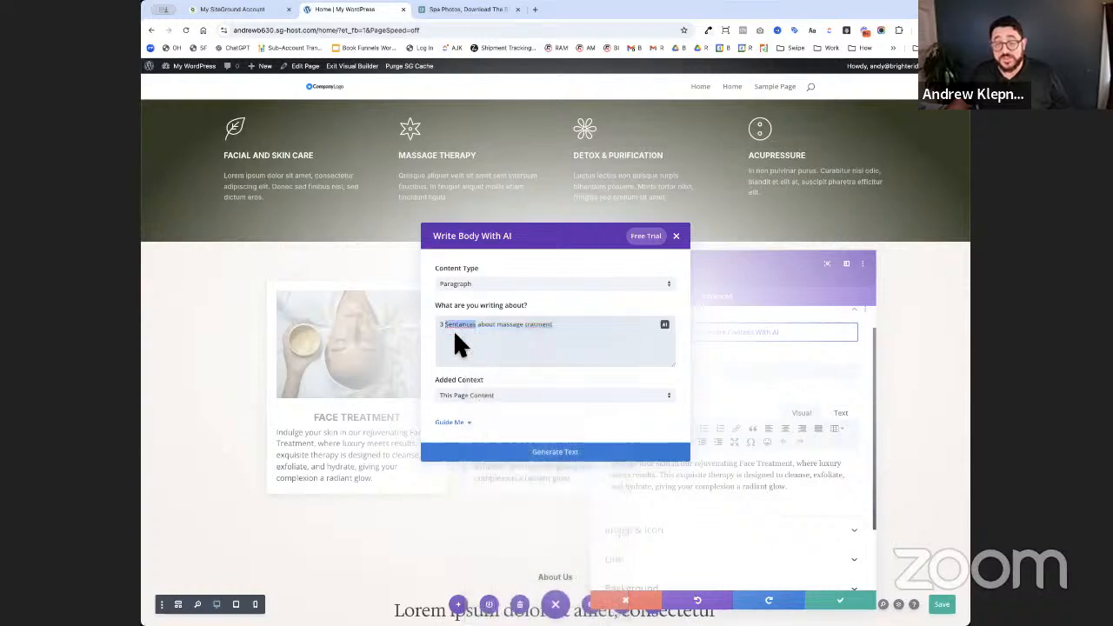
click(585, 451)
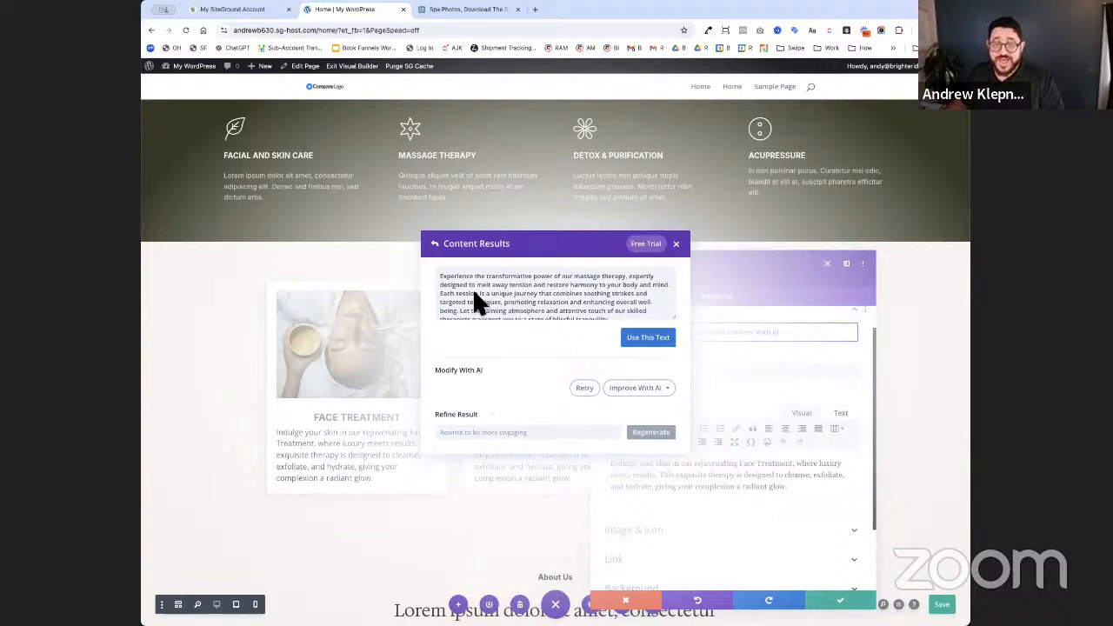
click(648, 338)
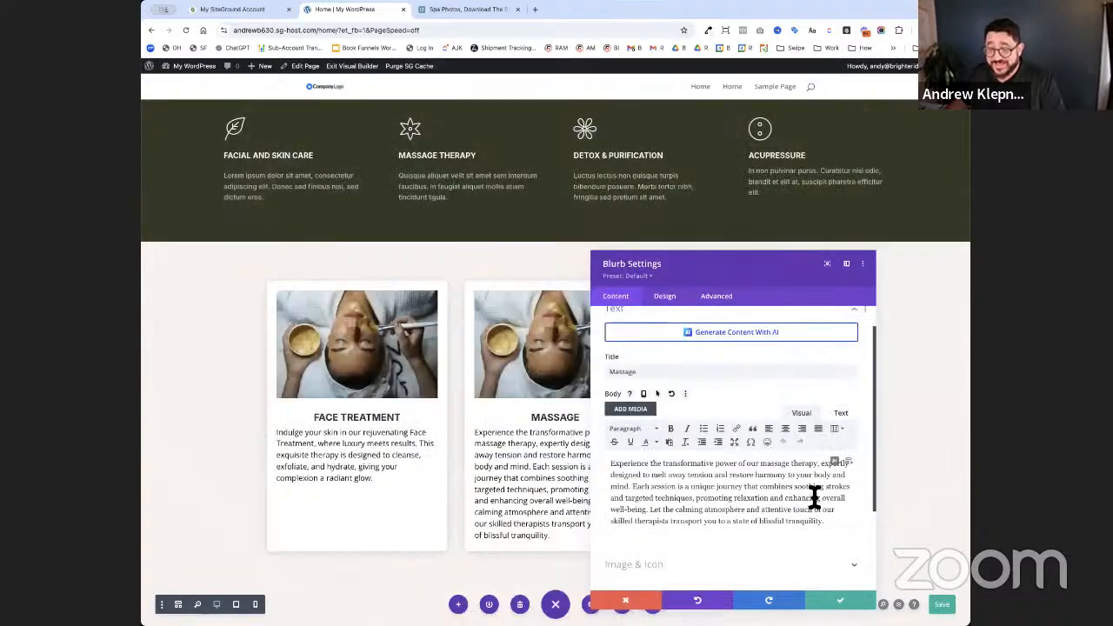
- Shorten the Massage blurb's body by deleting everything after "targeted techniques" and ending the sentence with a period
drag(694, 499, 842, 532)
key(BackSpace)
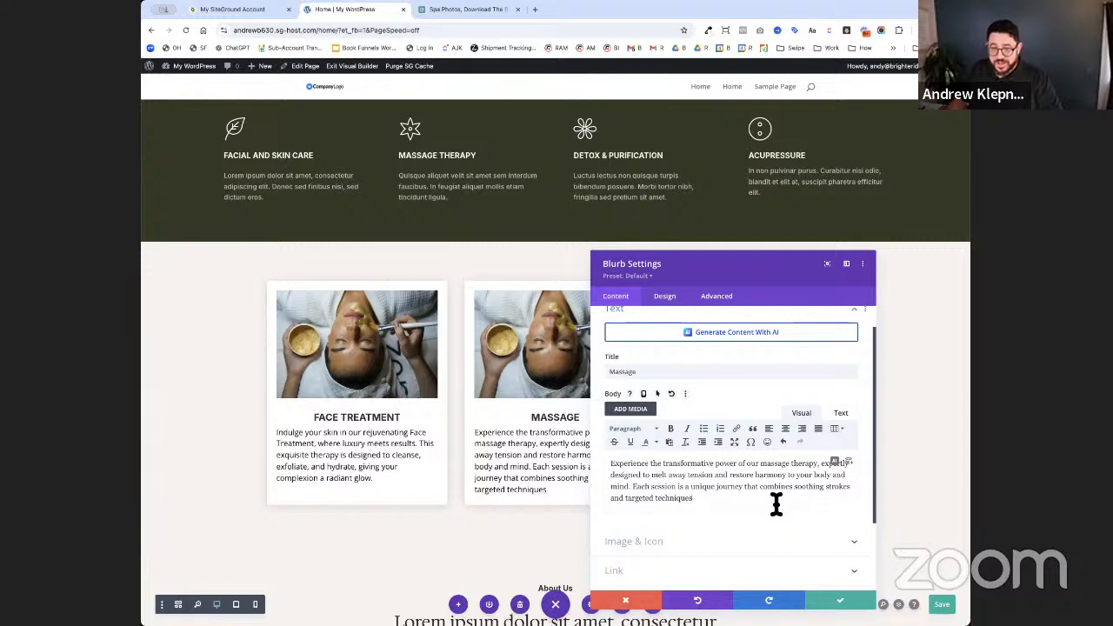
text(.)
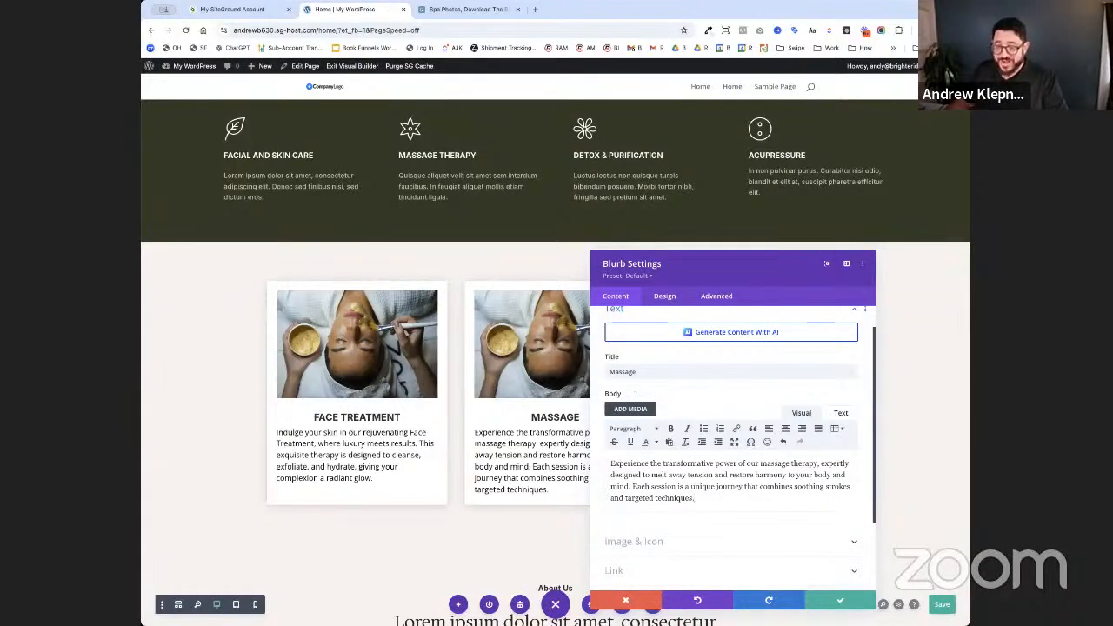
- Set up an AI-generated replacement for the Massage blurb's image with the description "Massage at Spa"
scroll(765, 521, down, 1)
click(726, 529)
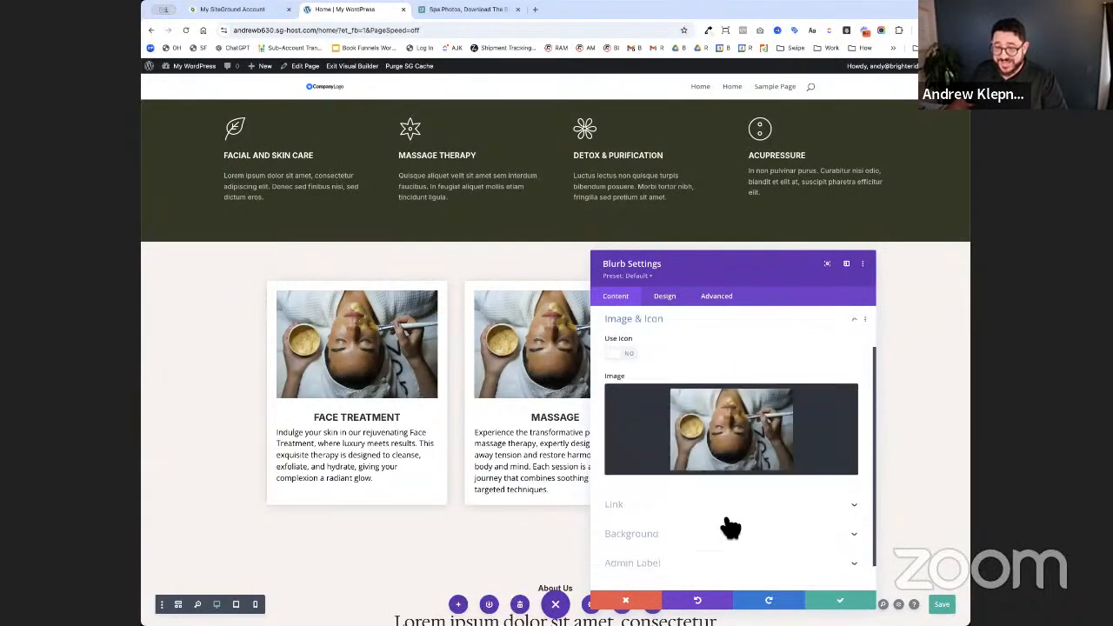
mouse_move(769, 422)
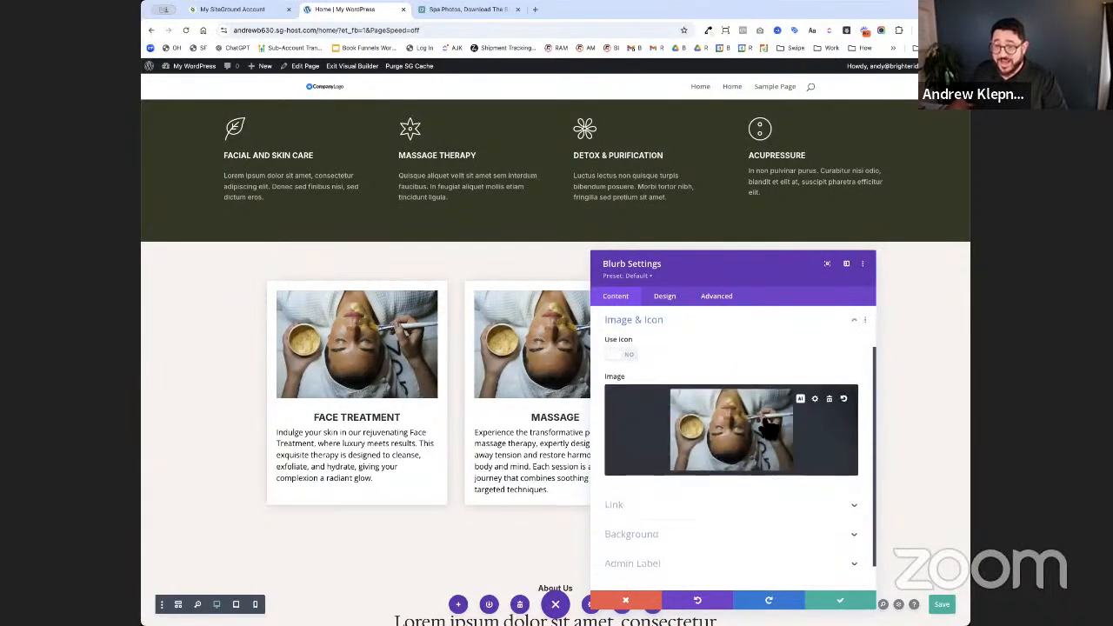
click(801, 401)
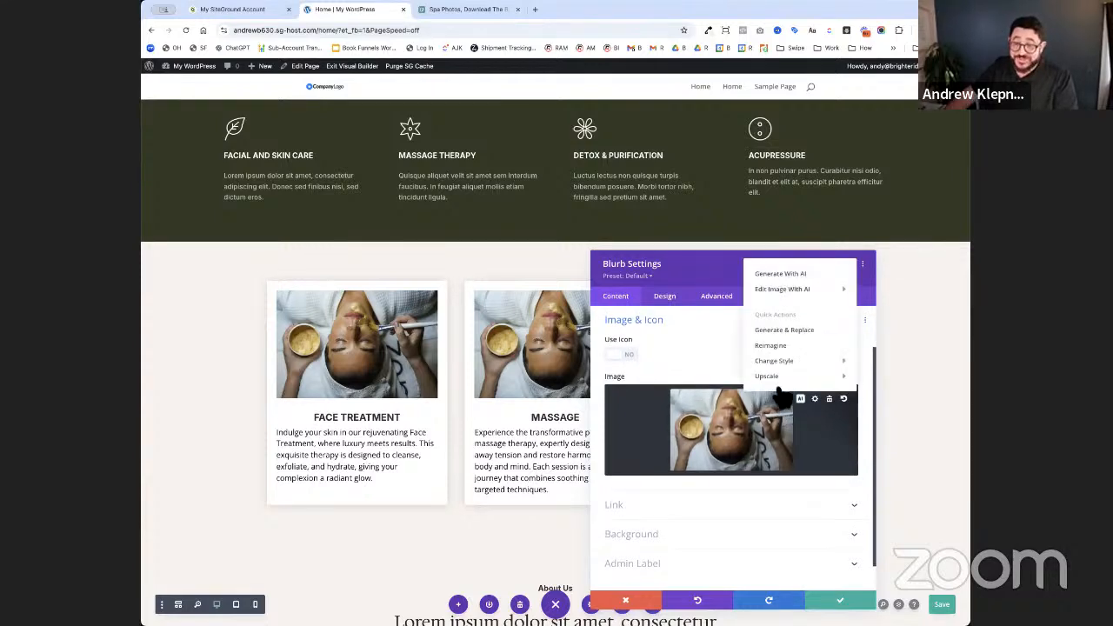
click(809, 275)
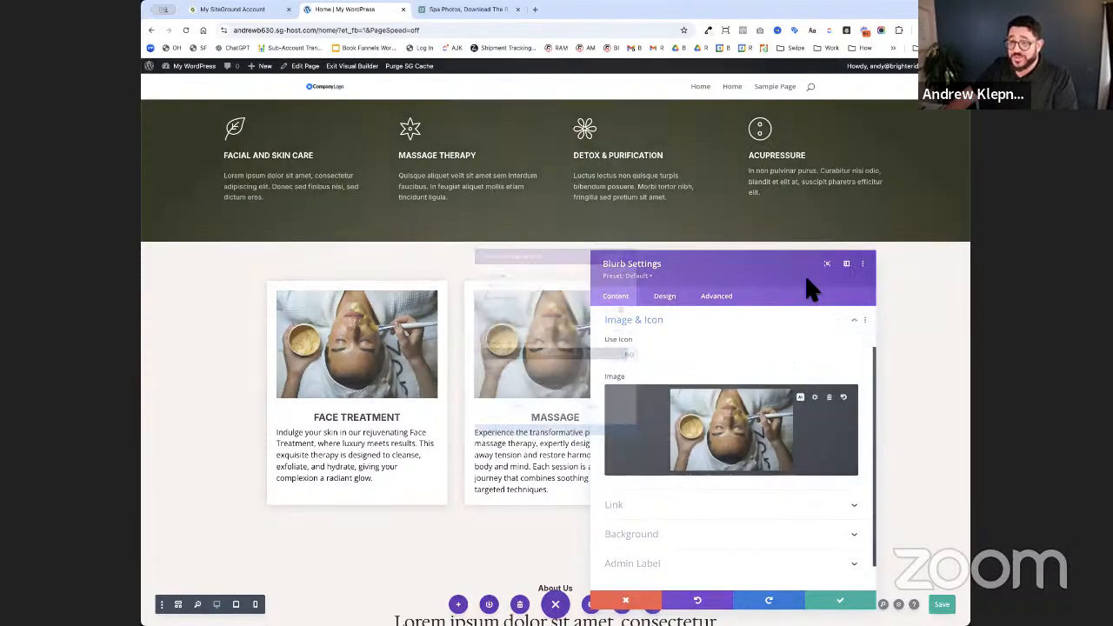
click(524, 300)
text(Massage at Spa)
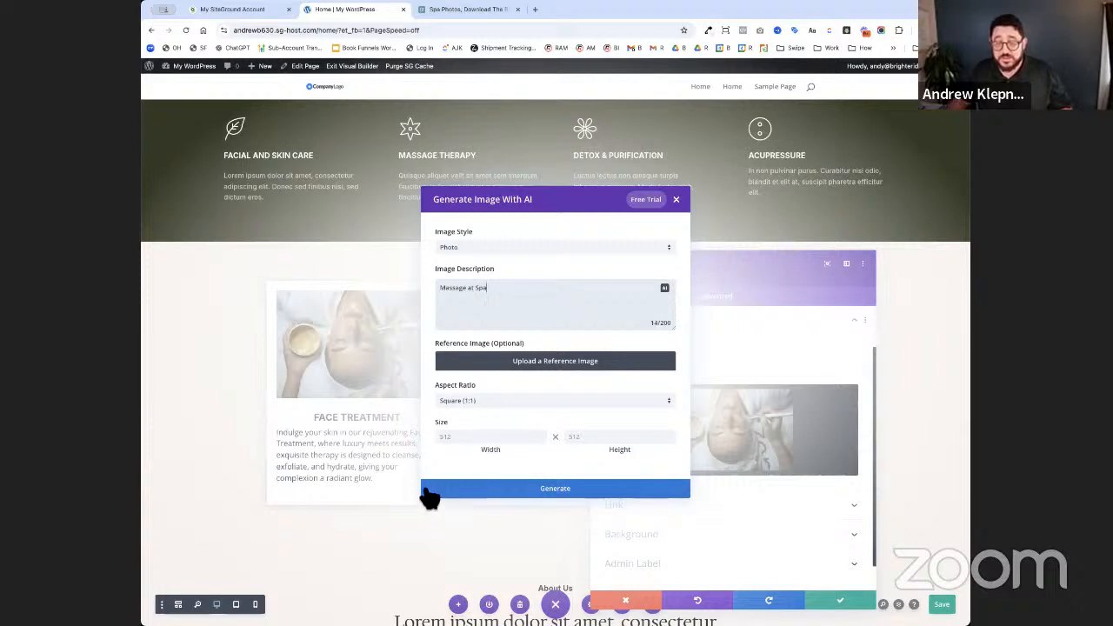
- Generate AI photos for the description "Massage at Spa" with the Landscape (8:5) aspect ratio
click(469, 404)
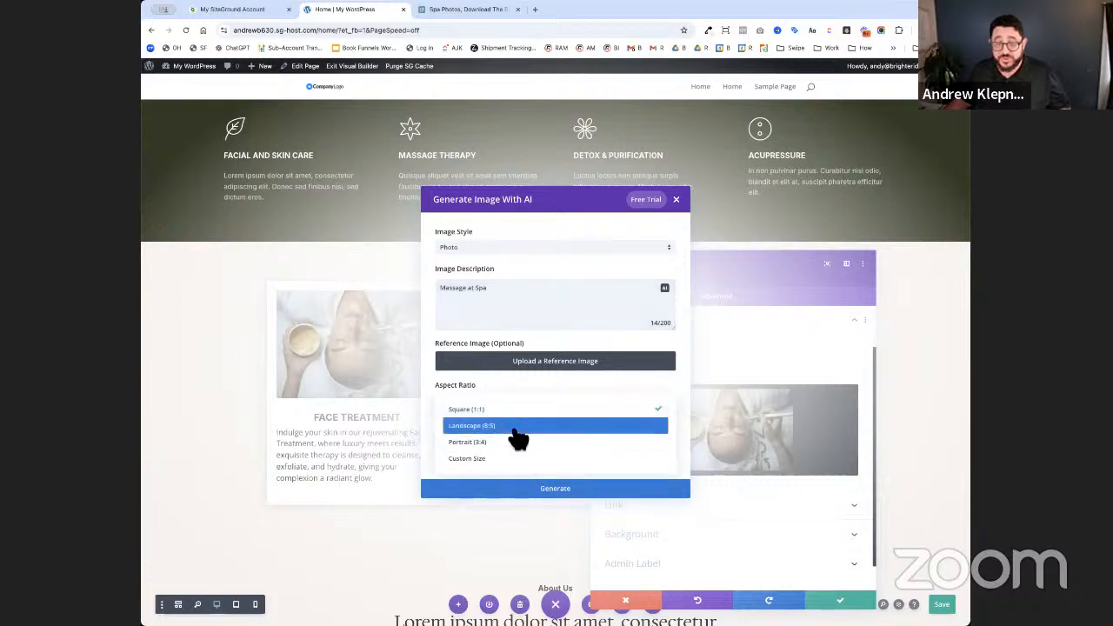
click(511, 426)
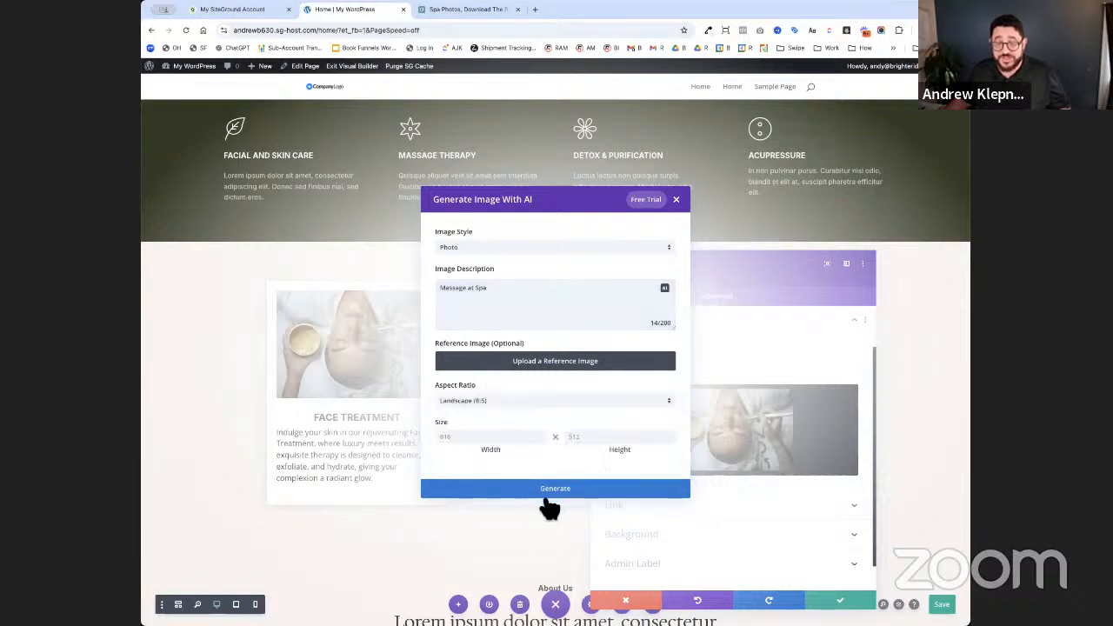
click(484, 436)
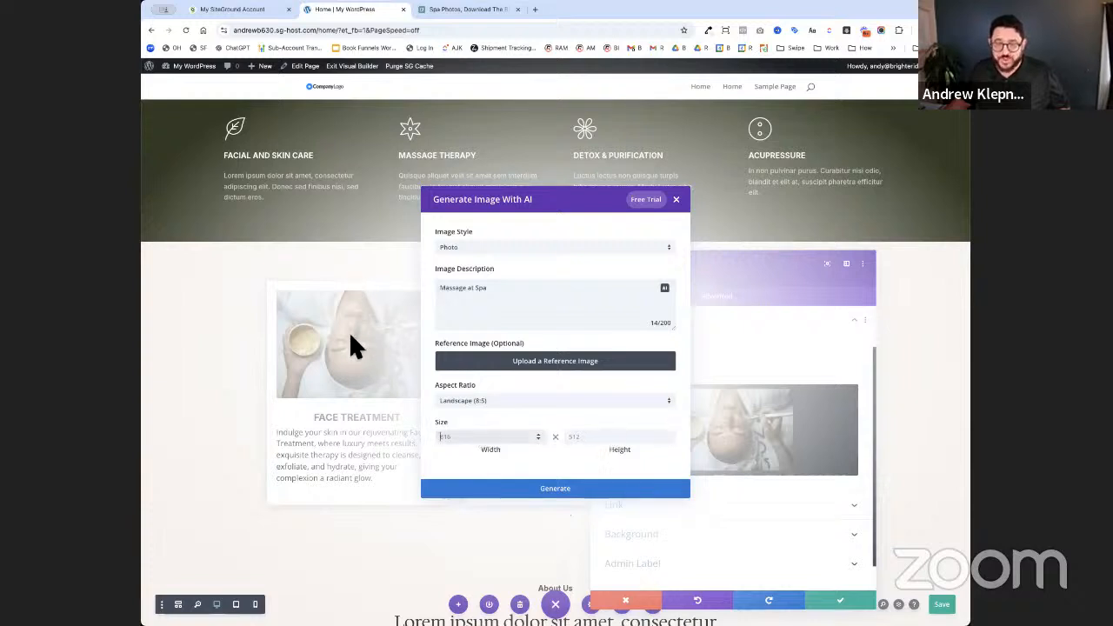
click(578, 489)
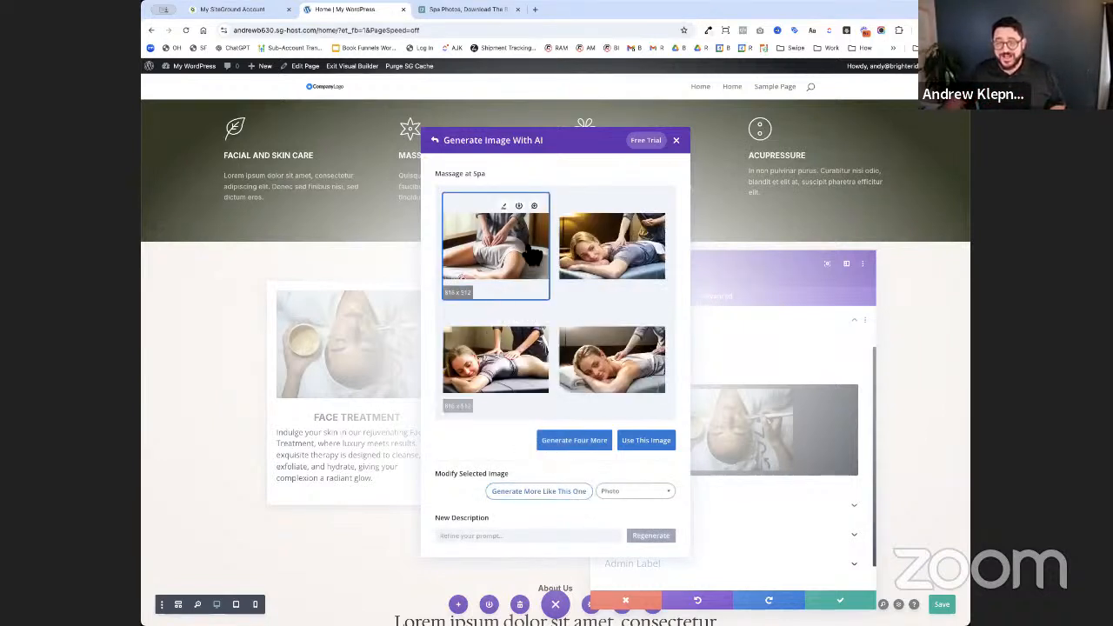
- Use the generated picture of the smiling woman on a white pillow as the Massage blurb's image and save the blurb
click(632, 247)
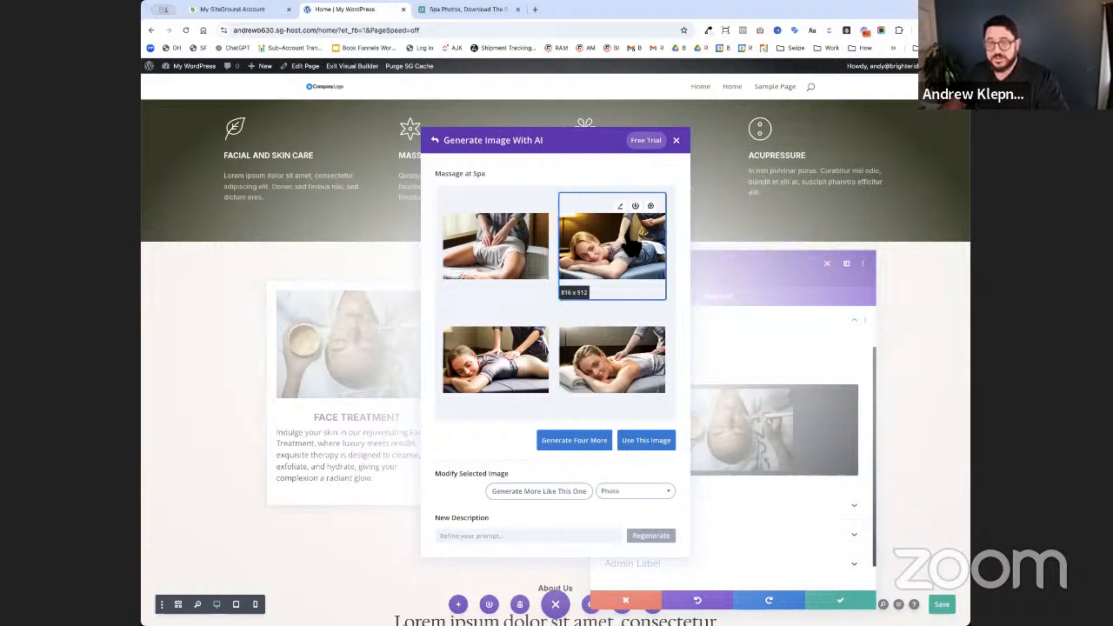
click(640, 395)
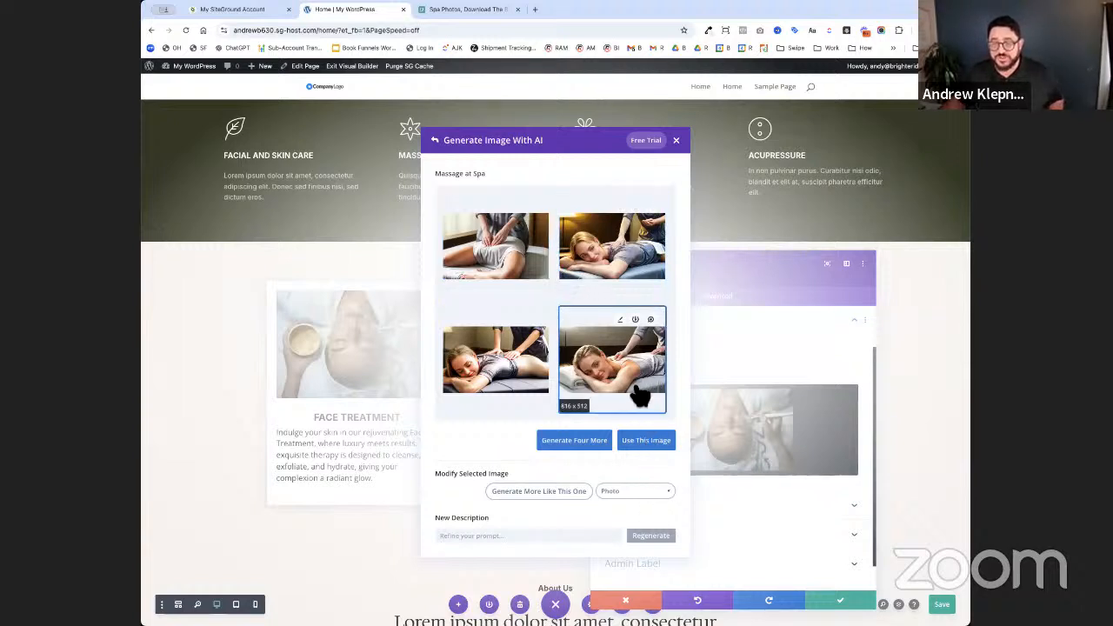
click(654, 445)
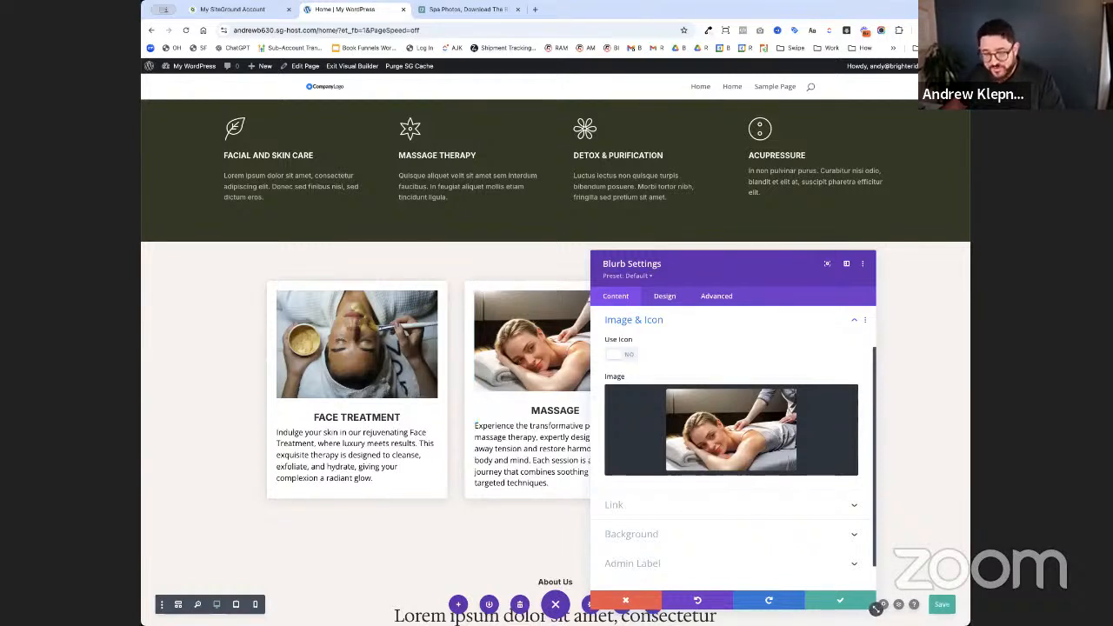
click(843, 602)
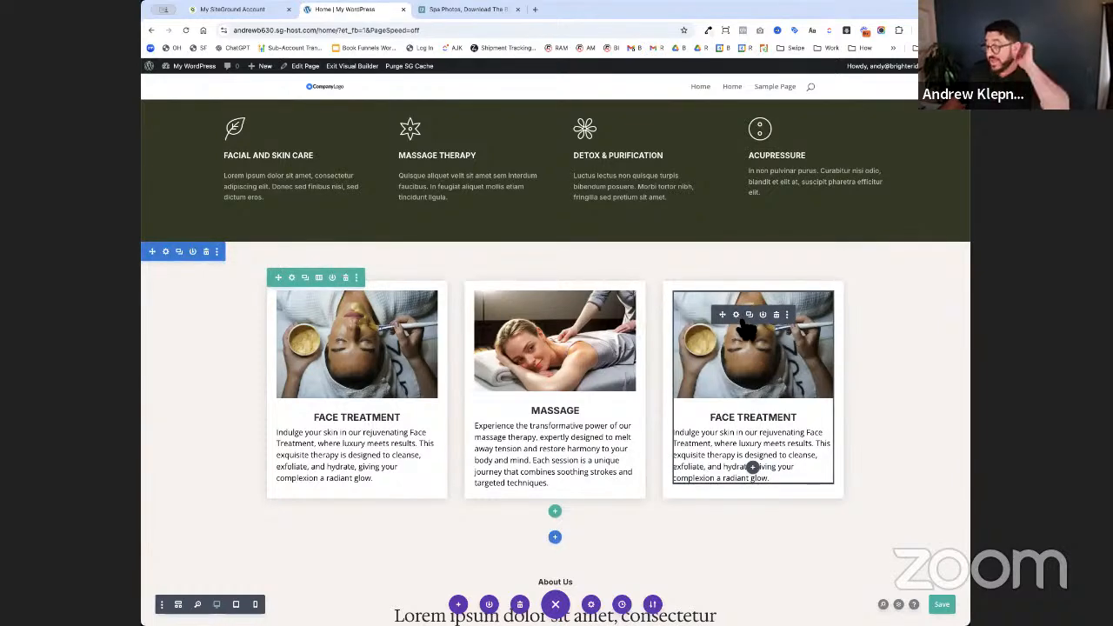
- Open the third service blurb's settings and change its title to "Hair Styling"
click(738, 316)
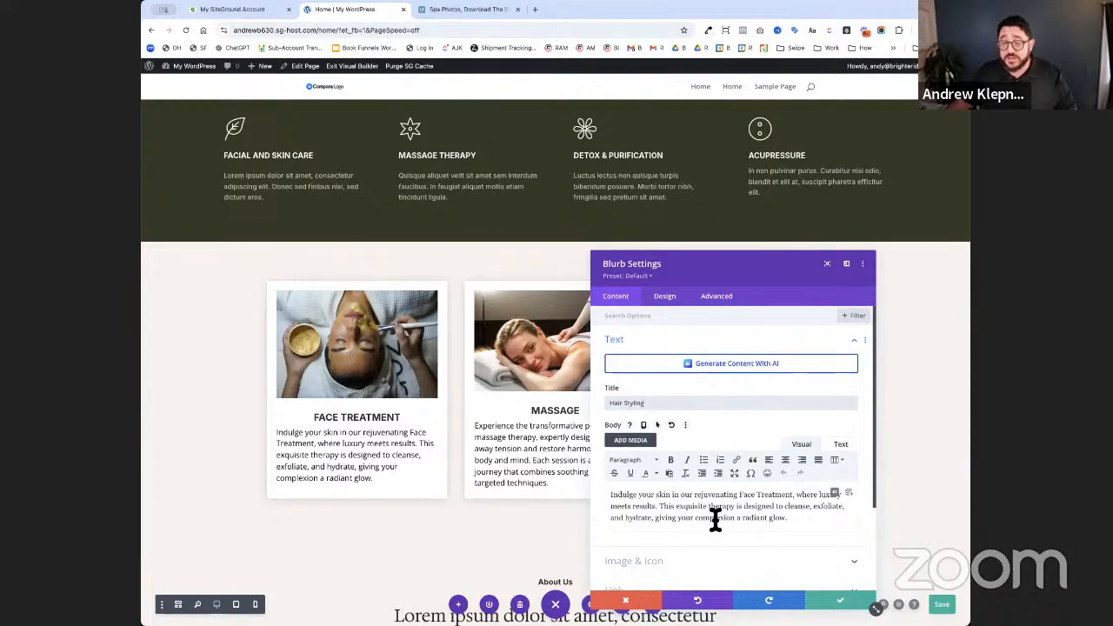
scroll(707, 510, down, 1)
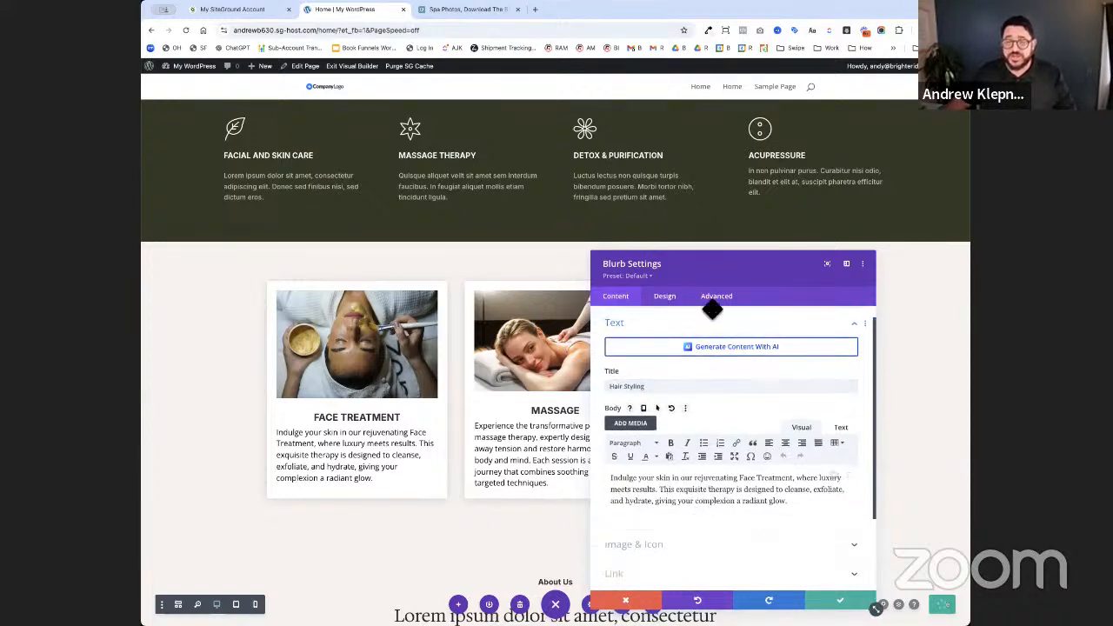
- Switch to Pexels, dismiss the photographer thank-you message and search the photos for "salon"
click(461, 10)
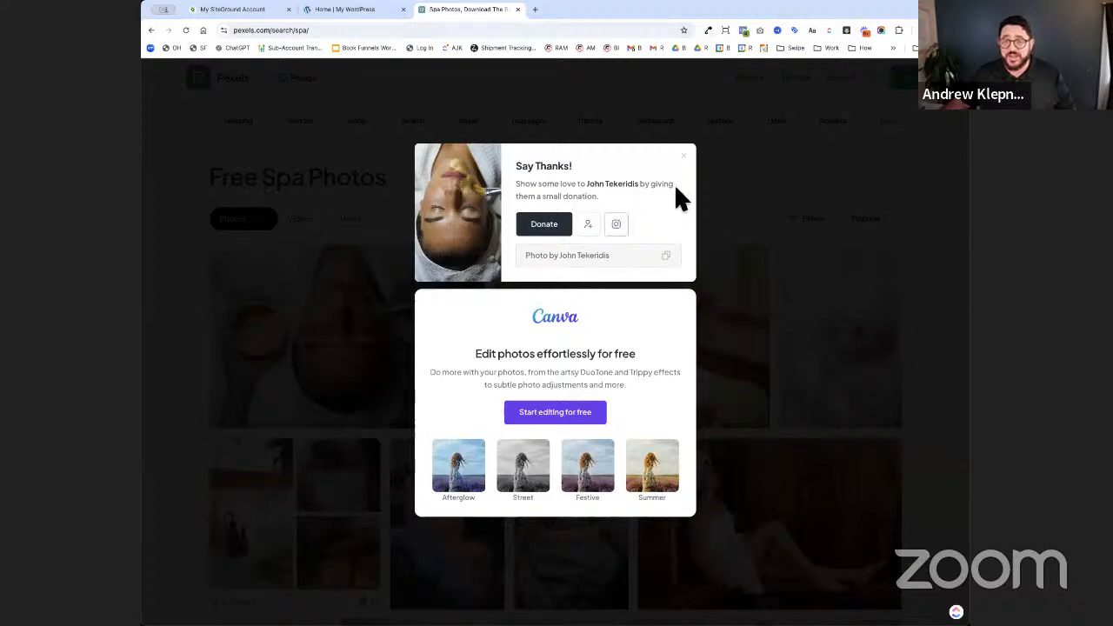
click(686, 159)
double_click(385, 86)
text(salon)
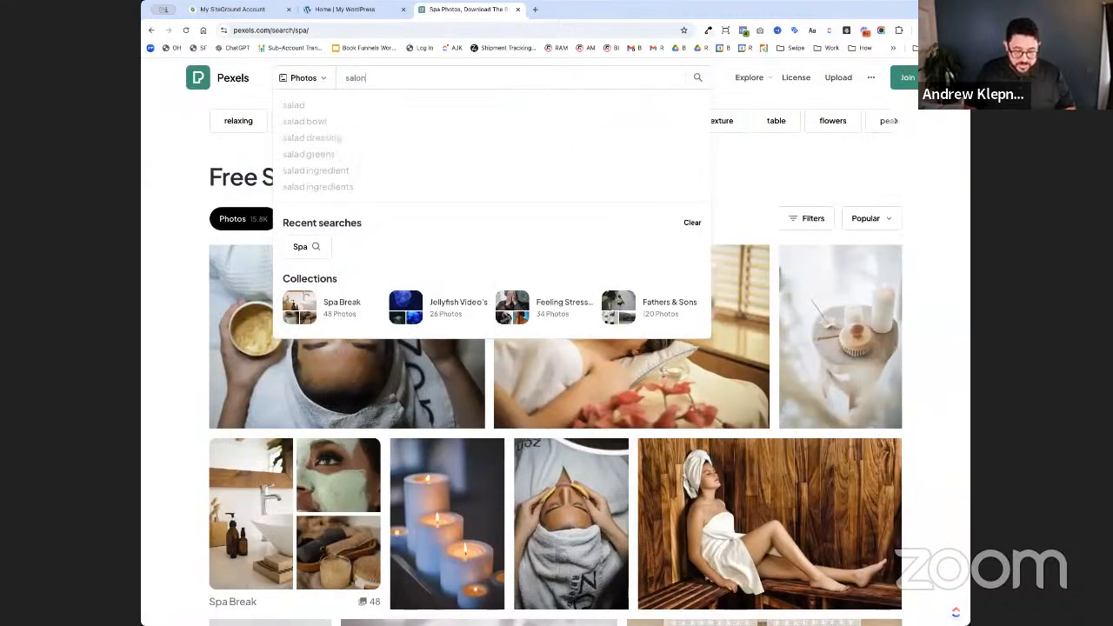
key(Return)
- Find the landscape photo of long brown hair being styled against a blurred salon background and download it
scroll(417, 261, down, 3)
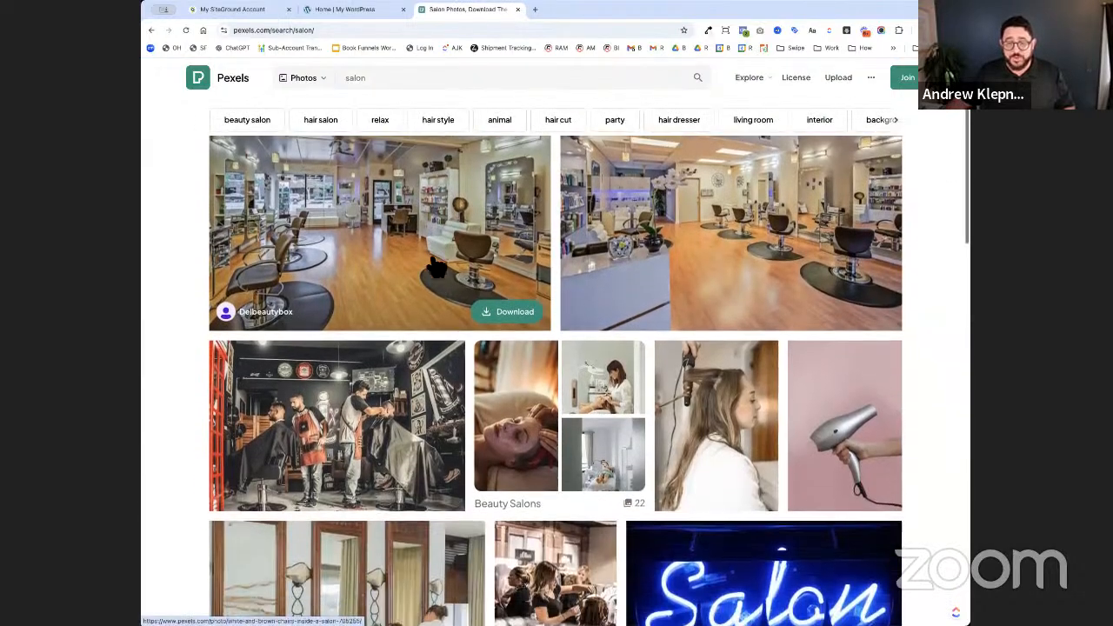
scroll(432, 318, down, 8)
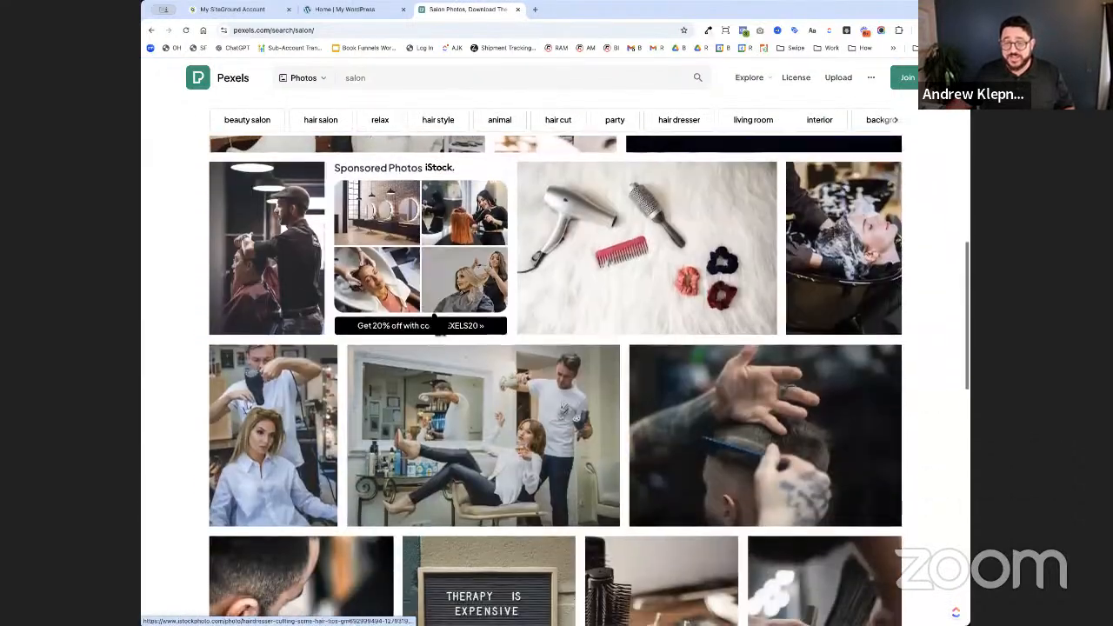
scroll(439, 323, down, 9)
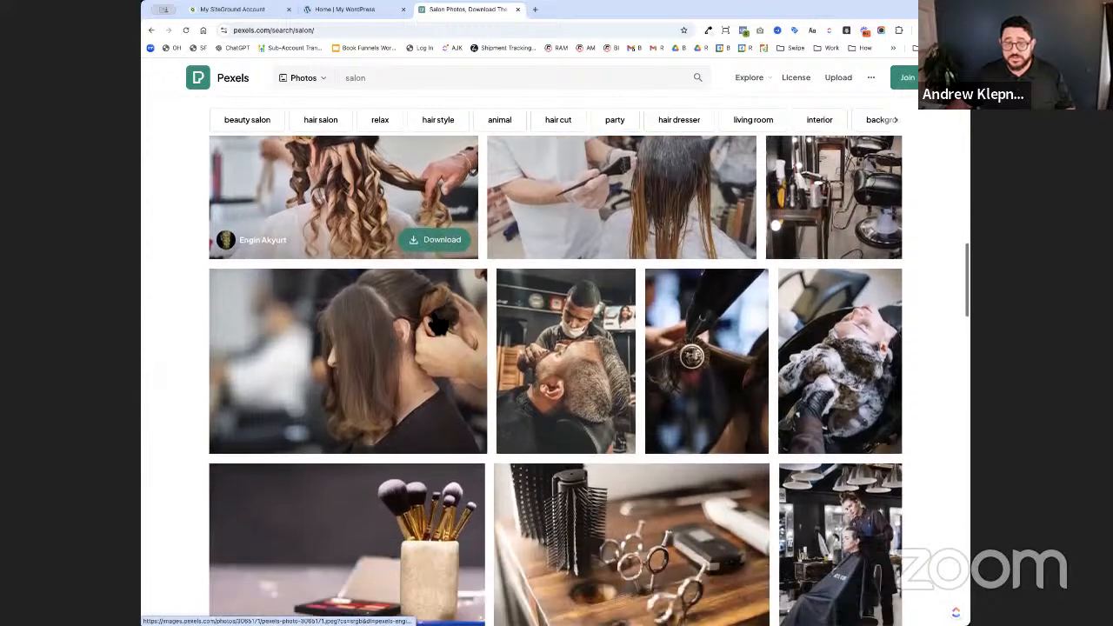
scroll(439, 325, down, 10)
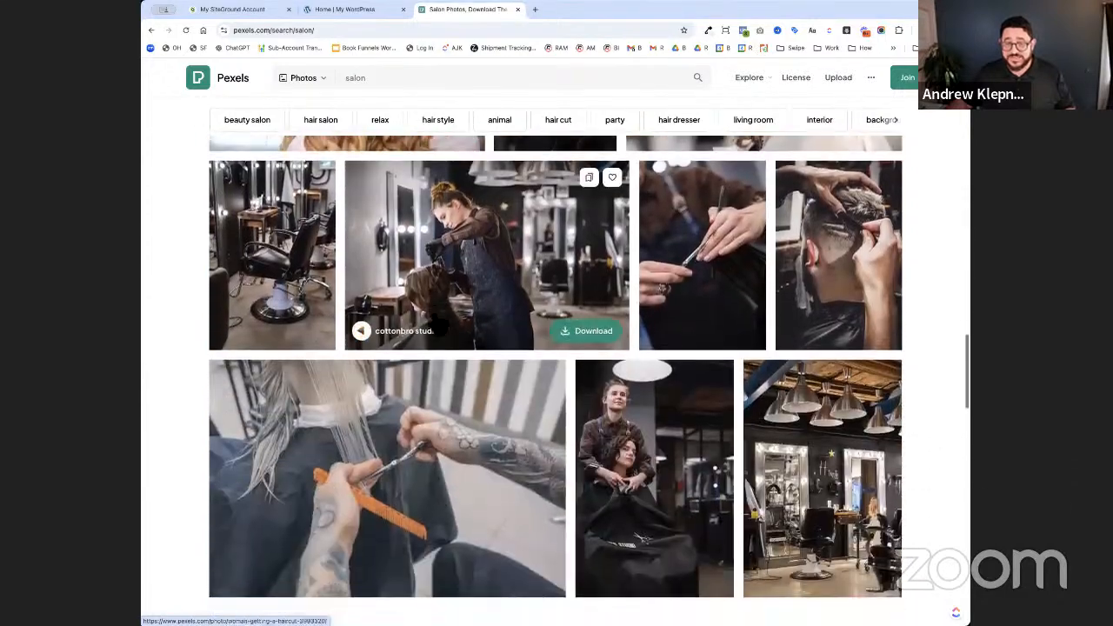
scroll(439, 325, up, 5)
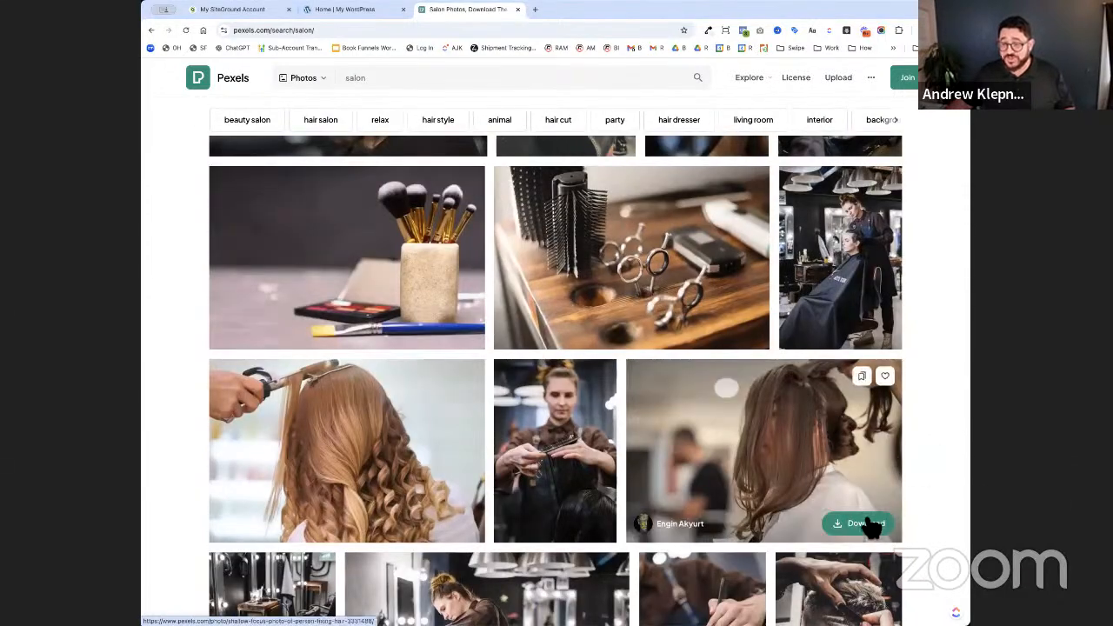
click(861, 524)
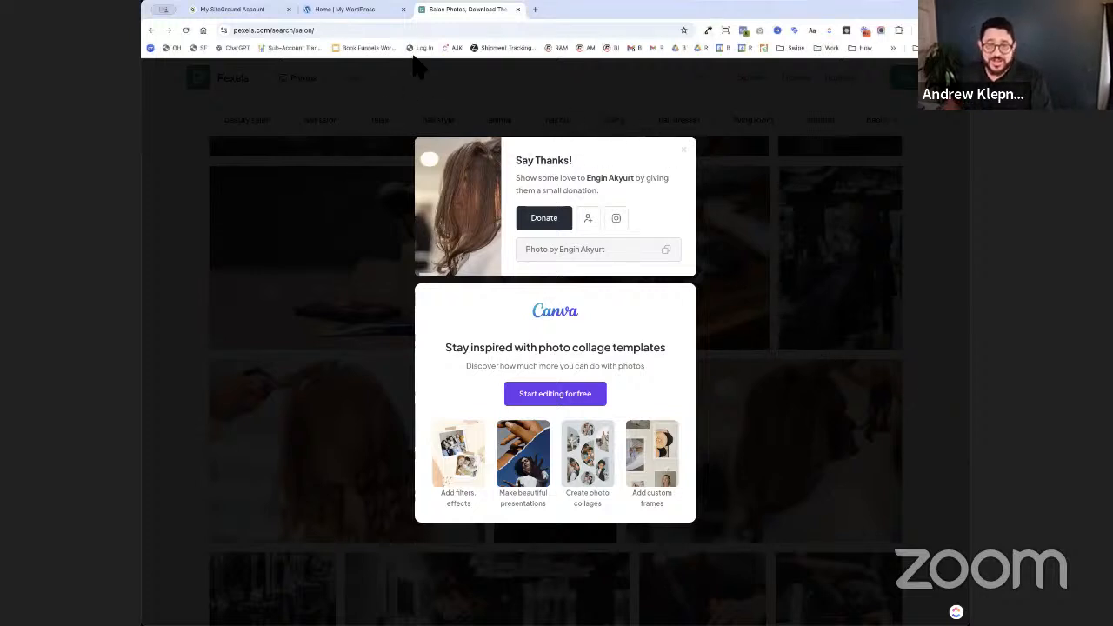
- Return to the page builder, upload the downloaded hair photo as the Hair Styling blurb's image and save the blurb
click(372, 9)
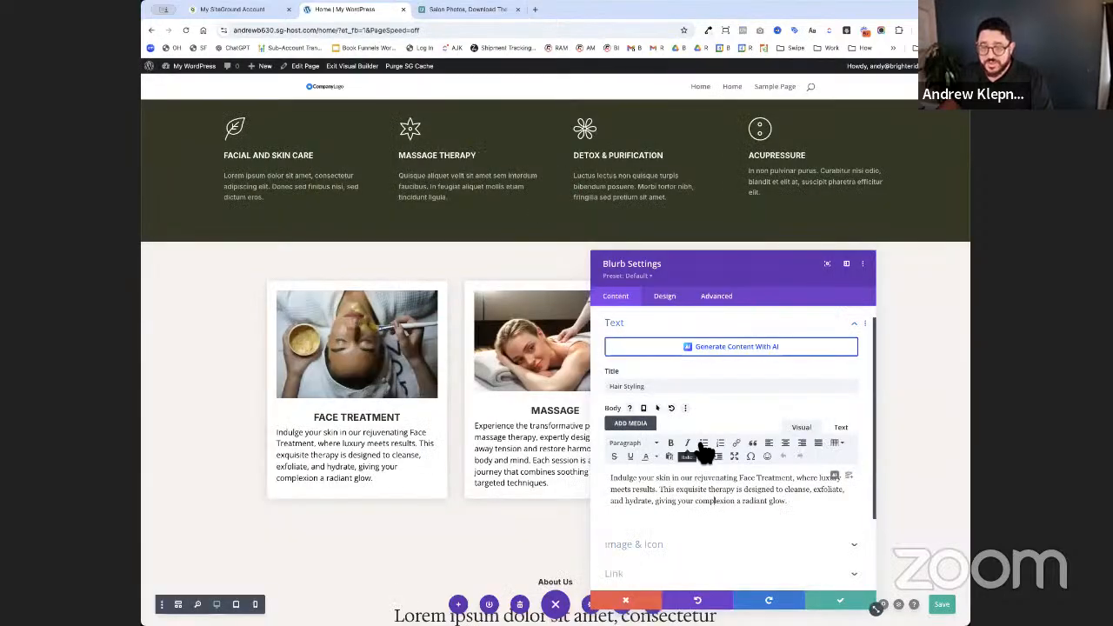
scroll(678, 461, down, 2)
click(666, 449)
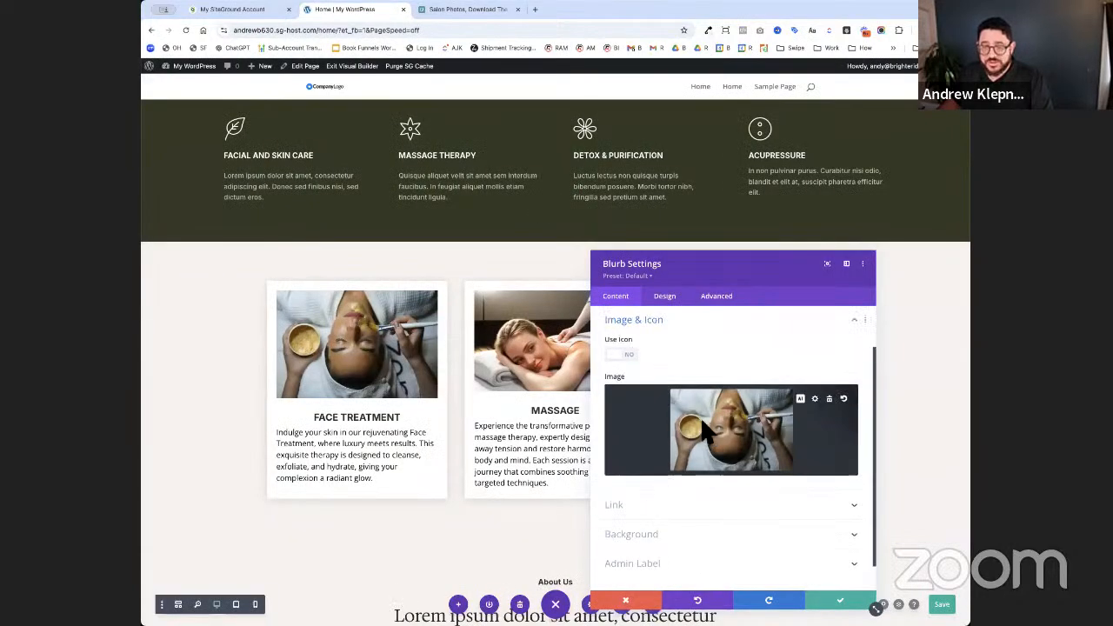
click(702, 423)
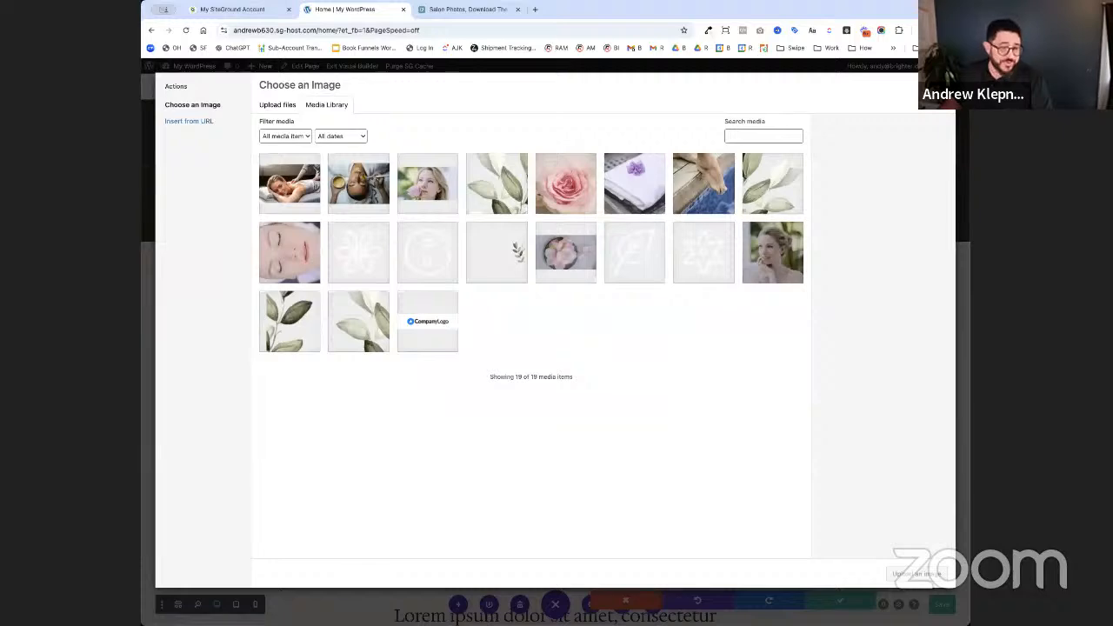
drag(557, 195, 521, 495)
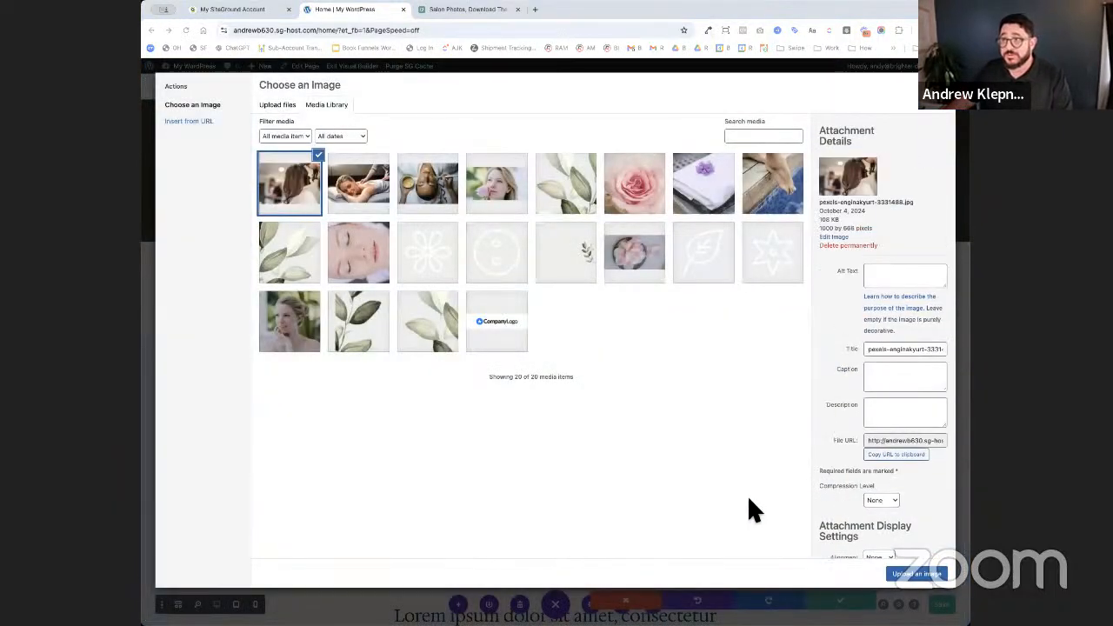
click(909, 575)
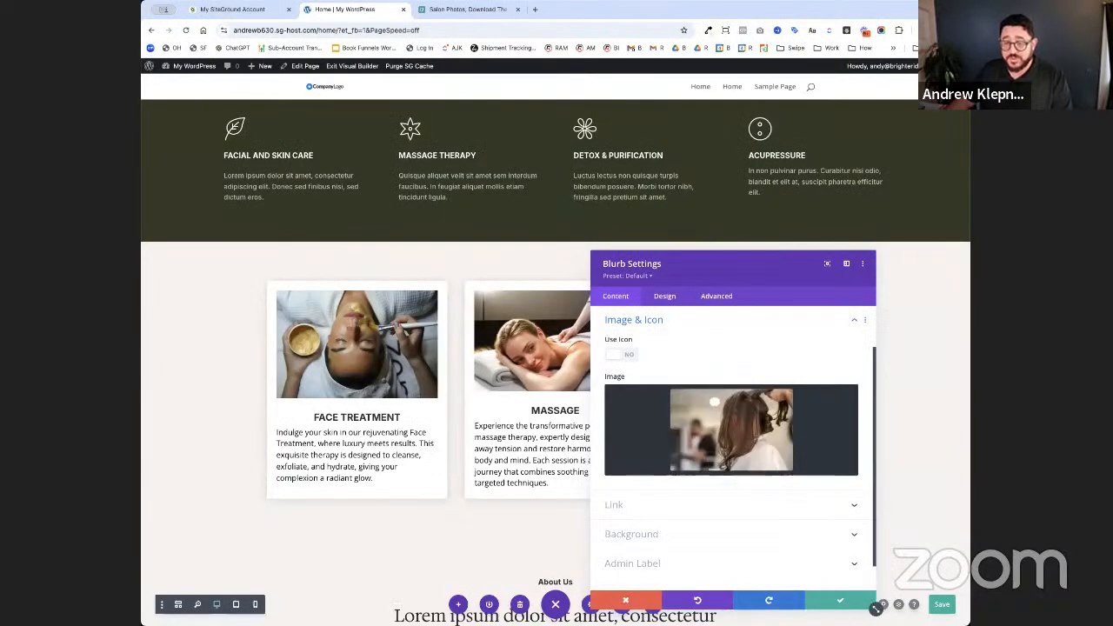
click(840, 600)
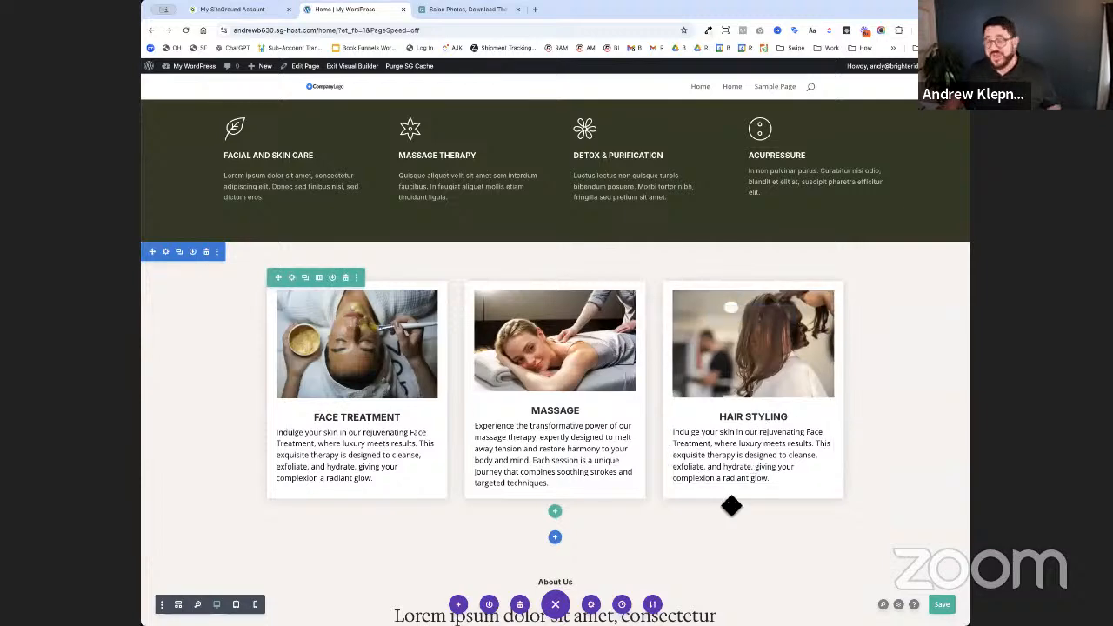
- Look over the edited home page and save it in the Visual Builder
scroll(639, 471, down, 1)
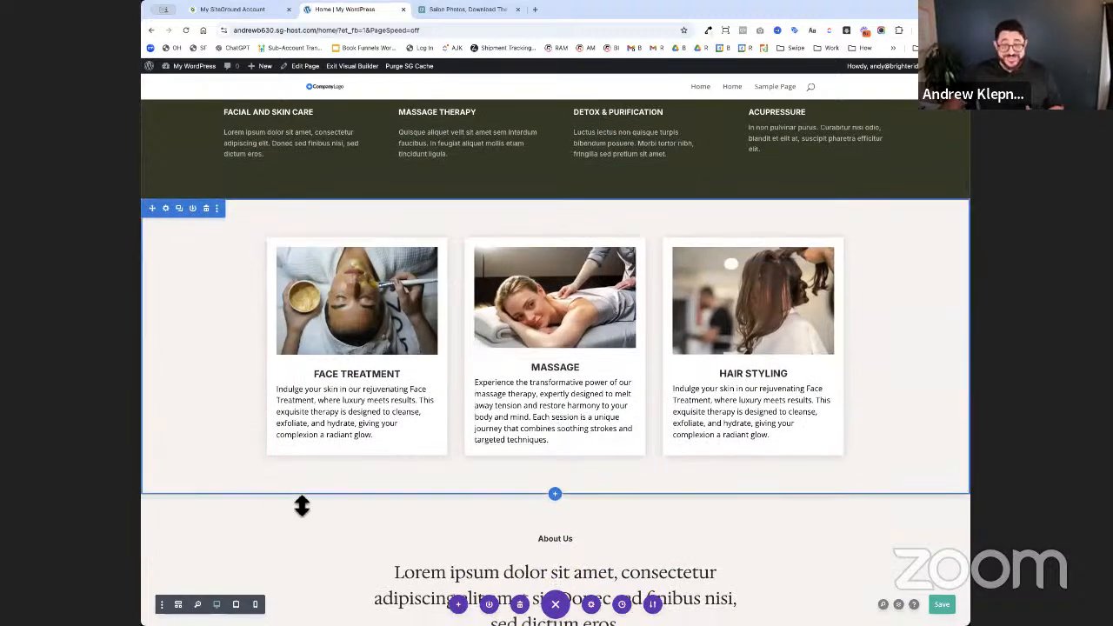
scroll(903, 565, up, 2)
scroll(903, 565, up, 10)
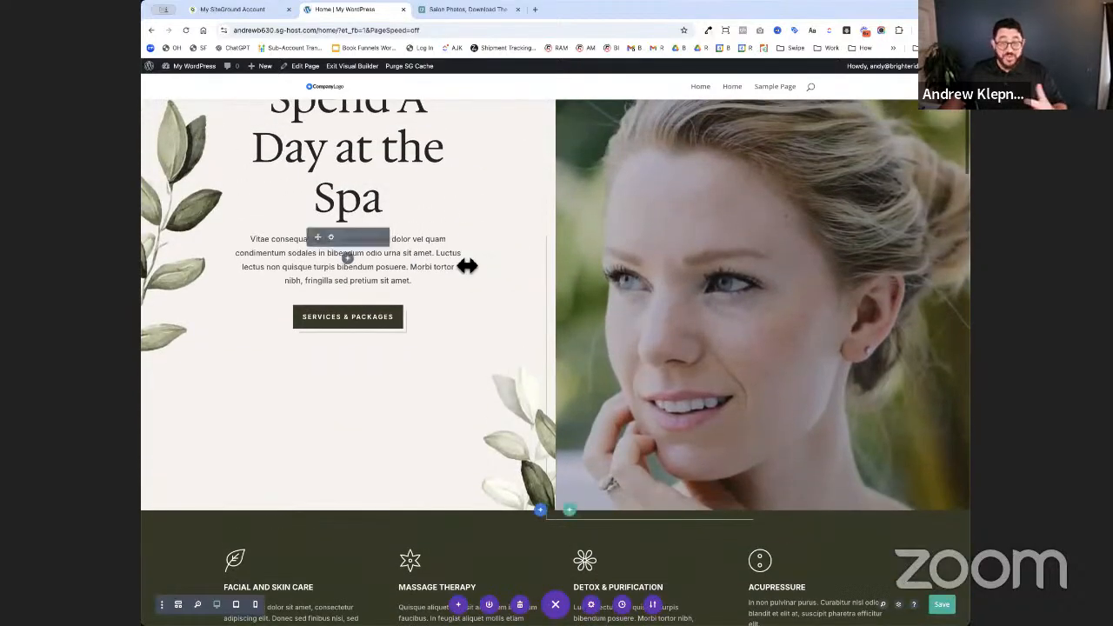
scroll(467, 266, up, 4)
scroll(467, 266, down, 12)
scroll(467, 263, down, 15)
scroll(467, 263, up, 20)
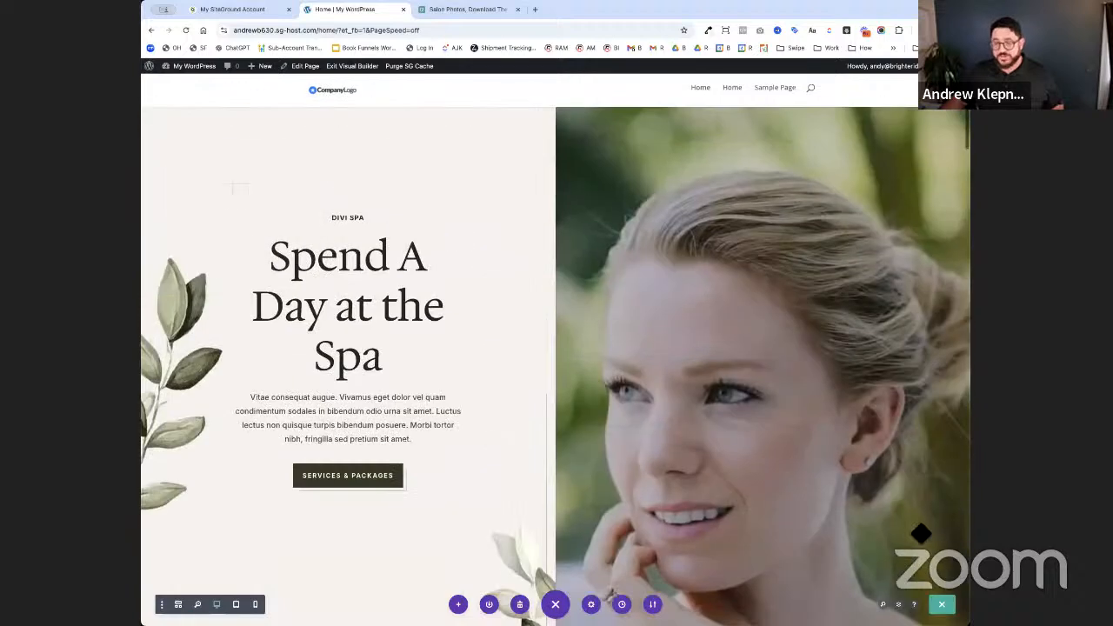
click(941, 604)
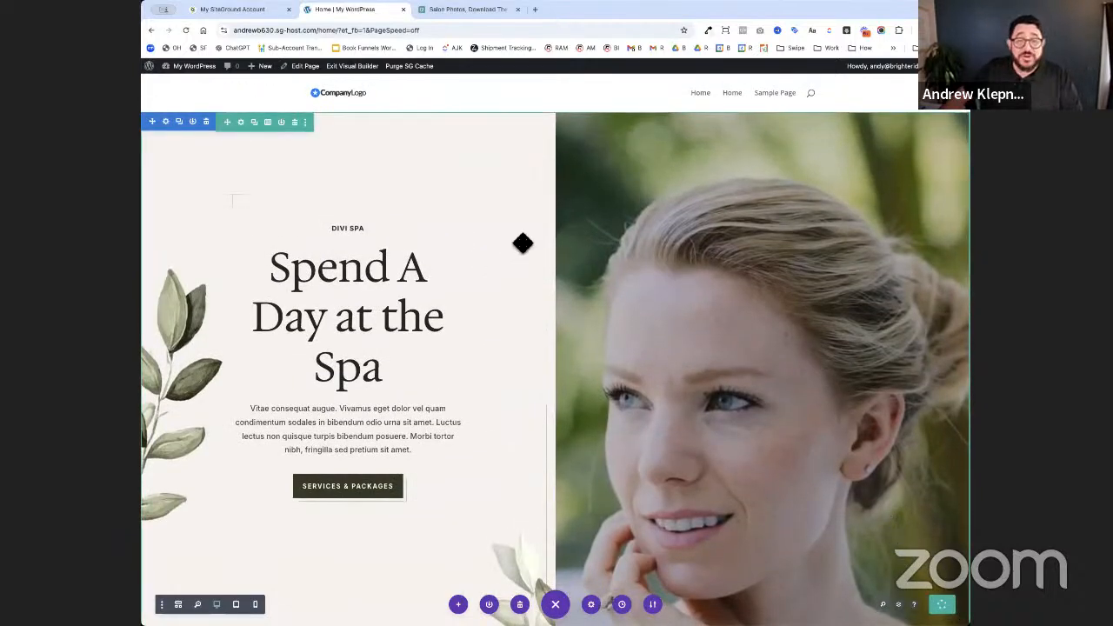
- Check the page down to its footer, exit the Visual Builder and open Divi's Theme Builder from the WordPress dashboard
scroll(583, 148, down, 20)
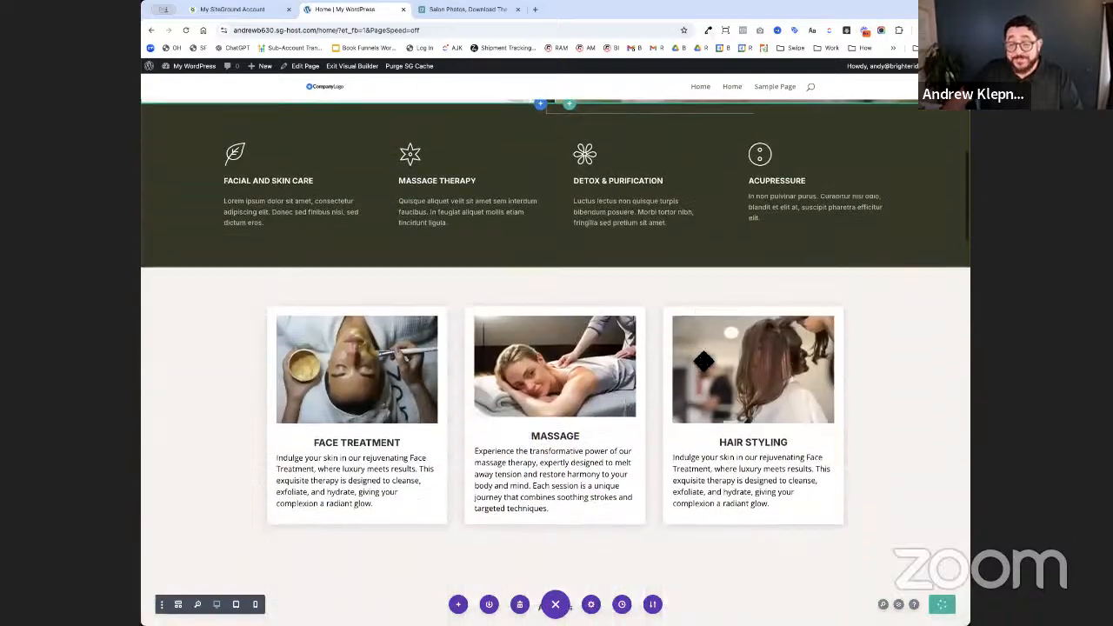
scroll(706, 357, down, 5)
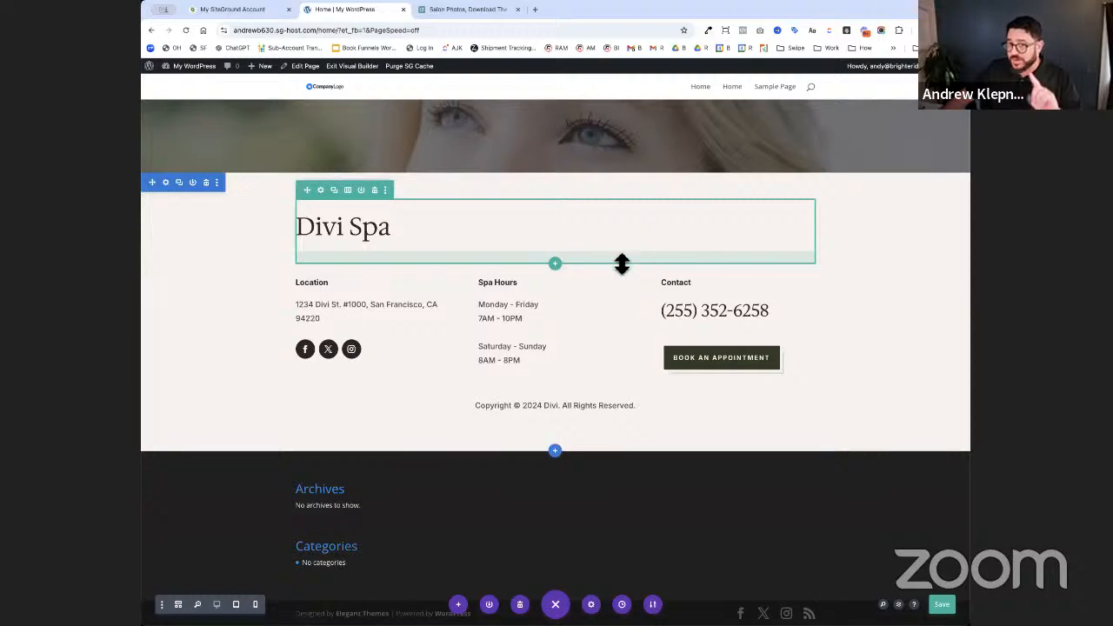
scroll(554, 253, up, 5)
scroll(554, 253, up, 20)
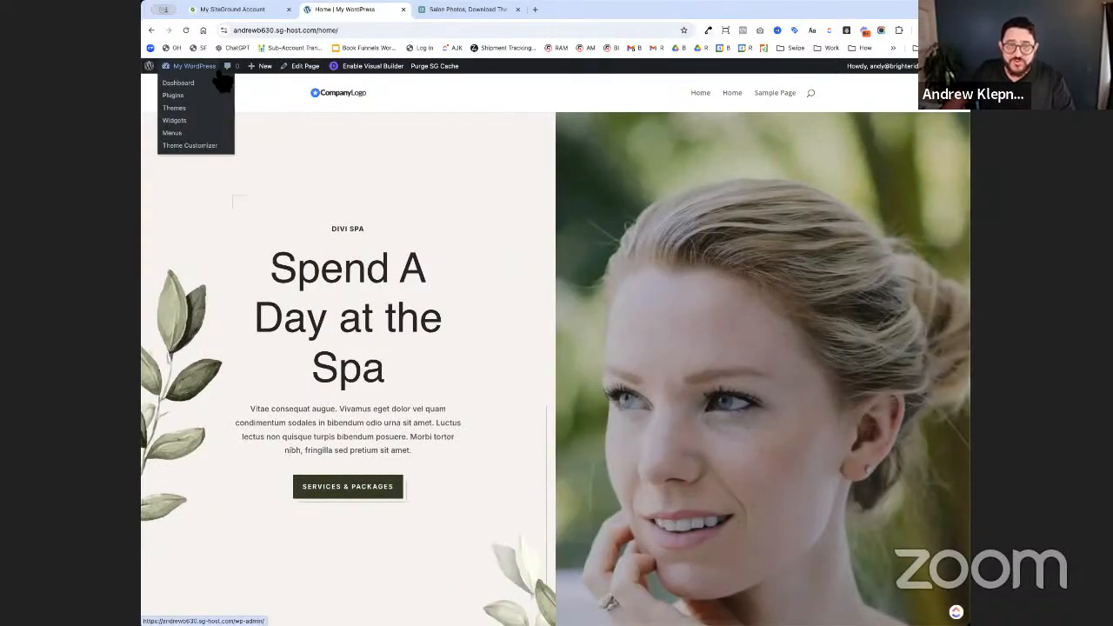
click(221, 79)
mouse_move(204, 347)
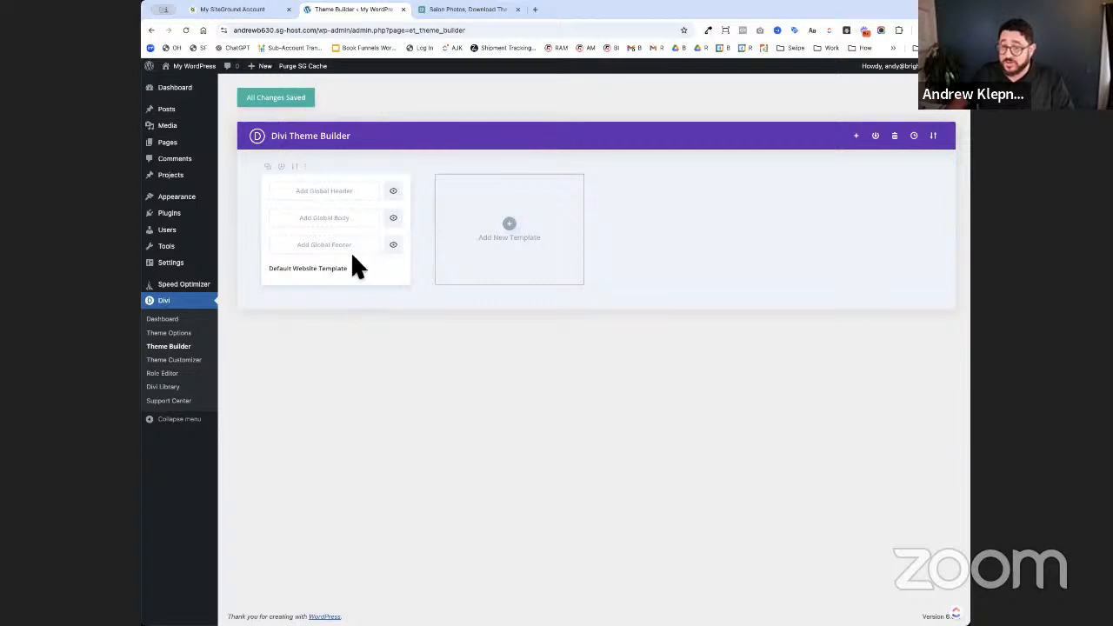
- Start building a global header, insert a single-column row and add a Menu module to it
click(359, 203)
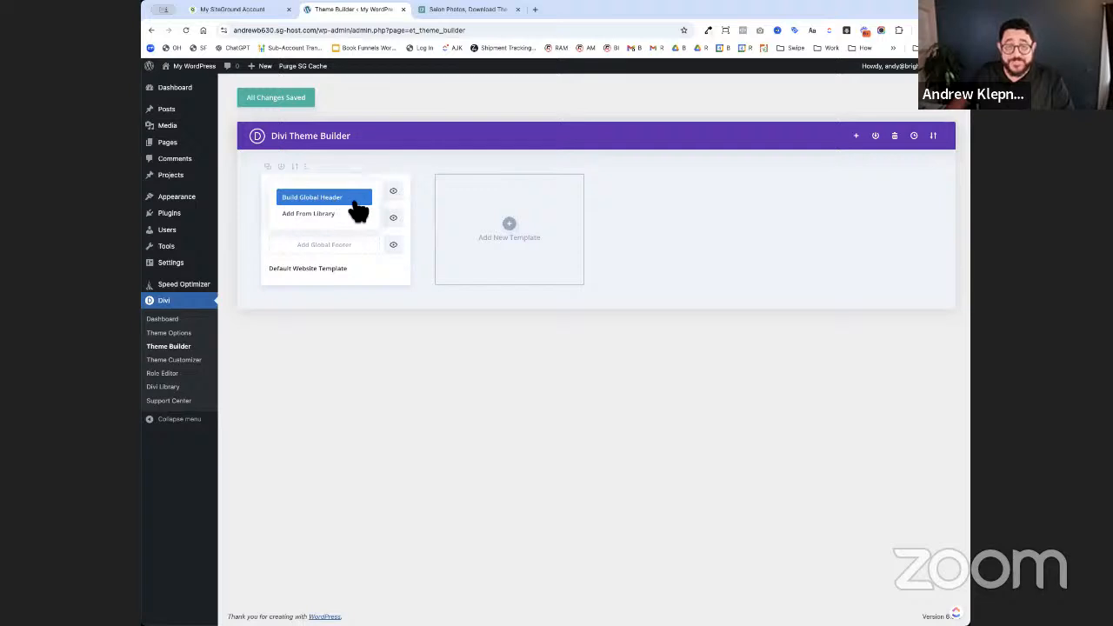
click(346, 200)
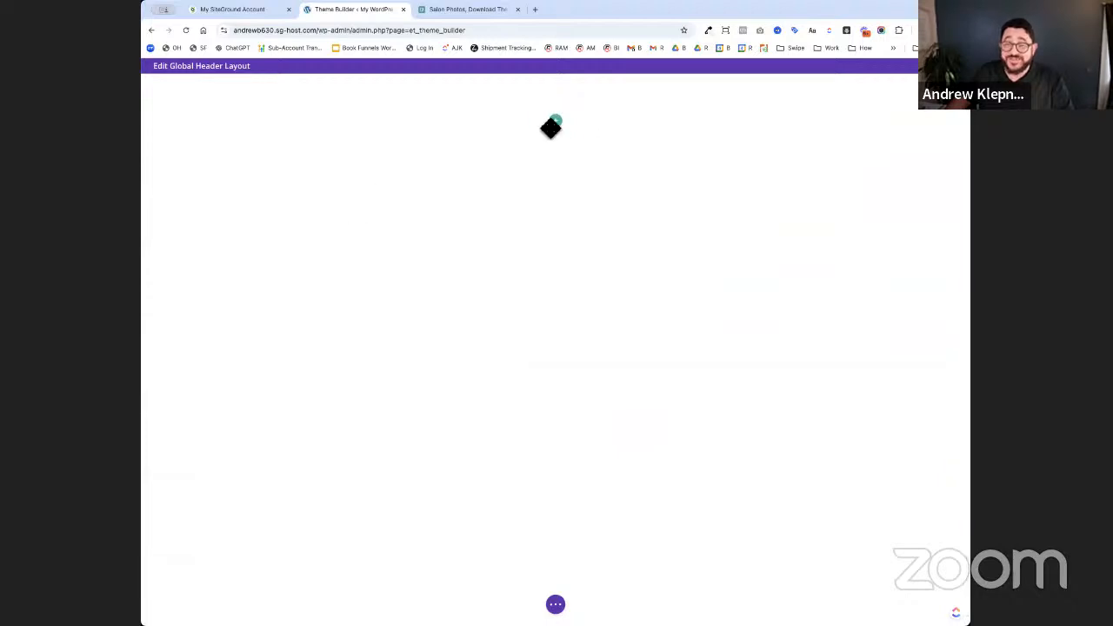
click(556, 121)
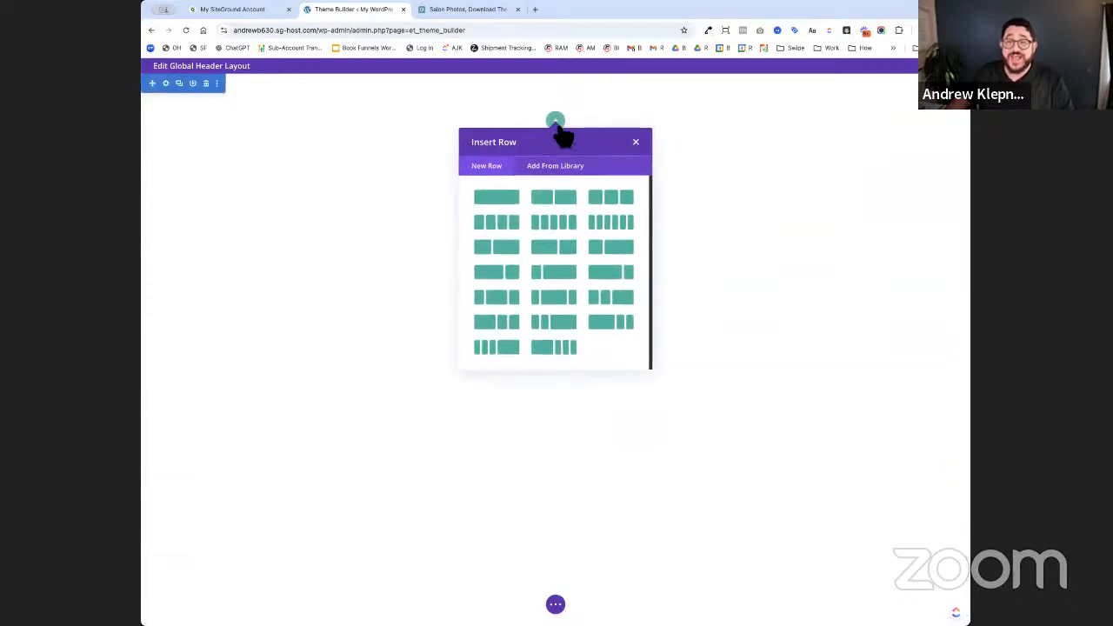
click(513, 202)
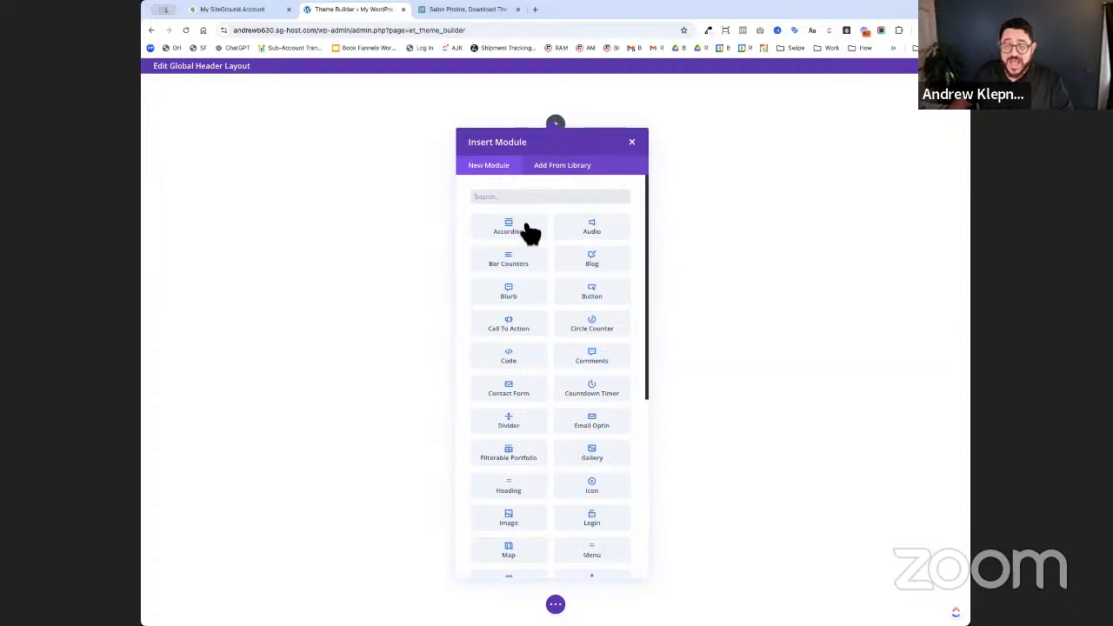
text(menu)
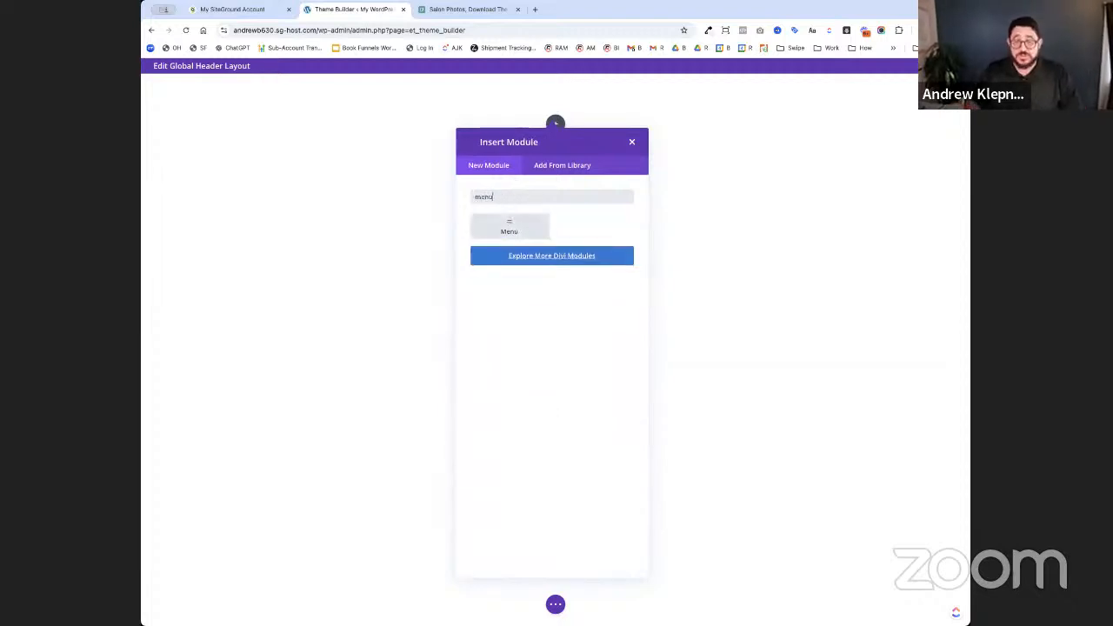
click(534, 231)
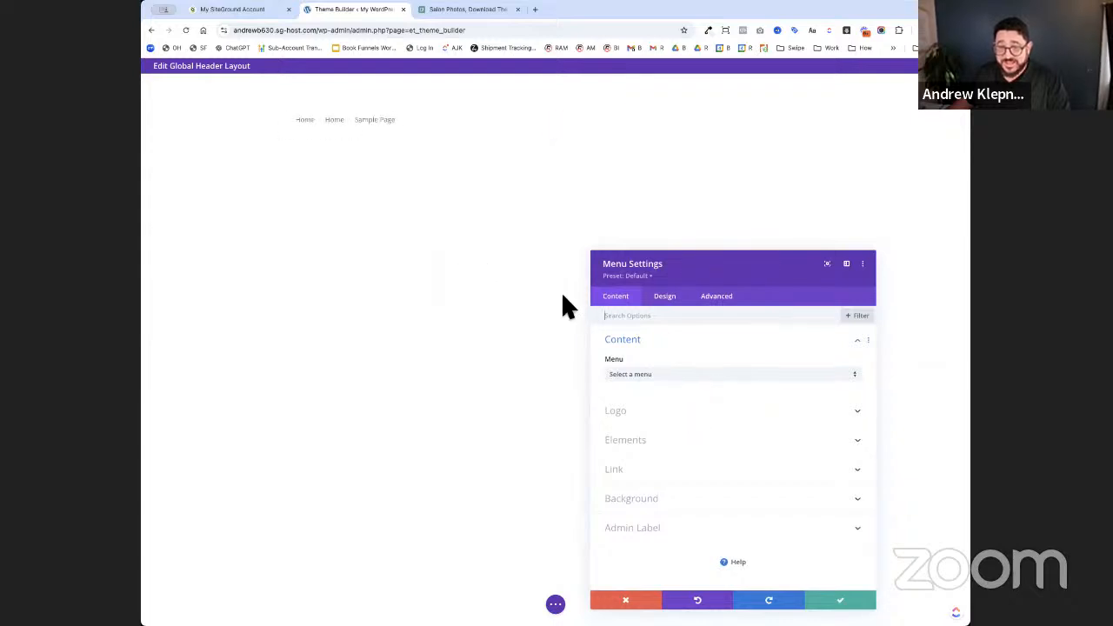
- Set the CompanyLogo image from the media library as the menu's logo
click(688, 385)
click(689, 387)
click(681, 426)
scroll(679, 424, down, 1)
scroll(676, 380, up, 1)
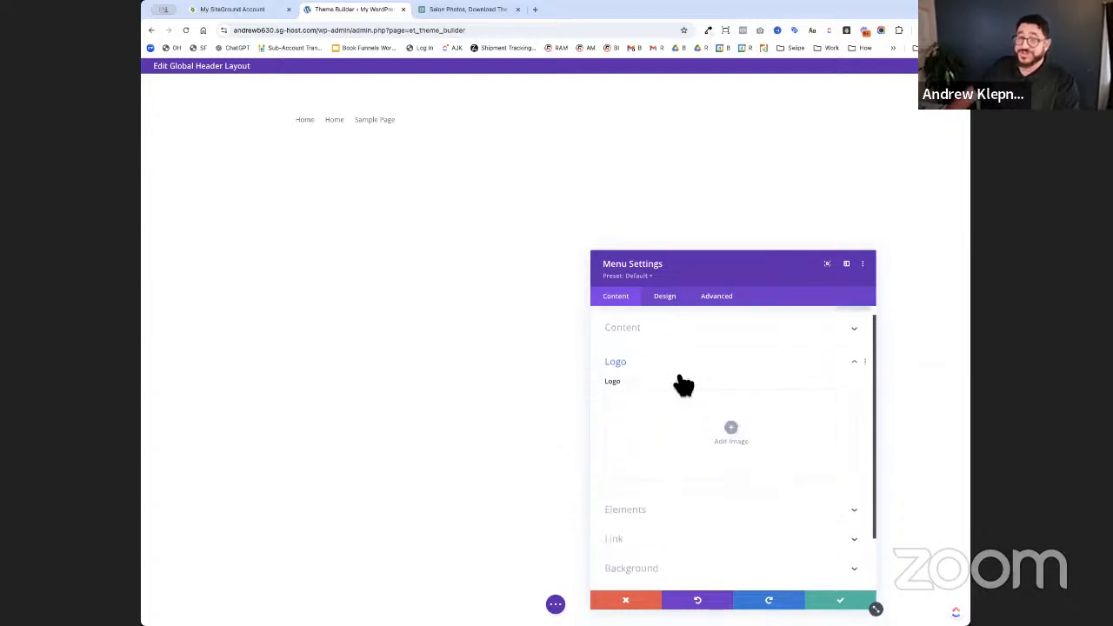
click(731, 428)
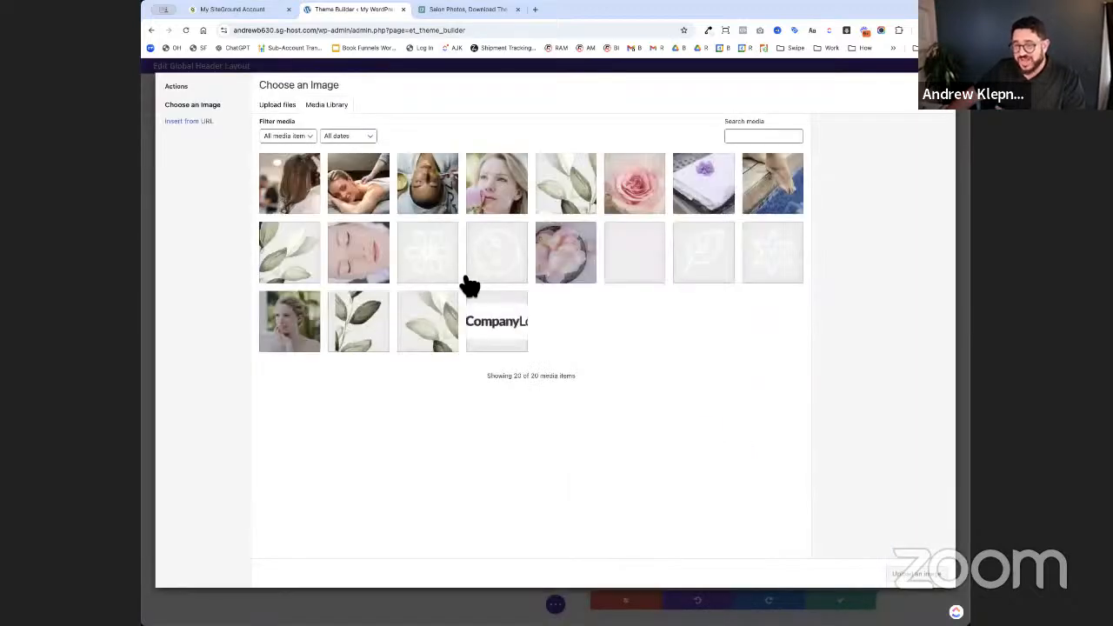
click(516, 324)
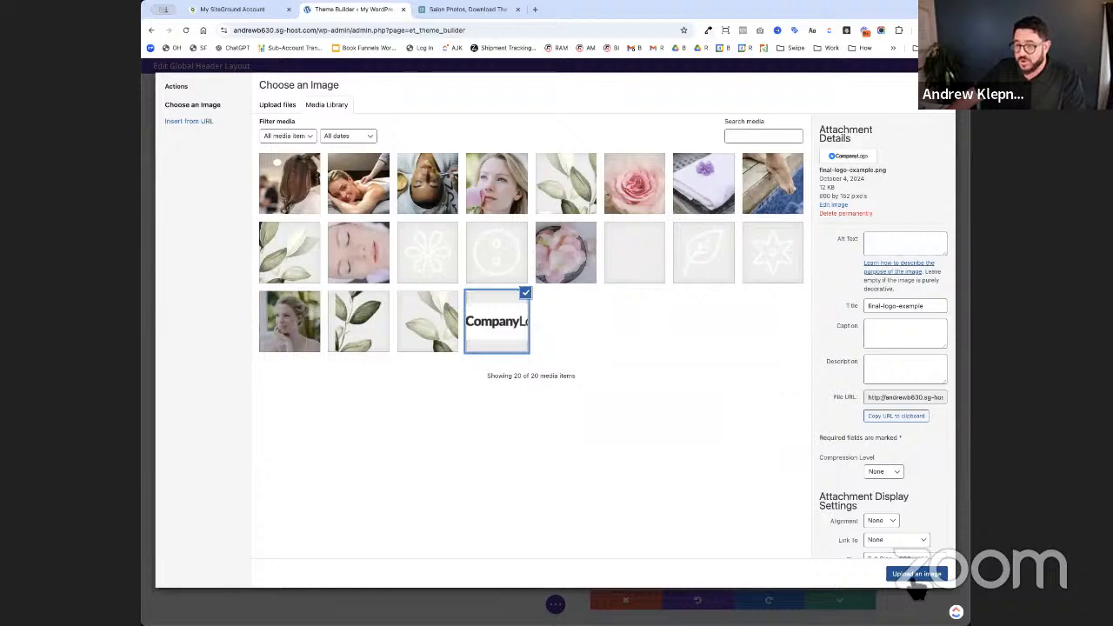
click(917, 576)
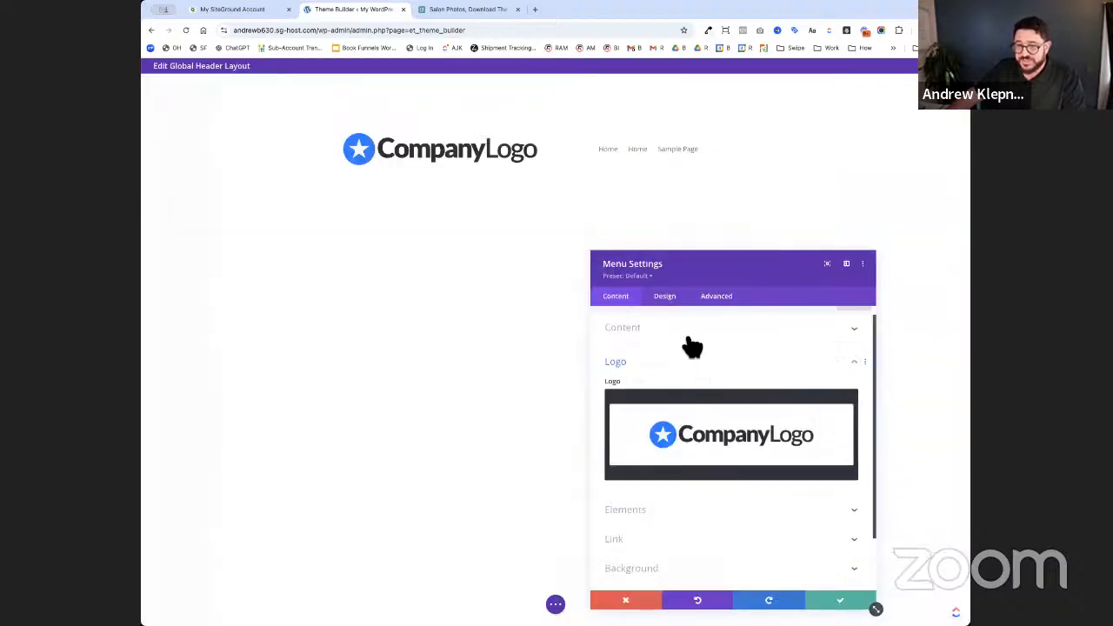
- Replace the menu's logo by uploading the Spa & Beauty logo screenshot and selecting it
click(671, 302)
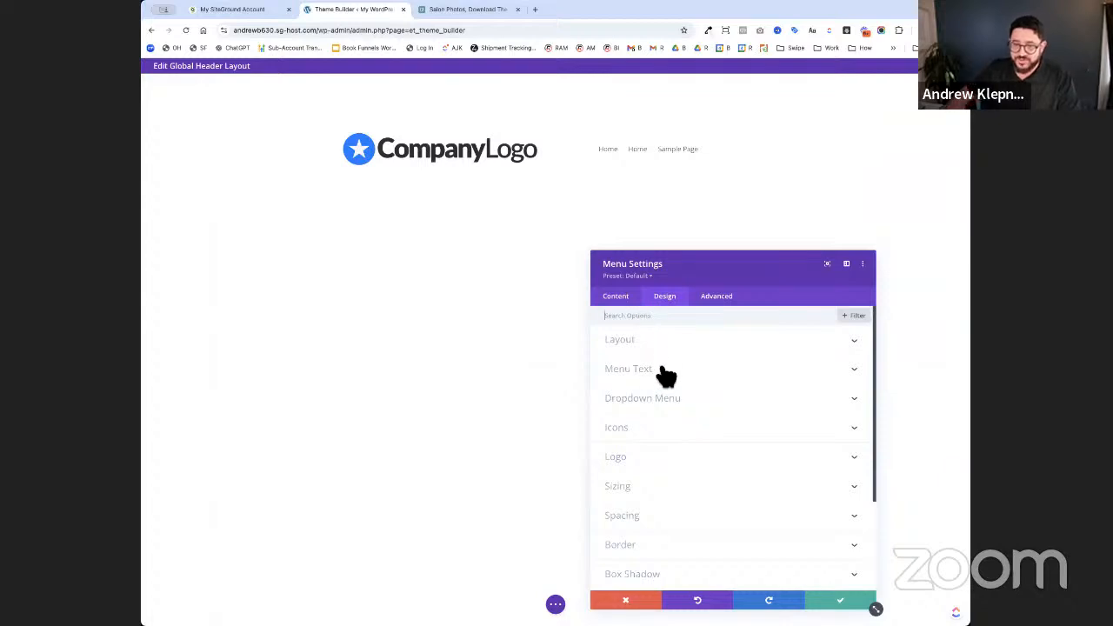
click(621, 297)
click(706, 453)
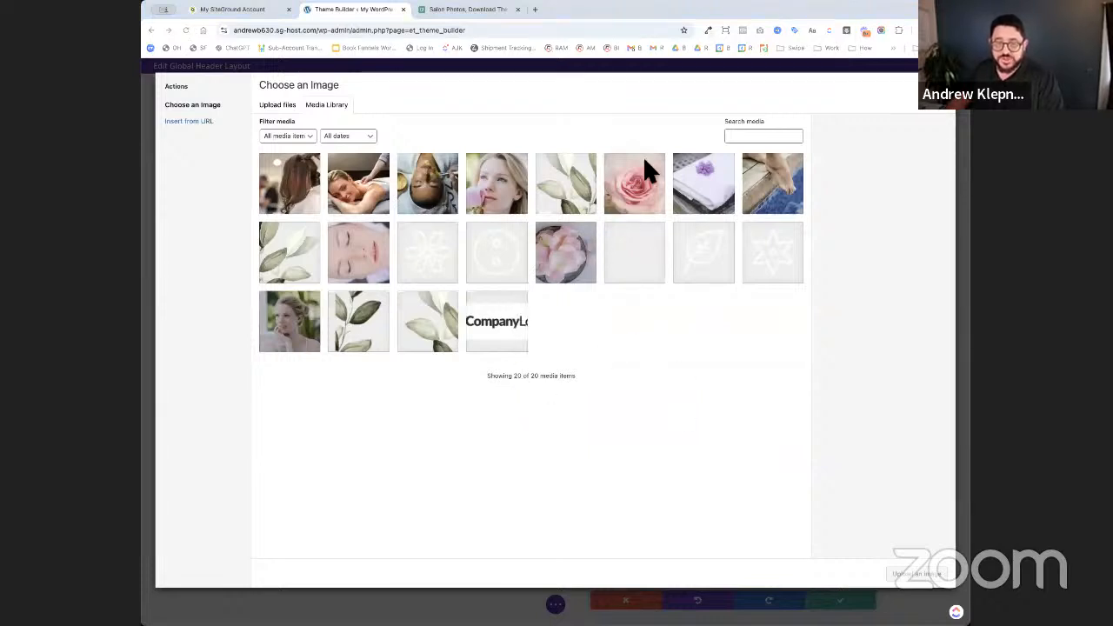
drag(654, 144, 578, 519)
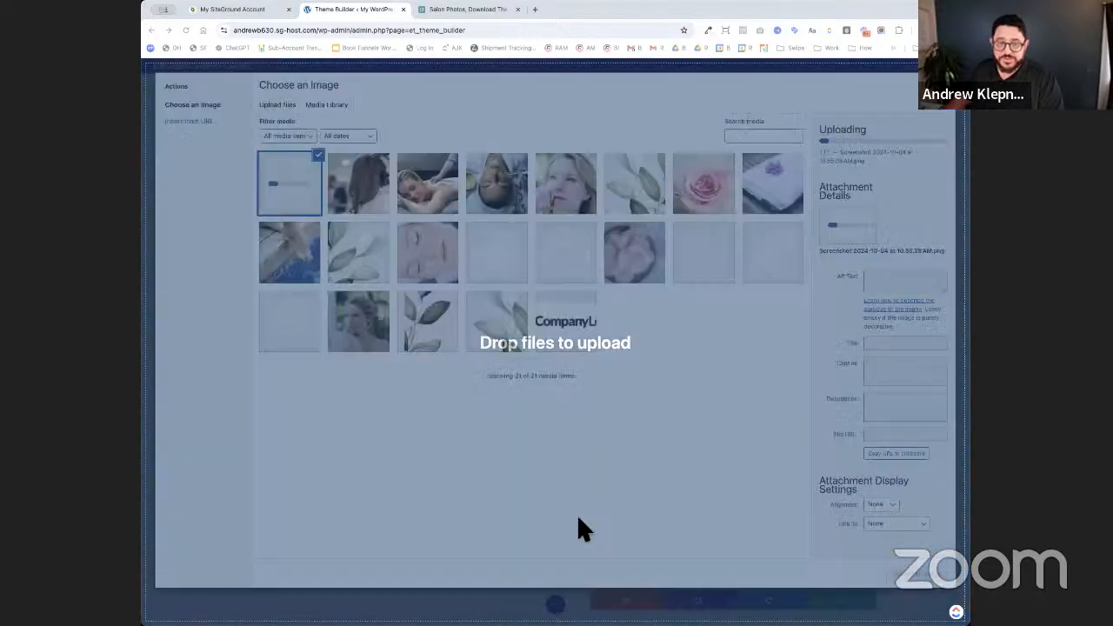
click(913, 572)
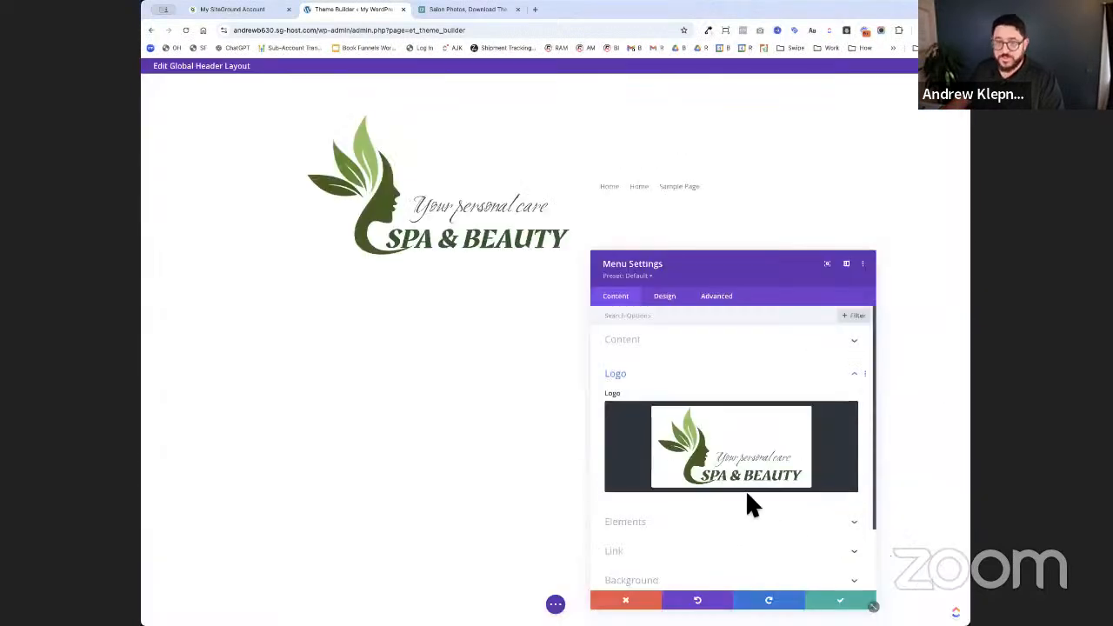
- Set the menu's logo width to 300px in its sizing options
click(678, 298)
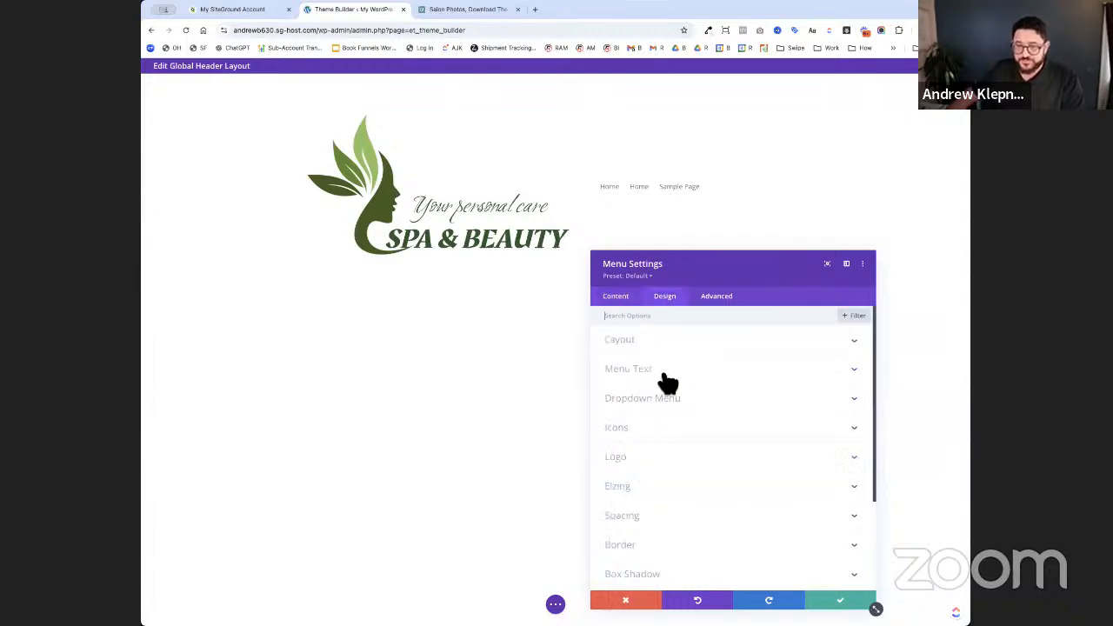
click(675, 492)
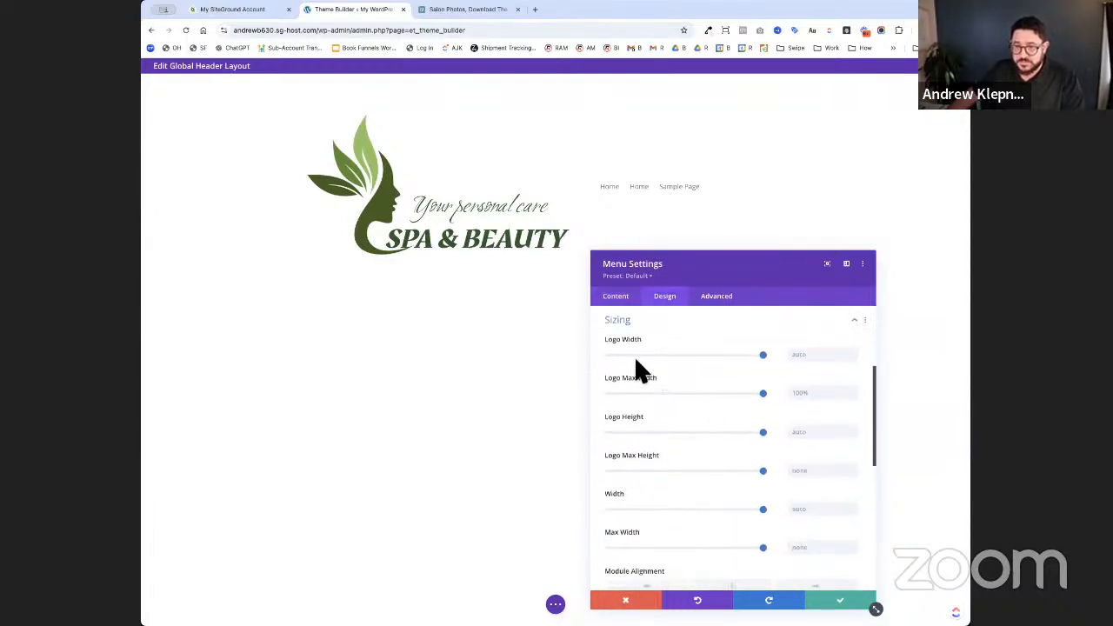
drag(644, 355, 648, 355)
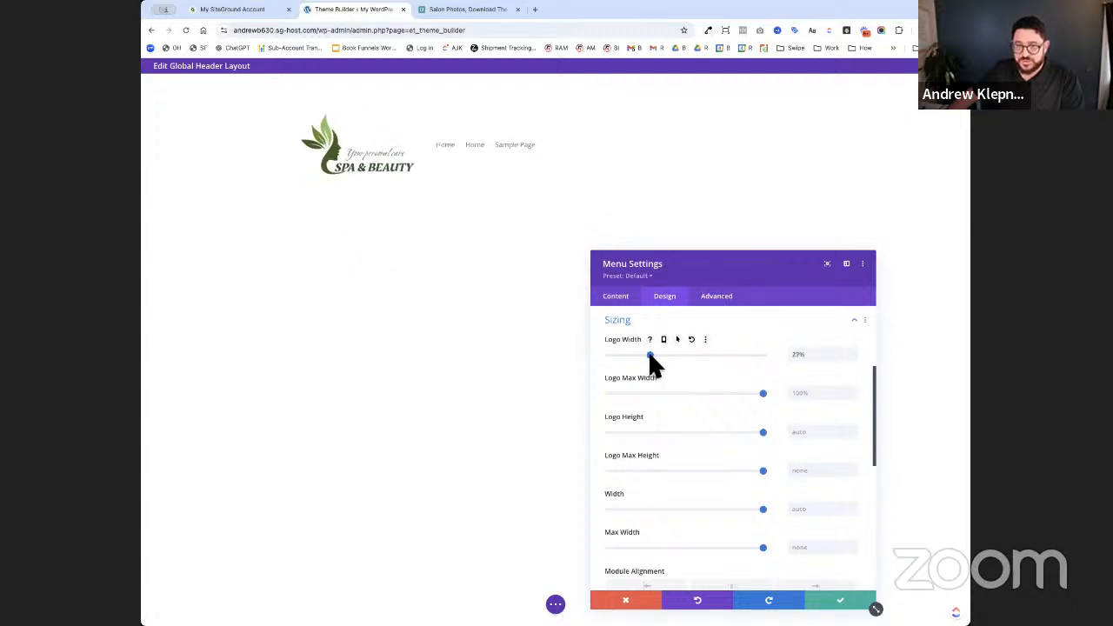
drag(824, 360, 787, 369)
text(200px)
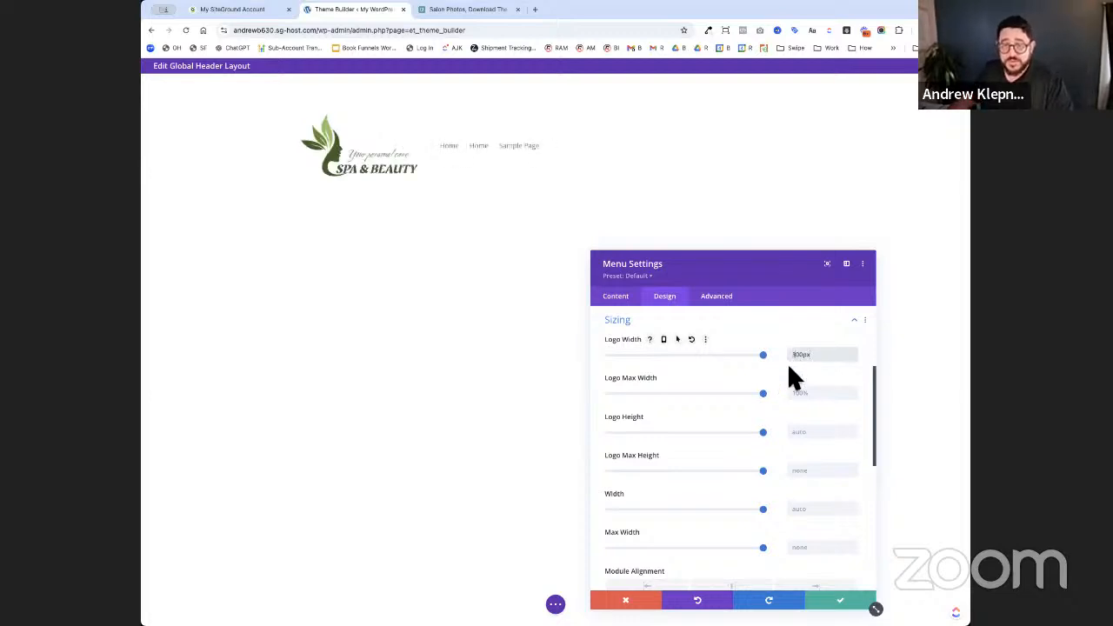
scroll(776, 522, up, 3)
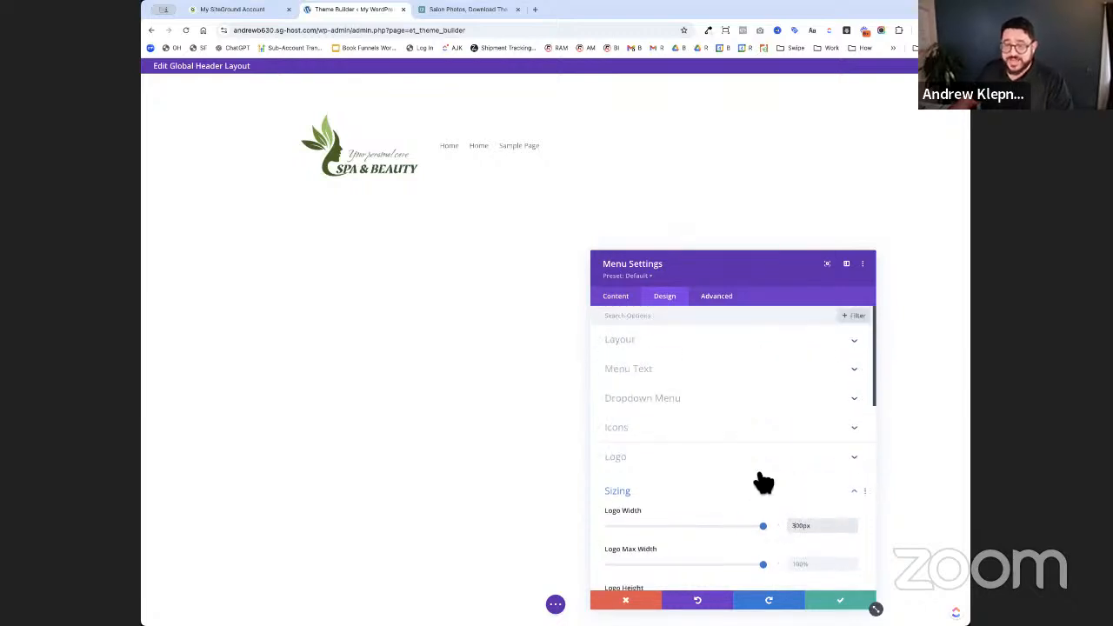
click(773, 492)
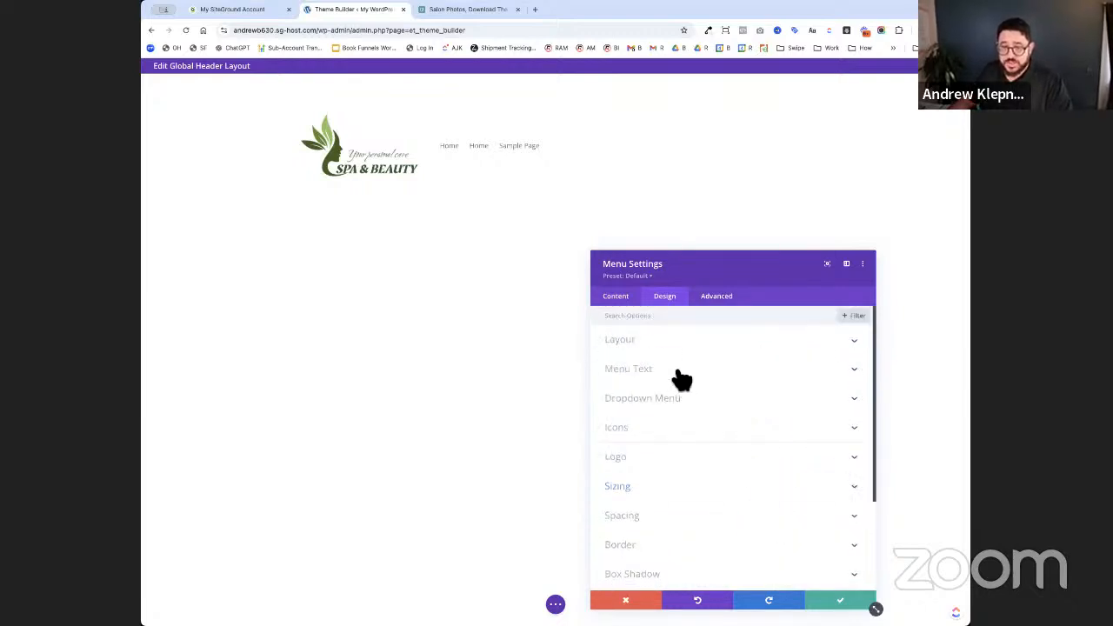
- Try the Centered menu layout style, and settle on Inline Centered Logo
click(675, 372)
scroll(666, 417, up, 1)
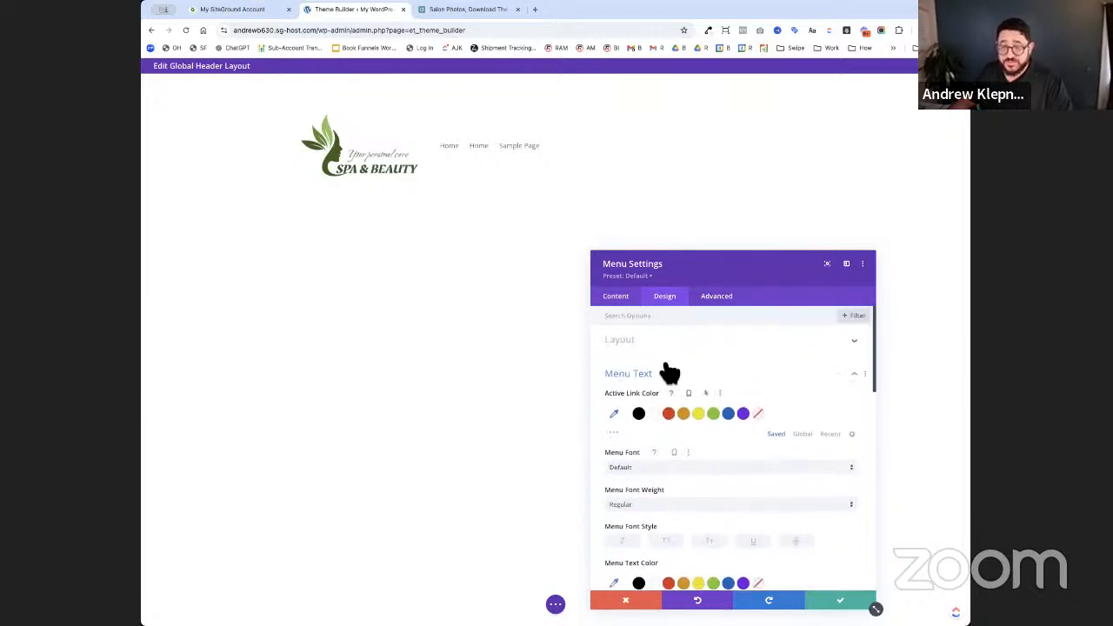
click(664, 348)
click(666, 376)
click(665, 399)
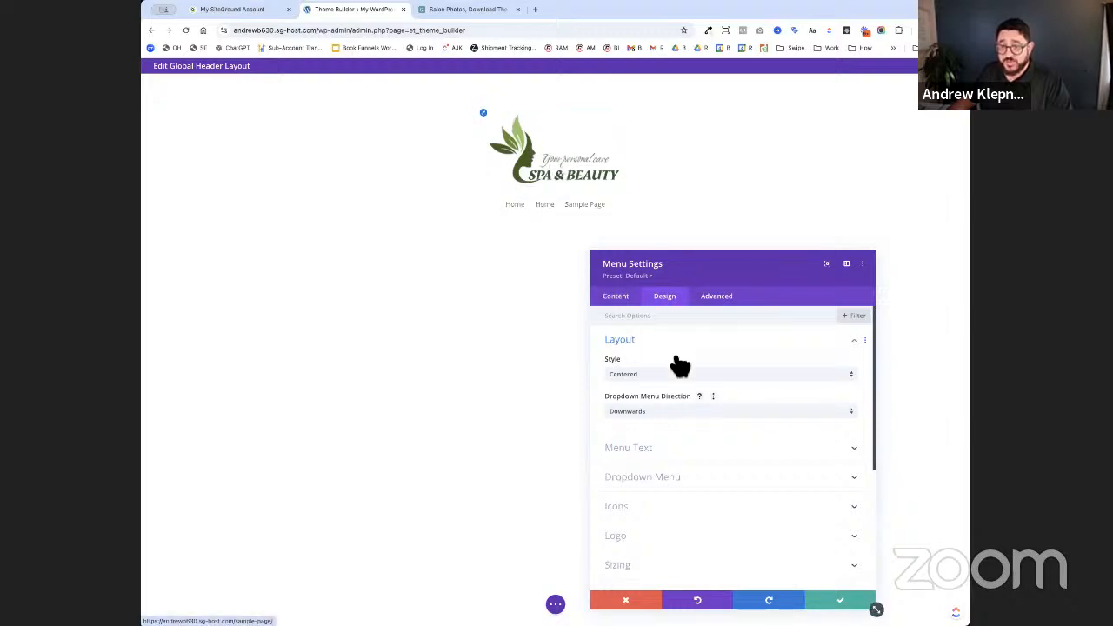
click(675, 376)
click(666, 417)
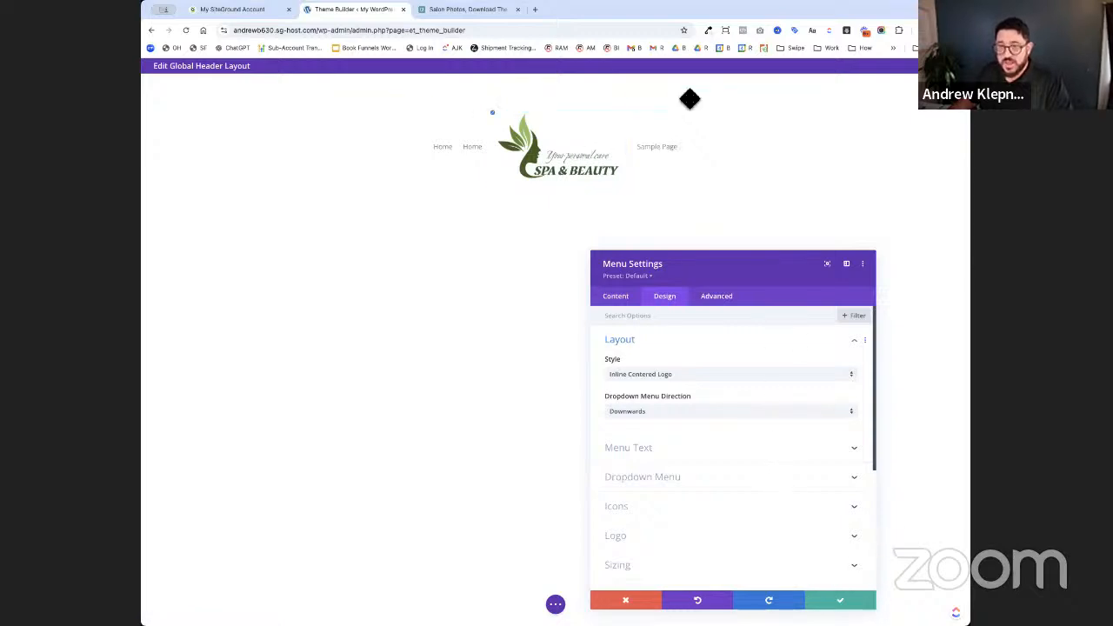
- Copy the hex code f9f4f1 of the last picked color from the color picker extension and close its panel
click(702, 28)
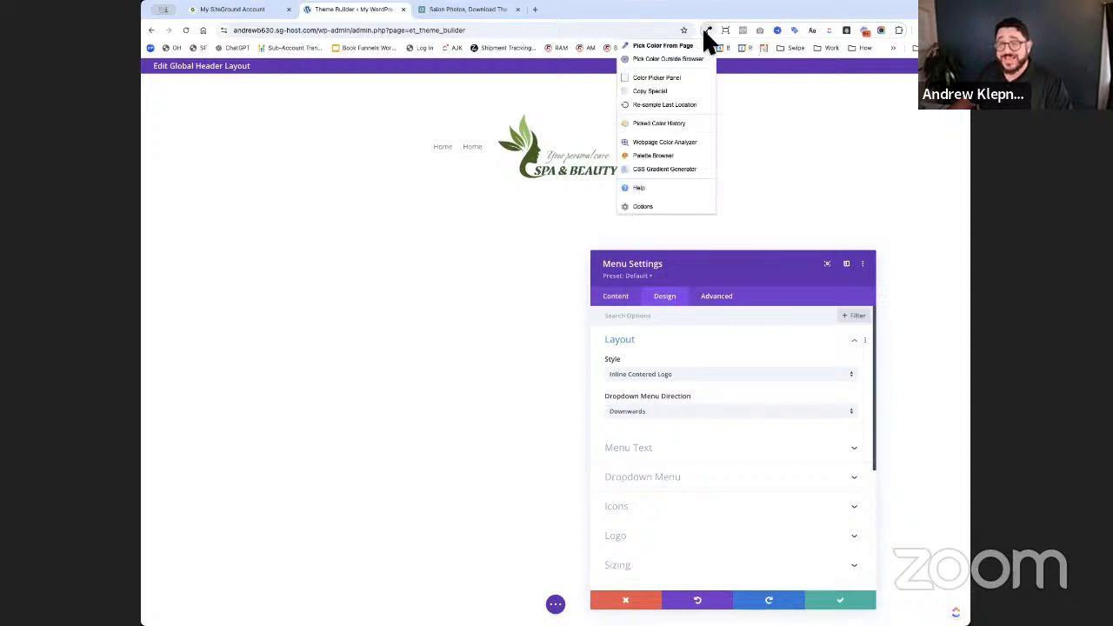
click(663, 80)
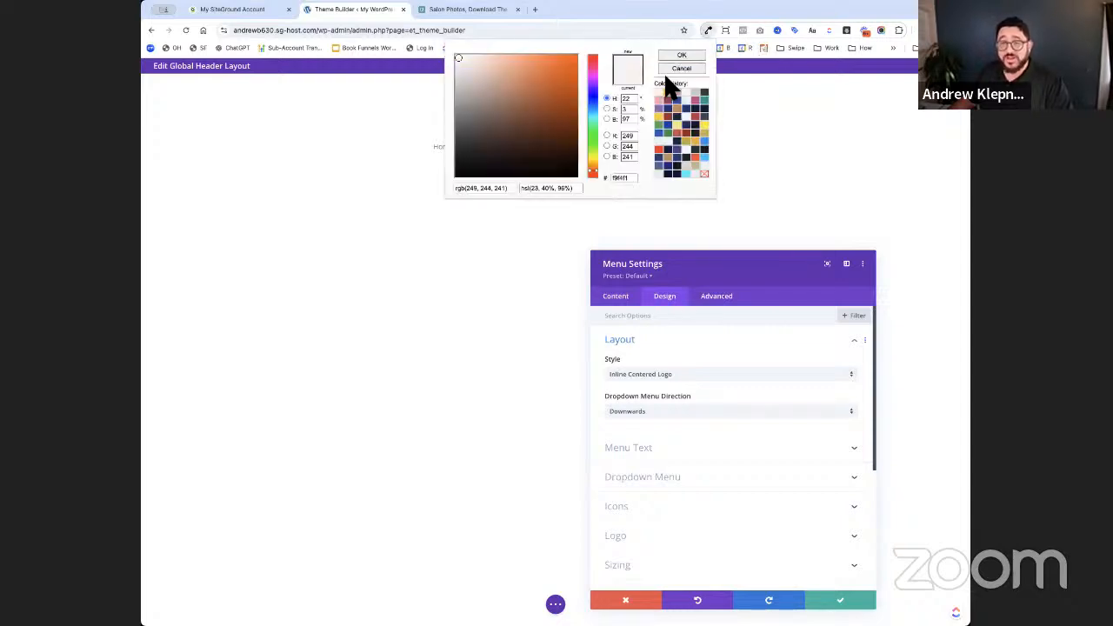
right_click(622, 178)
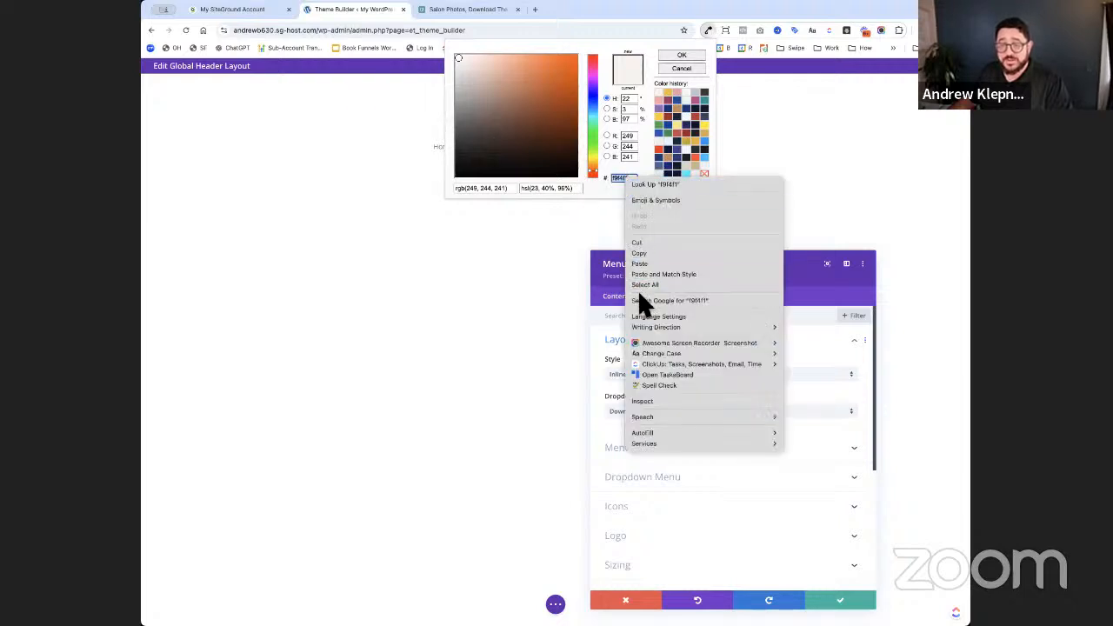
click(649, 252)
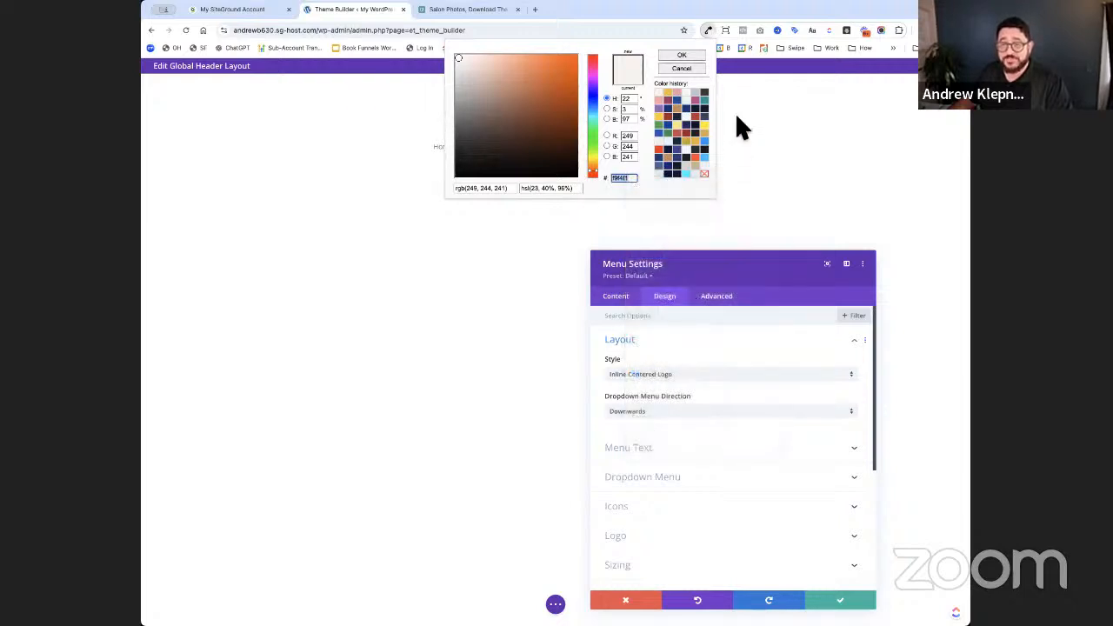
click(700, 69)
- Check the menu module's background options and save the menu settings
click(684, 431)
scroll(666, 515, down, 5)
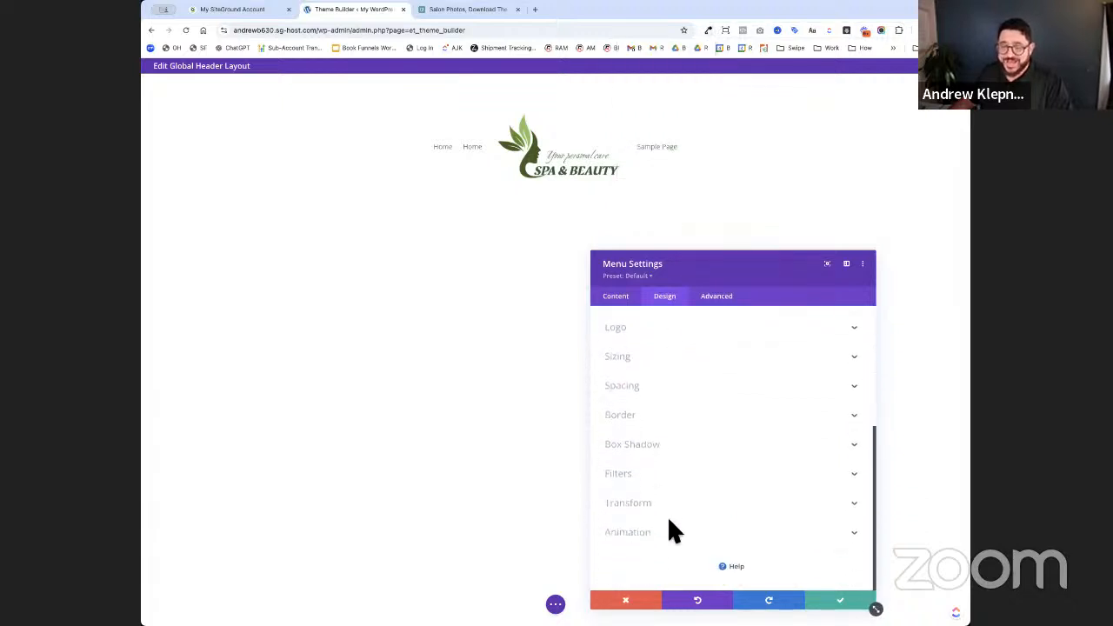
click(616, 296)
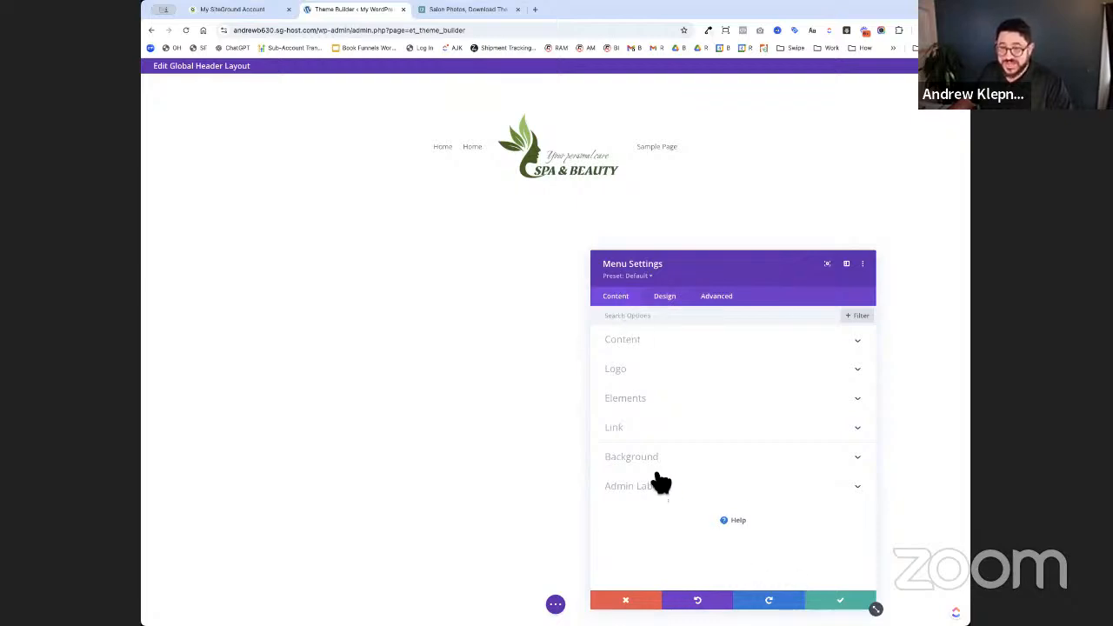
click(701, 469)
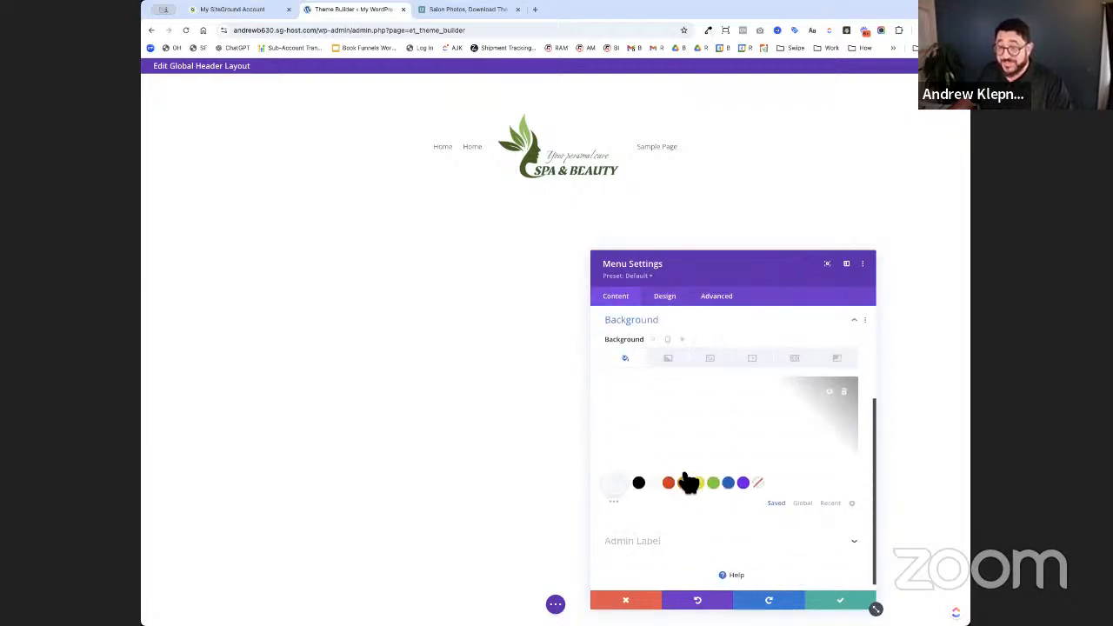
click(840, 600)
- Set the header section's background color to f9f4f1 and save the section settings
mouse_move(382, 201)
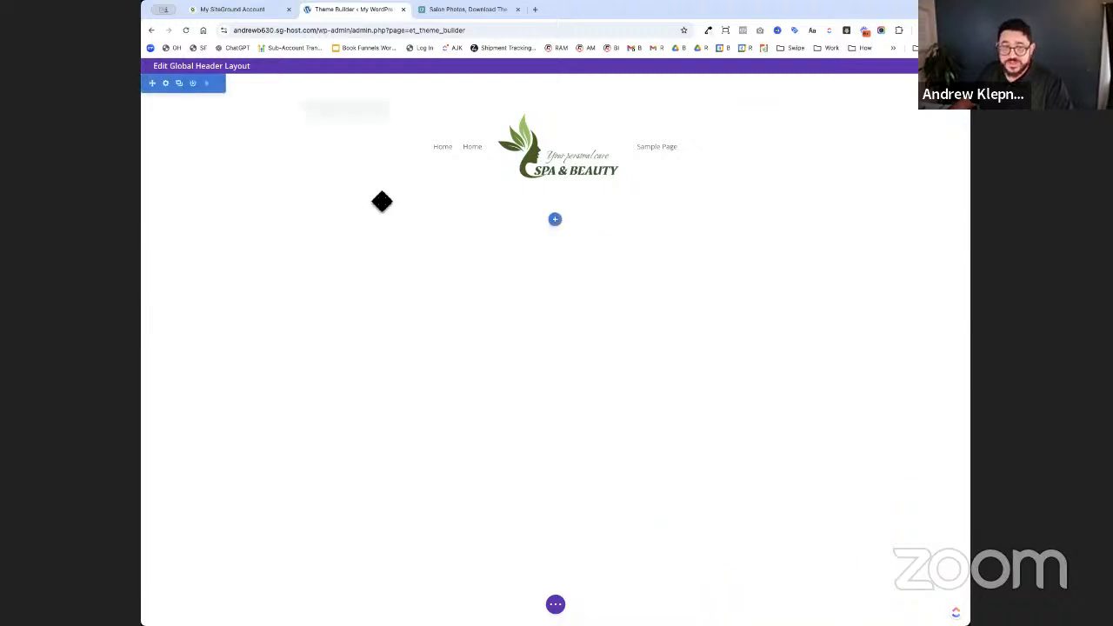
click(166, 84)
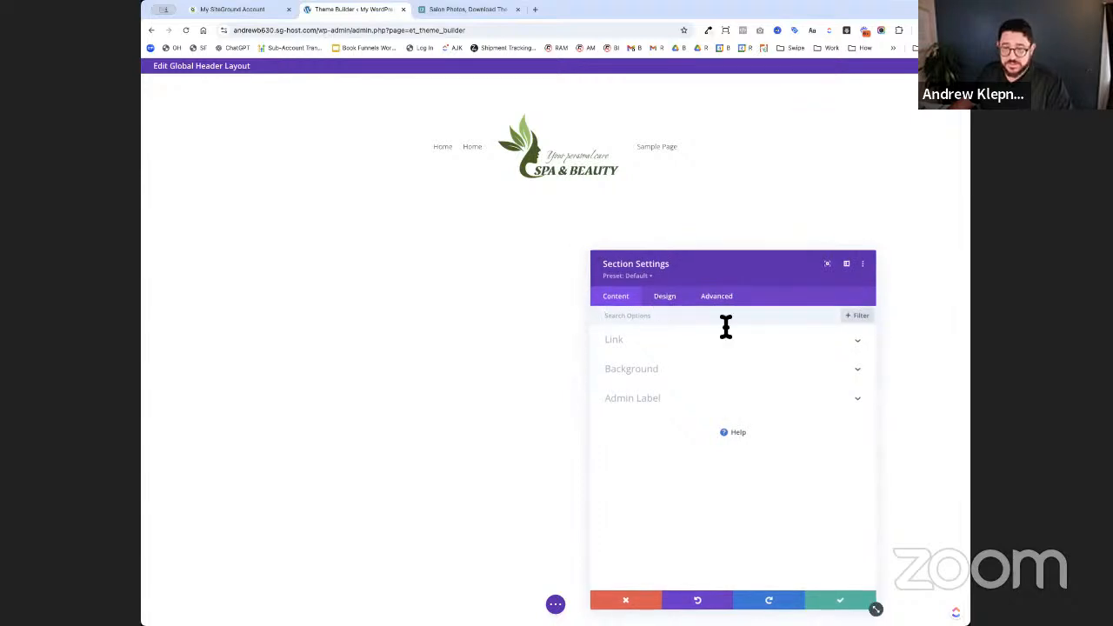
click(696, 369)
click(704, 412)
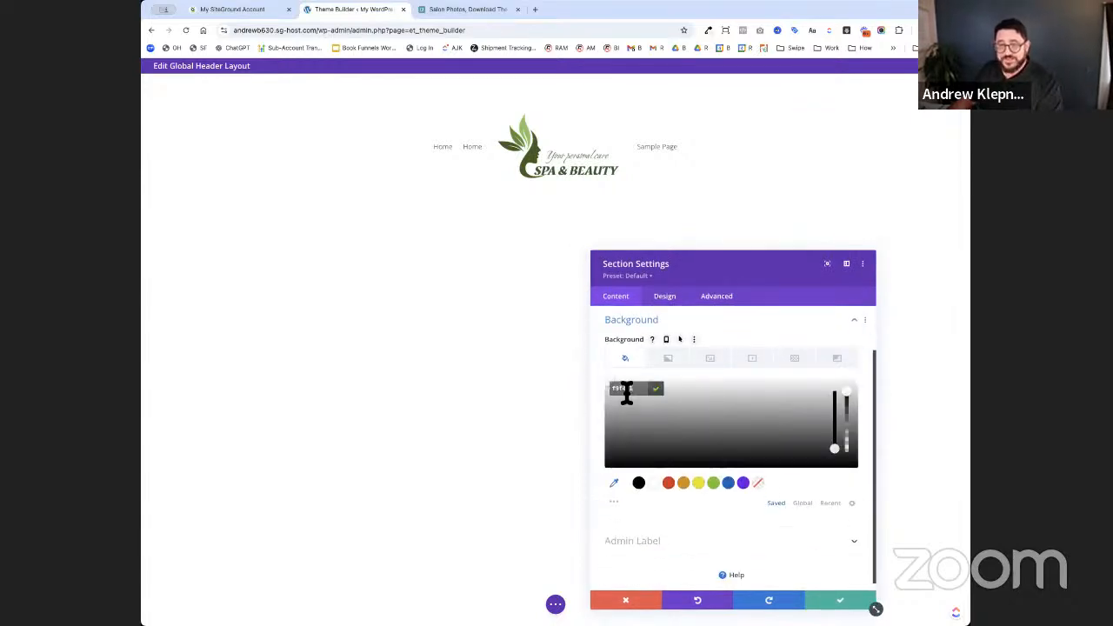
key(Return)
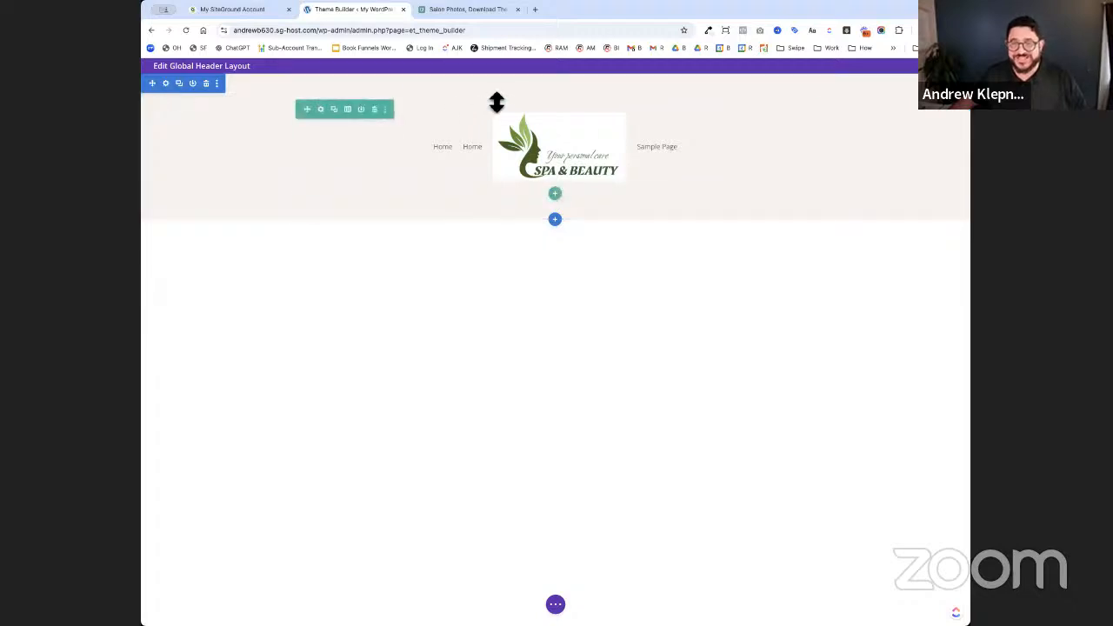
- Set the header section's top and bottom padding to 0px and save the section settings
click(166, 83)
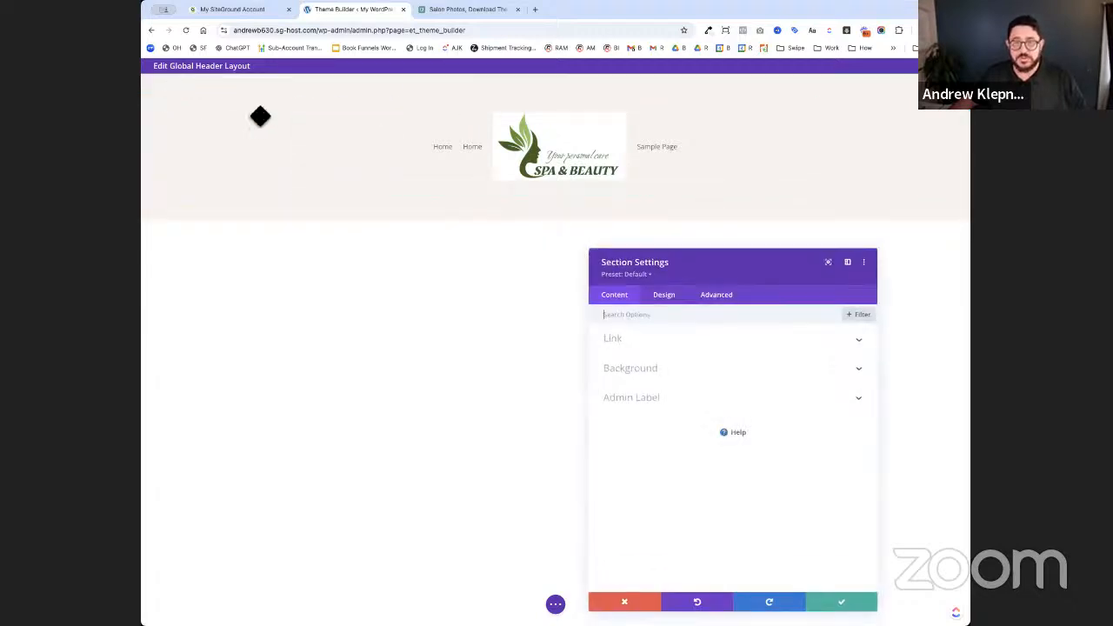
click(666, 298)
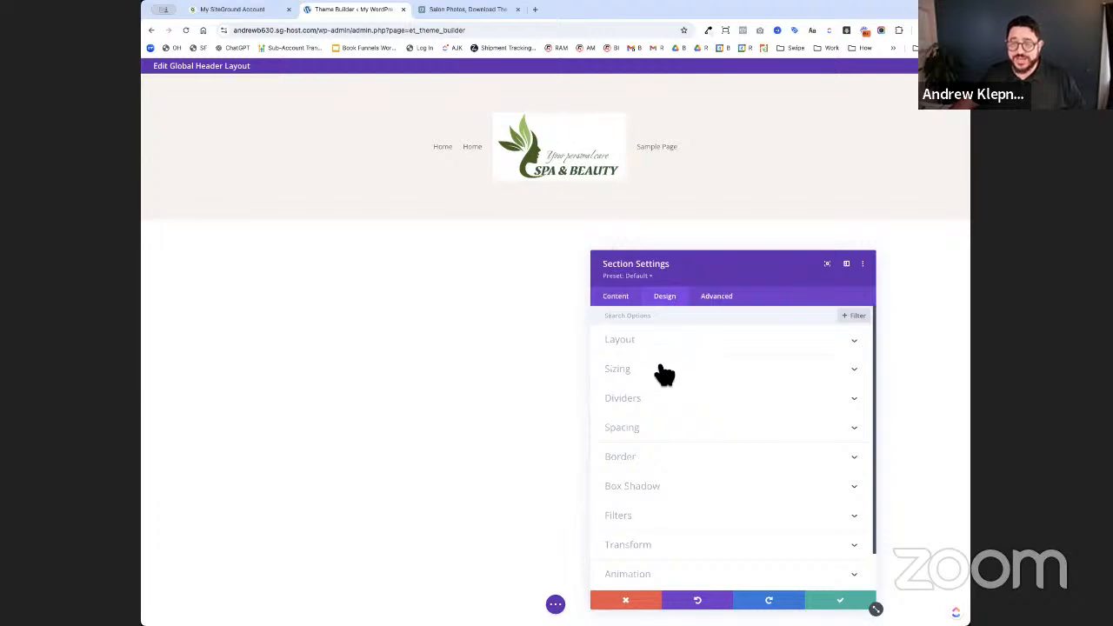
click(660, 430)
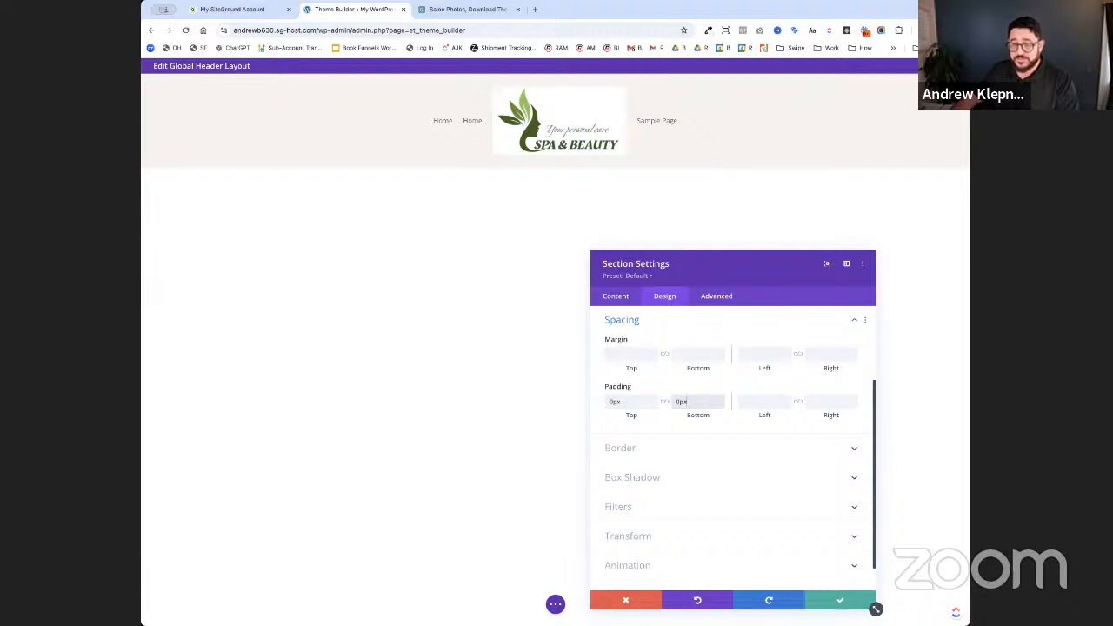
click(832, 599)
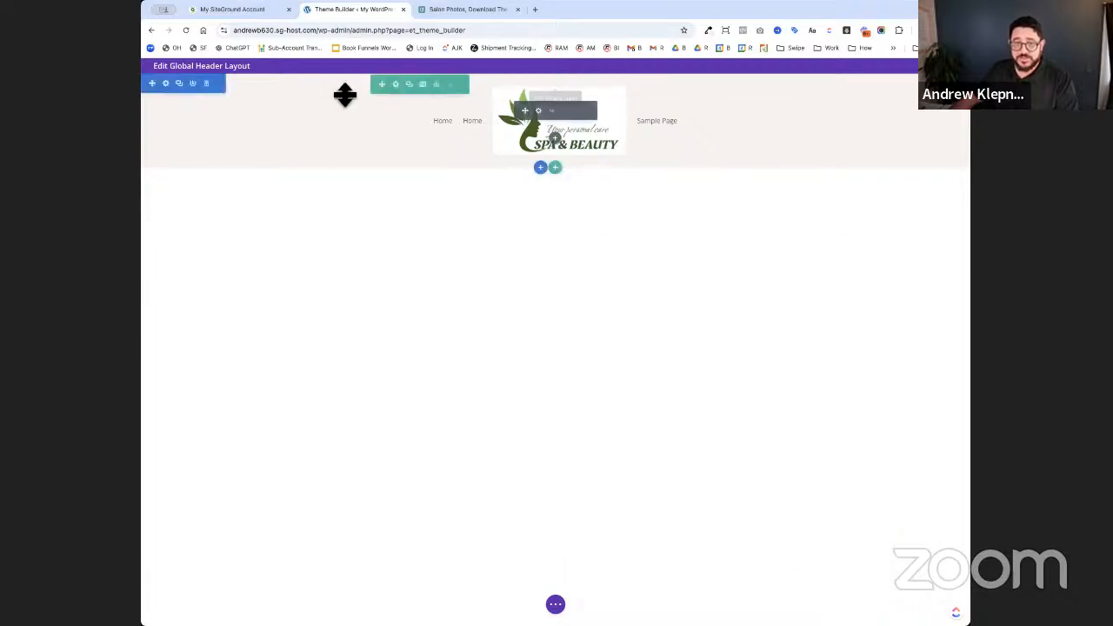
- Set the header row's top and bottom padding to 0px
click(396, 84)
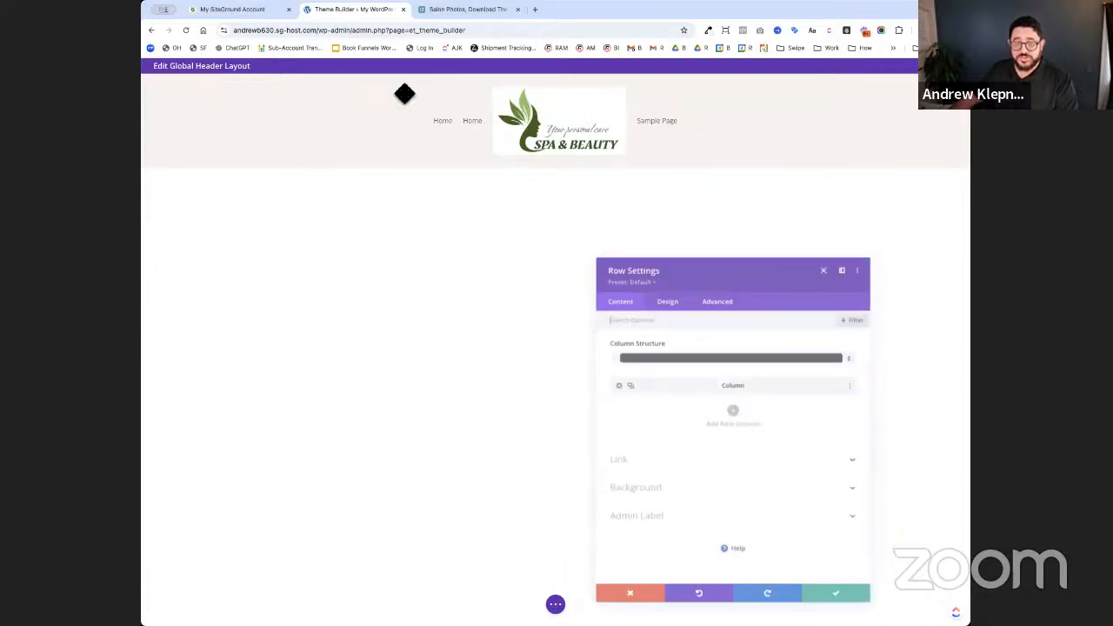
click(668, 299)
click(676, 374)
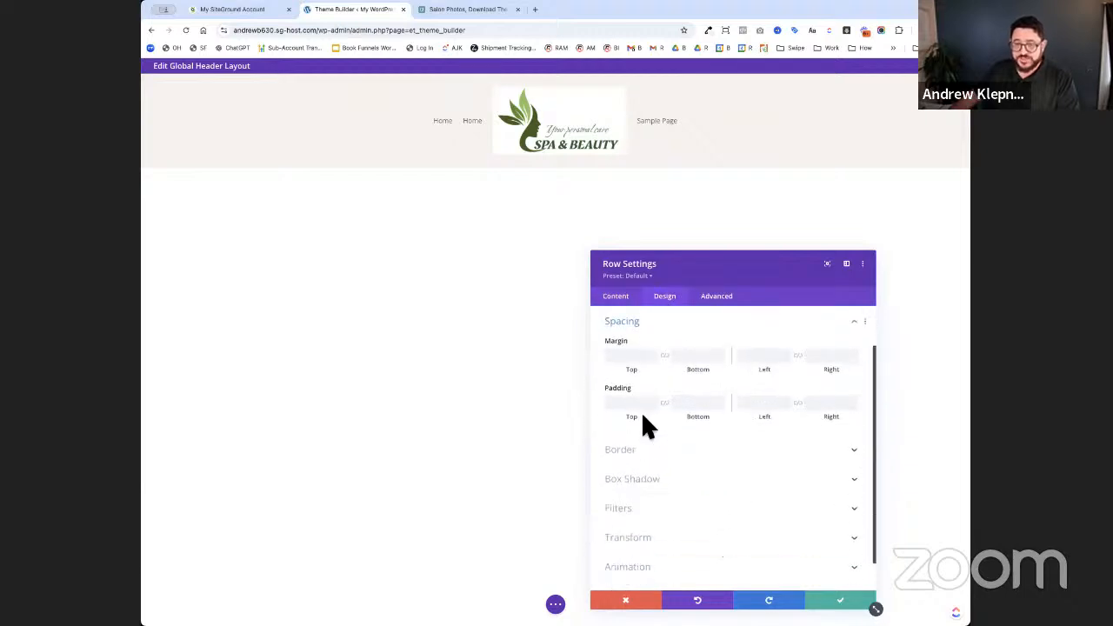
click(699, 401)
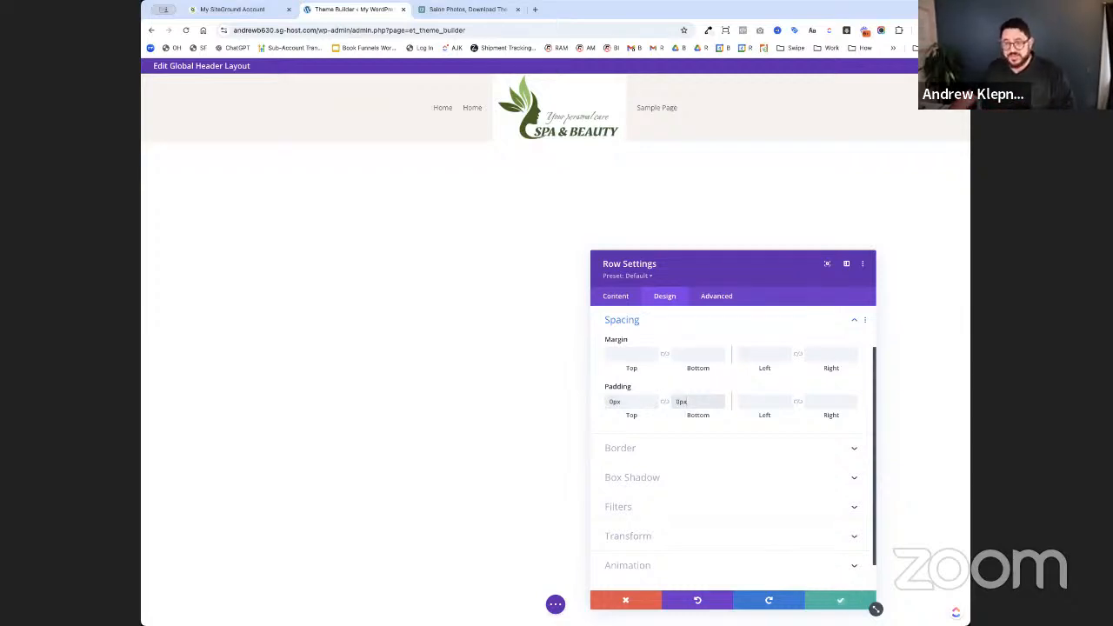
- Make the header menu's active link and text colors black and set the menu text size to 18px
click(546, 102)
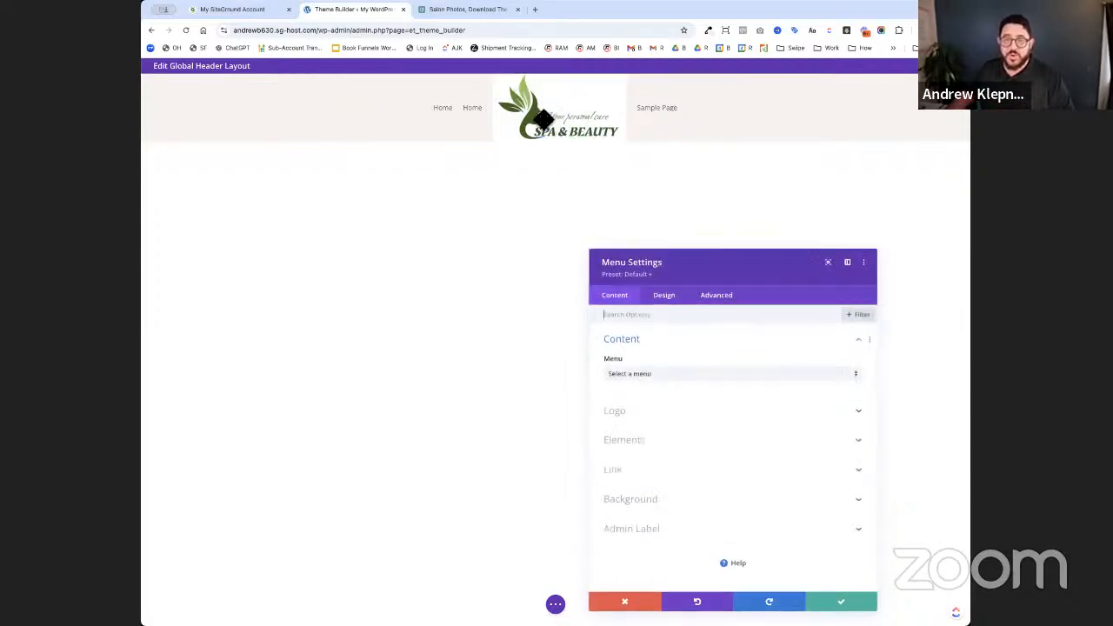
click(668, 299)
click(650, 372)
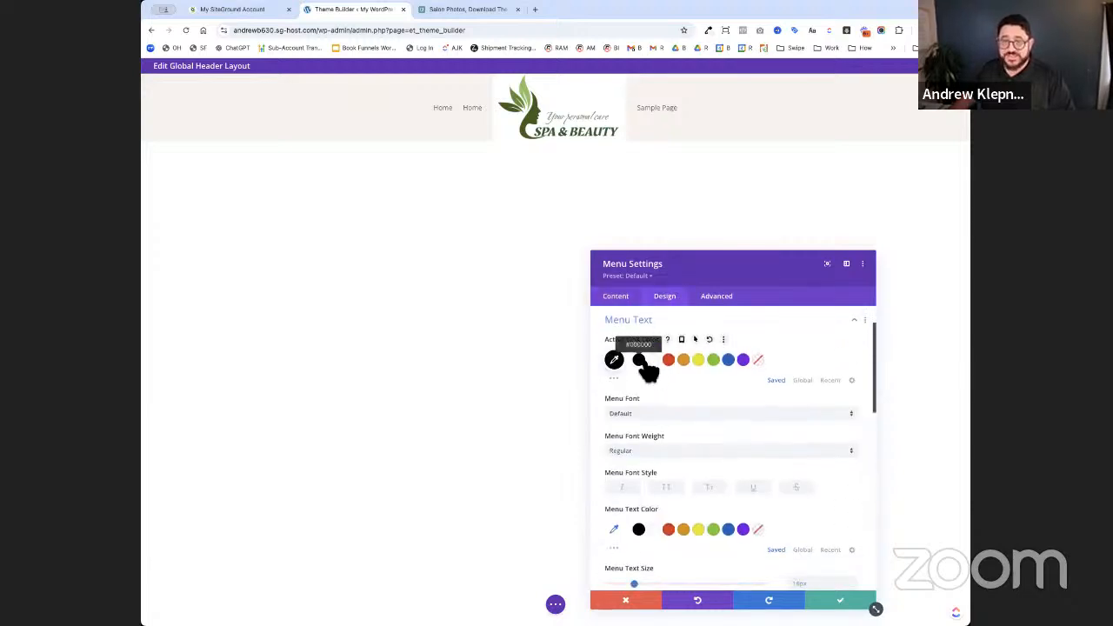
click(644, 532)
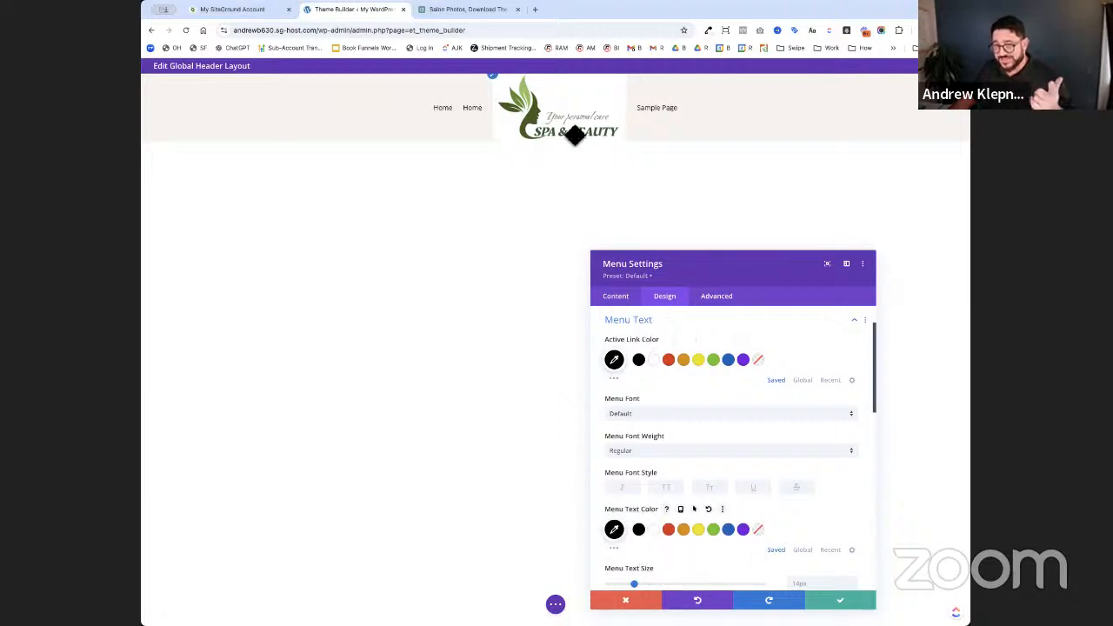
scroll(682, 548, down, 1)
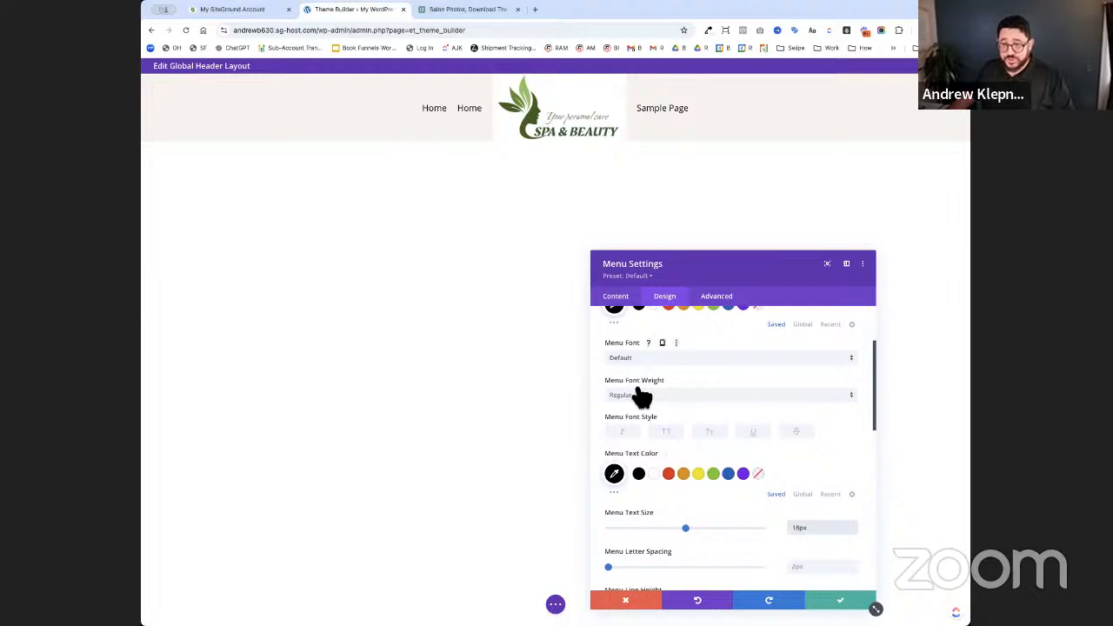
- Set the menu font to Inter in uppercase style and save the menu settings
click(666, 362)
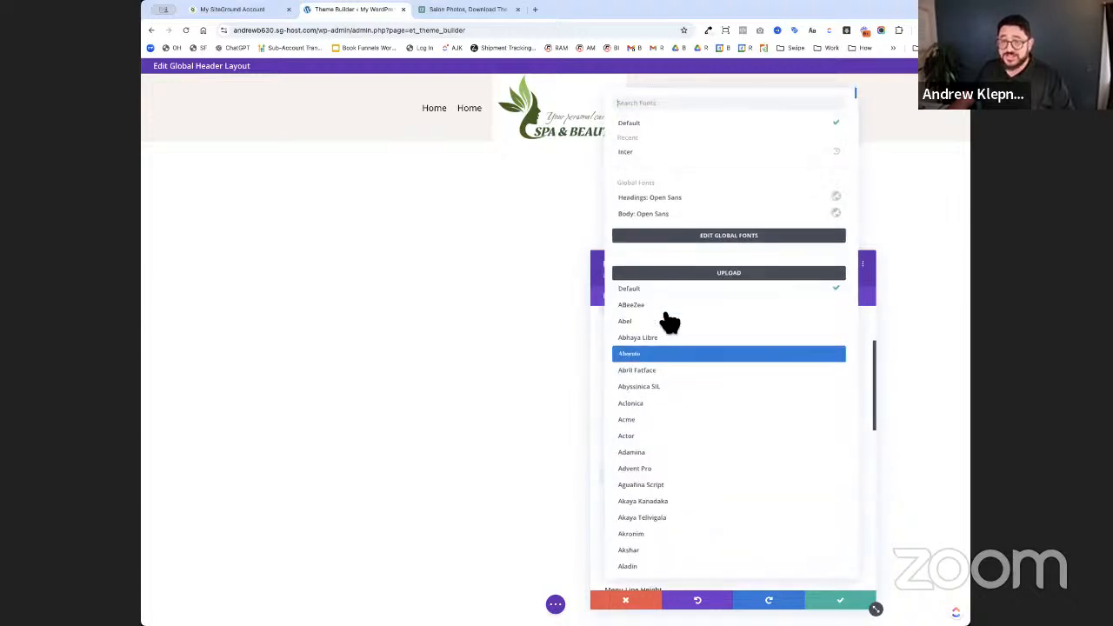
click(659, 157)
click(665, 433)
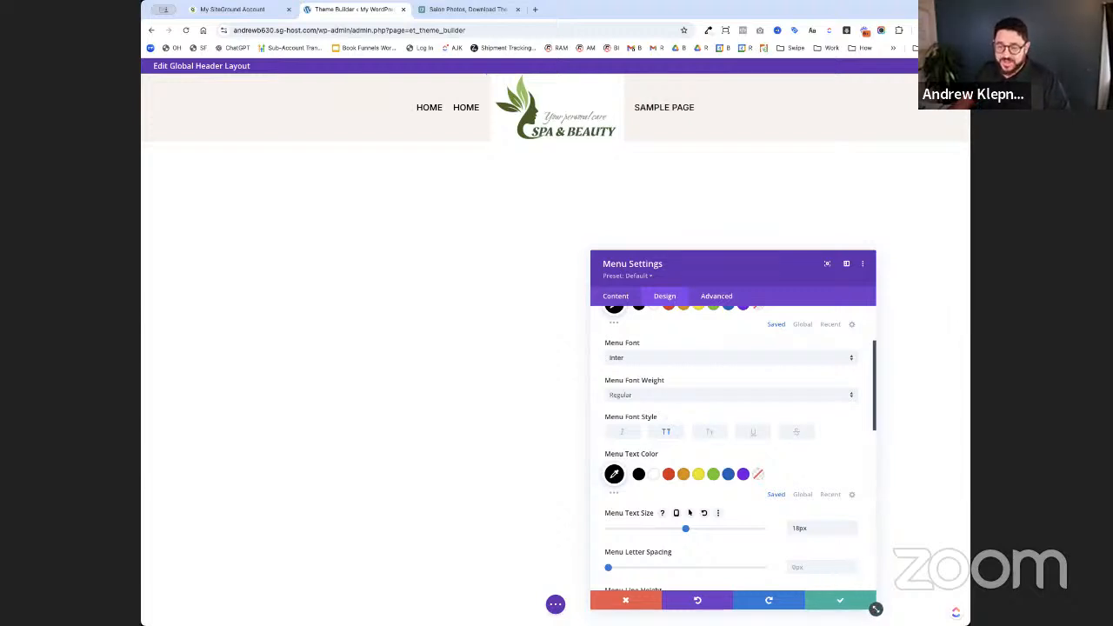
click(840, 600)
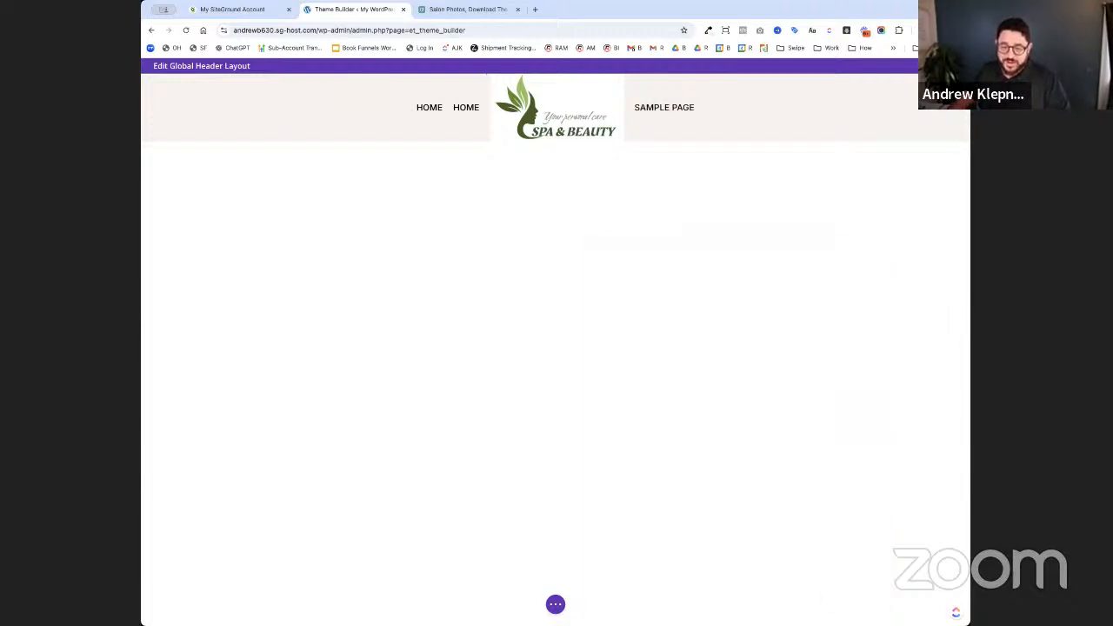
- Save the global header layout, close its editor, and save the Theme Builder changes
click(555, 603)
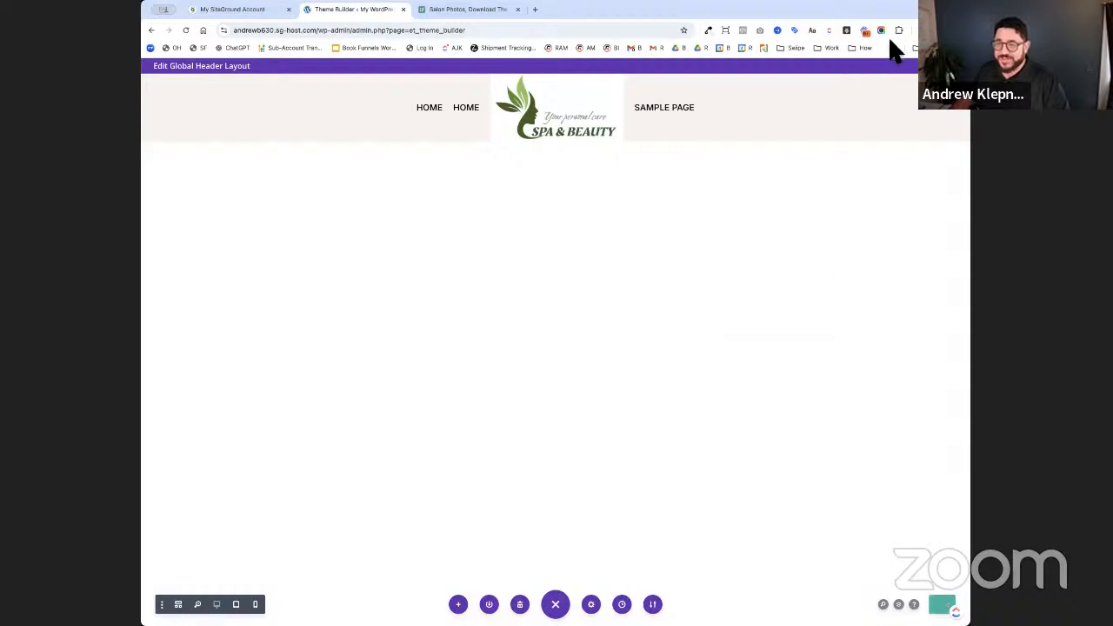
click(957, 66)
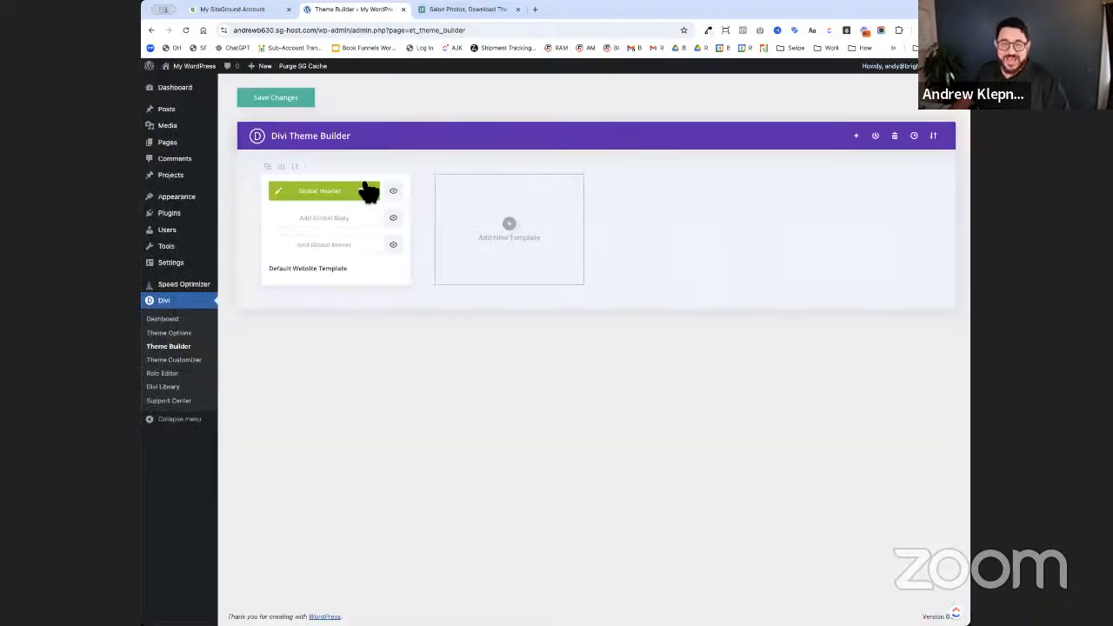
click(307, 101)
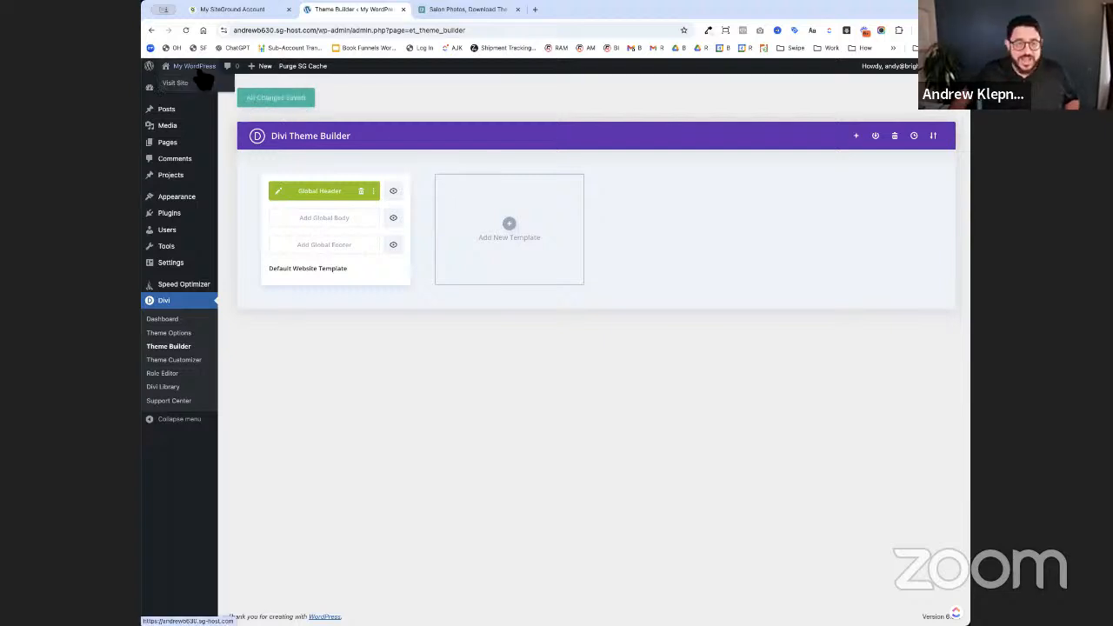
- Visit the live site and check the new header on the Home page
click(202, 81)
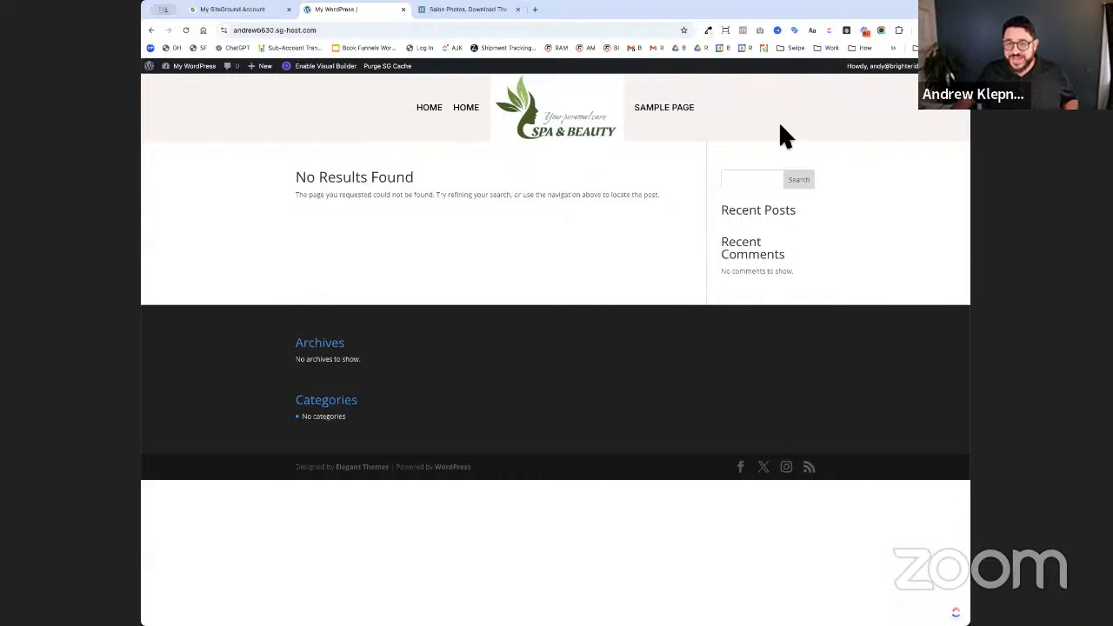
click(469, 122)
scroll(666, 286, down, 3)
scroll(672, 272, up, 3)
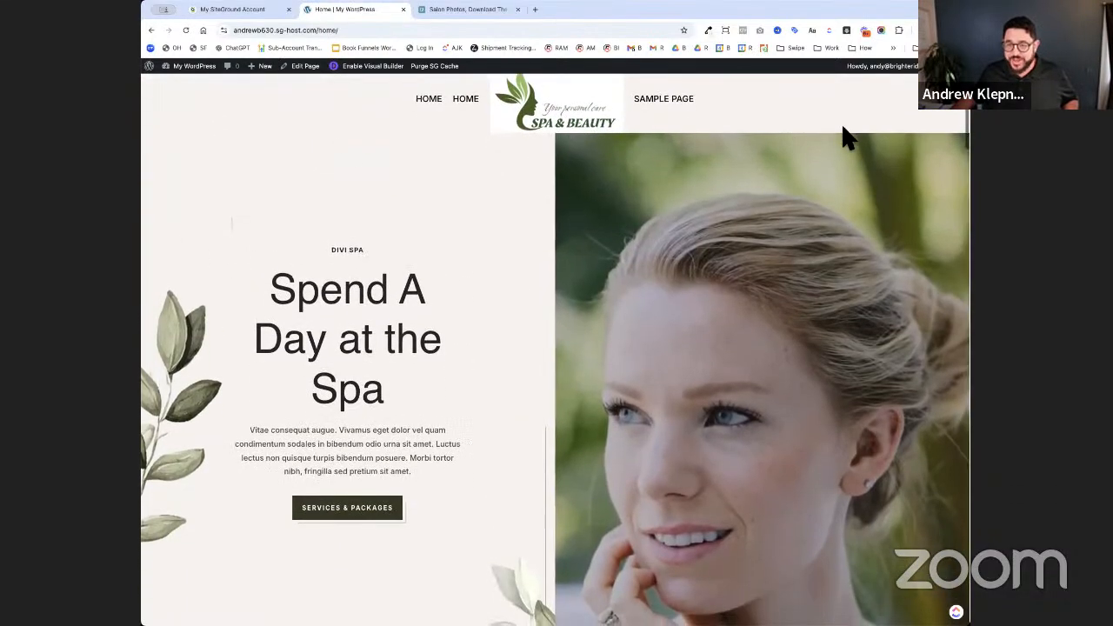
scroll(840, 136, down, 5)
scroll(840, 136, up, 6)
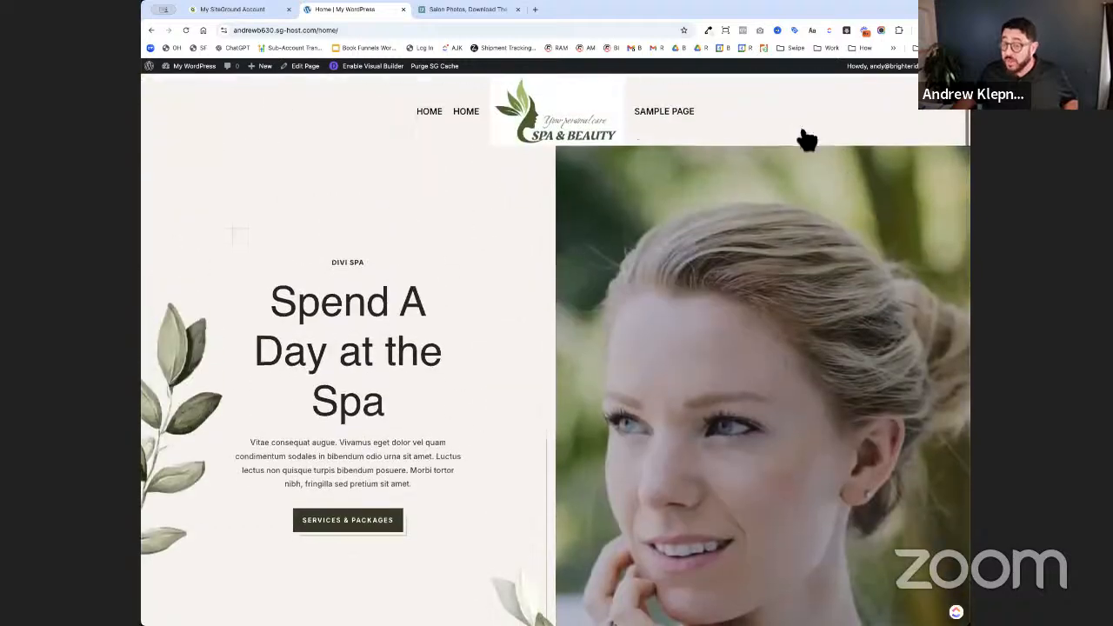
- Open the Home page in the Visual Builder and save its Divi Spa contact section to the library as "Footer"
click(374, 67)
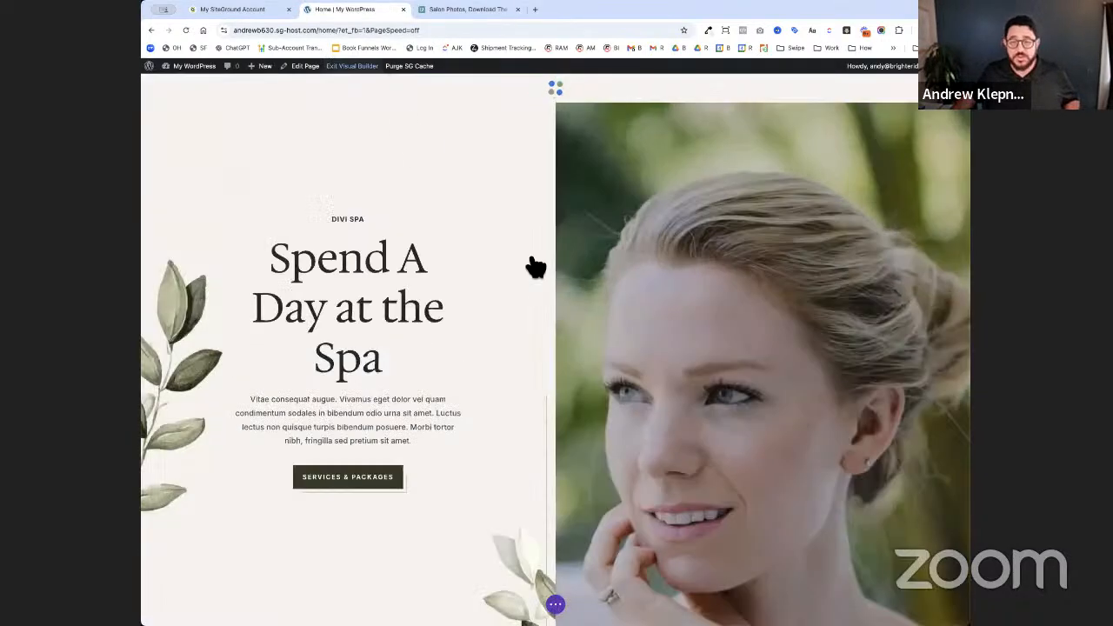
scroll(535, 252, down, 15)
scroll(435, 279, up, 3)
scroll(337, 335, down, 3)
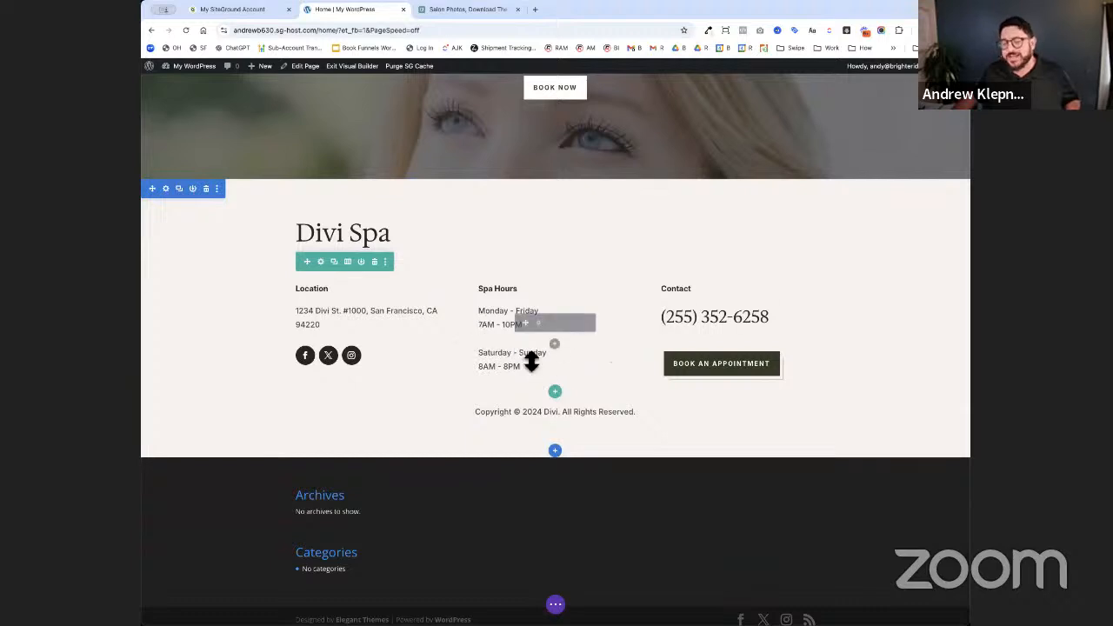
click(193, 189)
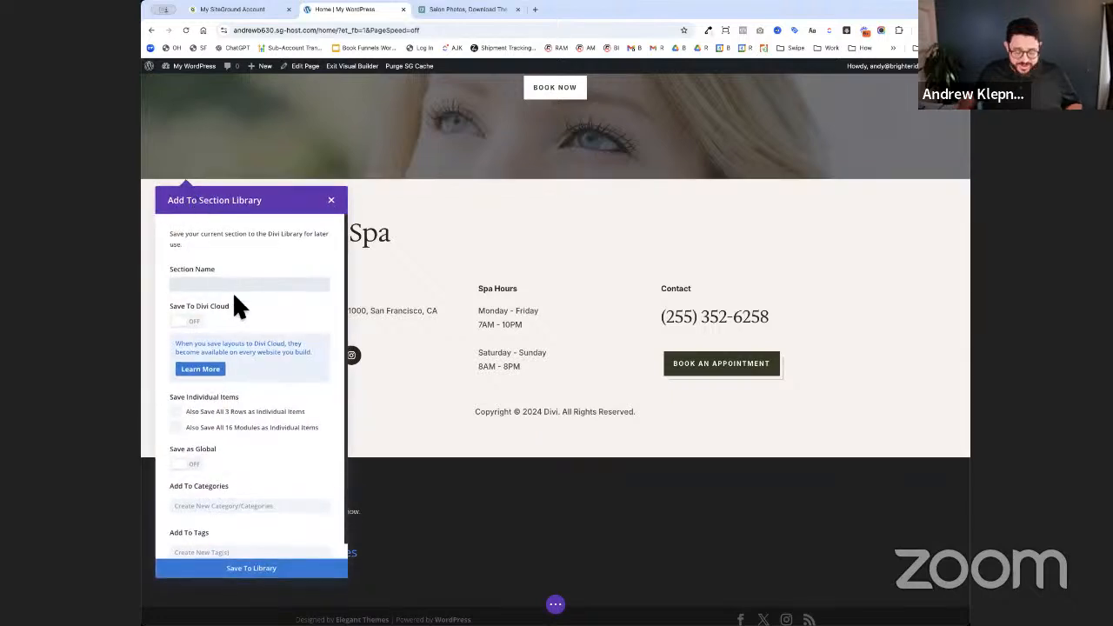
text(Footer)
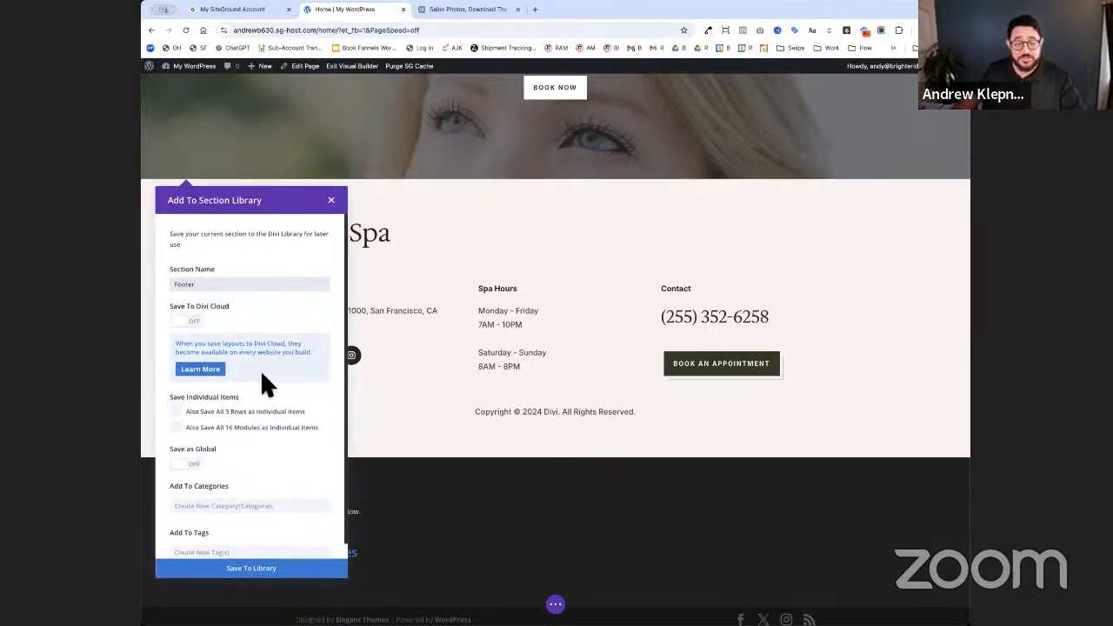
click(327, 571)
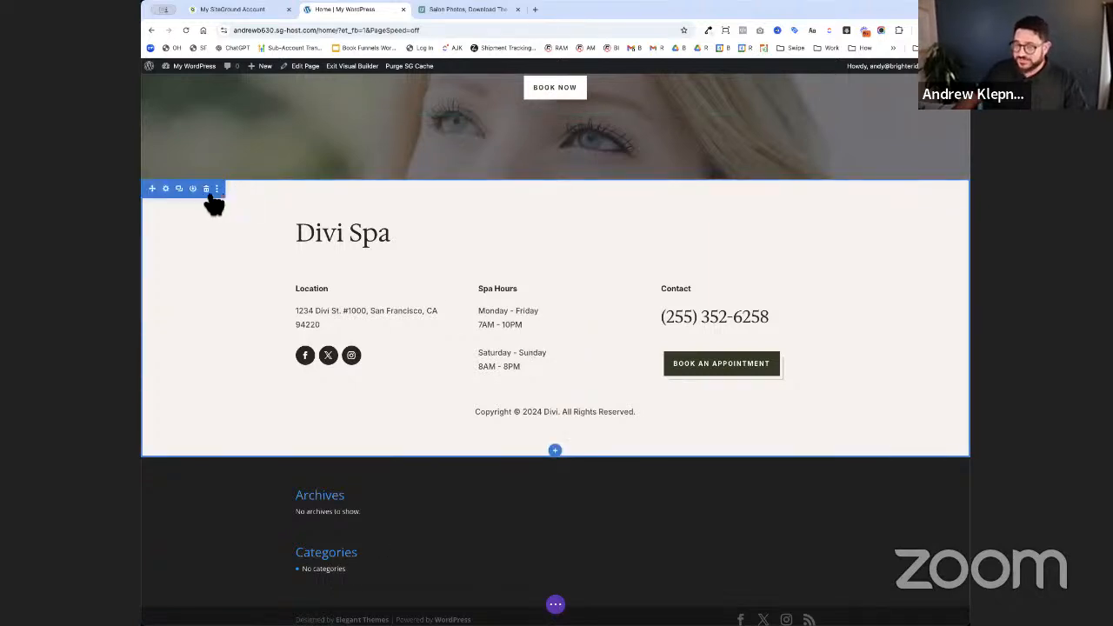
- Delete the Divi Spa contact section from the Home page and save the page
click(207, 190)
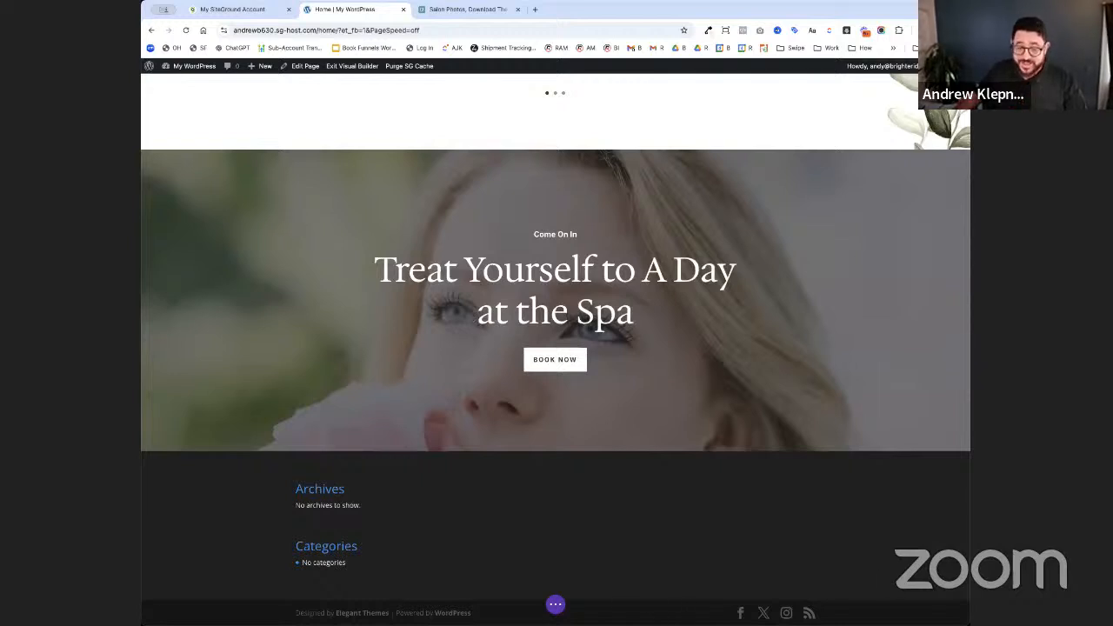
click(555, 604)
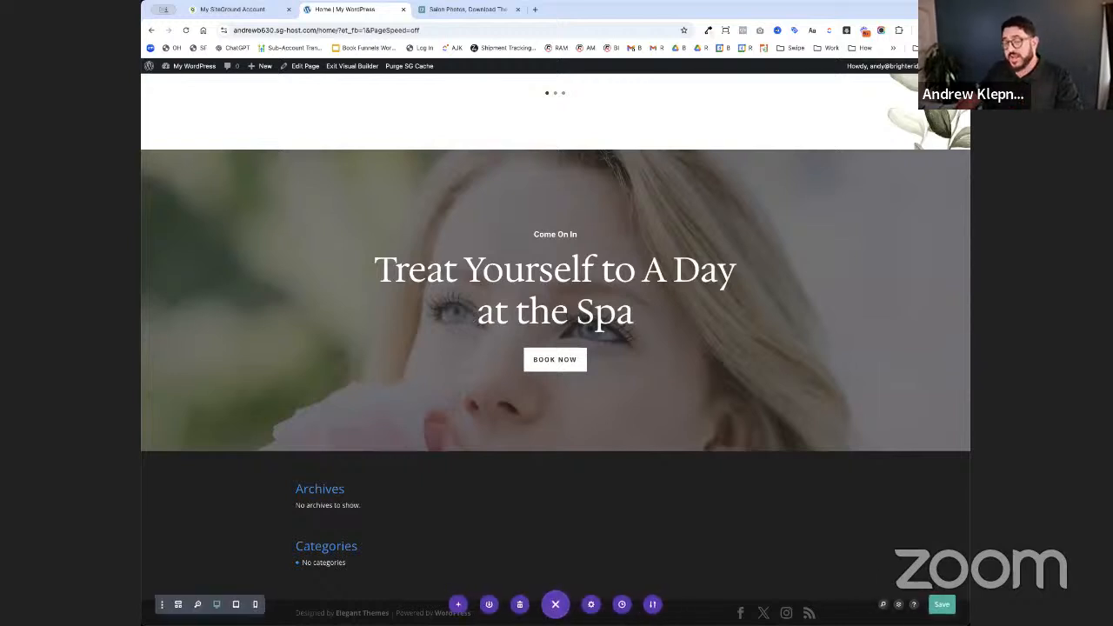
click(942, 604)
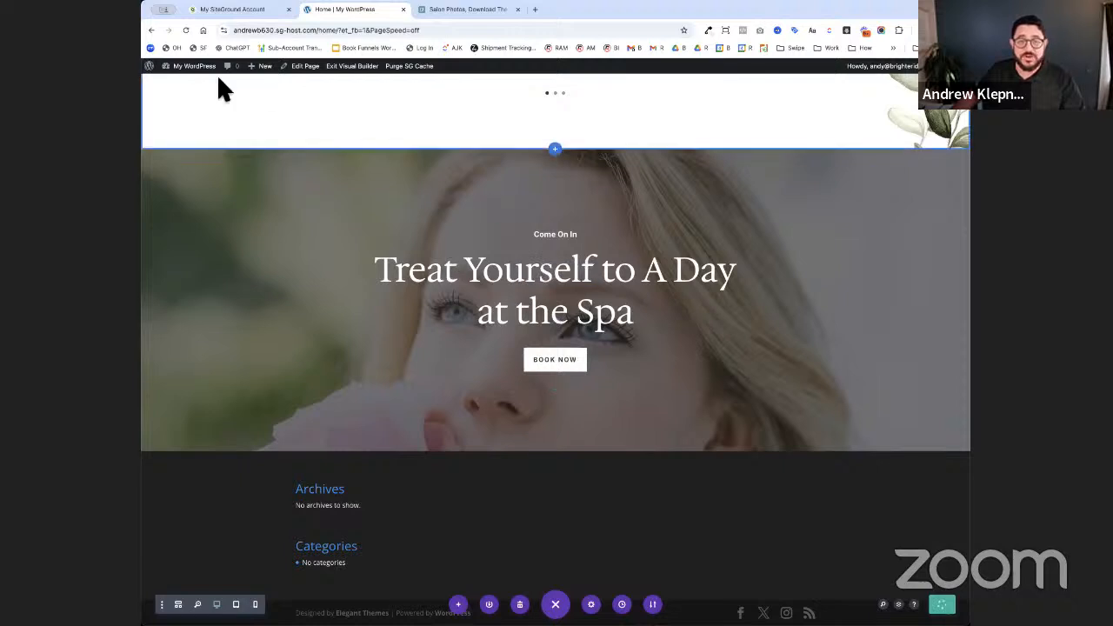
- Return to the Divi Theme Builder and start building a global footer for the default website template
mouse_move(196, 72)
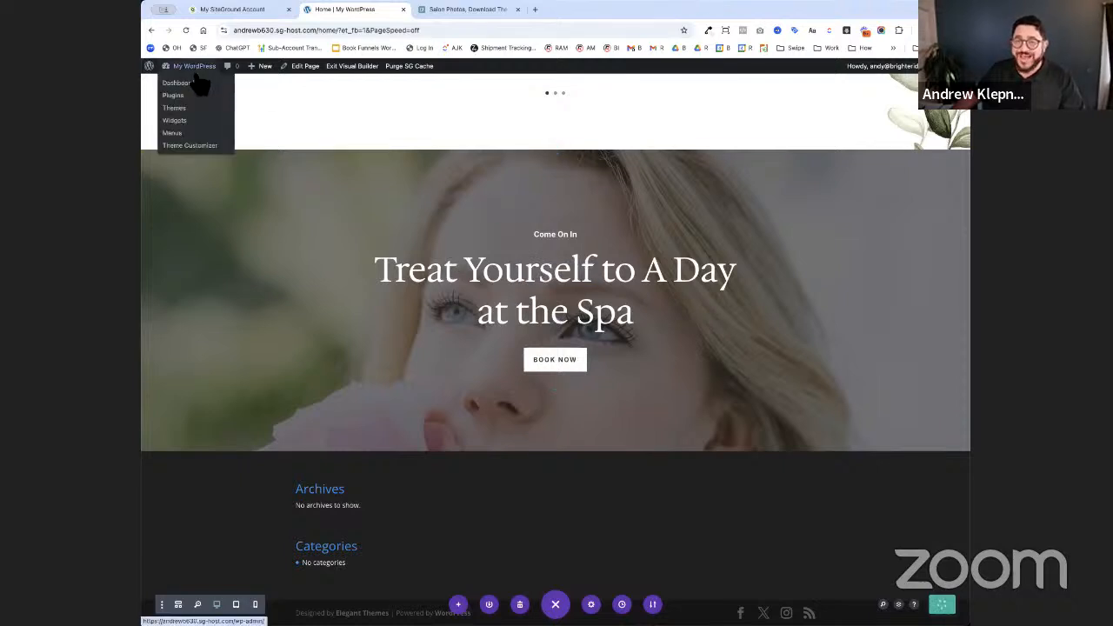
click(198, 82)
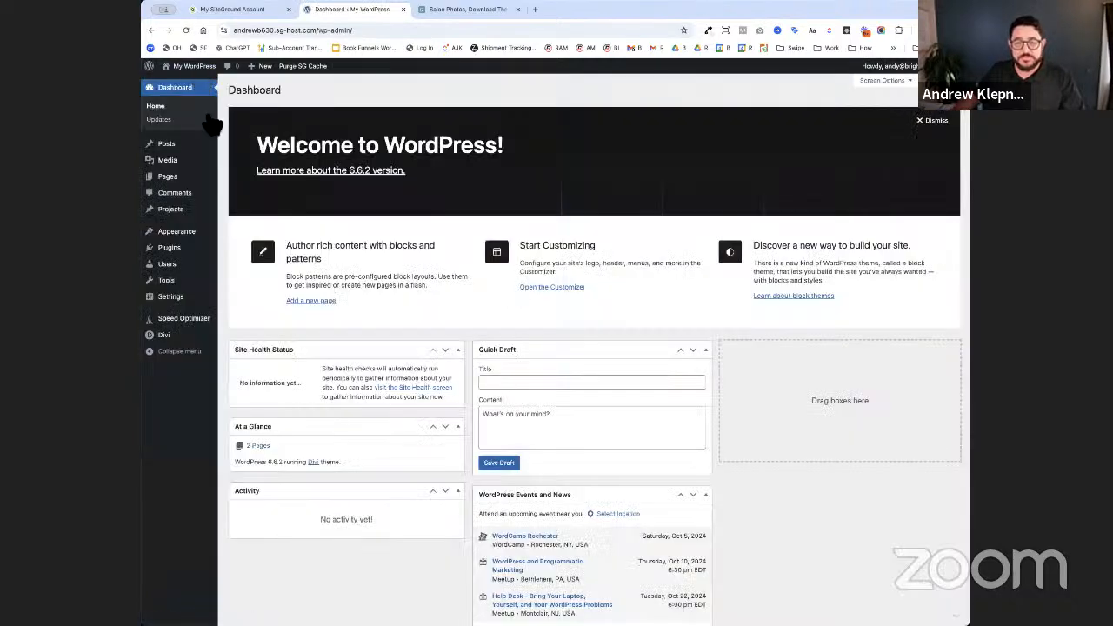
mouse_move(178, 339)
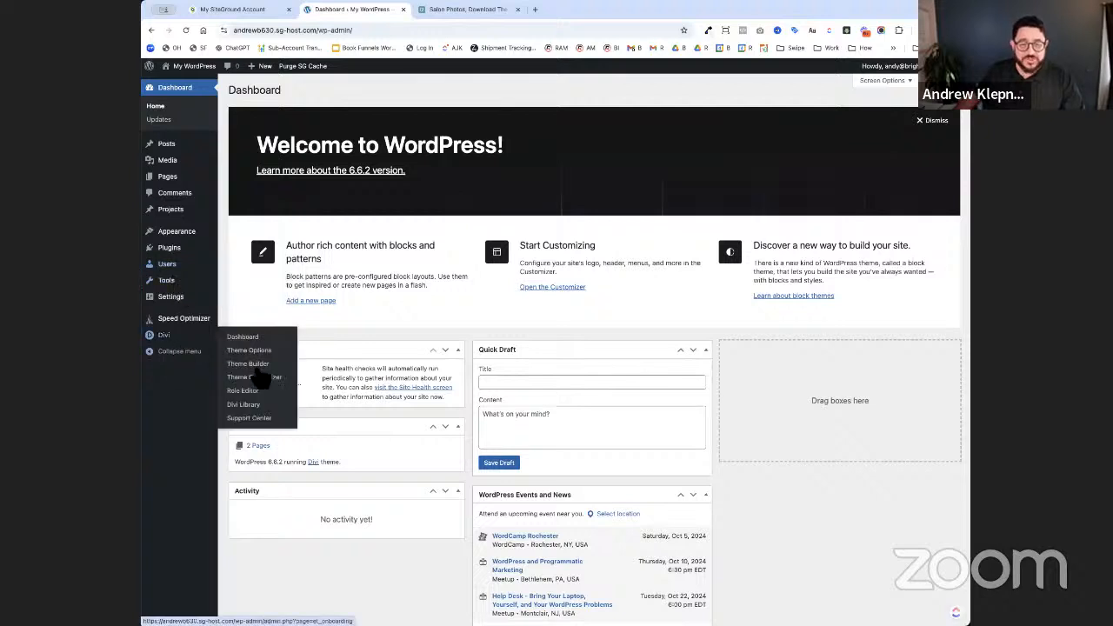
click(259, 366)
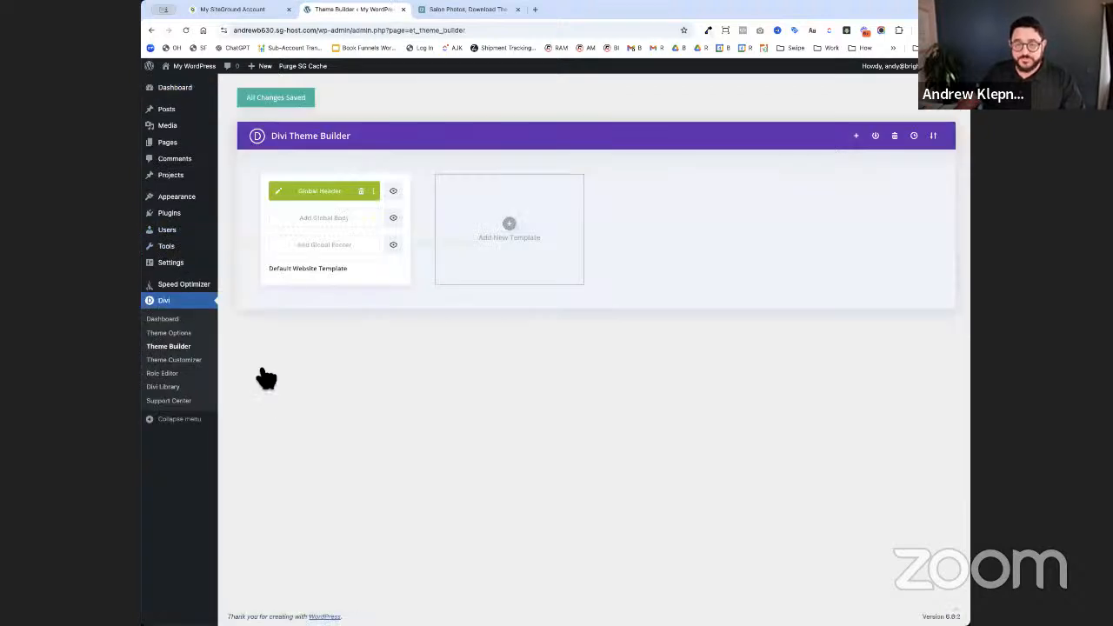
click(330, 246)
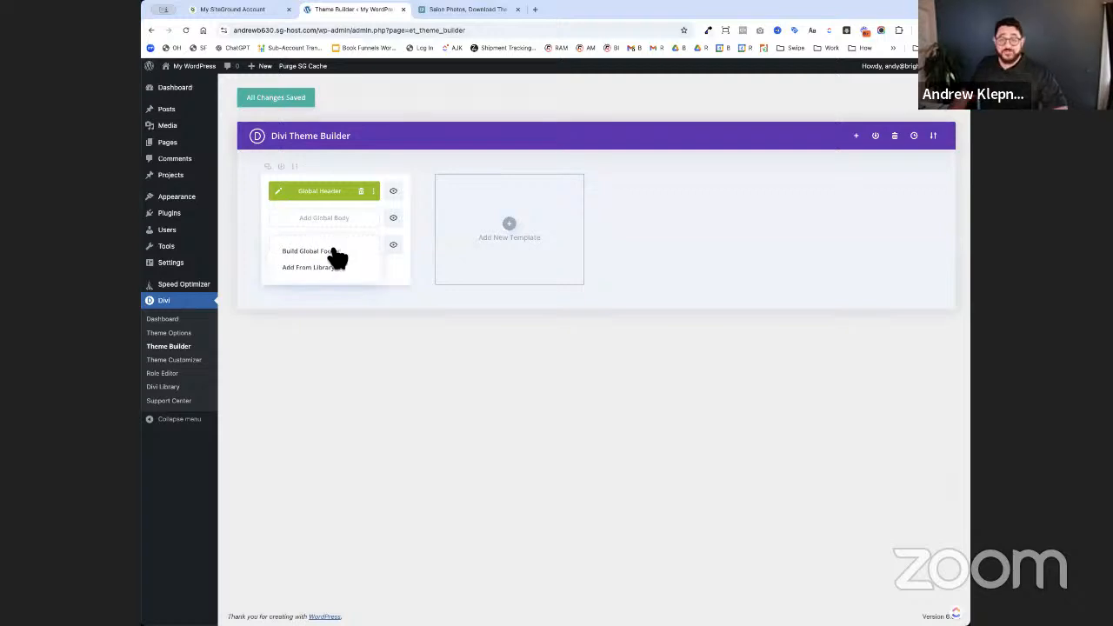
click(331, 252)
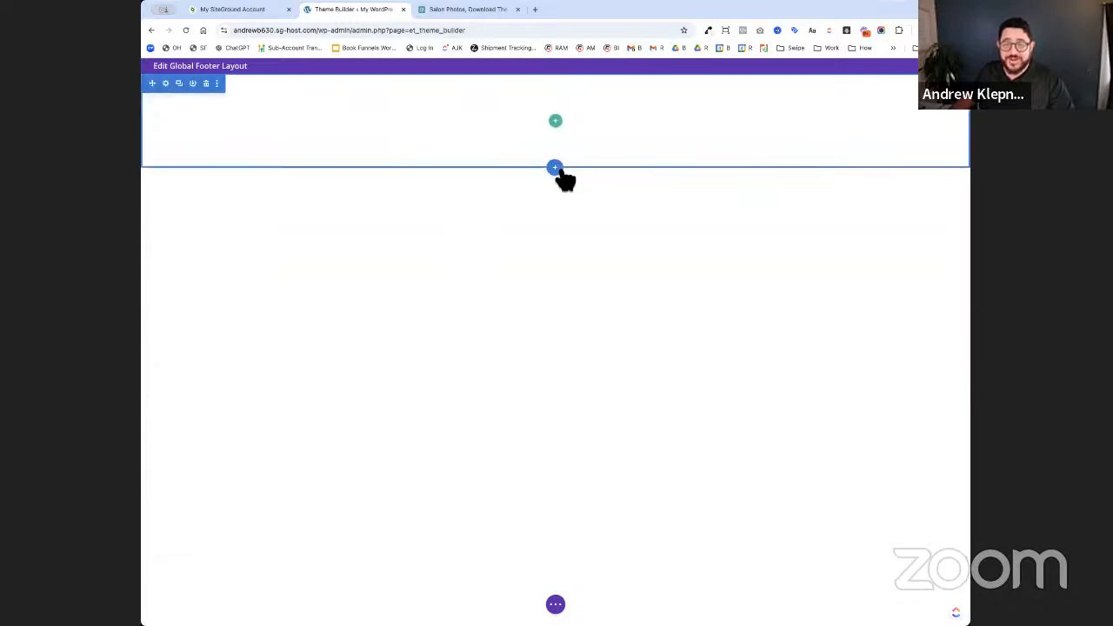
- Insert the saved "Footer" section from the library into the global footer layout and delete the empty section above it
click(556, 169)
click(569, 212)
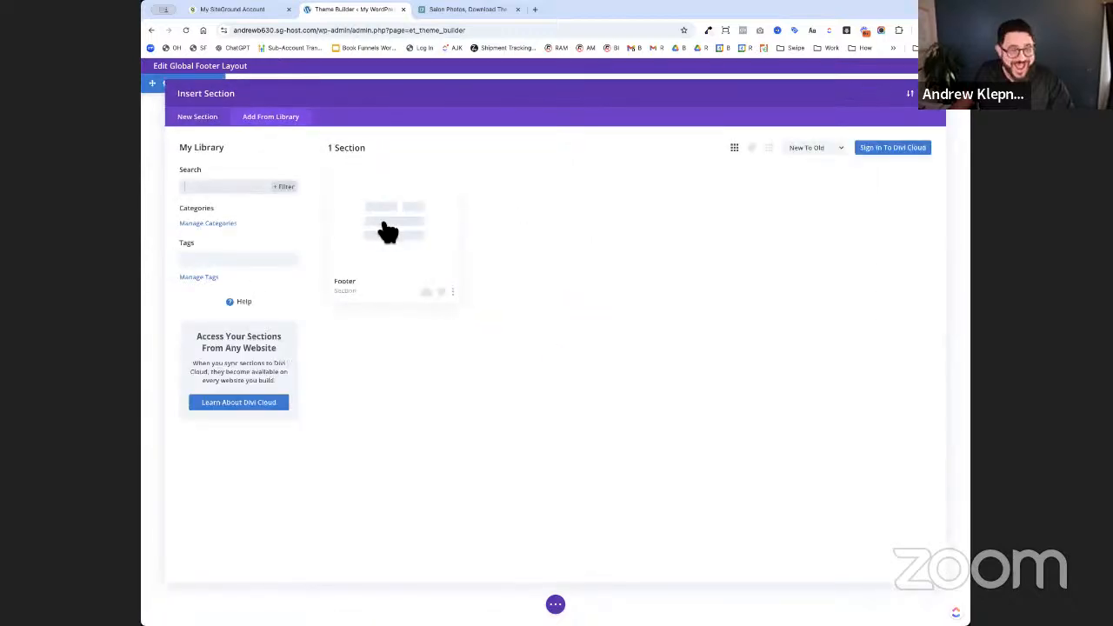
click(385, 228)
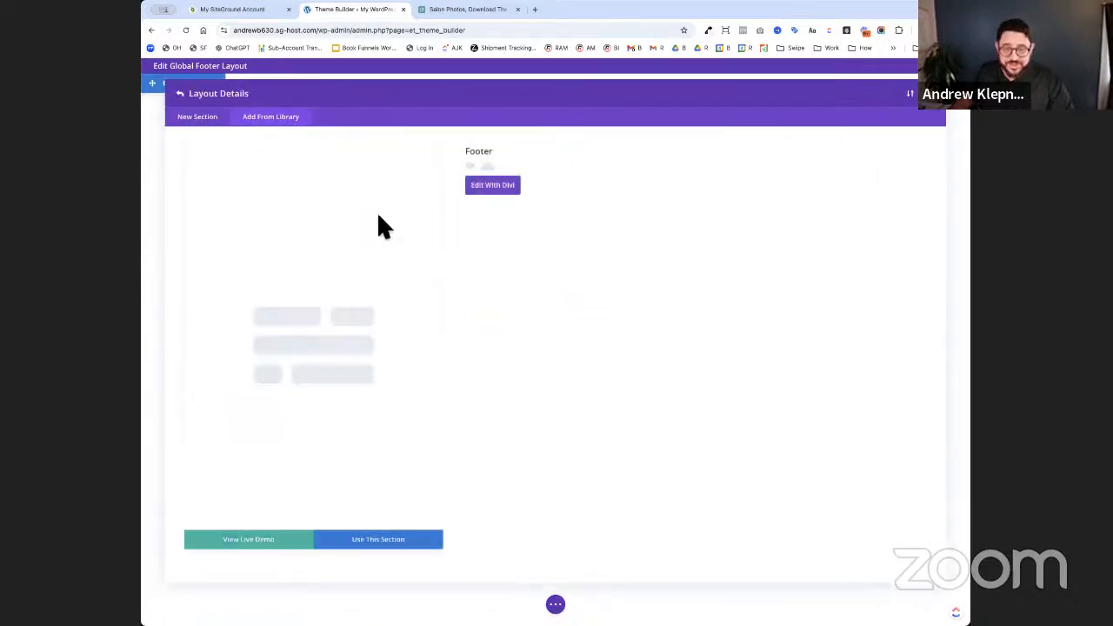
click(394, 540)
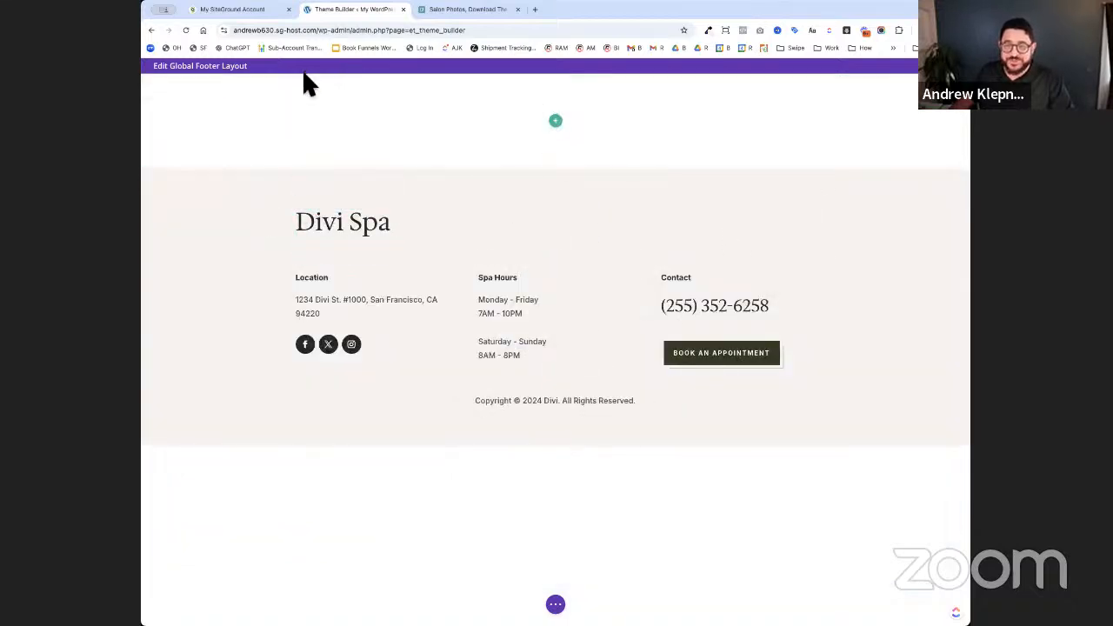
click(207, 84)
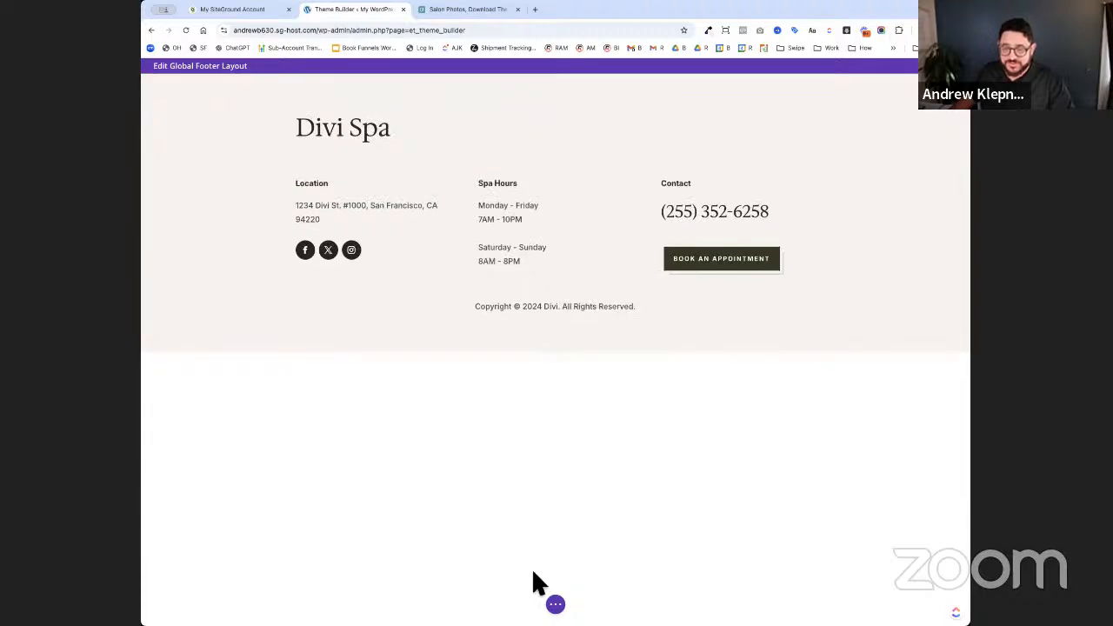
- Save the global footer layout and save the Theme Builder changes
click(555, 603)
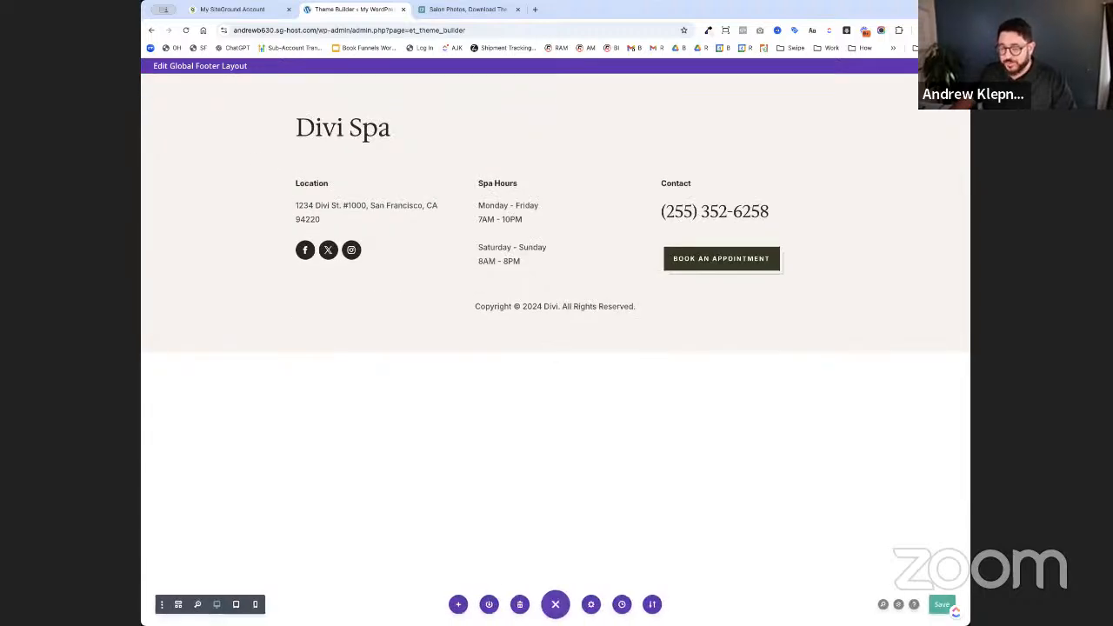
click(941, 604)
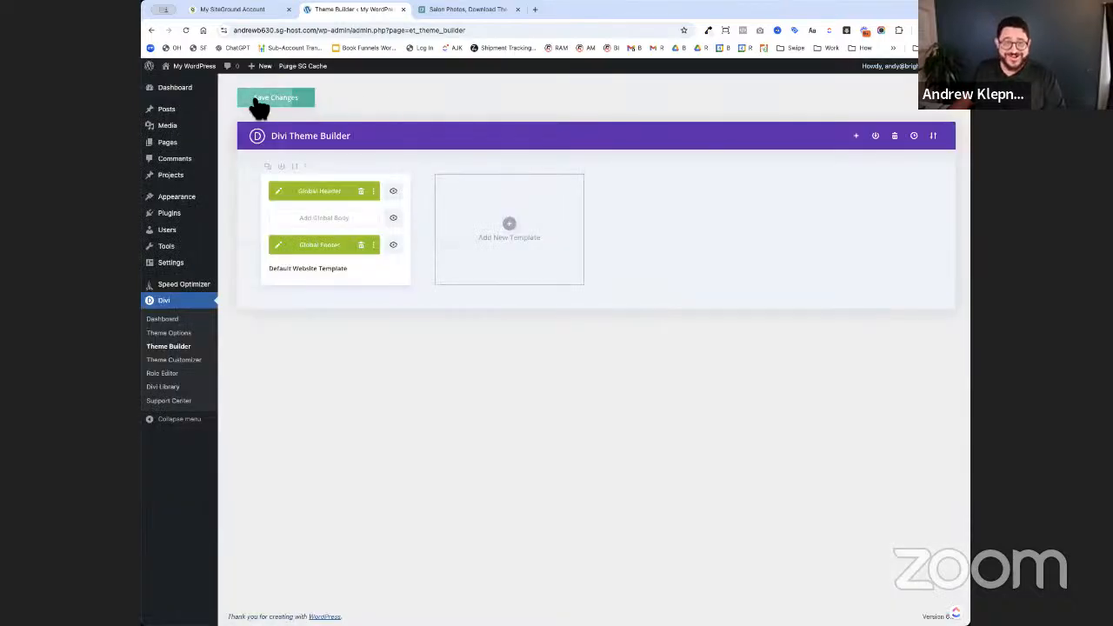
click(259, 101)
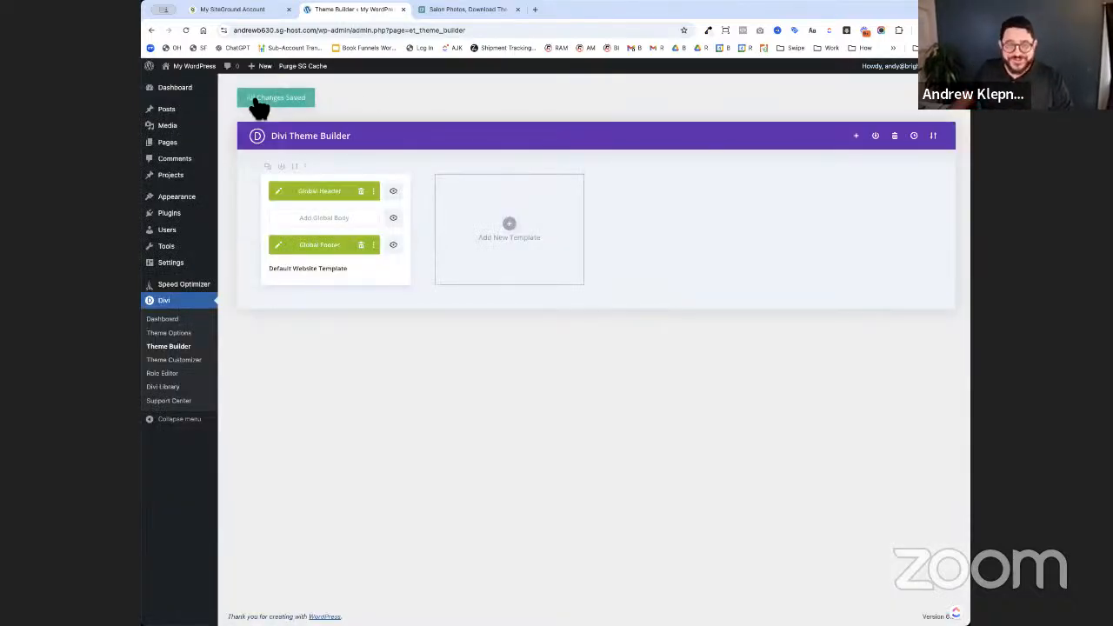
- Visit the live site and compare the pages behind the two Home links, checking the header, footer and content
click(200, 71)
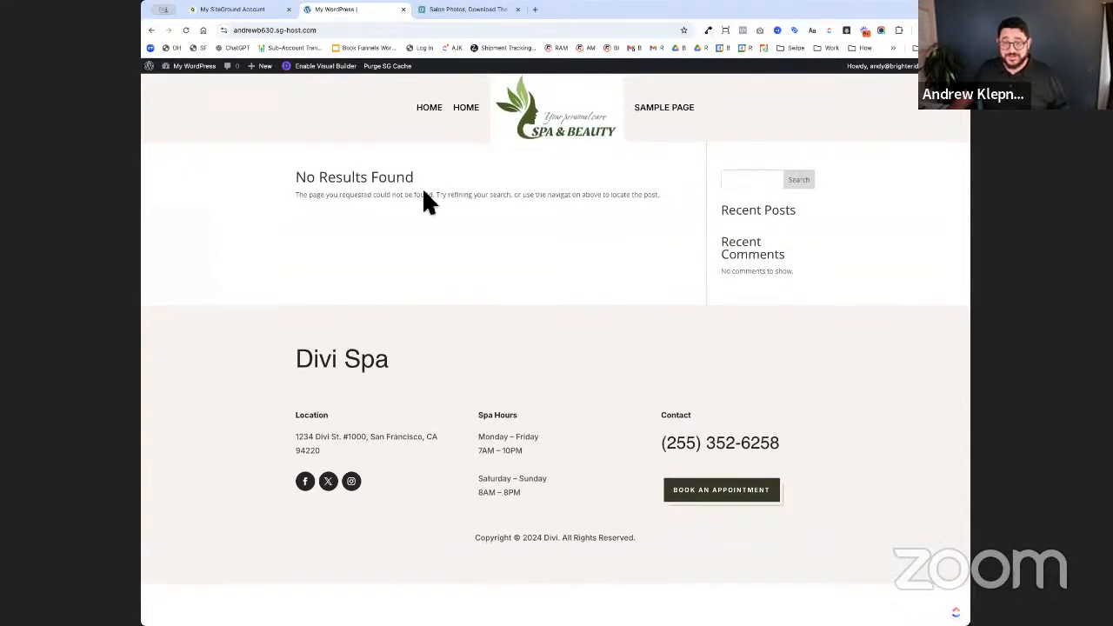
click(467, 110)
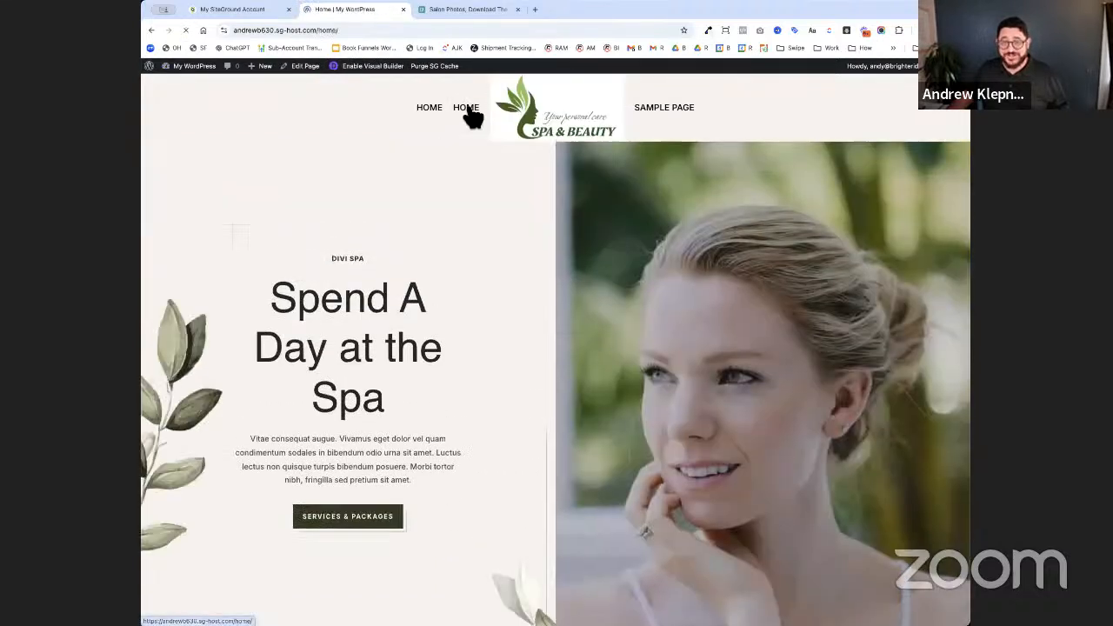
scroll(466, 159, down, 10)
scroll(470, 167, down, 10)
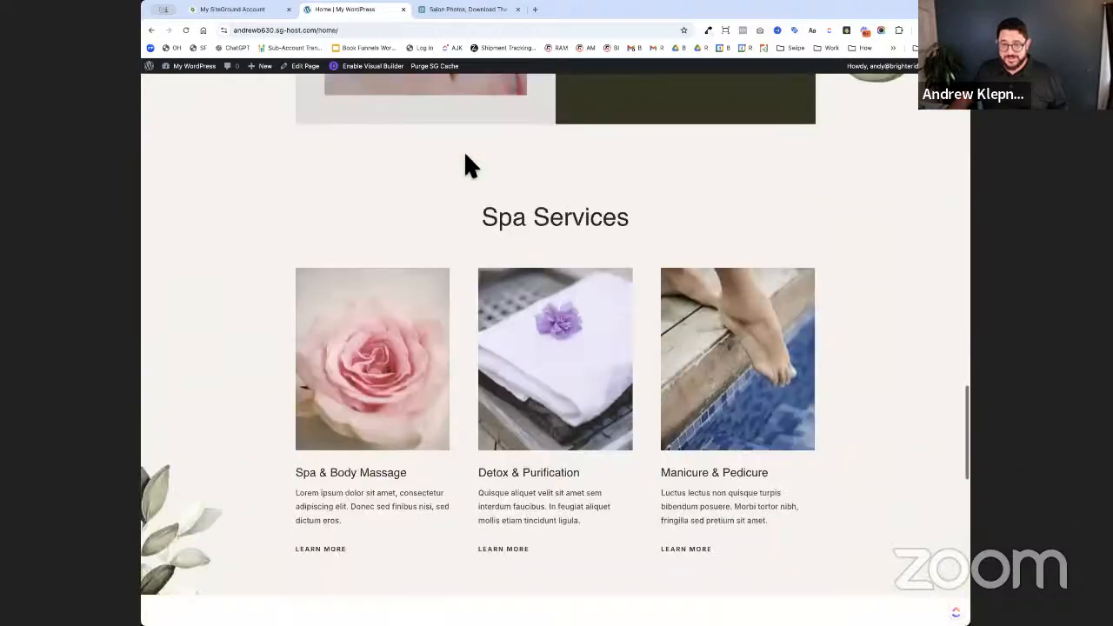
scroll(461, 169, up, 20)
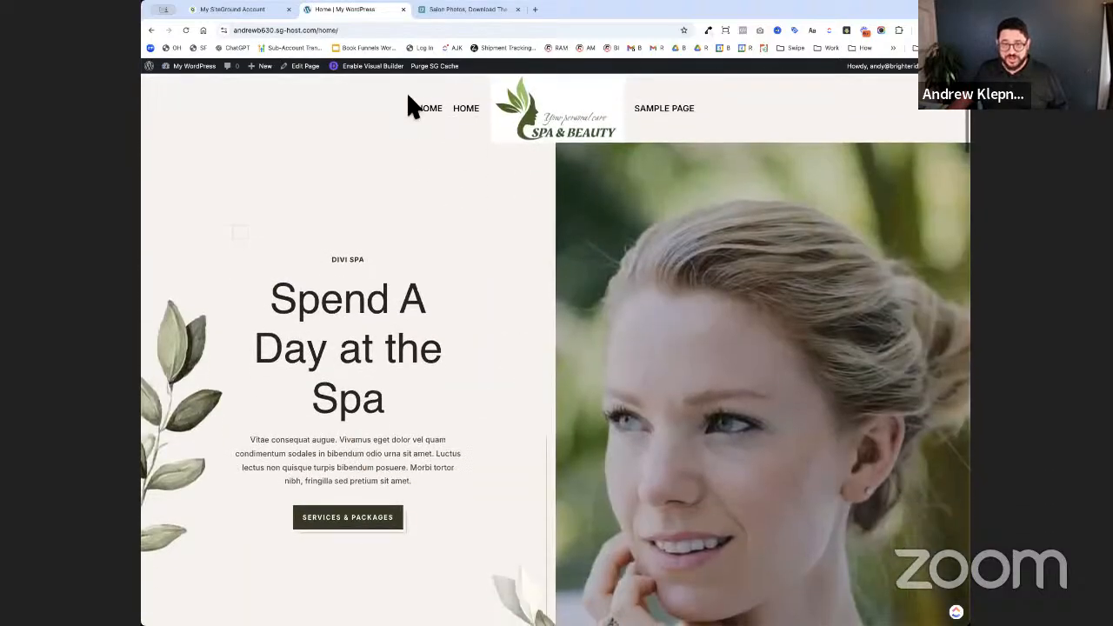
mouse_move(213, 69)
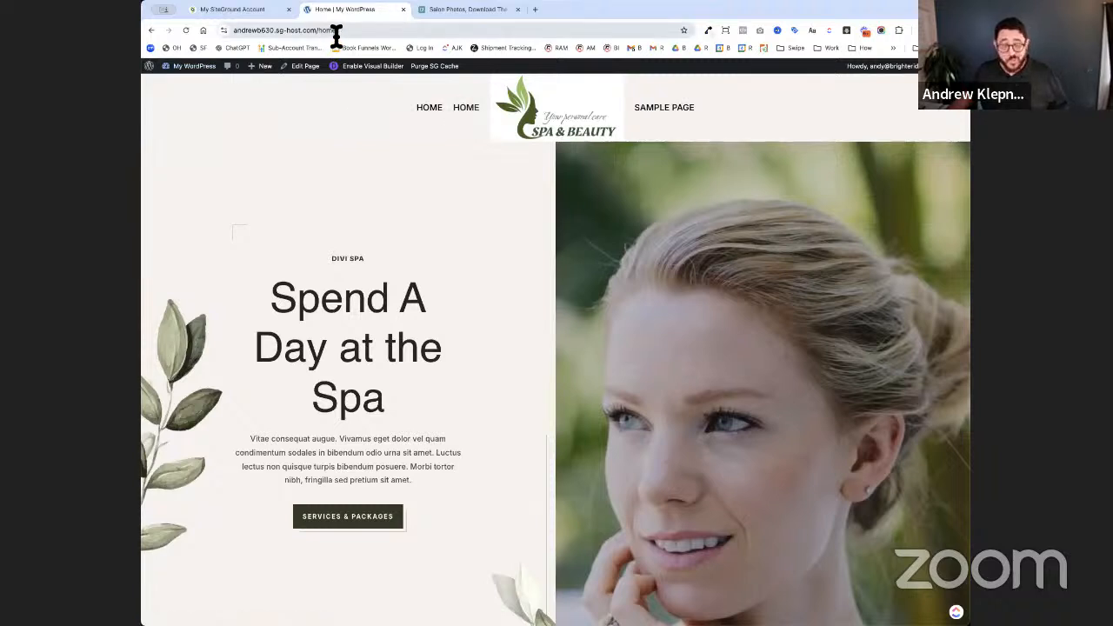
click(430, 109)
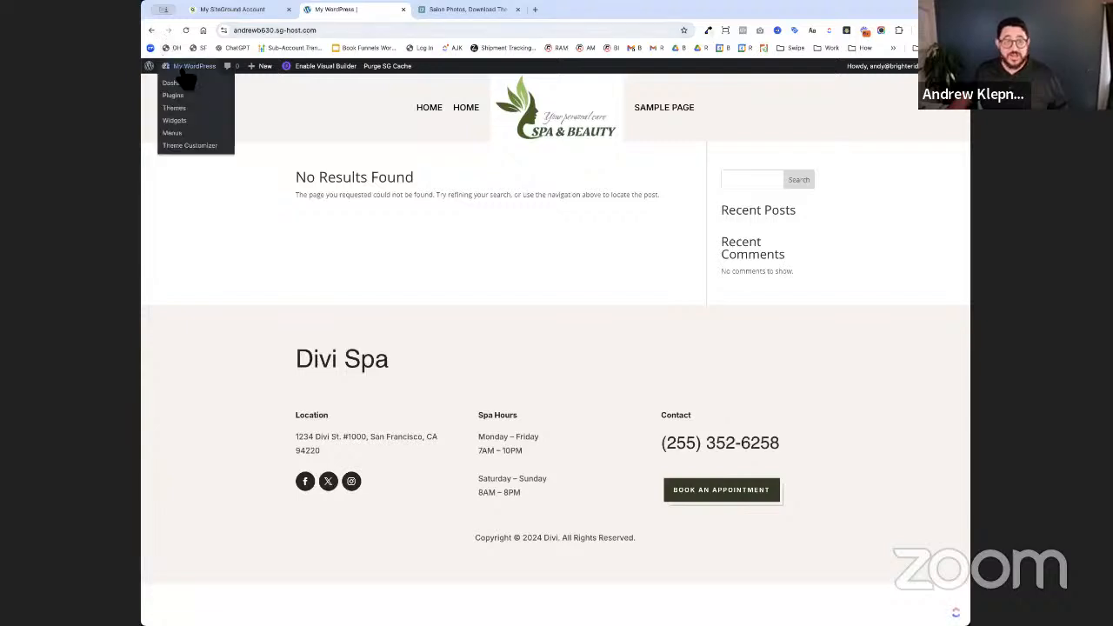
- In the WordPress Reading settings, set the homepage to display the static page "Home" and save the changes
click(193, 78)
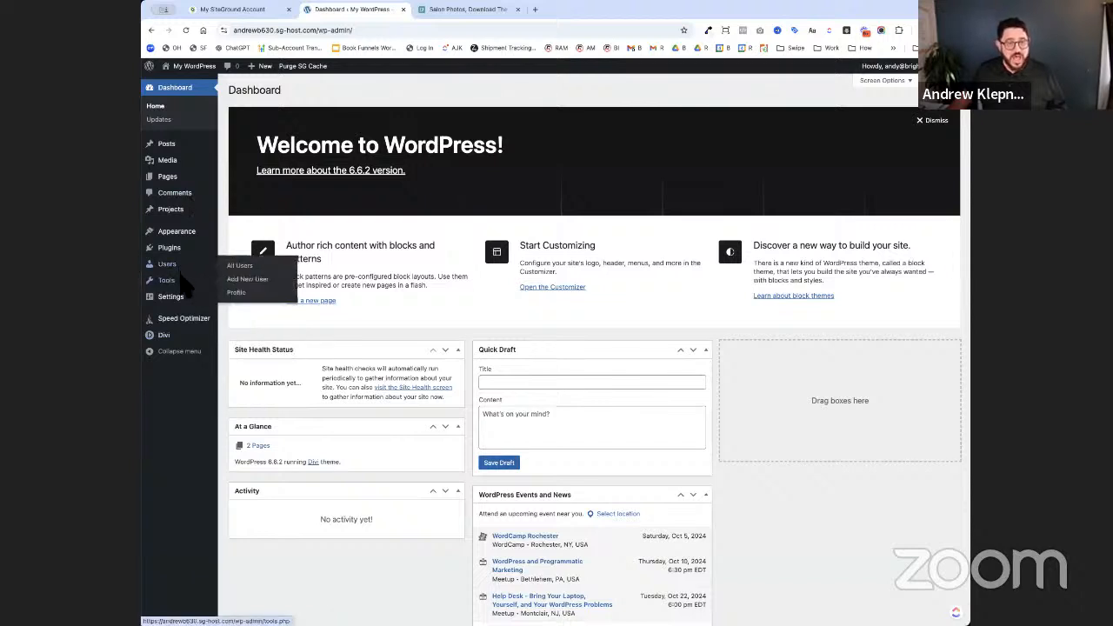
mouse_move(179, 298)
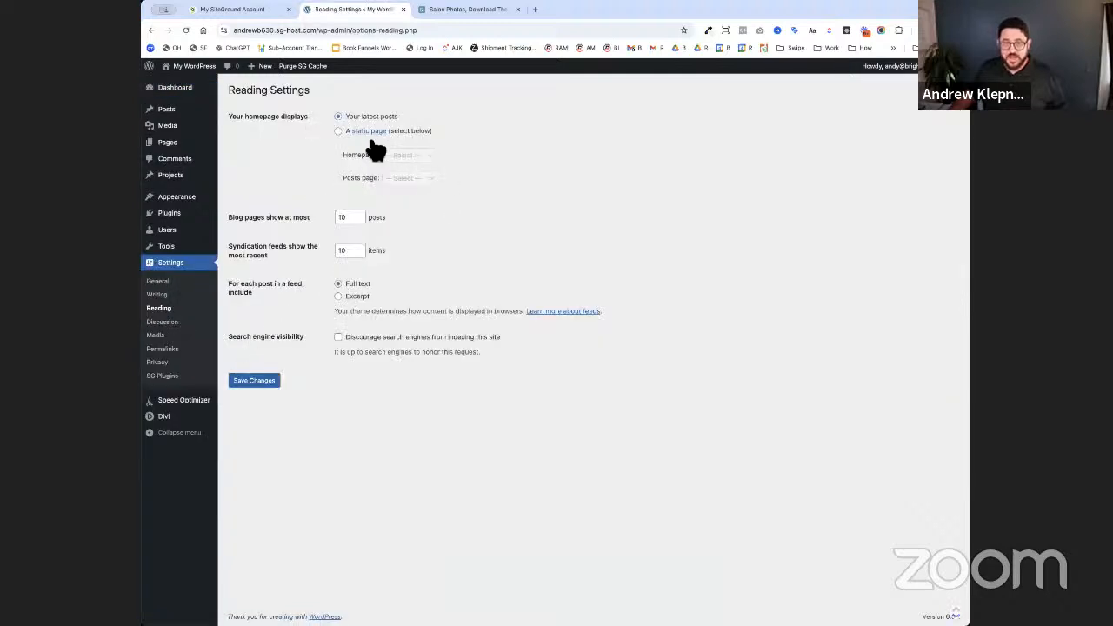
click(338, 131)
click(403, 160)
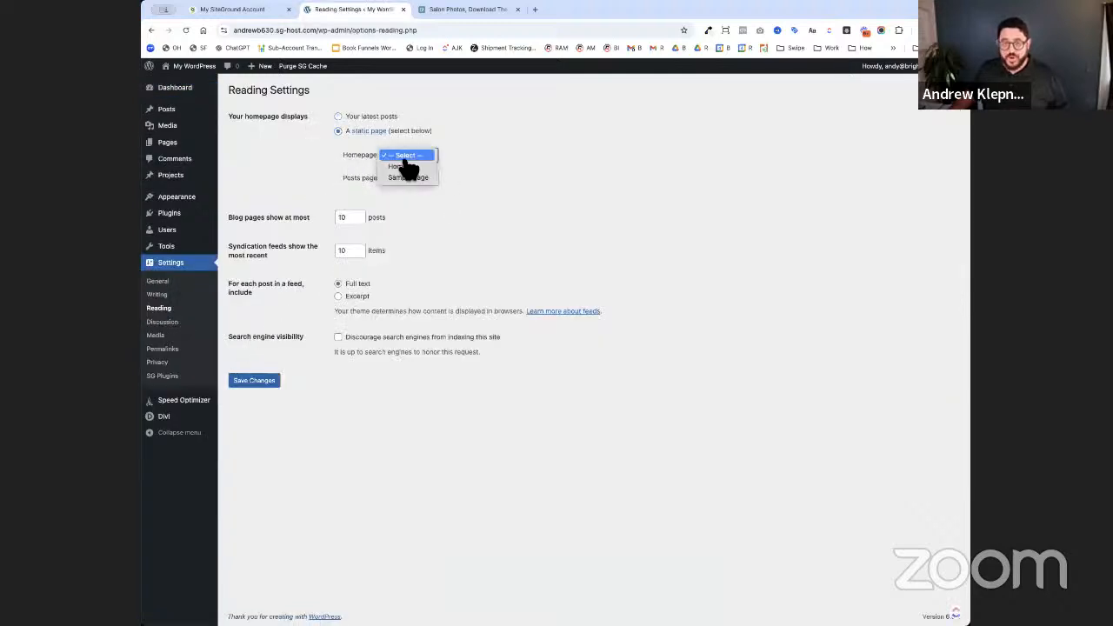
click(415, 171)
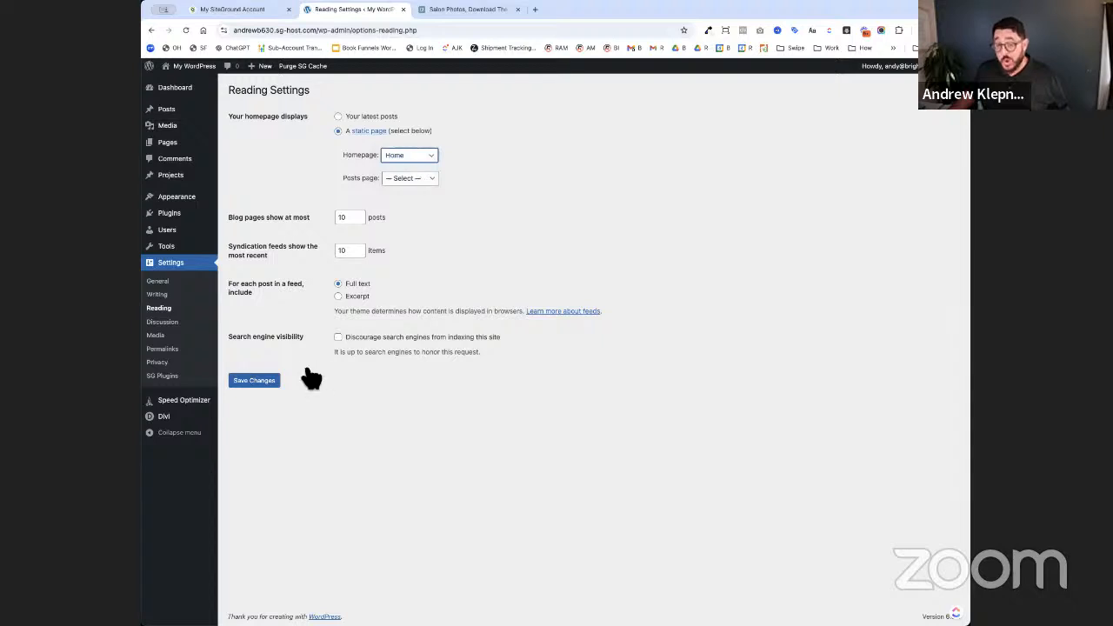
click(271, 383)
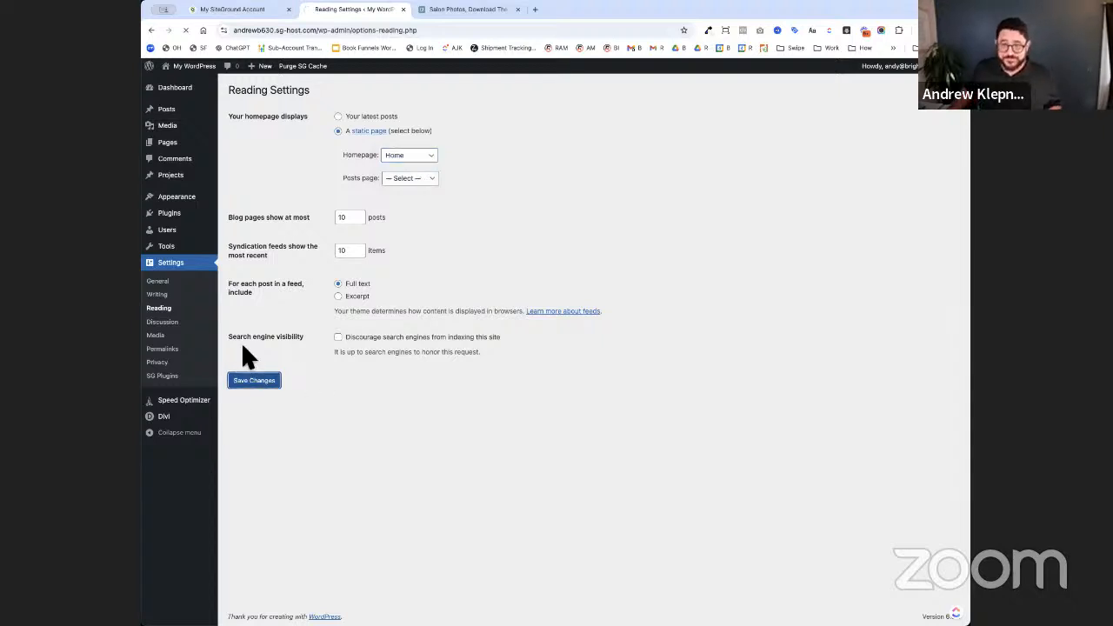
- Visit the live site to check its front page, and view the Sample Page with the global header and footer
mouse_move(216, 77)
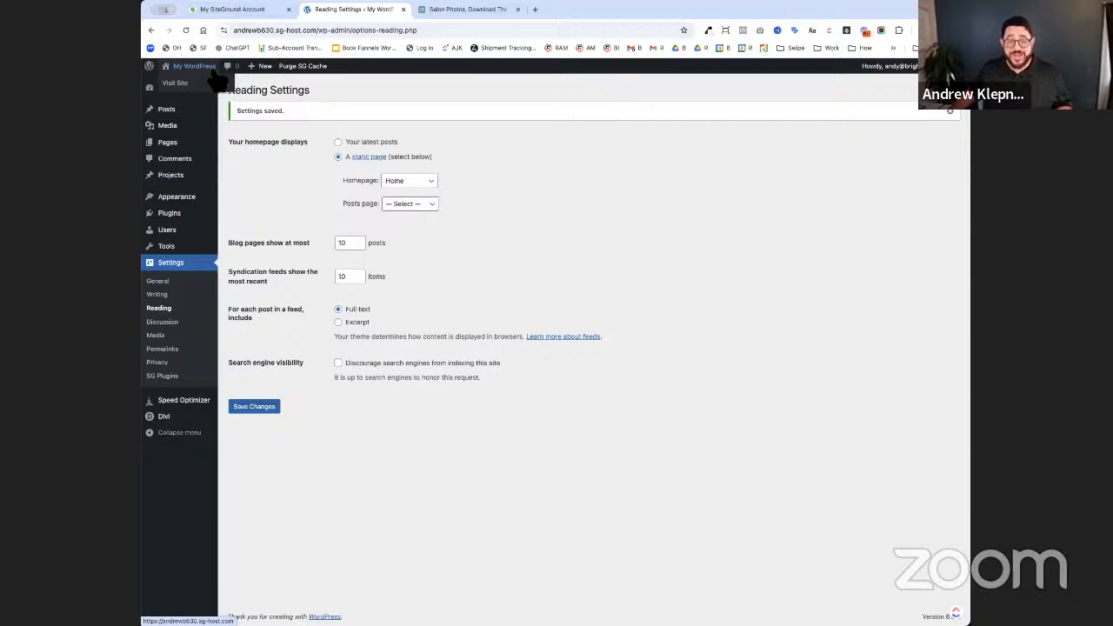
click(212, 82)
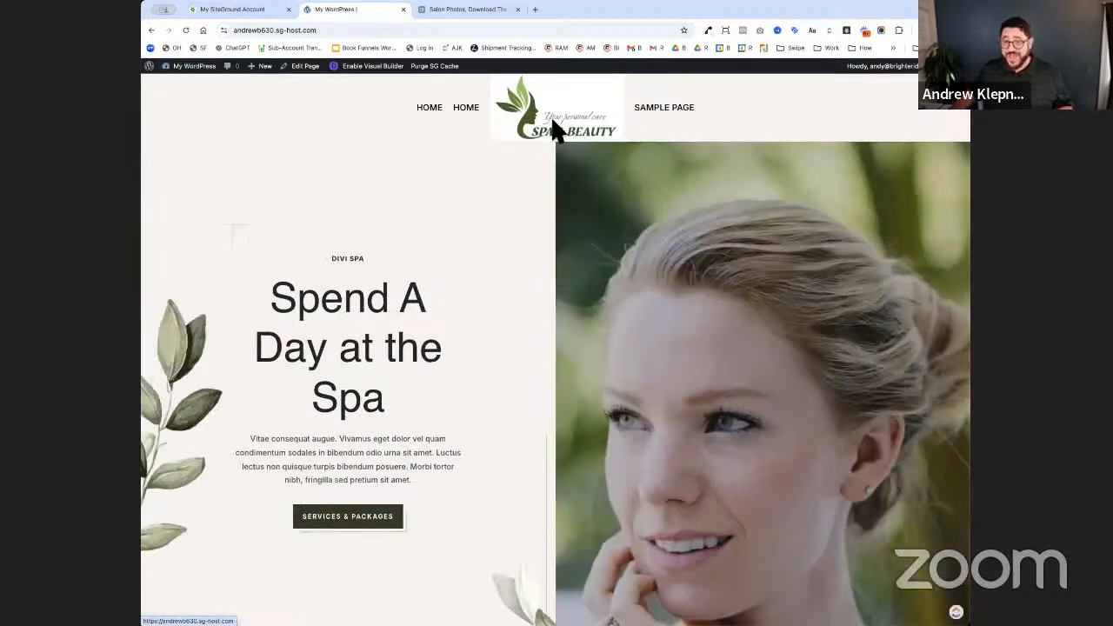
click(664, 113)
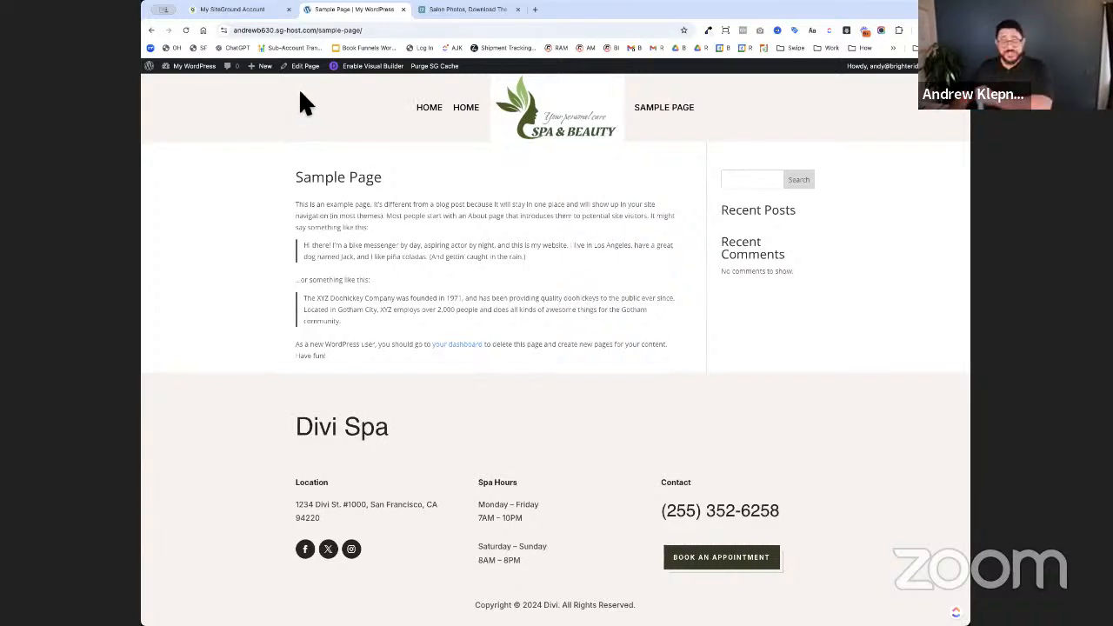
- Create a WordPress menu named "Main Menu" assigned to the Primary Menu display location
mouse_move(193, 80)
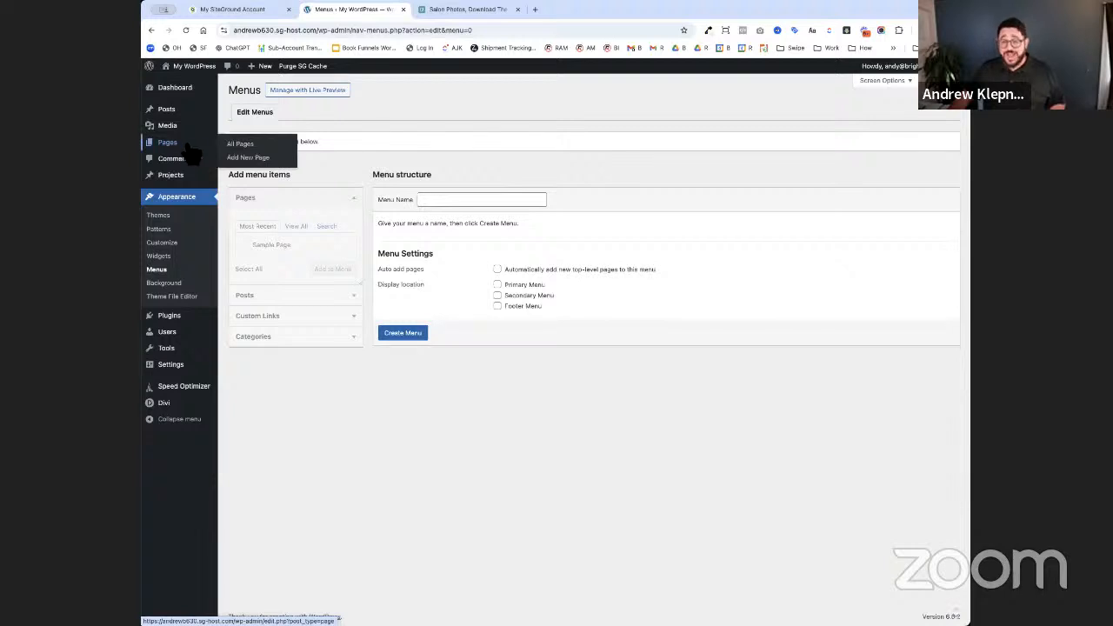
click(441, 200)
text(Main Menu)
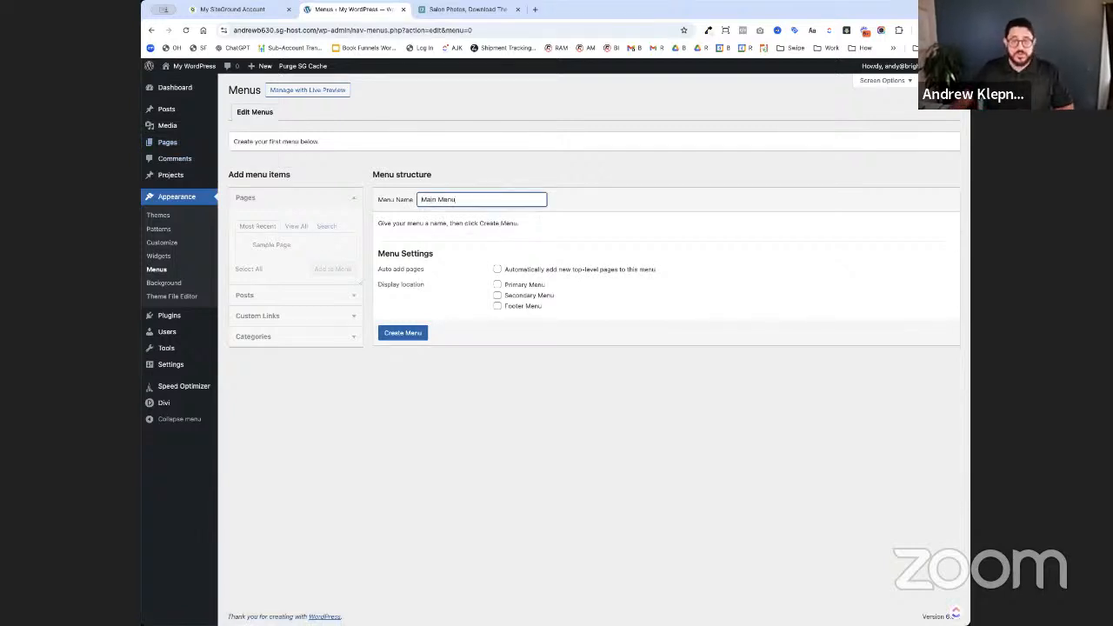
click(521, 286)
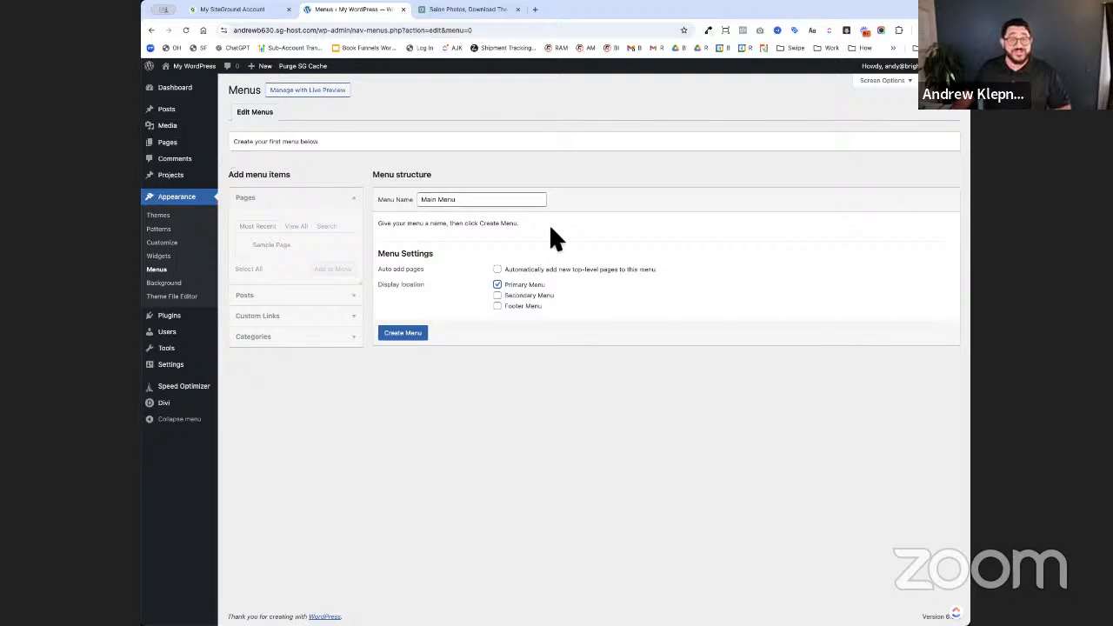
click(412, 338)
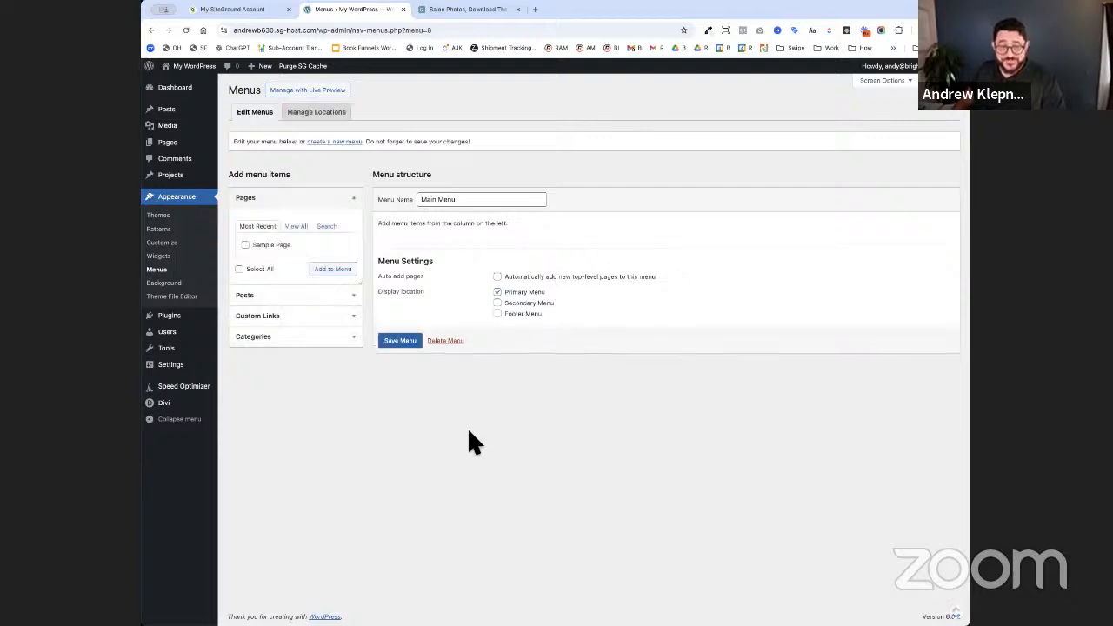
- Add the Home page to Main Menu, enable automatic adding of new top-level pages, and save the menu
click(296, 227)
click(245, 244)
click(341, 285)
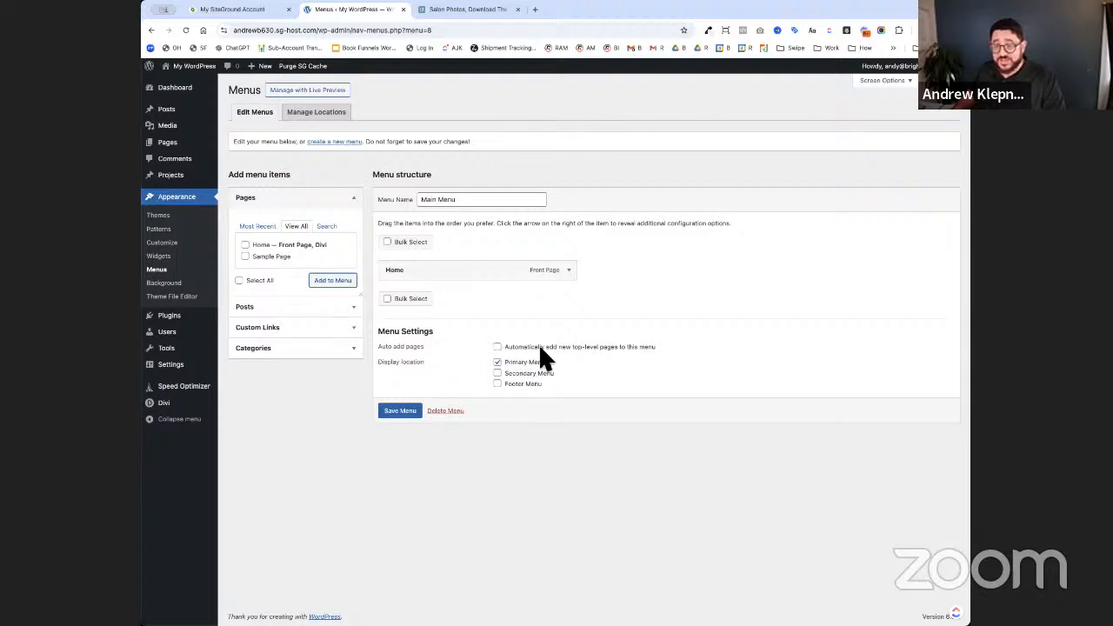
click(609, 348)
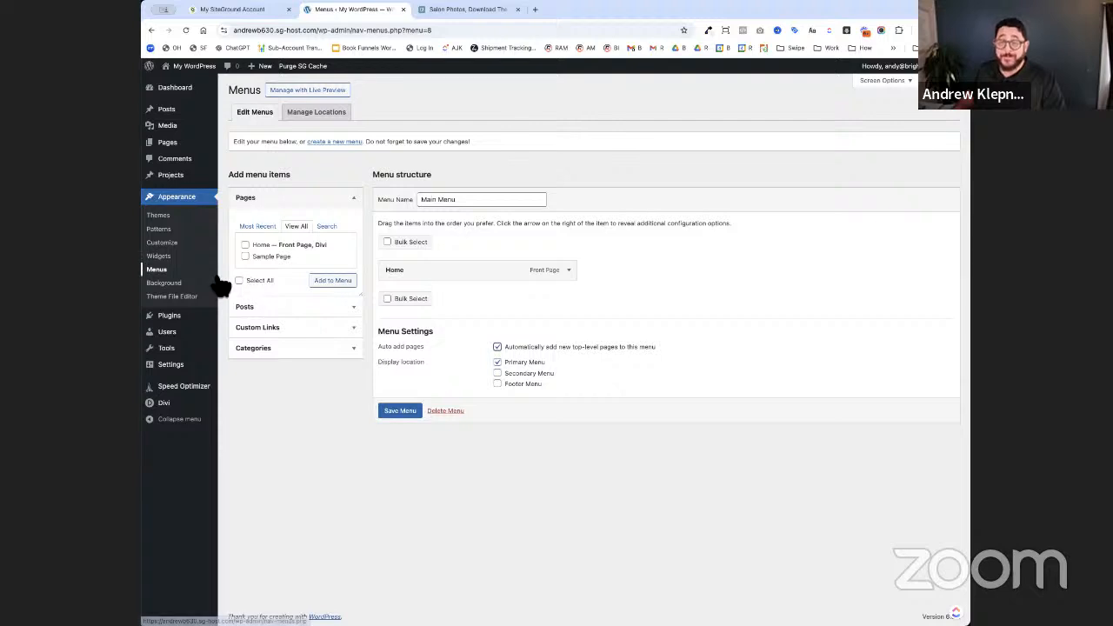
click(401, 412)
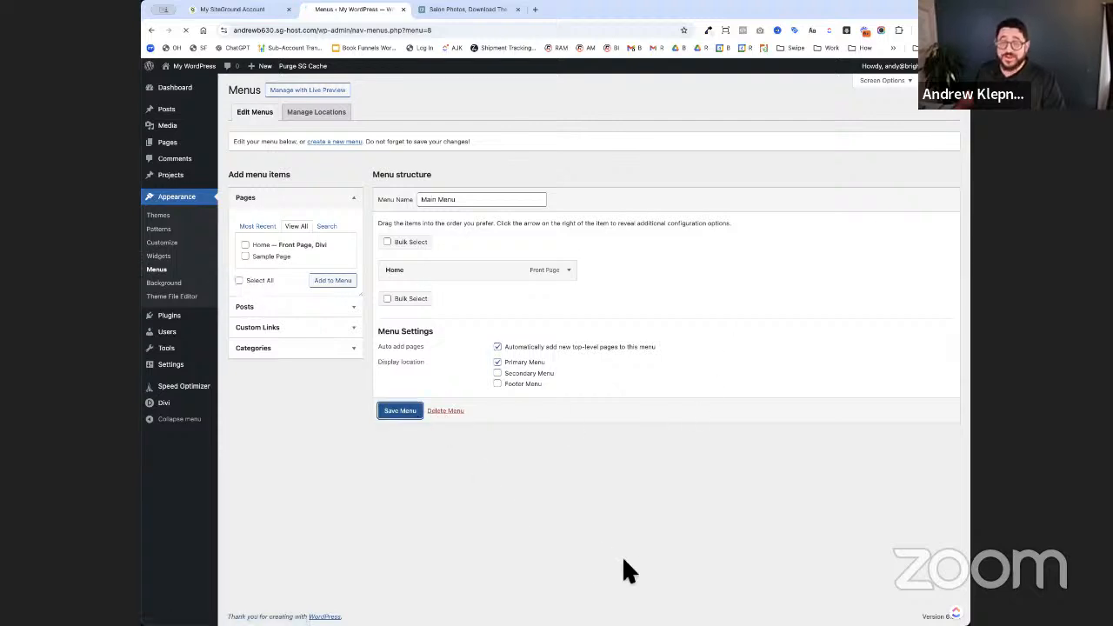
- Visit the live site and check the updated header menu and the Home page sections
click(211, 84)
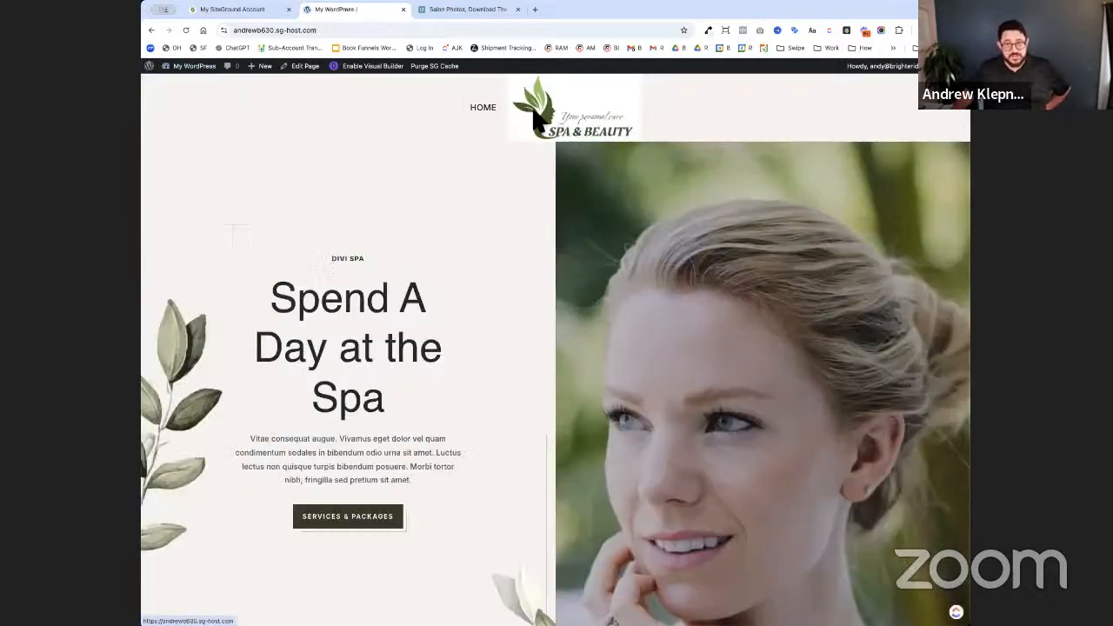
scroll(577, 290, down, 10)
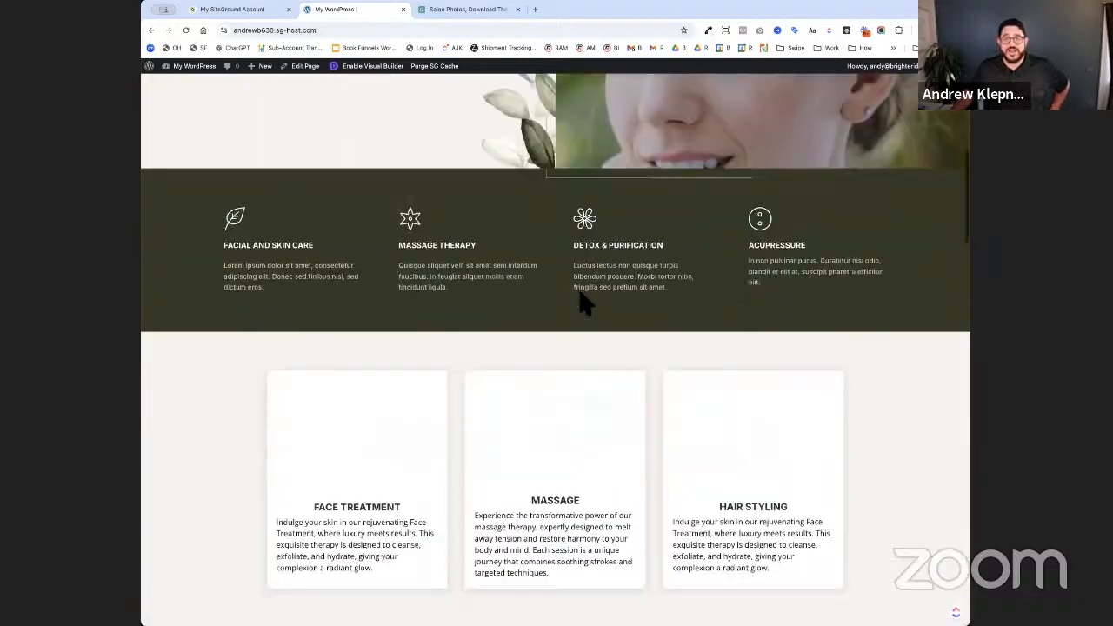
scroll(582, 300, down, 10)
scroll(578, 295, up, 15)
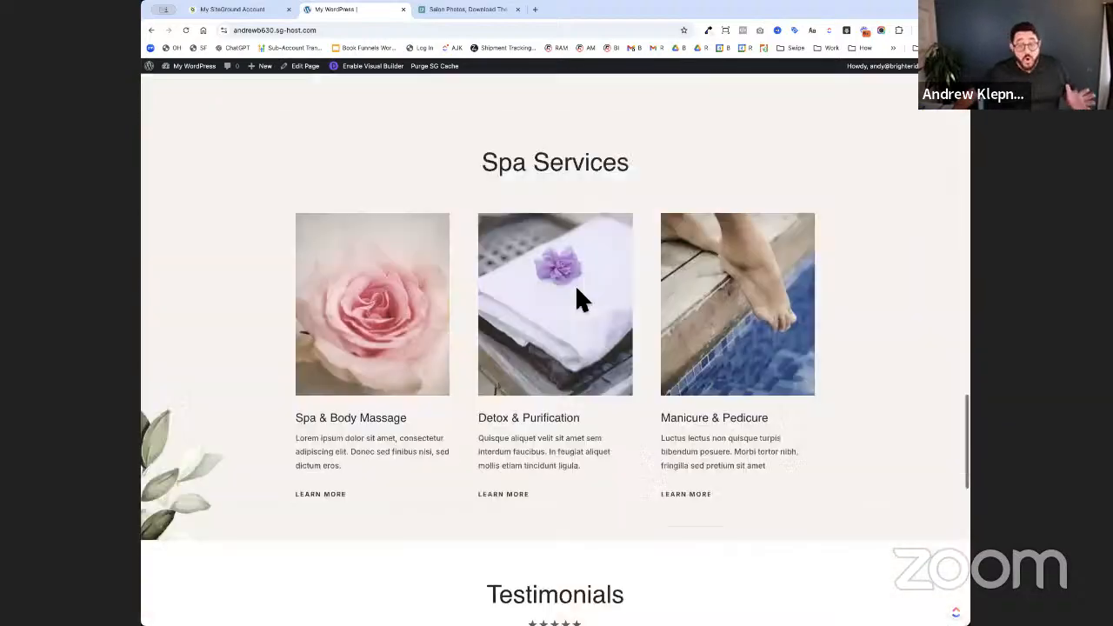
scroll(578, 296, up, 5)
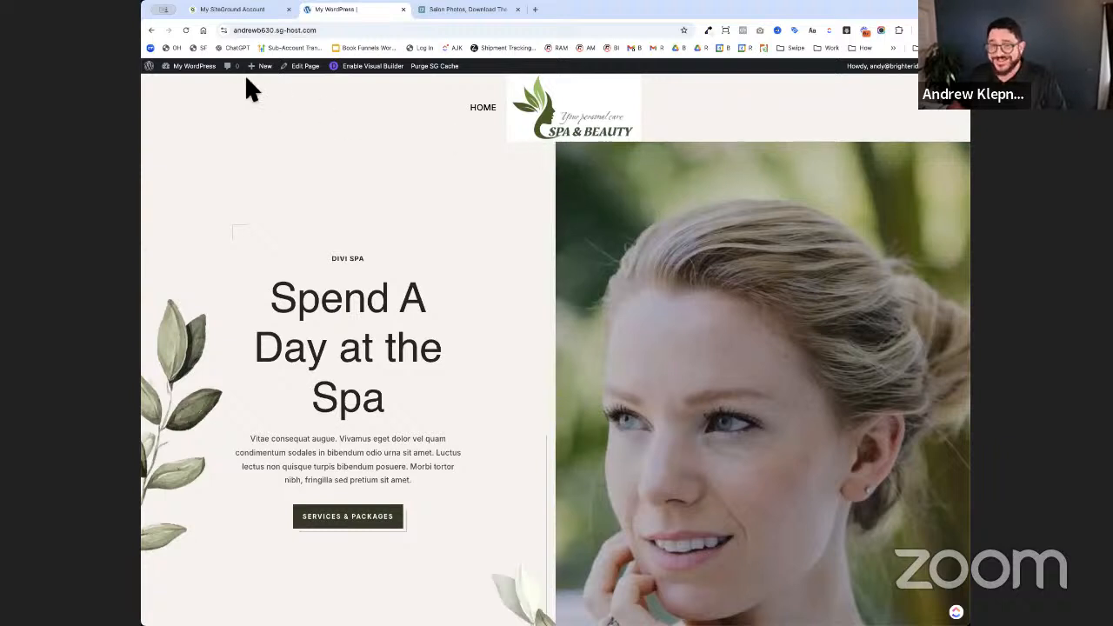
- Start a new post titled "Contact"
click(275, 80)
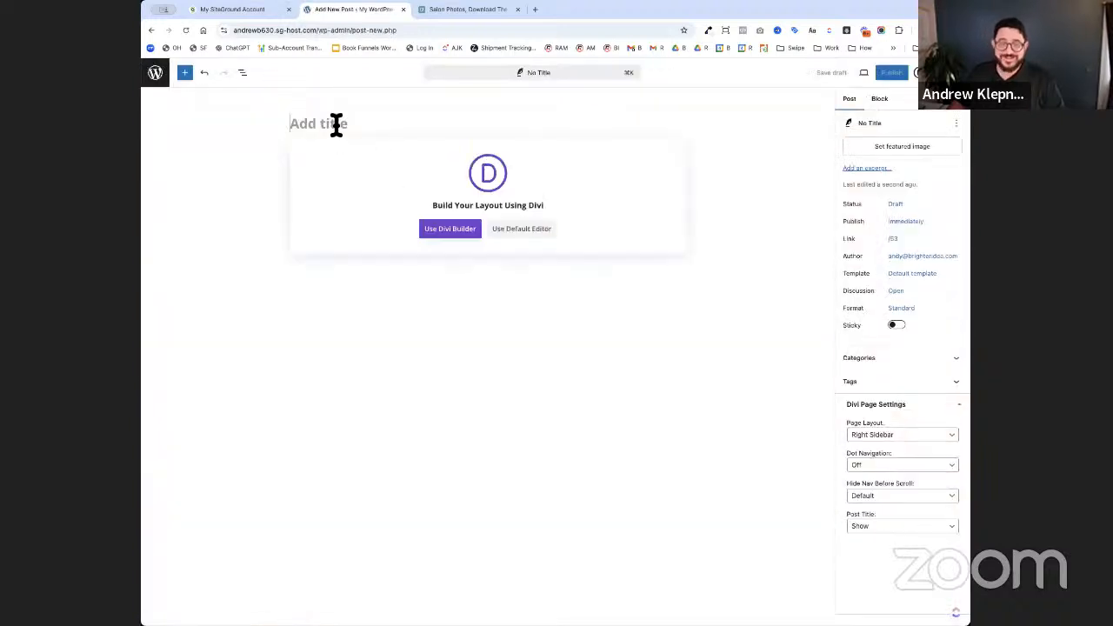
text(Co)
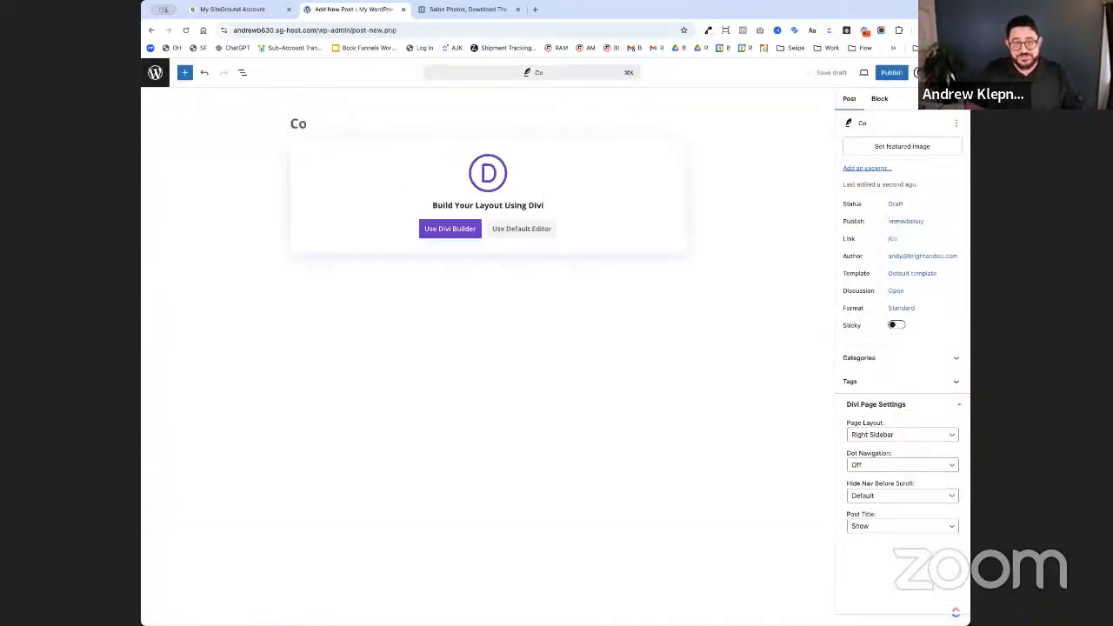
text(ntact)
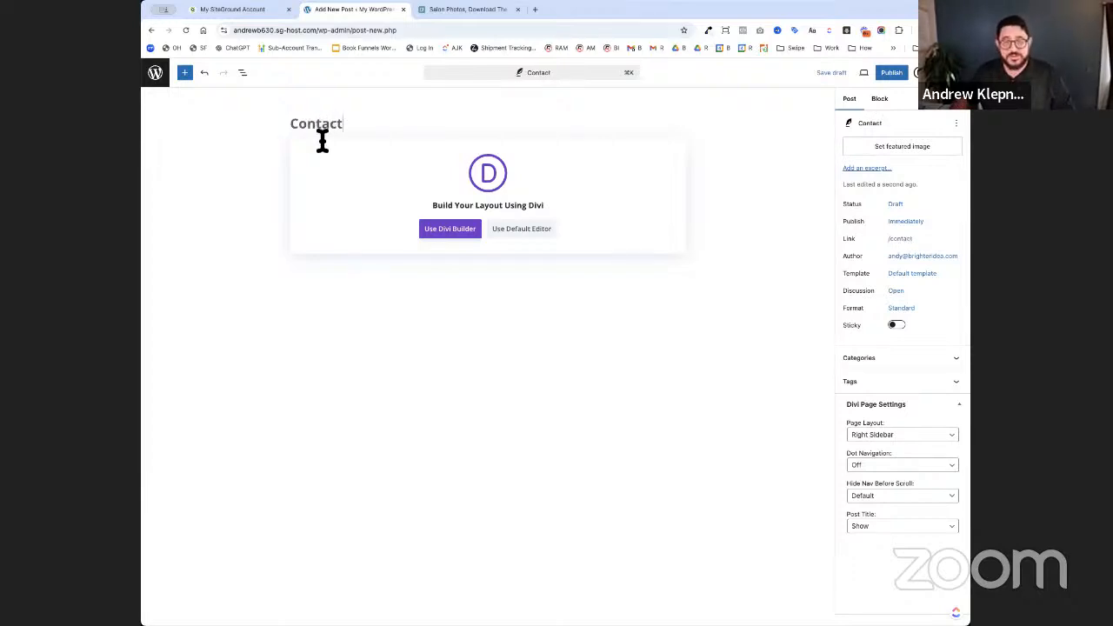
- Publish the Contact post and open it in the Divi Builder
click(894, 73)
click(874, 74)
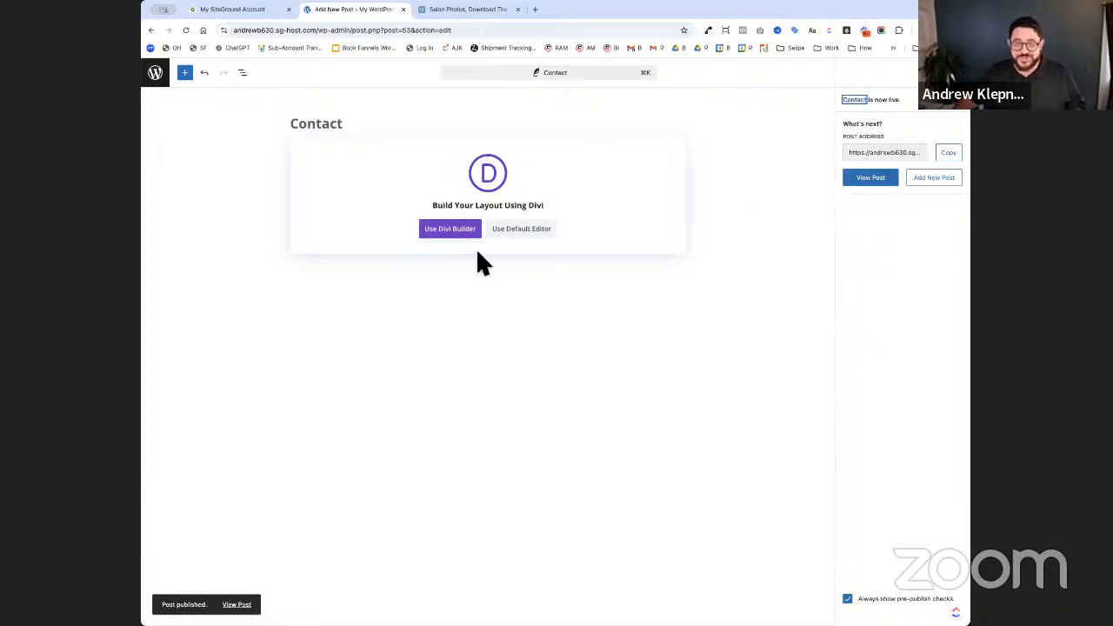
click(441, 231)
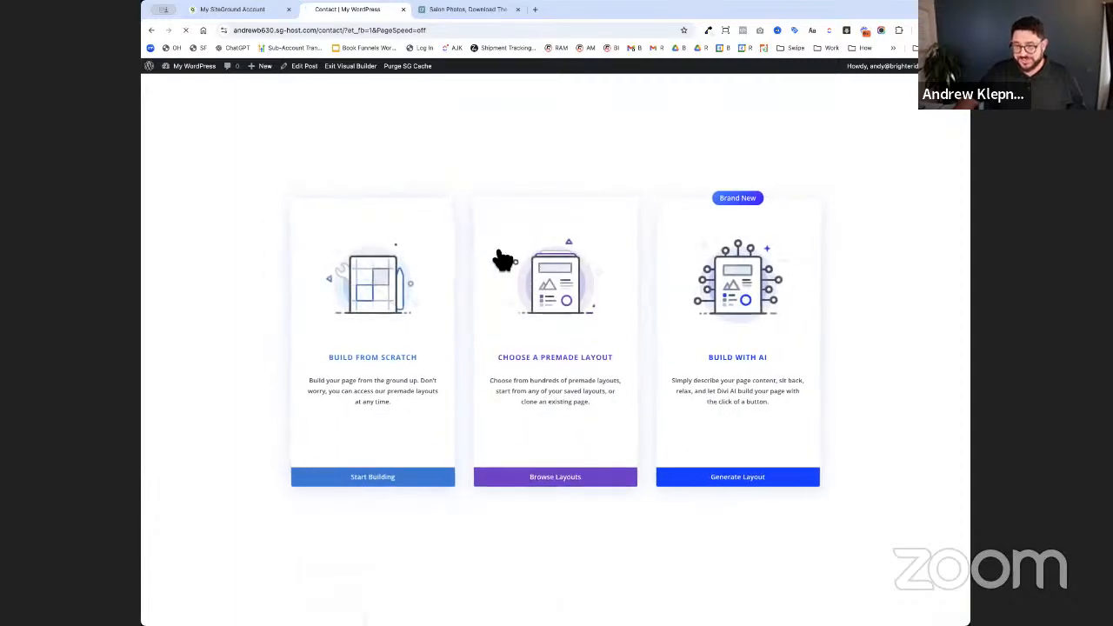
click(571, 330)
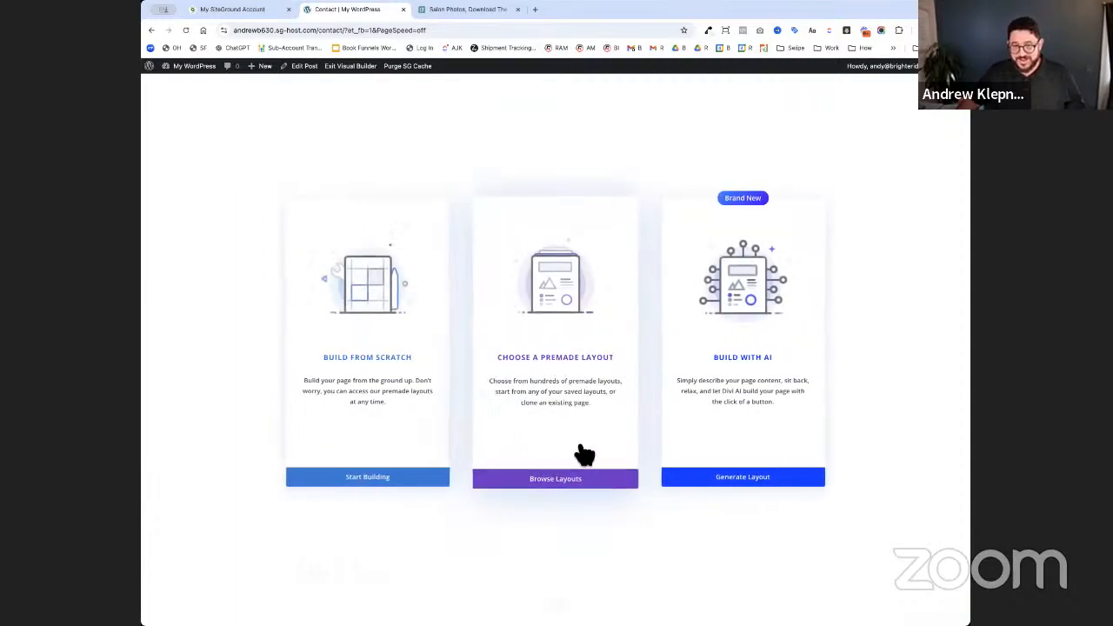
click(579, 453)
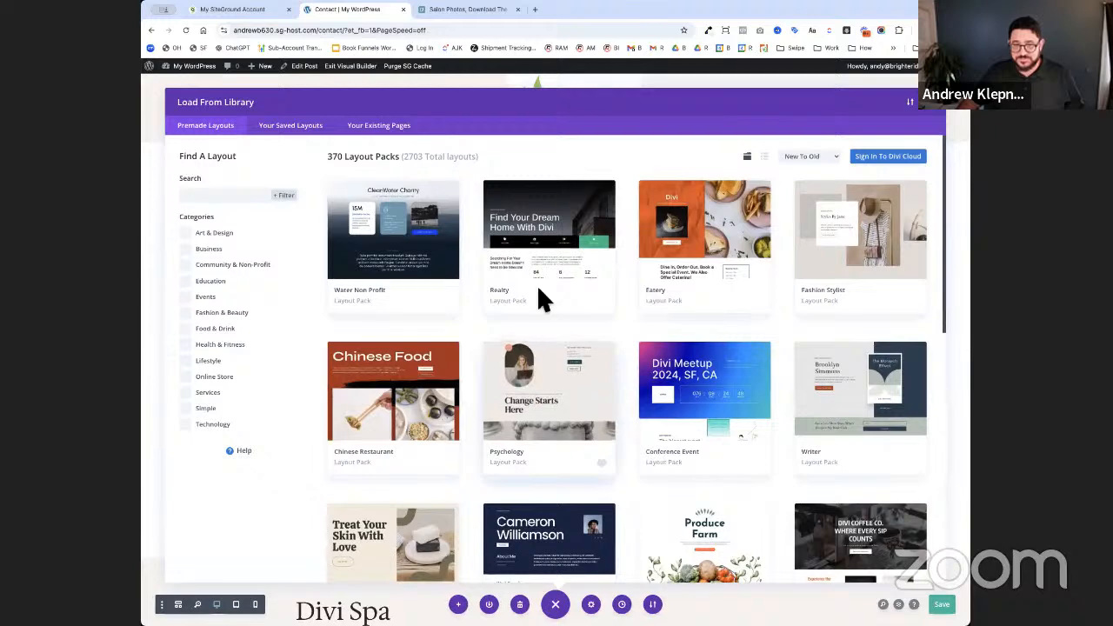
click(226, 198)
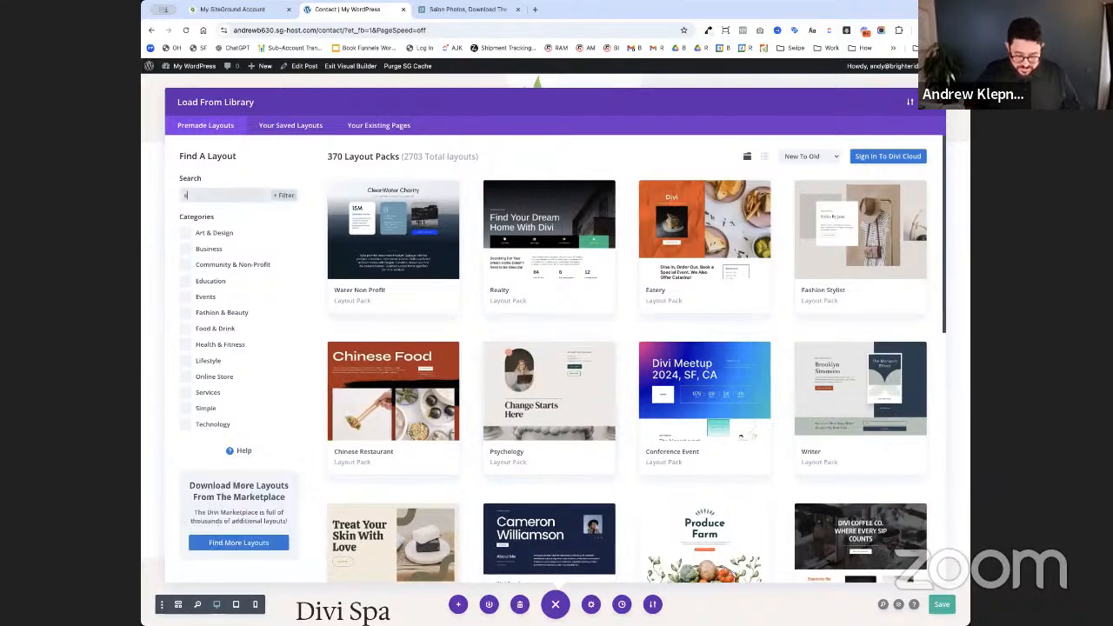
text(spa)
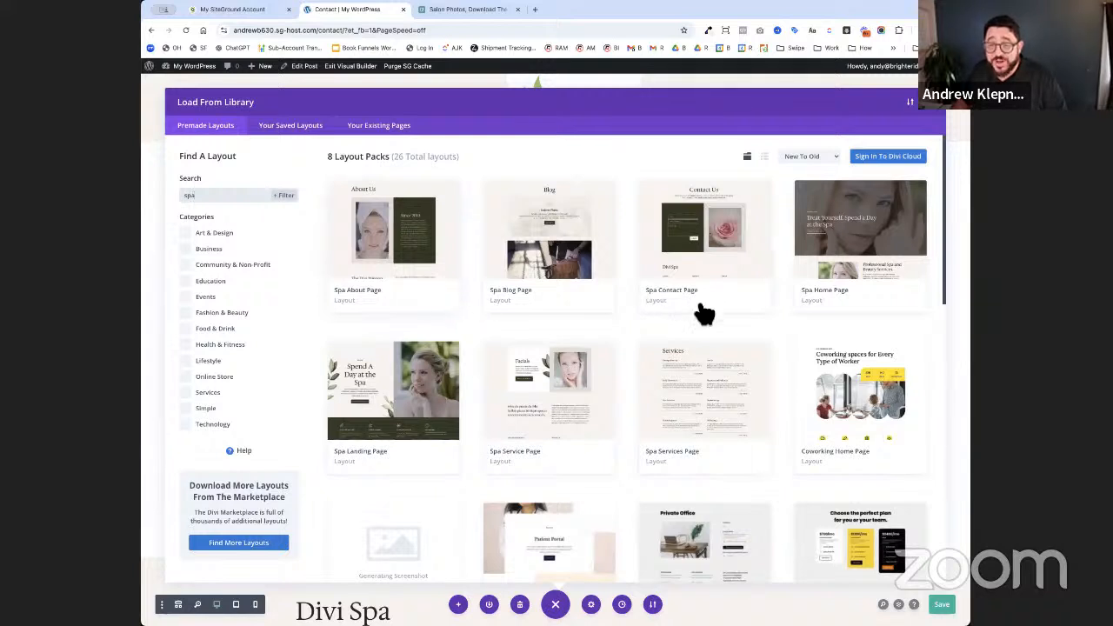
click(733, 319)
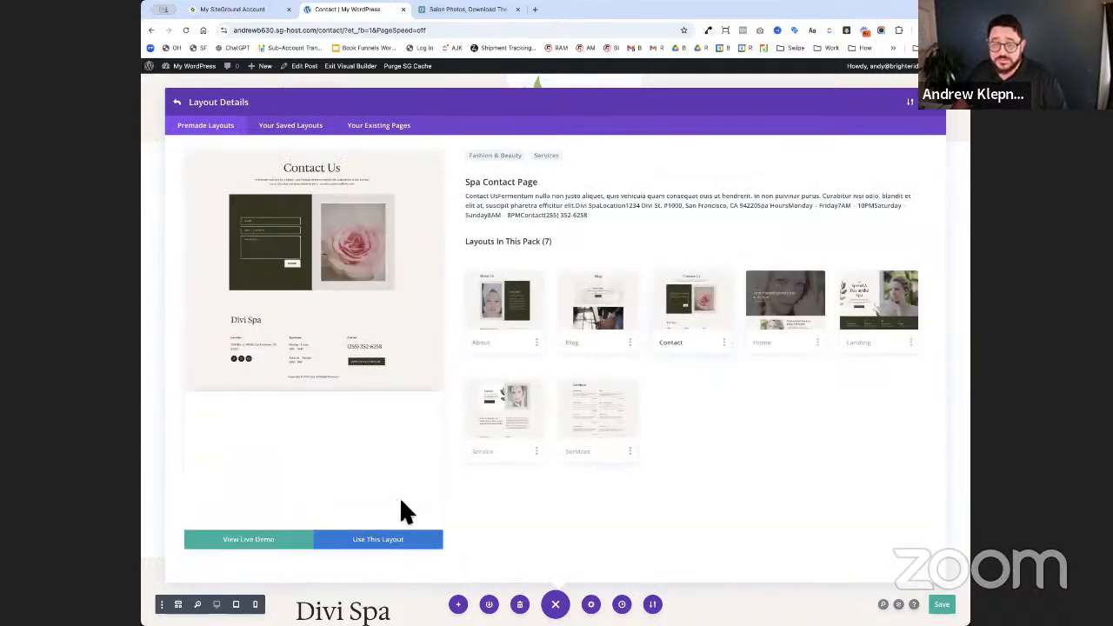
click(393, 541)
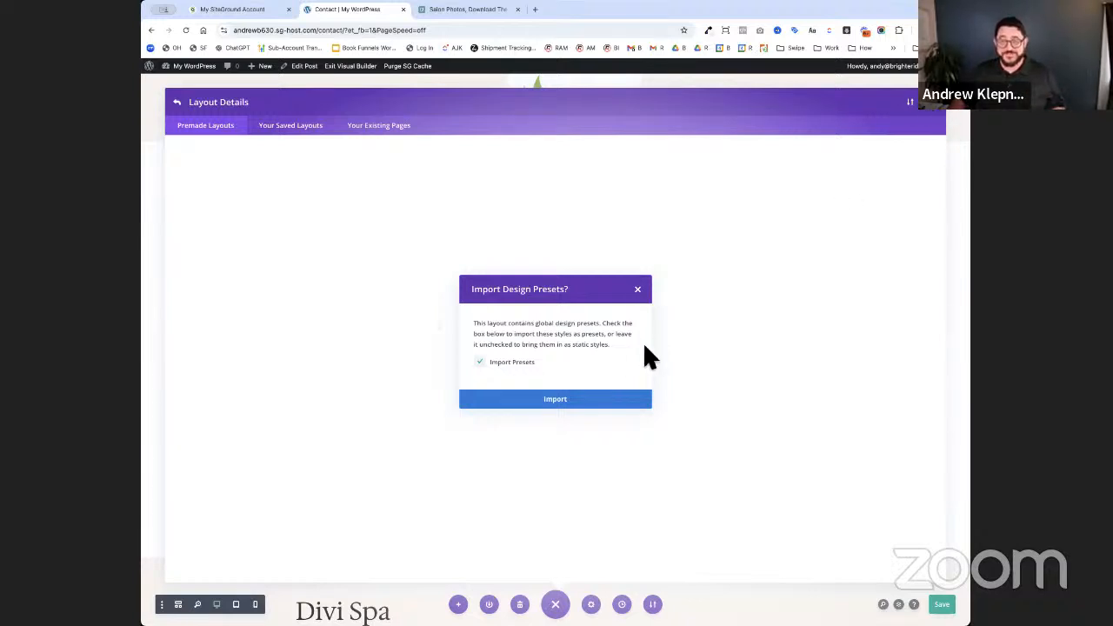
click(638, 290)
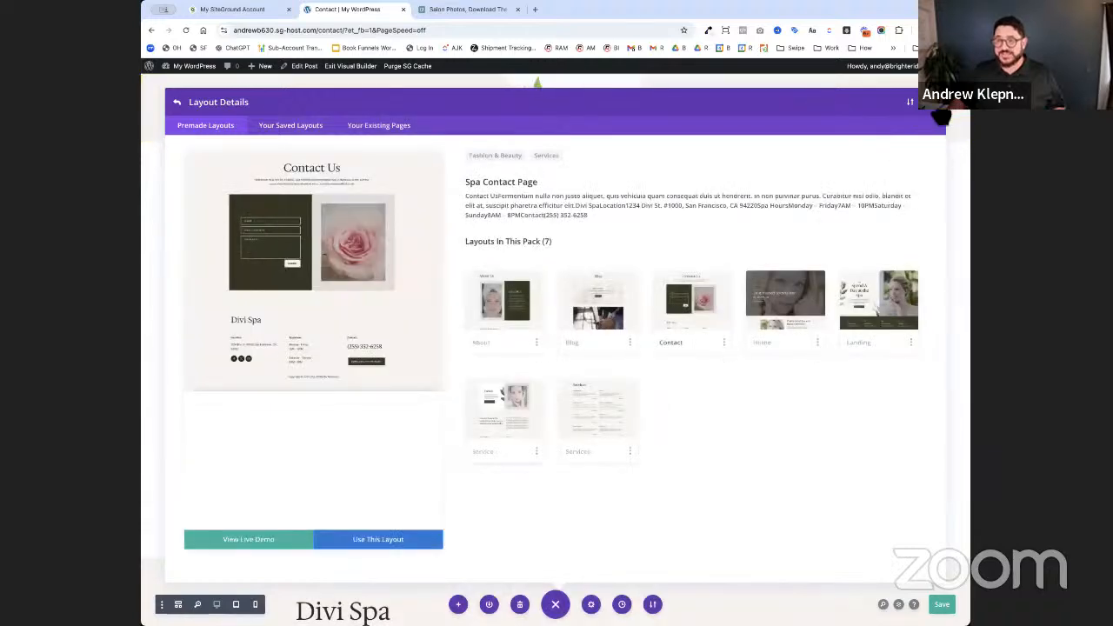
click(370, 67)
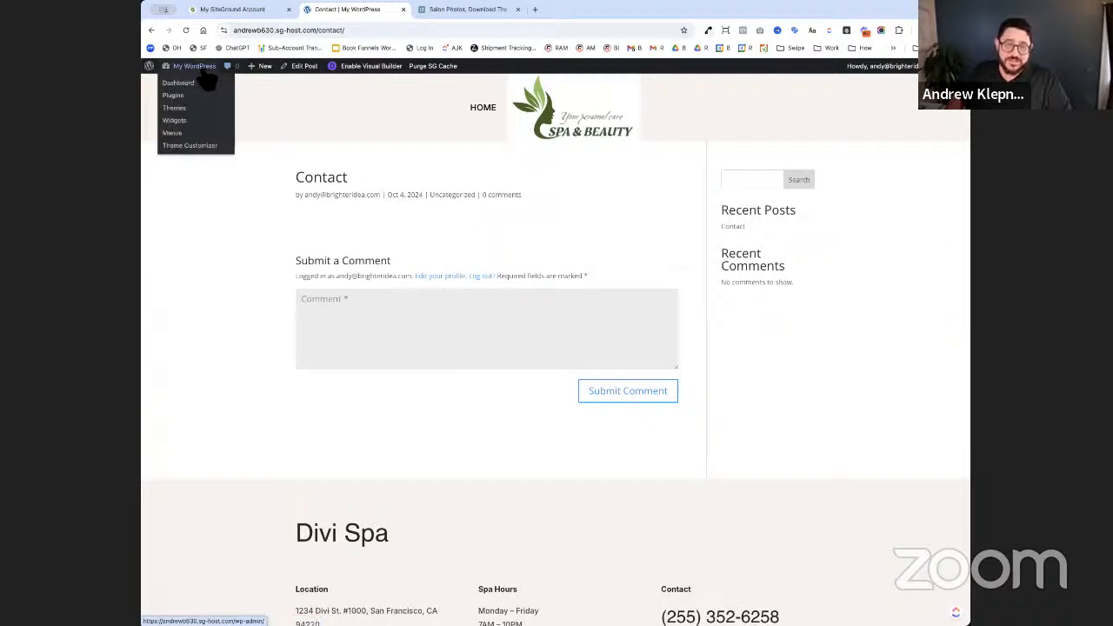
- Return to the WordPress dashboard and move the Contact post to the trash
click(205, 78)
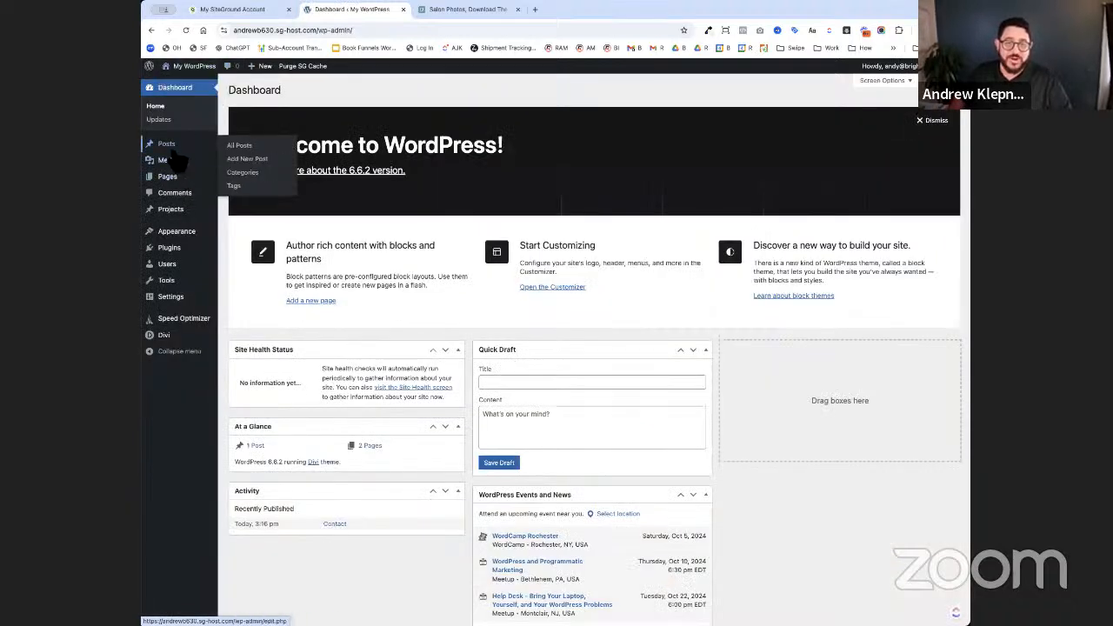
click(171, 149)
mouse_move(248, 170)
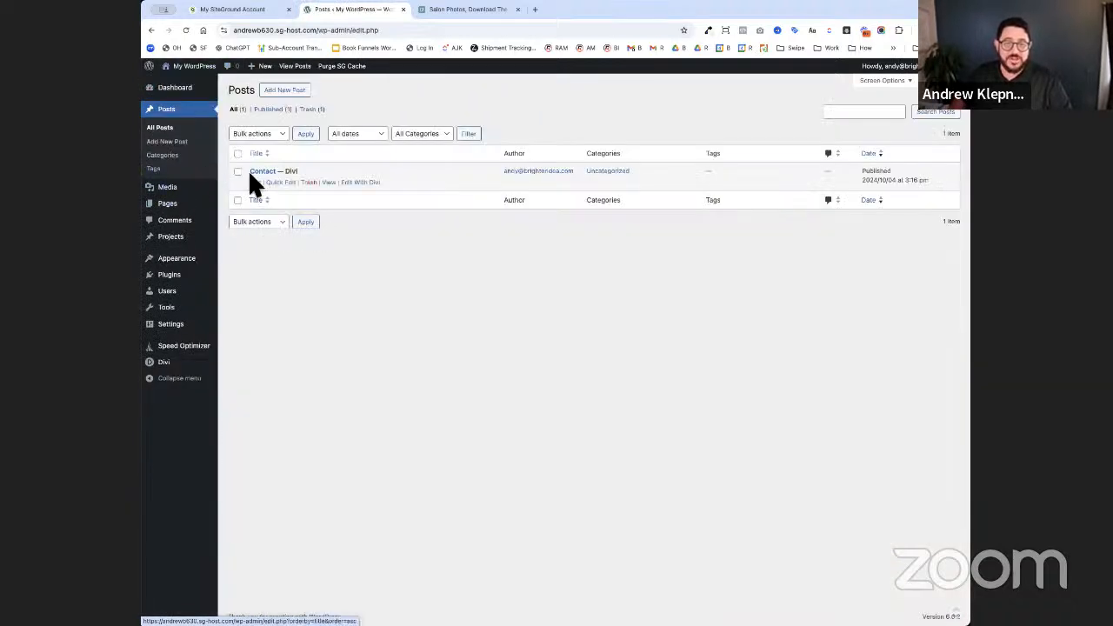
click(308, 182)
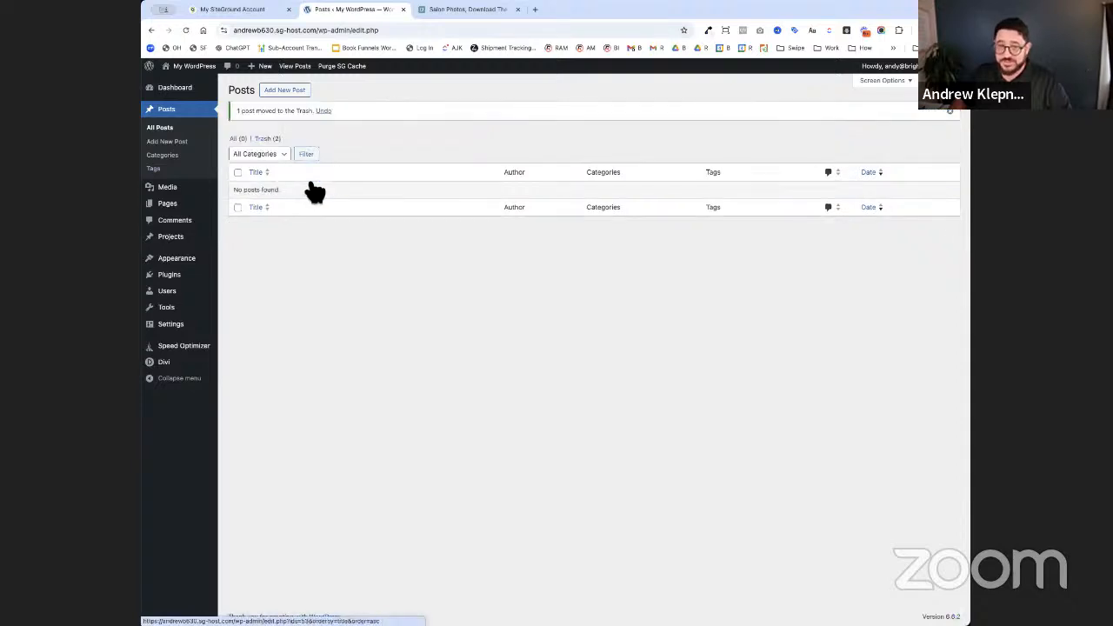
- Permanently delete the trashed Contact and "Hello world!" posts
click(268, 140)
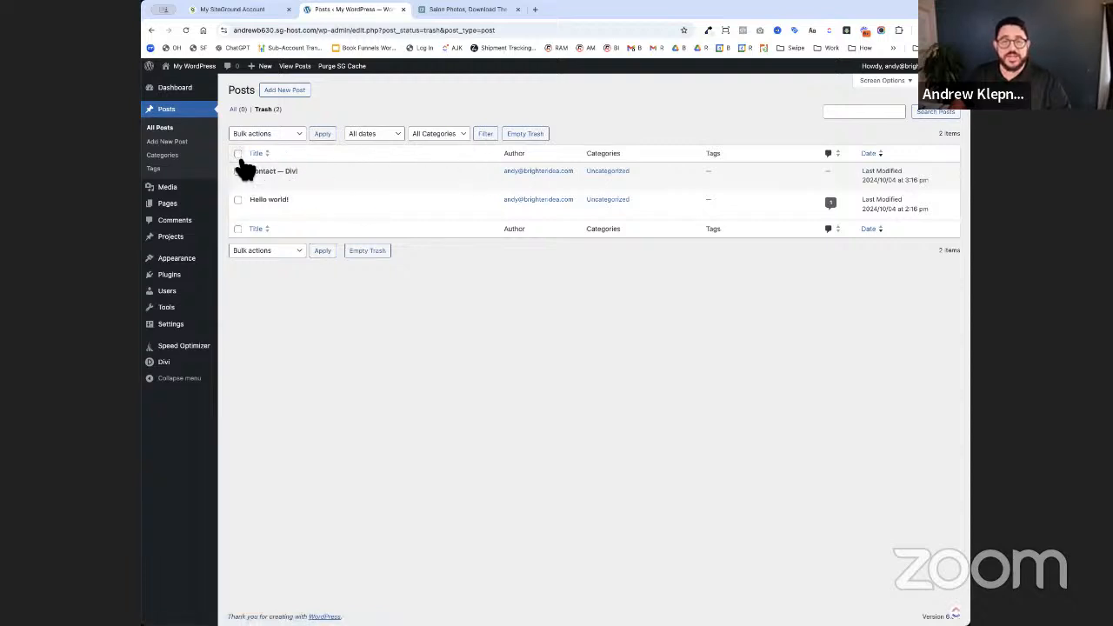
click(265, 133)
click(311, 154)
click(324, 135)
- Create a new page titled "Contact" and publish it
mouse_move(178, 207)
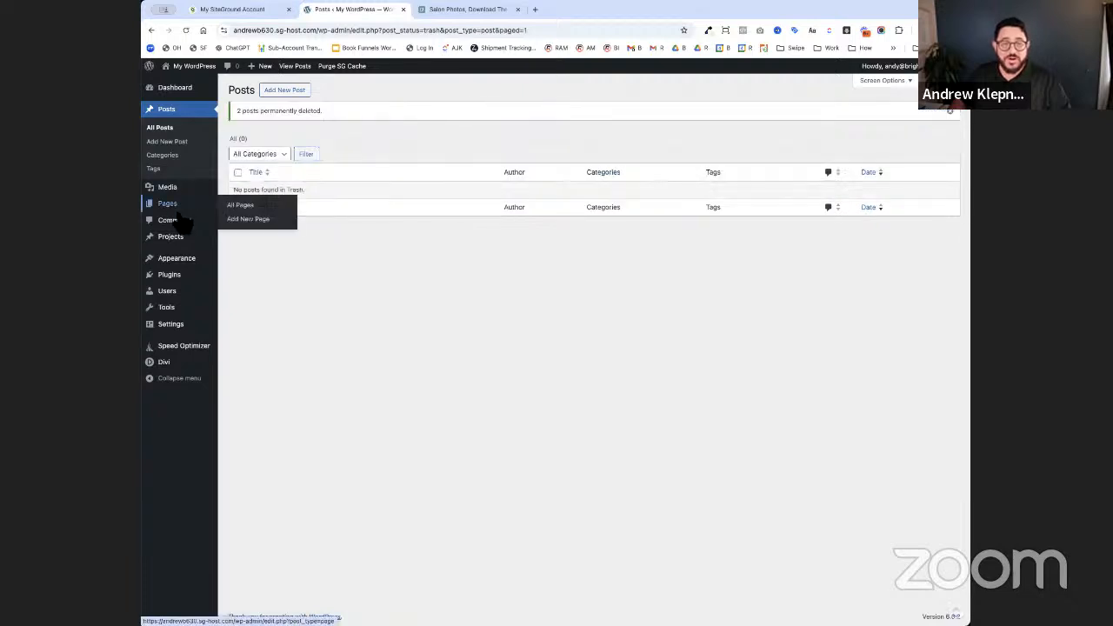
click(251, 222)
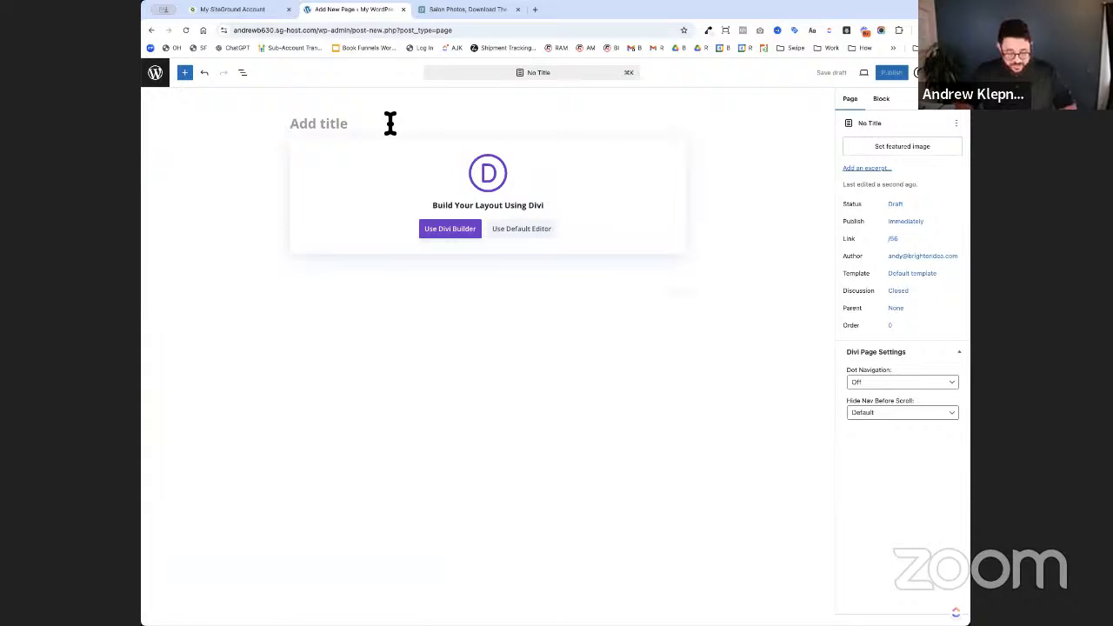
text(Contact)
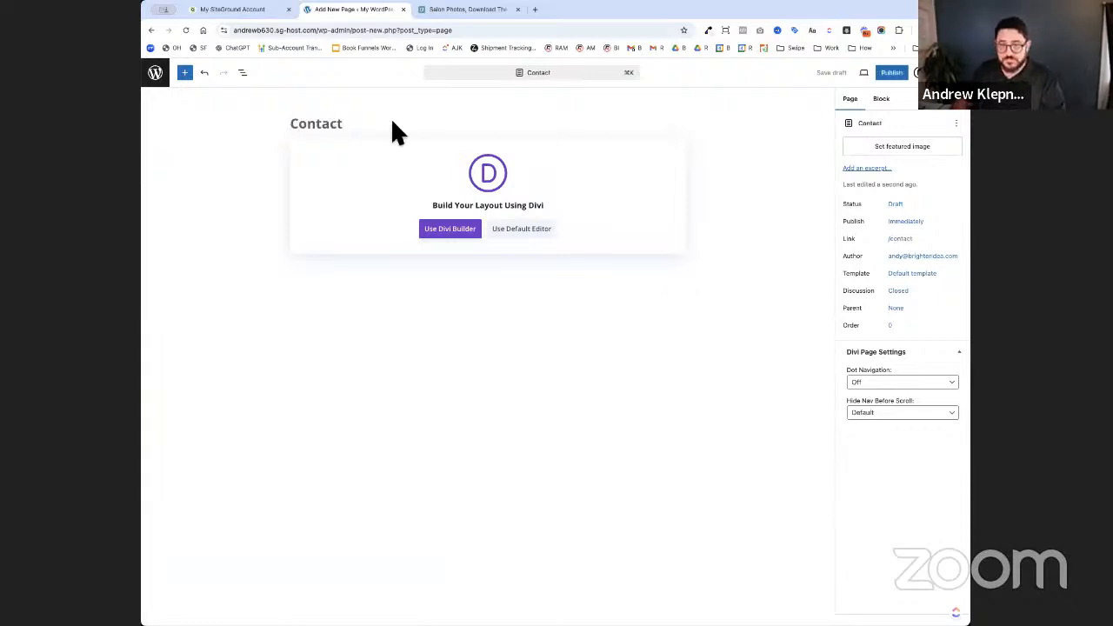
click(901, 75)
click(895, 73)
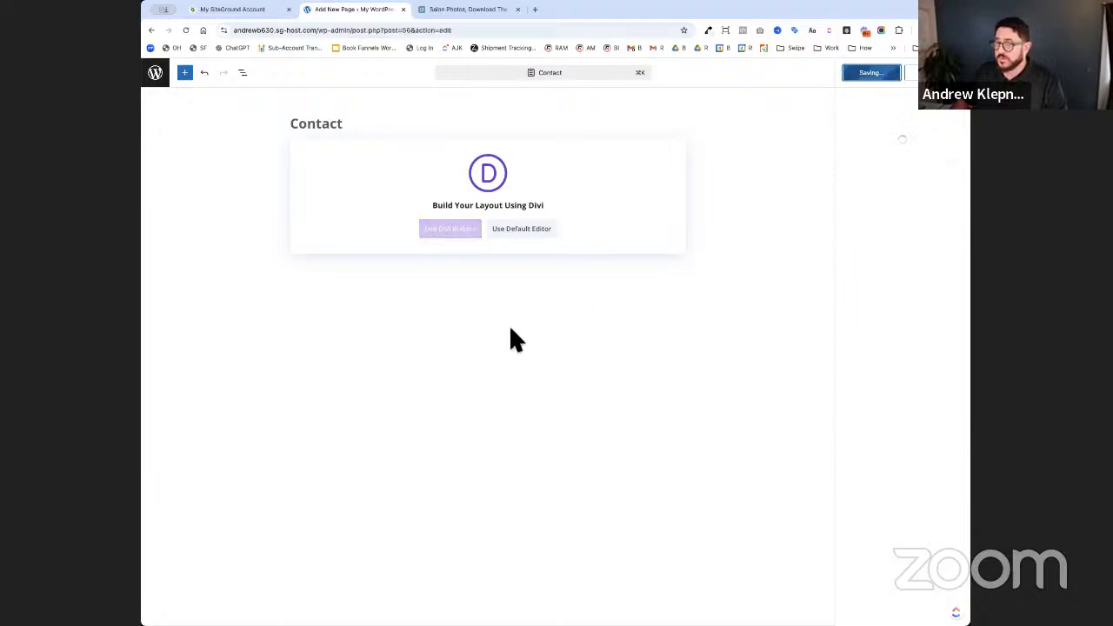
- Open the Contact page in the Divi Builder and search the premade layouts for "spa"
click(451, 228)
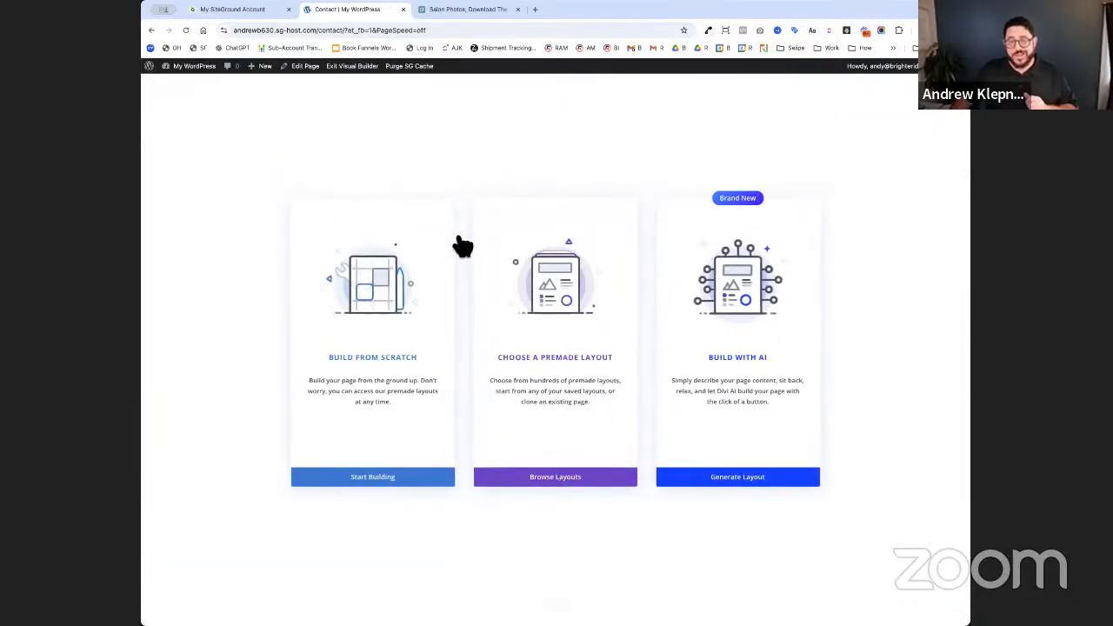
click(571, 478)
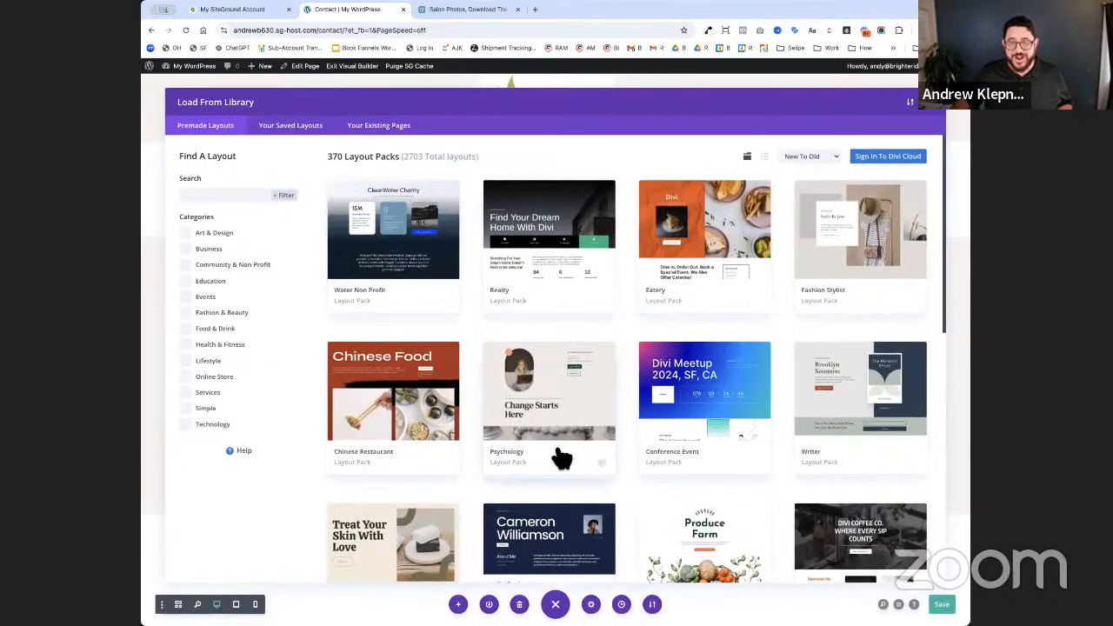
click(245, 196)
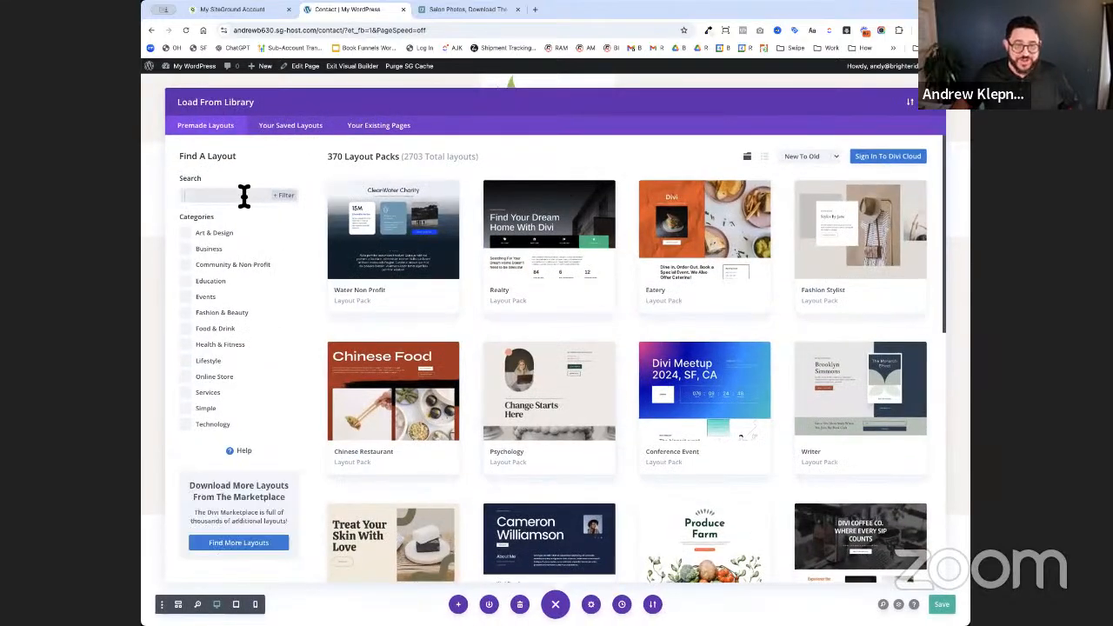
text(spa)
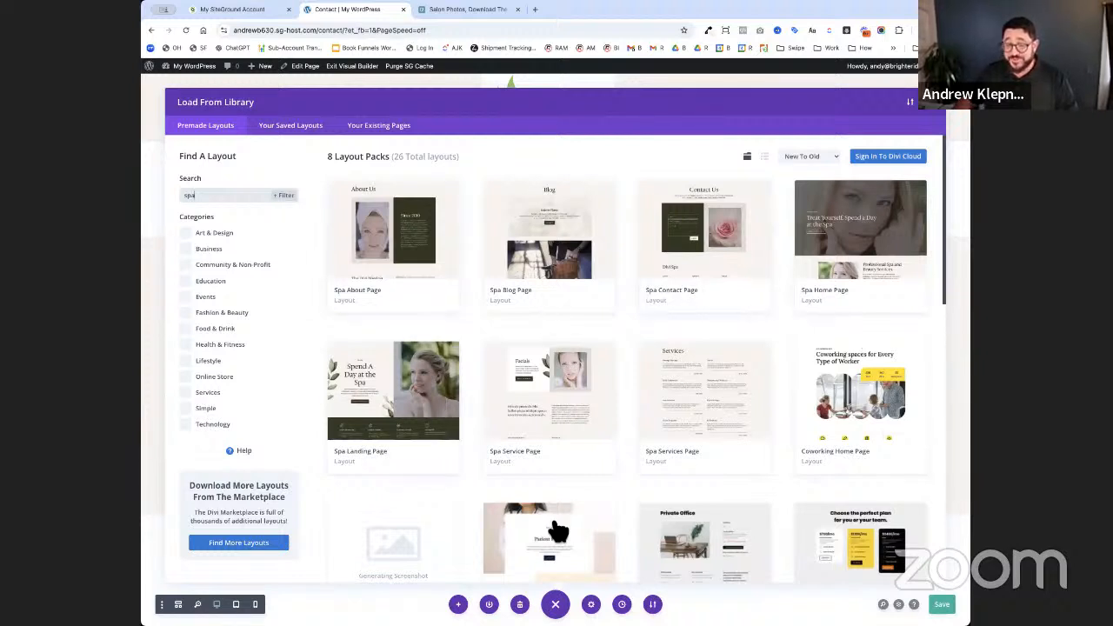
scroll(735, 468, down, 1)
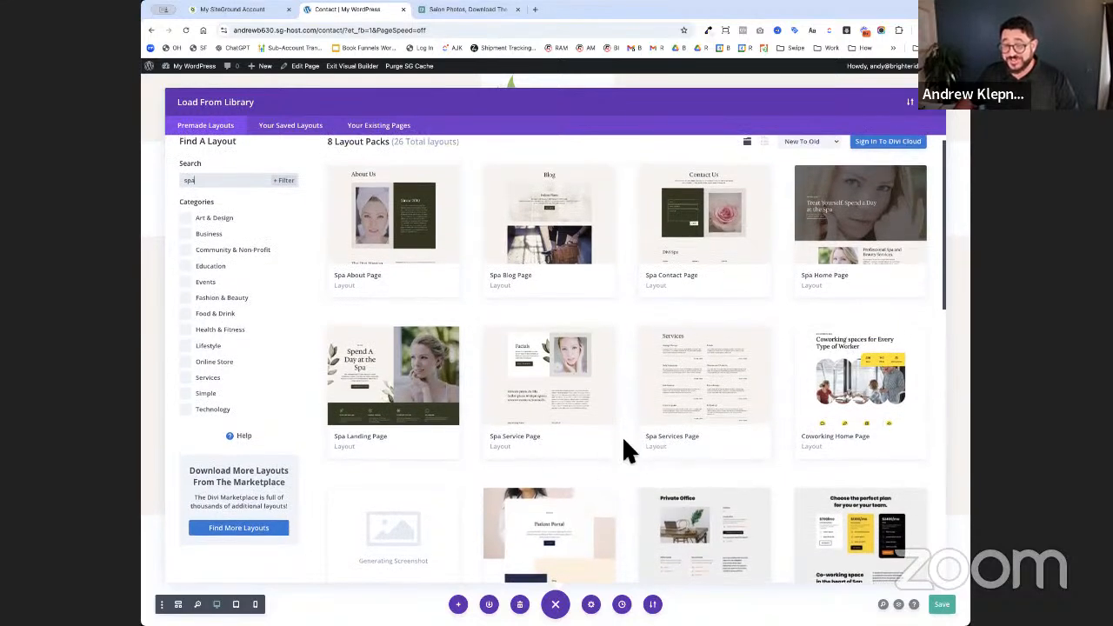
scroll(621, 435, down, 5)
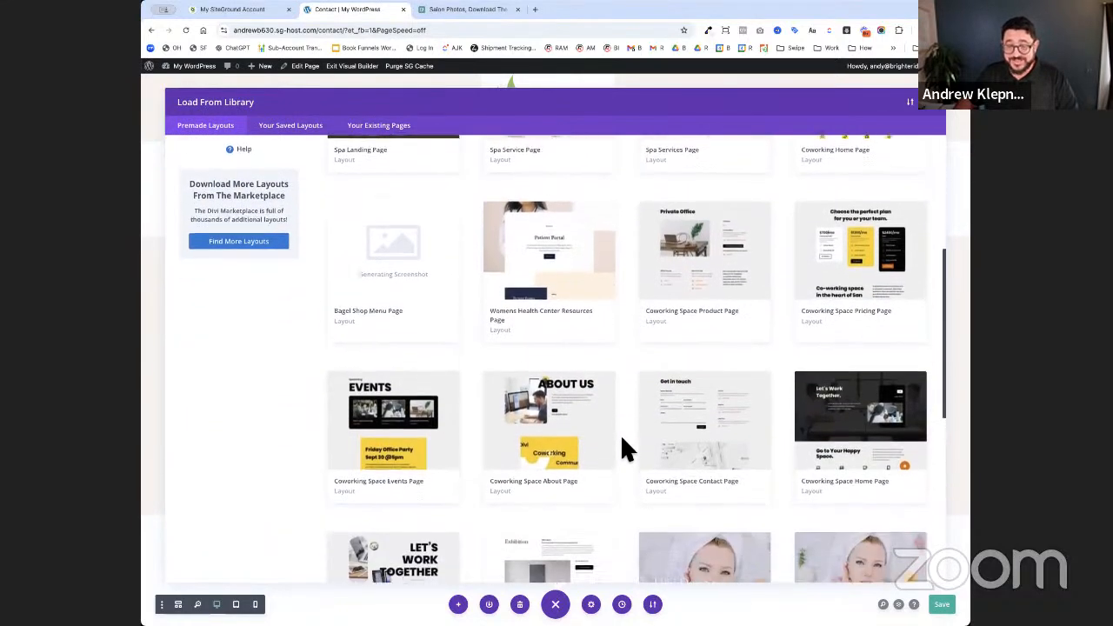
scroll(622, 440, down, 7)
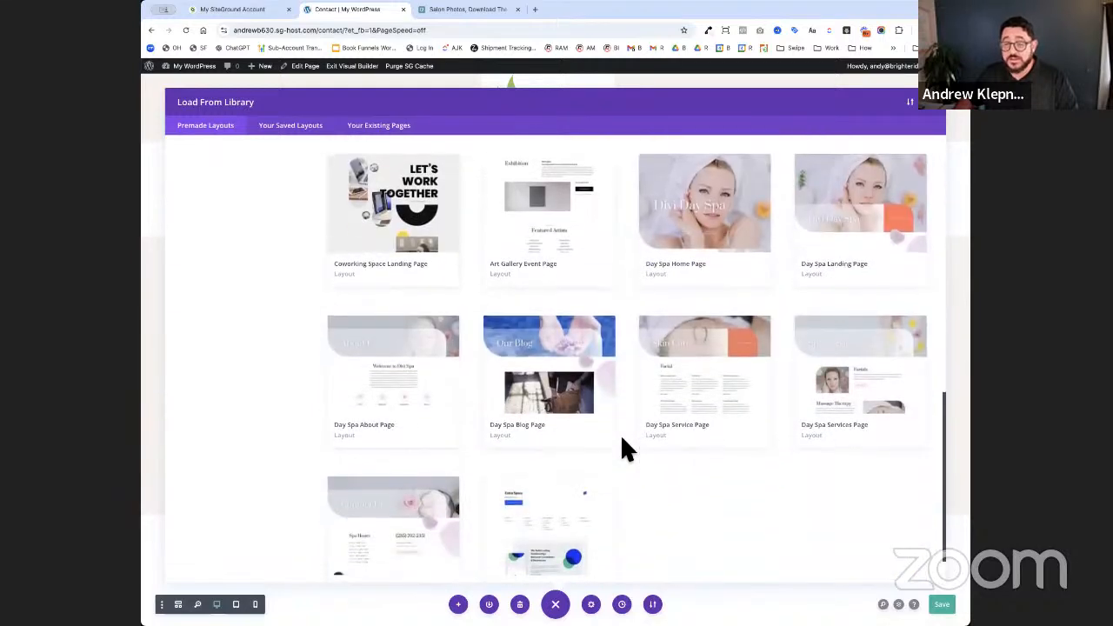
scroll(620, 433, up, 15)
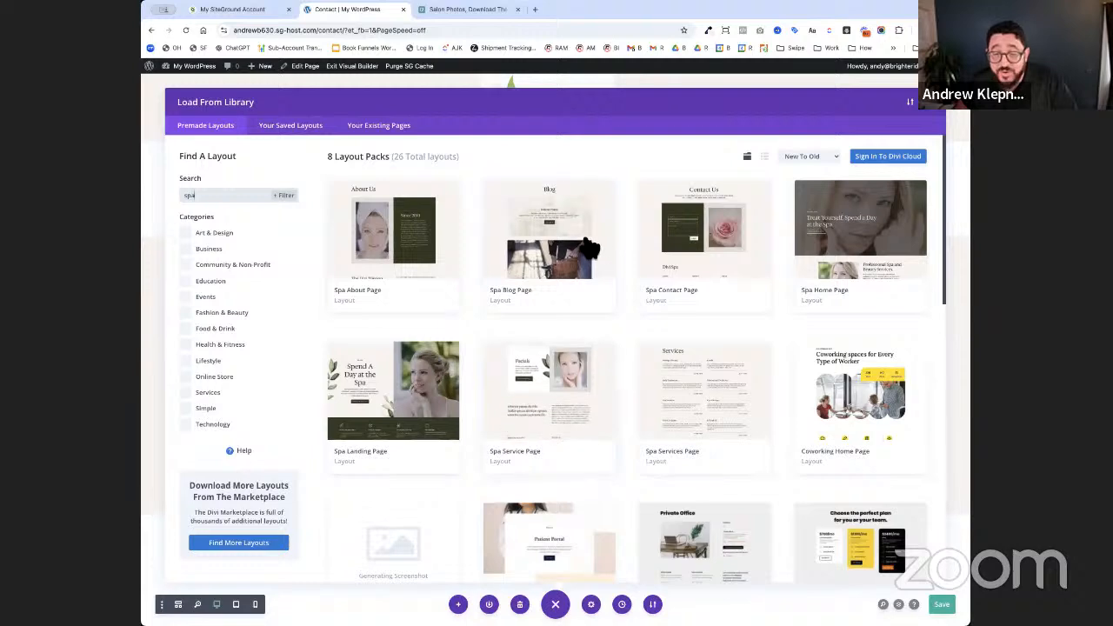
- Import the Spa Contact Page layout with its design presets, check the resulting page and save it
click(717, 255)
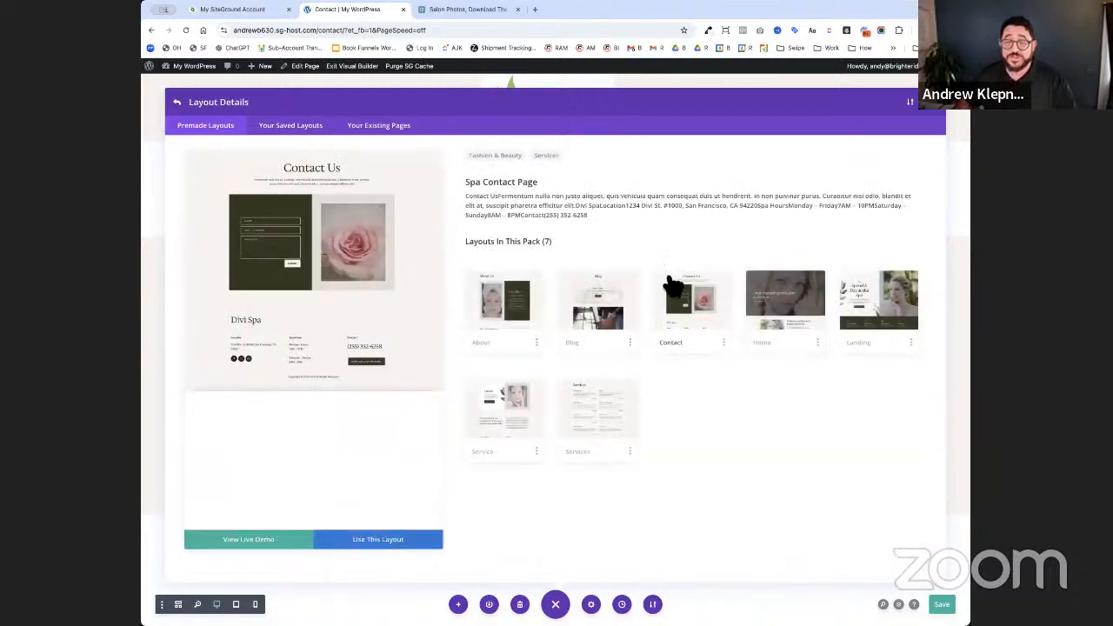
click(385, 542)
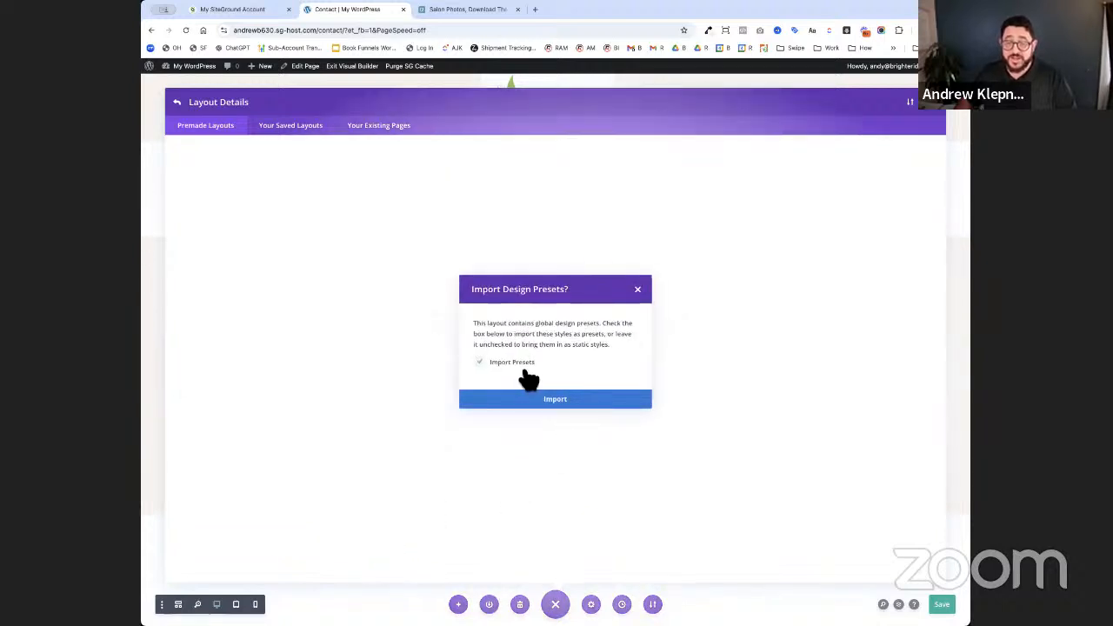
click(544, 399)
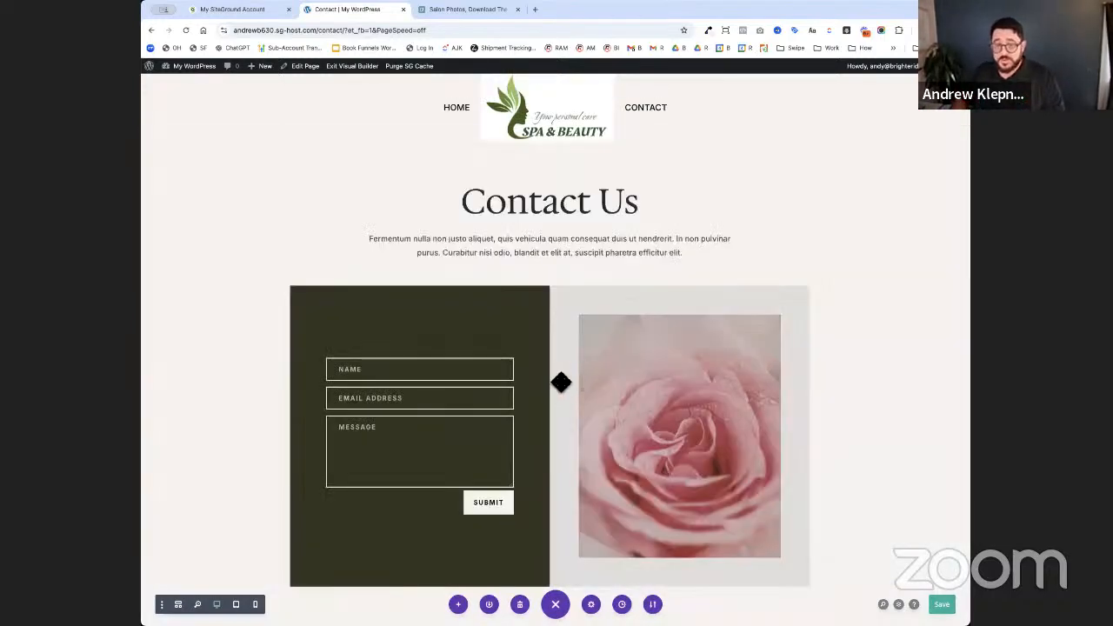
scroll(559, 373, down, 3)
scroll(561, 383, up, 2)
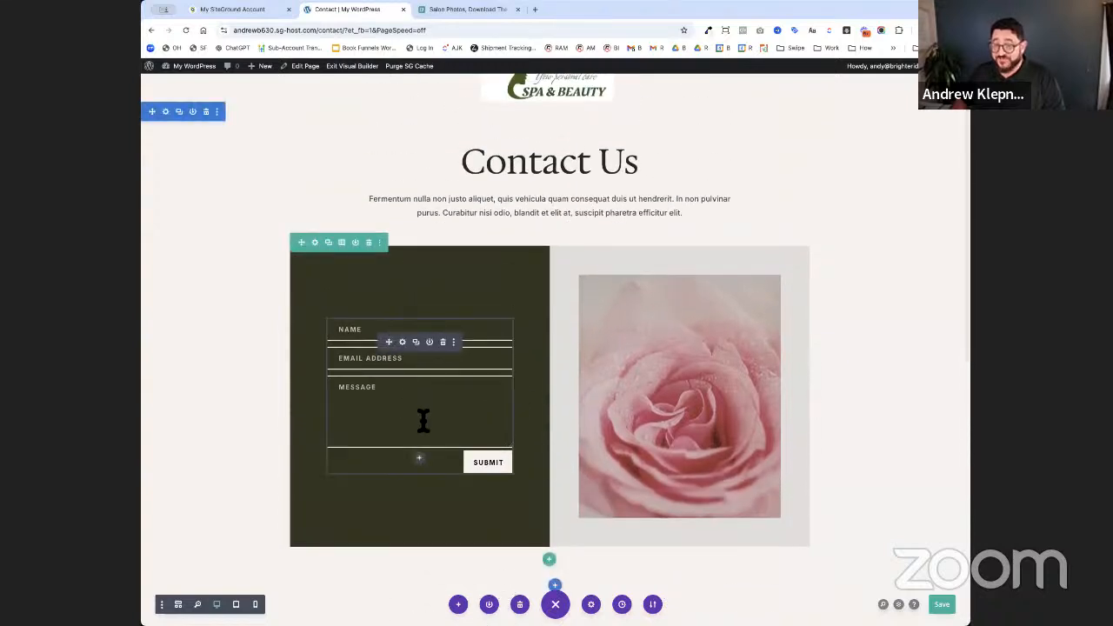
scroll(423, 418, down, 1)
scroll(429, 420, down, 1)
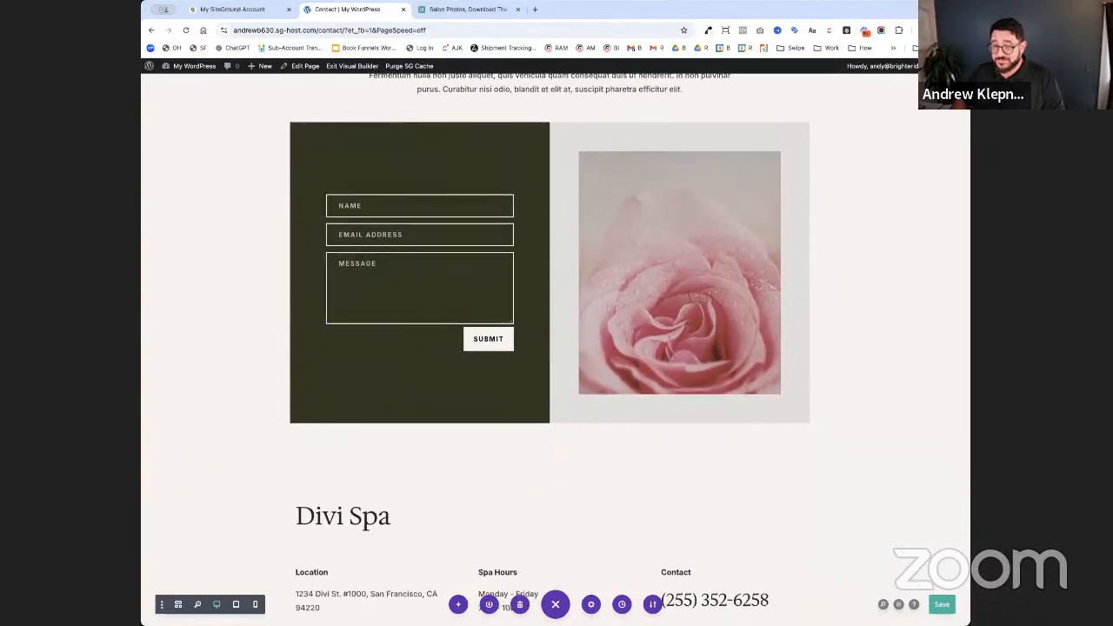
scroll(957, 460, up, 2)
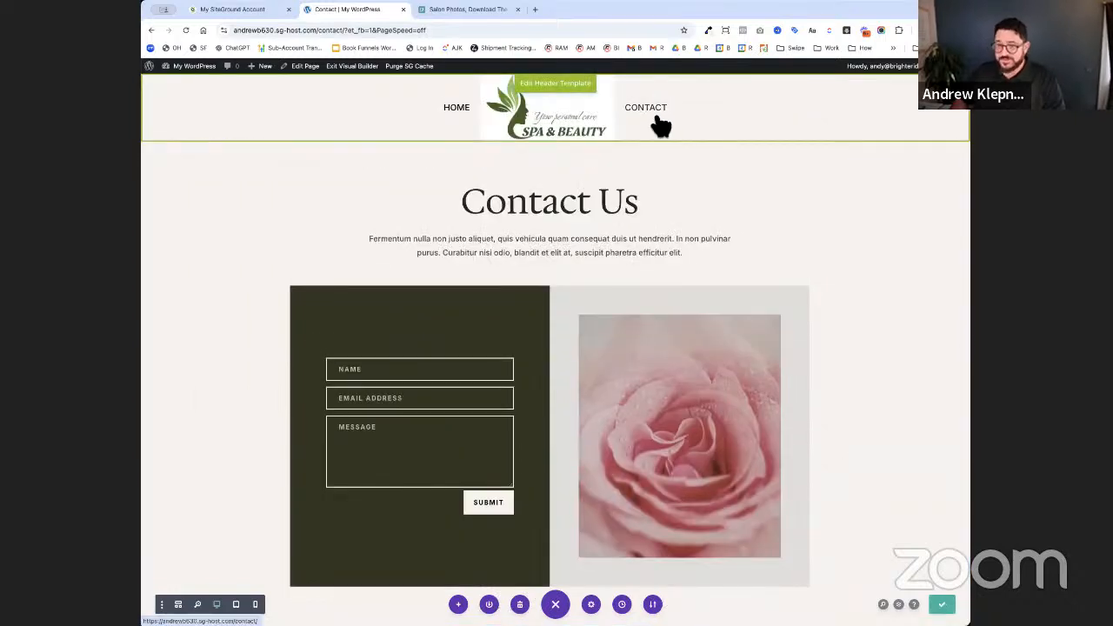
- Start a new page titled "Services"
mouse_move(277, 76)
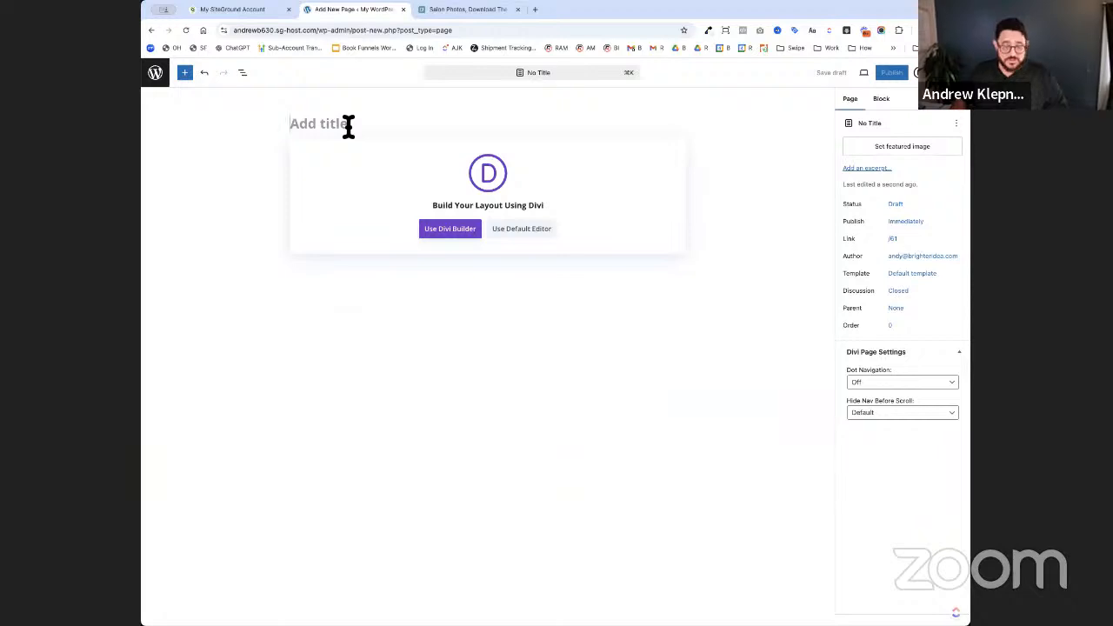
text(Se)
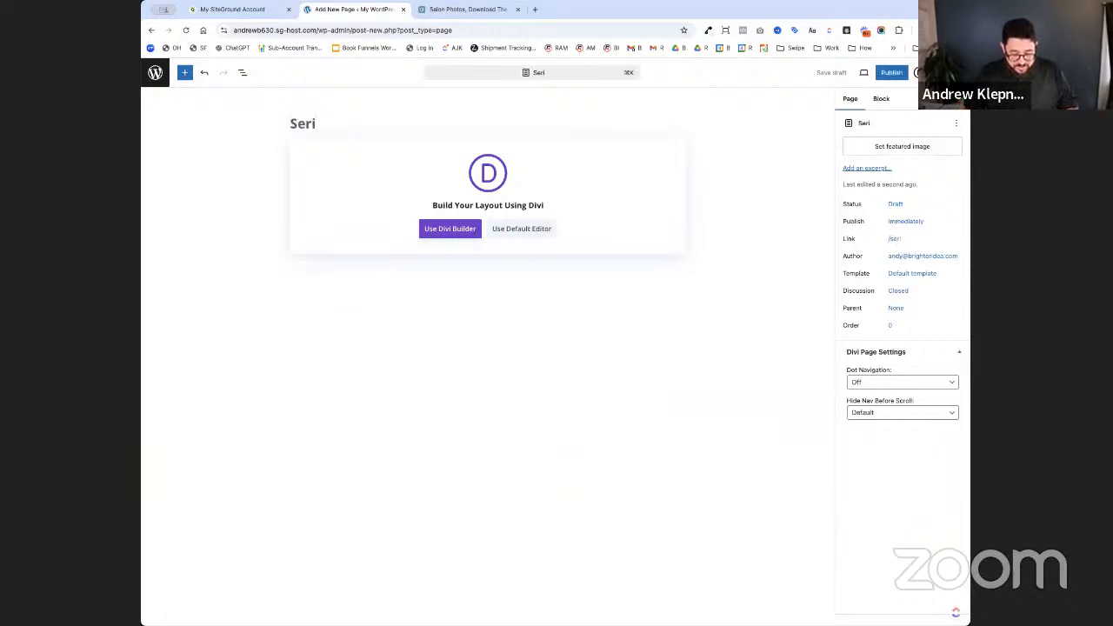
text(rvices)
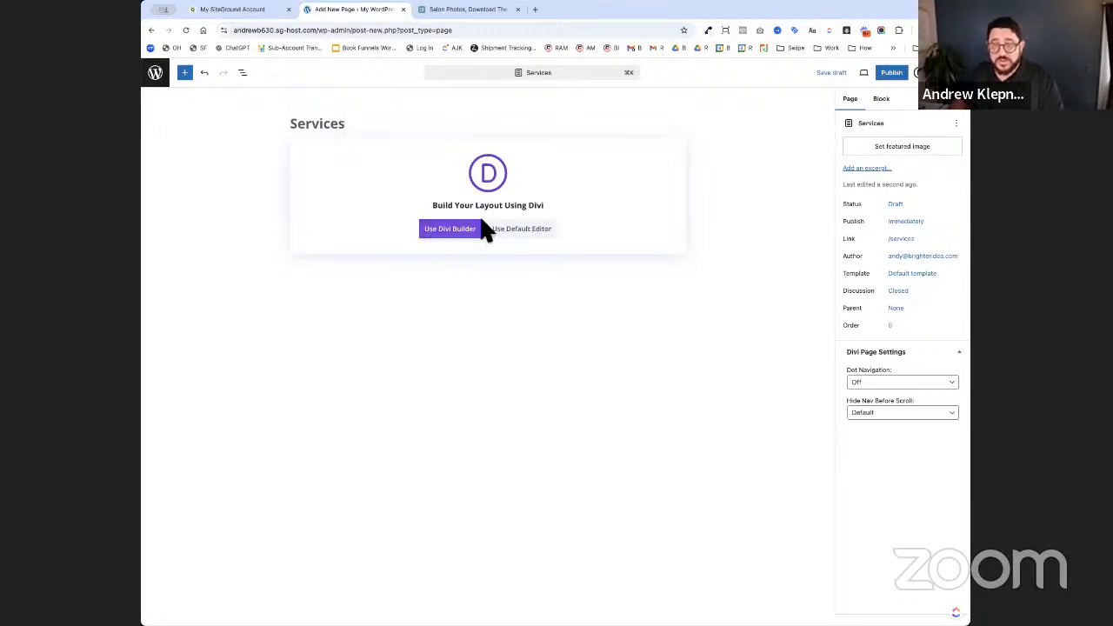
- Publish the Services page and open it in the Divi Builder
click(895, 73)
click(897, 73)
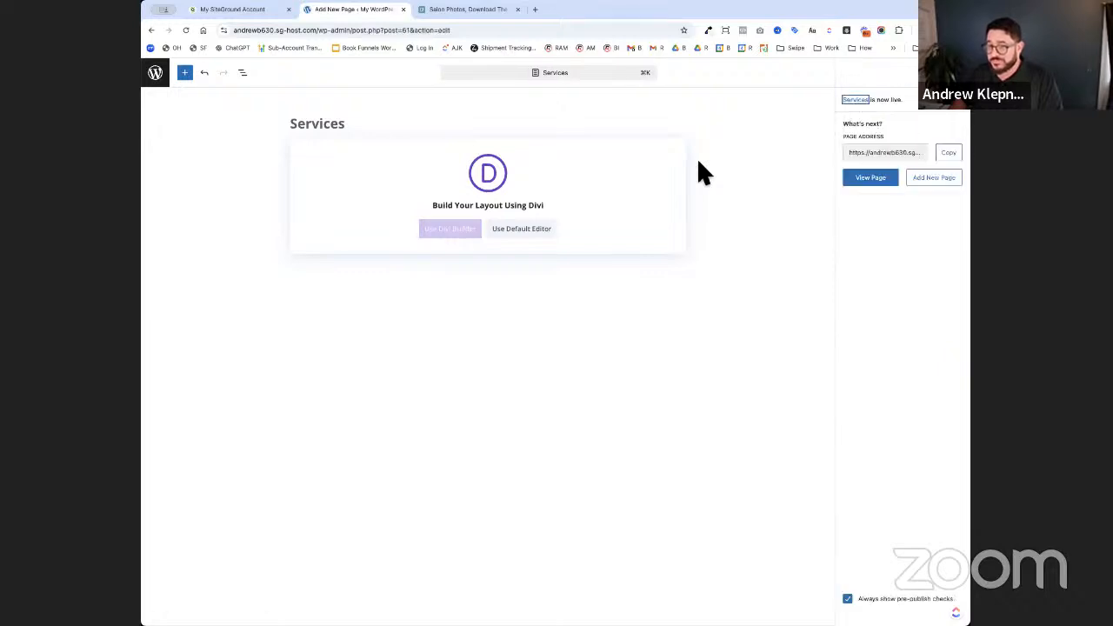
click(467, 231)
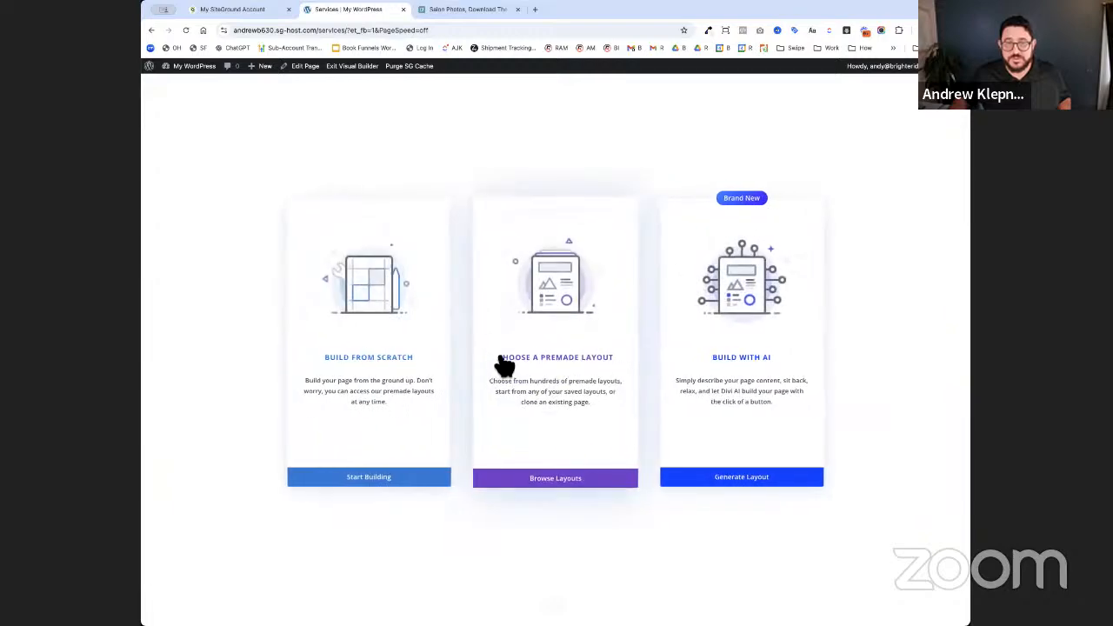
- Search the premade layouts for "spa" and import the Spa Services Page layout with its design presets
click(552, 383)
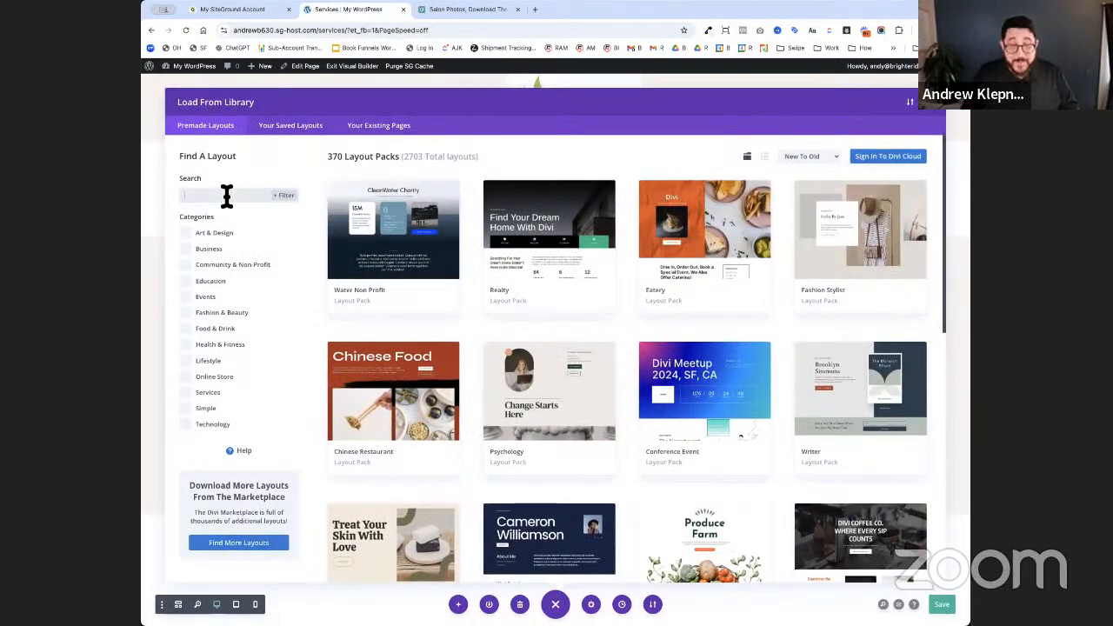
text(s)
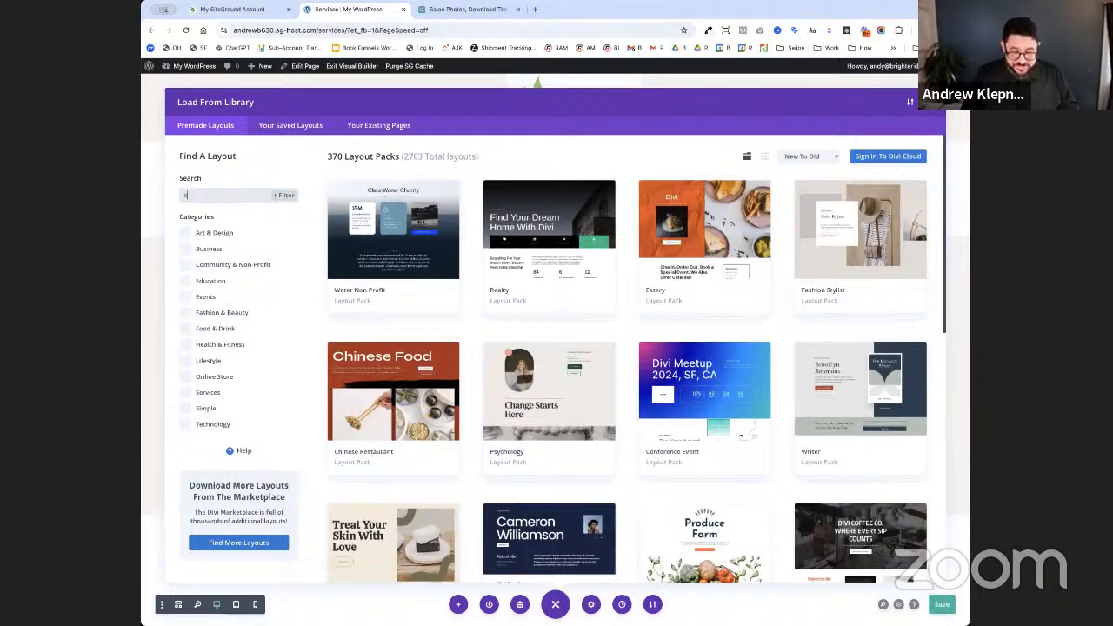
text(pa)
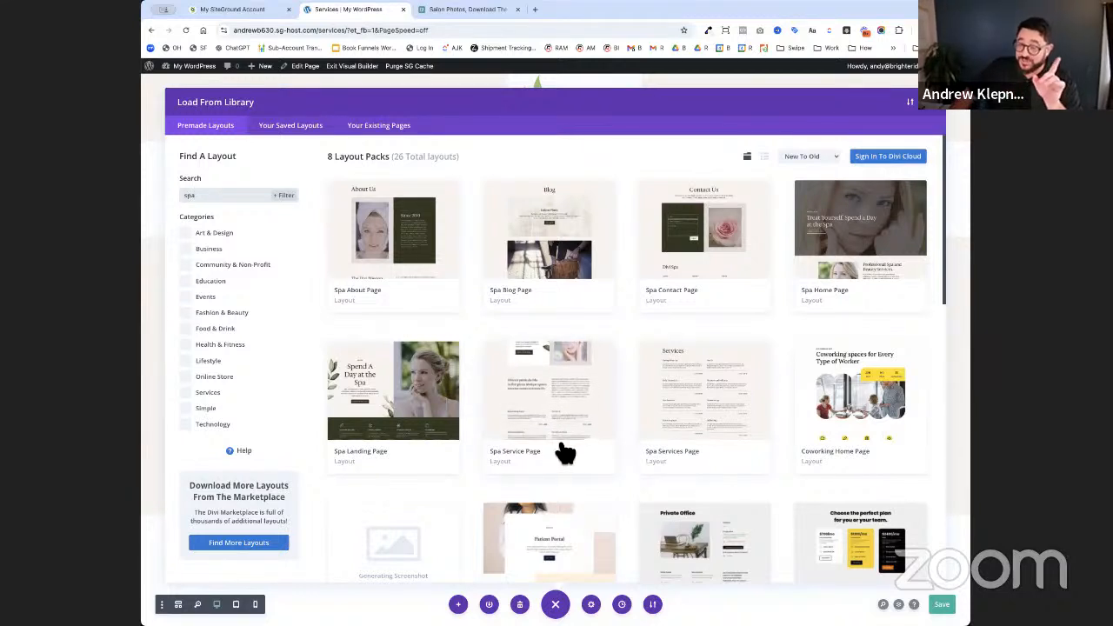
click(700, 466)
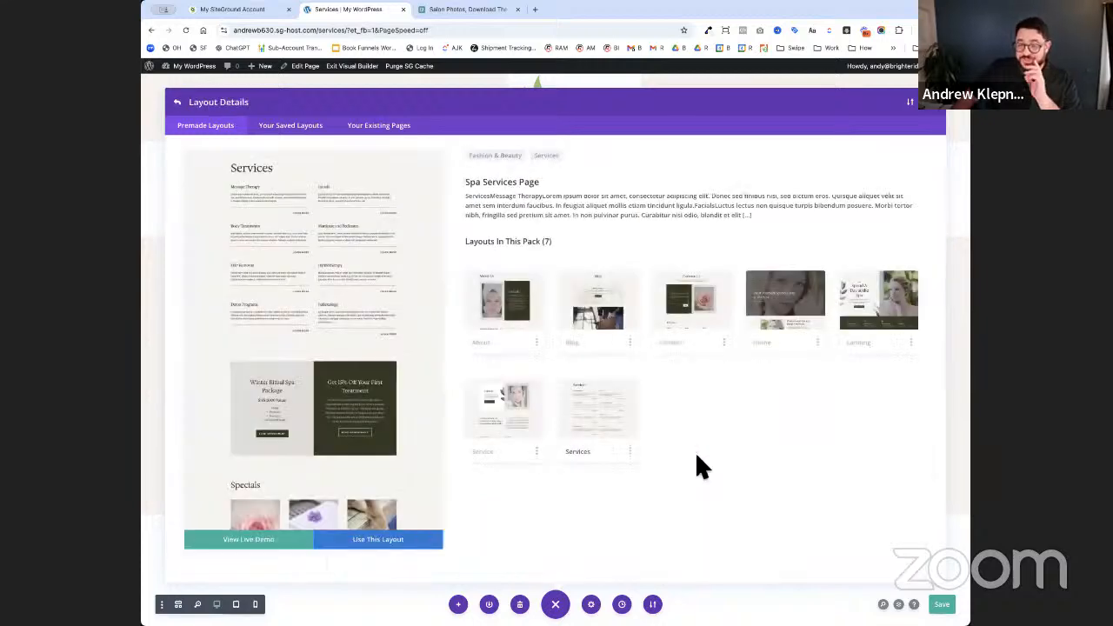
scroll(269, 380, down, 3)
scroll(268, 380, up, 3)
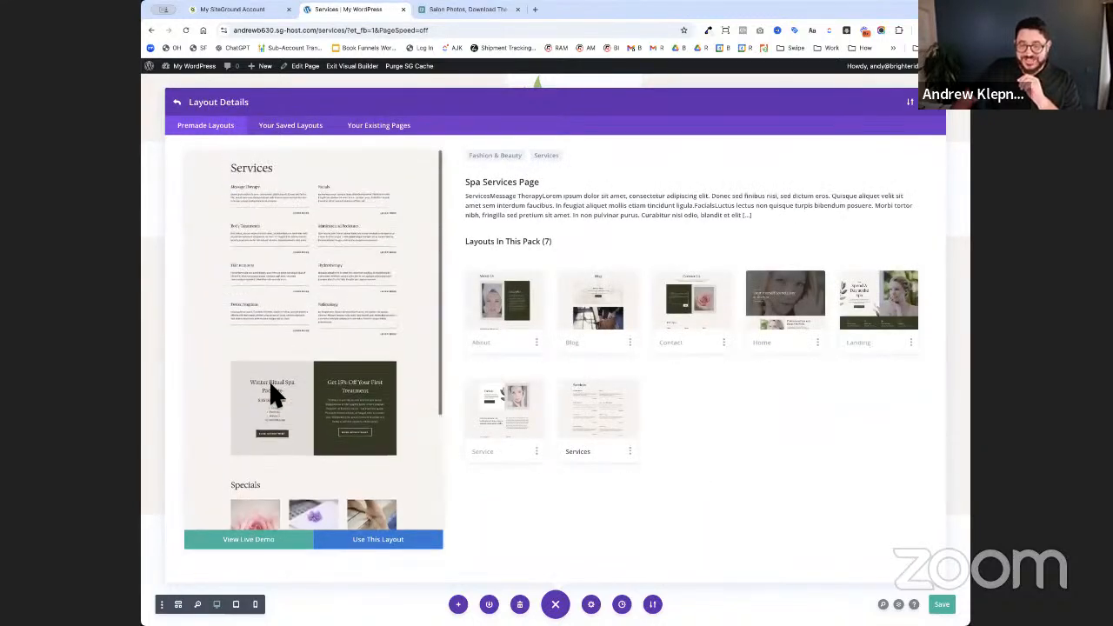
click(396, 546)
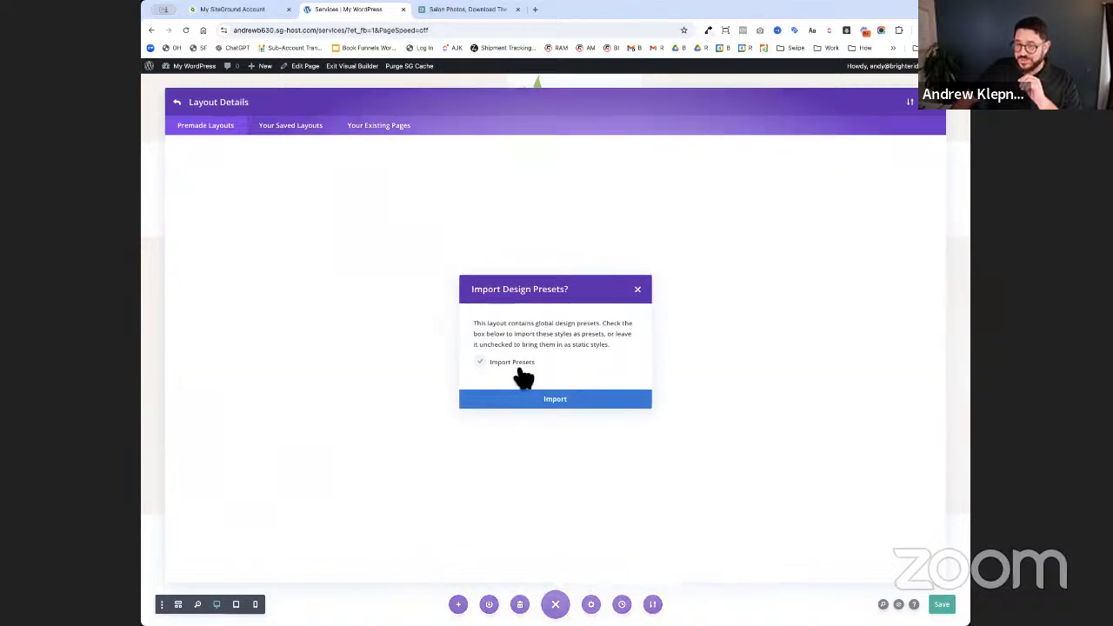
click(551, 402)
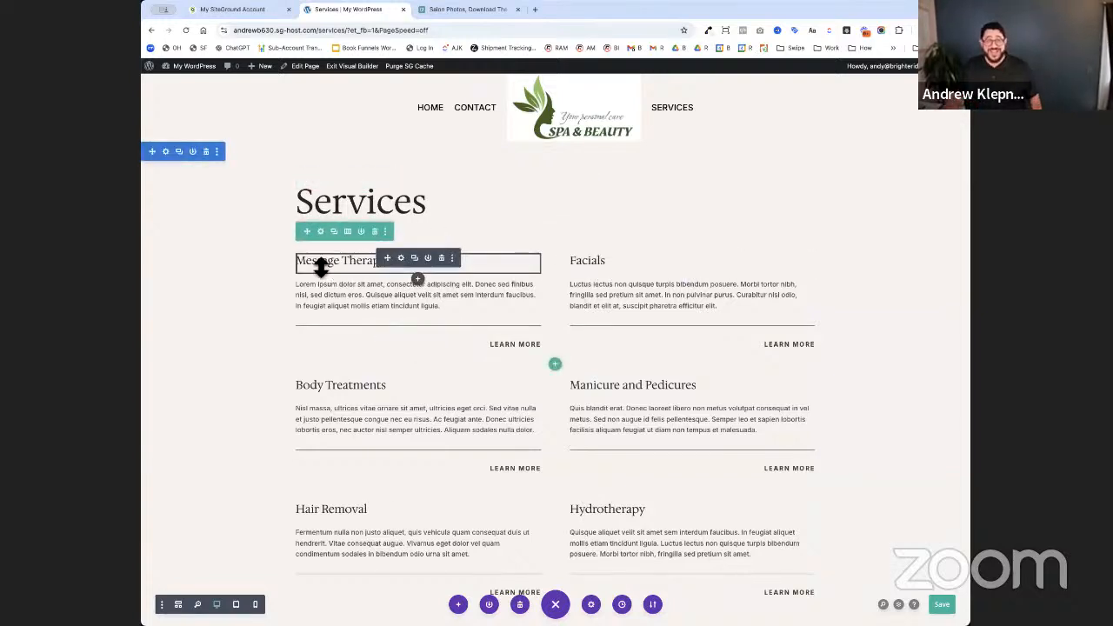
- Check the text settings of the Massage Therapy heading and save the Services page
click(400, 257)
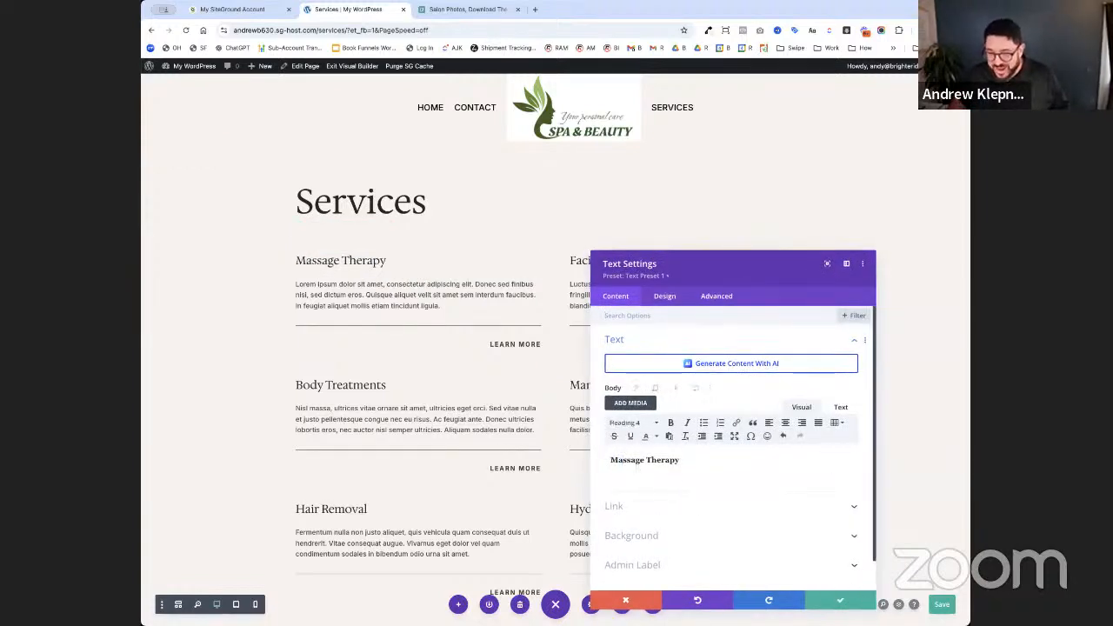
click(848, 602)
scroll(660, 497, down, 3)
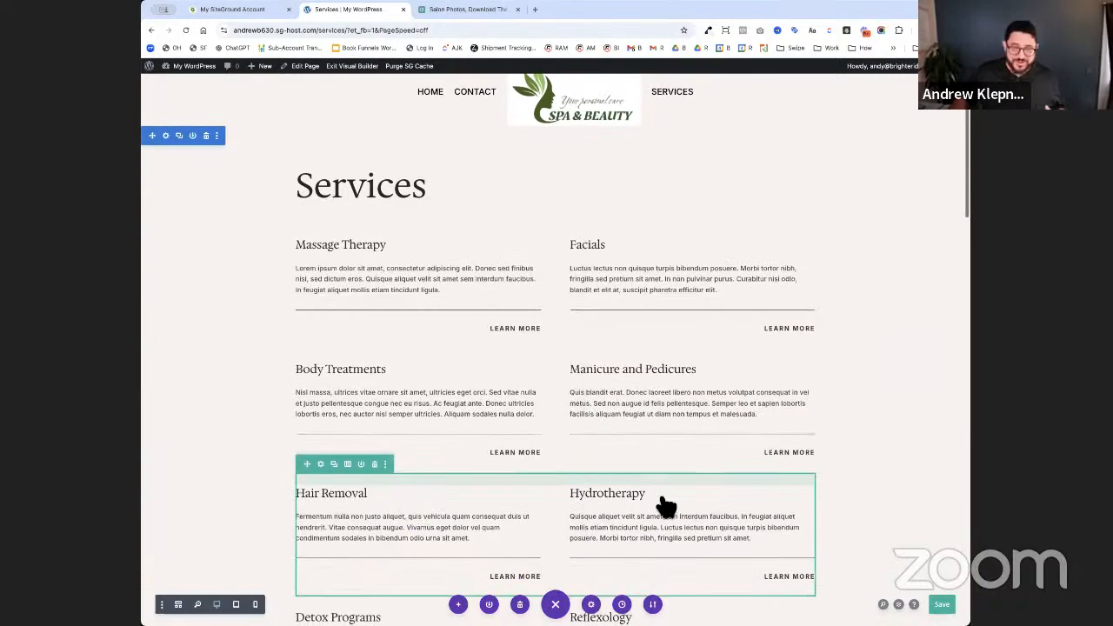
scroll(464, 234, up, 3)
click(942, 604)
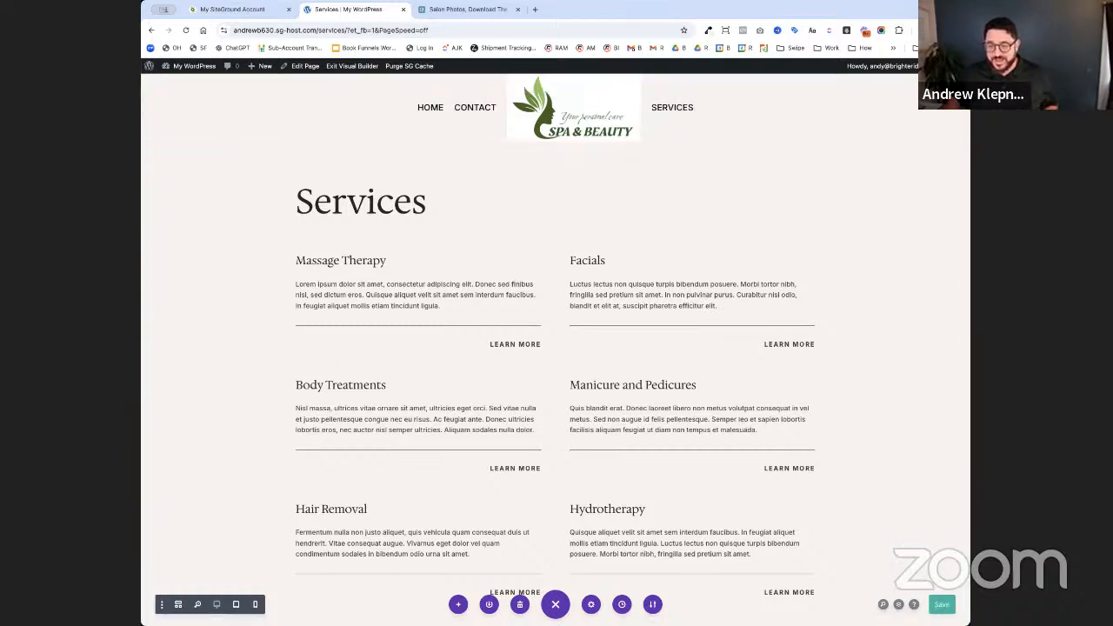
- Exit the Visual Builder and test the Contact, Services and Home links in the site's main menu
click(367, 69)
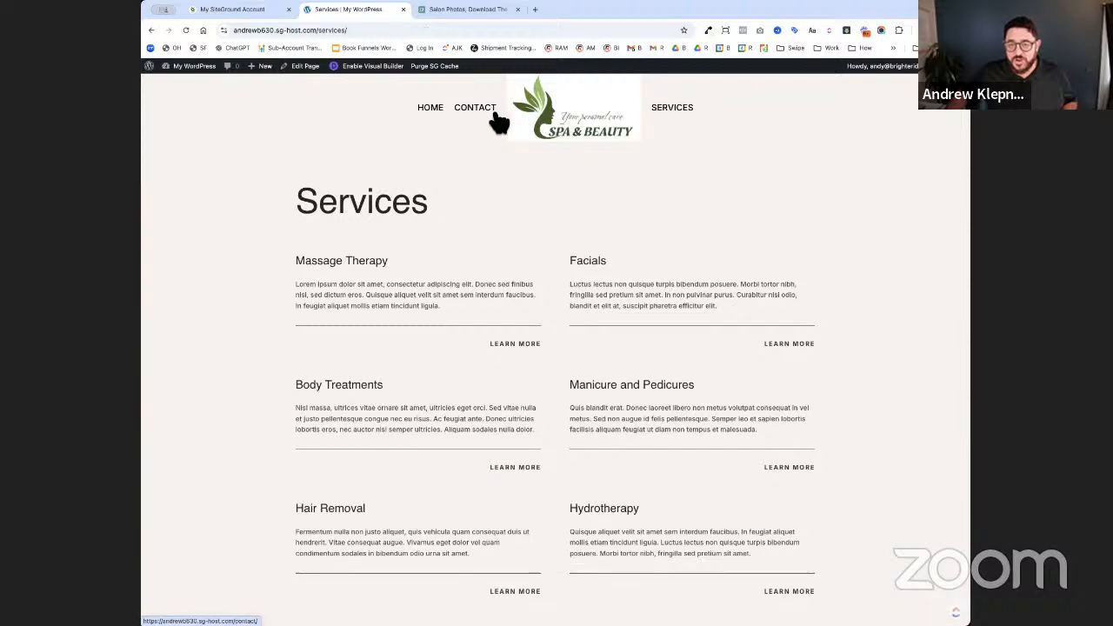
click(487, 114)
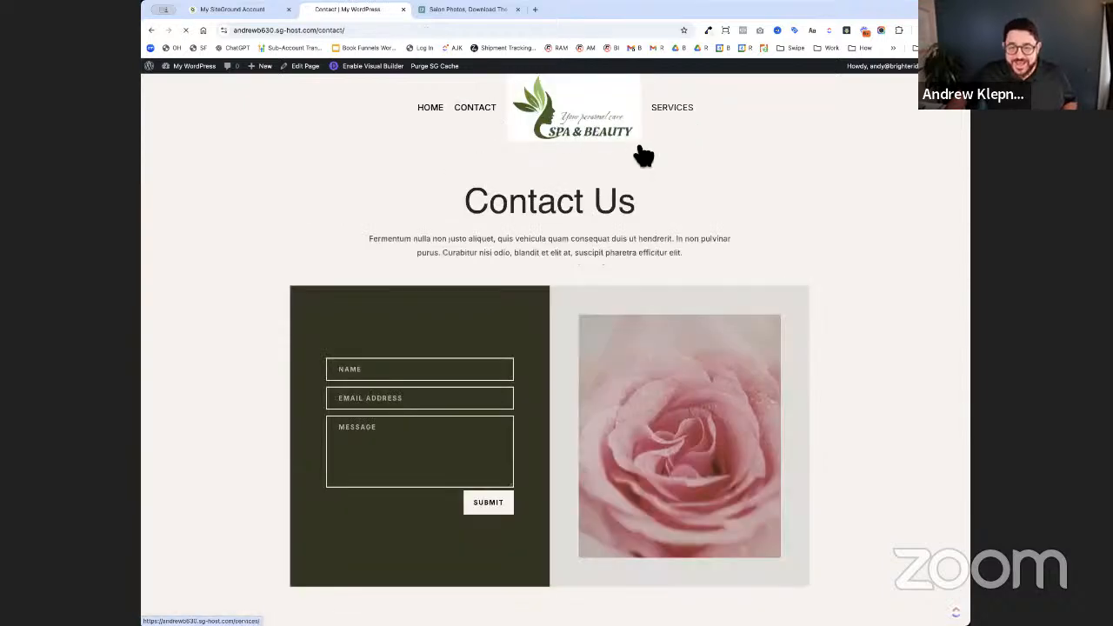
click(677, 113)
click(433, 108)
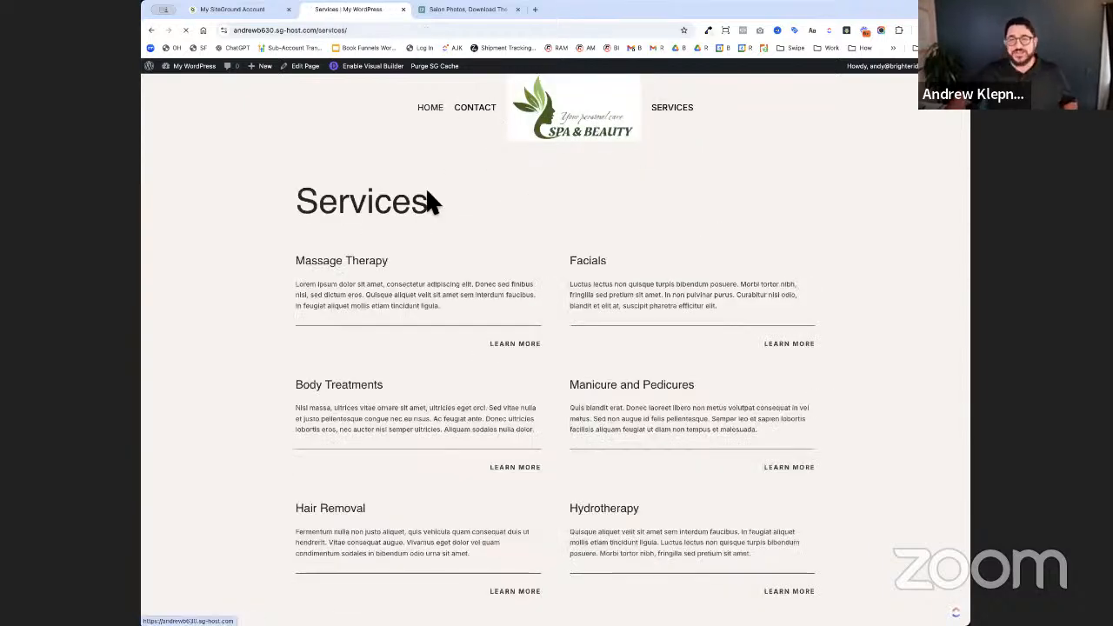
- Create and publish a new page titled "Massage" and open it in the Divi Builder
mouse_move(257, 75)
click(269, 109)
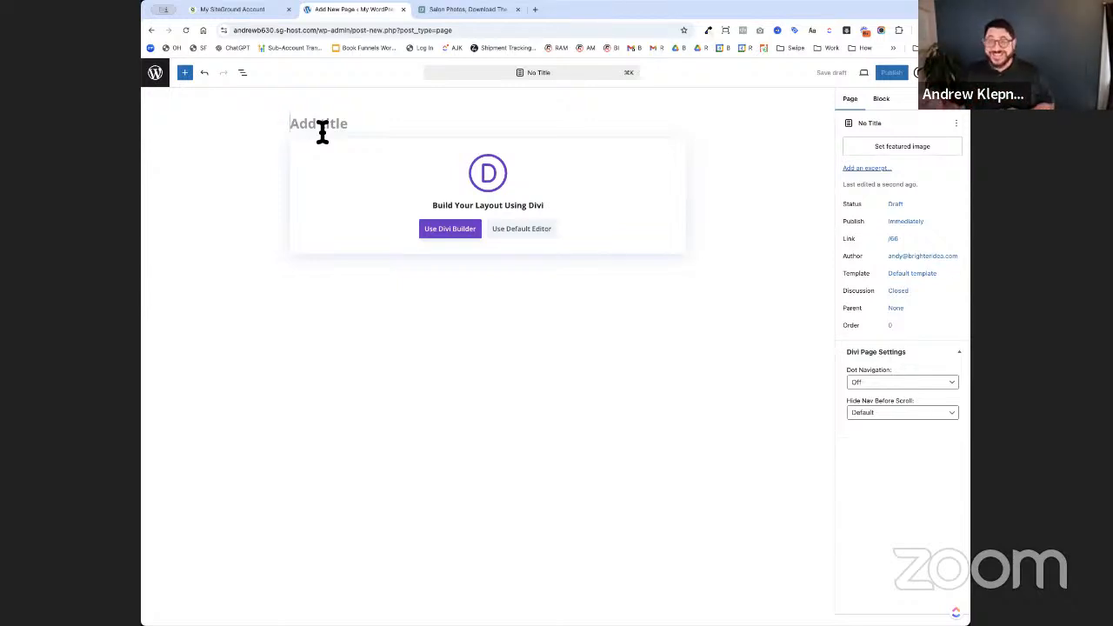
text(Ma)
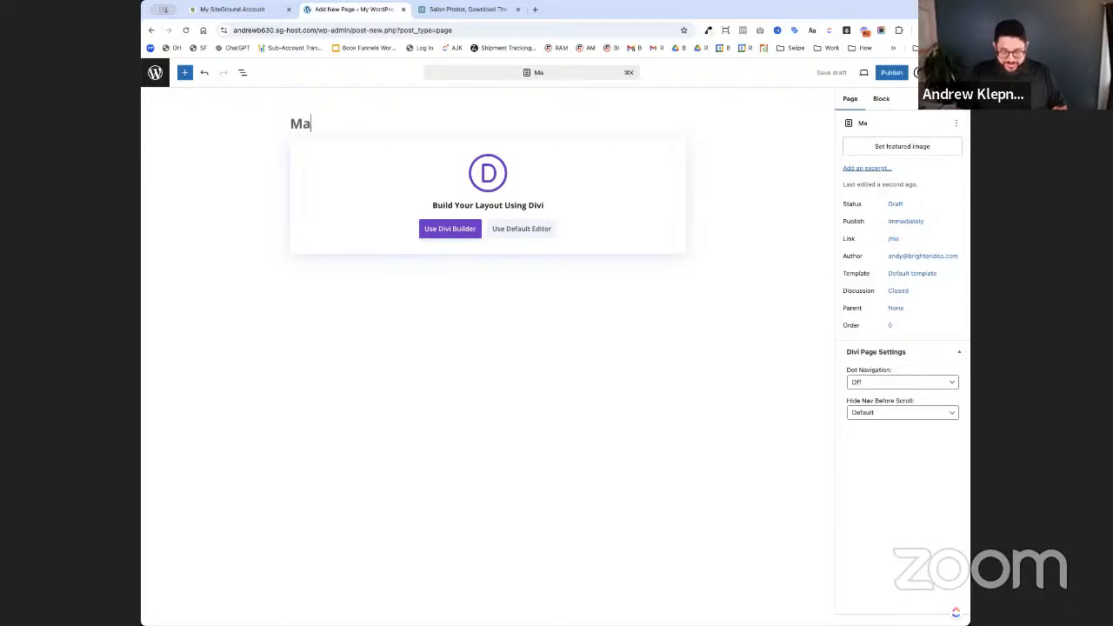
text(ssagge)
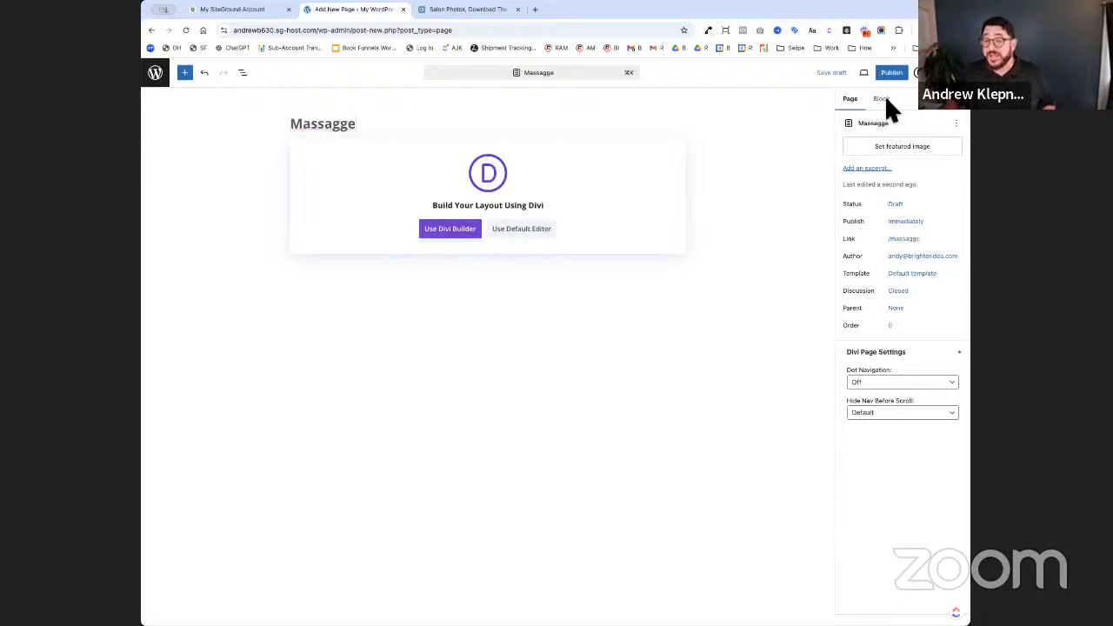
click(892, 72)
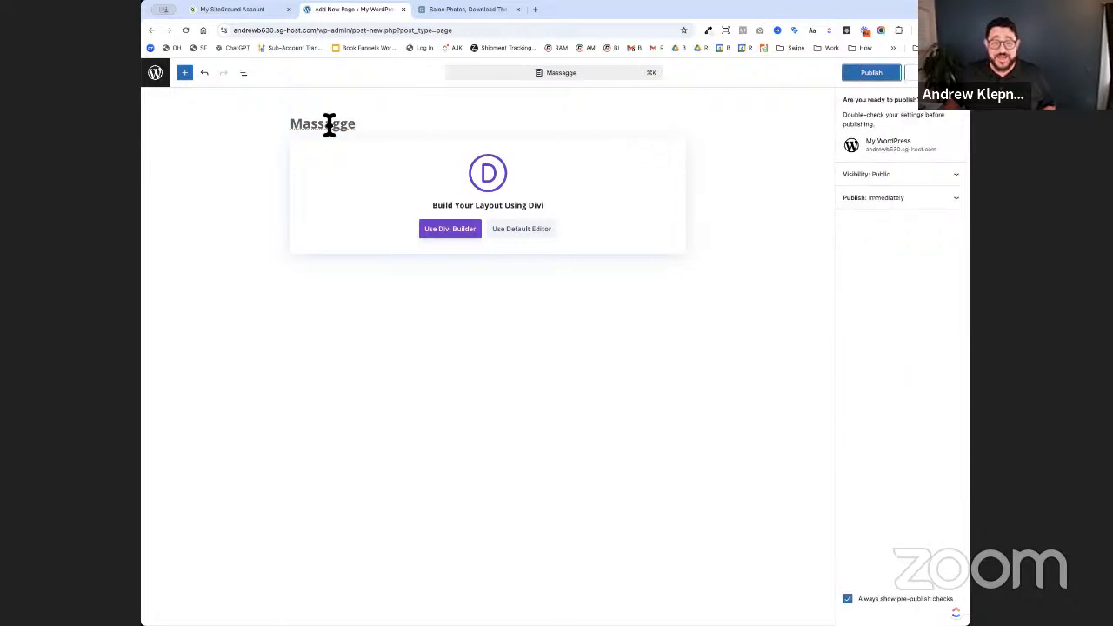
right_click(332, 122)
click(365, 127)
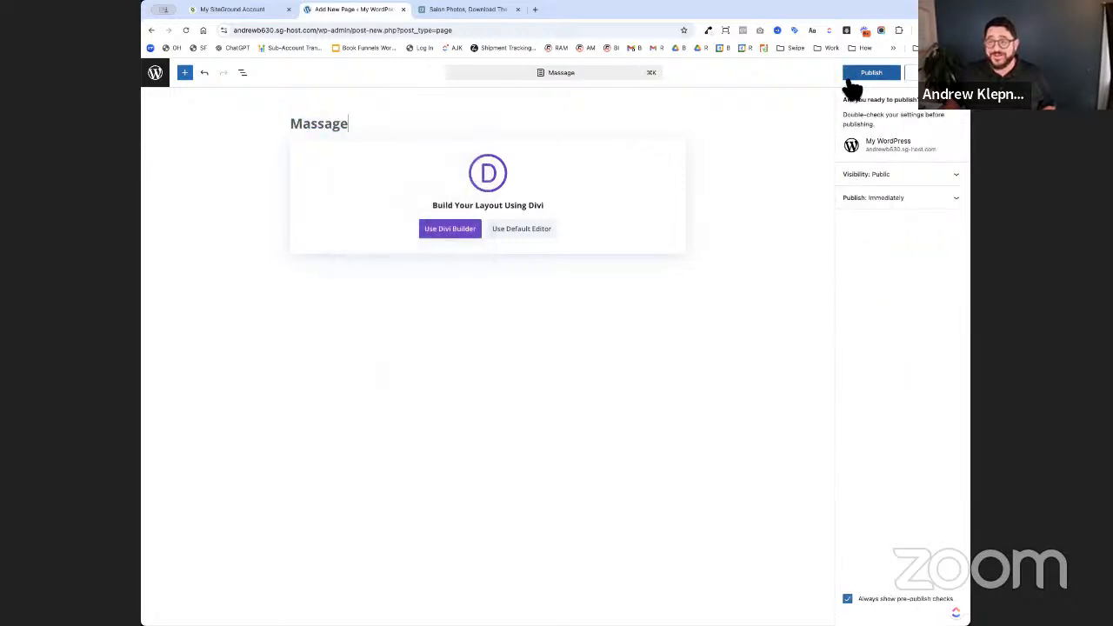
click(851, 78)
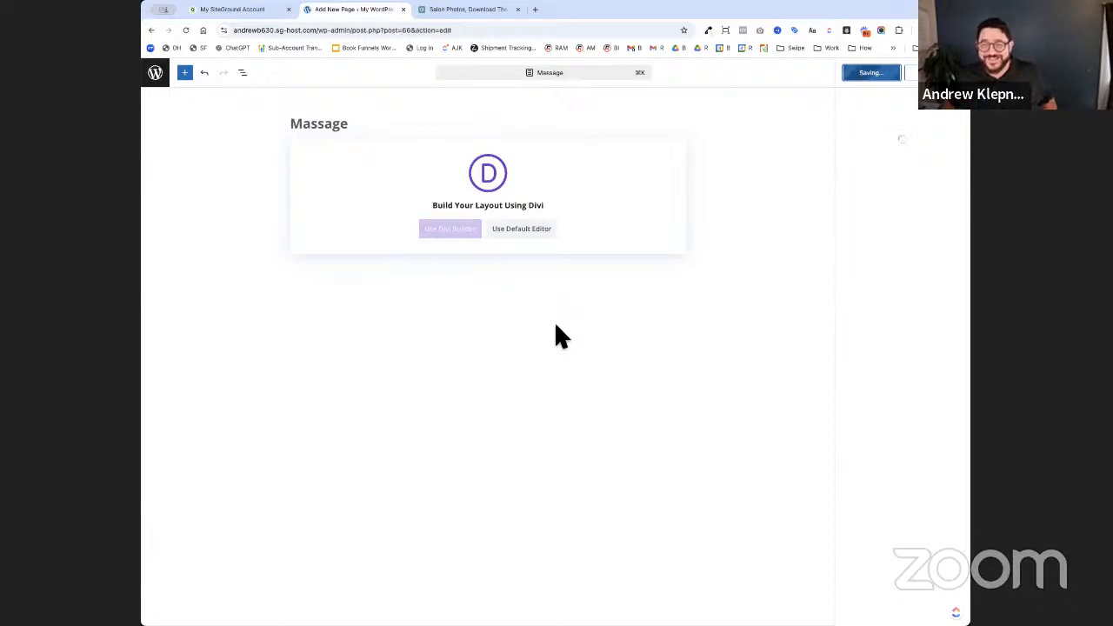
click(468, 230)
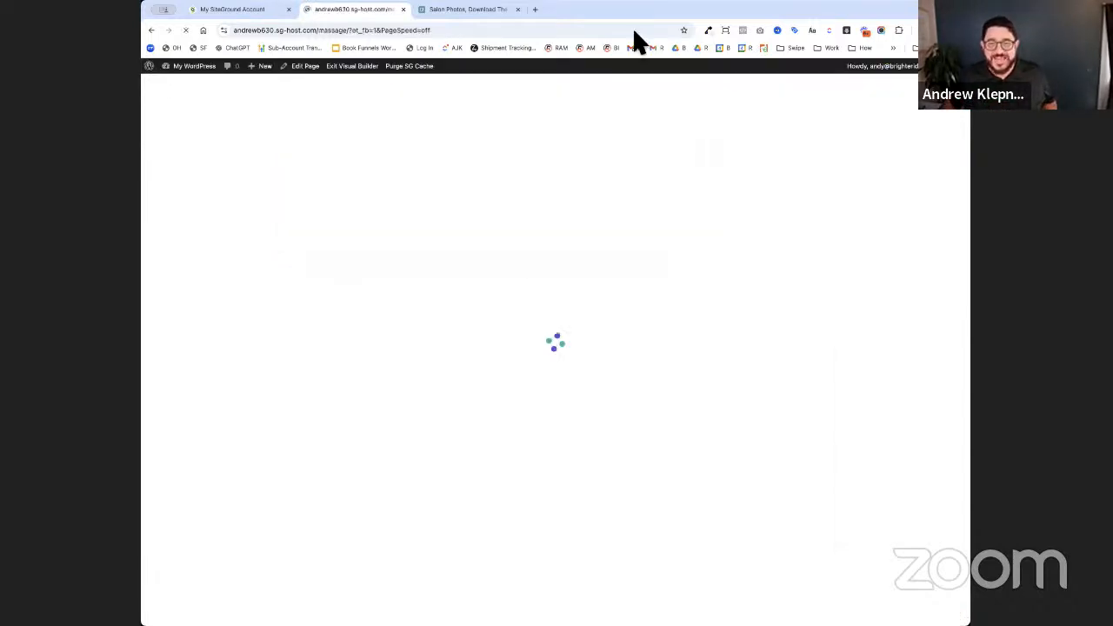
- Switch to Pexels, search its photos for "massage" and browse them for images suited to the Massage page
click(469, 10)
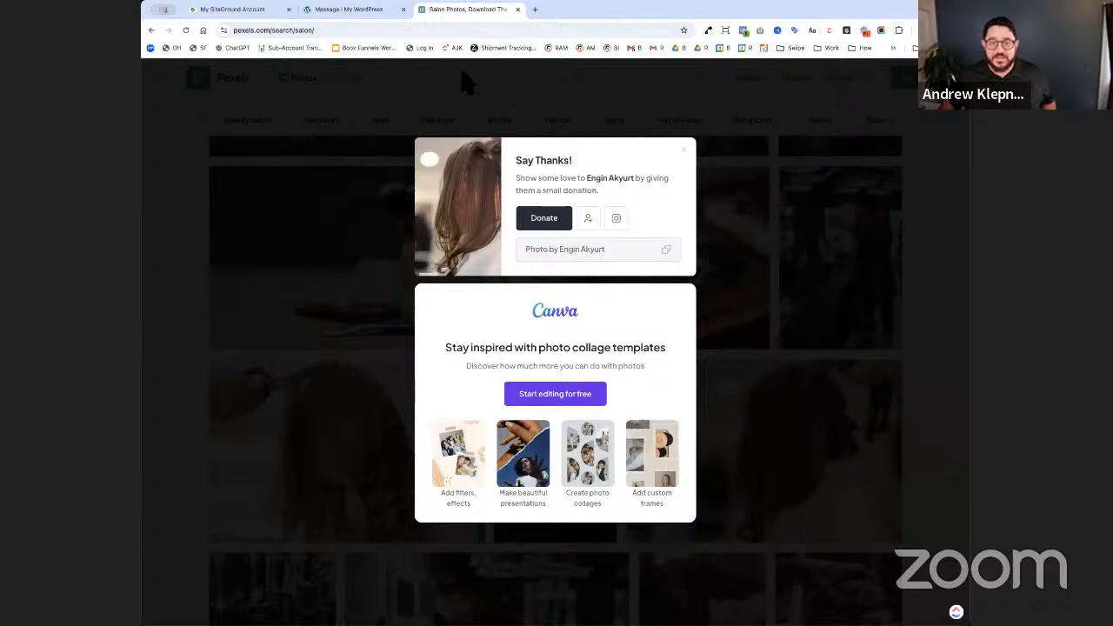
click(687, 155)
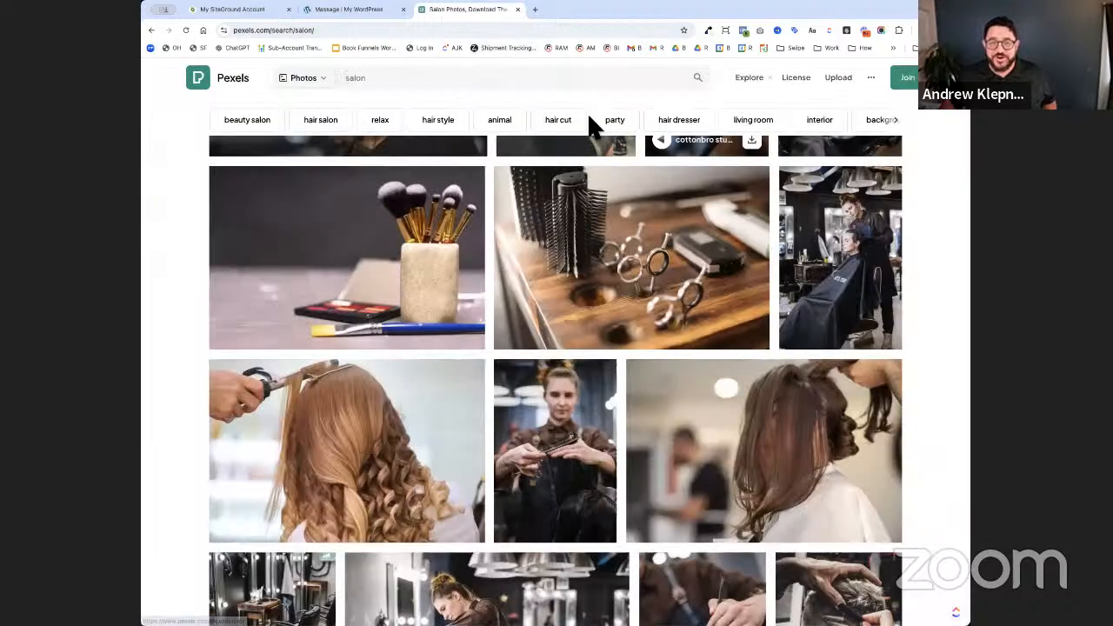
click(506, 87)
text(Massage)
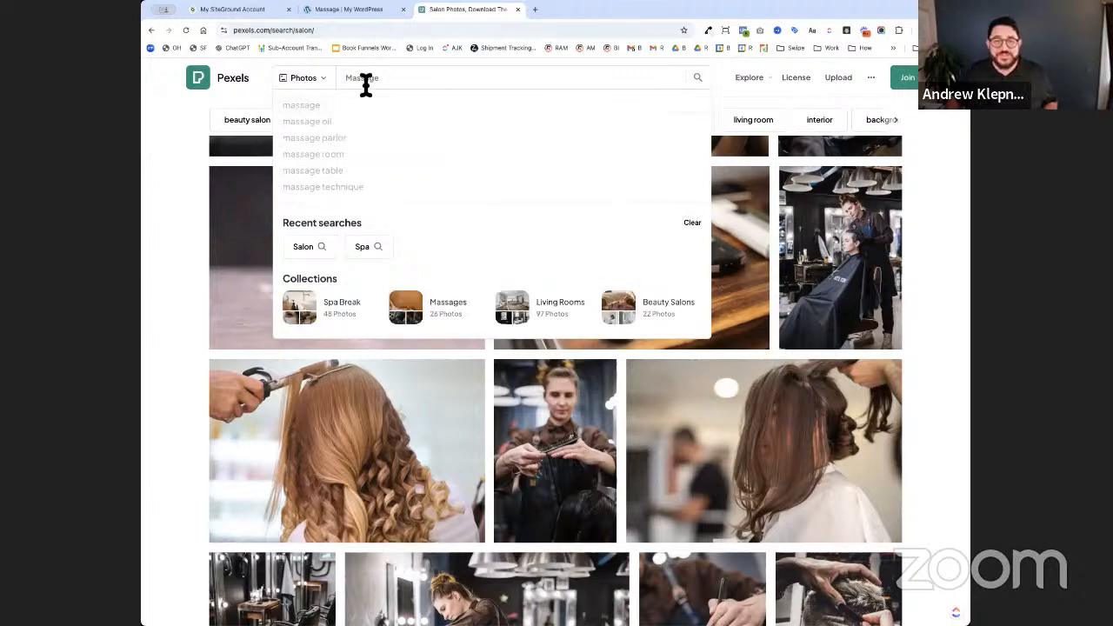
click(368, 105)
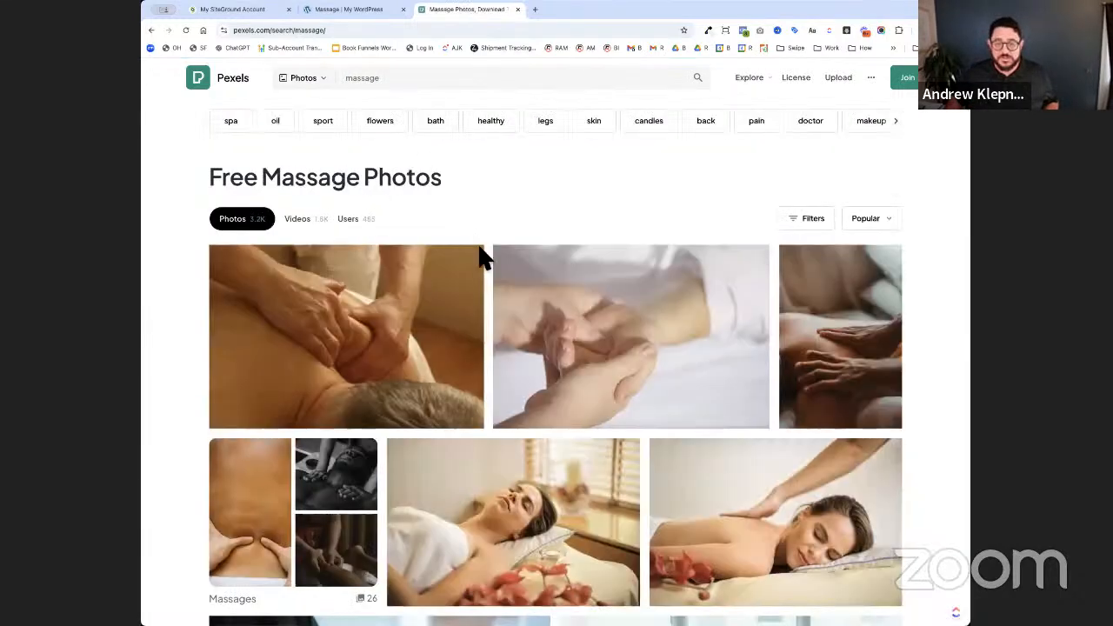
scroll(480, 249, down, 5)
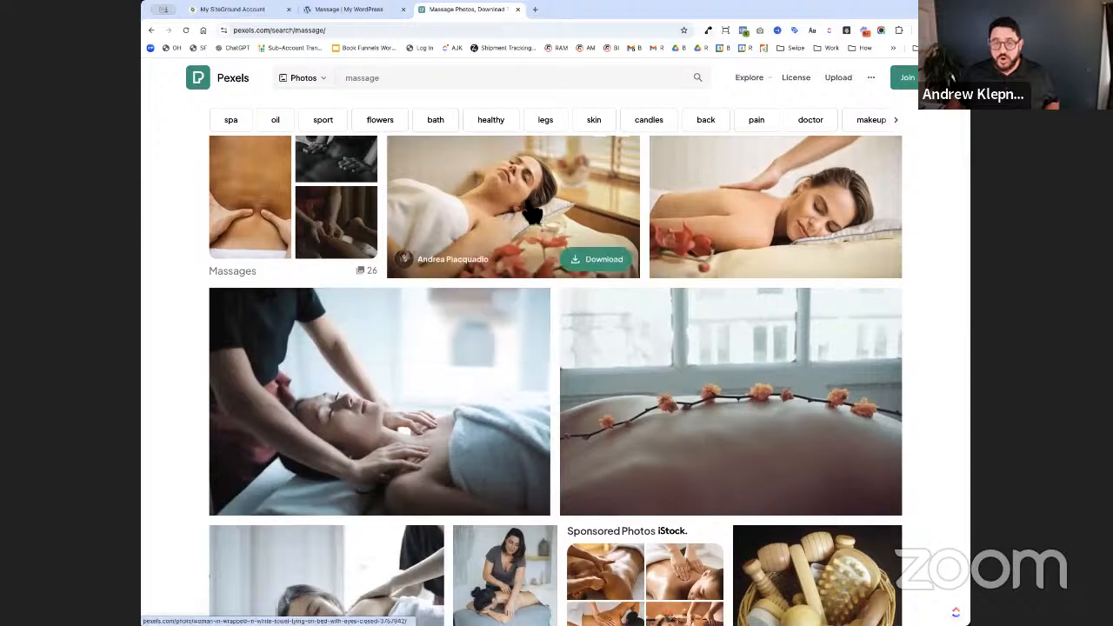
scroll(539, 286, down, 3)
scroll(536, 215, down, 4)
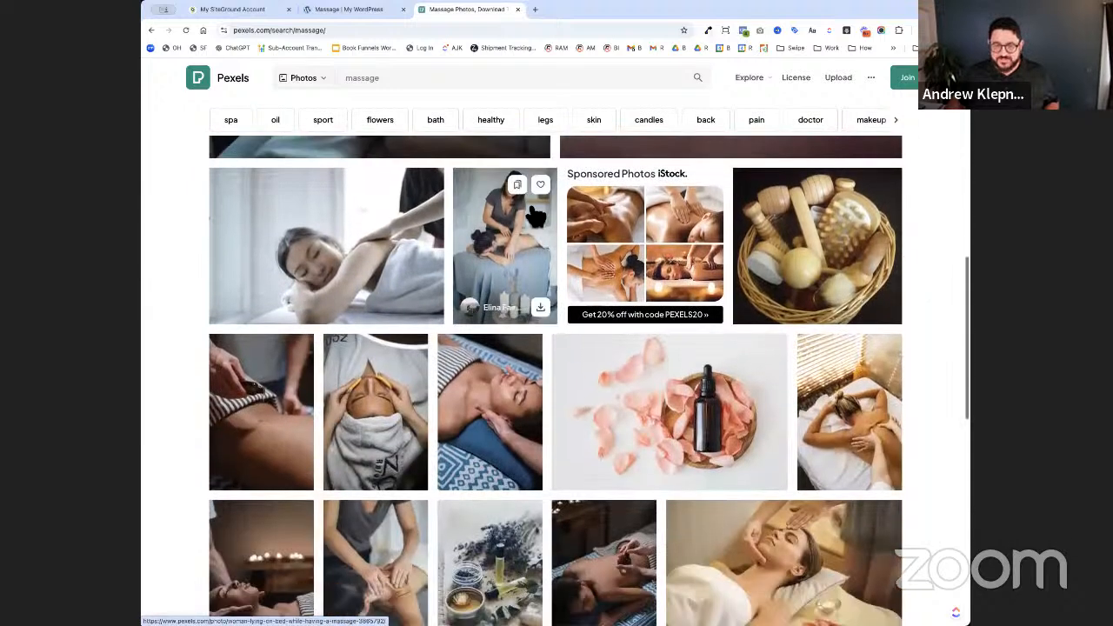
scroll(529, 205, down, 2)
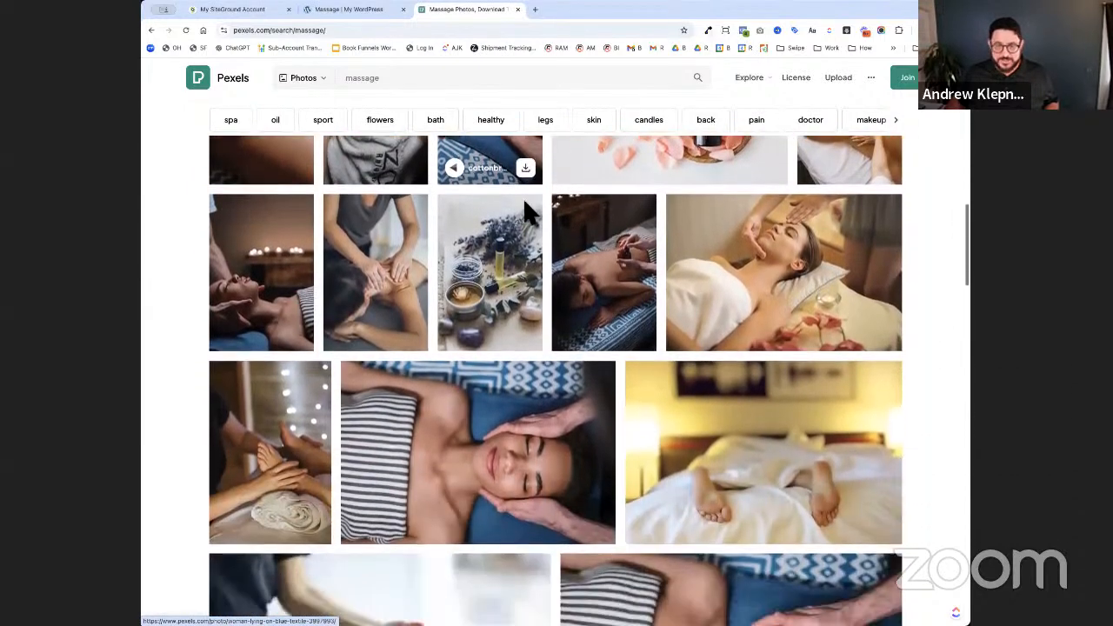
scroll(532, 209, up, 3)
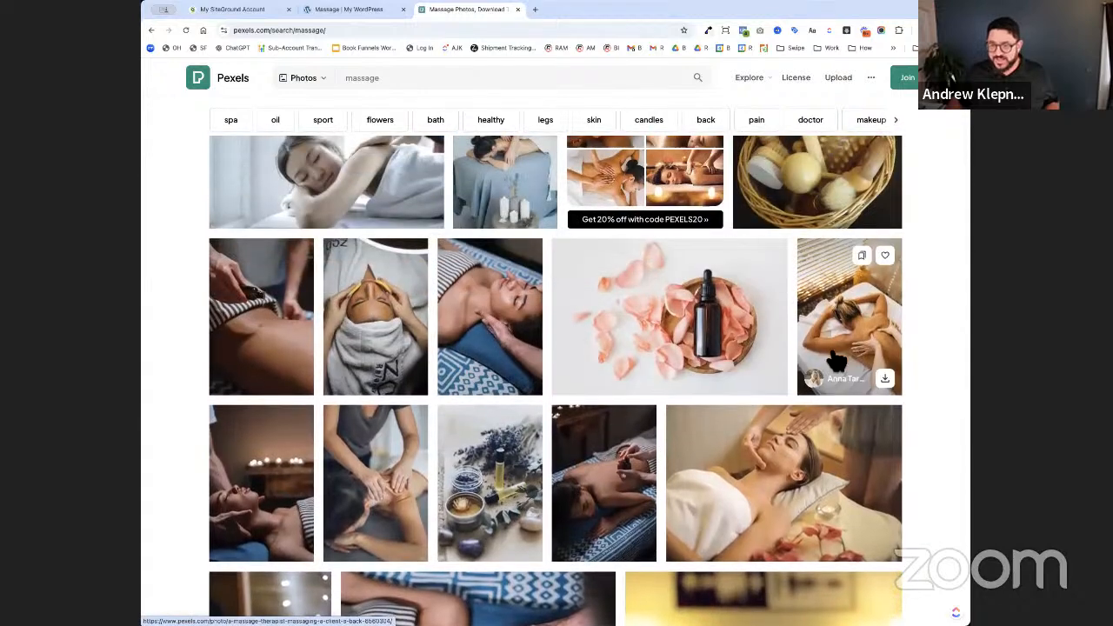
scroll(535, 215, up, 6)
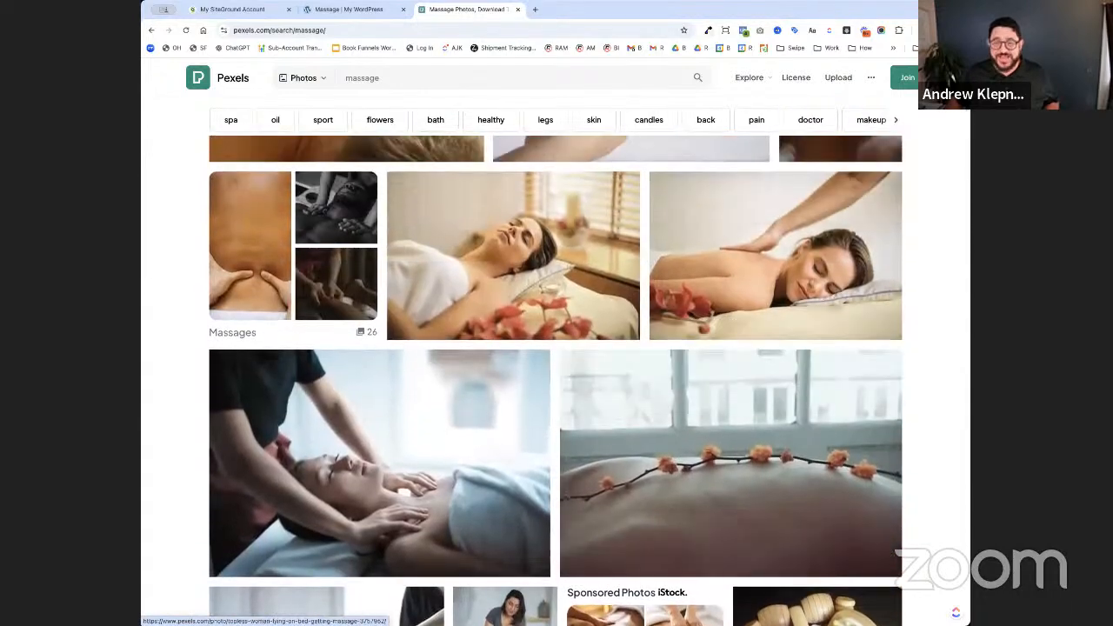
- Return to the Massage page, search the premade layouts for "spa" and open the Spa Service Page layout's details
click(352, 10)
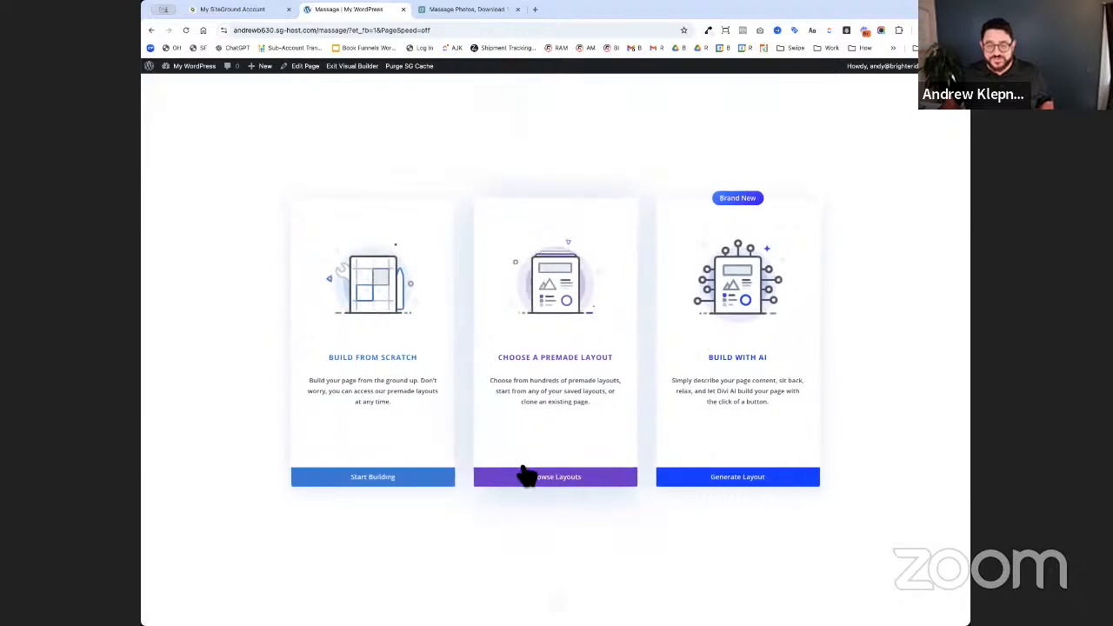
click(557, 481)
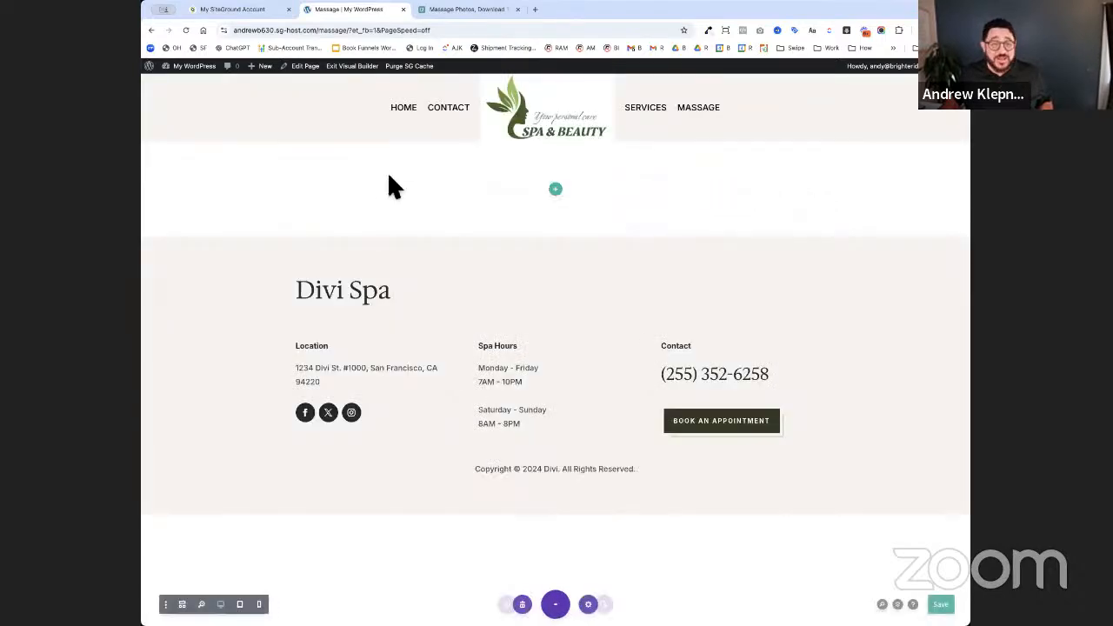
text(spa)
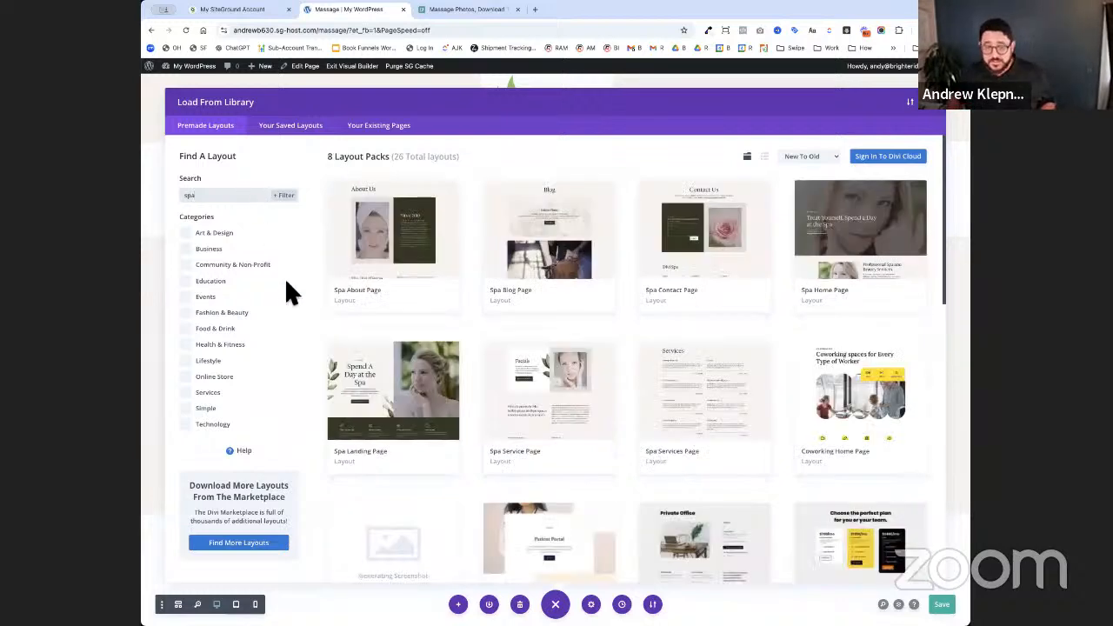
click(554, 470)
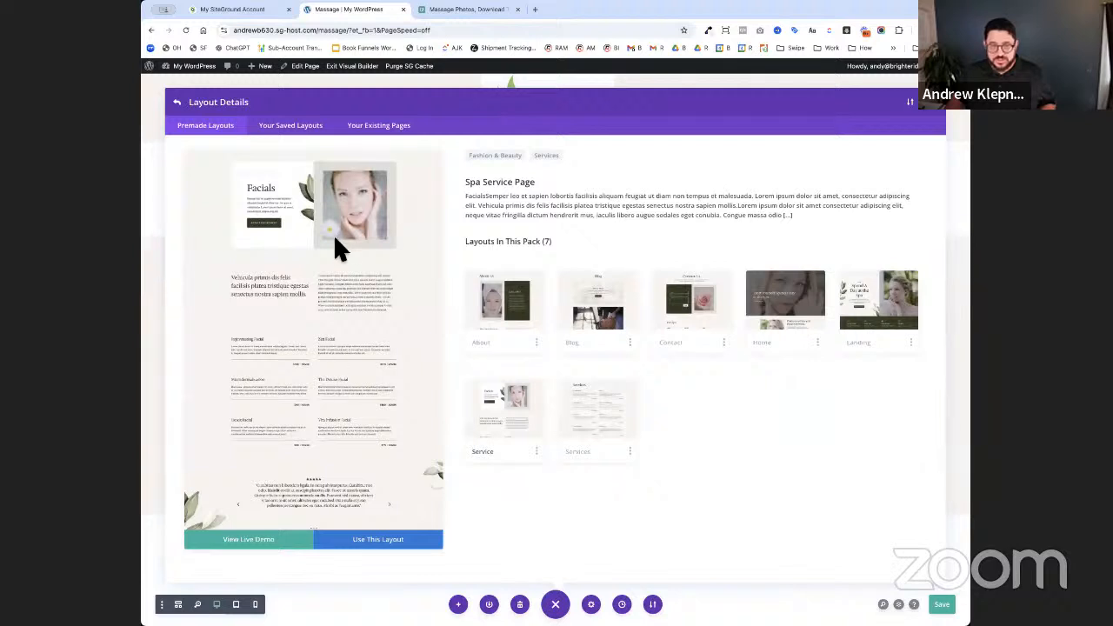
- Import the Spa Service Page layout with its design presets and change its hero heading to "Massage"
click(376, 541)
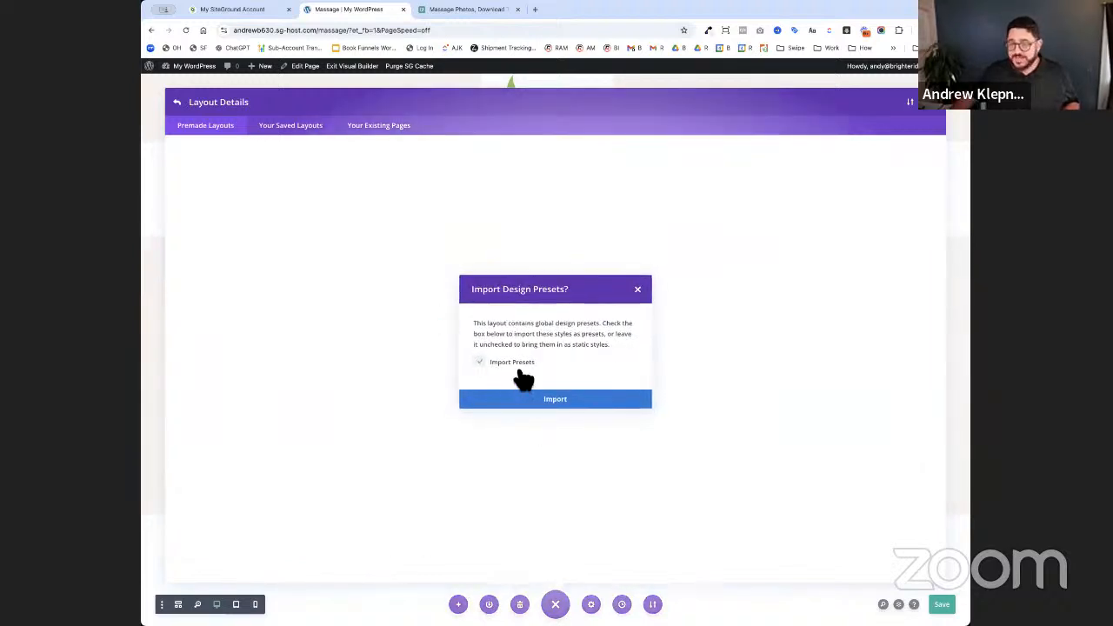
click(544, 403)
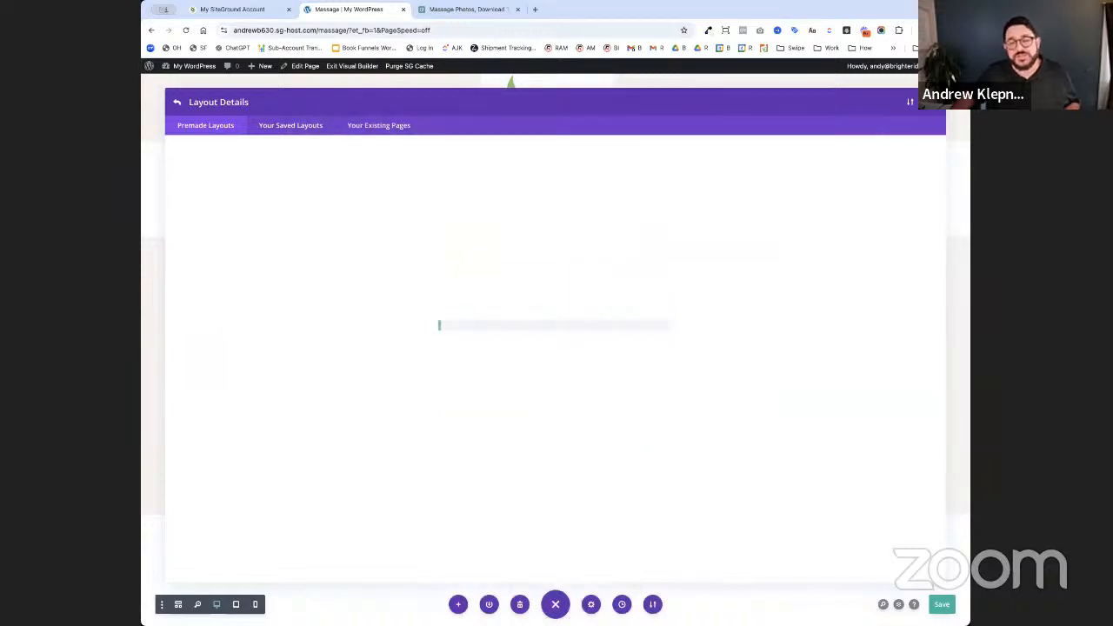
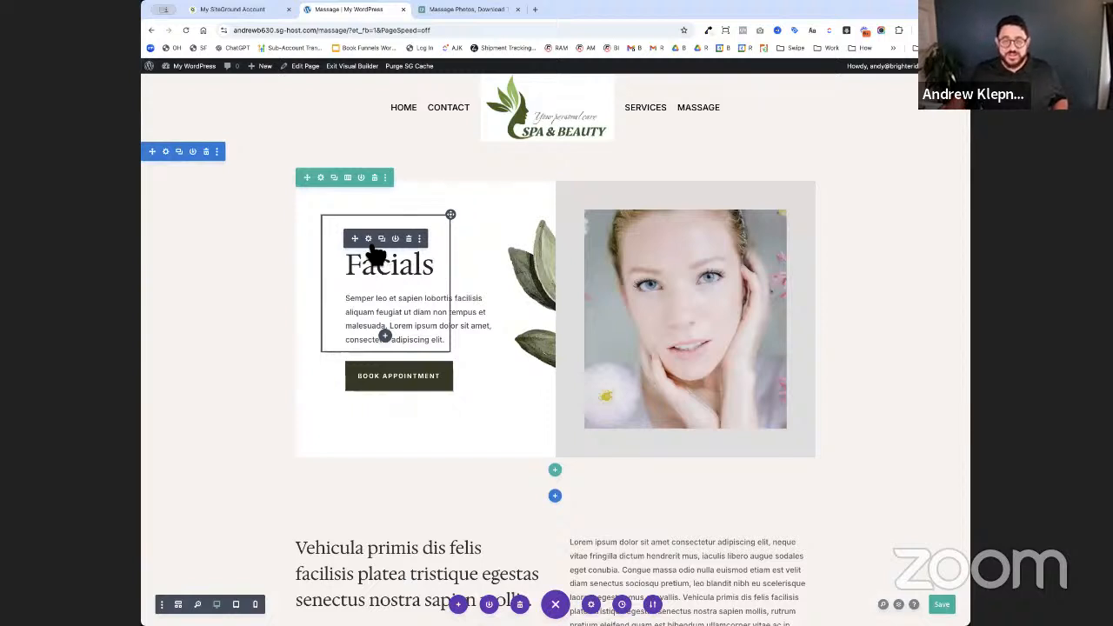
click(368, 240)
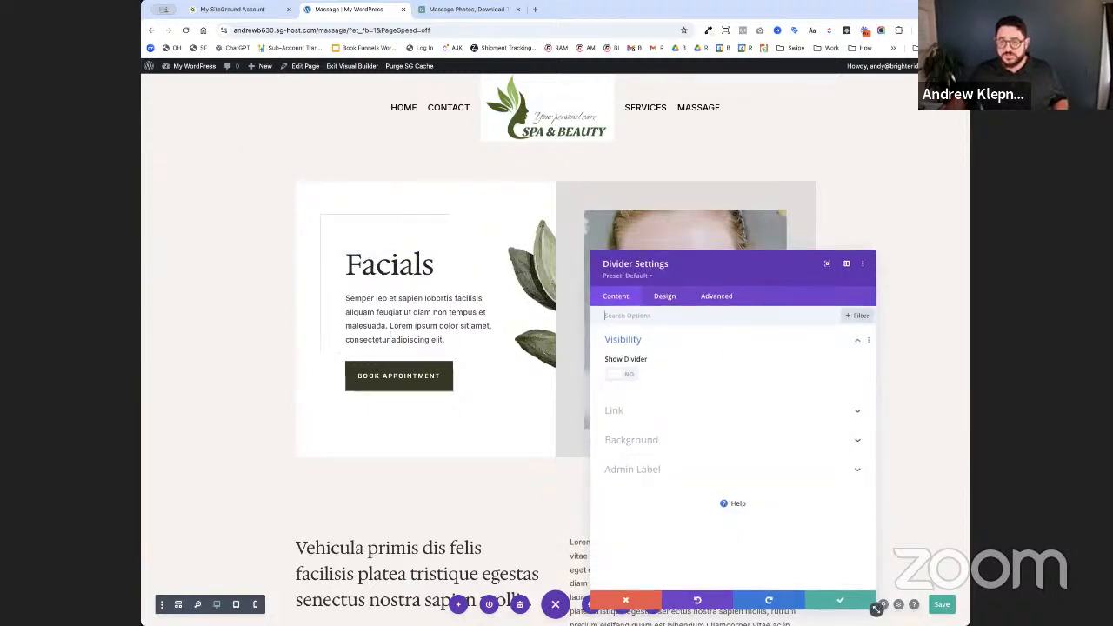
click(619, 600)
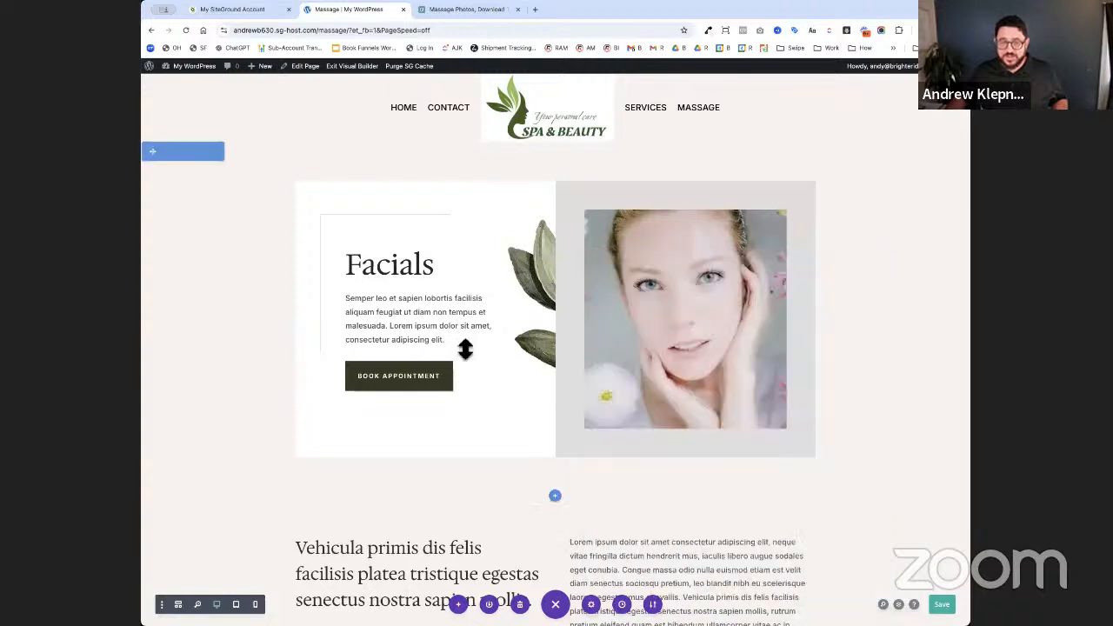
double_click(498, 274)
text(Massage)
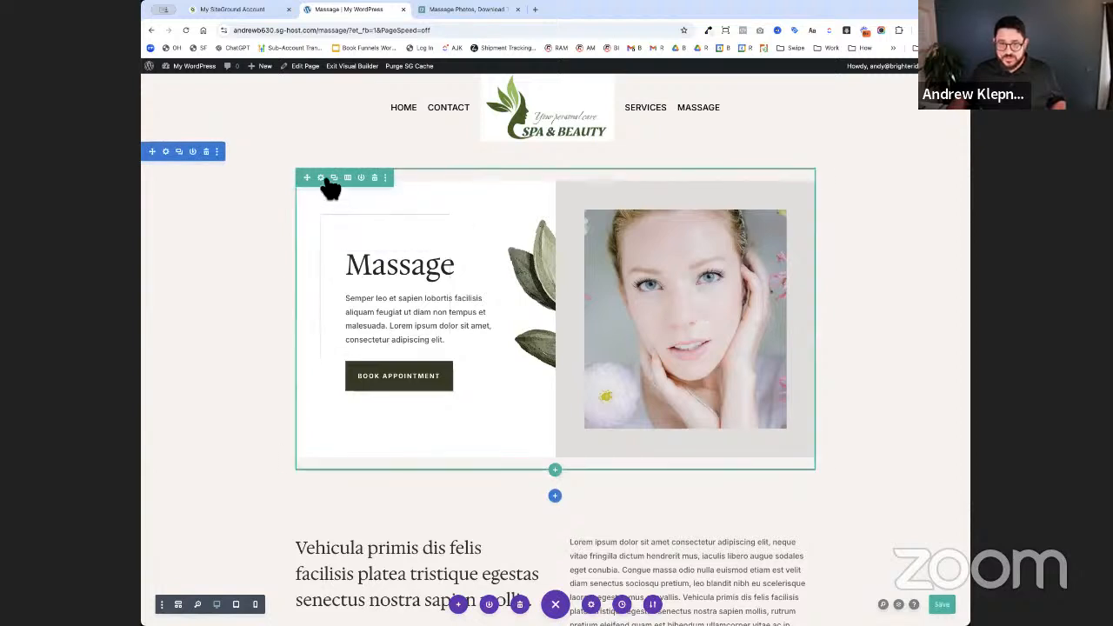
- Open the background image settings of the second column in the hero row
click(321, 178)
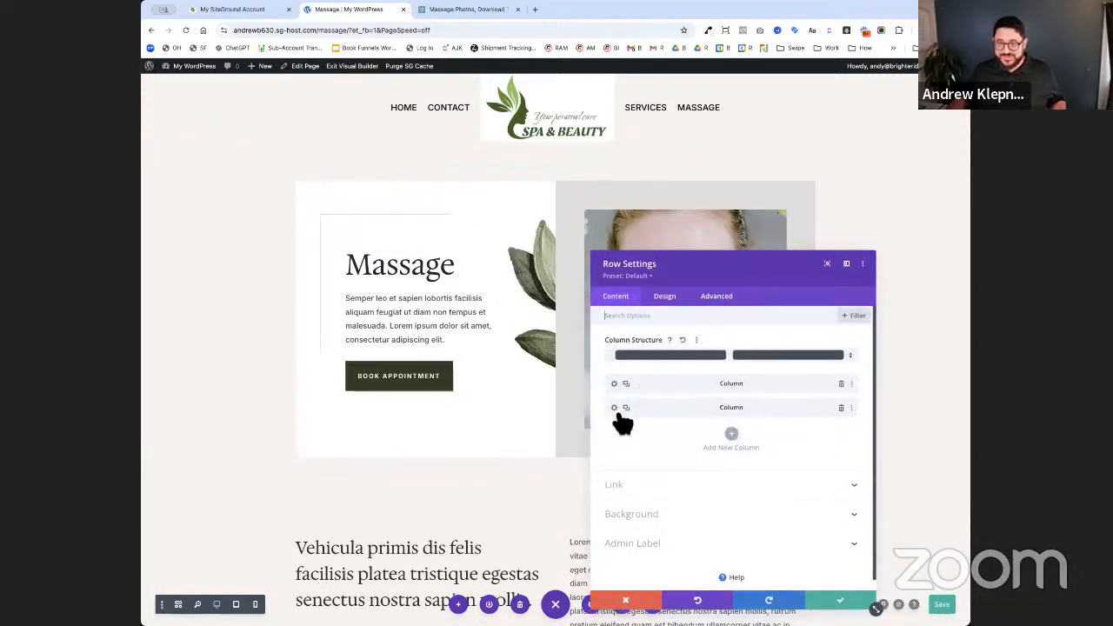
click(620, 409)
click(674, 461)
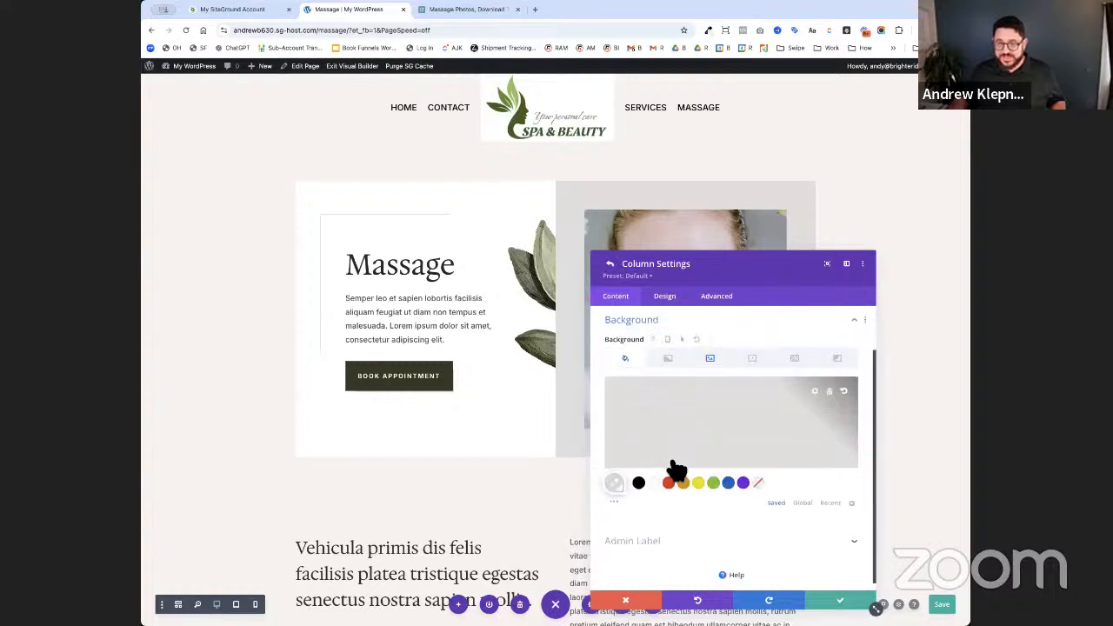
click(709, 358)
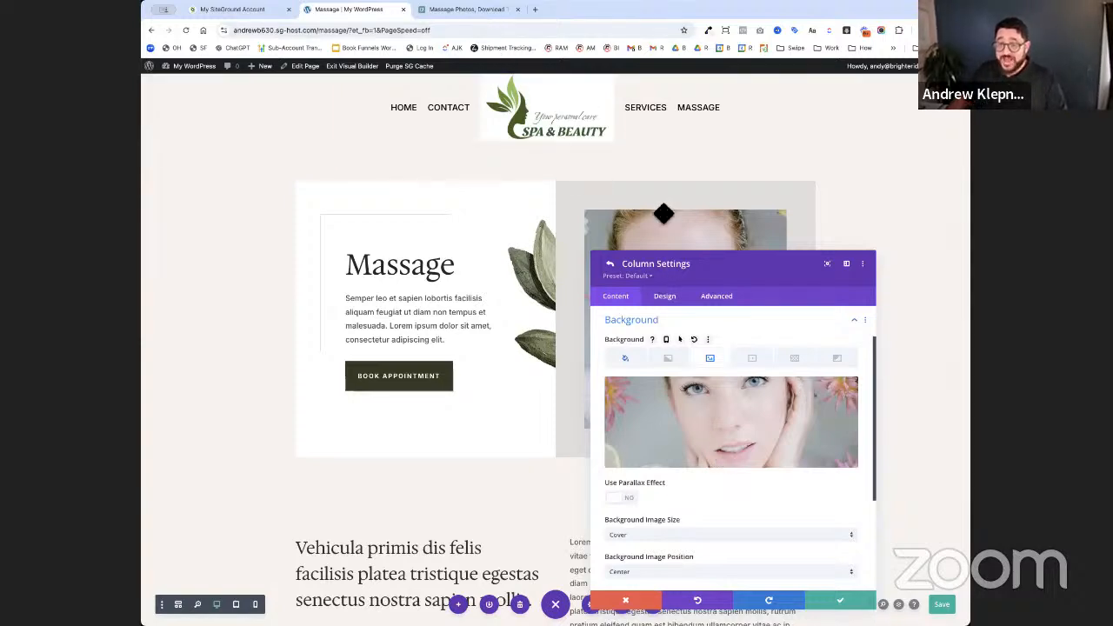
- Switch to the Pexels massage results, browse them and download the photo of a woman getting a back massage beside red flowers
click(467, 10)
scroll(657, 397, up, 3)
scroll(657, 397, down, 10)
scroll(661, 402, down, 15)
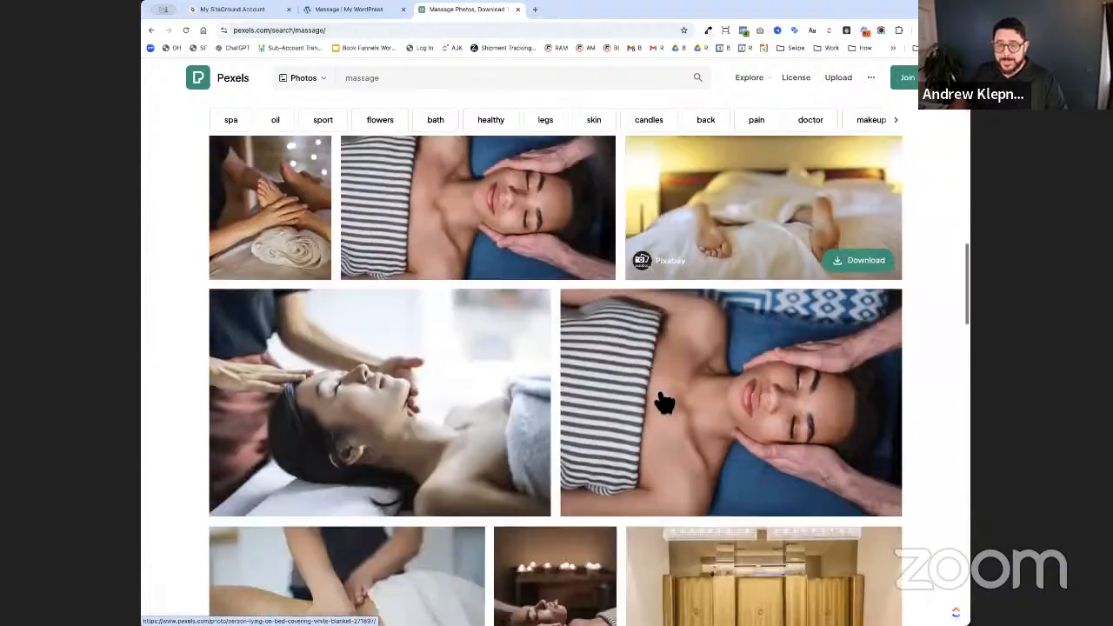
scroll(663, 401, down, 15)
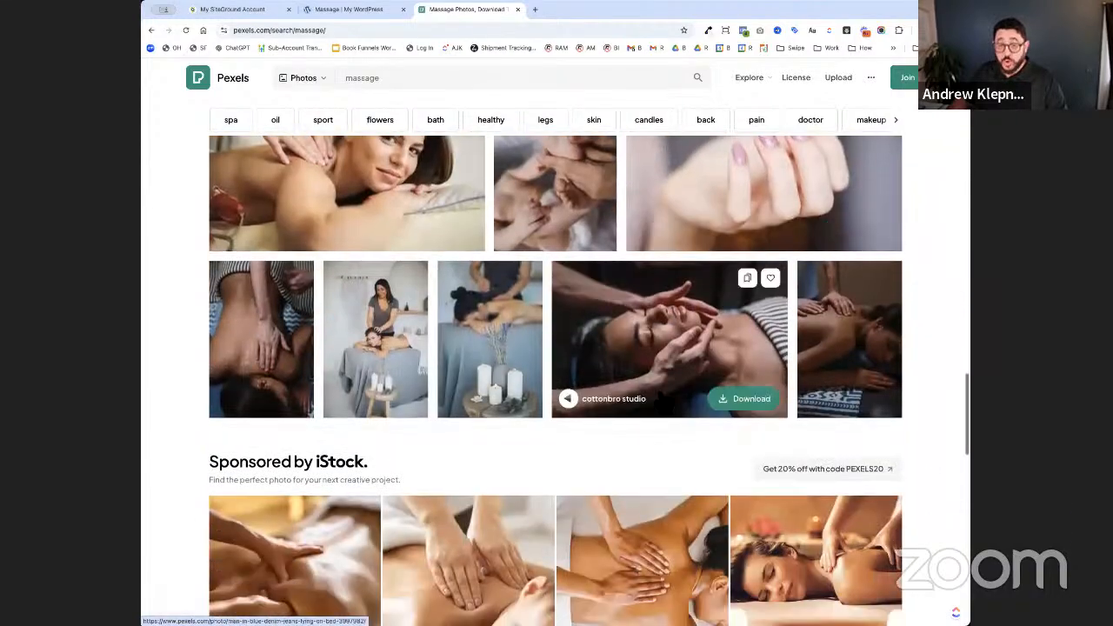
scroll(661, 402, up, 3)
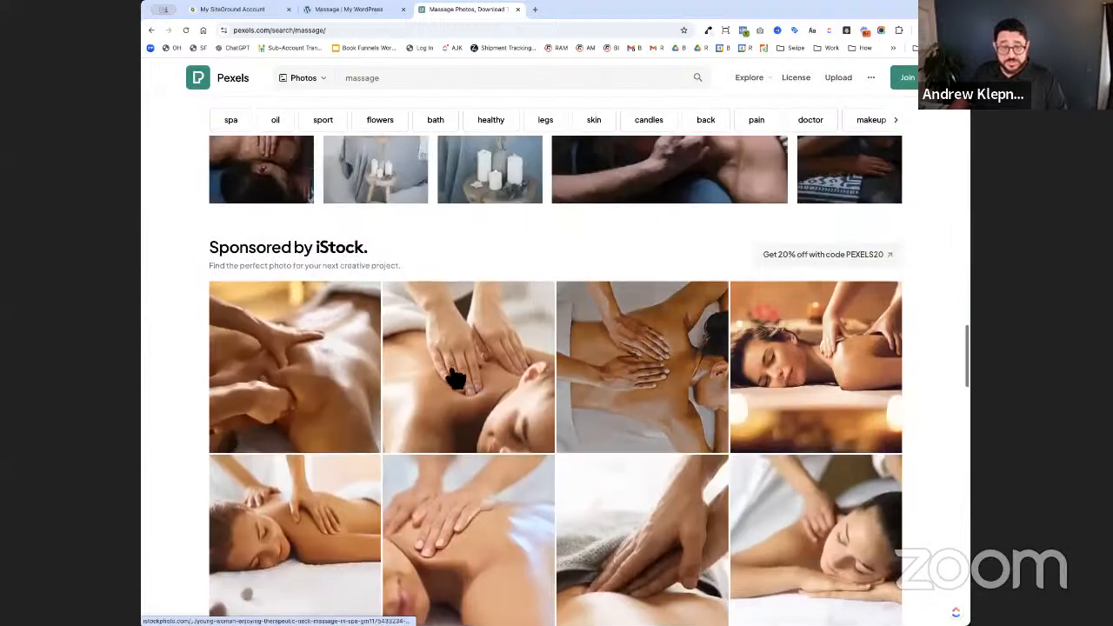
click(330, 363)
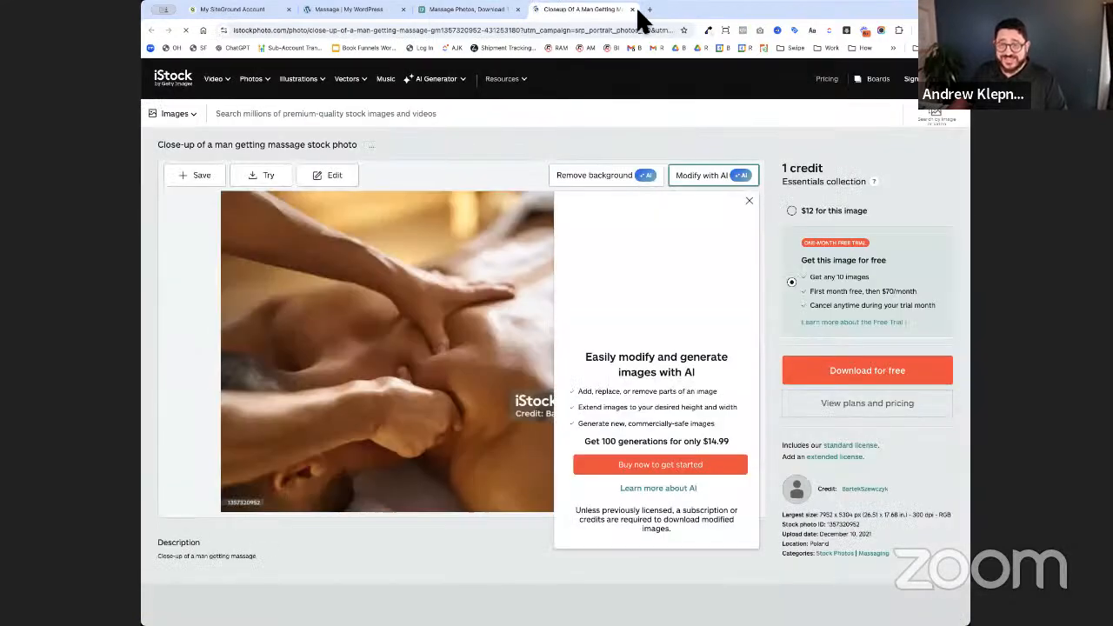
click(632, 11)
scroll(737, 370, down, 5)
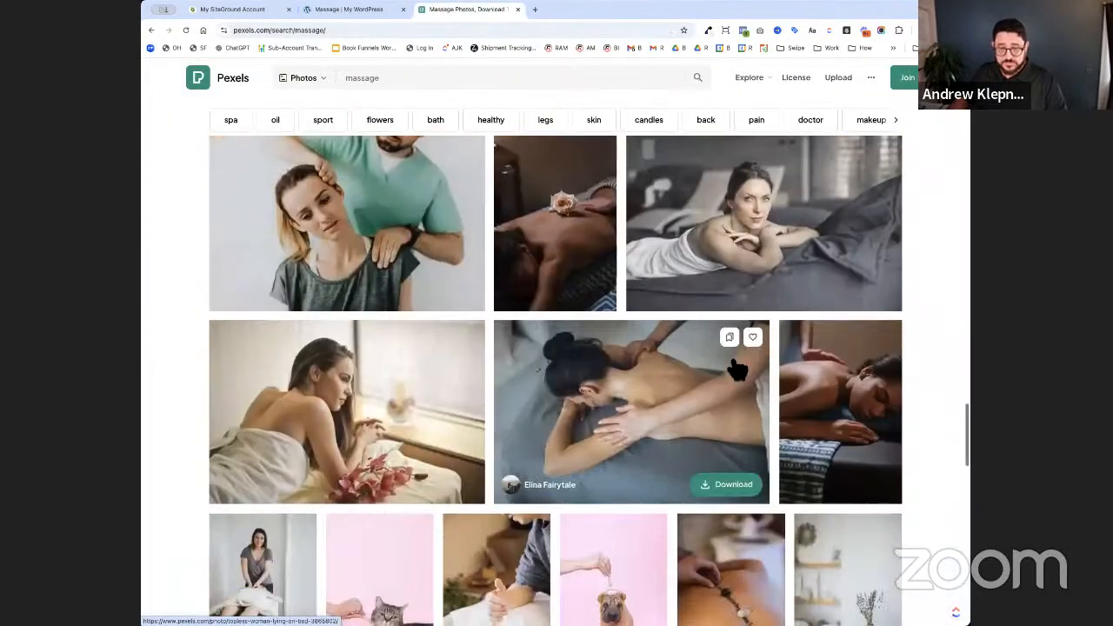
scroll(737, 369, down, 6)
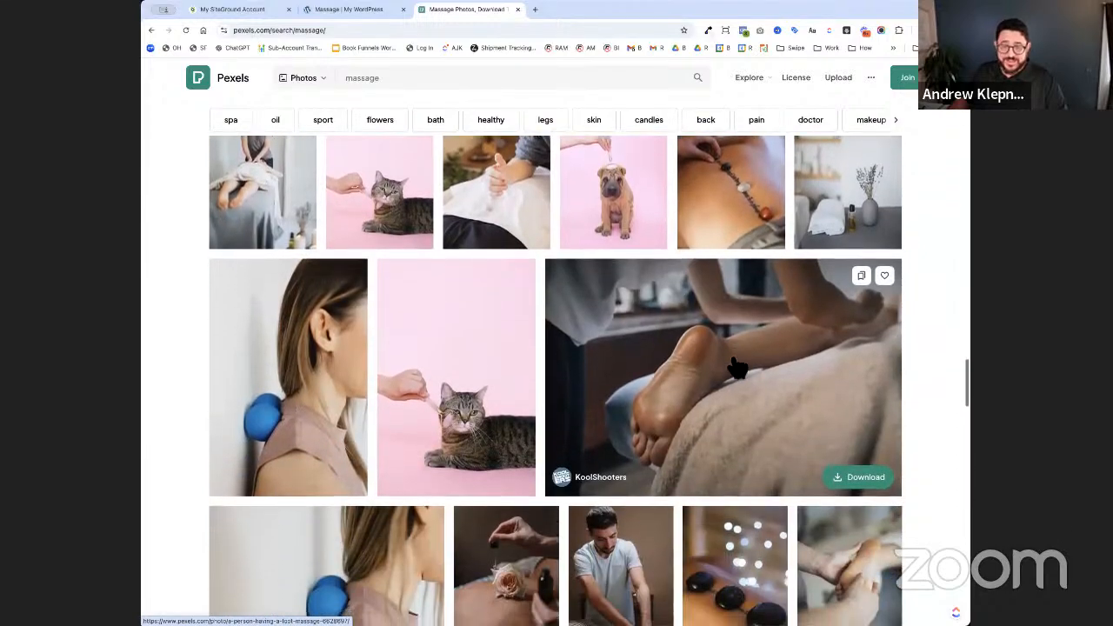
scroll(737, 369, down, 5)
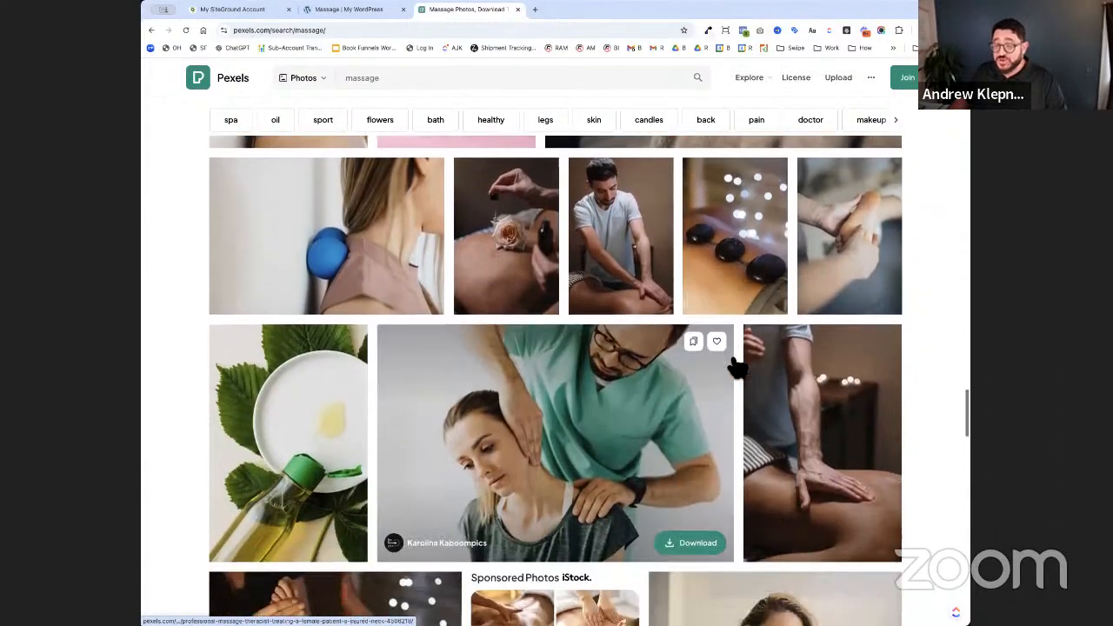
scroll(737, 370, down, 4)
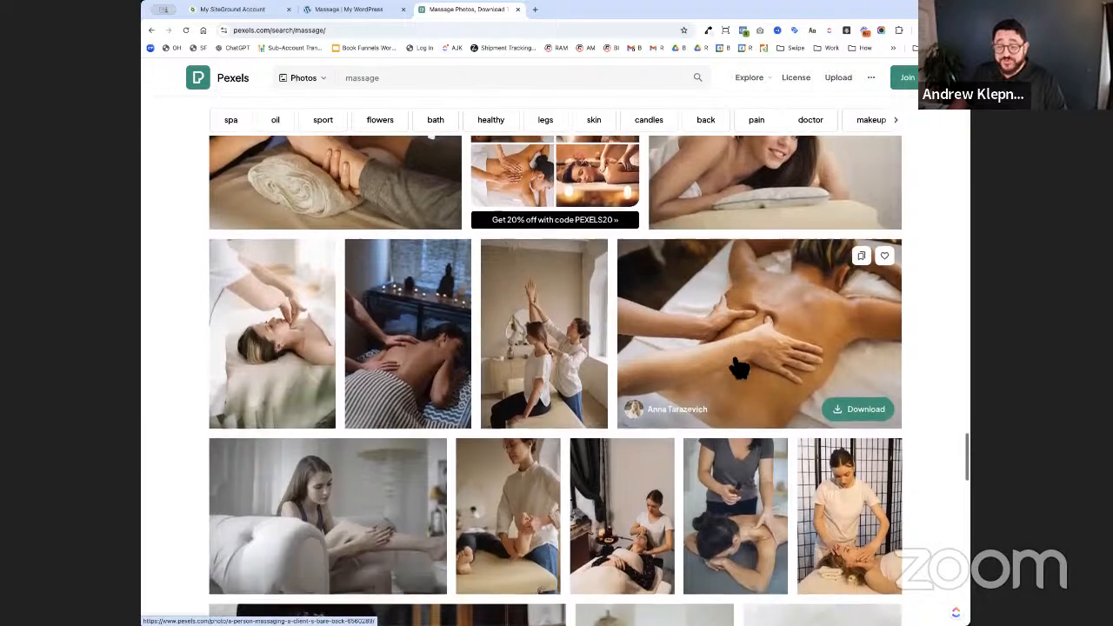
scroll(738, 369, up, 15)
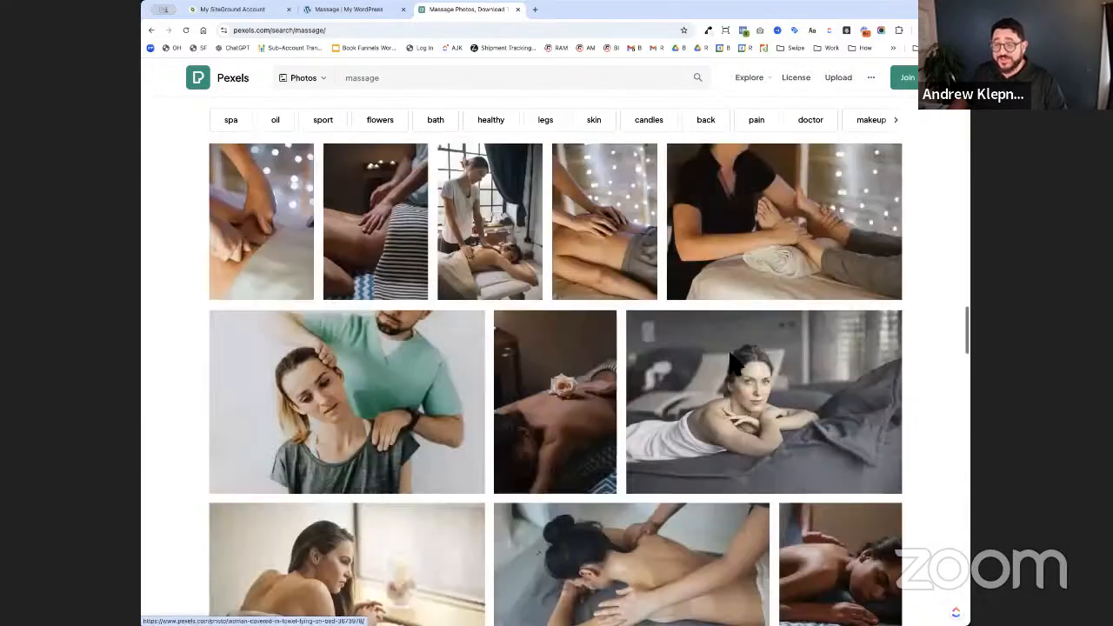
scroll(737, 370, down, 8)
scroll(738, 370, up, 2)
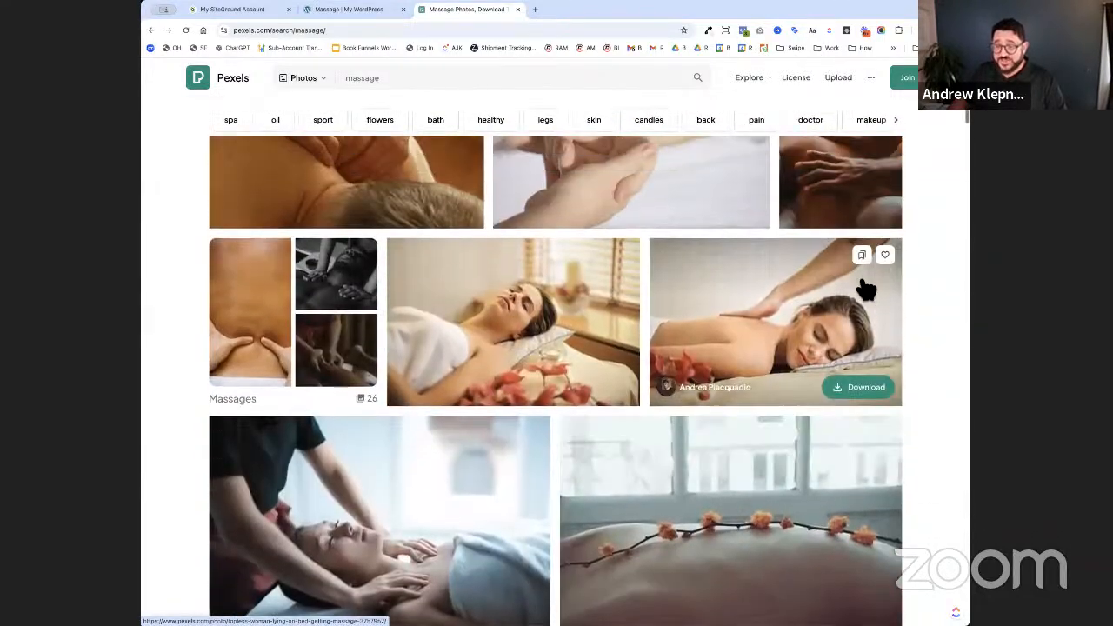
click(864, 389)
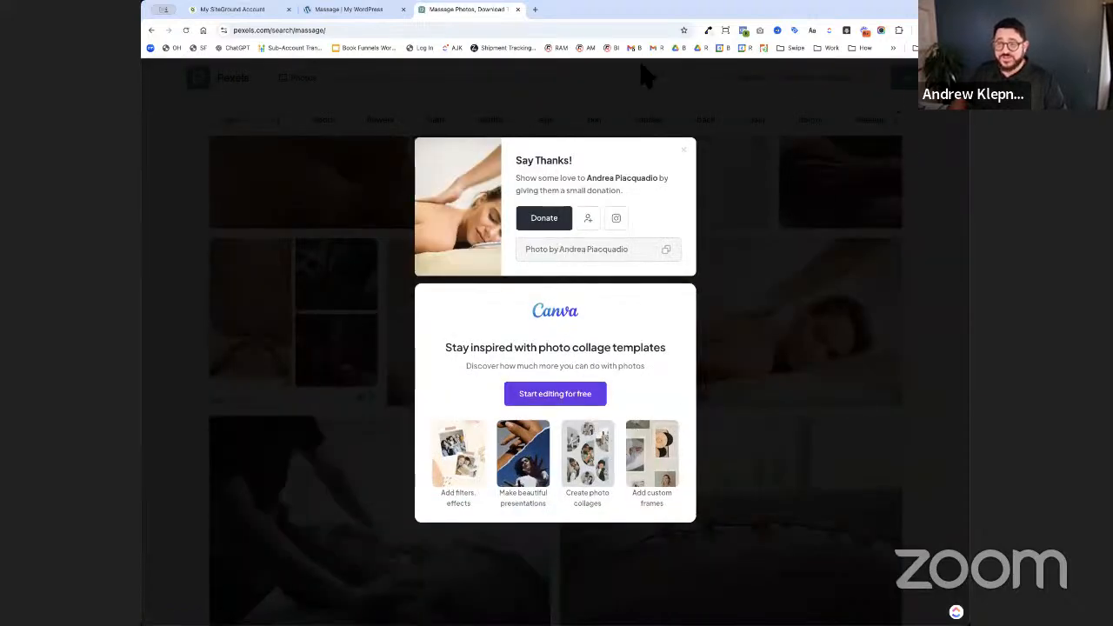
- Return to the Massage page, upload the downloaded photo as the hero column's background image and save the row settings
click(376, 10)
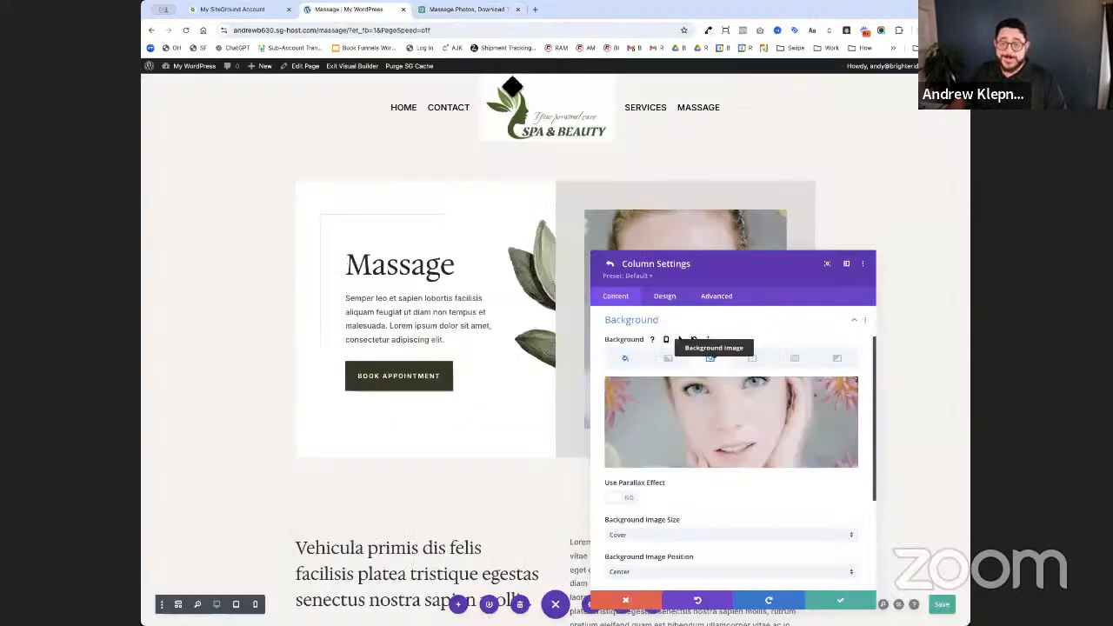
click(748, 445)
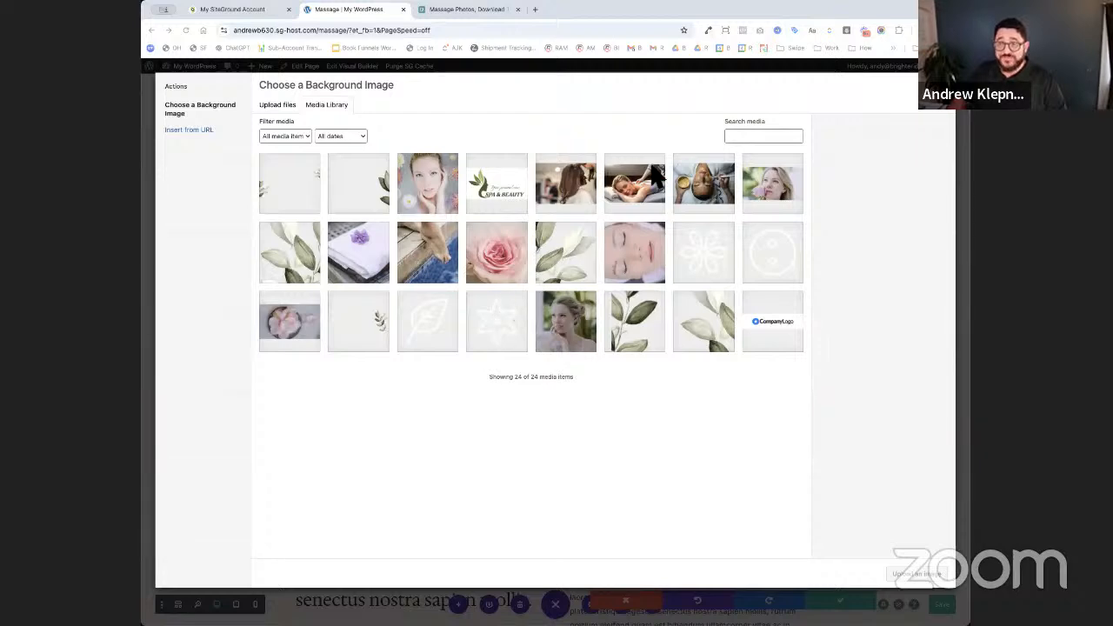
drag(312, 370, 344, 387)
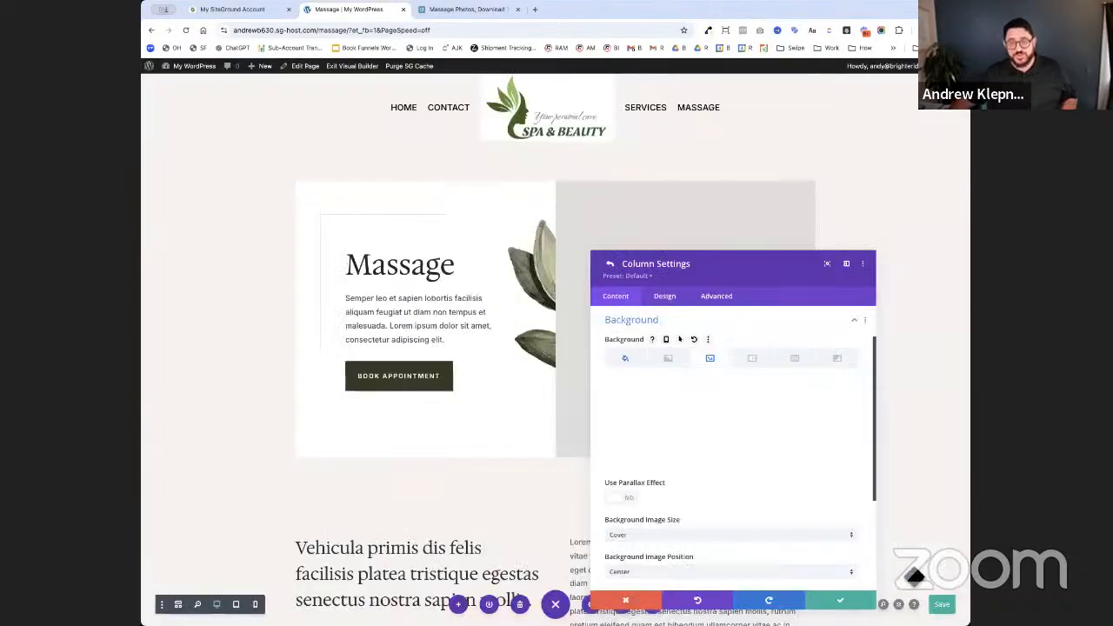
click(917, 575)
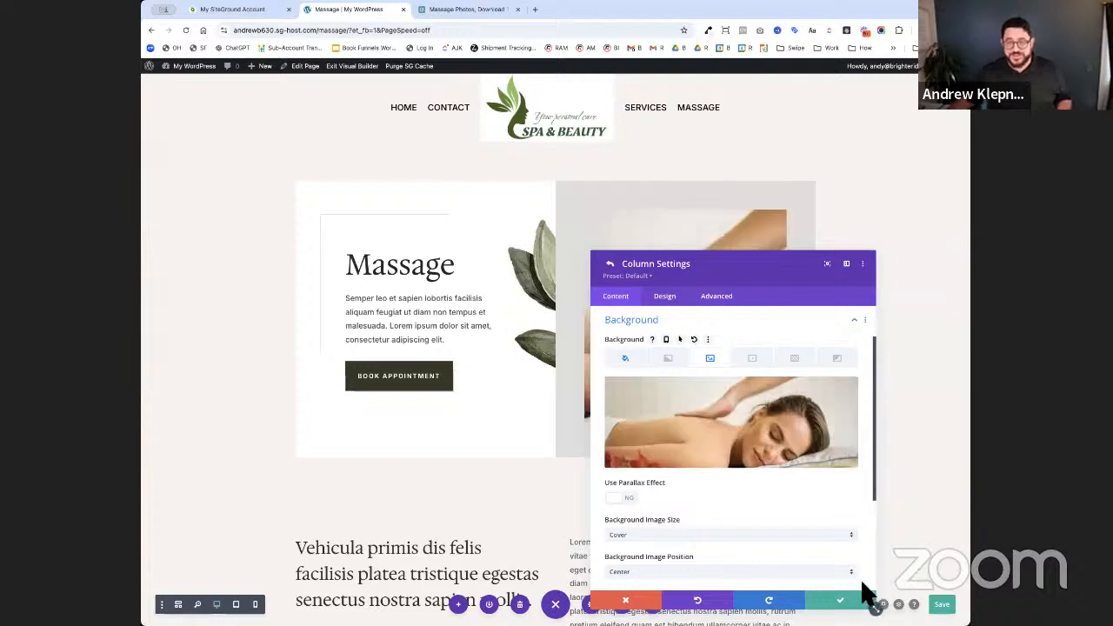
click(871, 600)
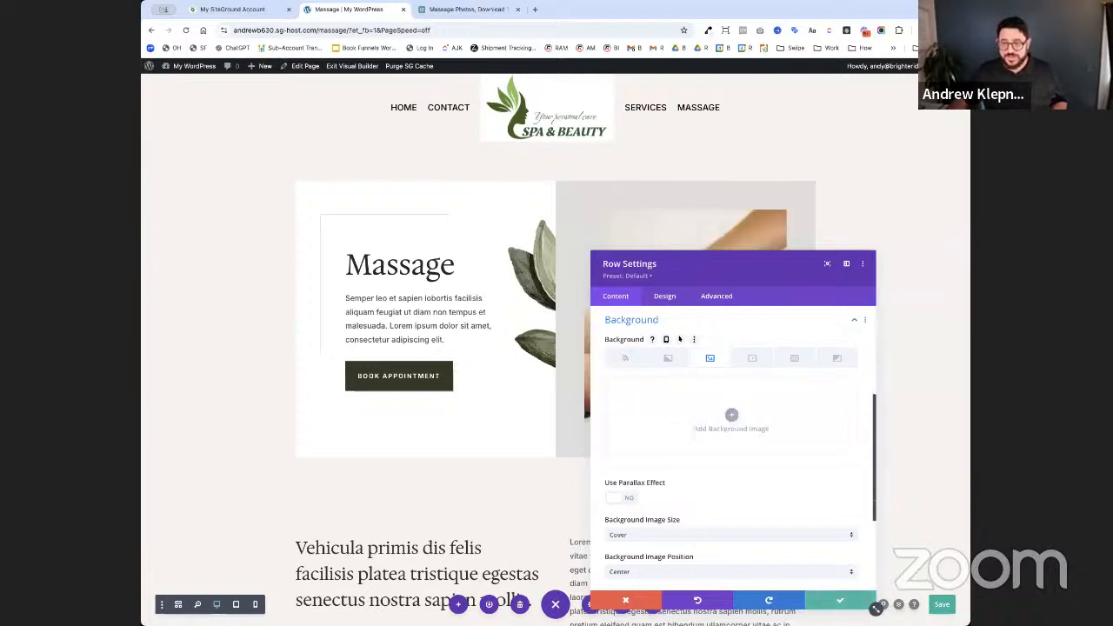
click(840, 600)
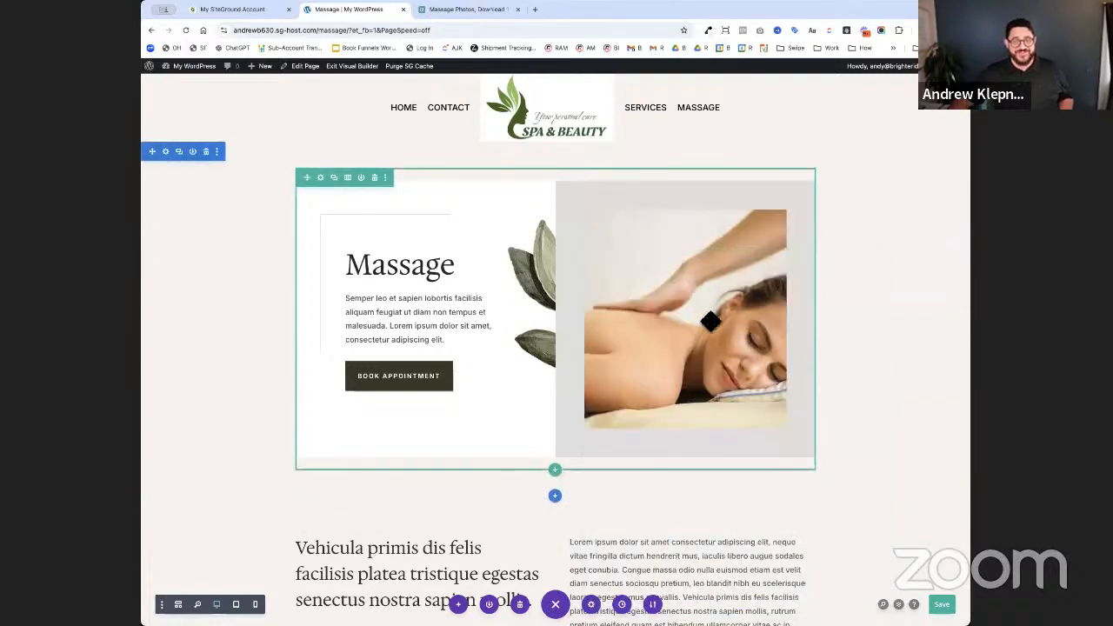
- Remove the layout's duplicate footer section from the end of the Massage page, save the page and exit the Visual Builder
scroll(704, 334, down, 3)
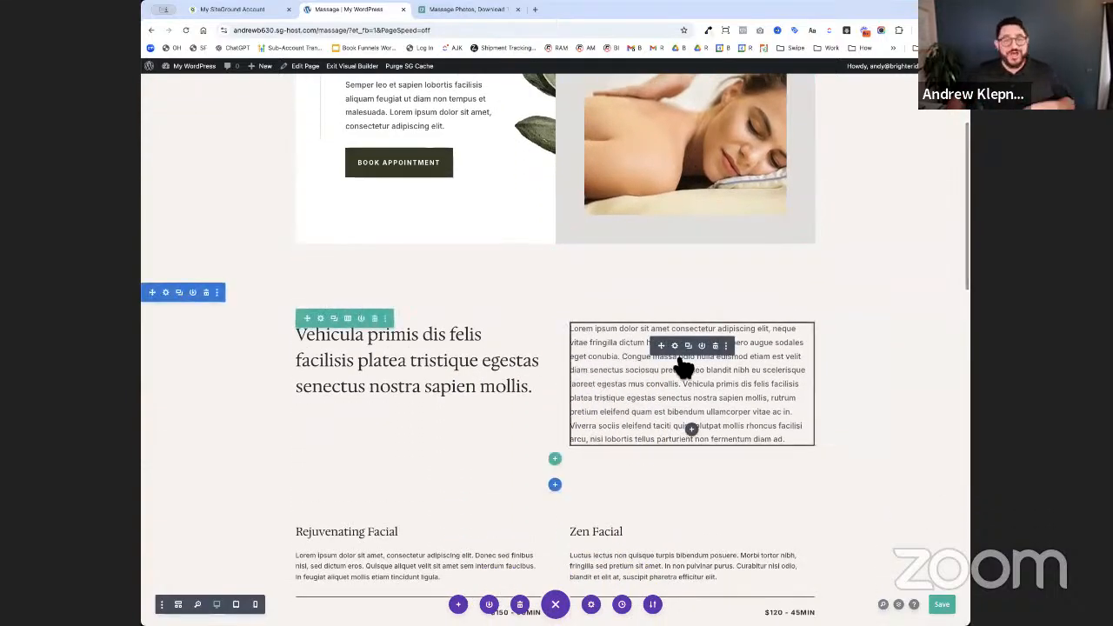
scroll(683, 363, down, 10)
scroll(684, 366, down, 5)
scroll(684, 365, up, 15)
scroll(683, 365, down, 15)
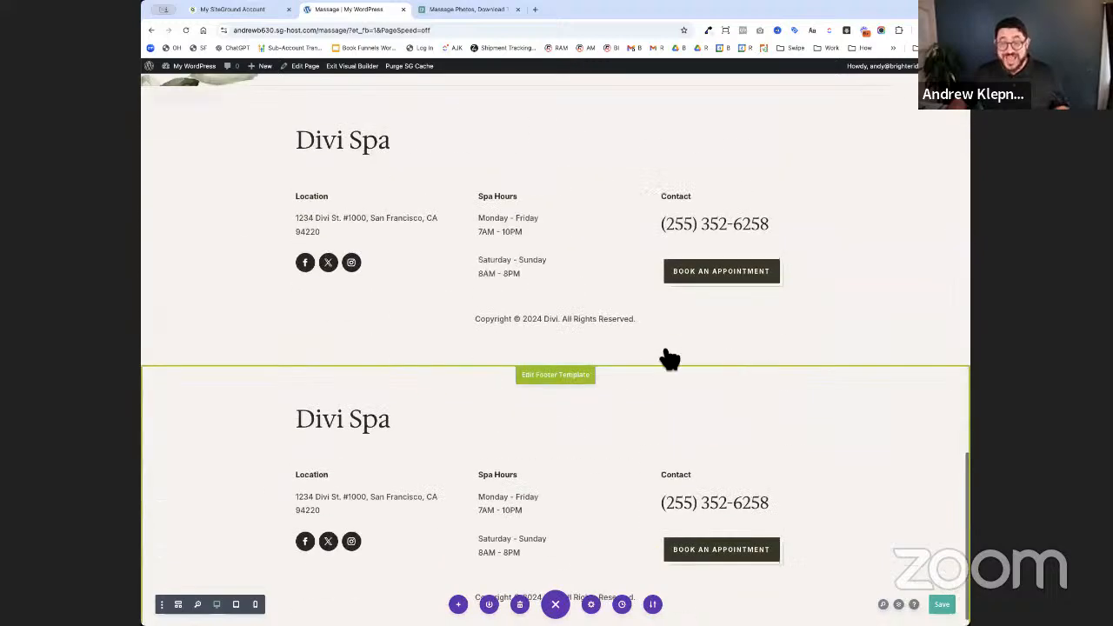
scroll(556, 293, up, 1)
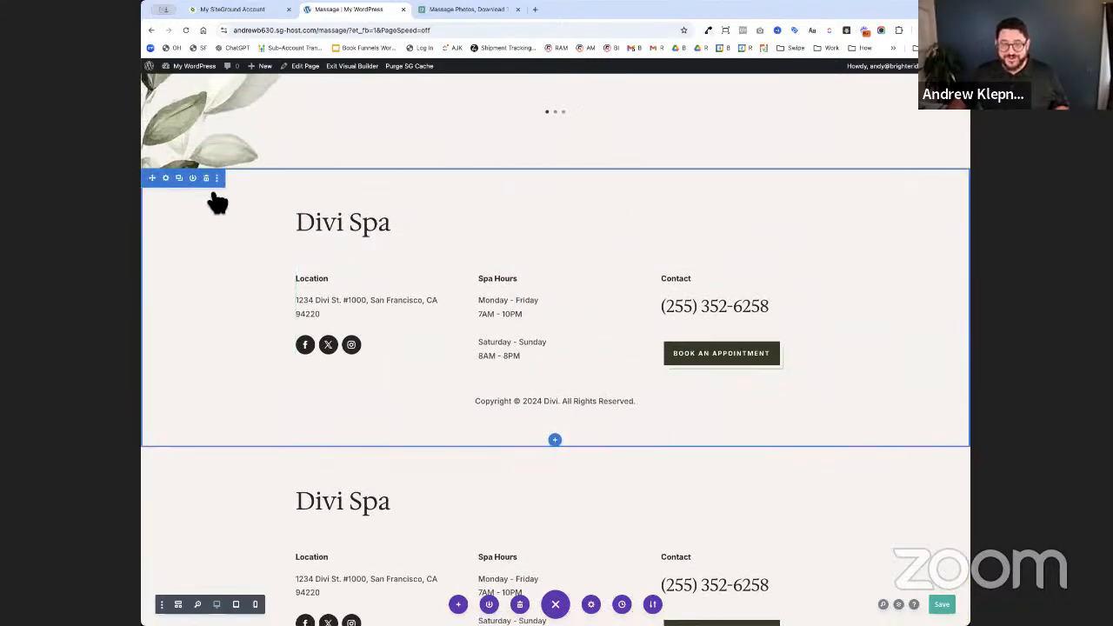
scroll(219, 211, up, 2)
click(942, 603)
scroll(924, 511, up, 20)
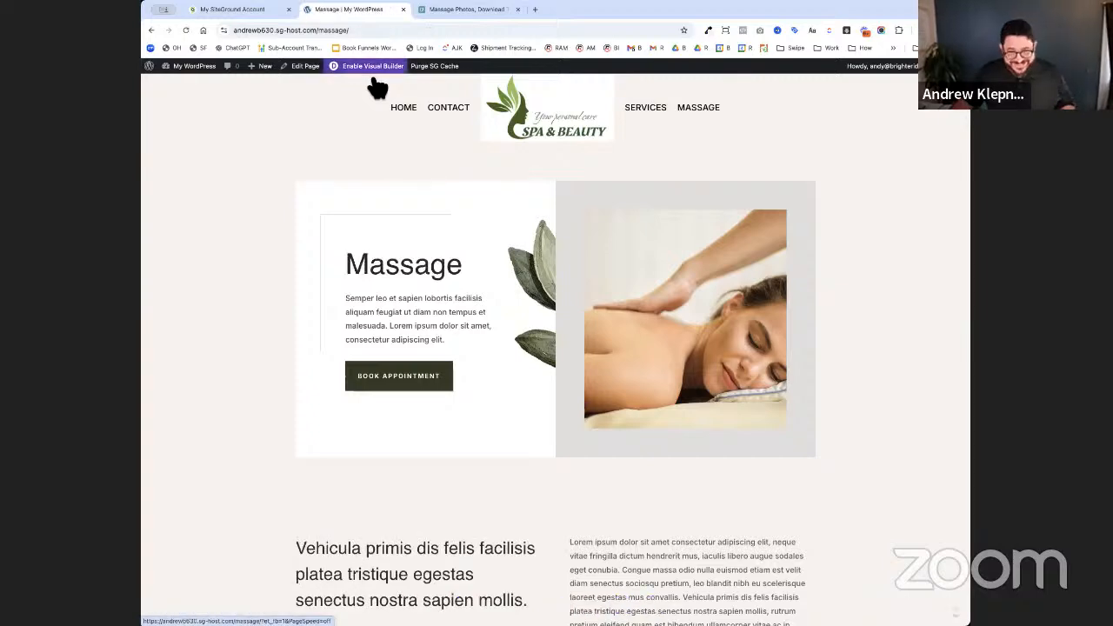
- Open the Contact page in the Visual Builder and delete its duplicate "Divi Spa" footer section above the footer template
click(442, 115)
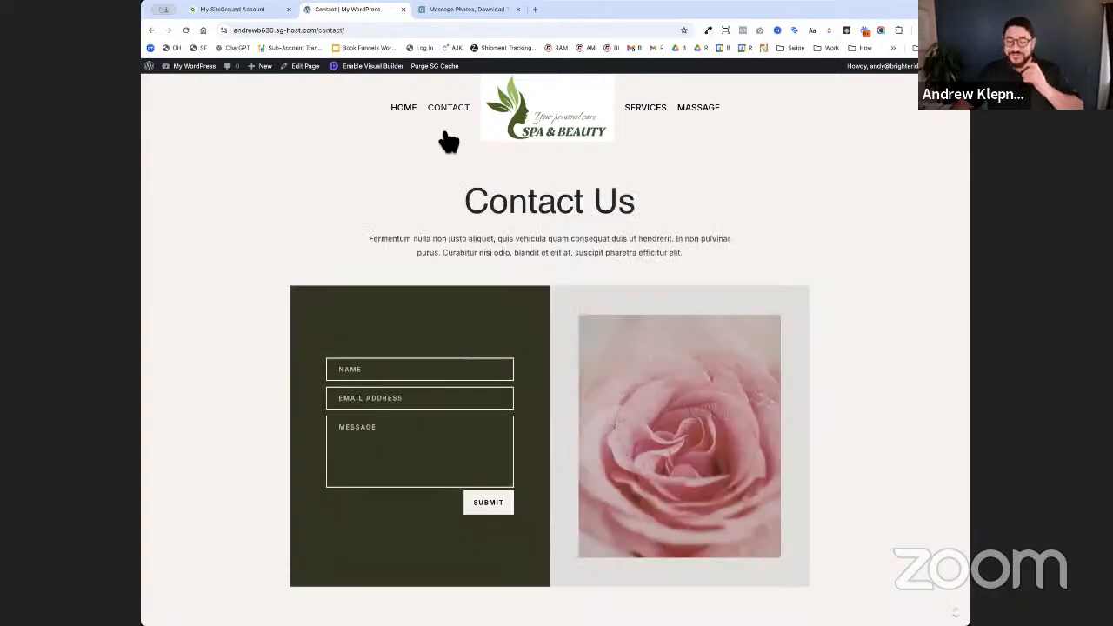
scroll(452, 141, down, 10)
scroll(448, 130, up, 4)
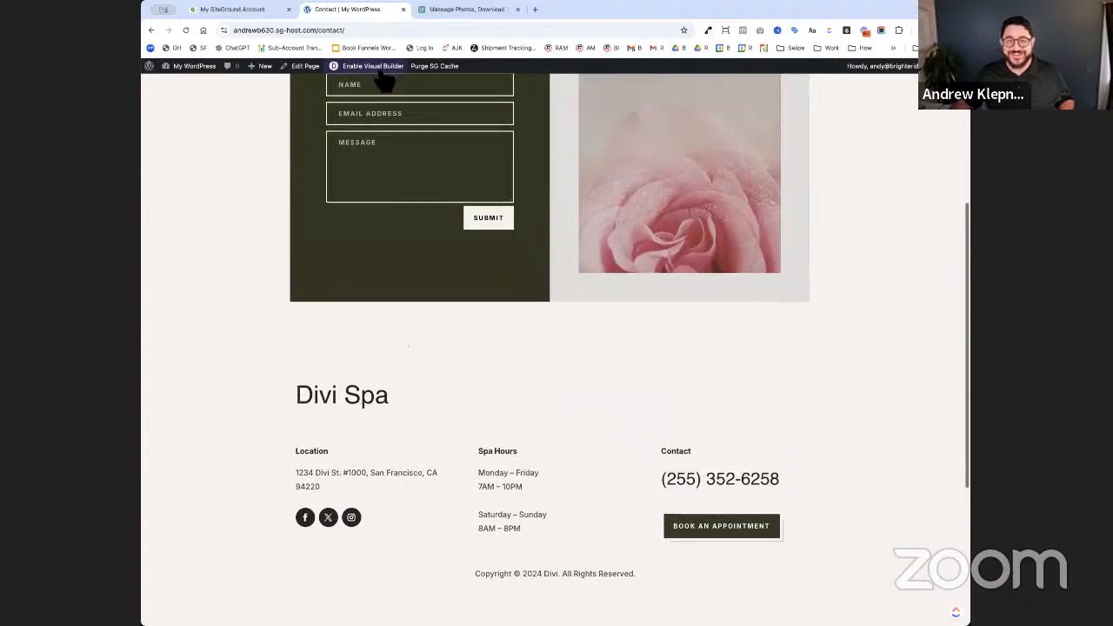
click(380, 69)
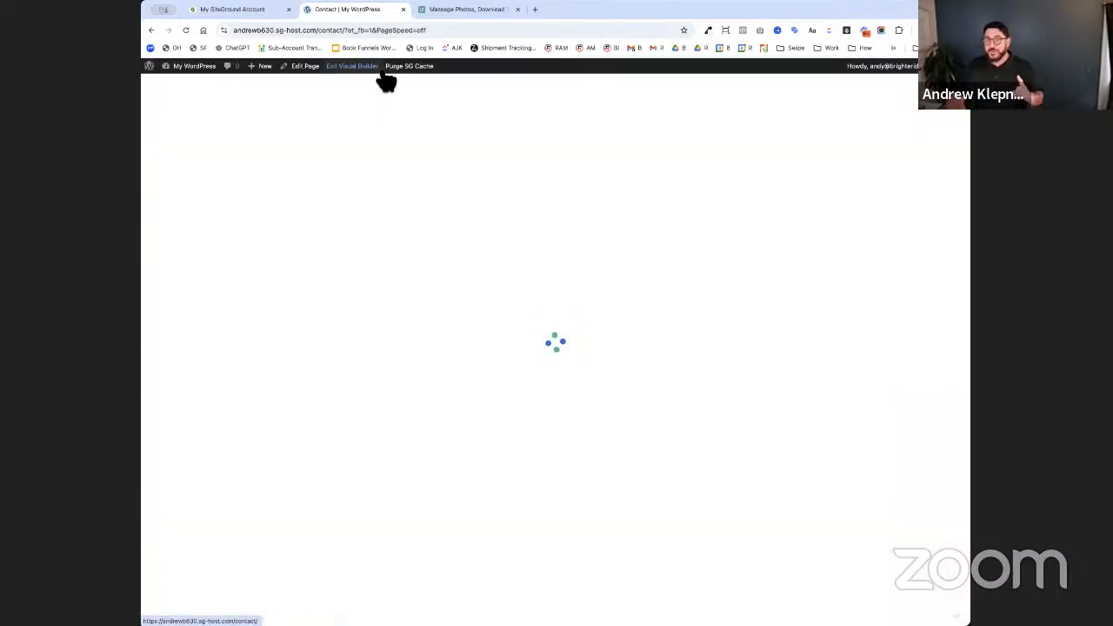
scroll(464, 217, down, 5)
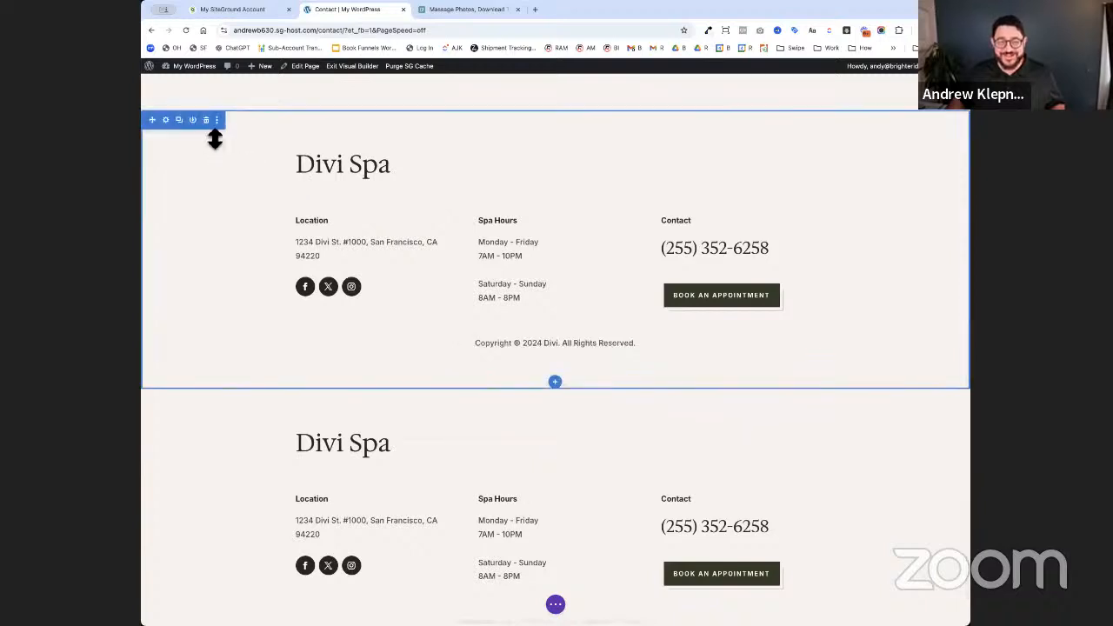
click(207, 120)
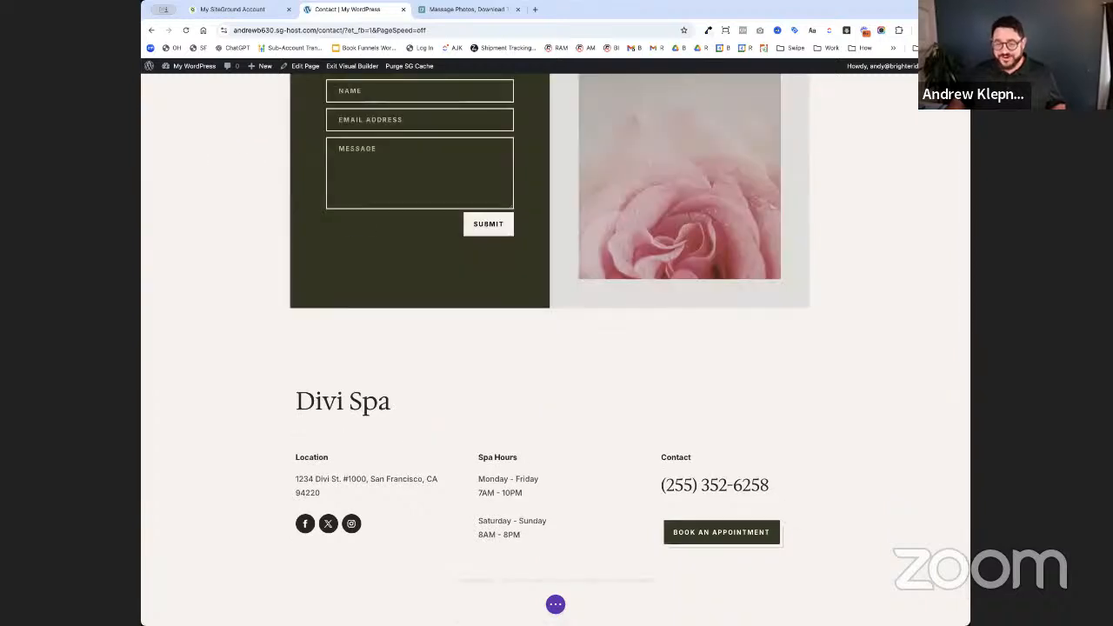
- Save the Contact page, exit the Visual Builder and view the live Massage page
click(556, 604)
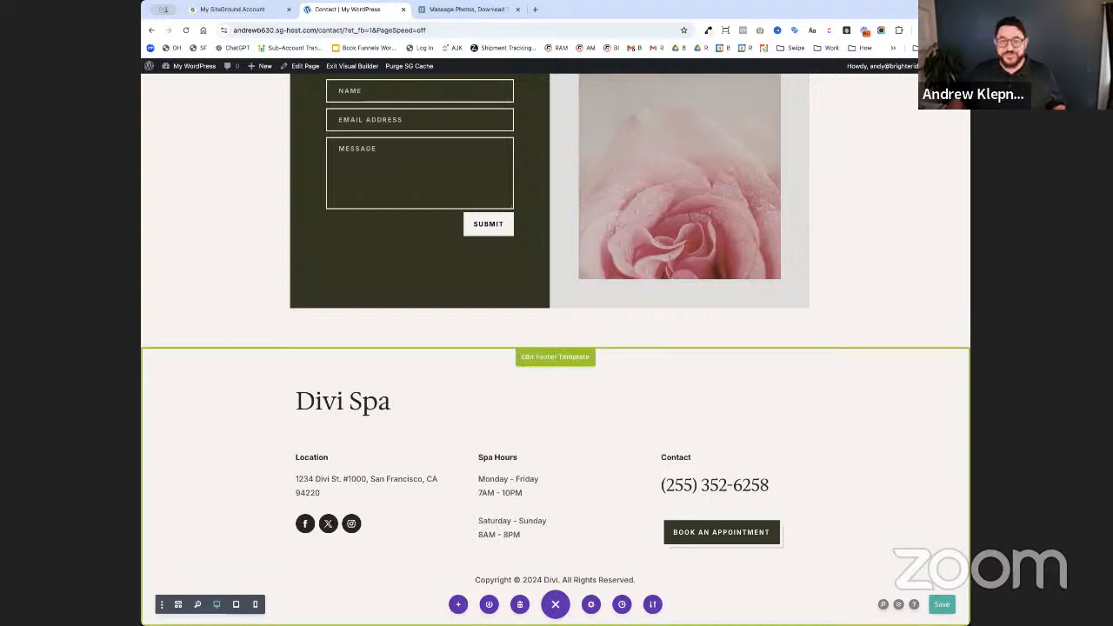
scroll(831, 578, up, 5)
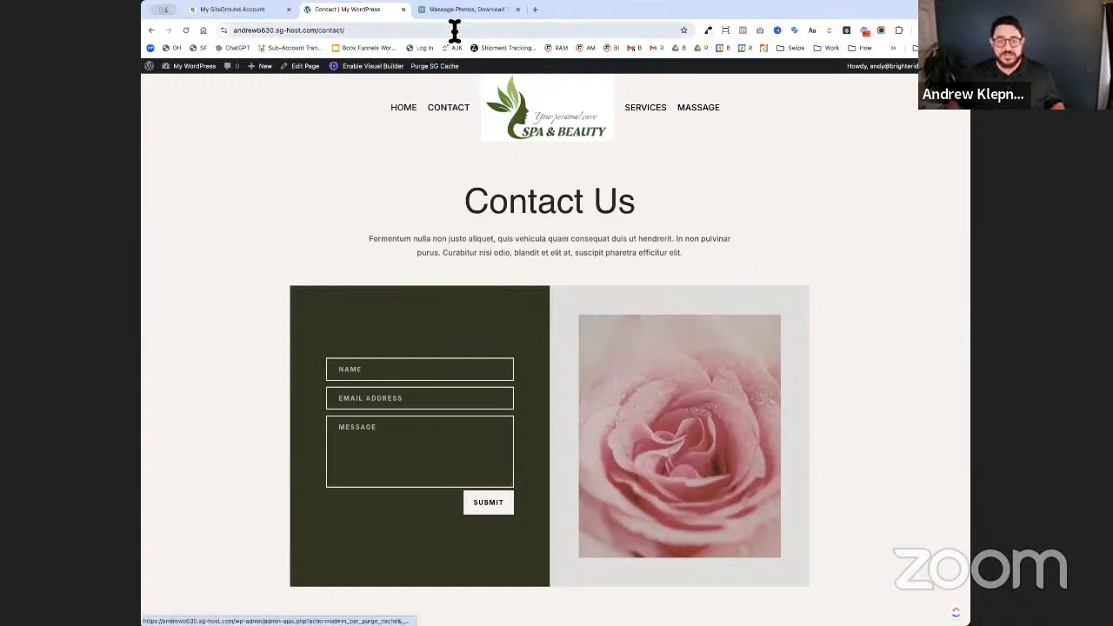
click(685, 112)
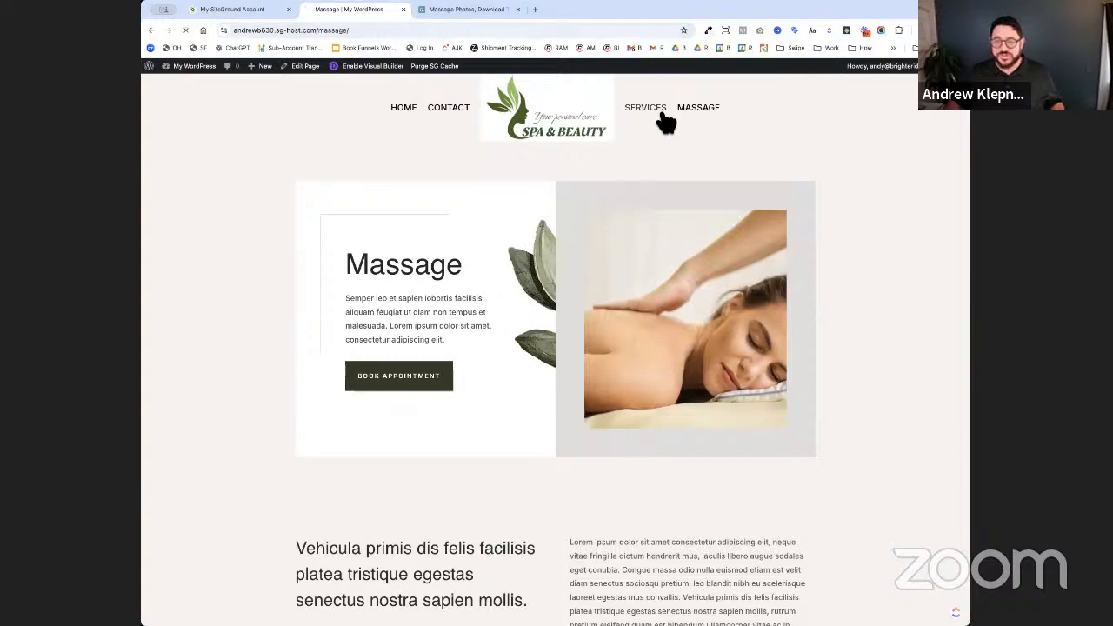
- Open the Services page in the Visual Builder and delete its duplicate "Divi Spa" footer section above the footer template
click(659, 111)
scroll(722, 169, down, 15)
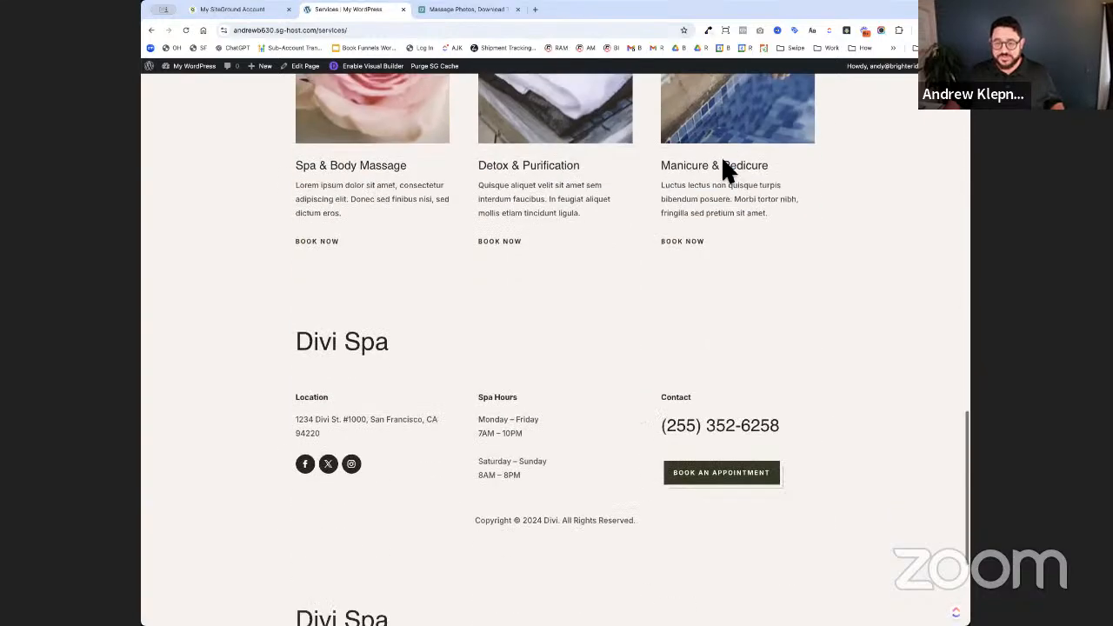
scroll(721, 156, up, 5)
click(383, 72)
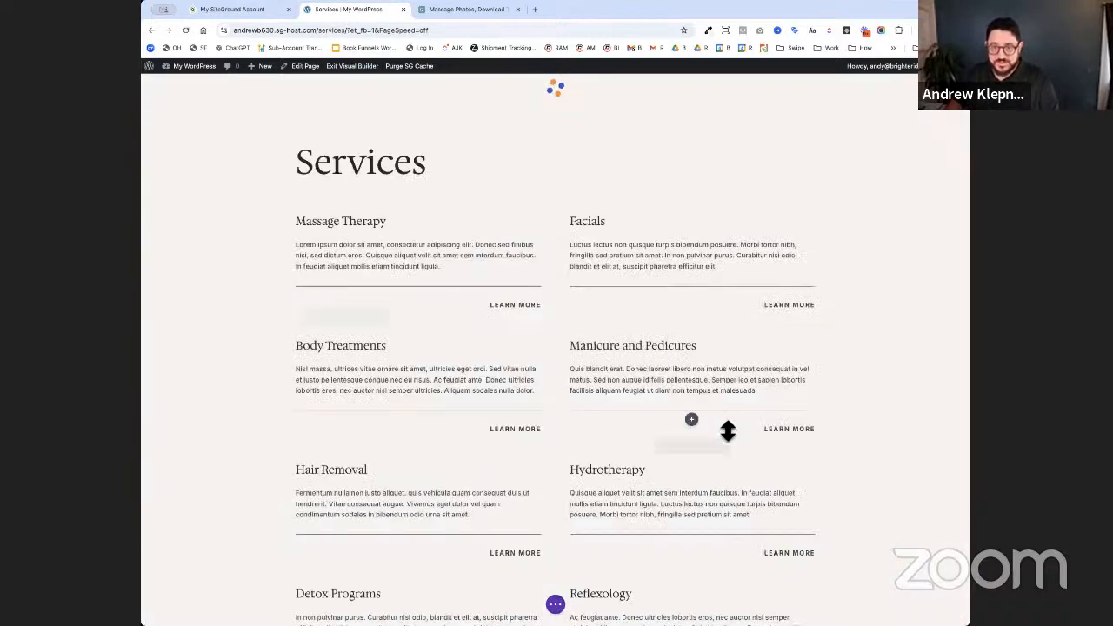
scroll(727, 430, down, 12)
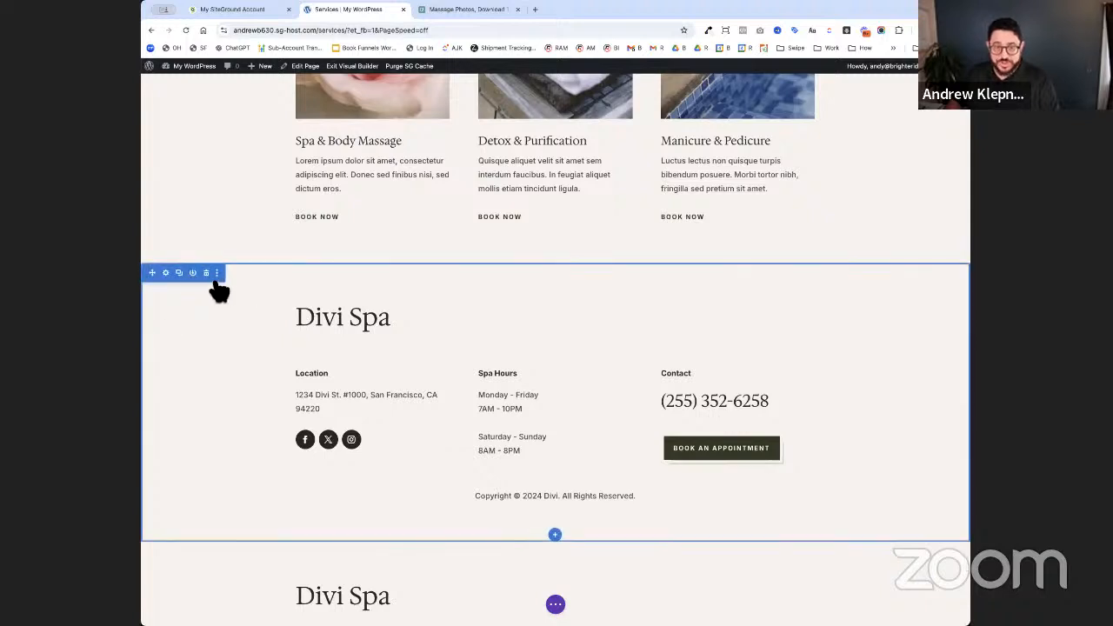
click(206, 273)
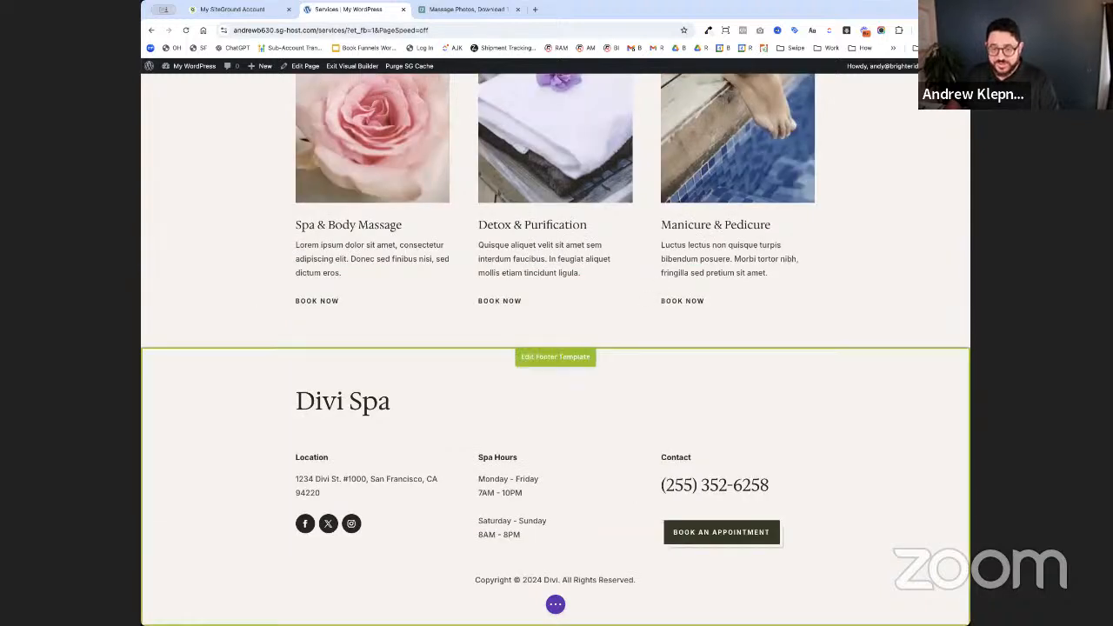
- Save the edited Services page, discarding the Manicure & Pedicure heading's text settings
click(555, 604)
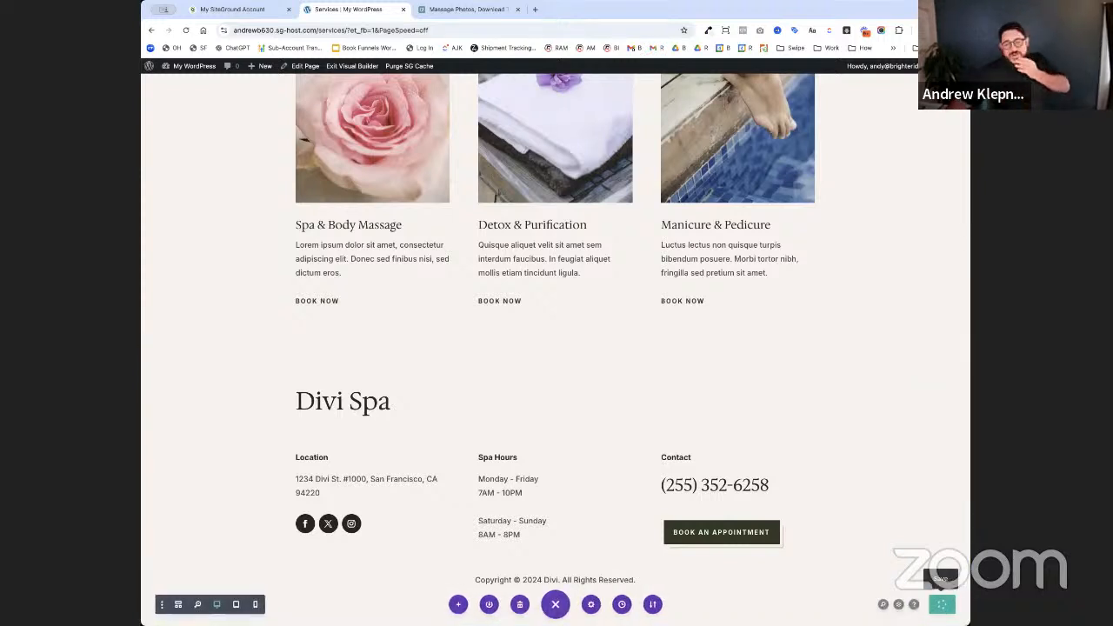
scroll(783, 557, up, 1)
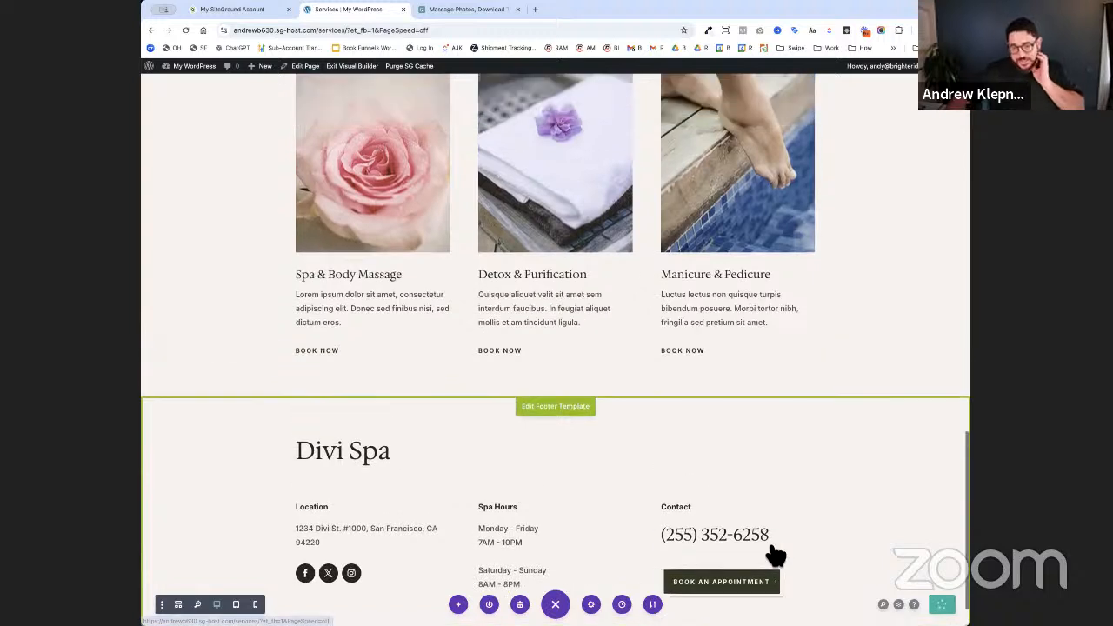
click(720, 280)
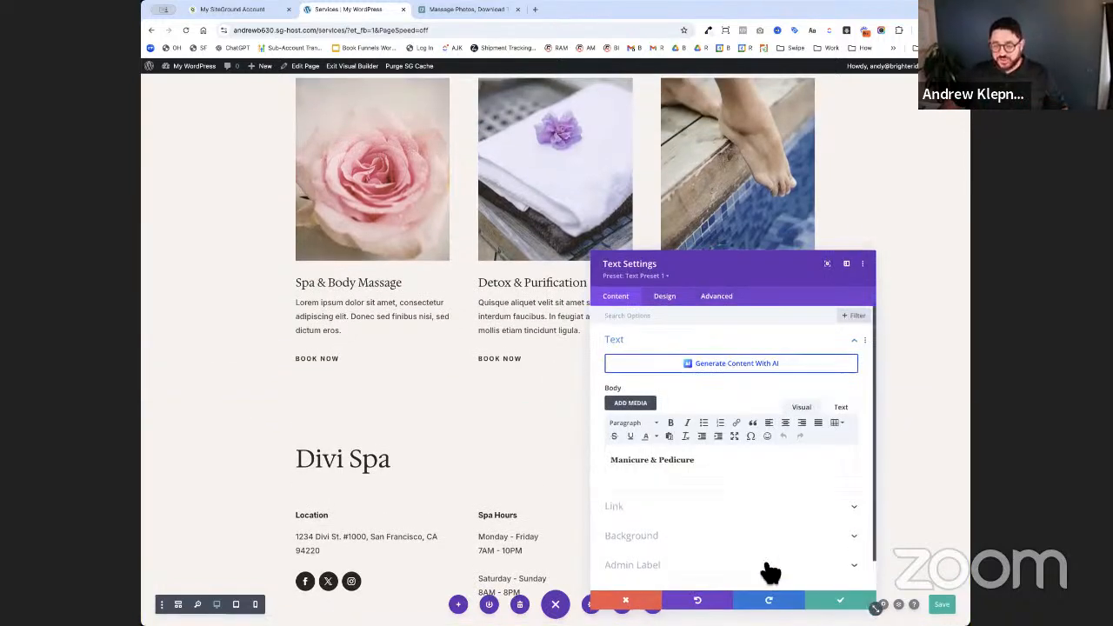
click(626, 601)
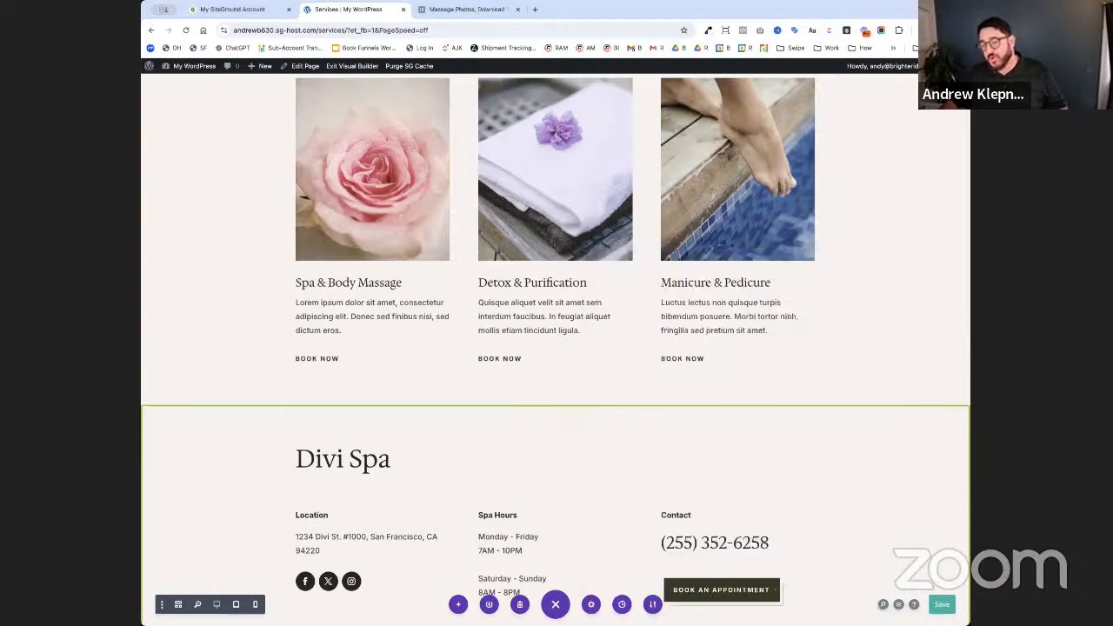
click(941, 605)
scroll(563, 389, up, 1)
scroll(842, 338, up, 10)
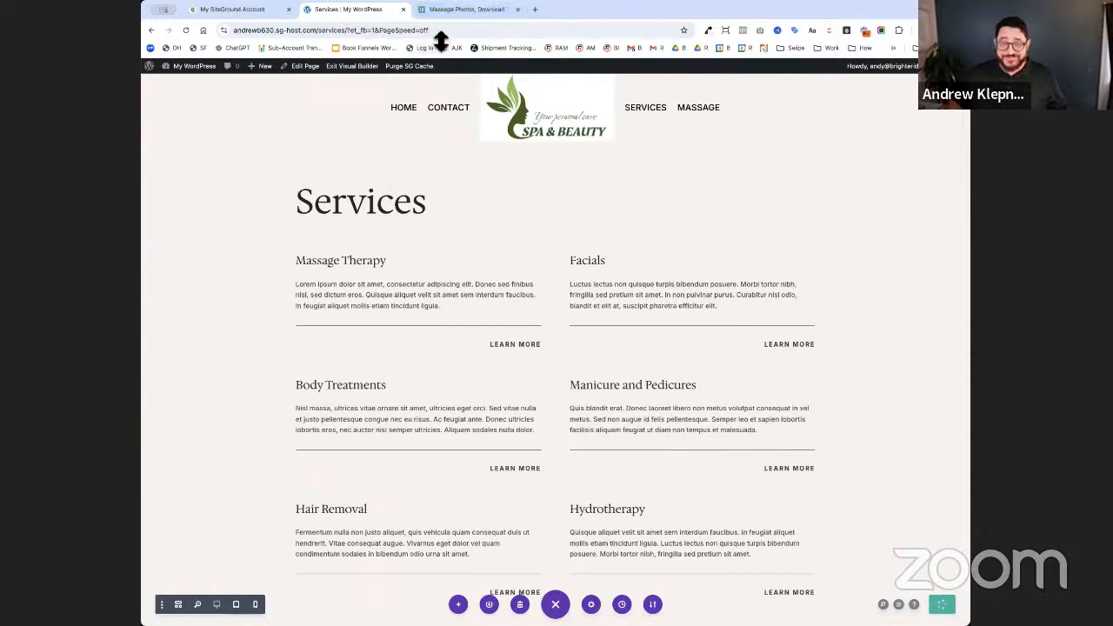
- Switch to Pexels, search for "manicure" photos and download the one of red nails with white "love" lettering
click(459, 11)
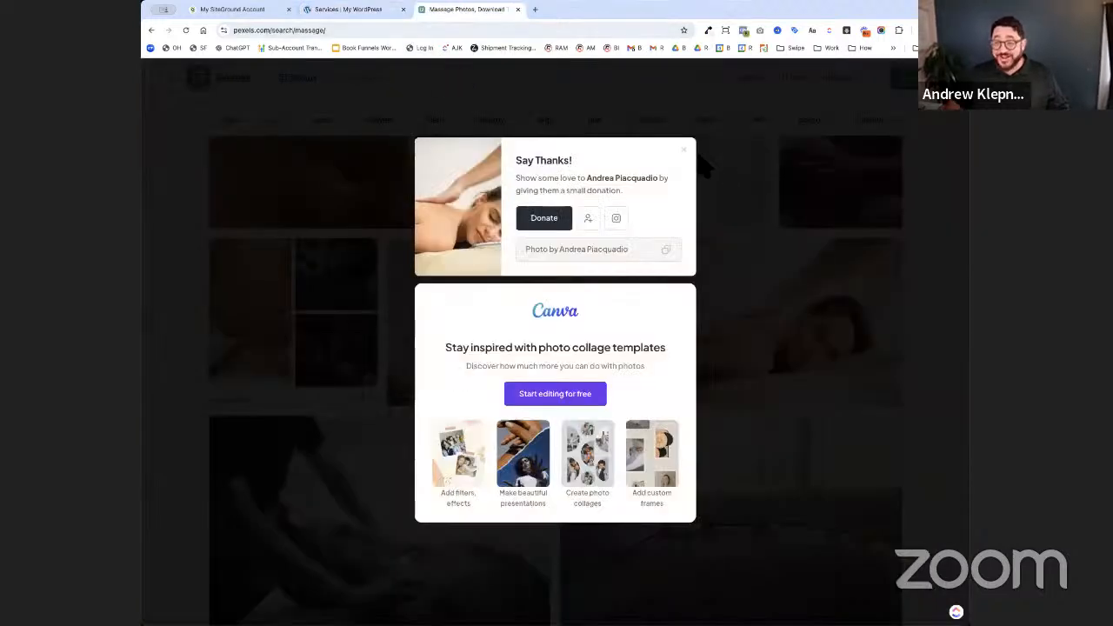
click(685, 152)
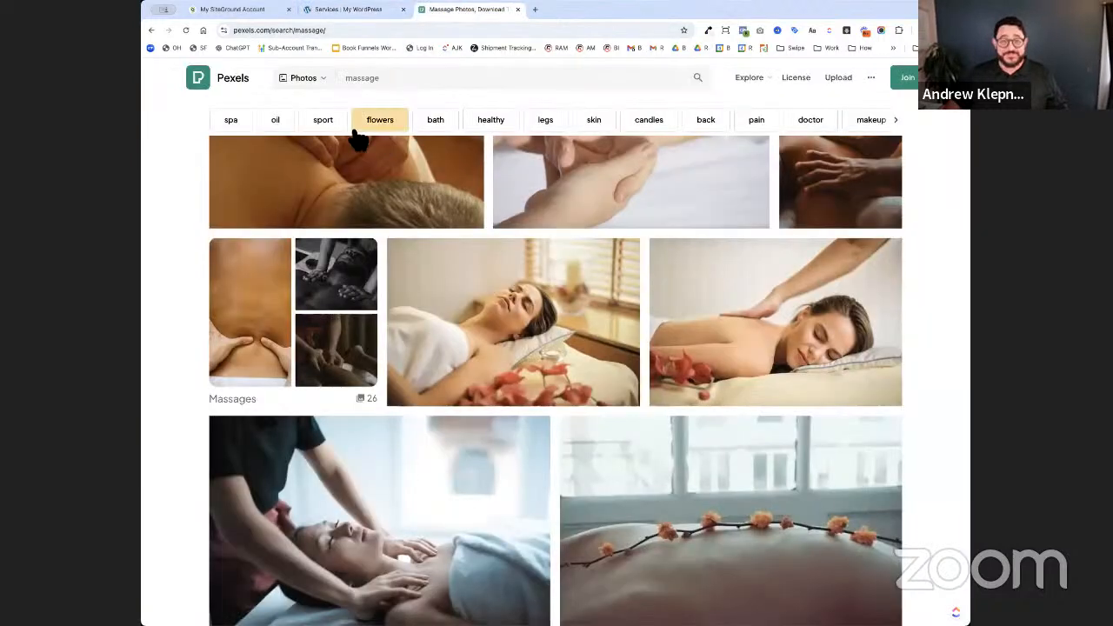
click(369, 85)
text(manicure)
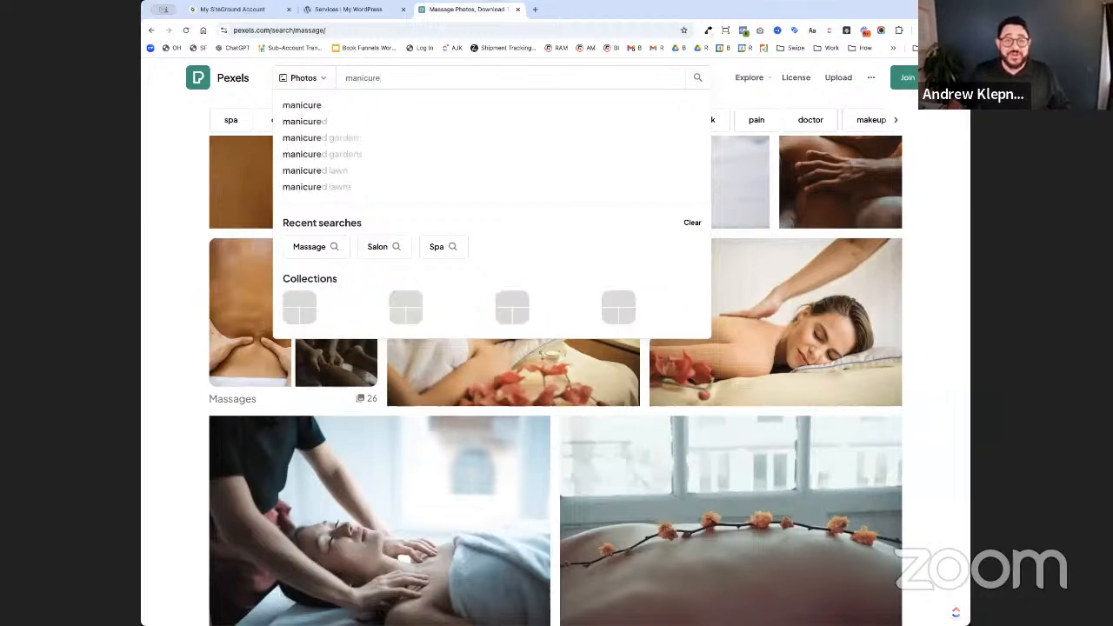
click(352, 103)
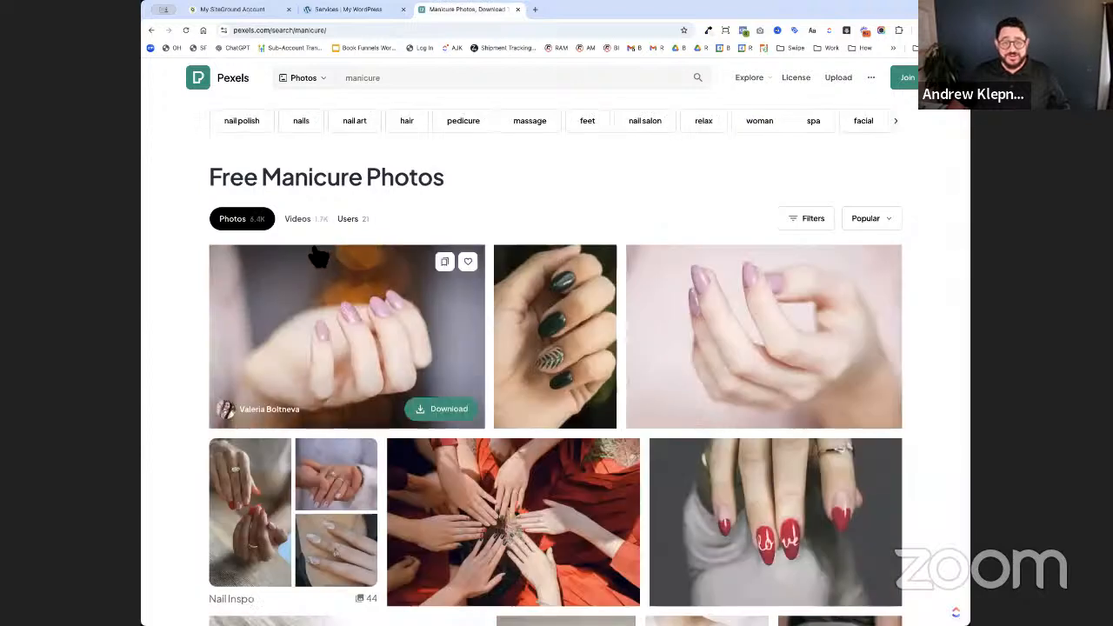
scroll(611, 329, down, 2)
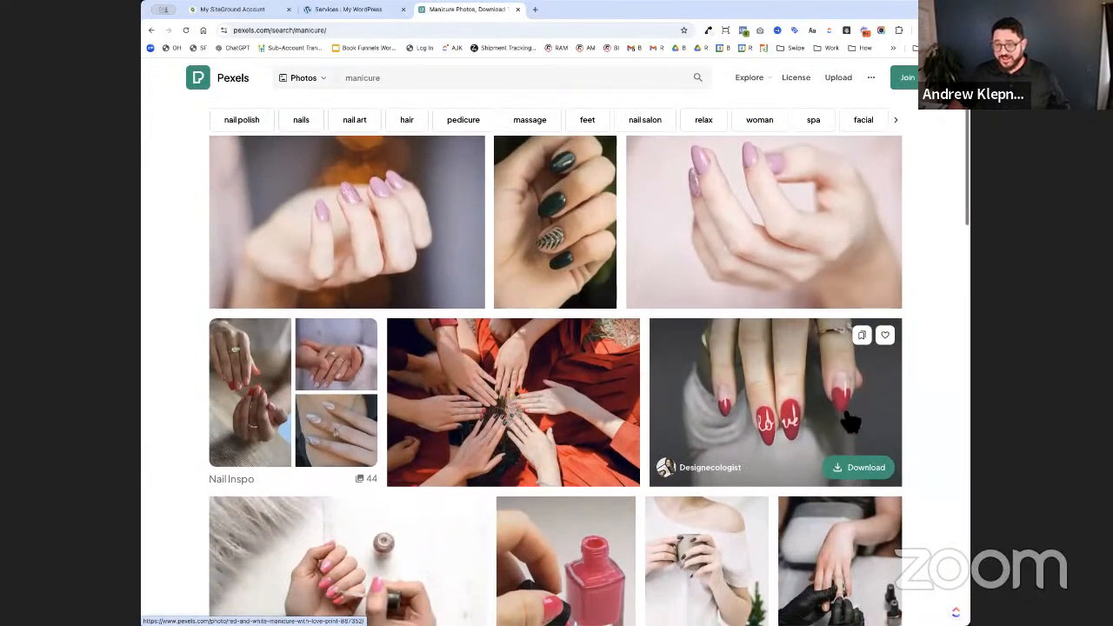
click(873, 478)
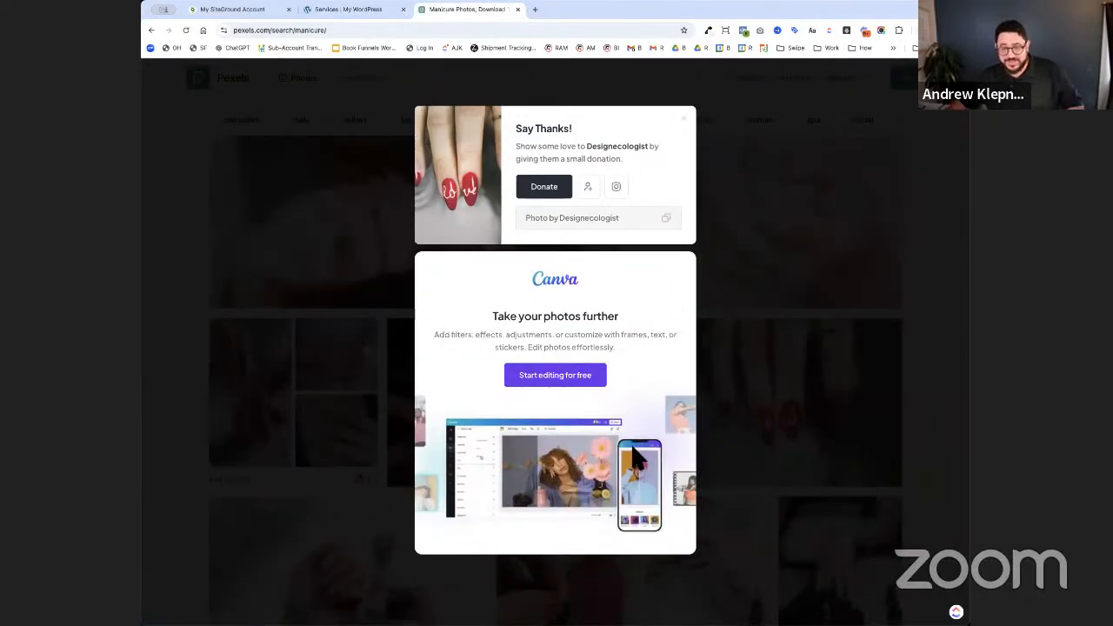
- Return to the WordPress site, create a new page titled "Manicure" and publish it
click(356, 10)
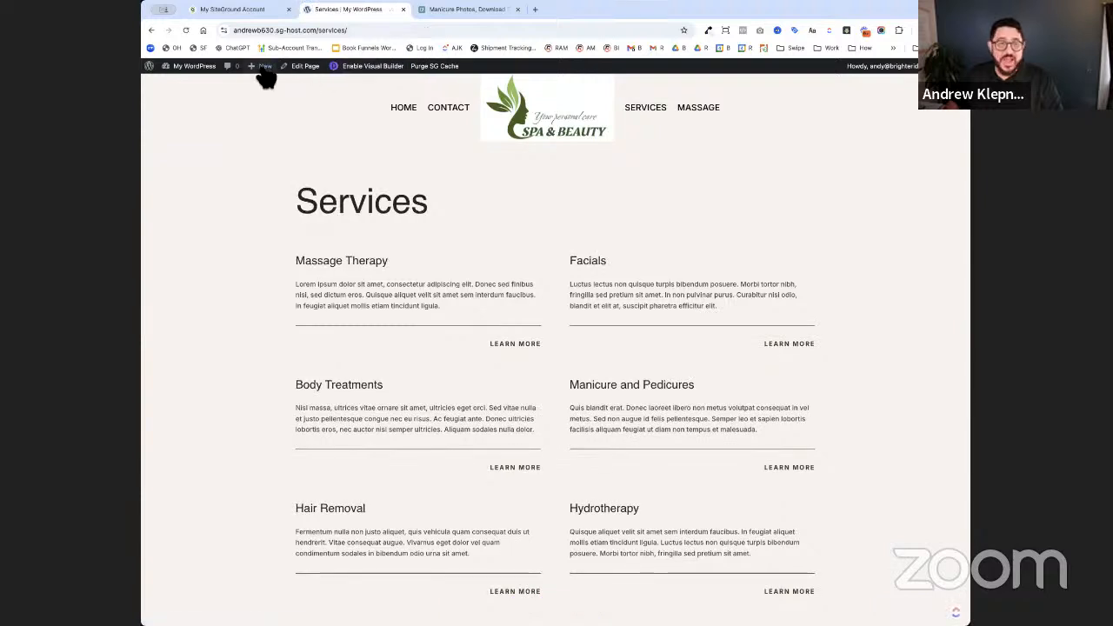
mouse_move(261, 69)
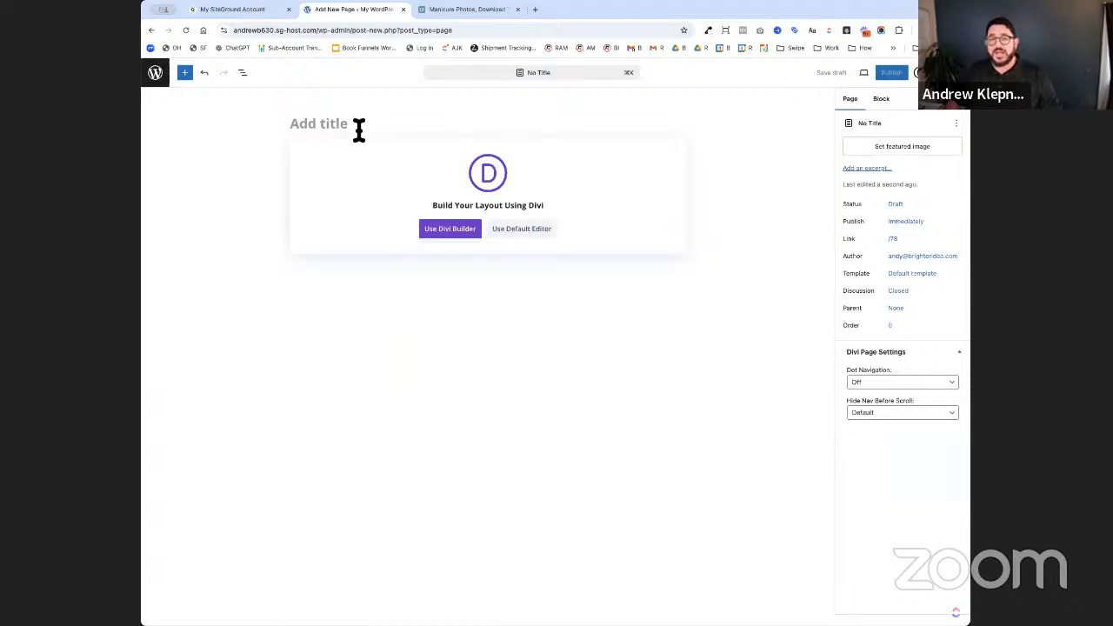
text(Manicure)
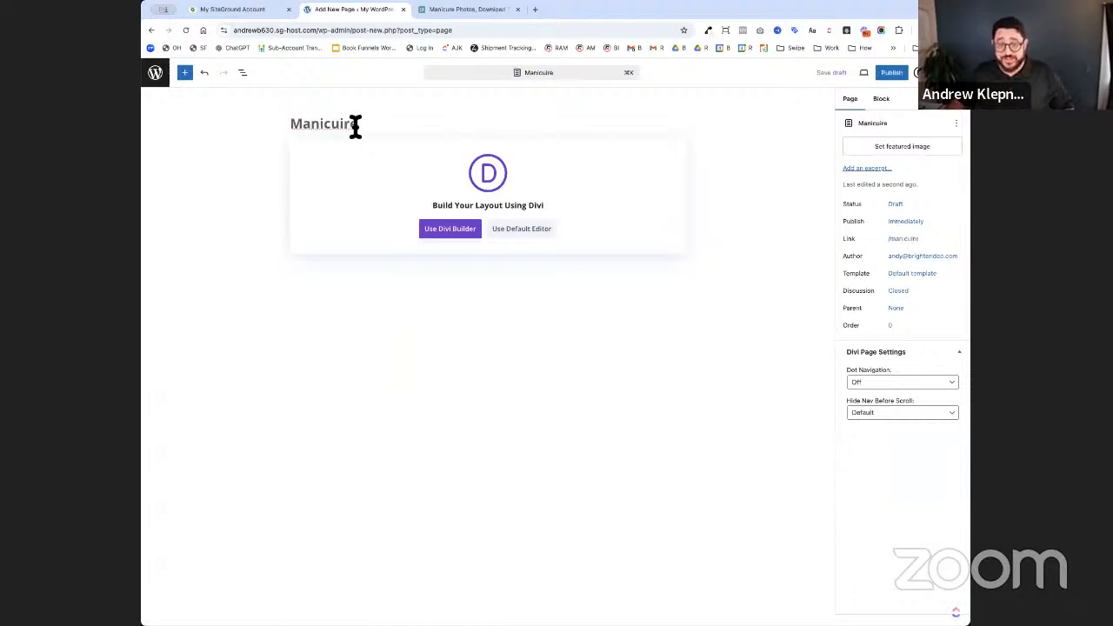
right_click(356, 126)
click(359, 128)
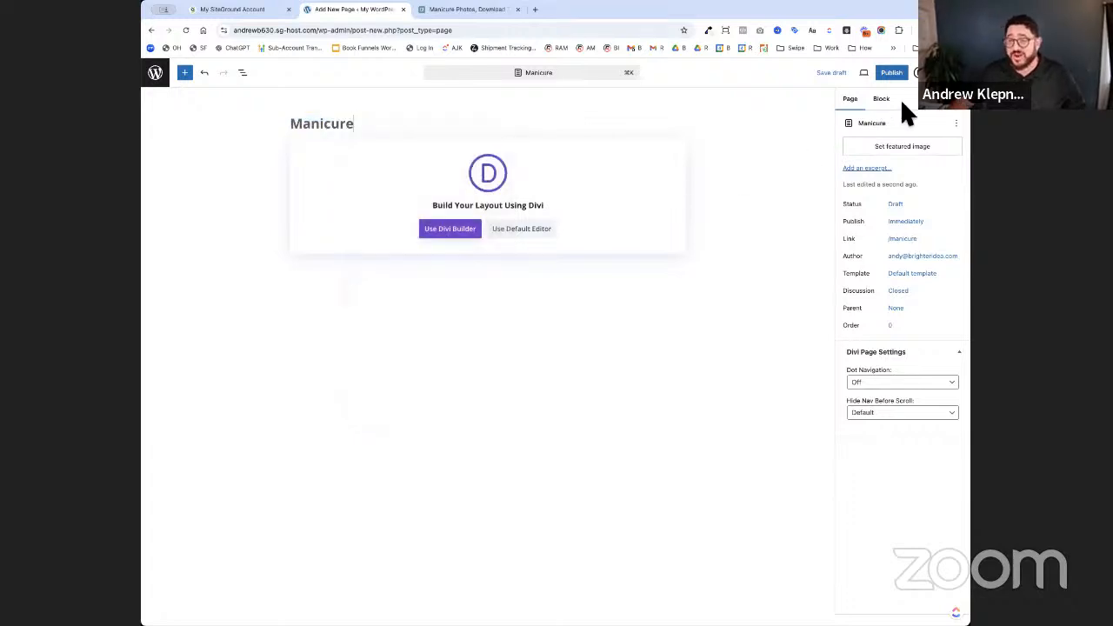
click(889, 75)
click(889, 75)
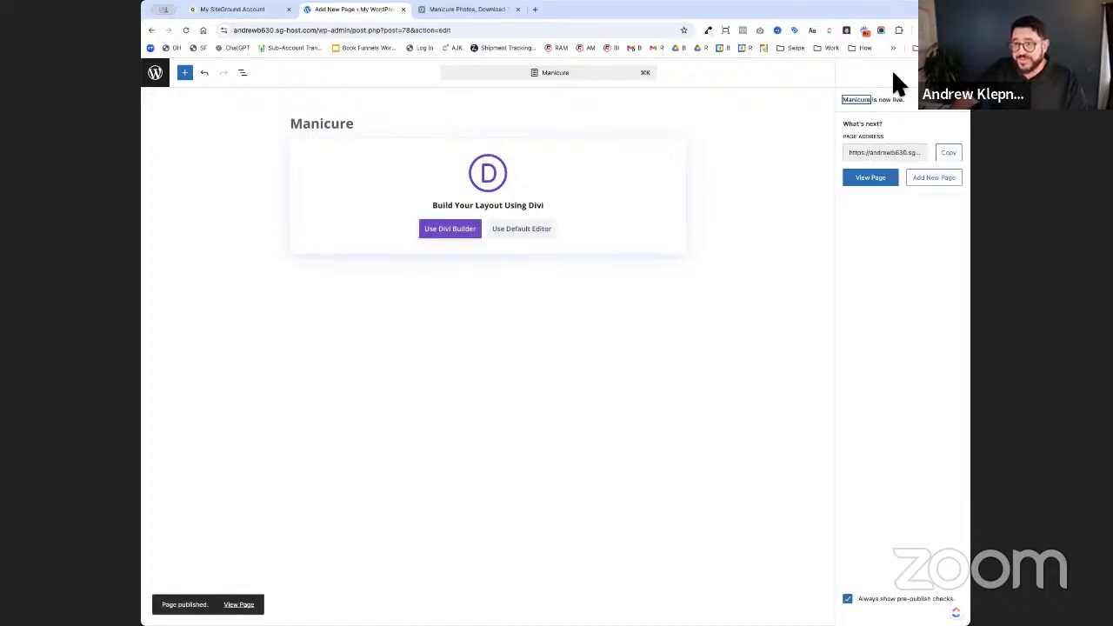
- Start the Manicure page in Divi Builder by loading the layout of the existing Massage page
click(466, 232)
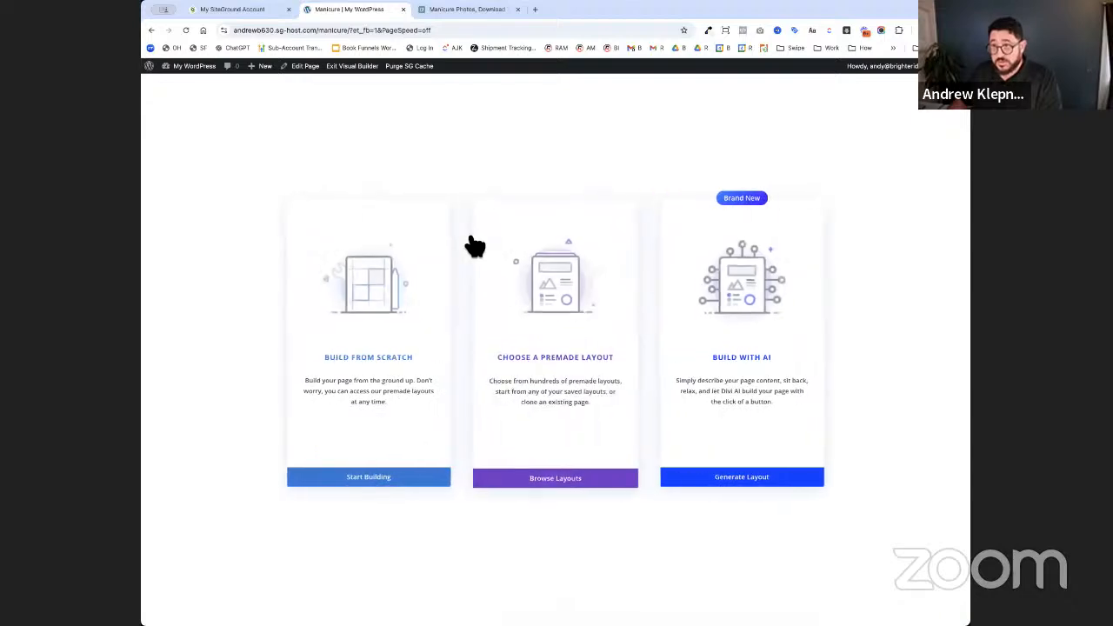
click(553, 420)
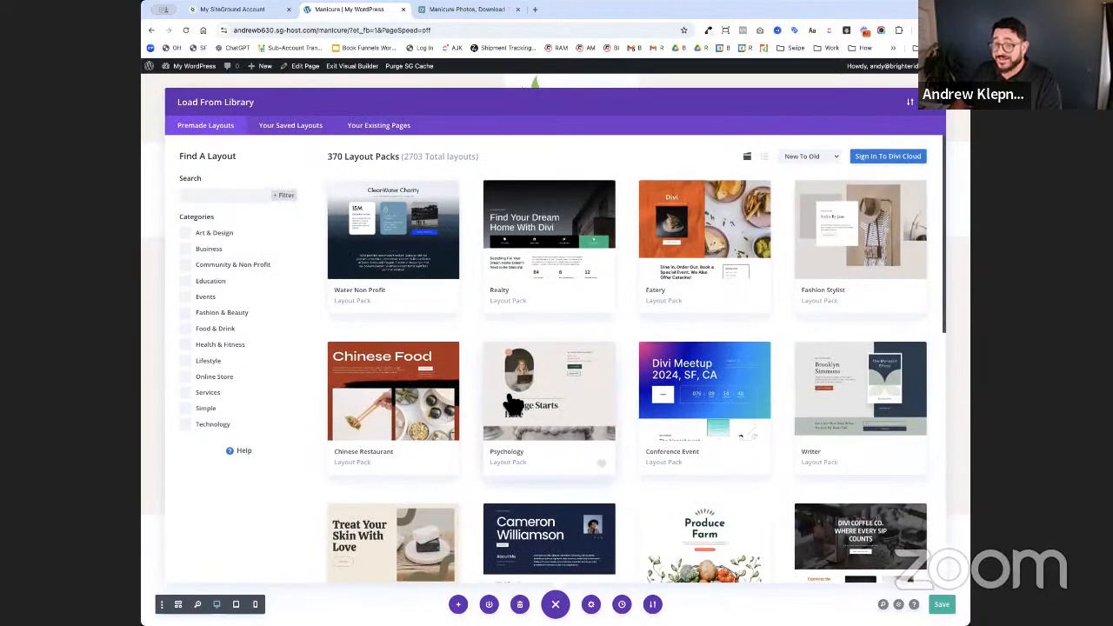
scroll(505, 277, down, 3)
scroll(406, 261, up, 3)
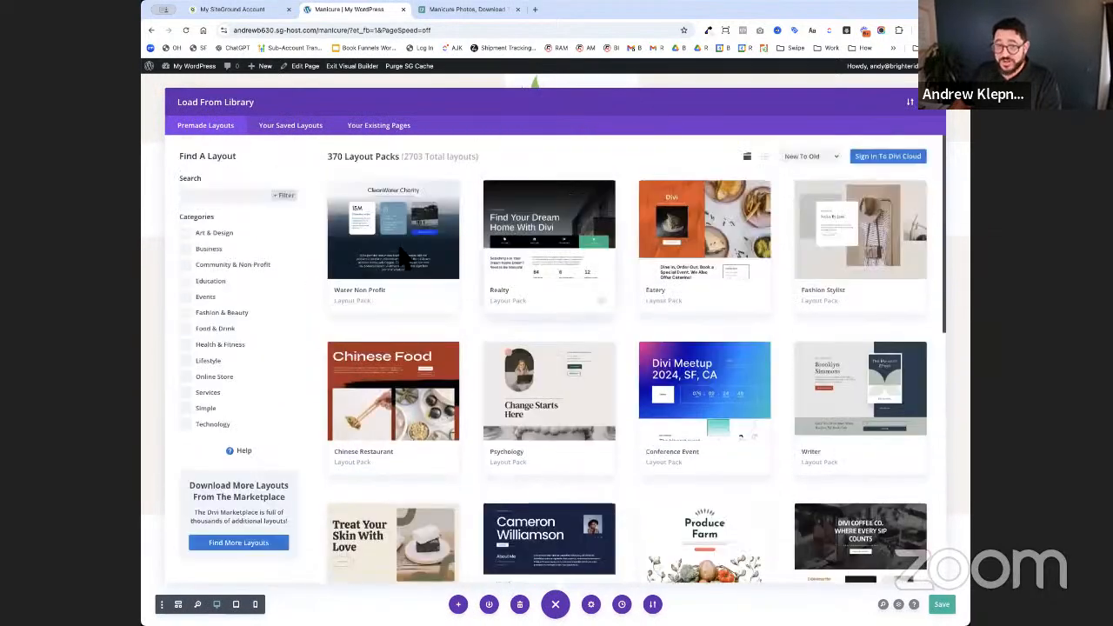
click(371, 137)
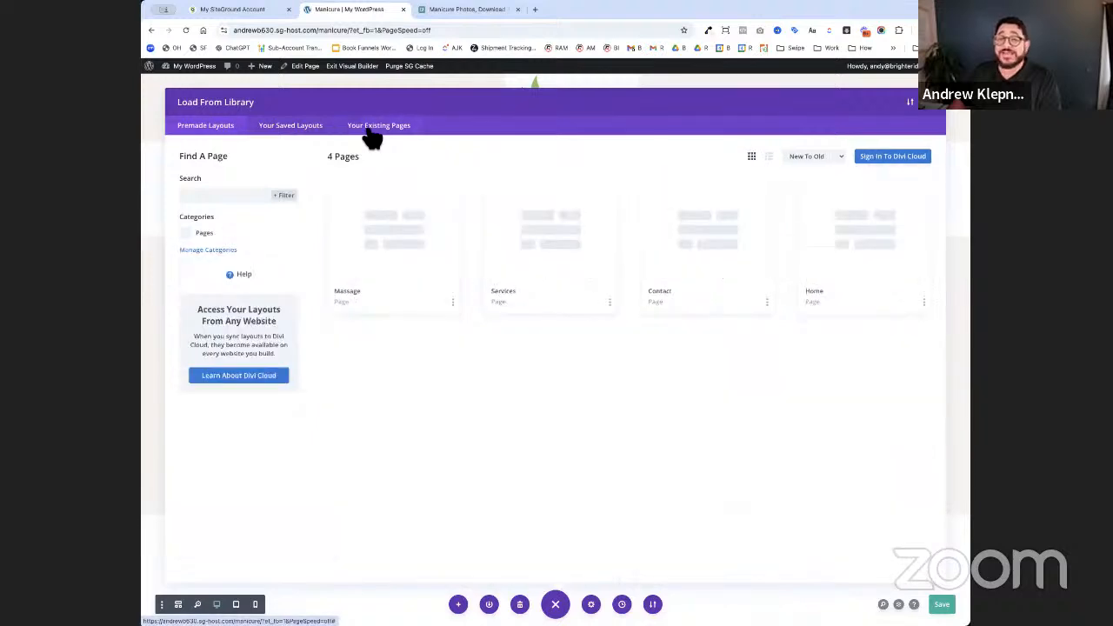
click(413, 236)
click(374, 543)
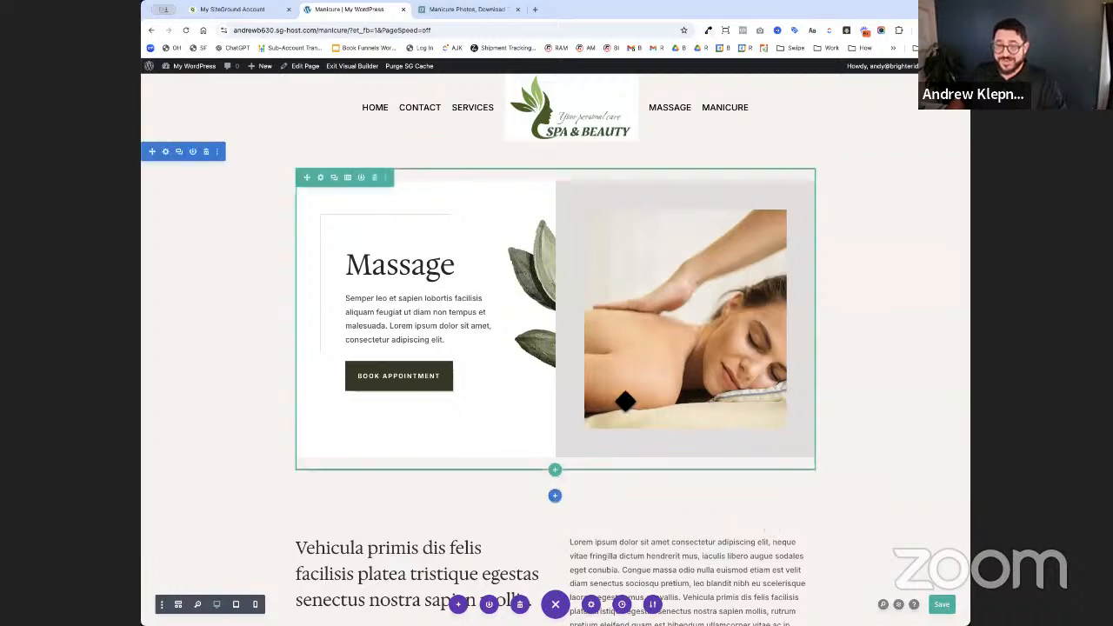
- Upload the downloaded red-nails photo as the background image of the hero row's second column and accept the column settings
click(323, 178)
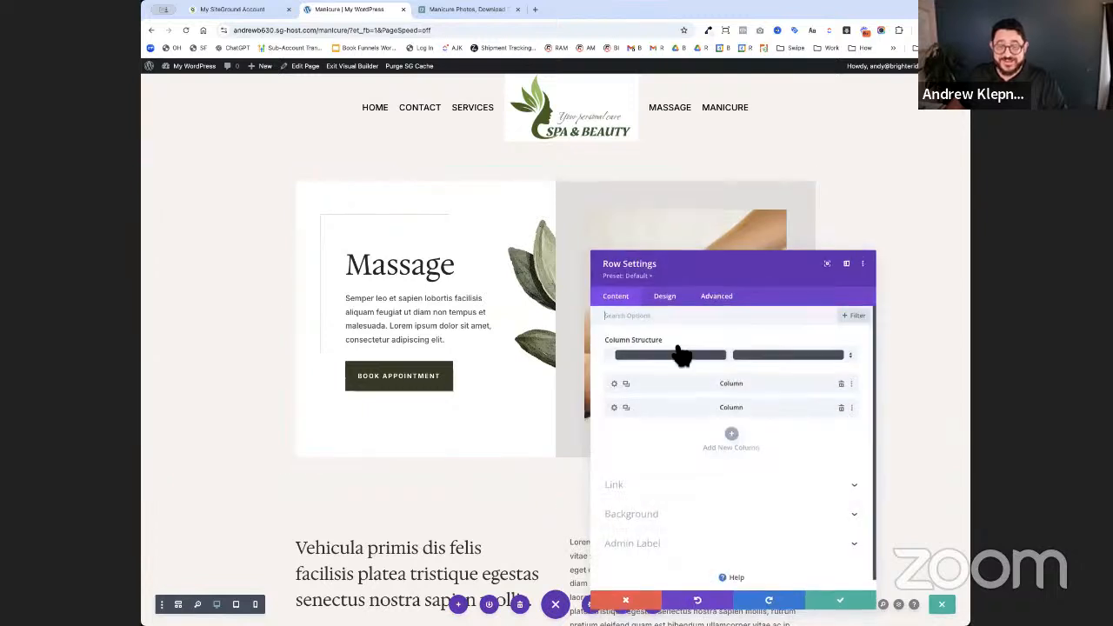
click(618, 408)
click(698, 447)
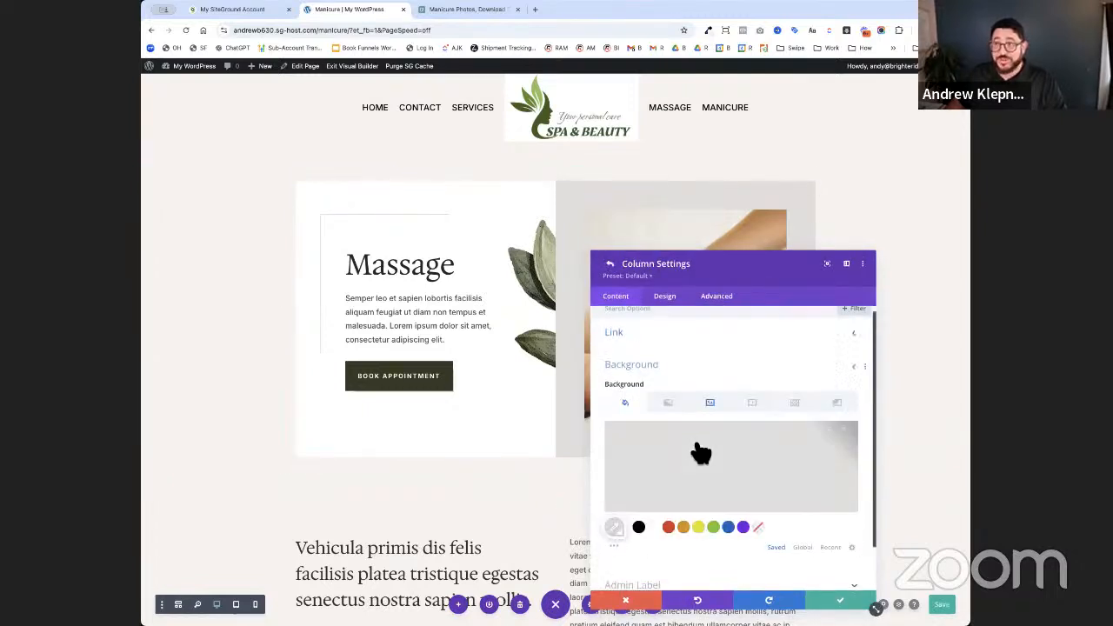
click(718, 359)
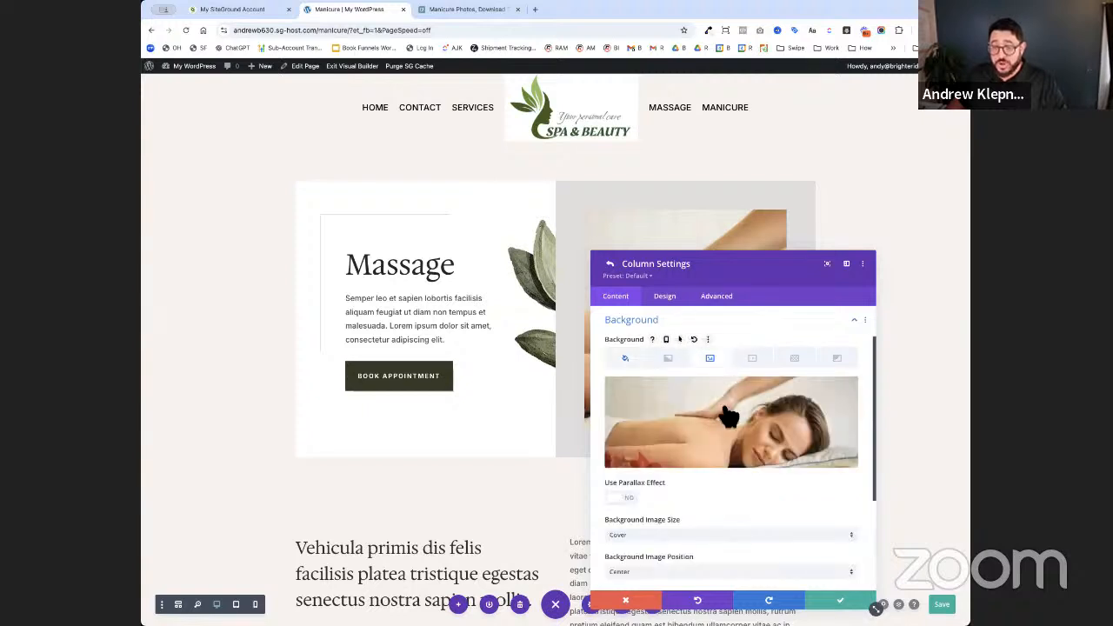
click(771, 454)
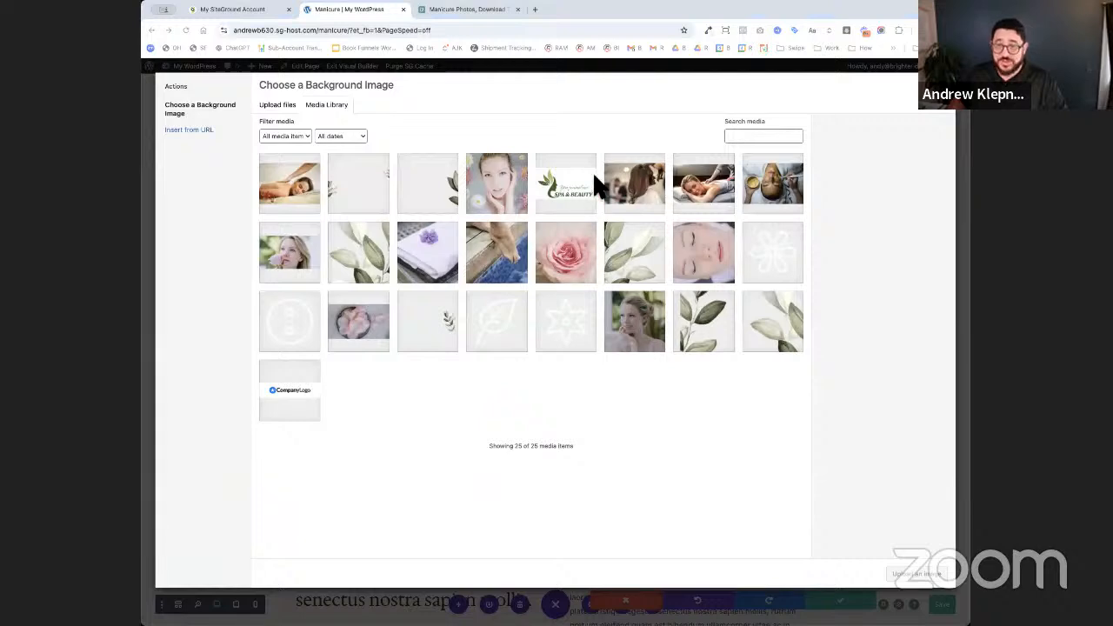
drag(631, 147, 352, 252)
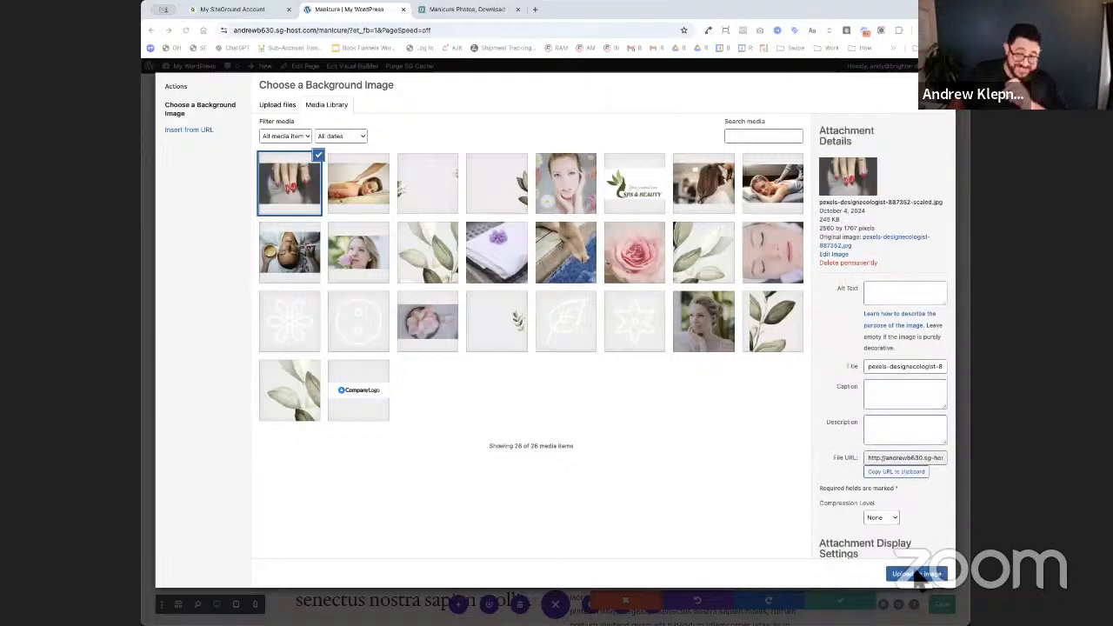
click(917, 576)
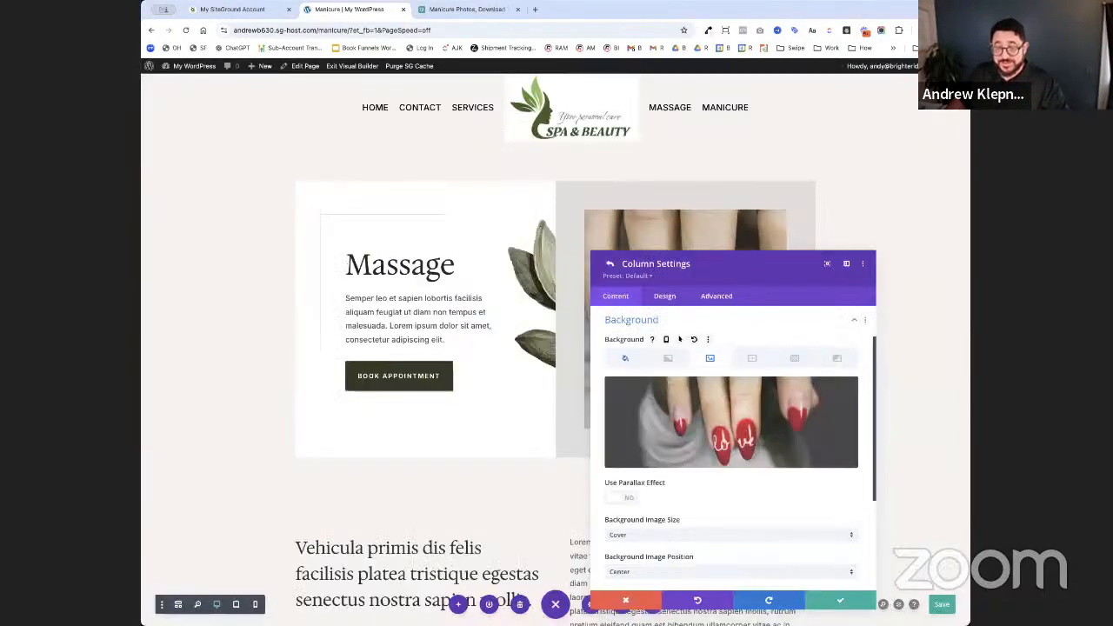
click(840, 600)
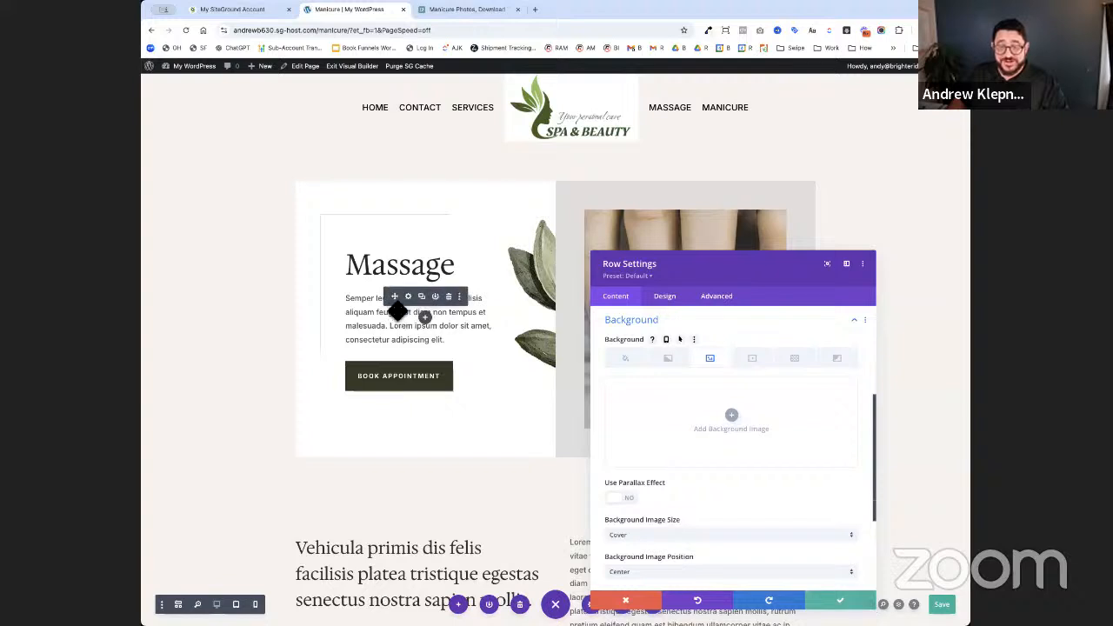
- Accept the hero row settings and replace the hero heading text with "Manicure"
click(840, 600)
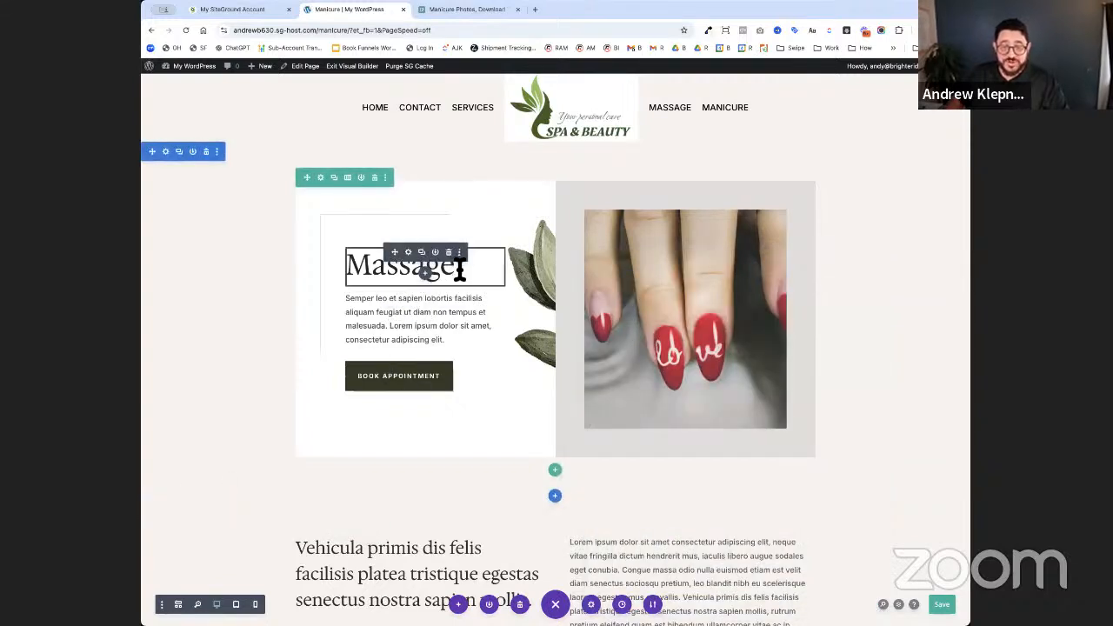
click(405, 251)
double_click(685, 471)
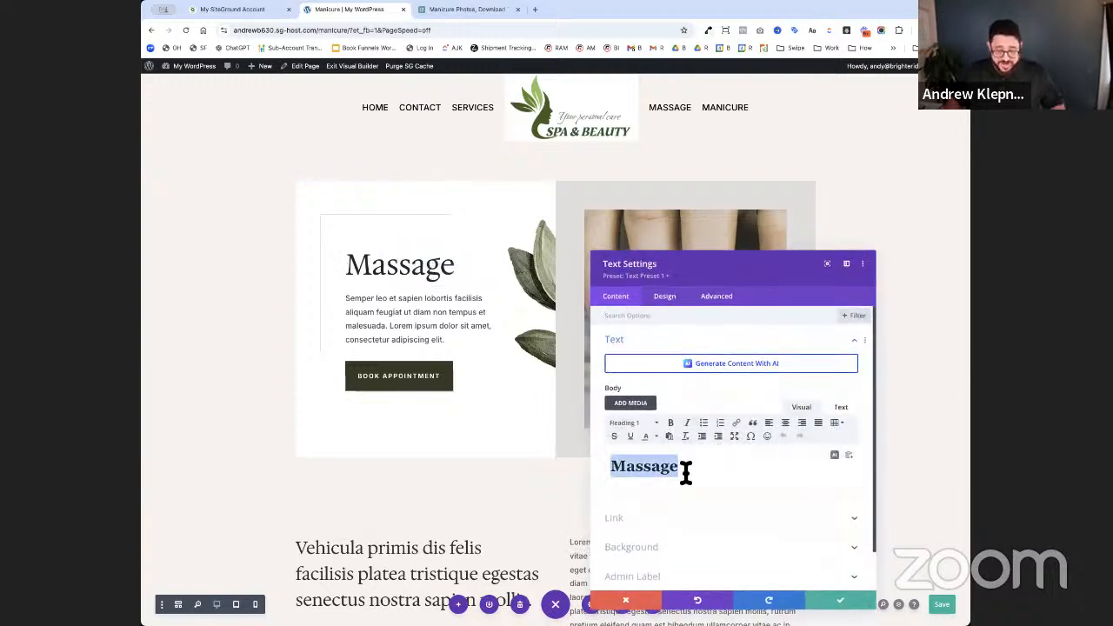
text(Manicure)
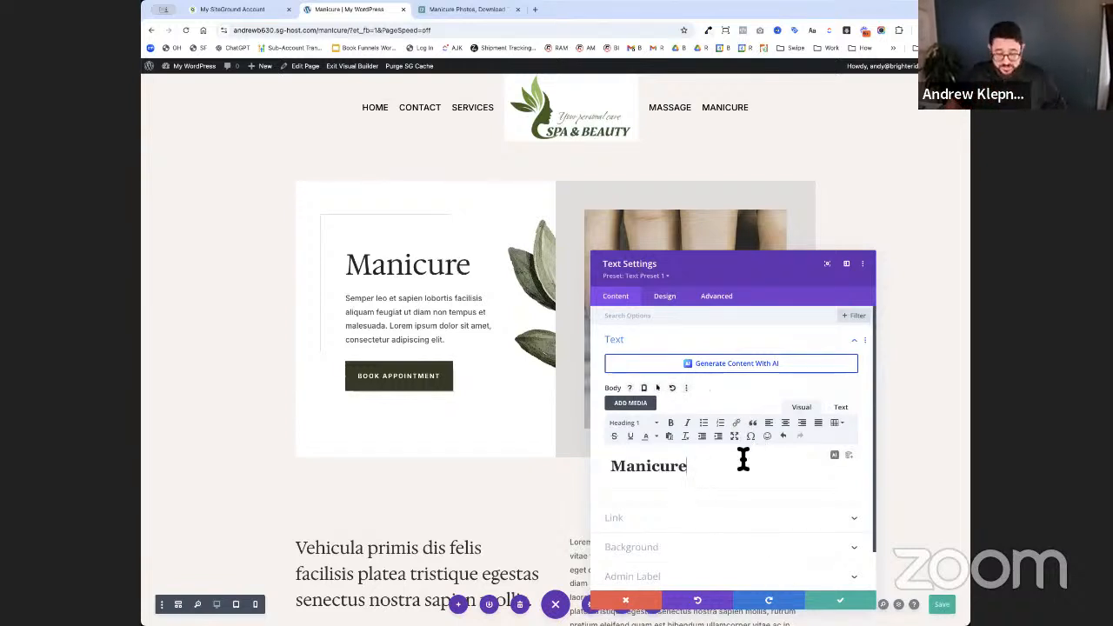
click(840, 600)
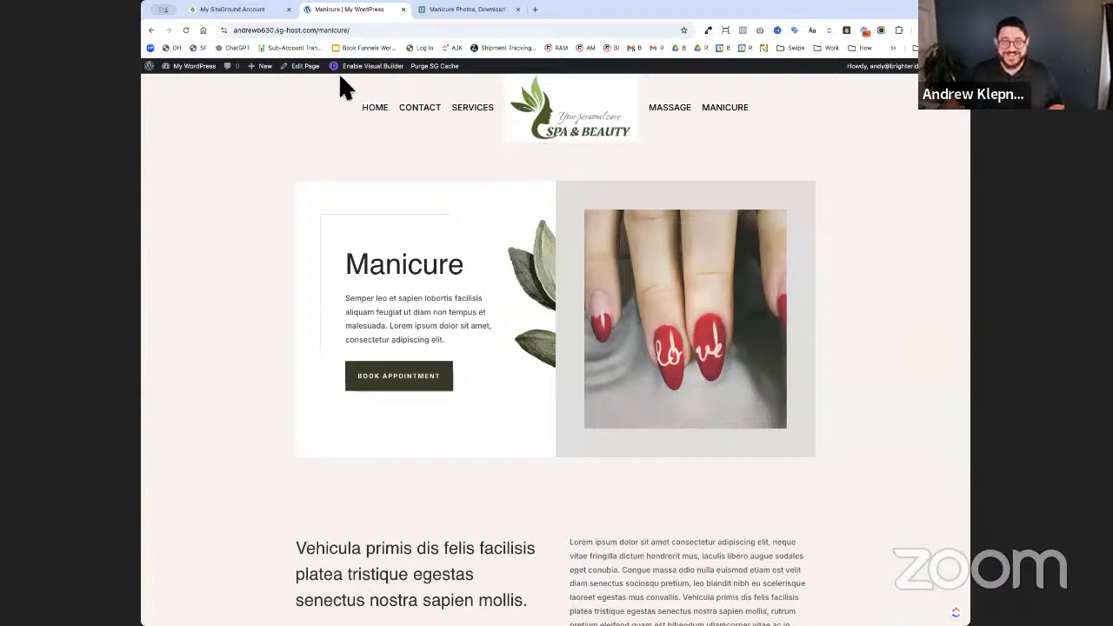
- Create a new page titled "Detox" and publish it
mouse_move(265, 69)
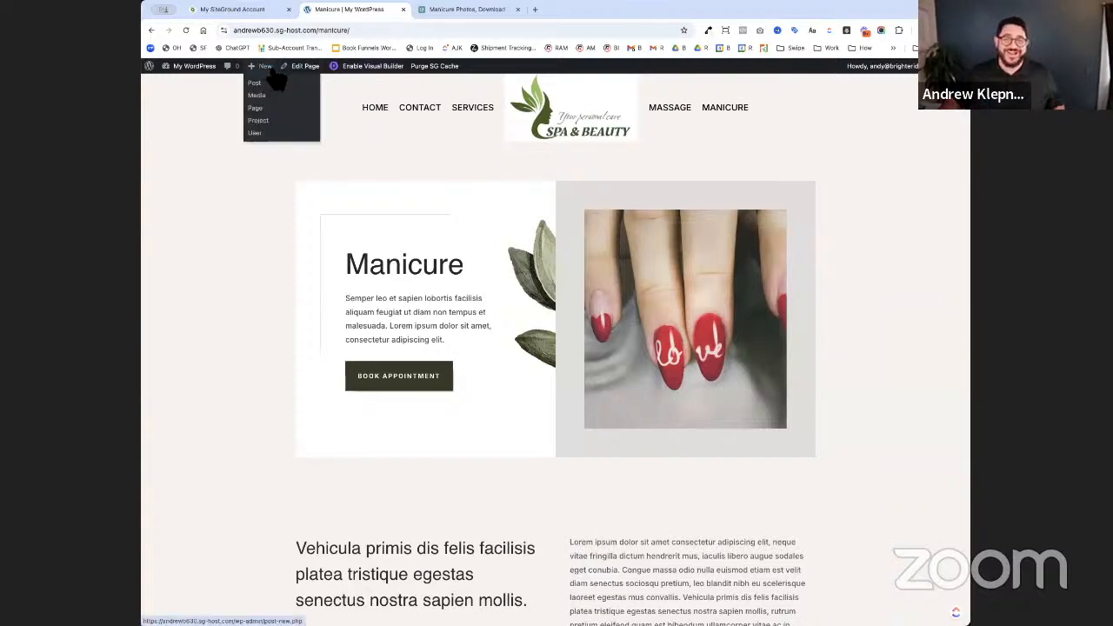
click(263, 112)
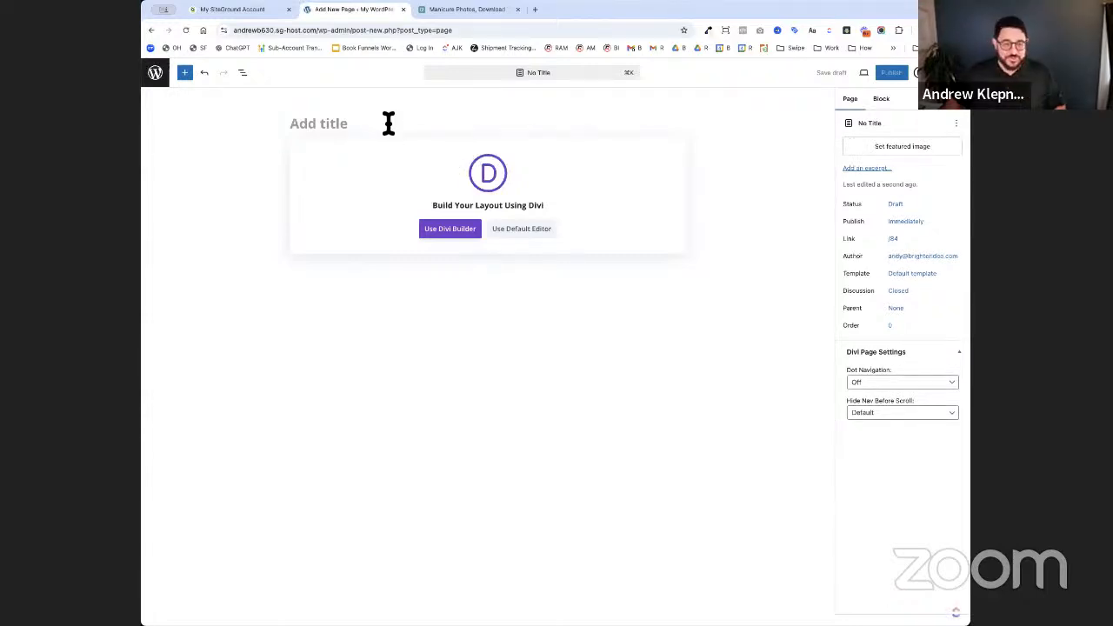
text(Detox)
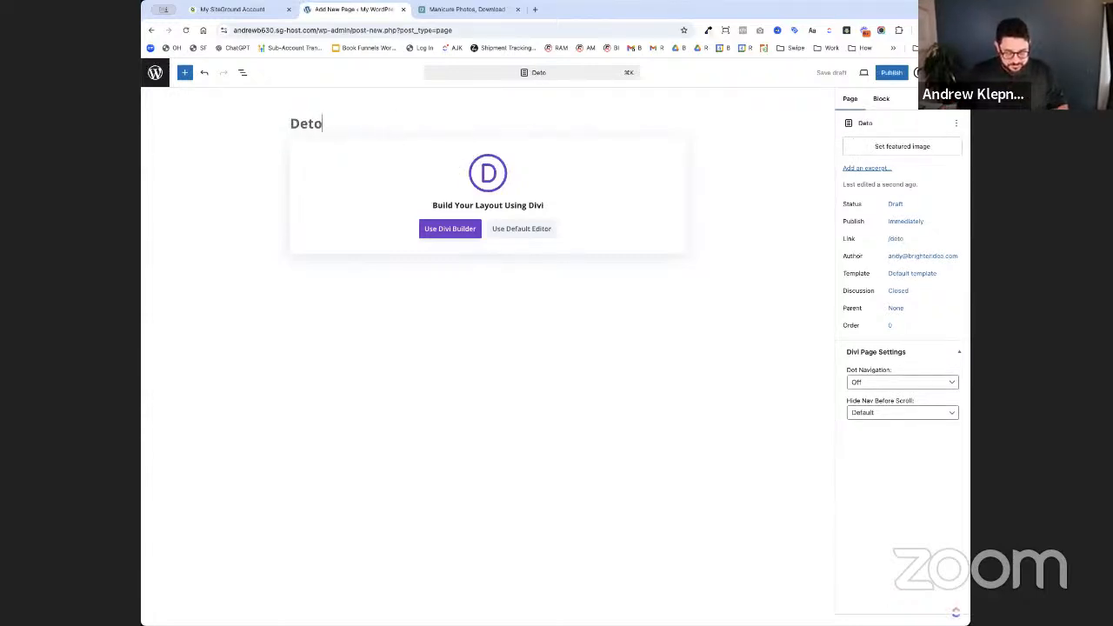
click(896, 74)
click(882, 72)
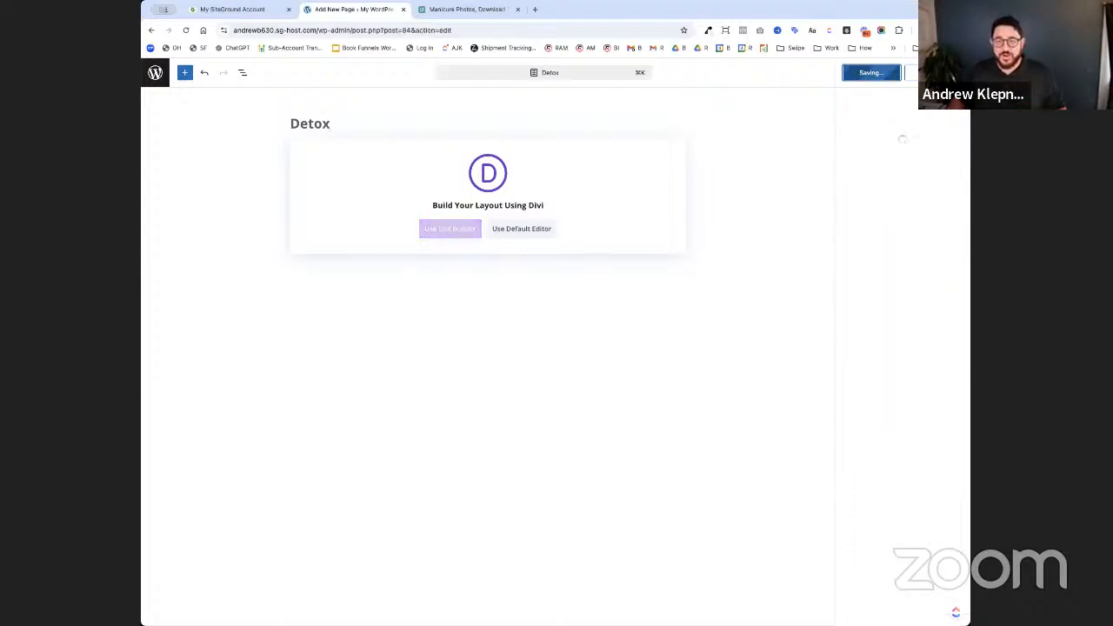
- Switch to Pexels, search for "detox" photos and download the one of a hand holding a halved lemon
click(461, 10)
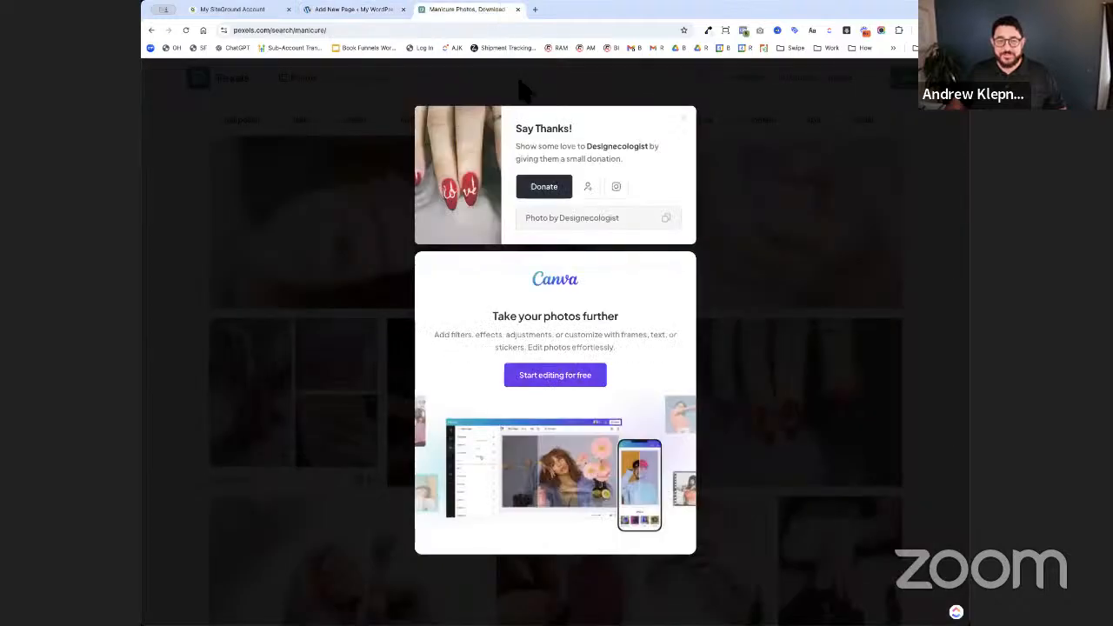
click(688, 125)
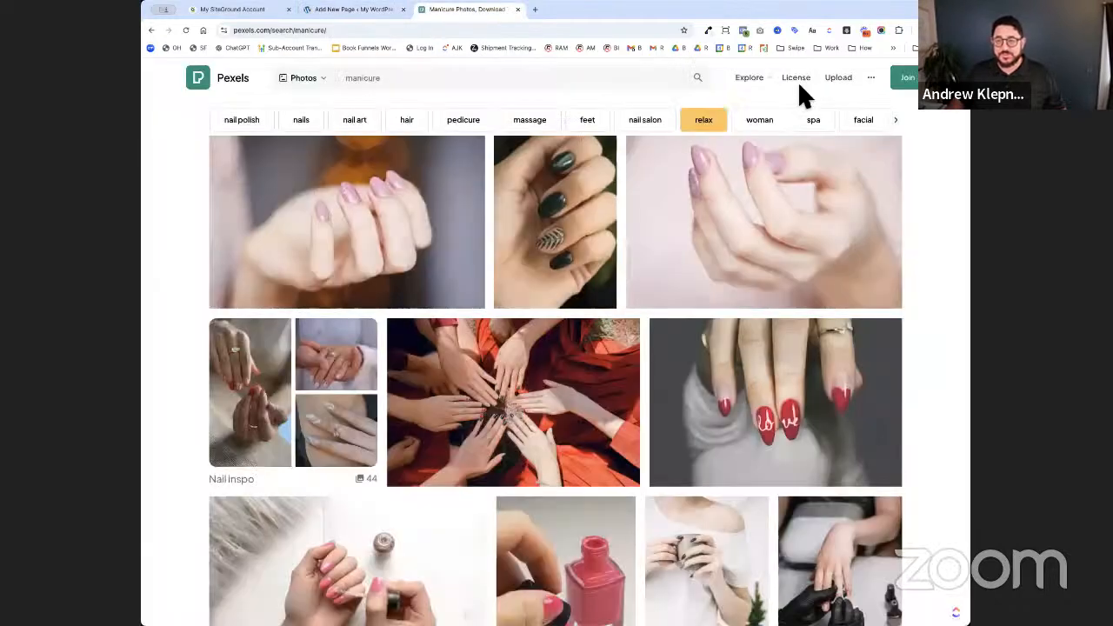
click(403, 84)
text(detox)
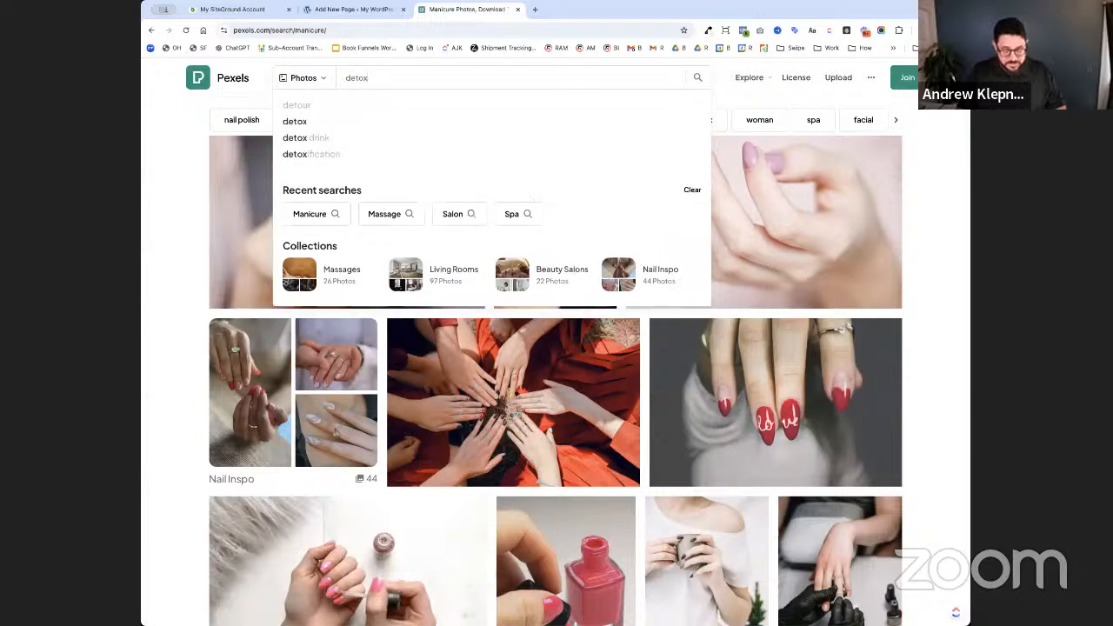
key(Return)
scroll(479, 255, down, 1)
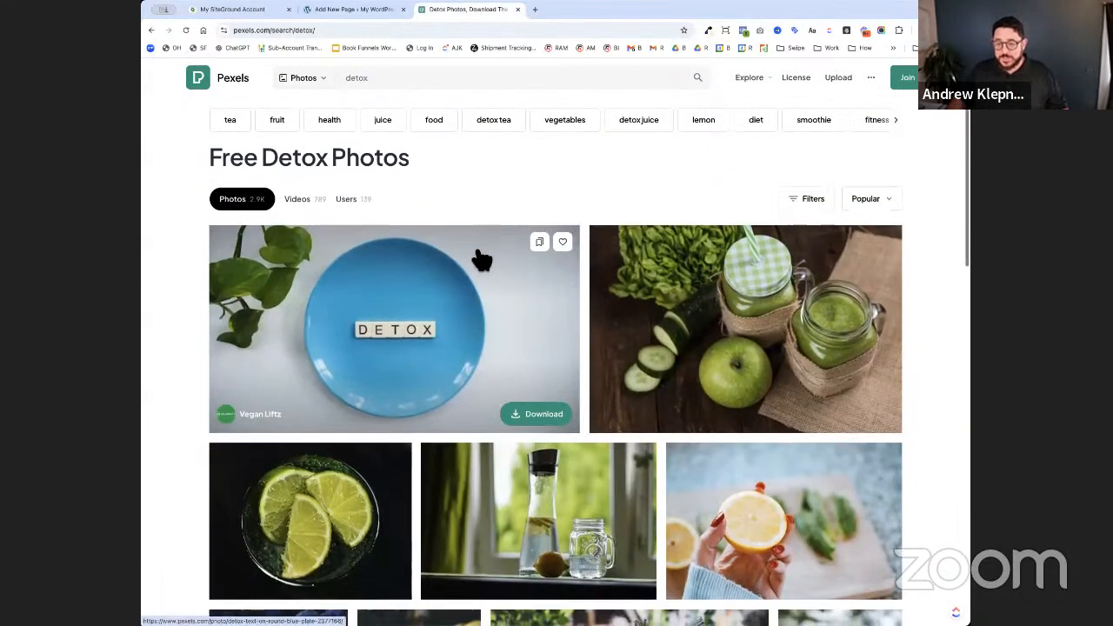
scroll(737, 527, down, 1)
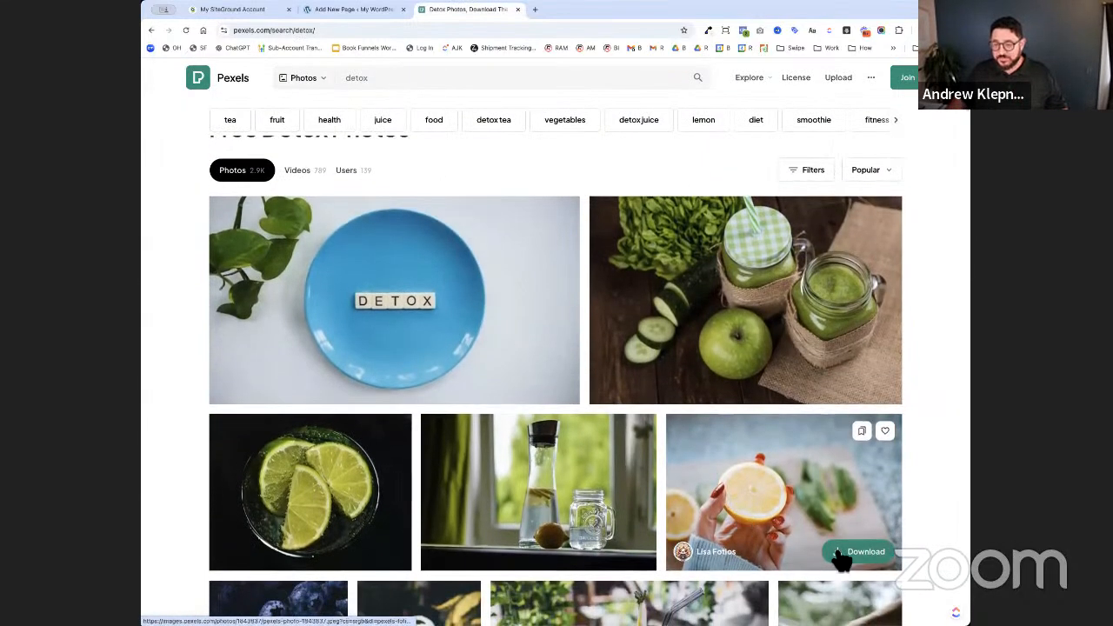
click(840, 555)
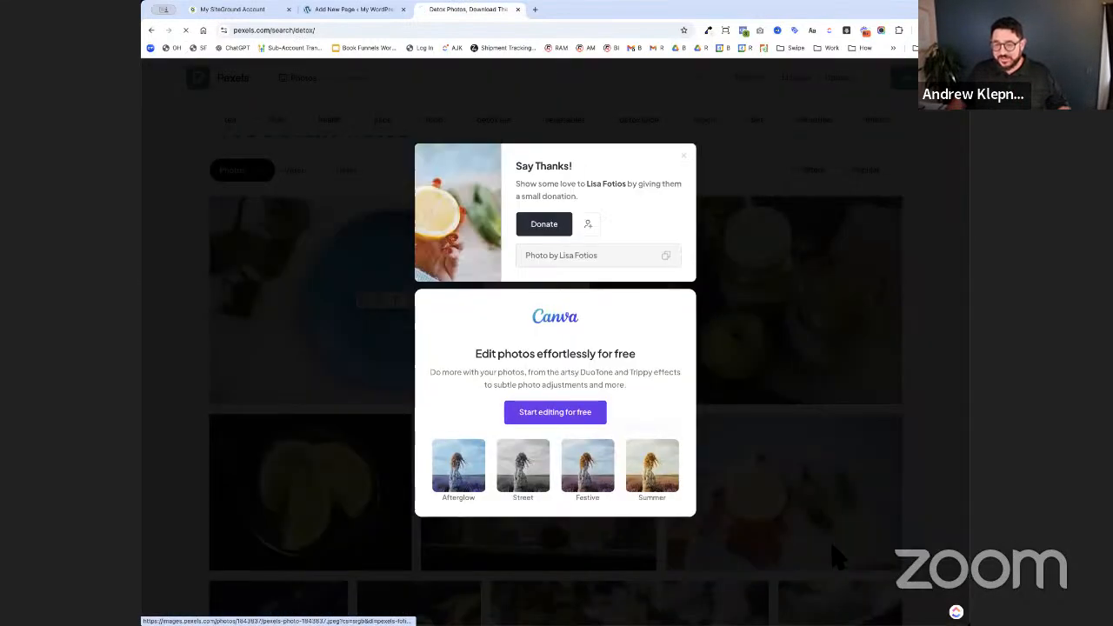
- Return to the WordPress site and start the Detox page in Divi Builder from the existing Massage page's layout
click(363, 13)
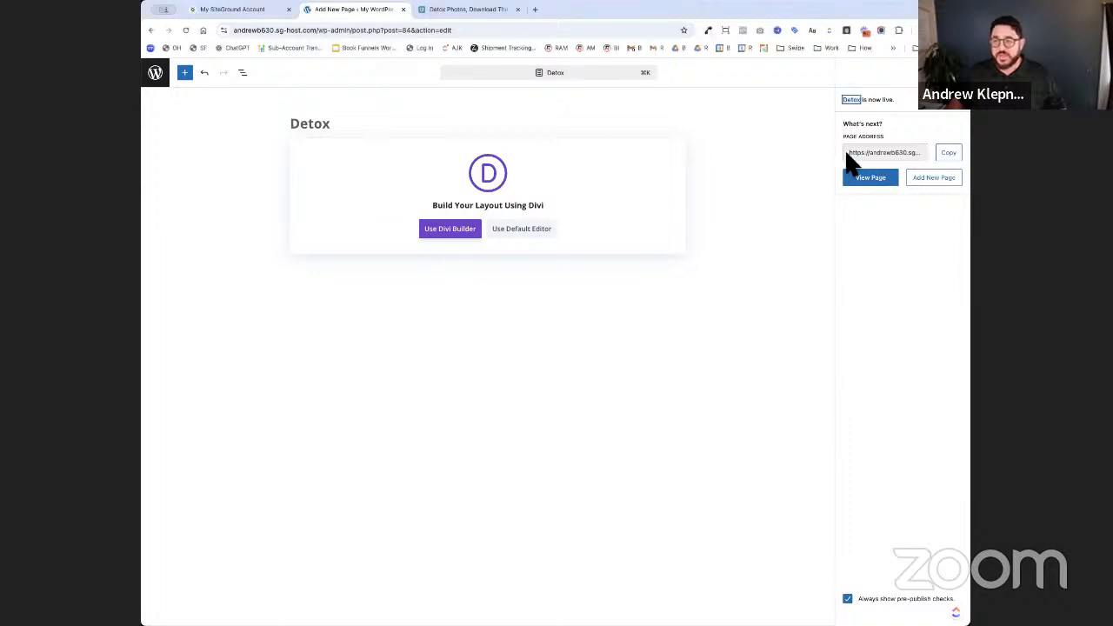
click(459, 233)
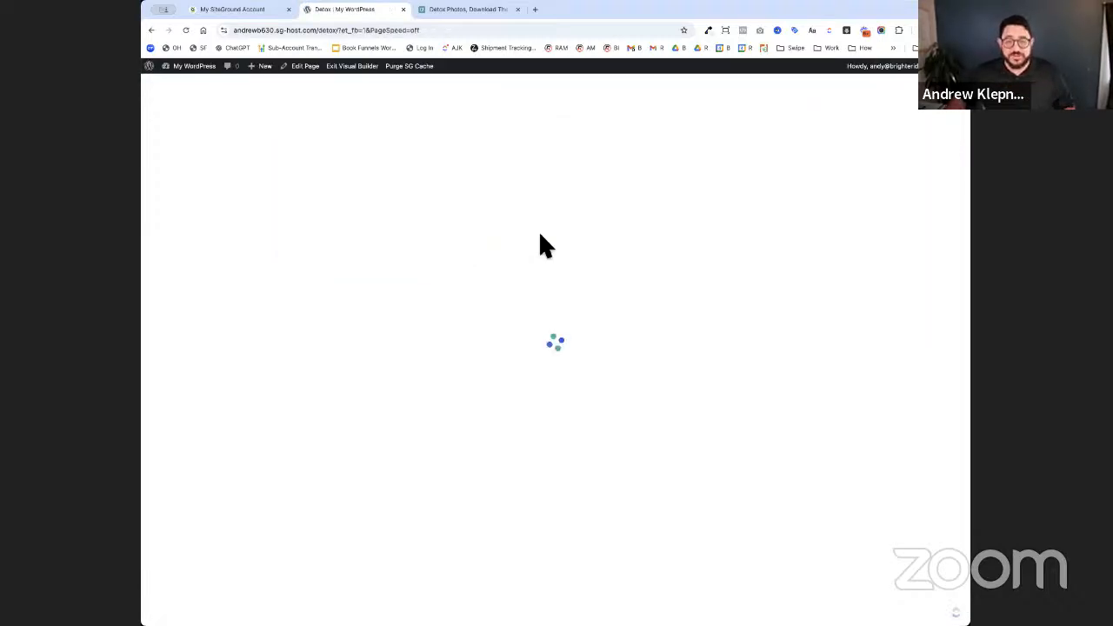
click(598, 439)
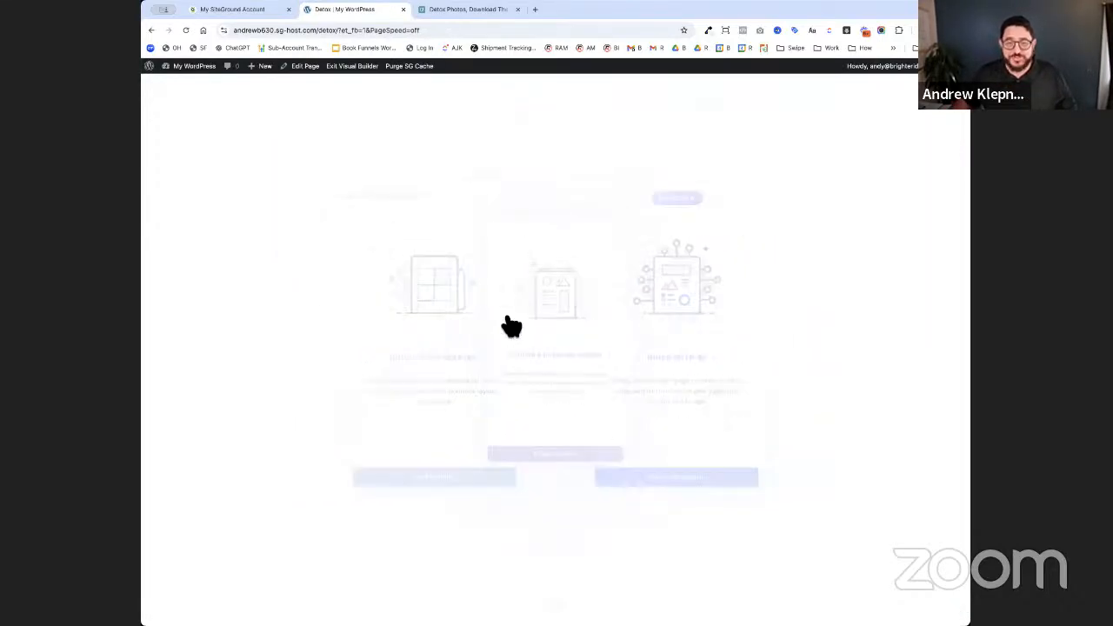
click(378, 126)
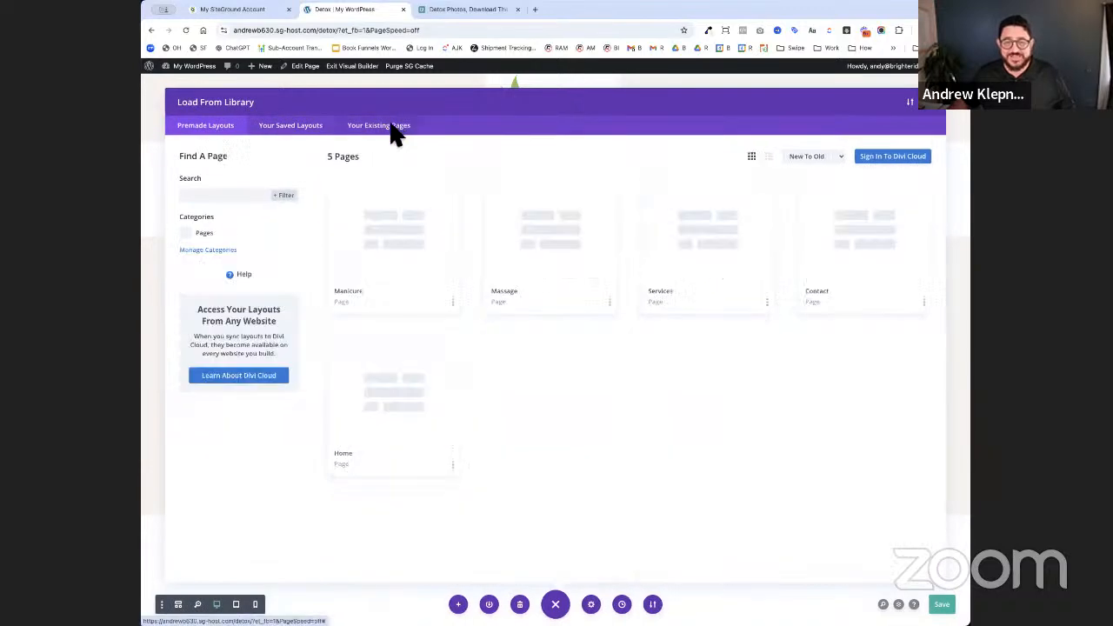
click(527, 258)
click(372, 544)
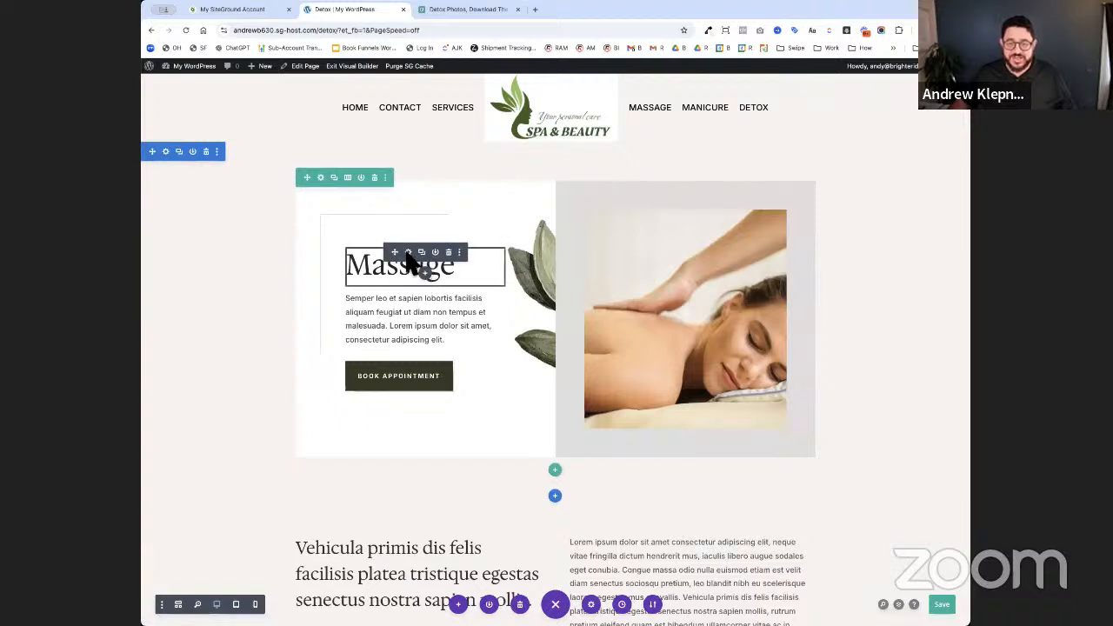
- Replace the "Massage" hero heading on the Detox page with "Detox"
click(408, 253)
double_click(639, 472)
text(Detox)
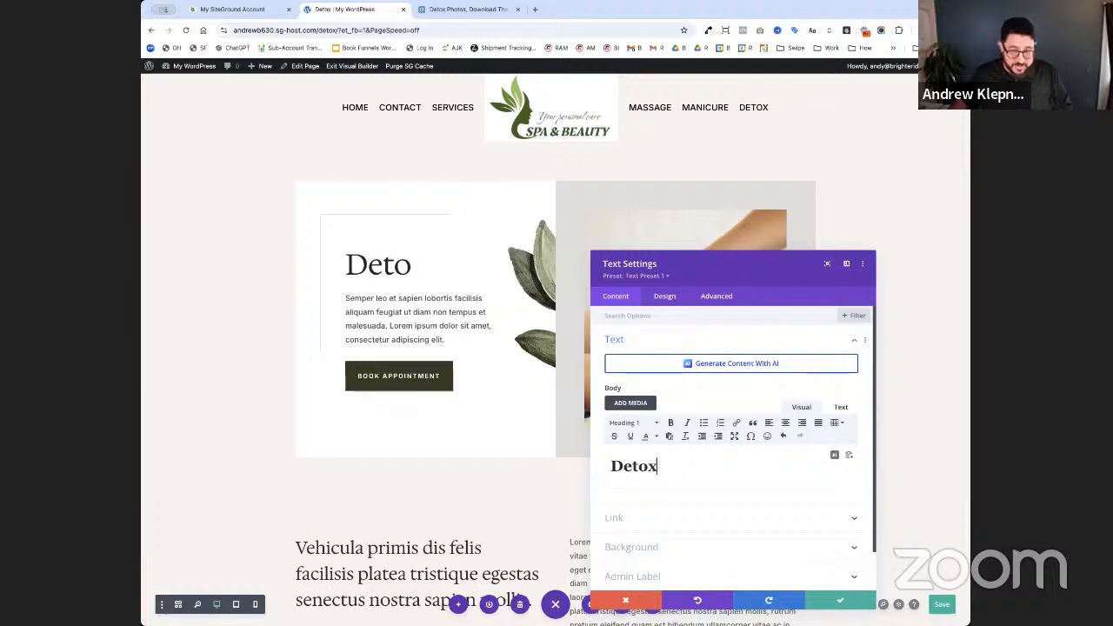
click(837, 600)
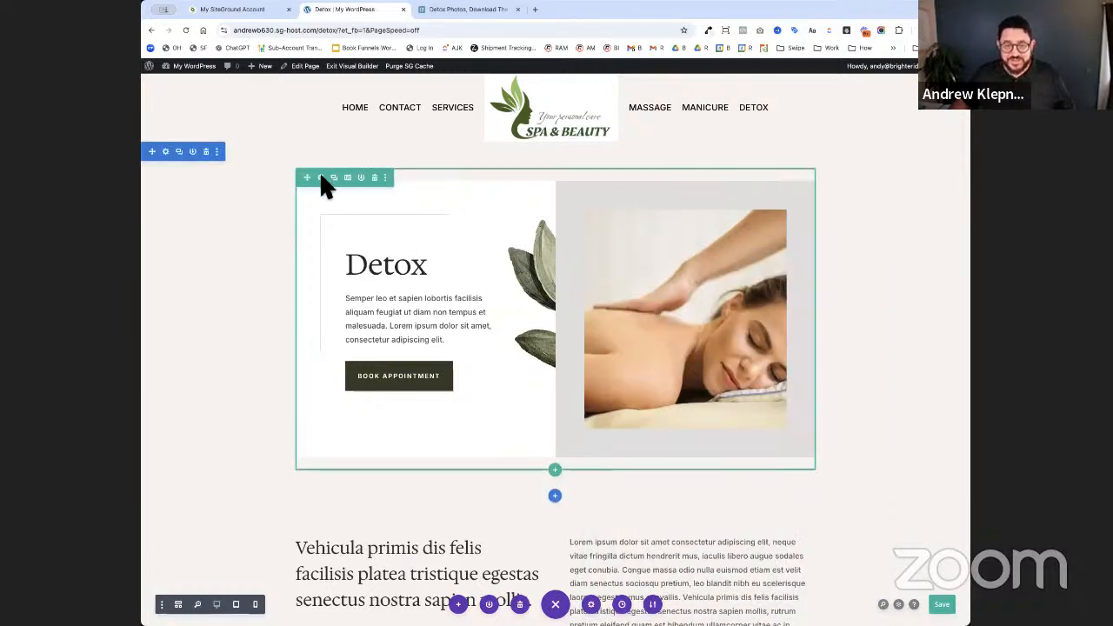
- Upload the downloaded lemon photo as the background image of the hero row's second column and accept the column and row settings
click(320, 177)
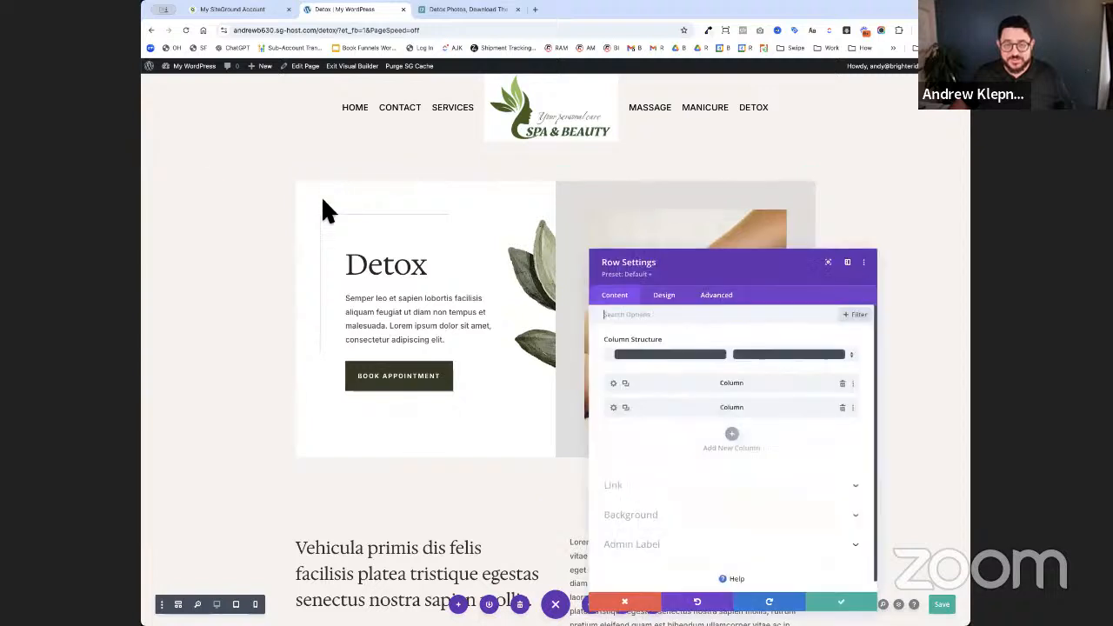
click(615, 408)
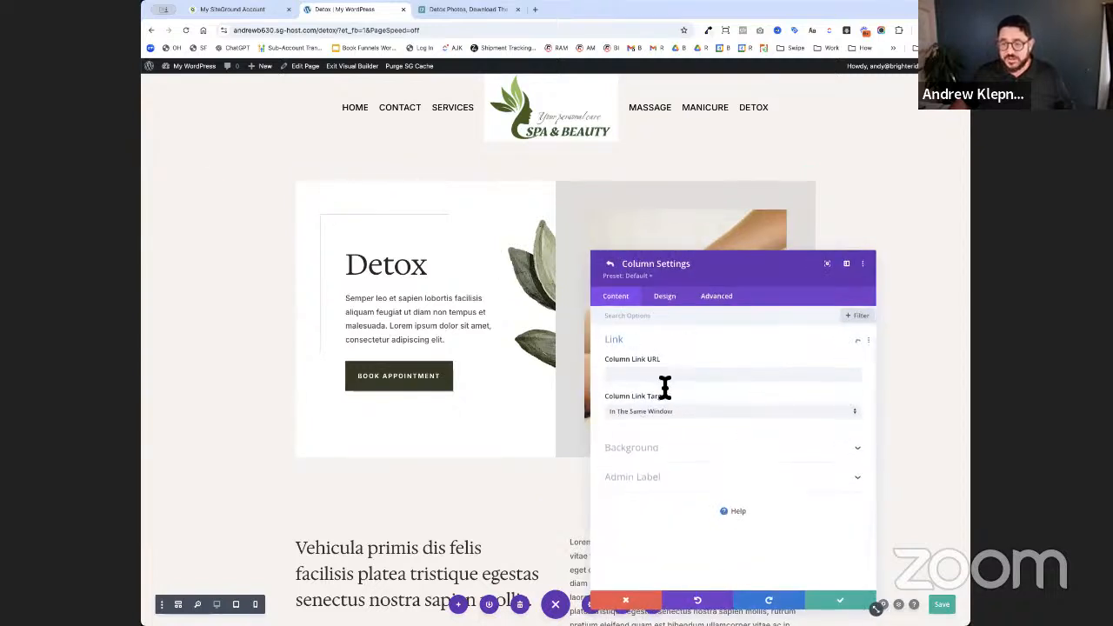
click(699, 451)
click(710, 357)
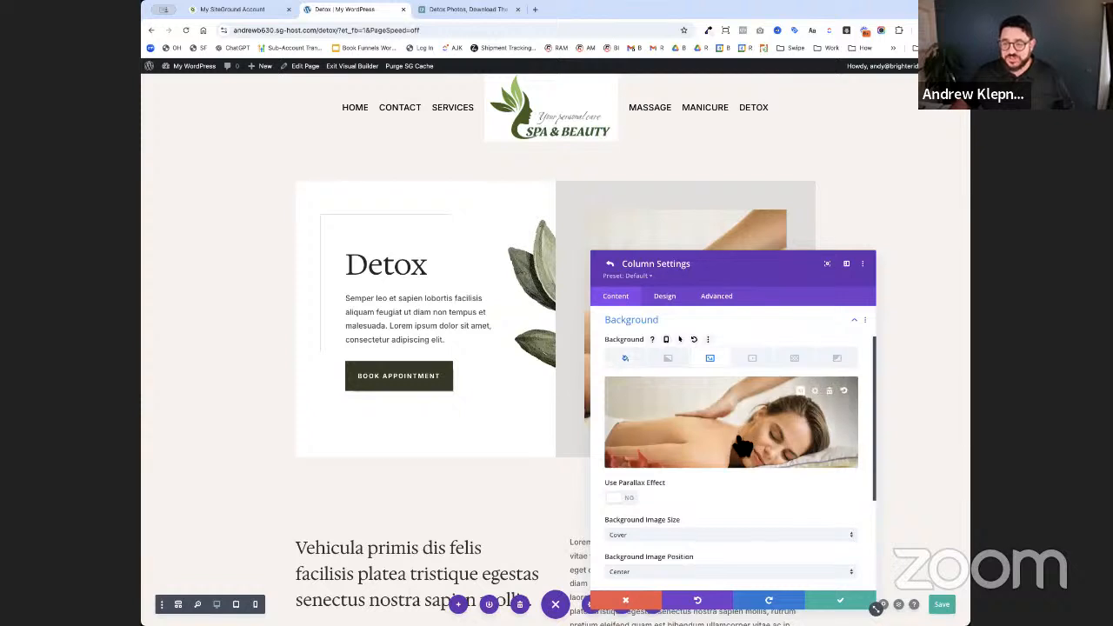
click(710, 422)
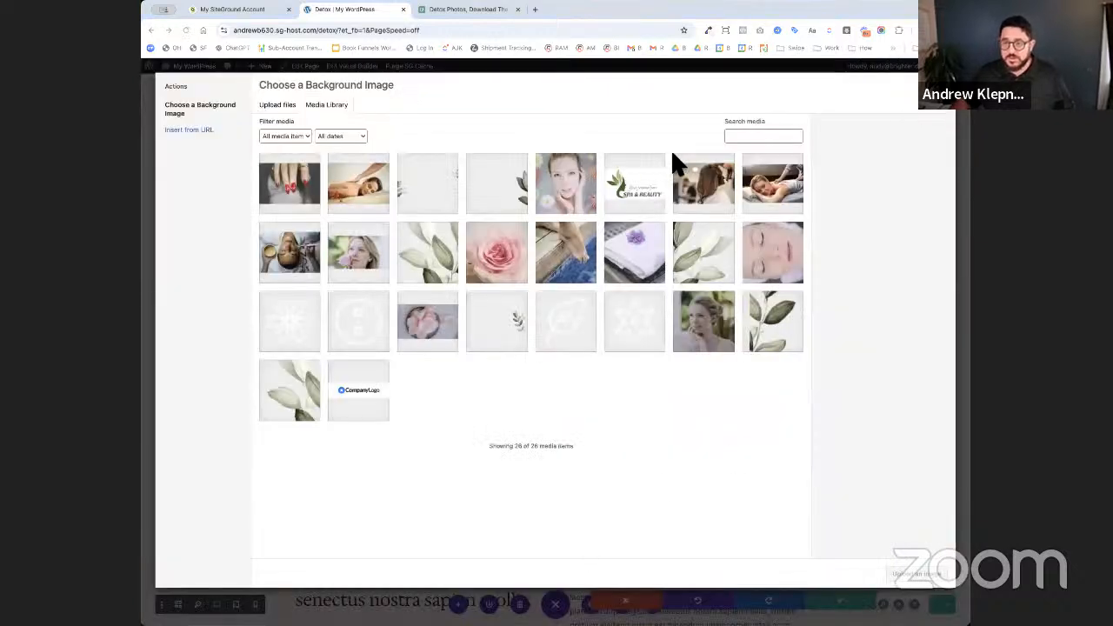
drag(679, 142, 631, 527)
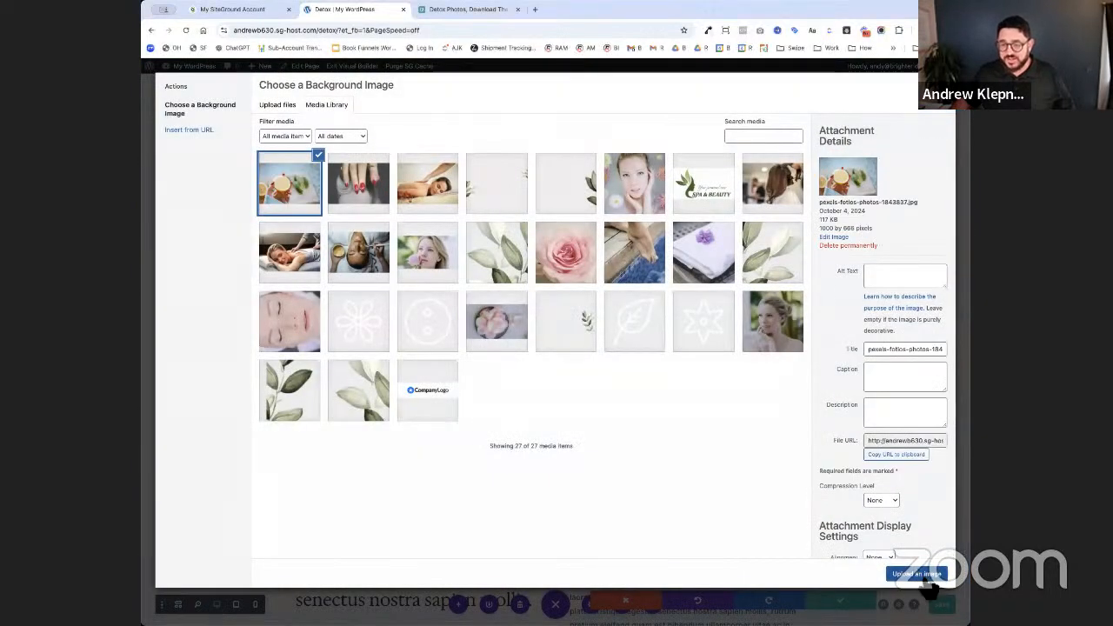
click(917, 574)
click(856, 599)
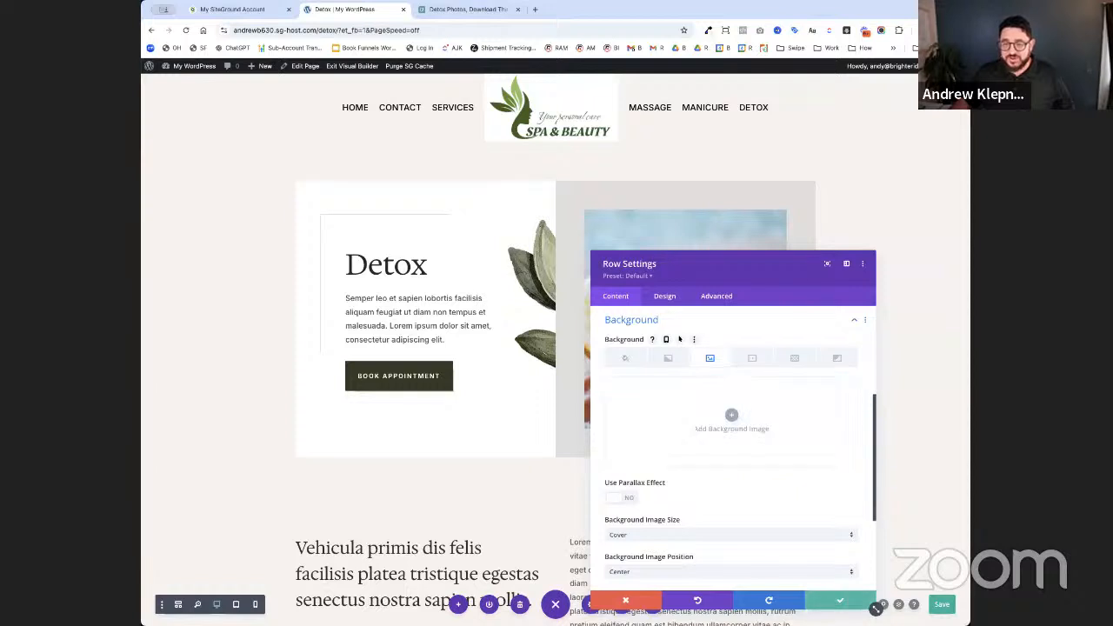
click(873, 606)
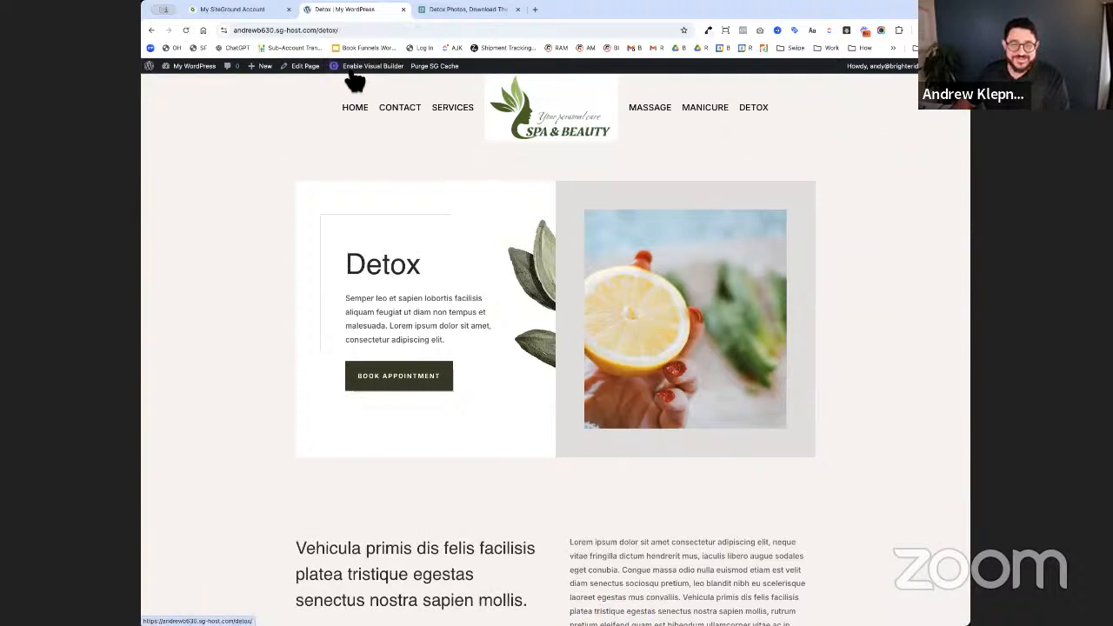
- Move Contact to the end of the Main Menu, below Detox, and save the menu
mouse_move(188, 75)
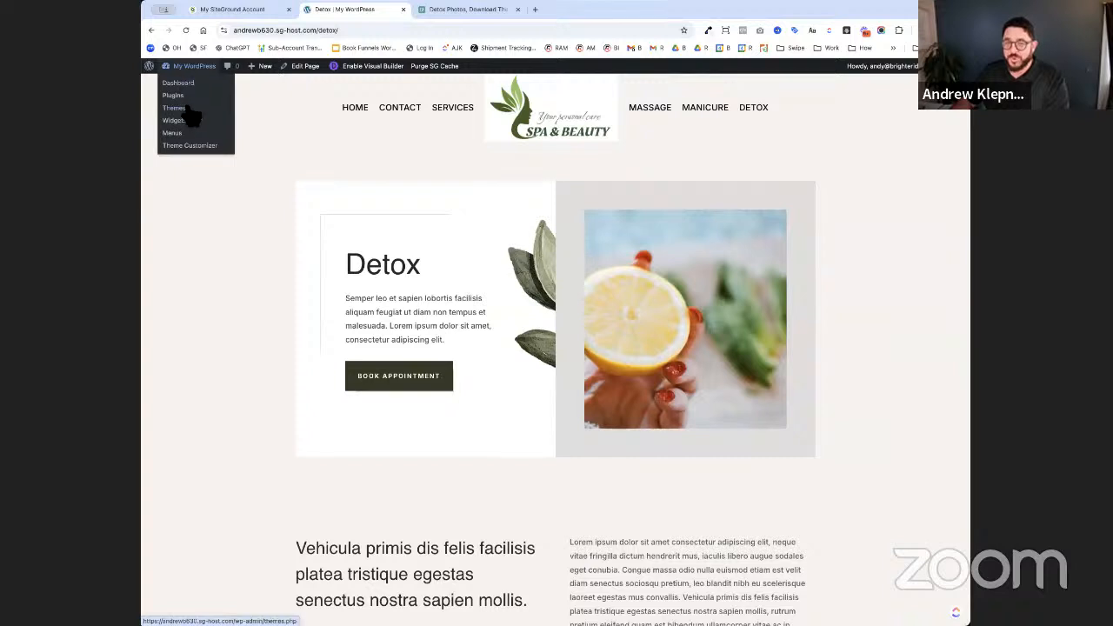
click(187, 137)
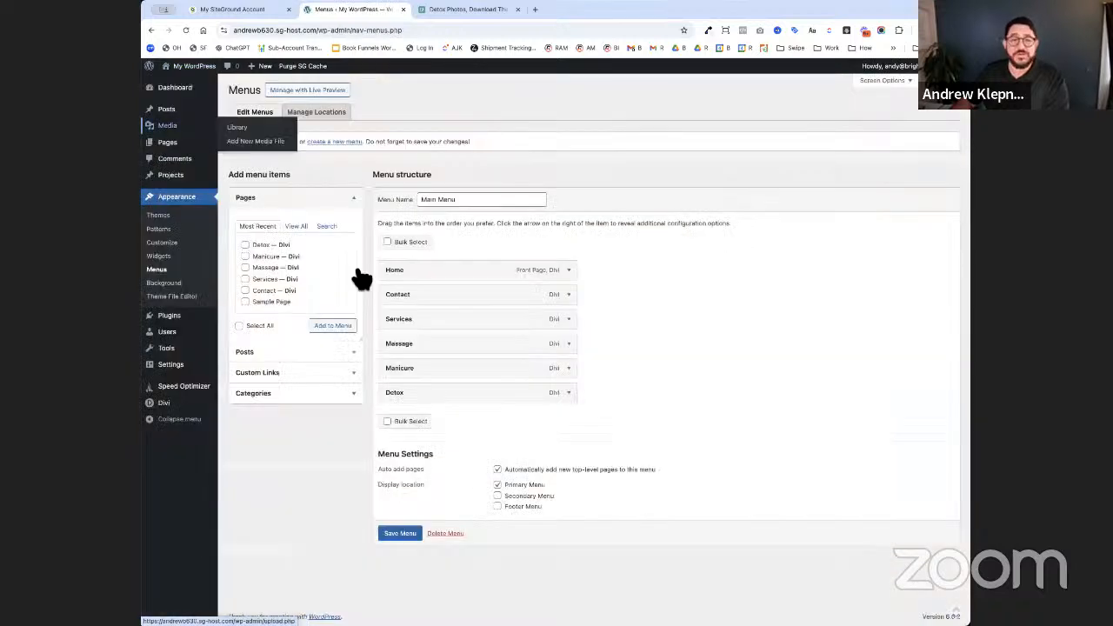
drag(405, 294, 399, 400)
click(399, 533)
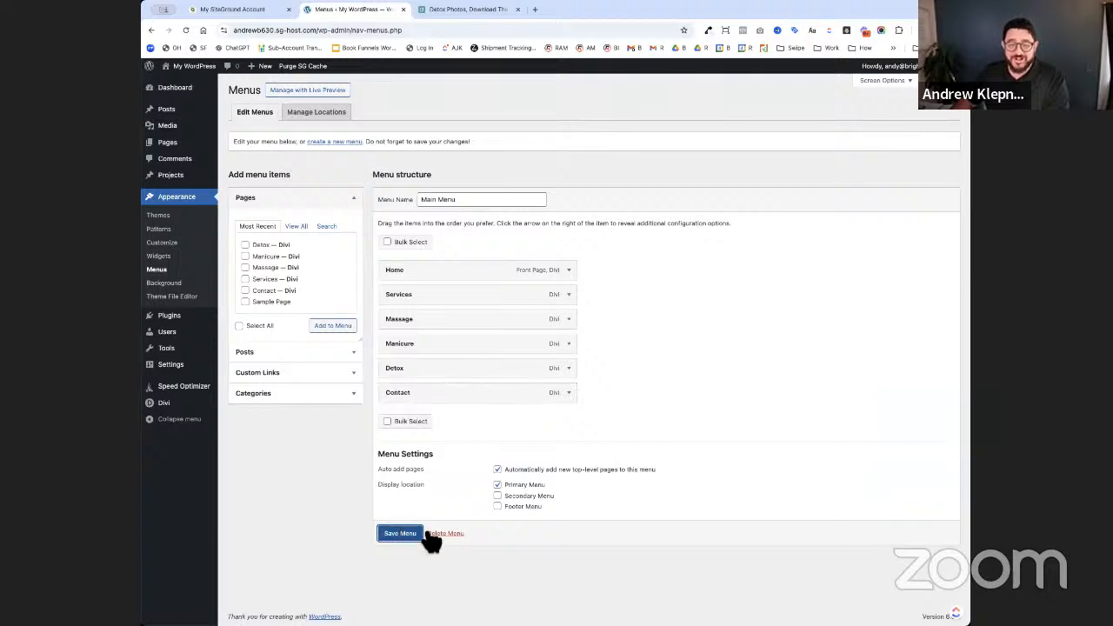
- Set the site title to "My Spa Website" in the general settings and save the changes
mouse_move(191, 77)
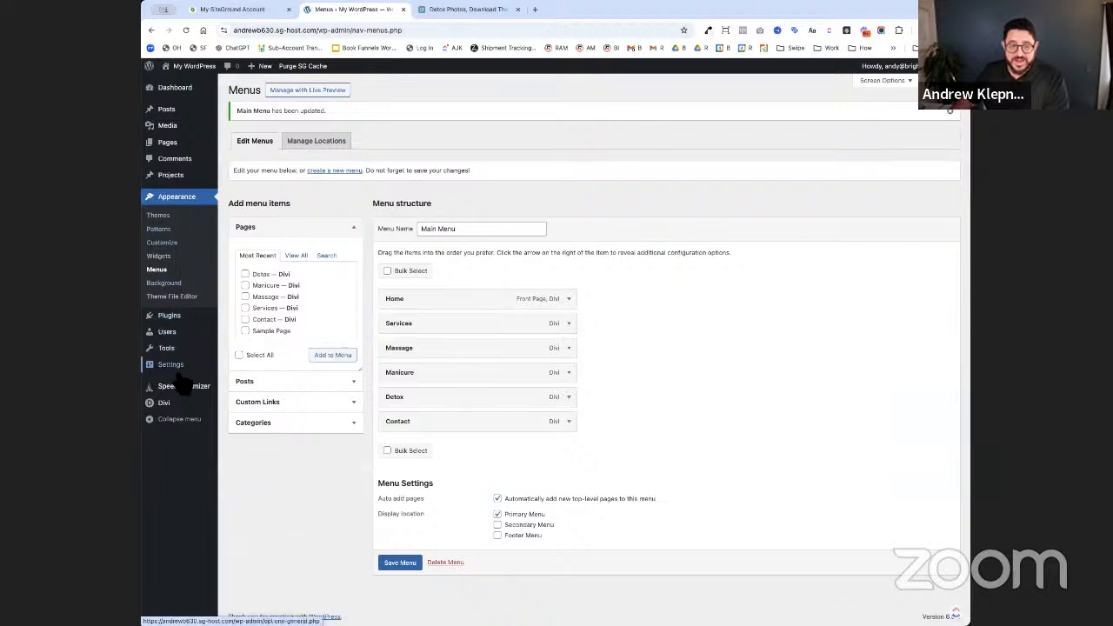
click(180, 372)
triple_click(381, 120)
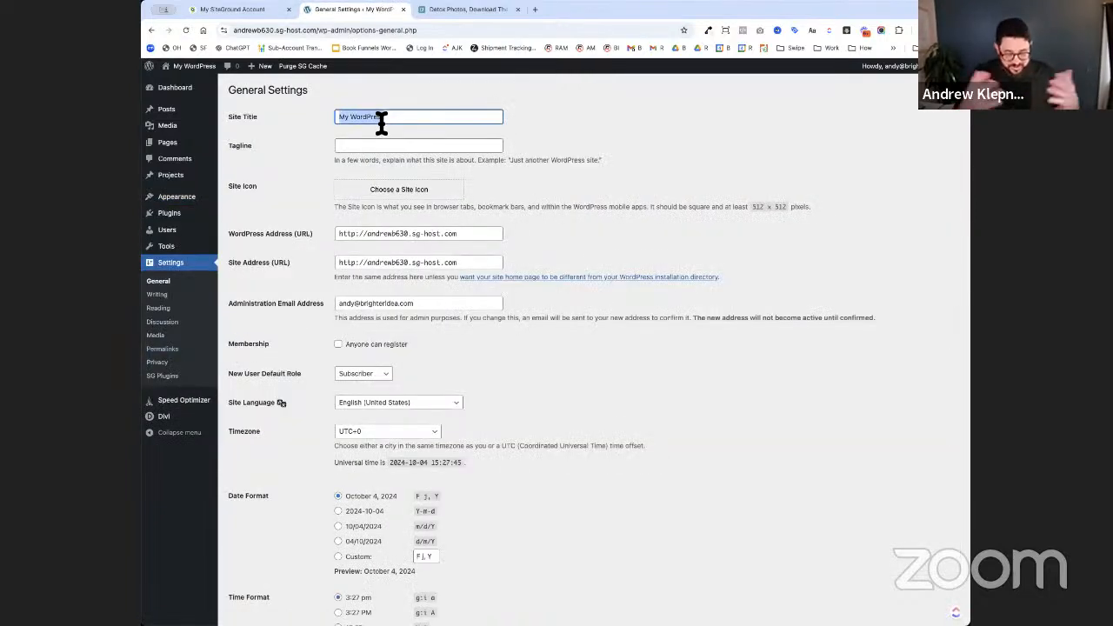
text(My Sp)
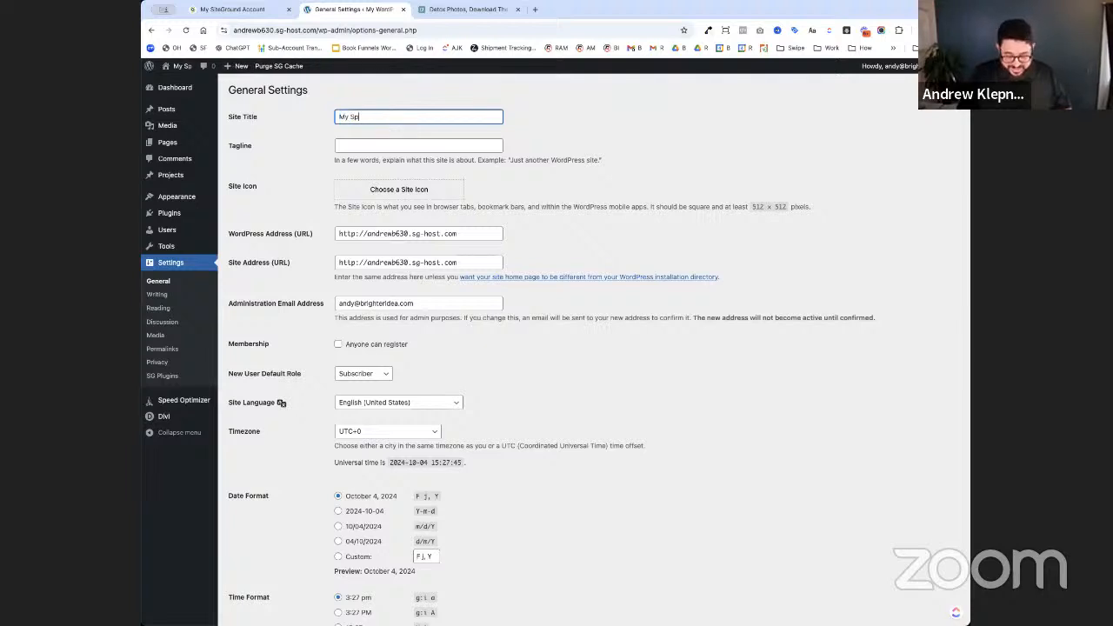
text(a Websi)
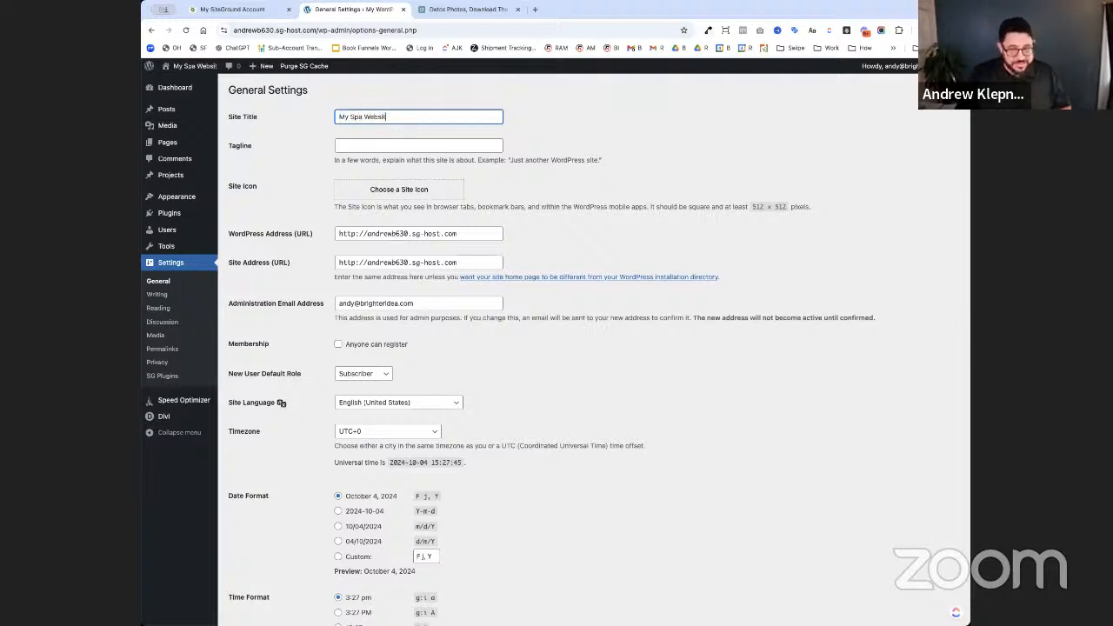
text(te)
scroll(287, 452, down, 5)
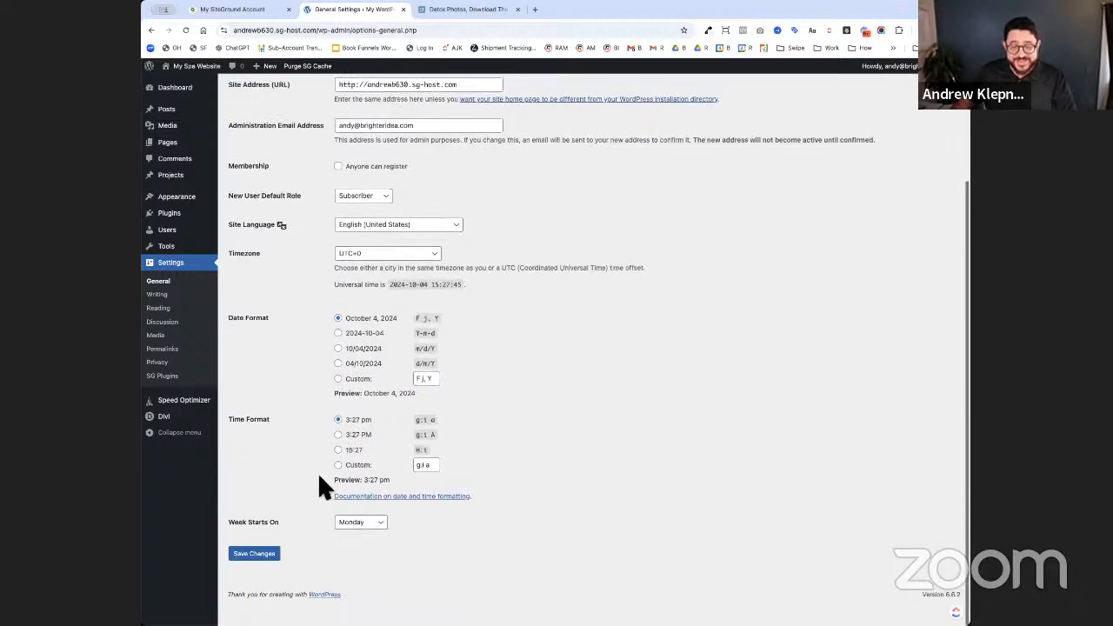
click(256, 579)
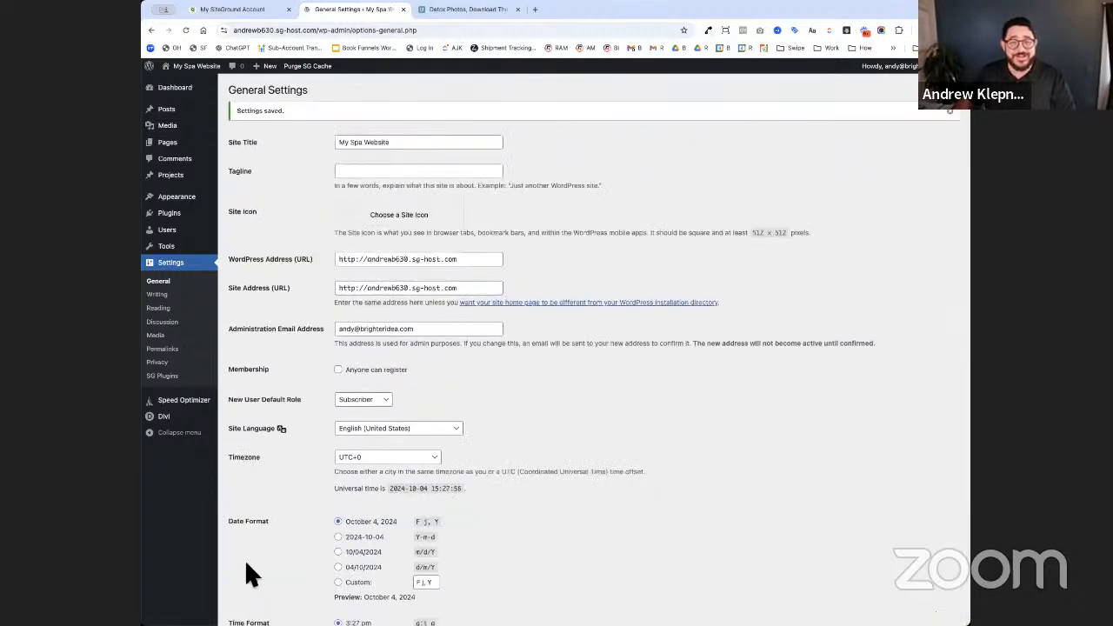
- Set the Spa & Beauty logo from the media library as the site icon, cropped to the leaf-and-face emblem, and save the settings
click(402, 217)
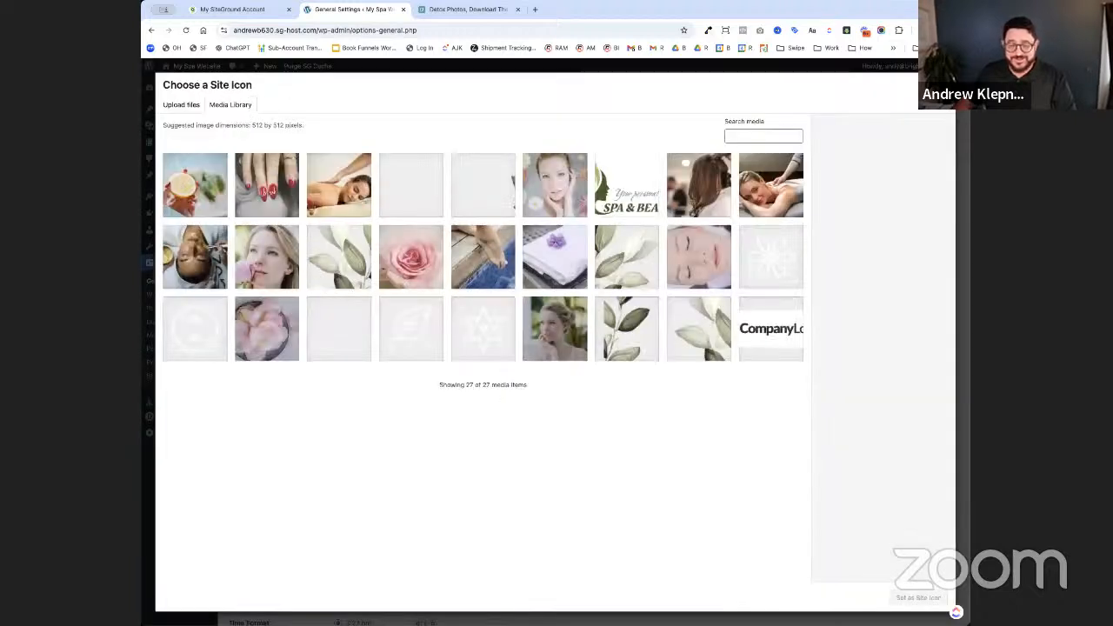
click(414, 264)
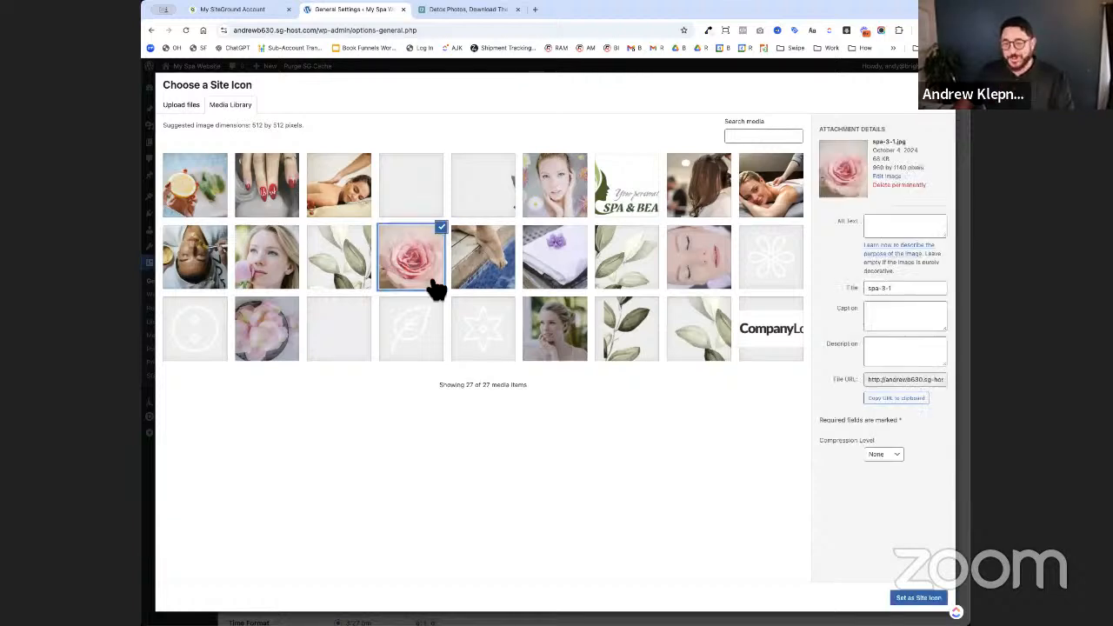
click(619, 207)
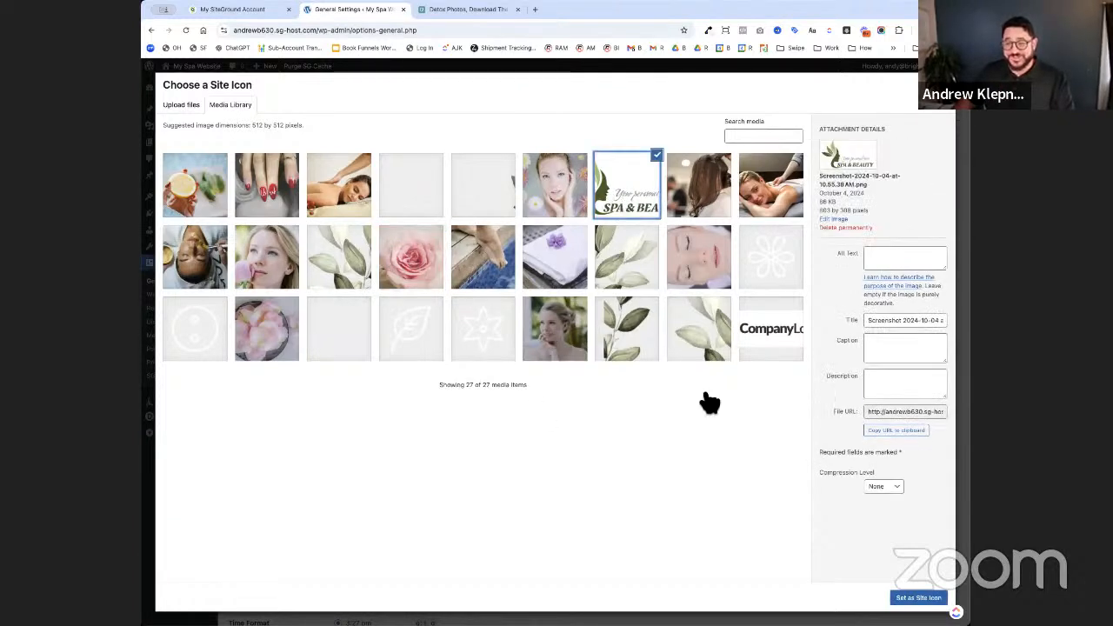
click(918, 597)
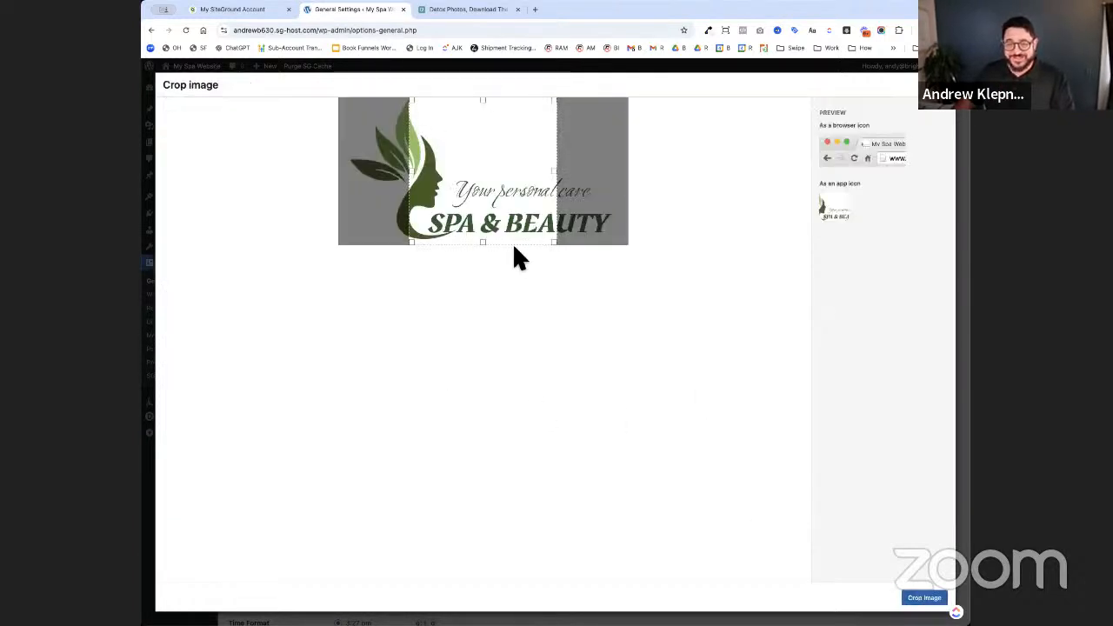
drag(467, 201, 397, 201)
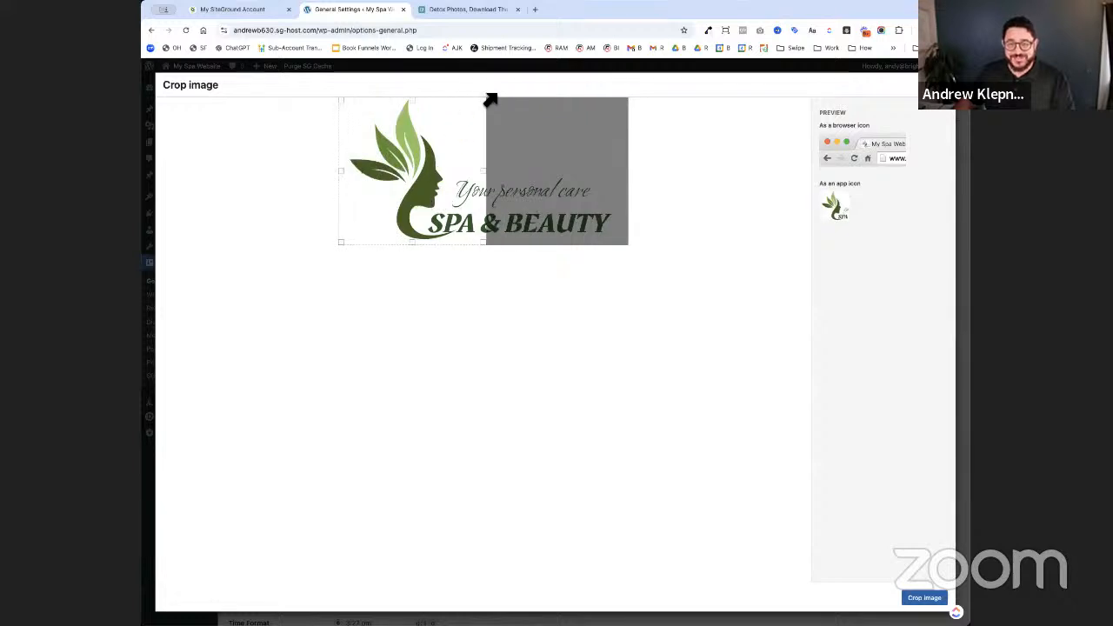
click(909, 598)
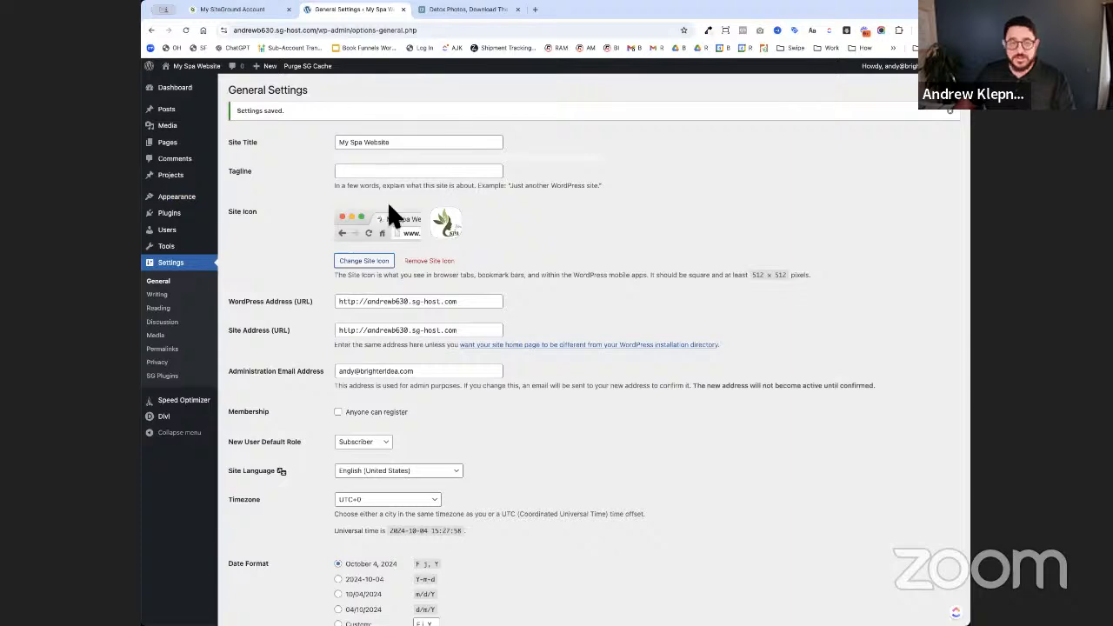
scroll(306, 190, down, 5)
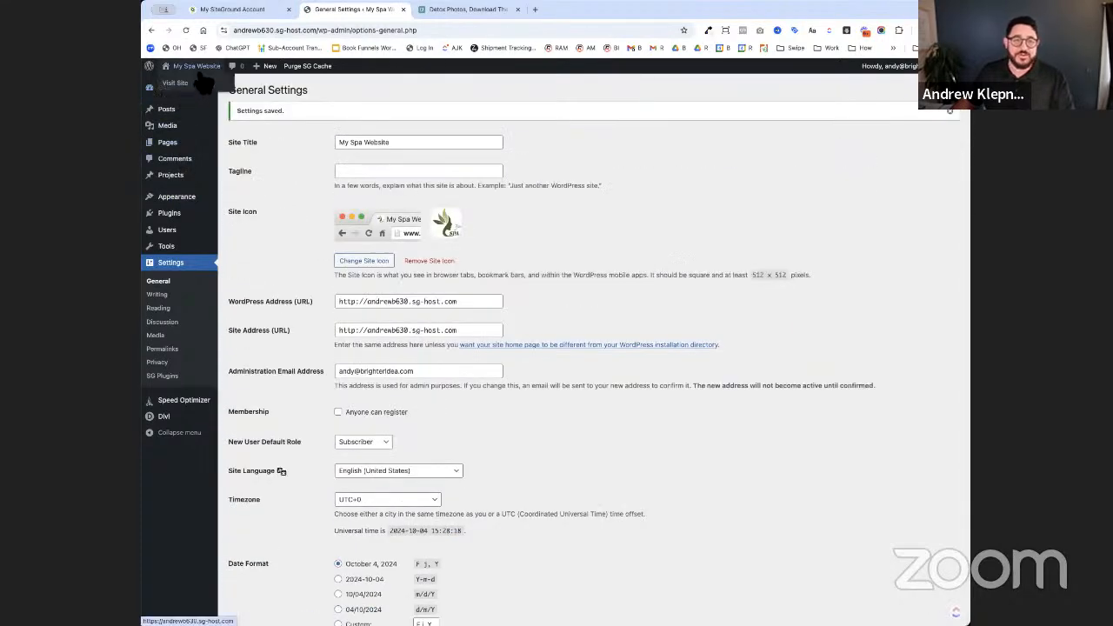
- Visit the live site and examine the home page's header menu, hero section and services row
click(208, 81)
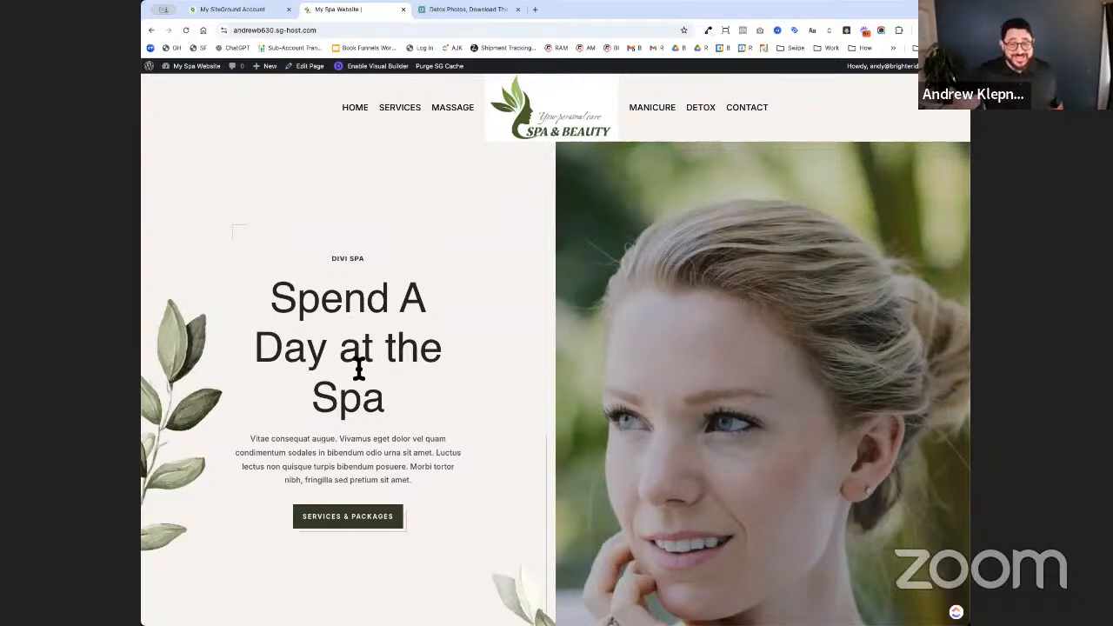
scroll(526, 547, down, 4)
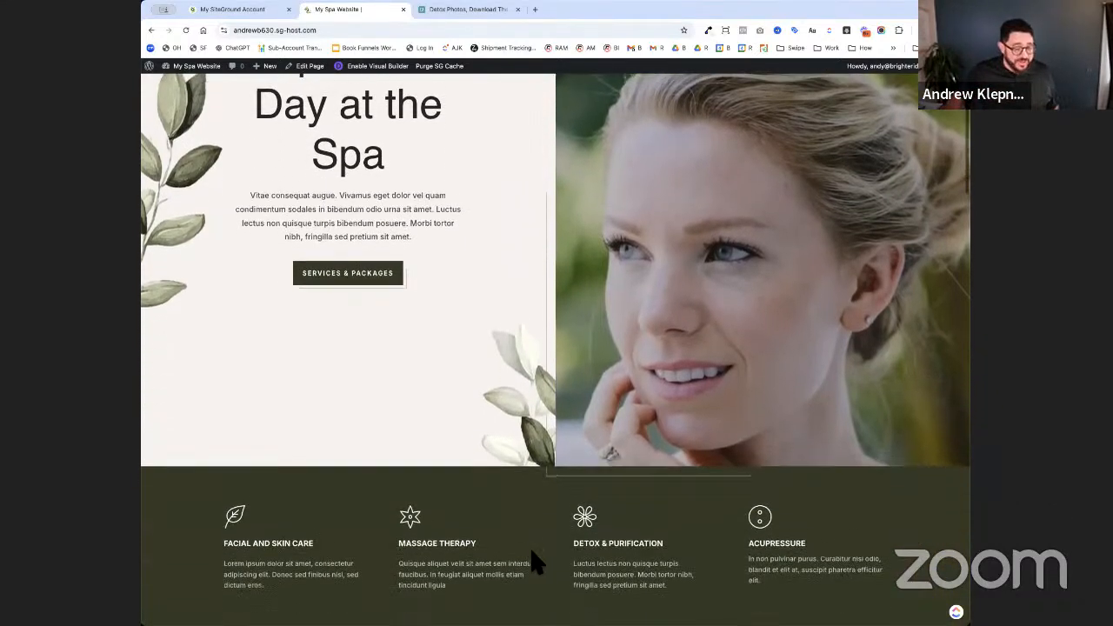
scroll(530, 549, down, 4)
scroll(533, 552, up, 8)
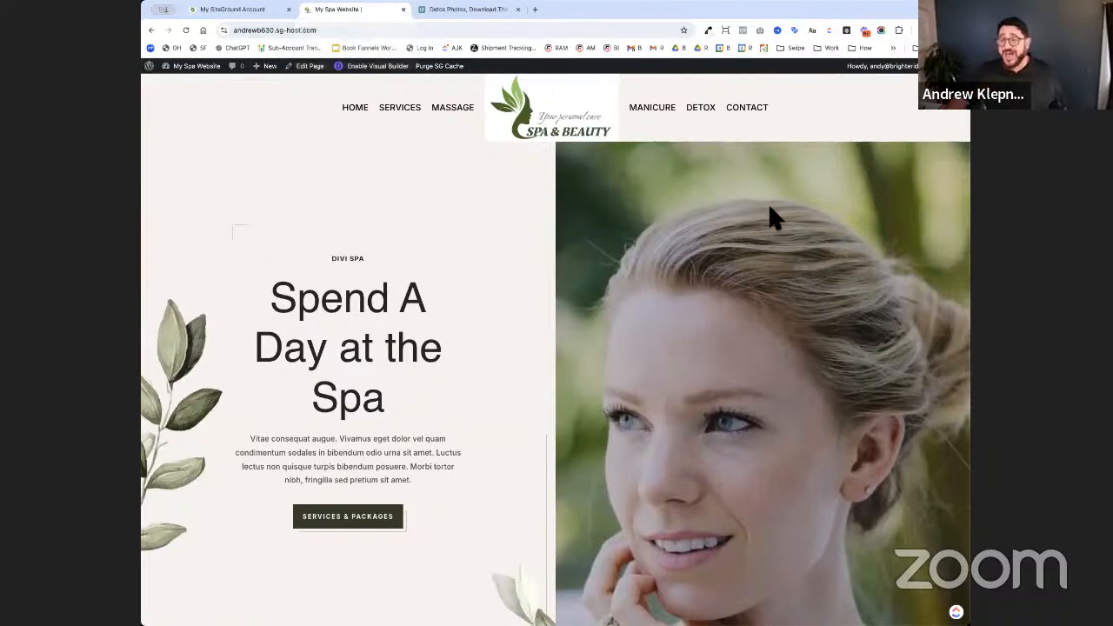
scroll(773, 201, down, 1)
scroll(778, 202, down, 3)
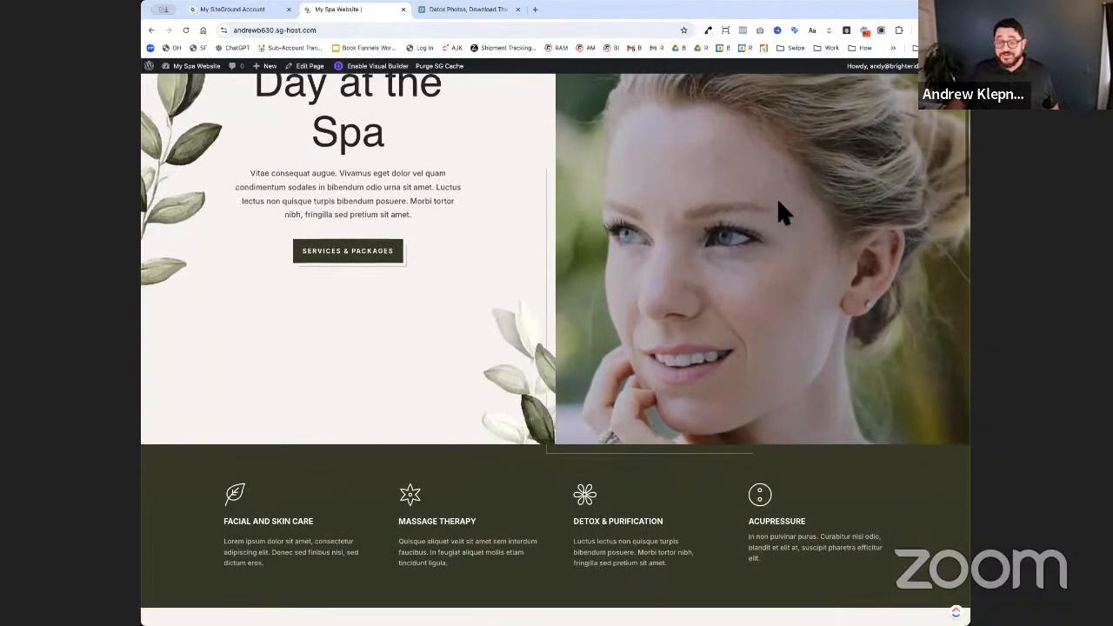
scroll(778, 202, up, 5)
scroll(778, 211, down, 1)
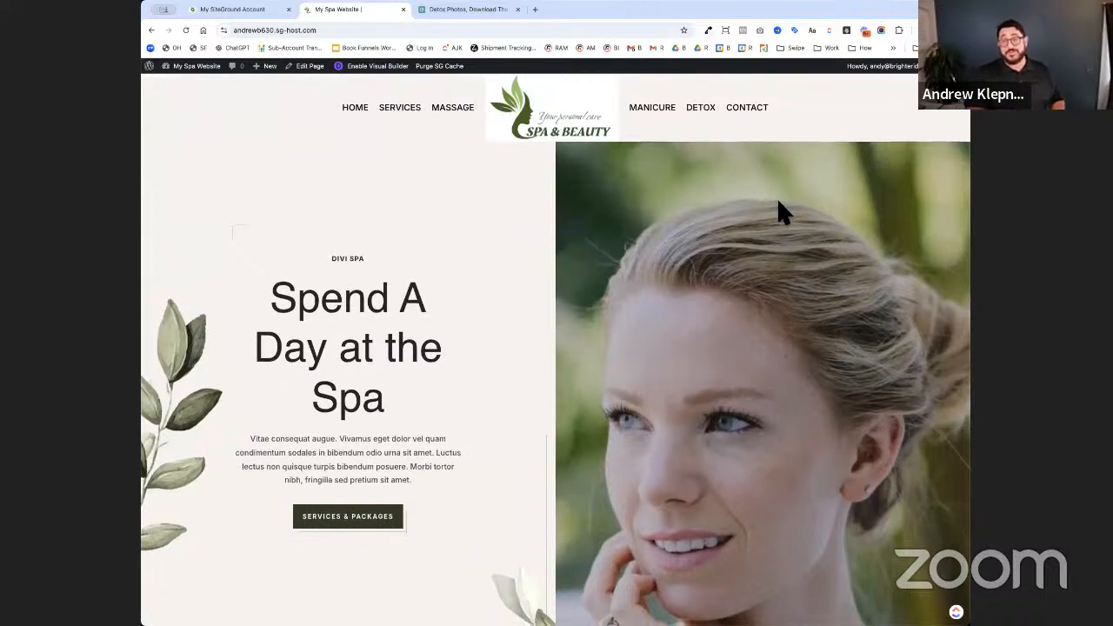